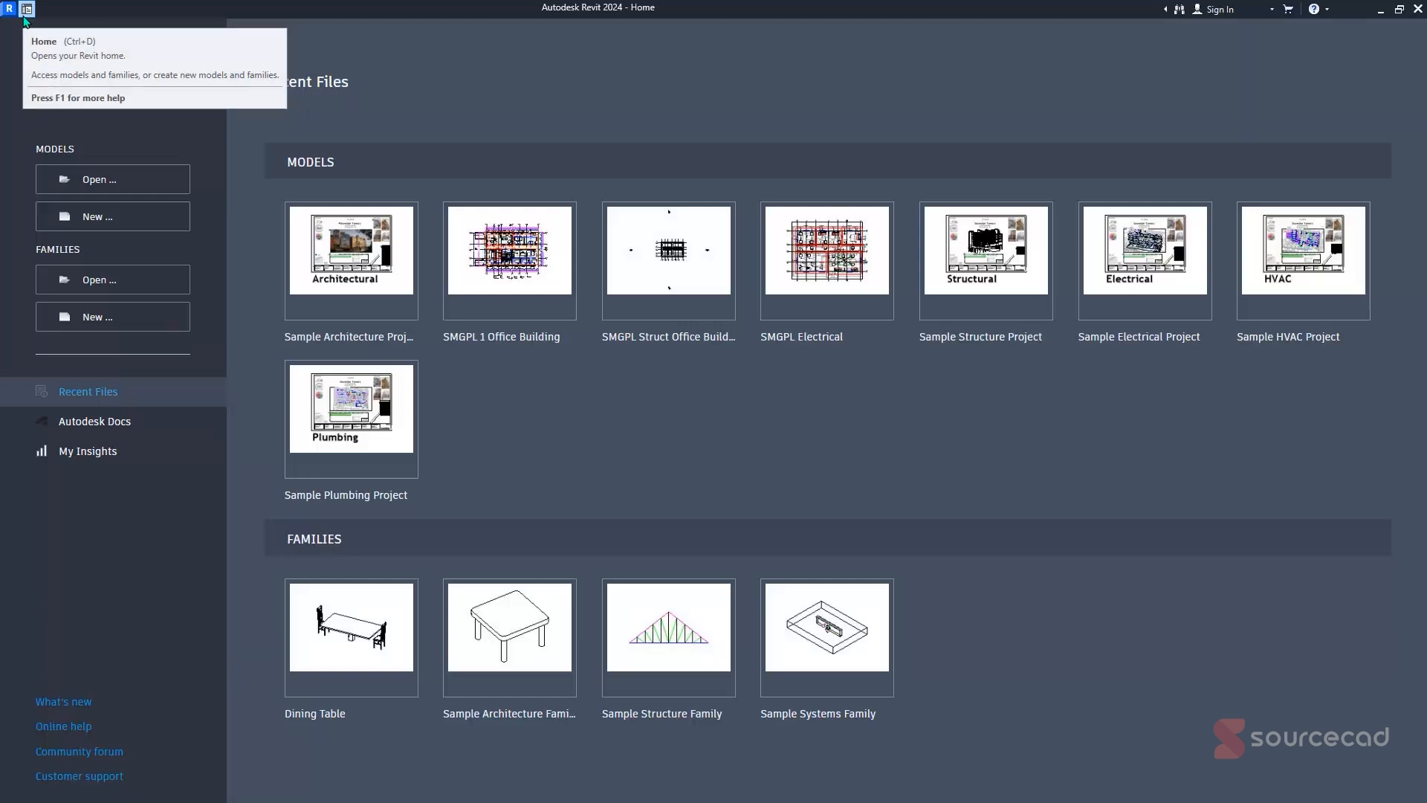
- Start a new family and browse to the English folder of the family templates
key("ctrl+d")
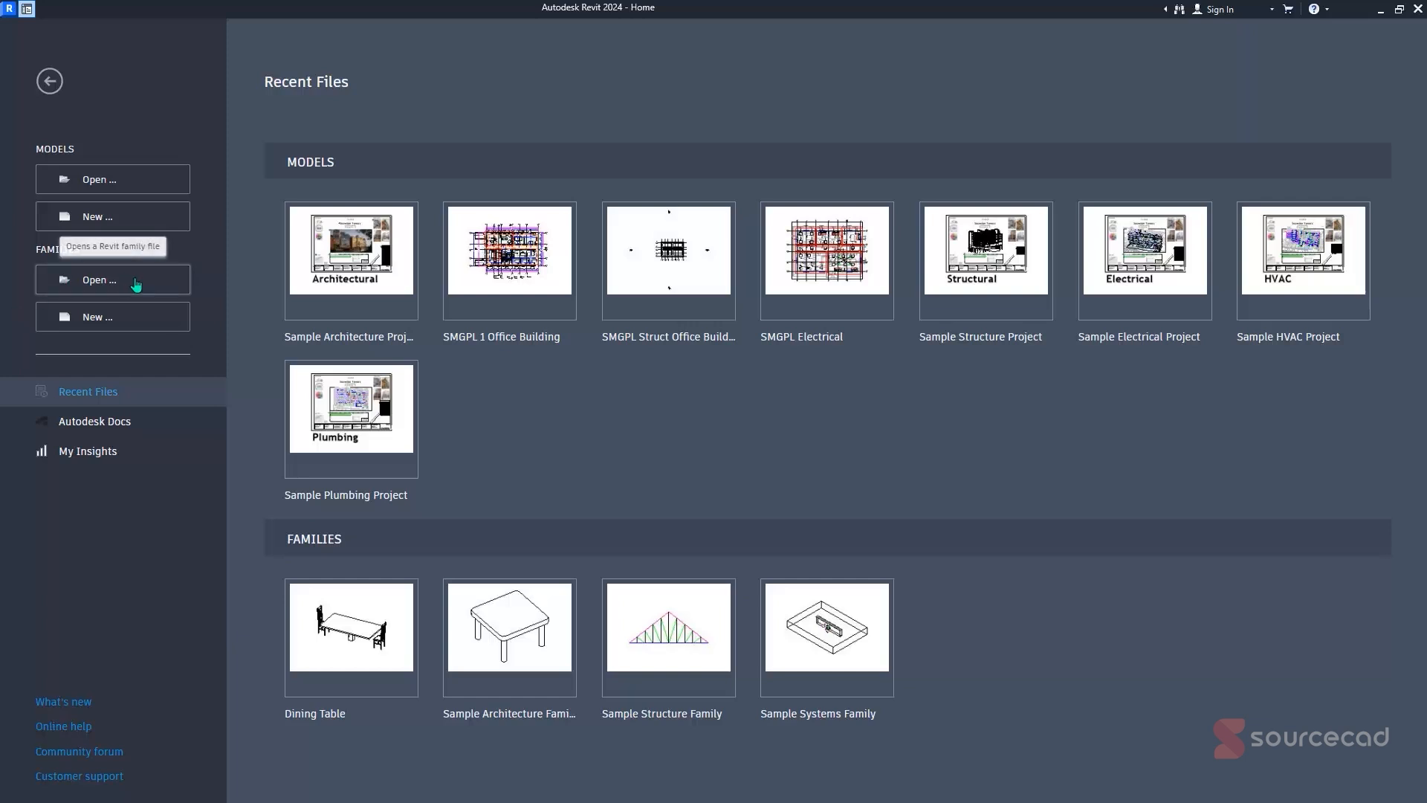
left_click(143, 324)
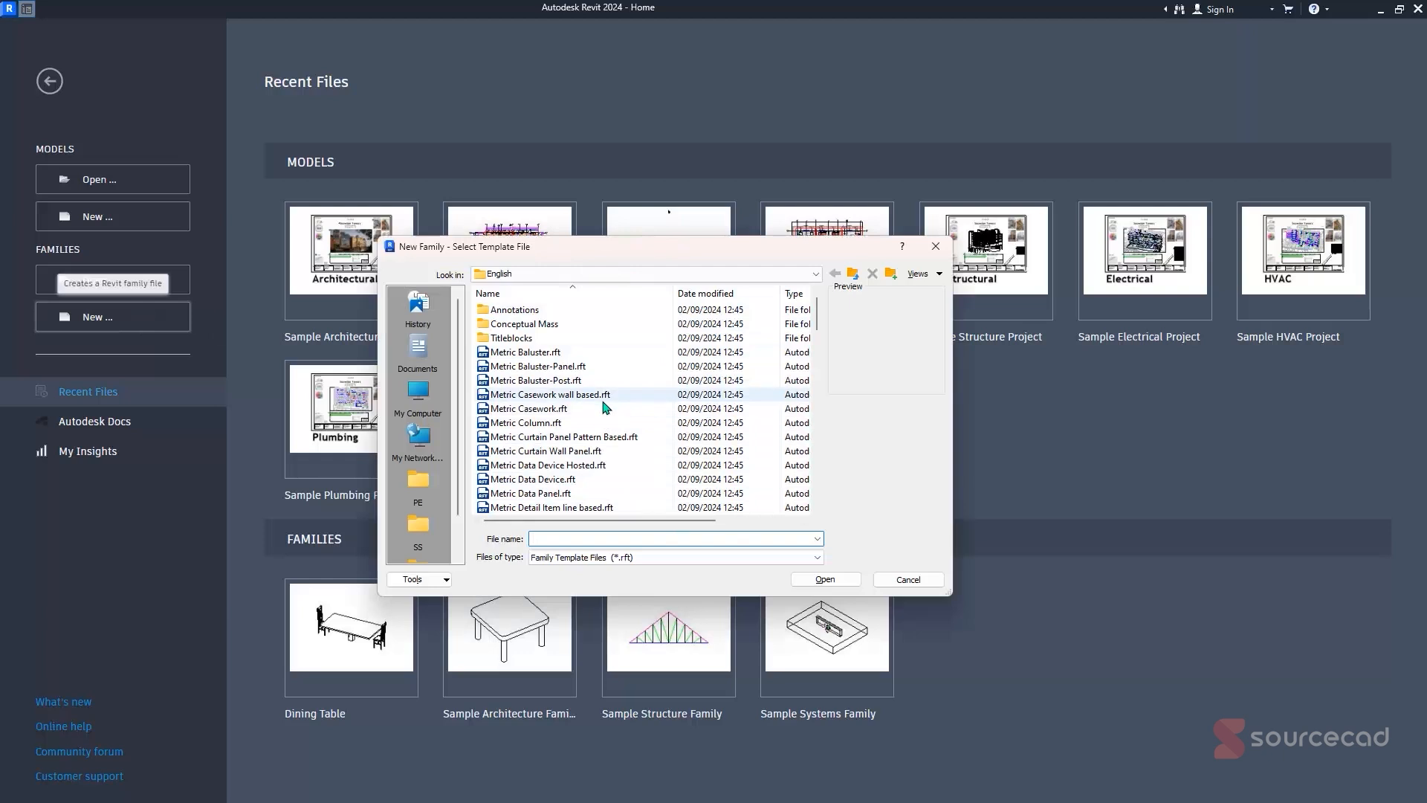
left_click(729, 275)
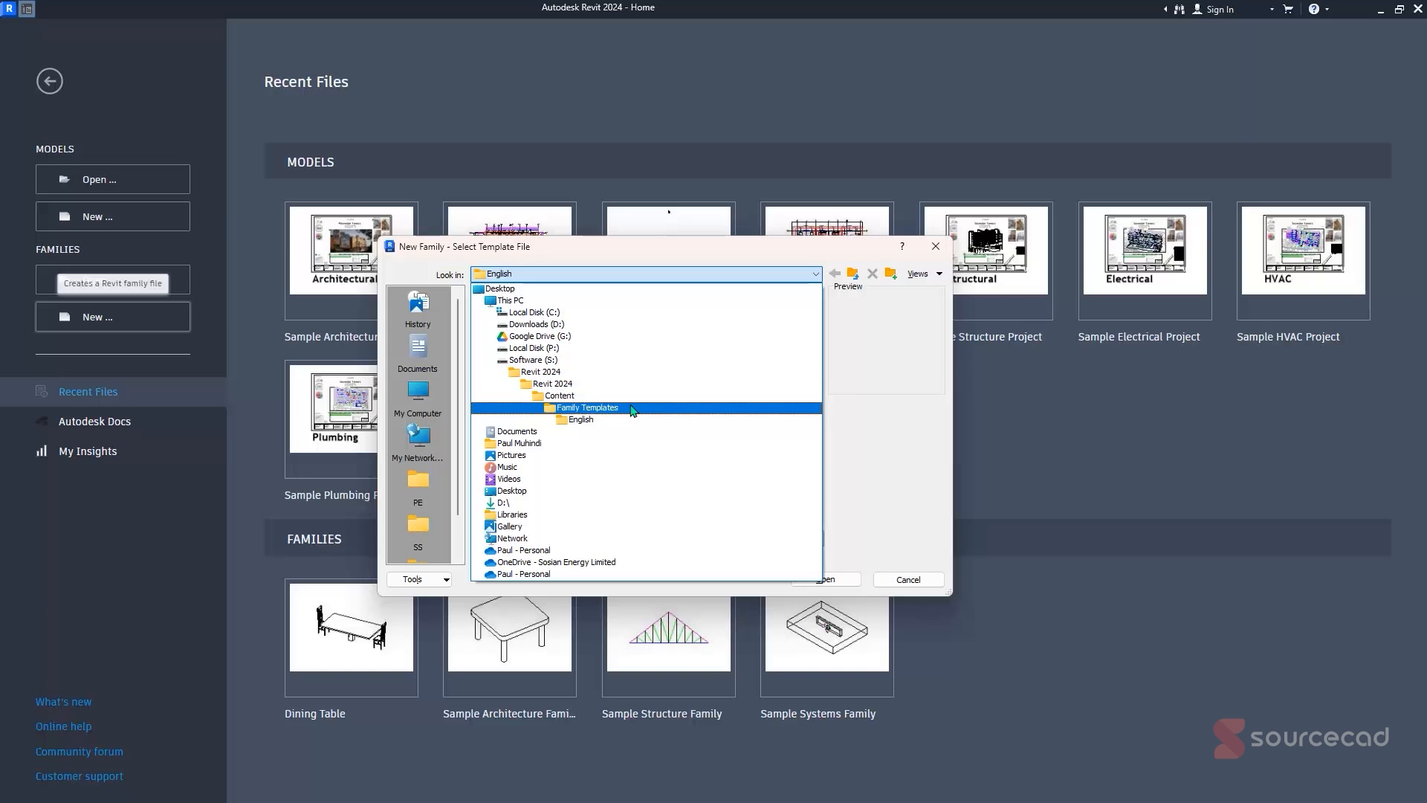
left_click(612, 421)
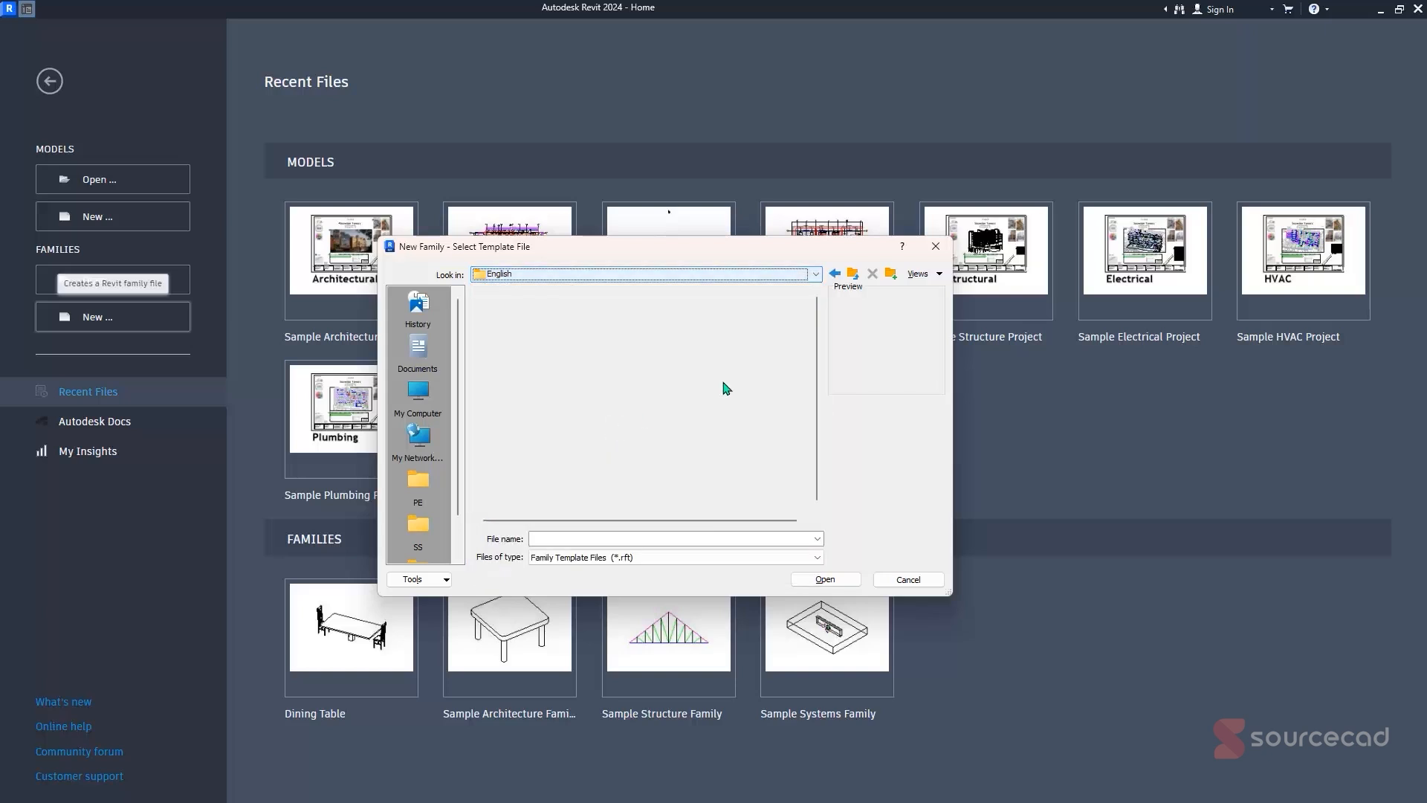
left_click(853, 275)
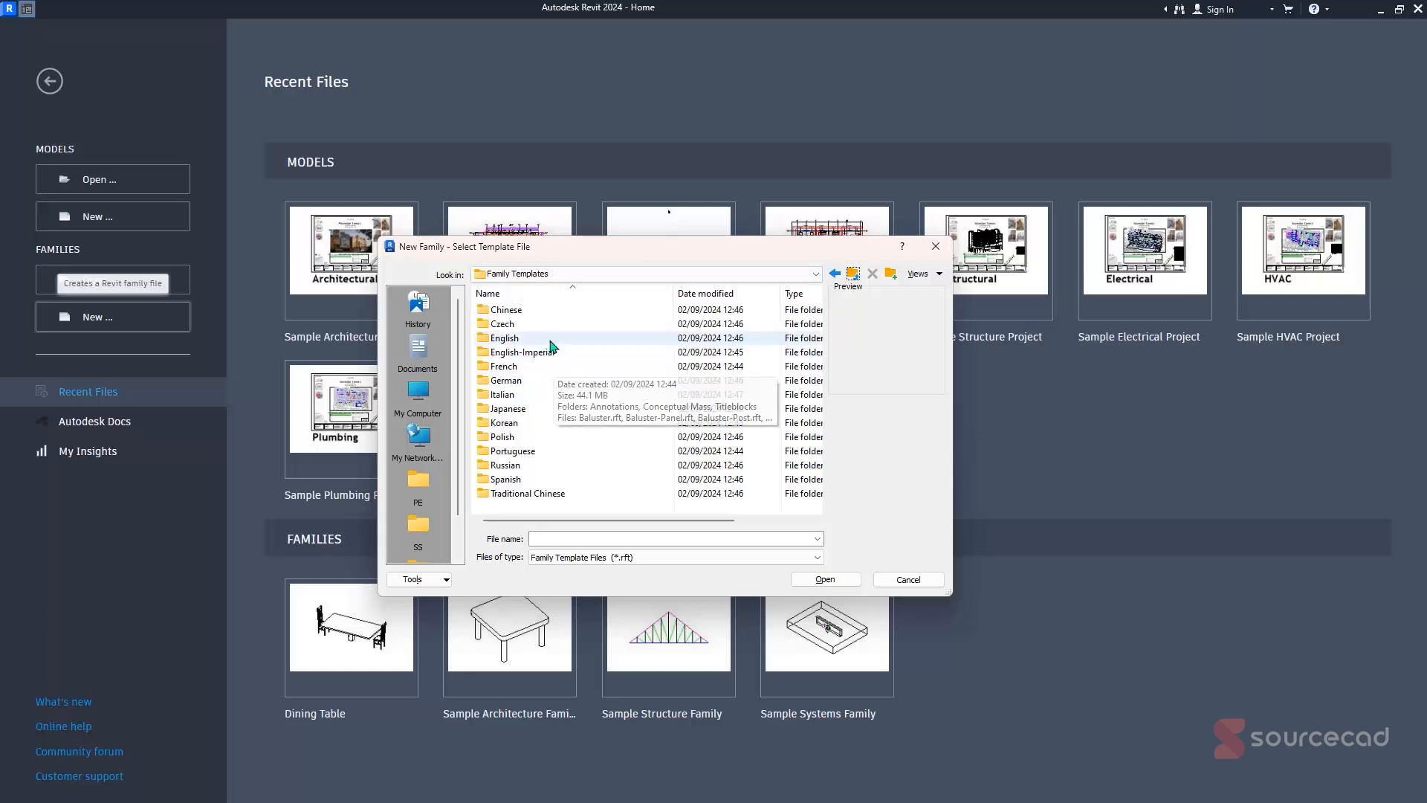
double_click(551, 339)
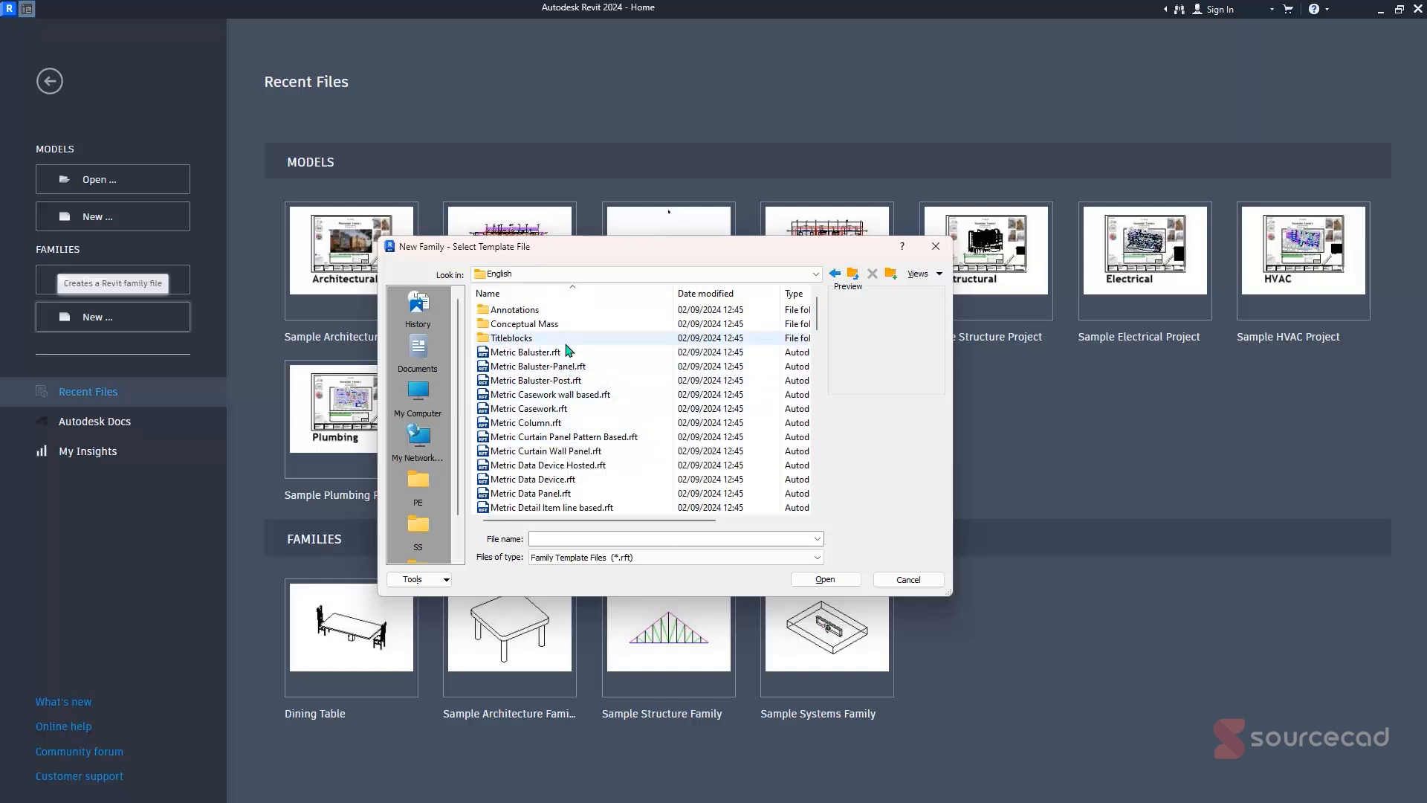
- Create the family from the Metric Furniture.rft template
scroll(578, 400, "down", 7)
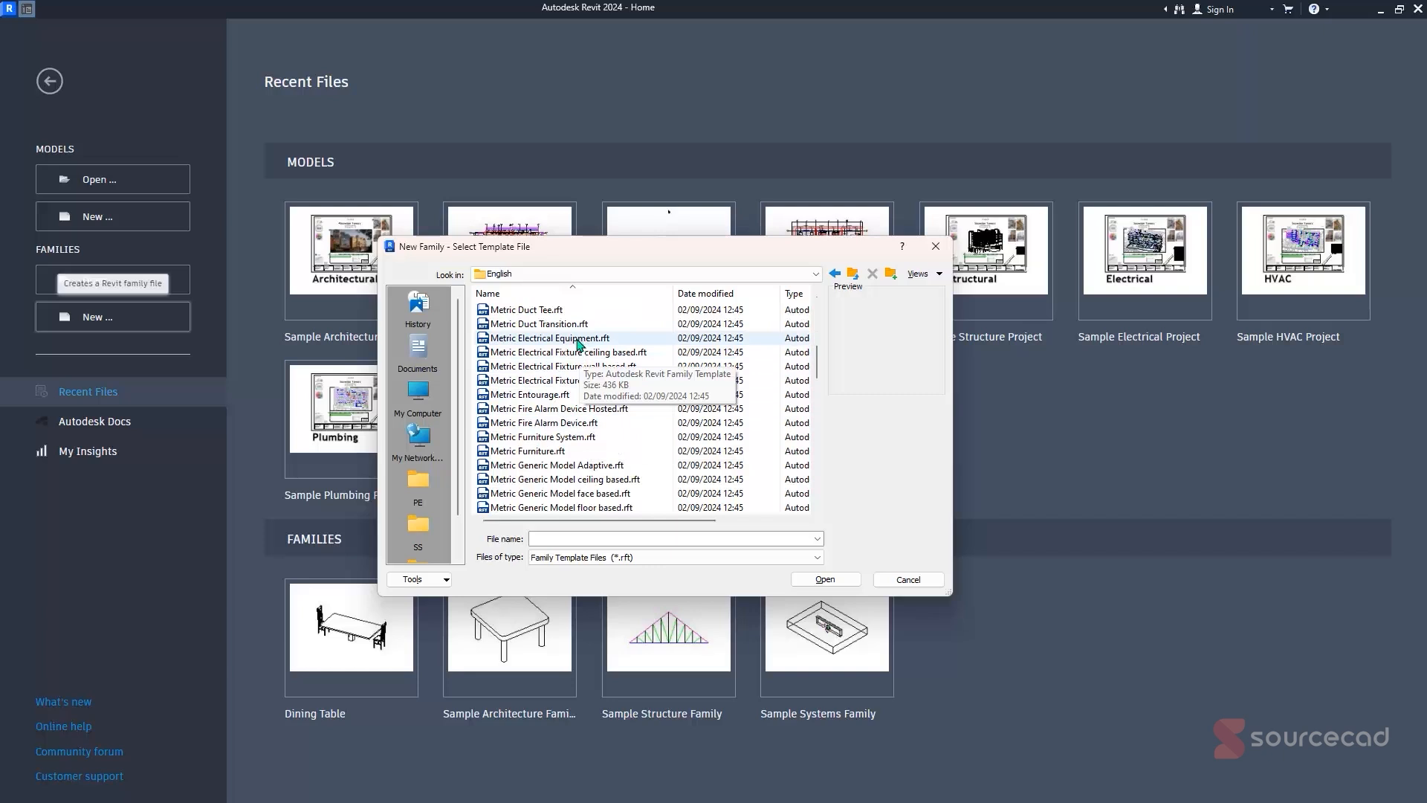
scroll(578, 344, "down", 2)
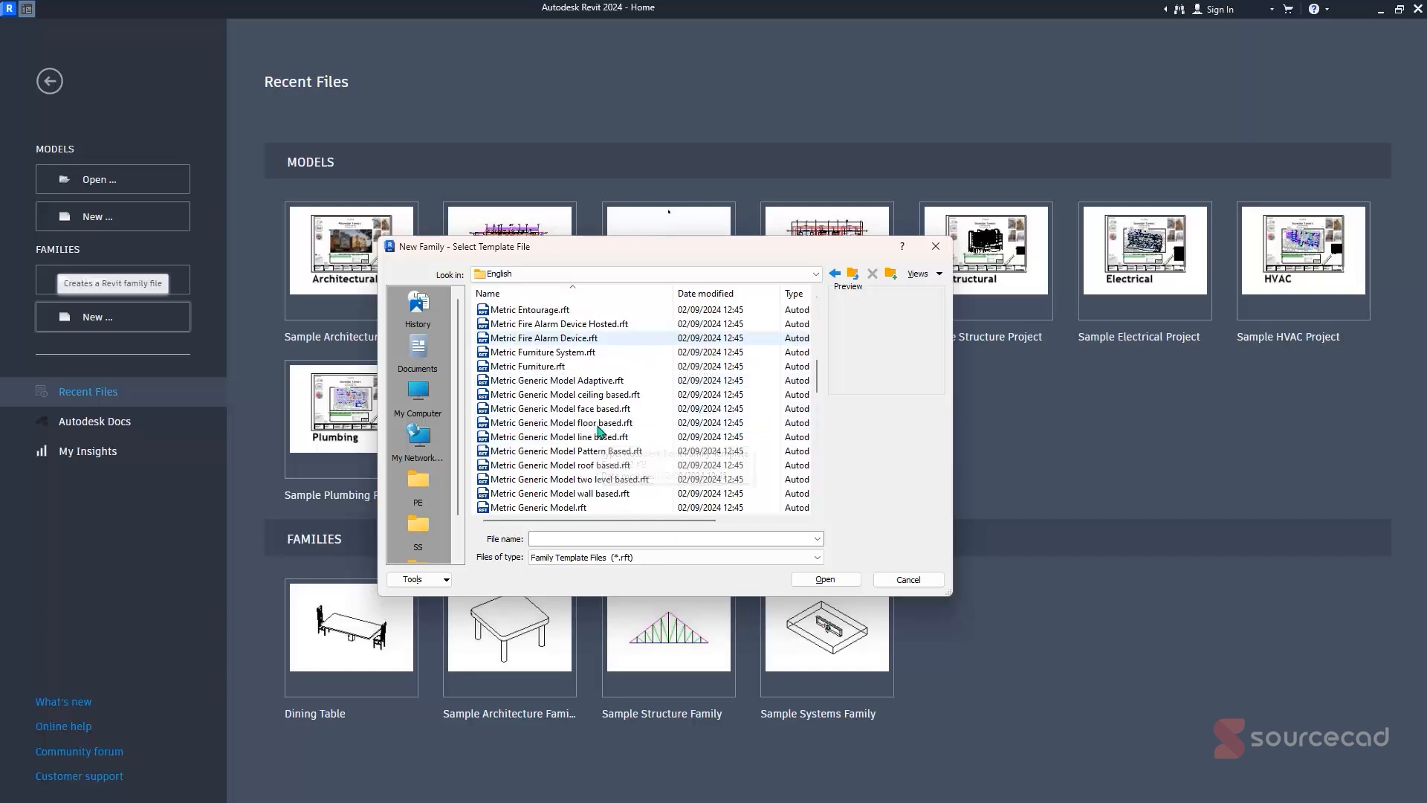
scroll(603, 401, "down", 4)
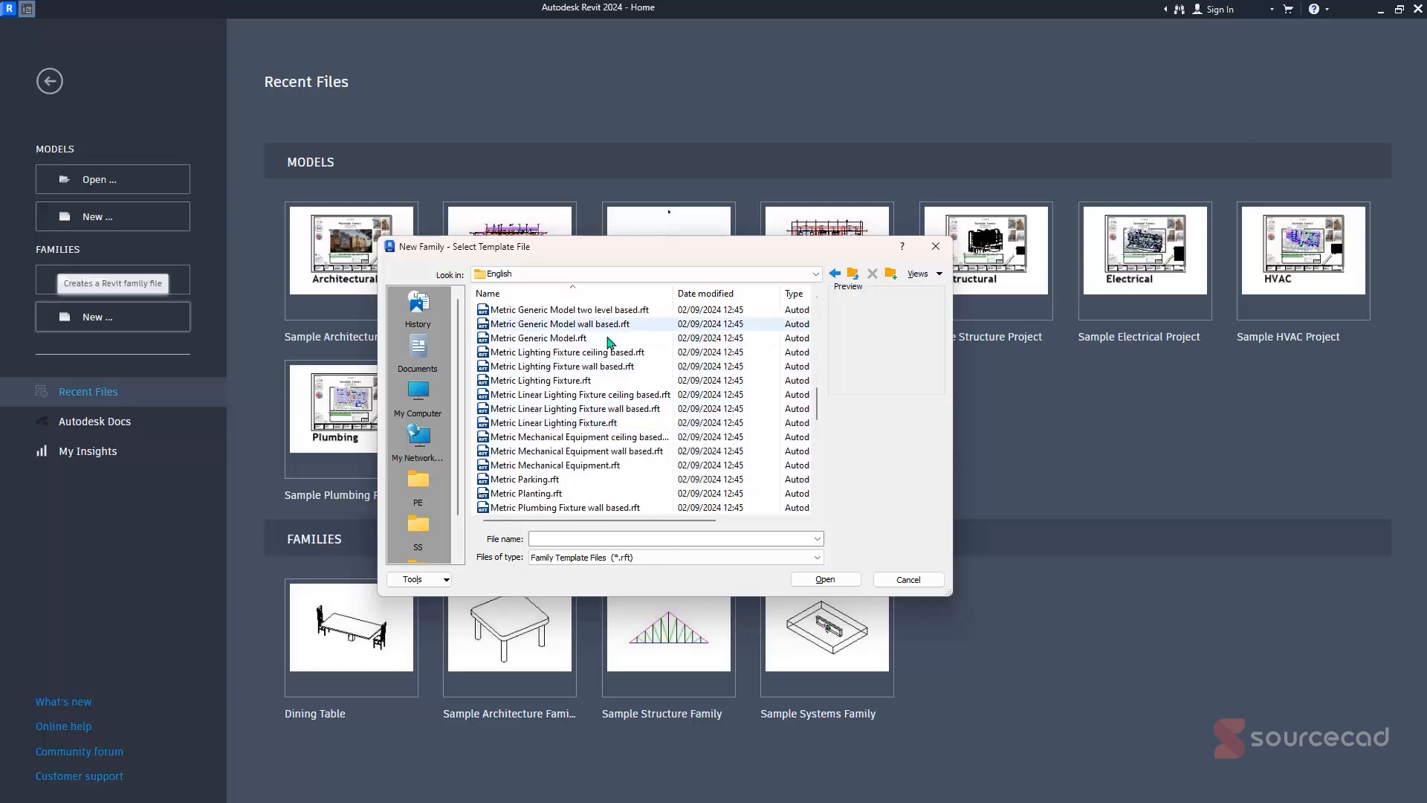
scroll(602, 402, "down", 7)
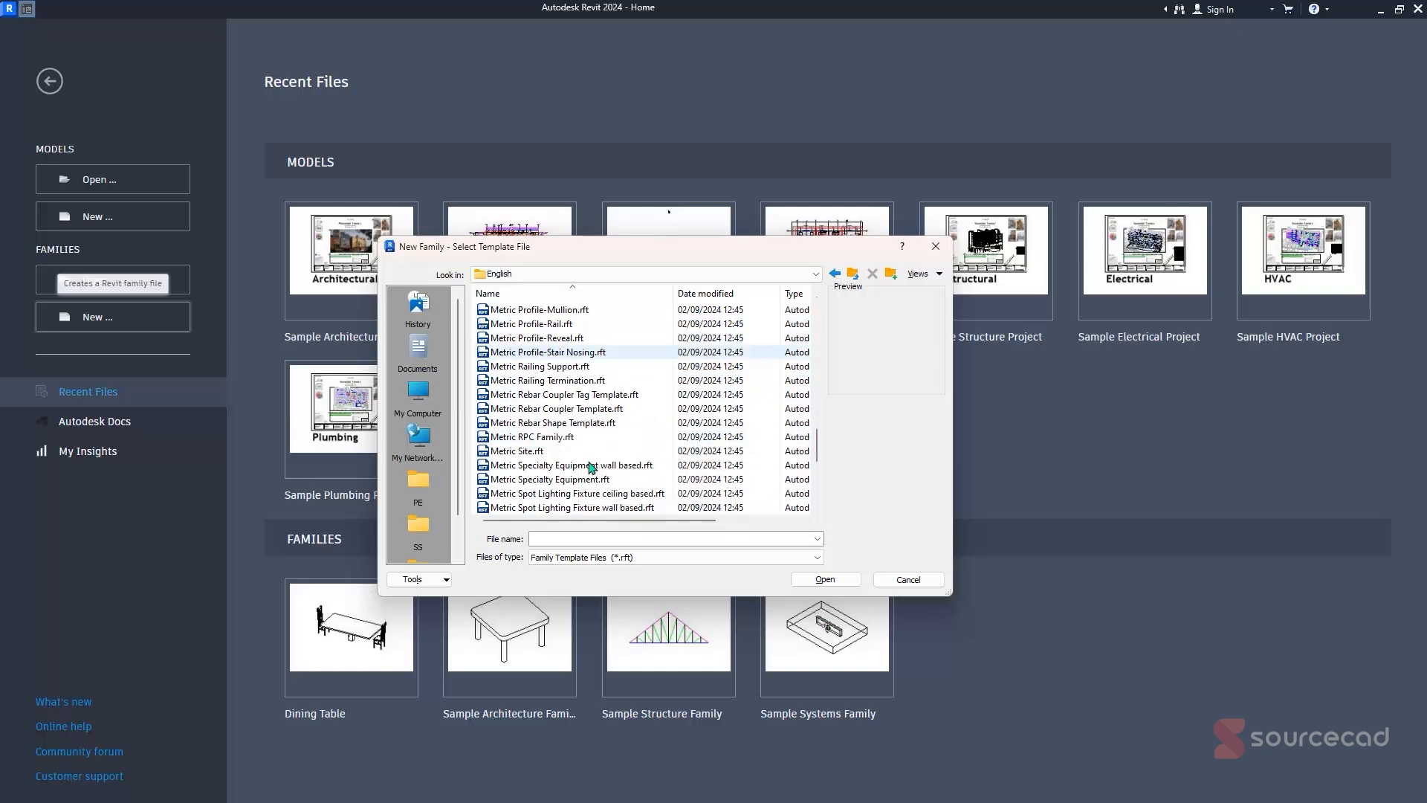
scroll(592, 466, "up", 11)
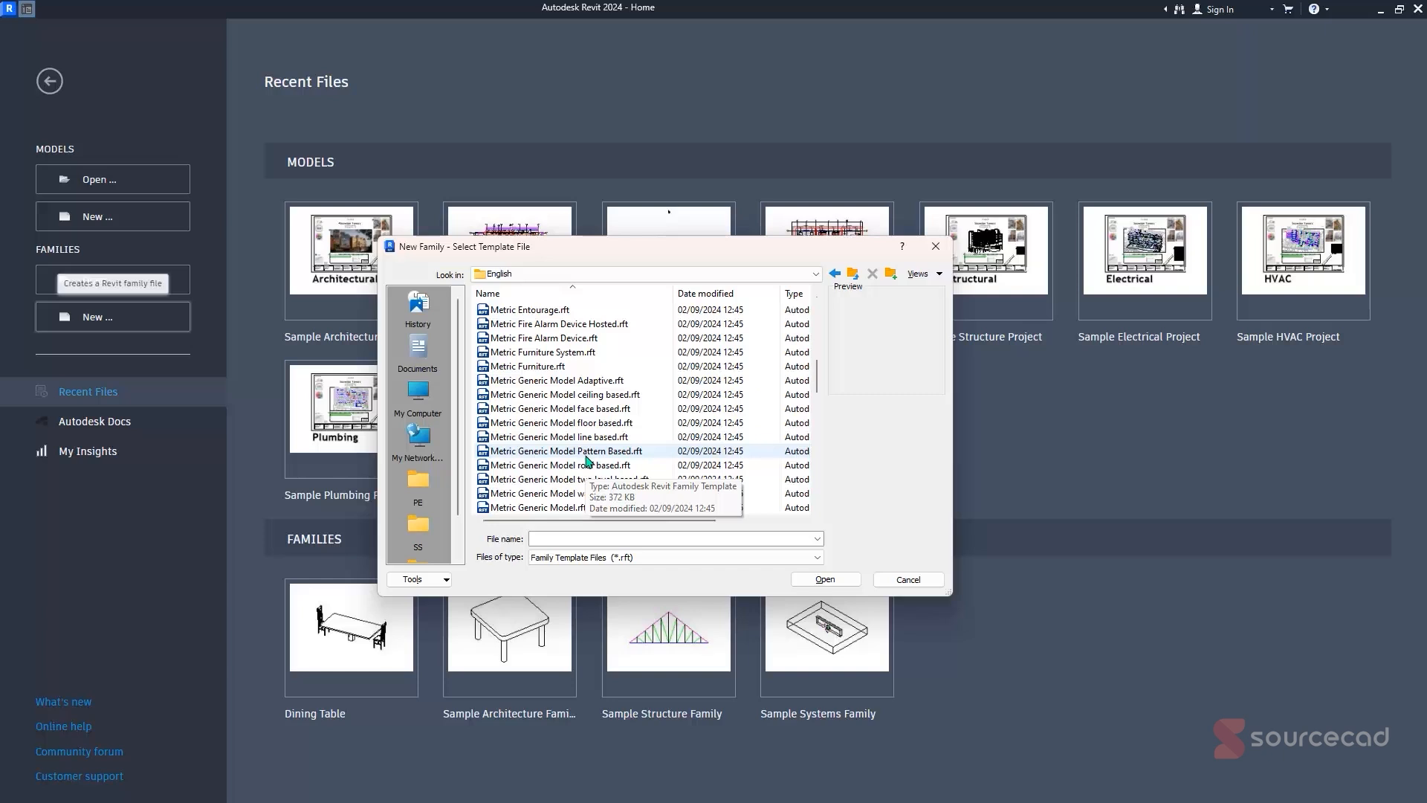
scroll(594, 446, "down", 15)
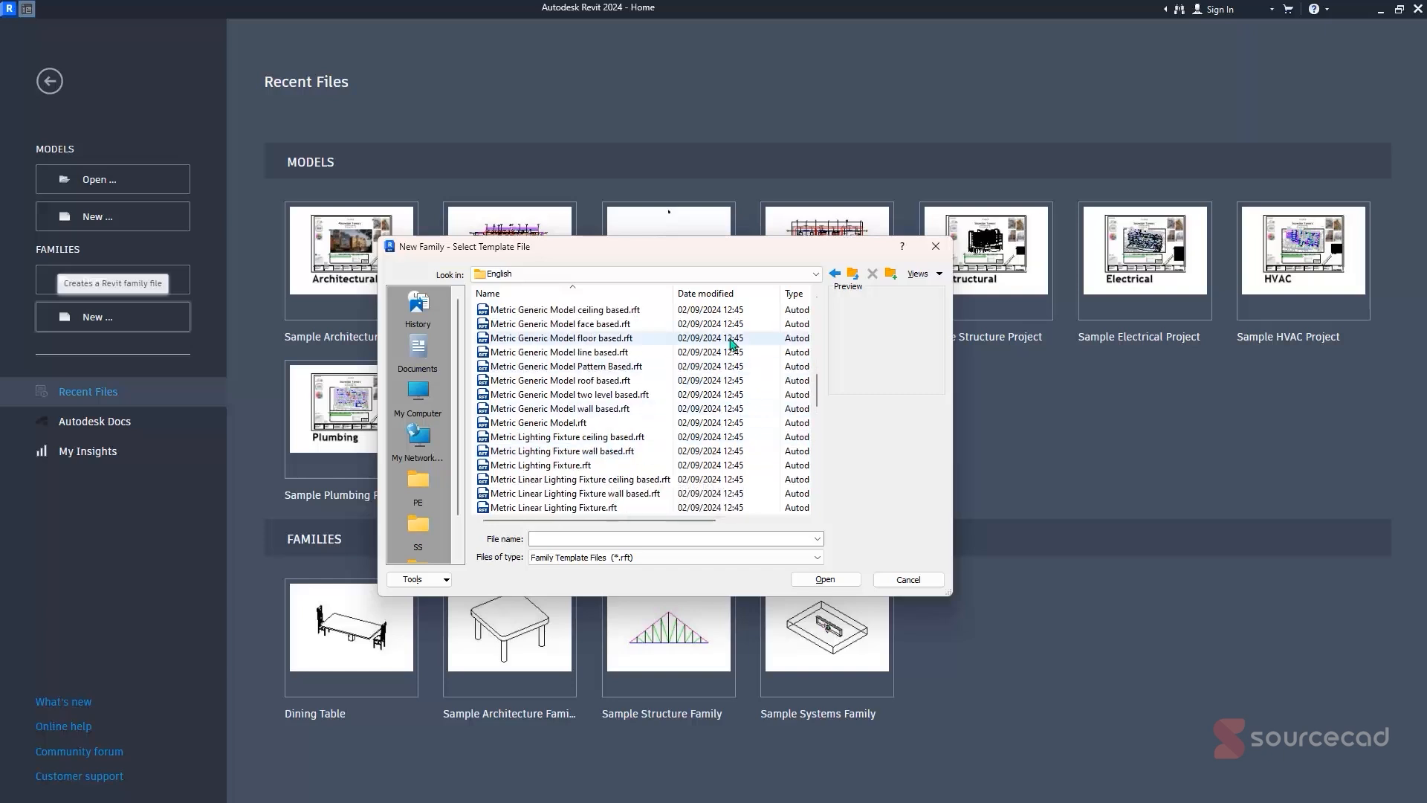
scroll(609, 386, "up", 9)
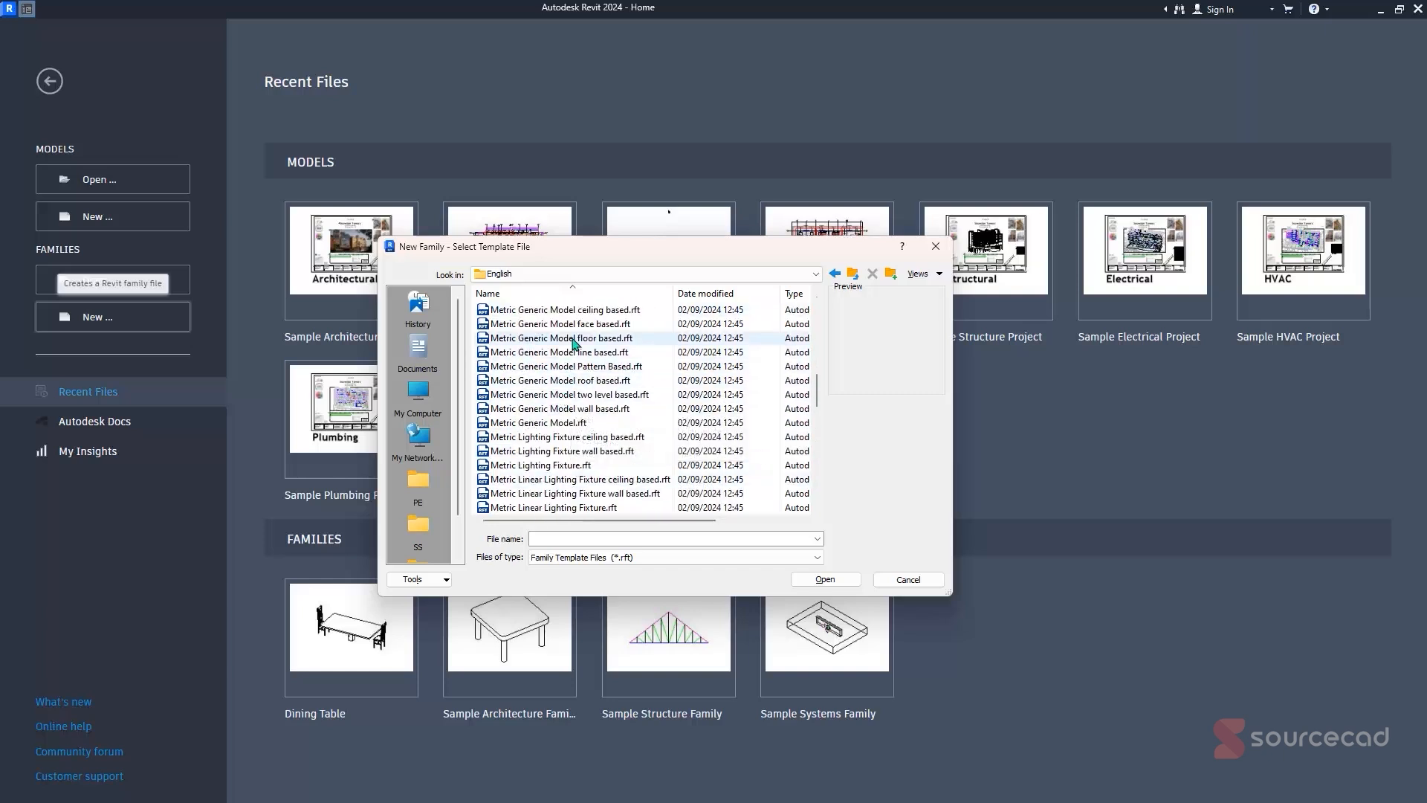
left_click(585, 425)
scroll(577, 439, "up", 4)
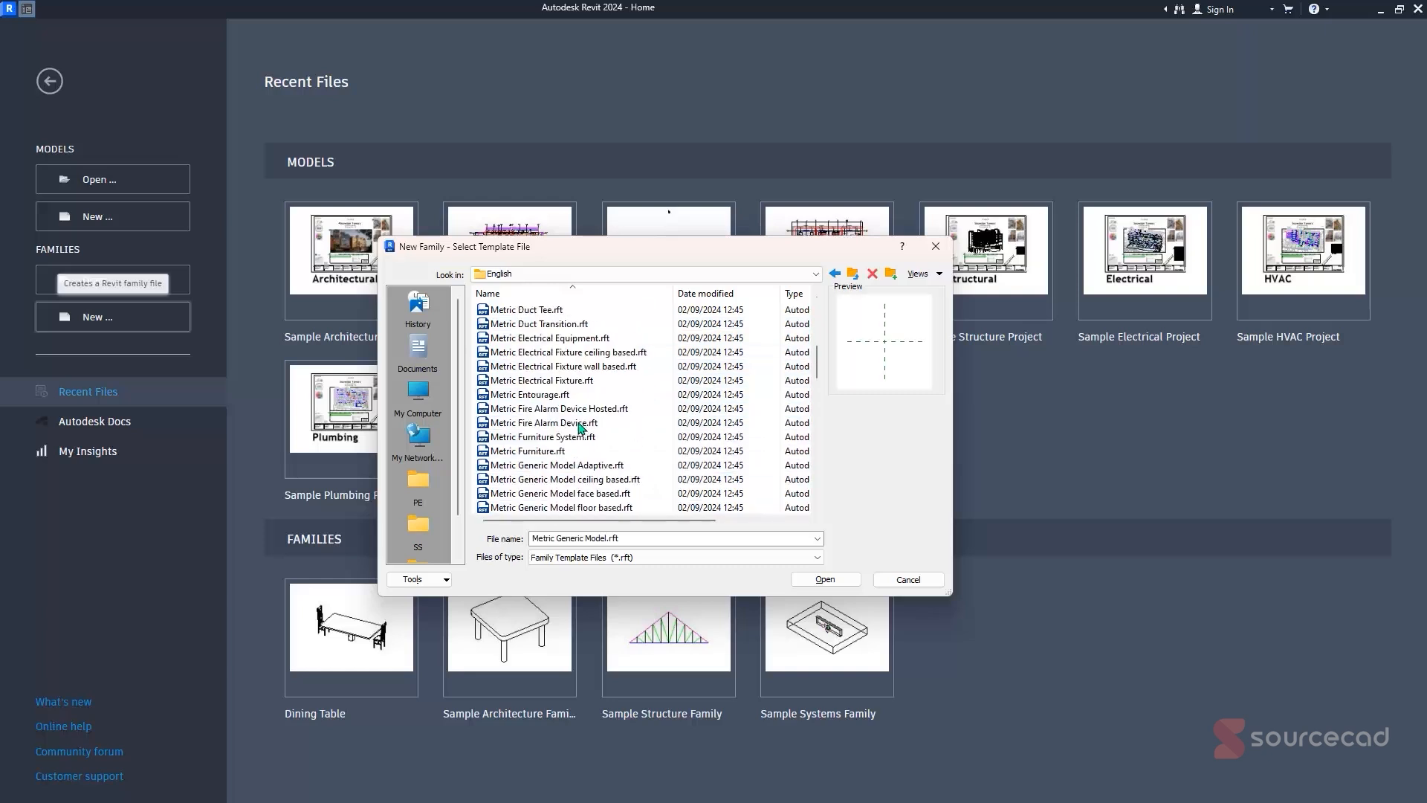
left_click(560, 452)
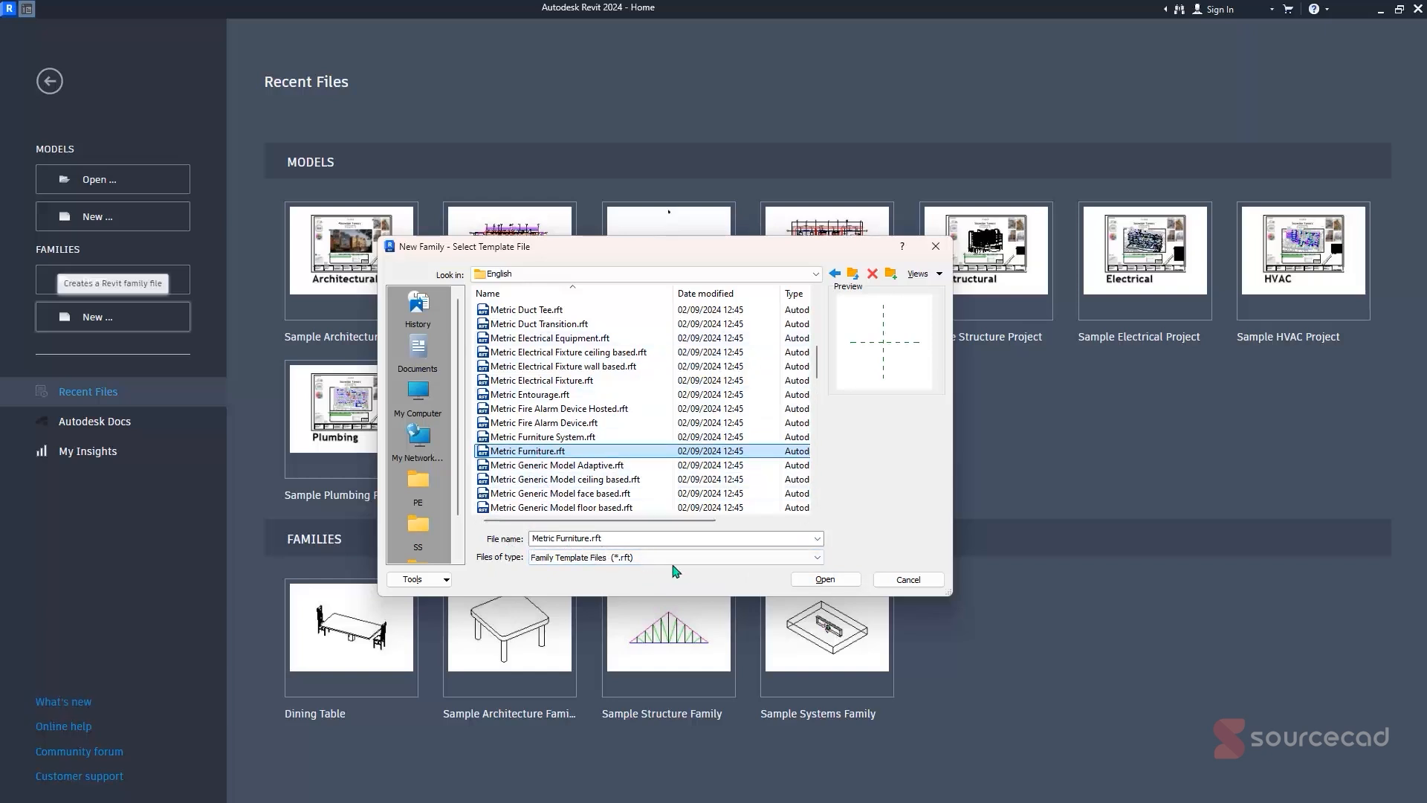
left_click(824, 581)
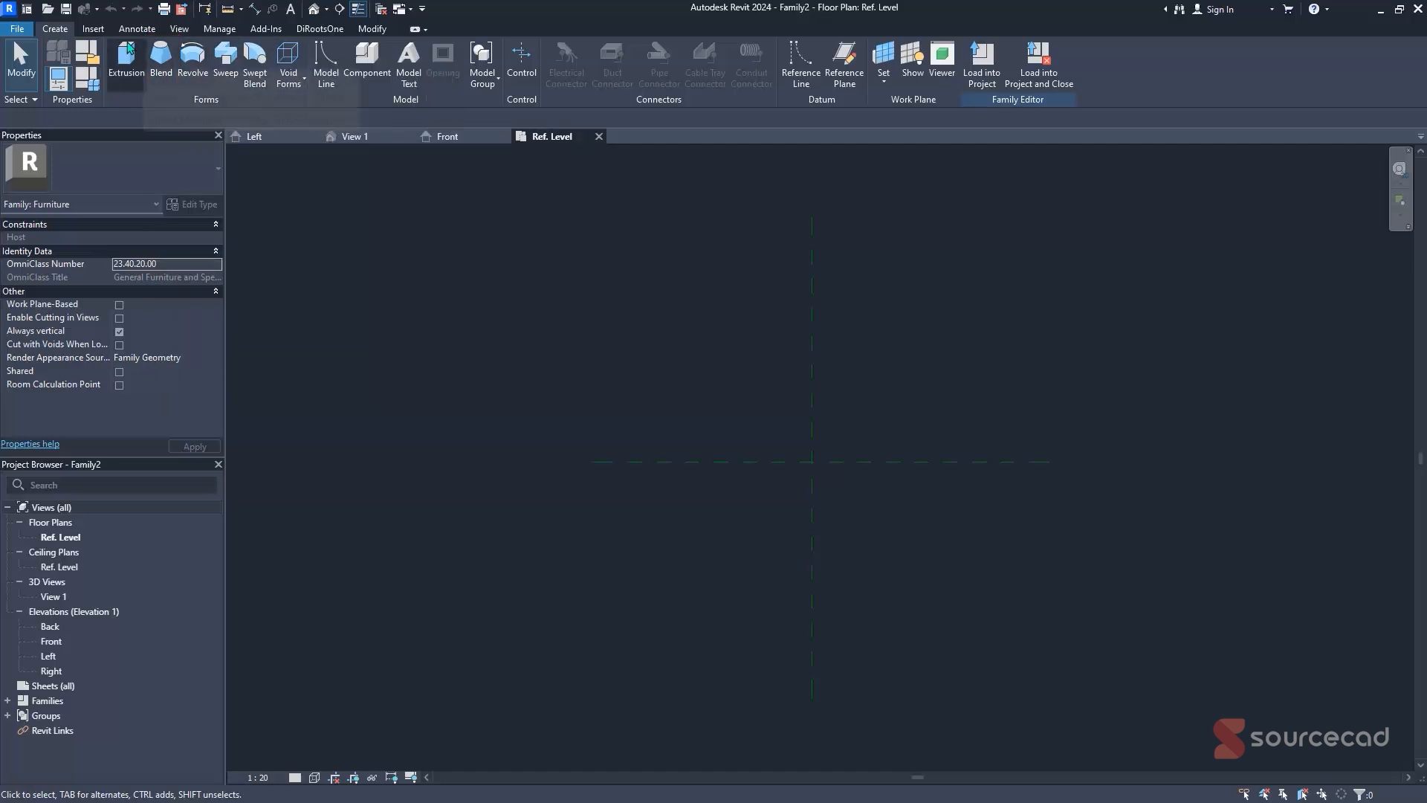
left_click(93, 30)
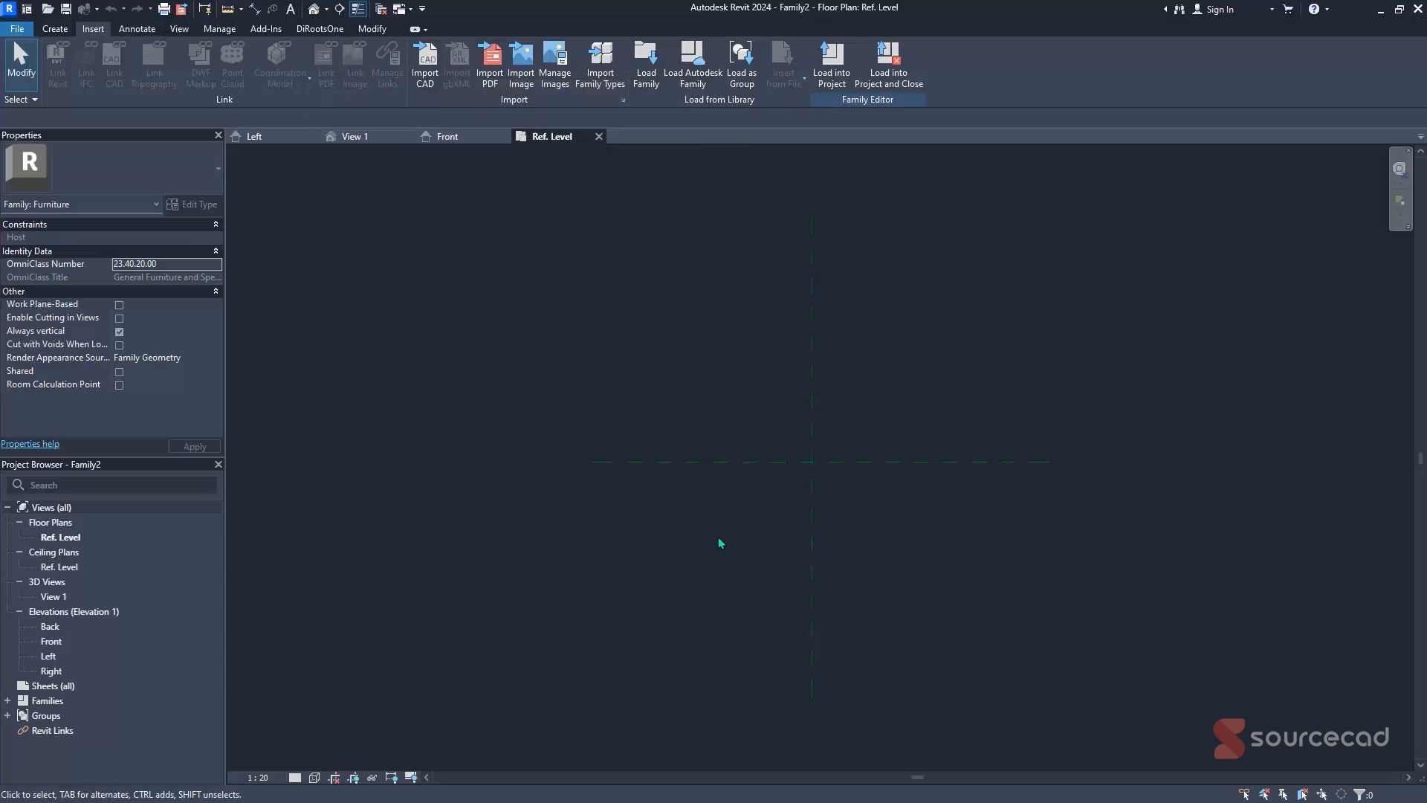
left_click(137, 29)
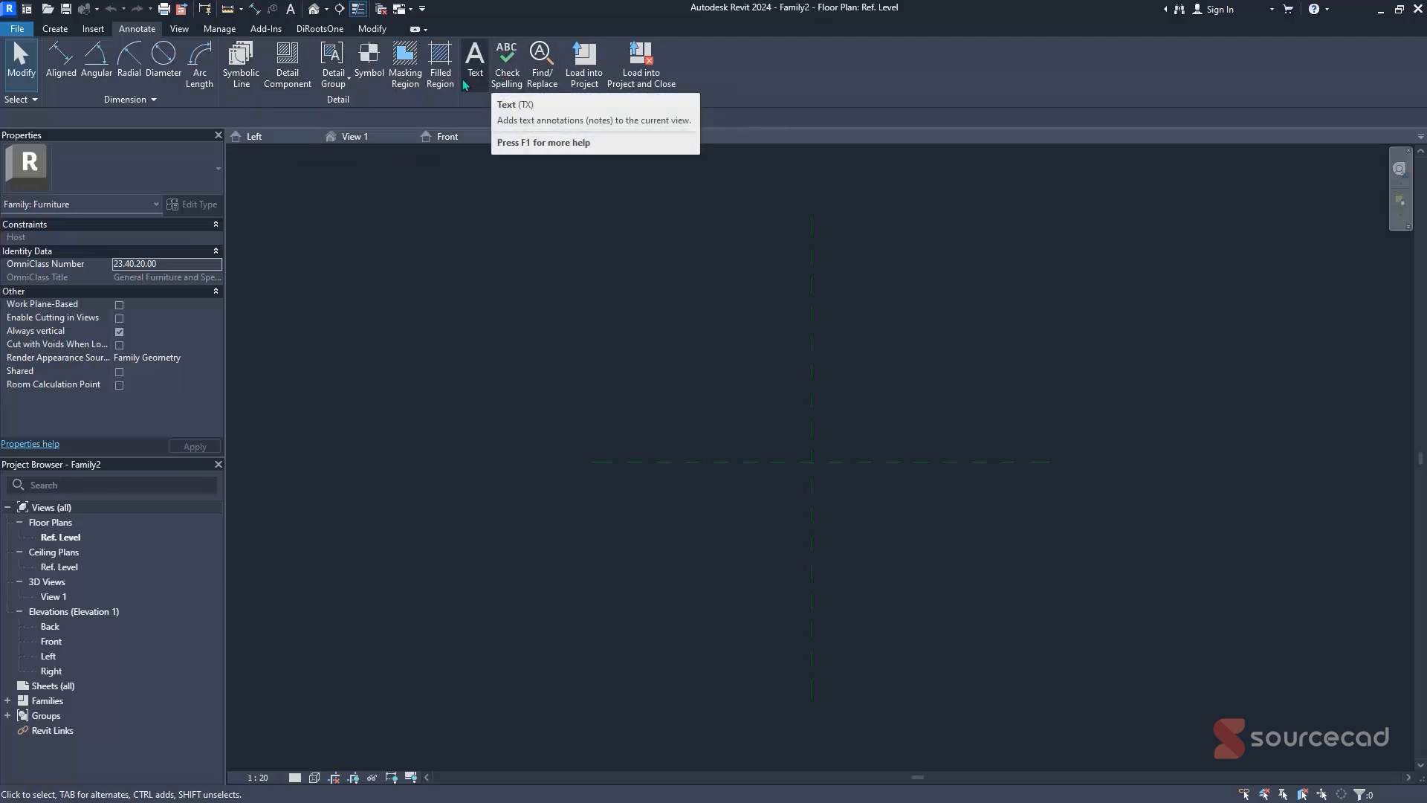
left_click(186, 33)
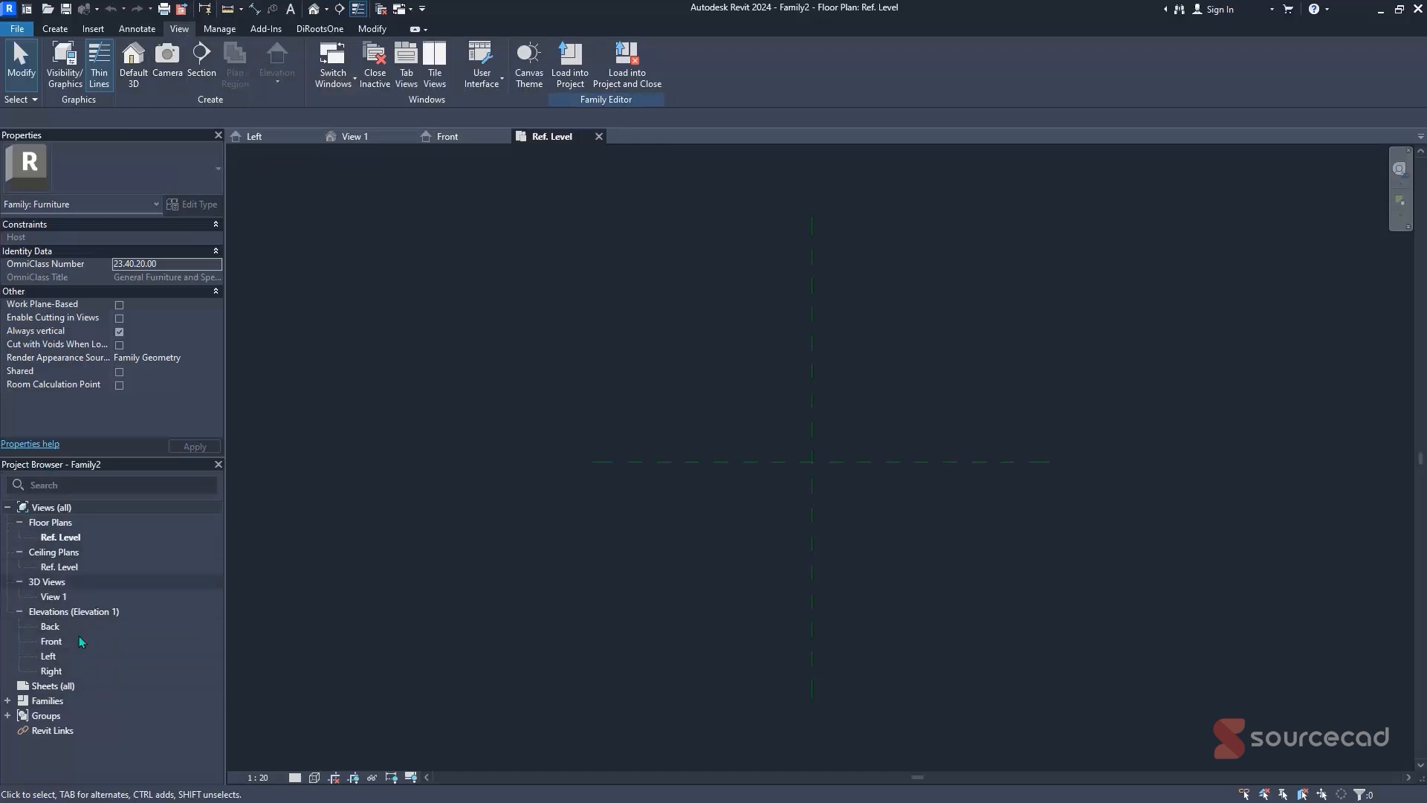
left_click(227, 29)
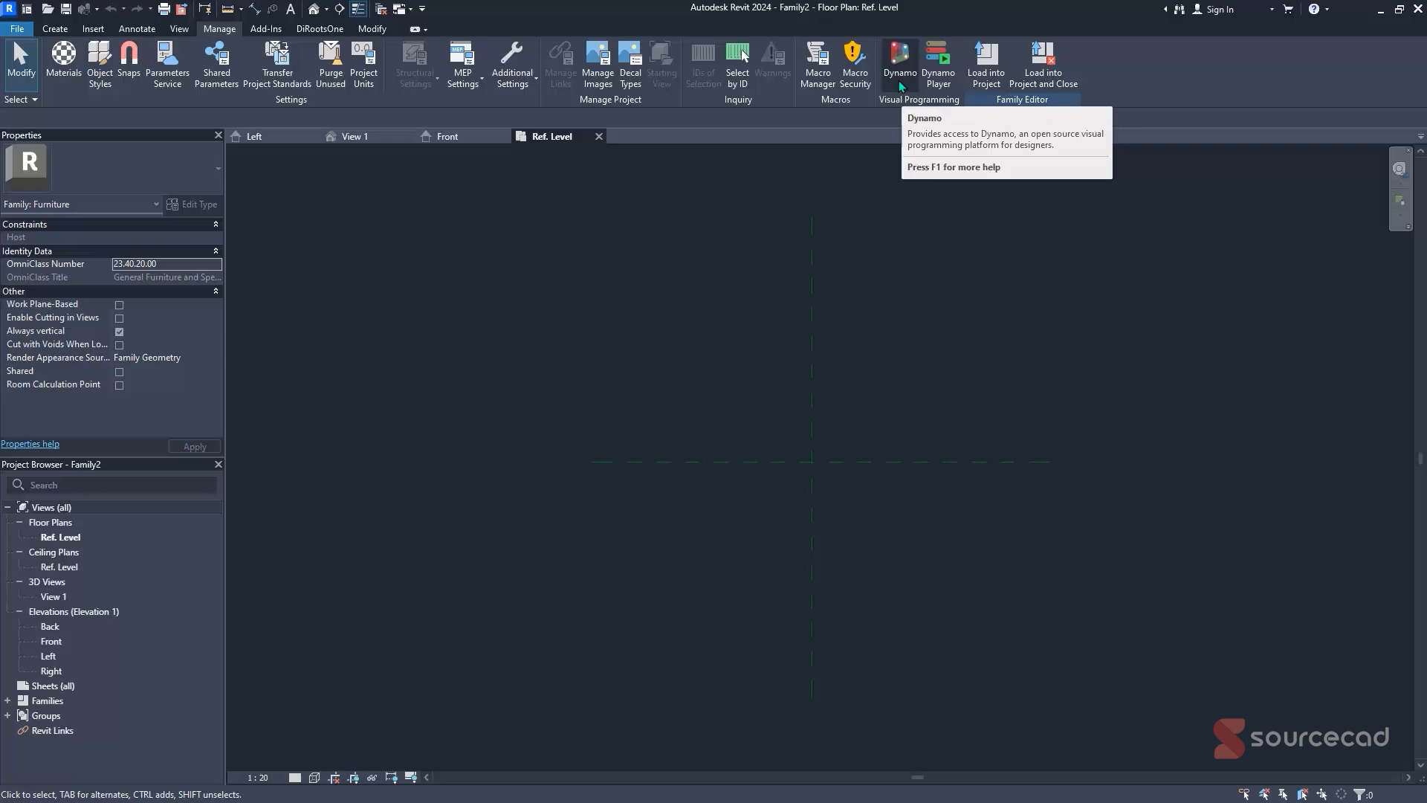
left_click(257, 29)
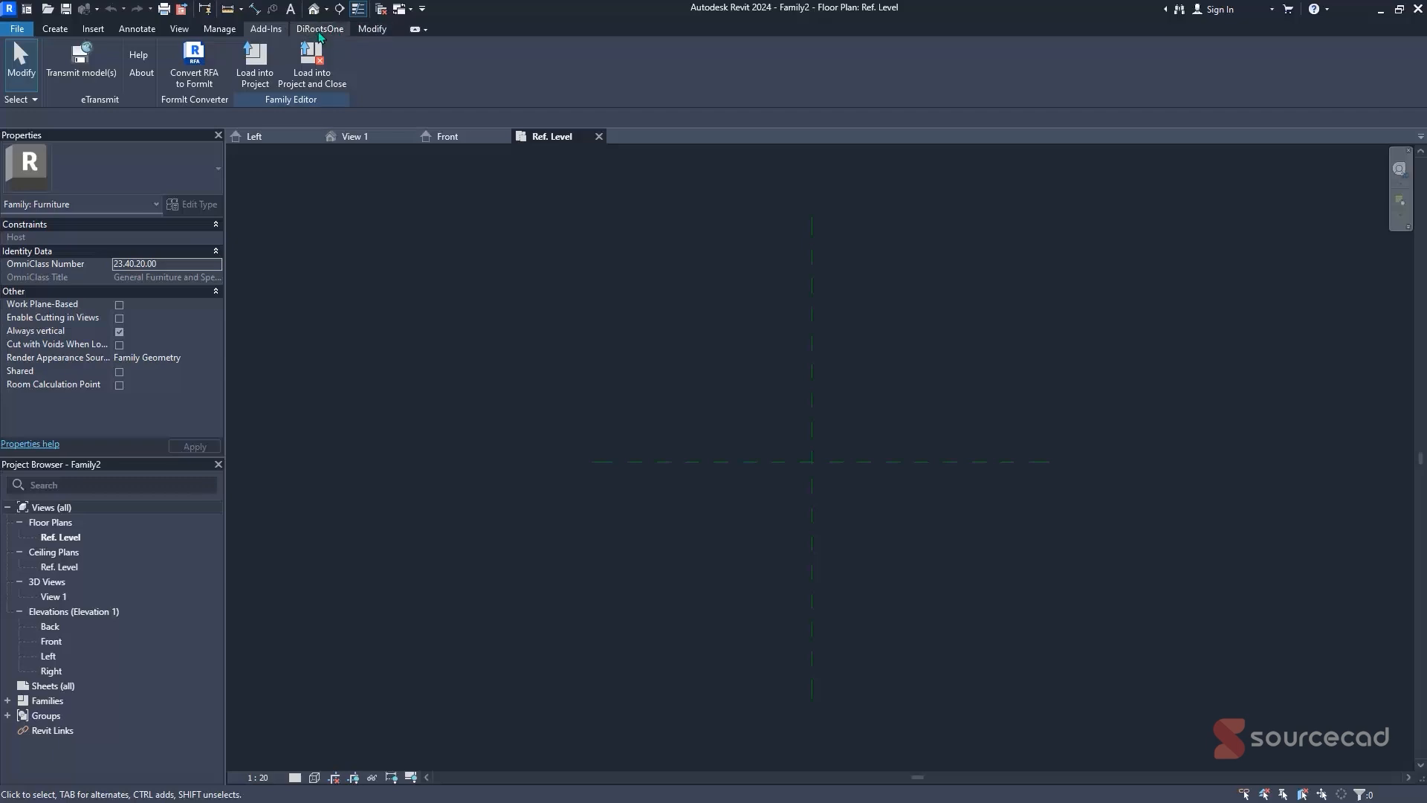
left_click(369, 33)
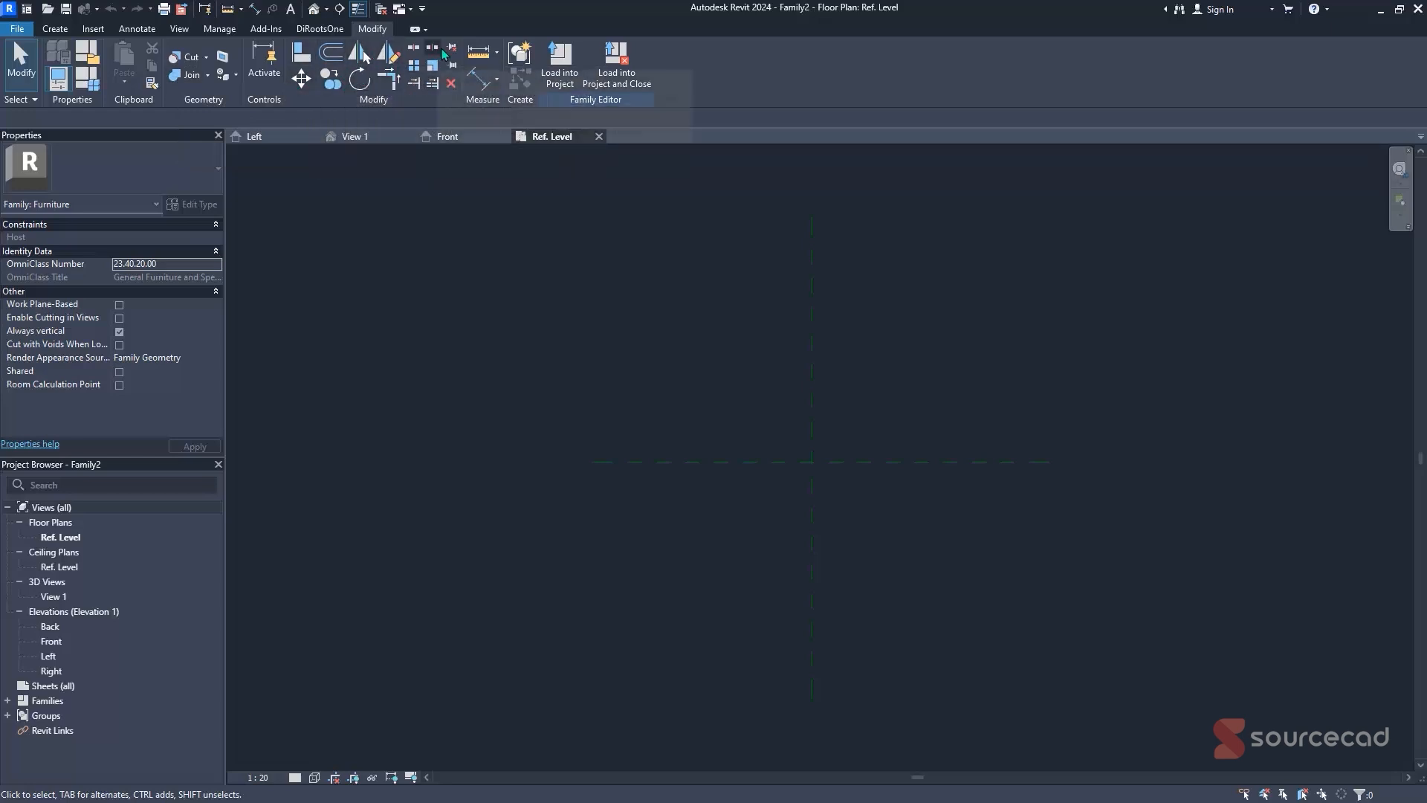
left_click(64, 31)
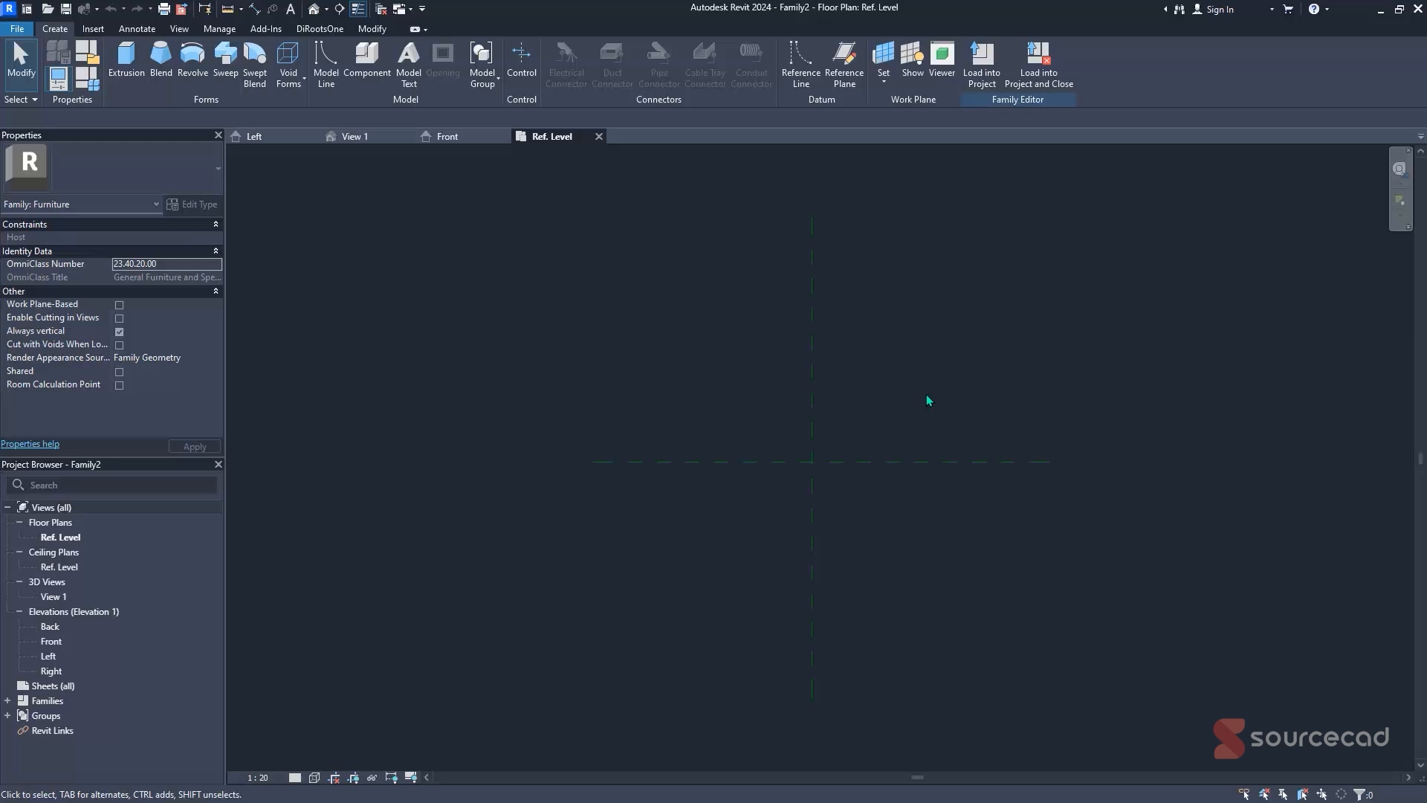
- Set the Distance format in the project units to Millimeters
left_click(217, 30)
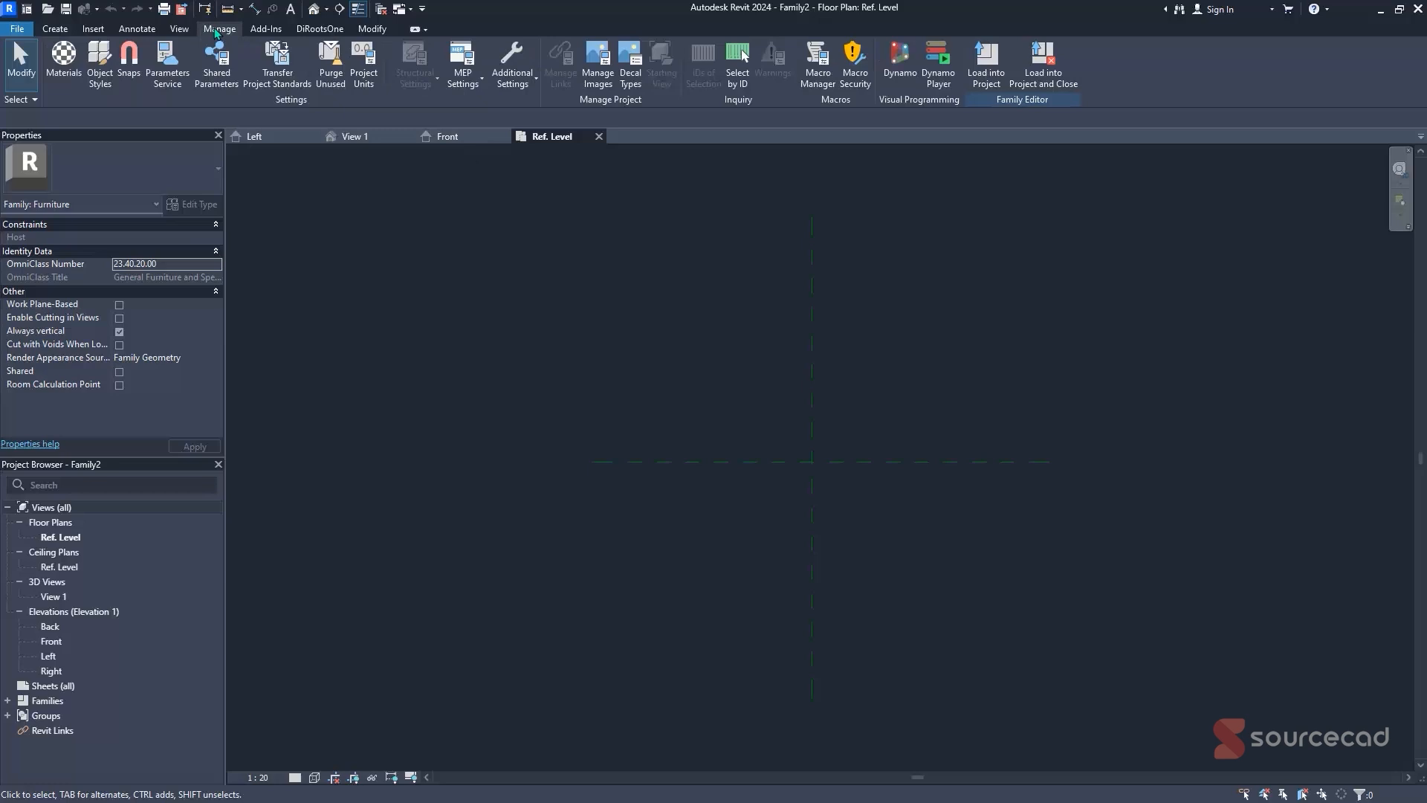
left_click(361, 67)
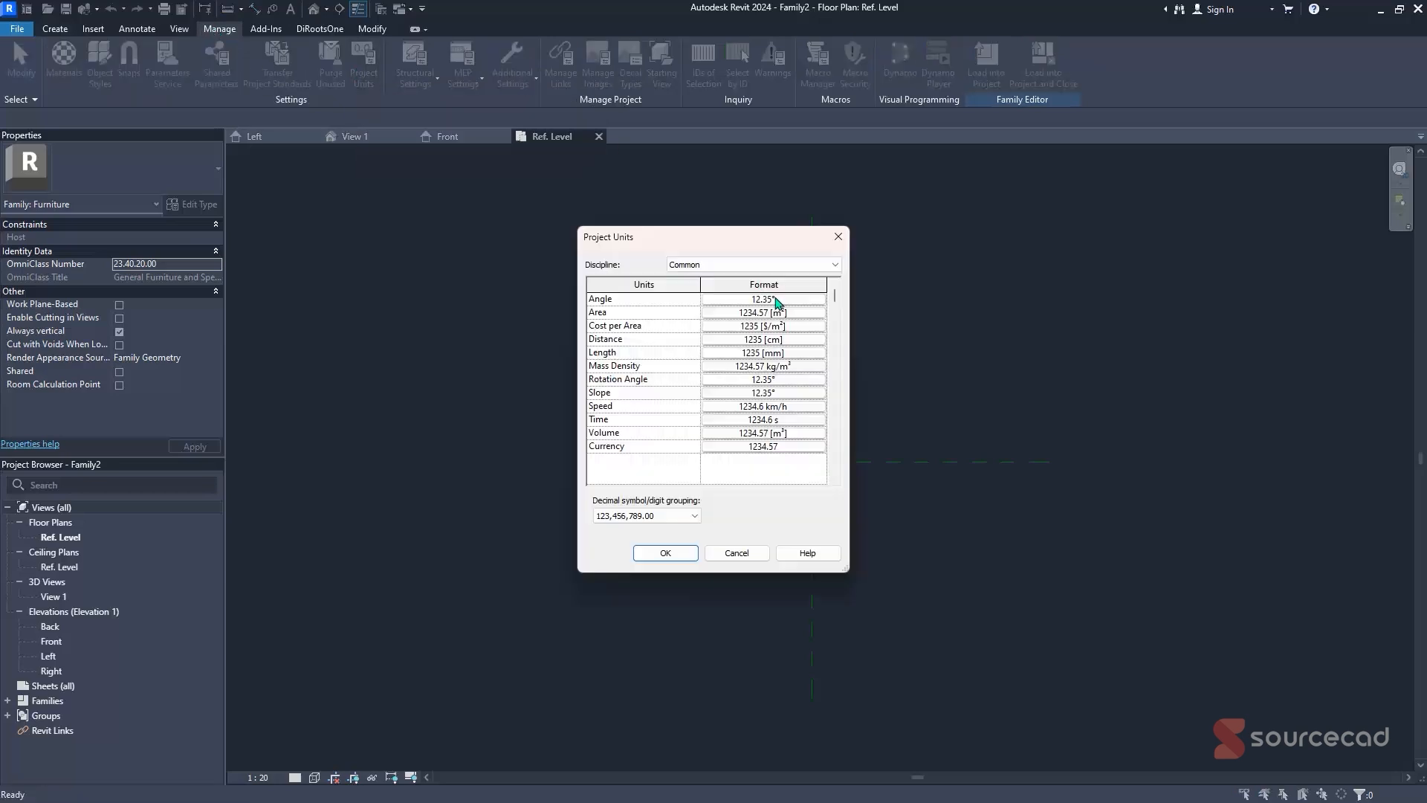
left_click(776, 341)
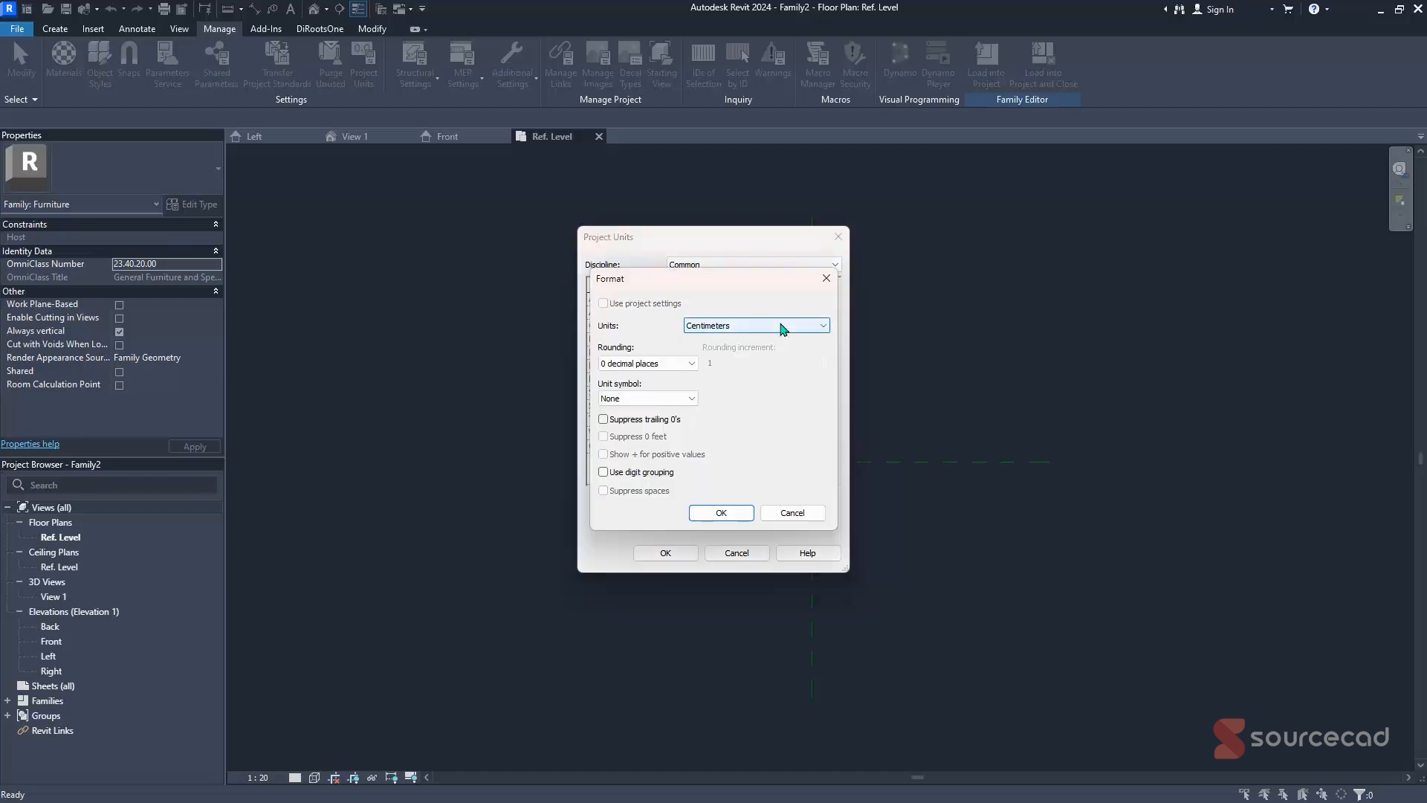
left_click(783, 327)
left_click(713, 387)
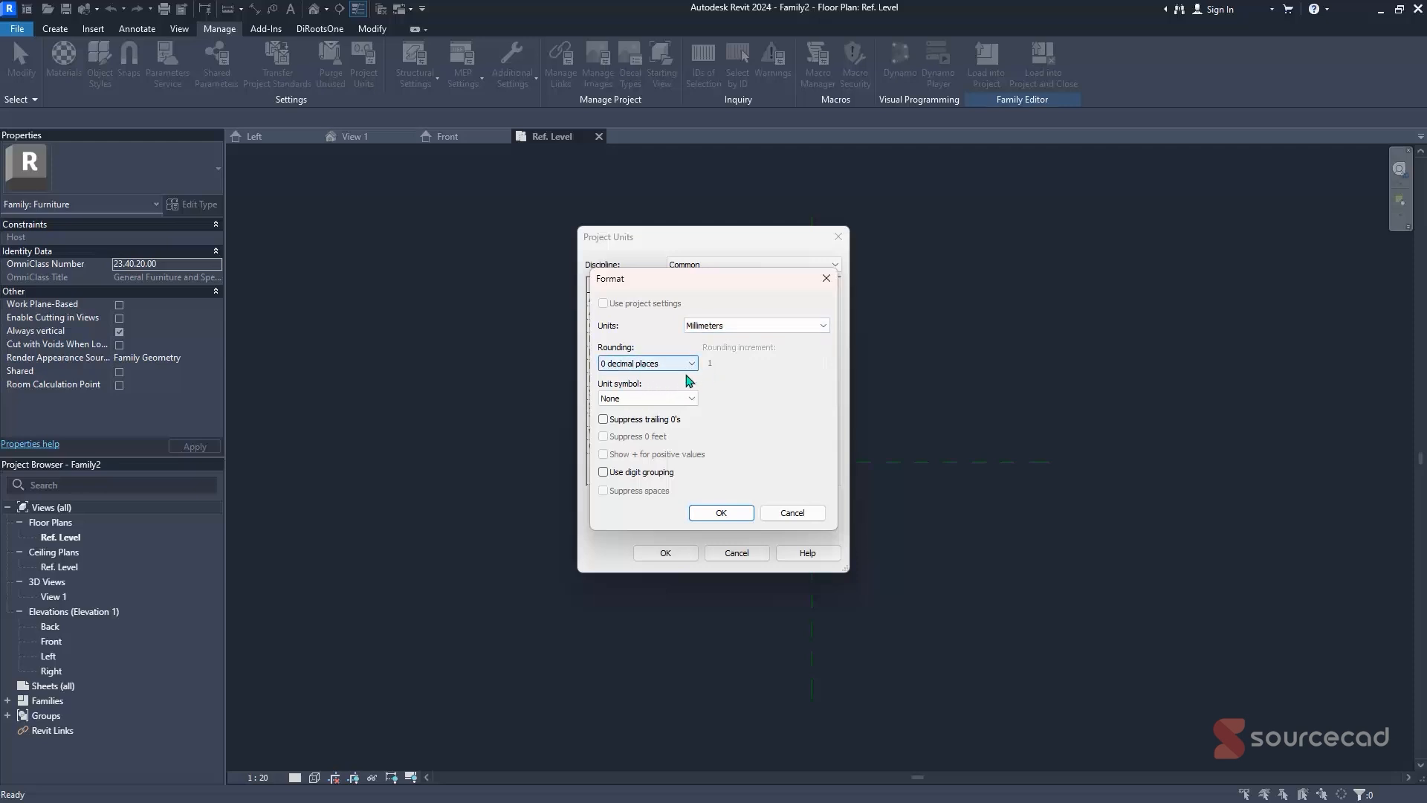
left_click(721, 513)
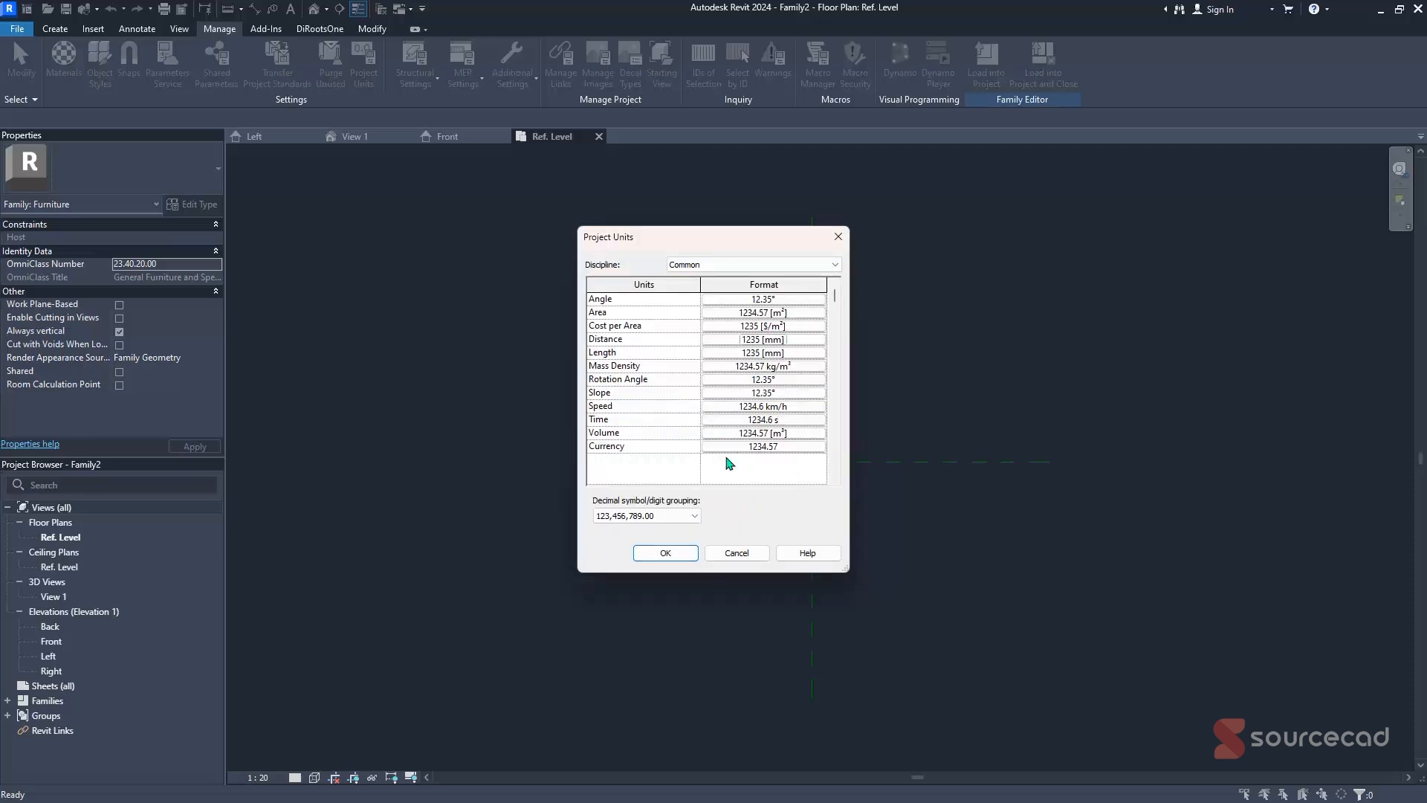
left_click(680, 559)
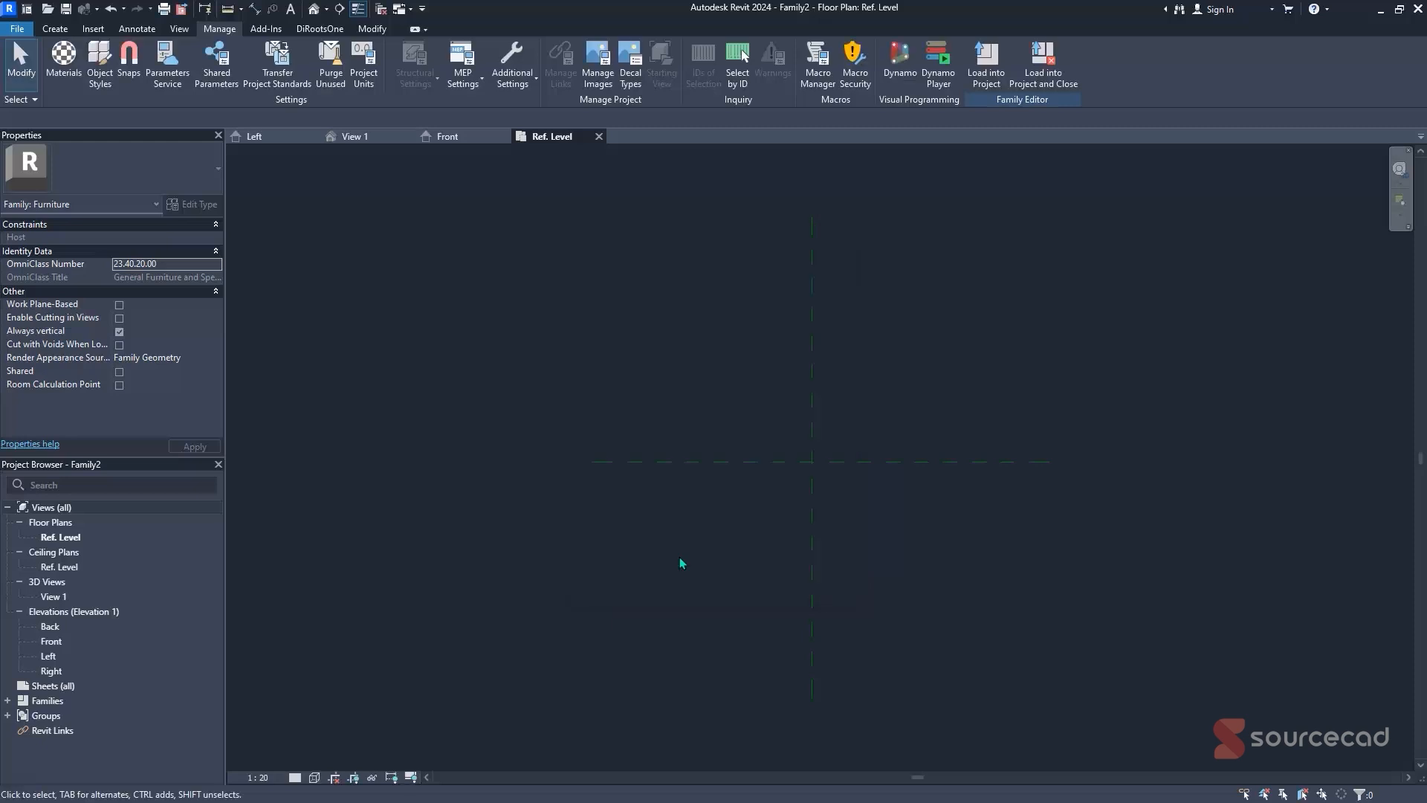
- Save the family as SourceCAD Picknick Table.rfa with the maximum backups set to 1
left_click(66, 11)
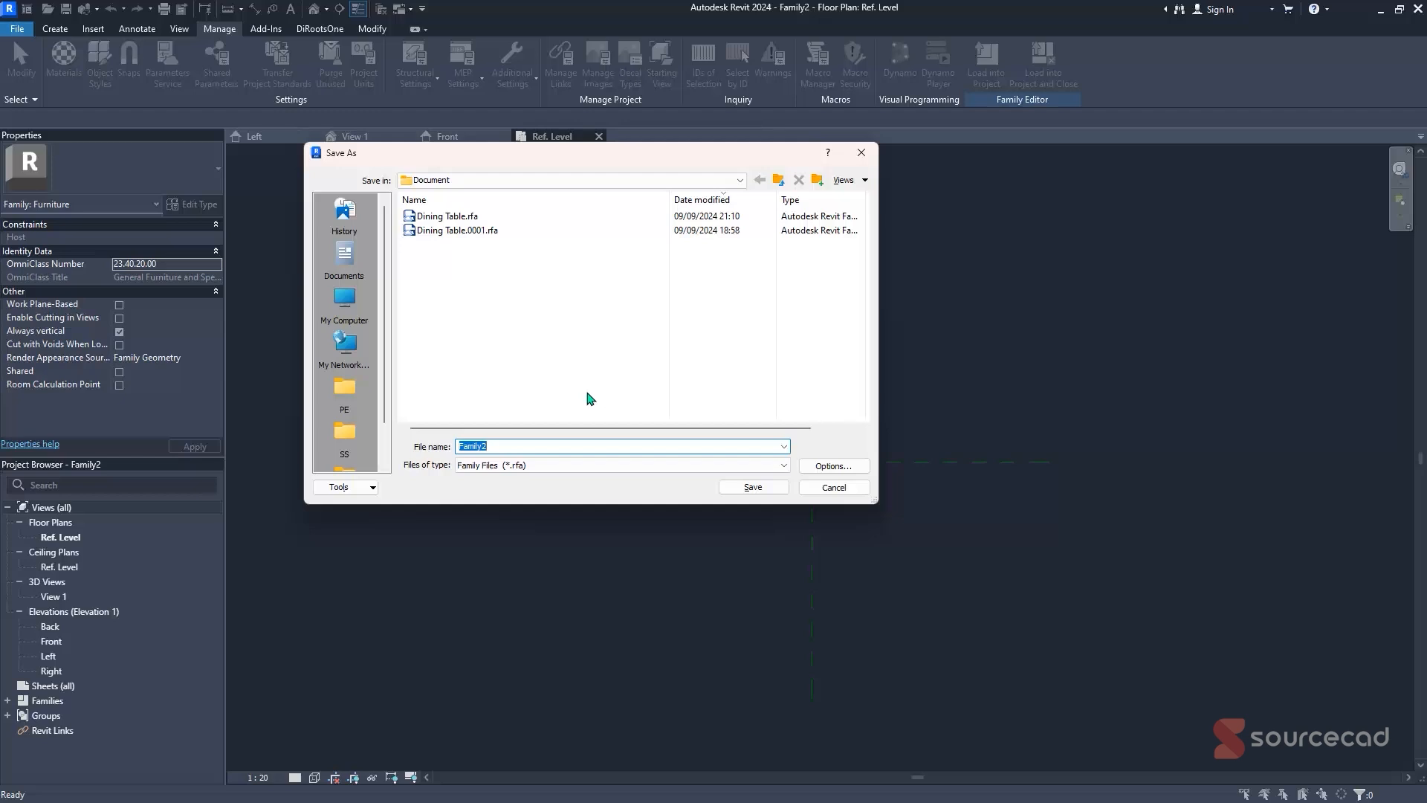
type("p")
left_click(834, 467)
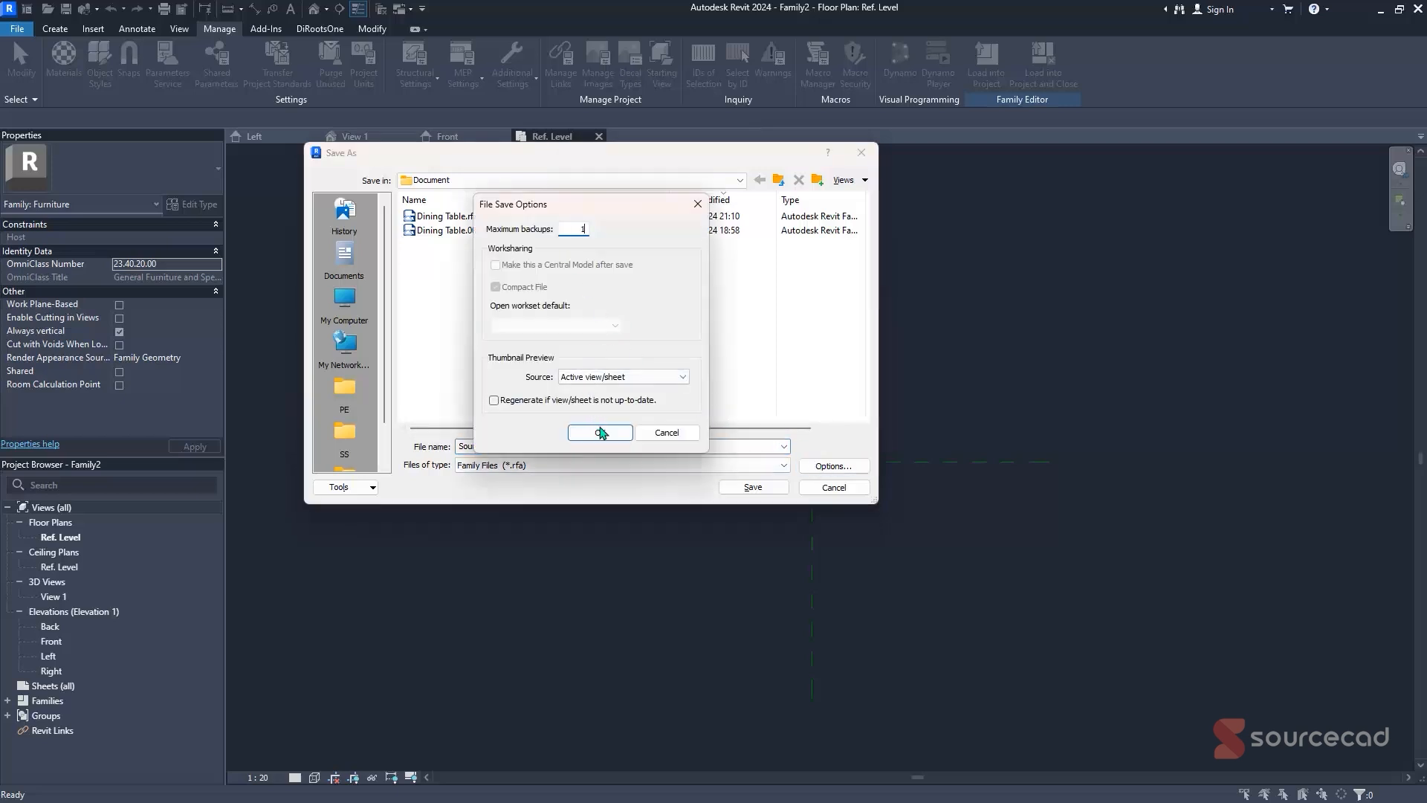
left_click(601, 433)
left_click(753, 487)
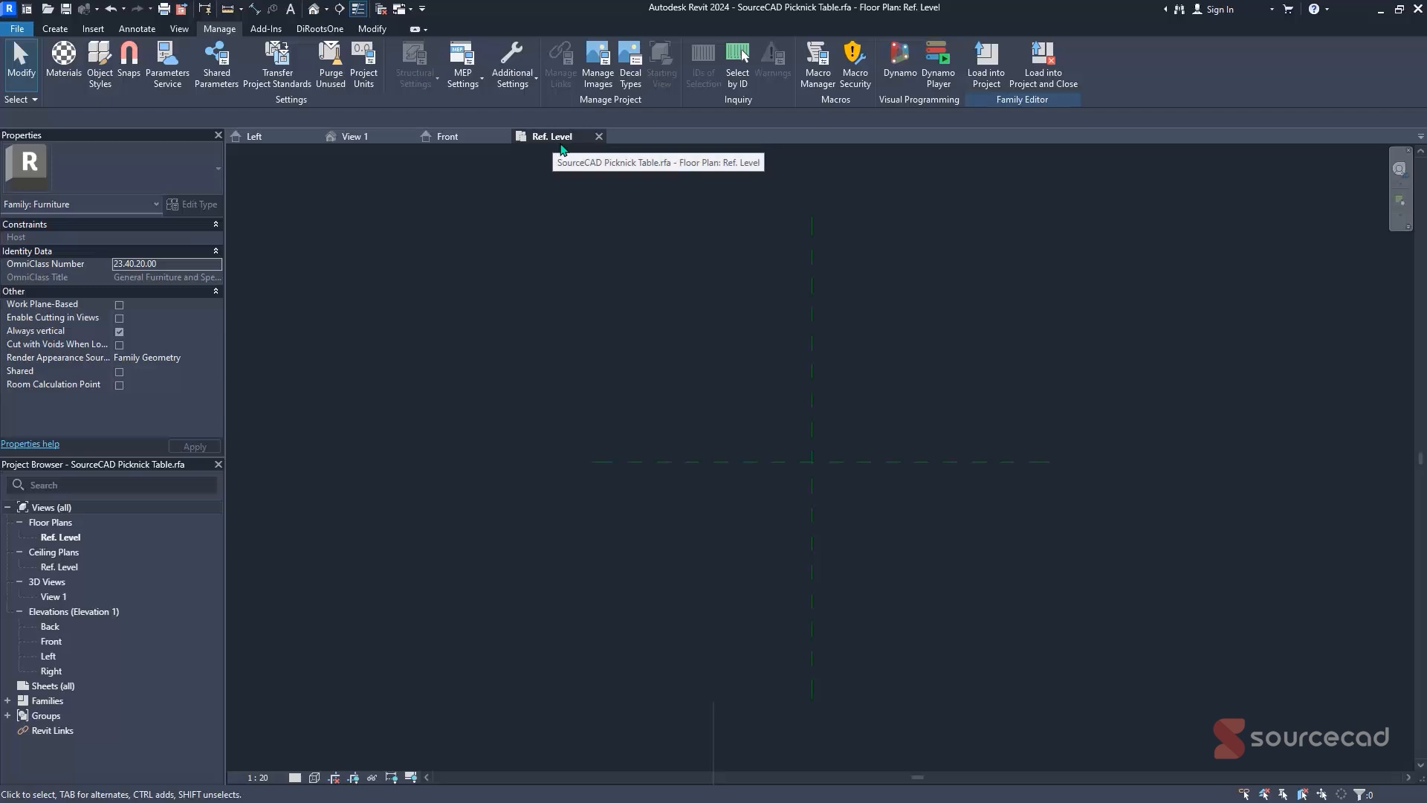
- View the family in the 3D view View 1, the Front elevation and the Left elevation
left_click(354, 136)
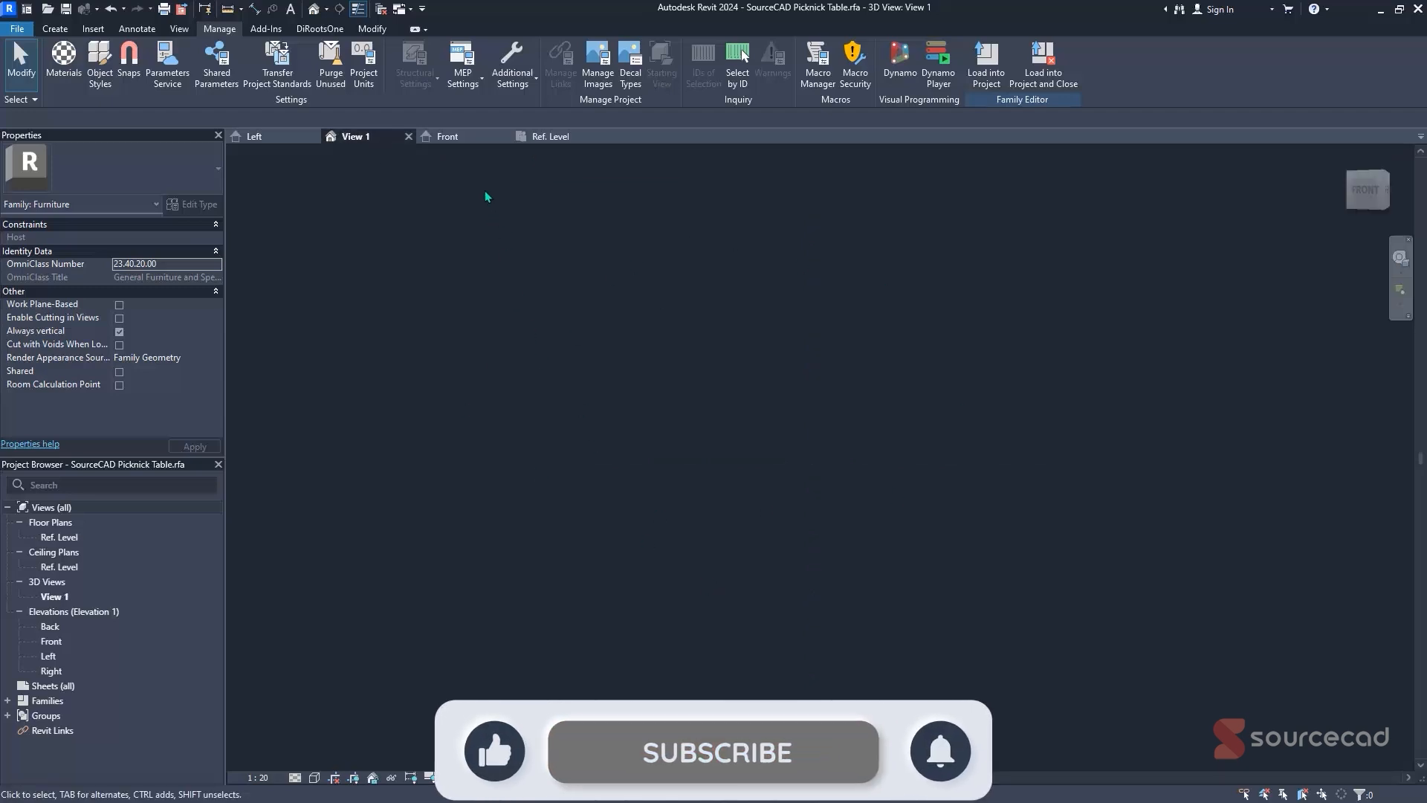
left_click(460, 142)
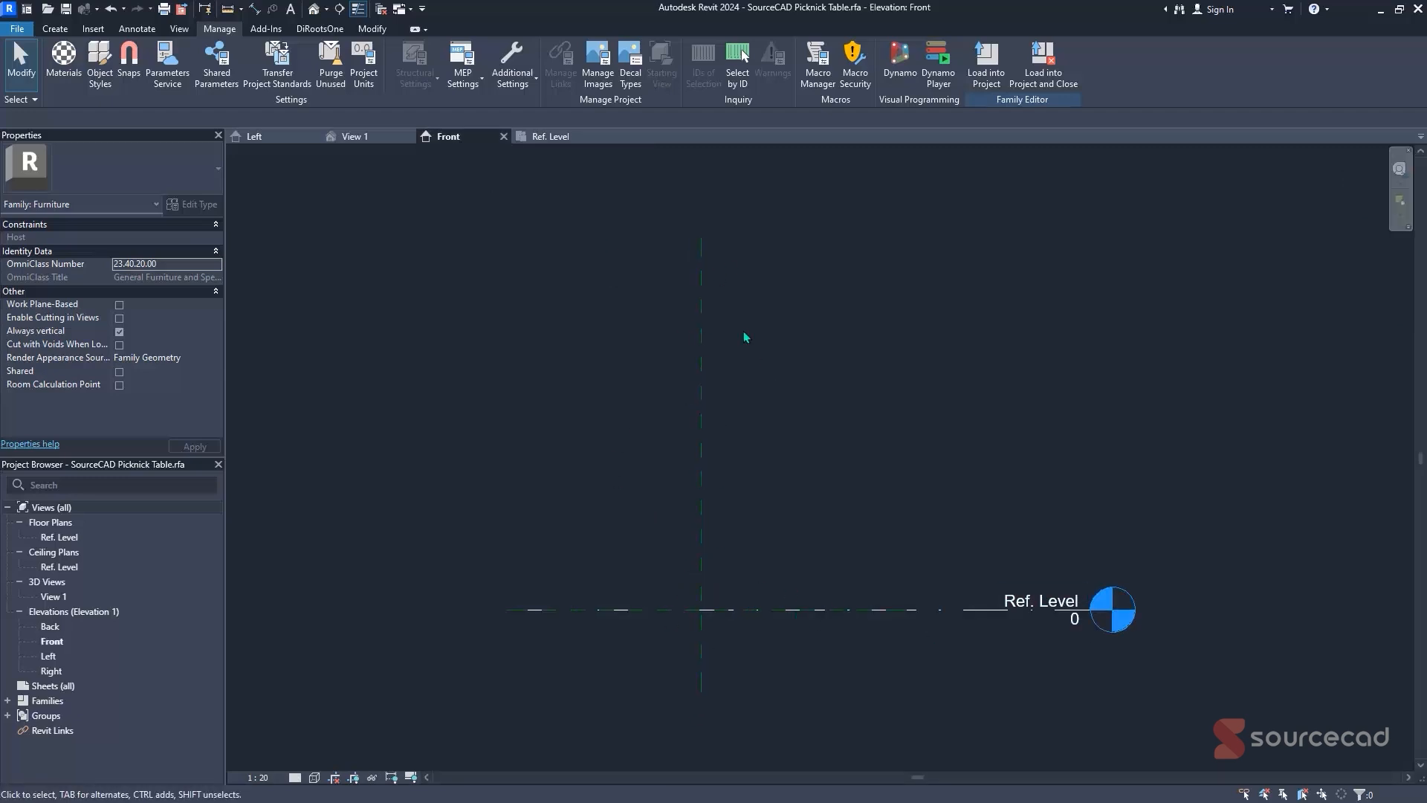
left_click(254, 136)
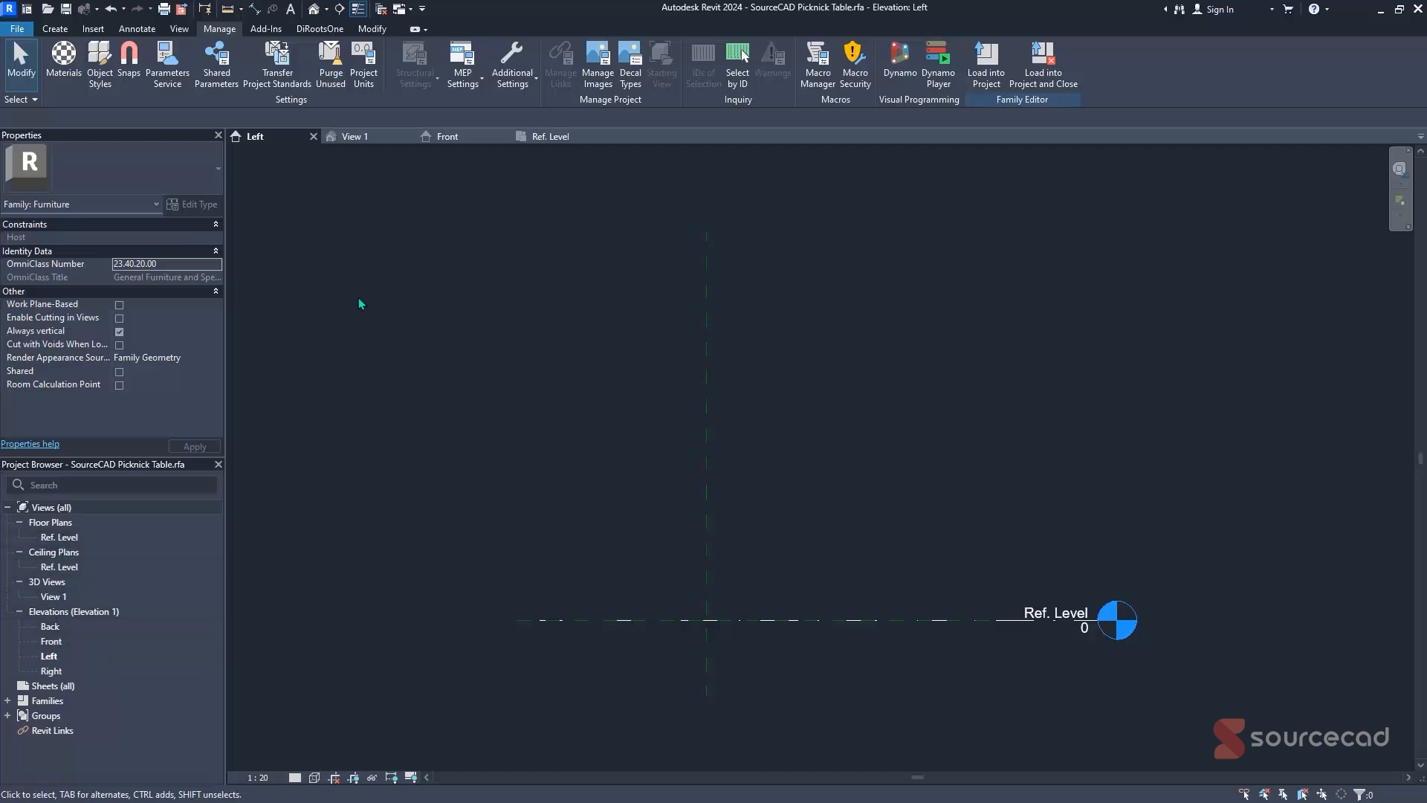
- In the Ref. Level plan, draw two vertical reference planes, about 1047 mm left and about 680 mm right of the vertical centre plane
left_click(556, 139)
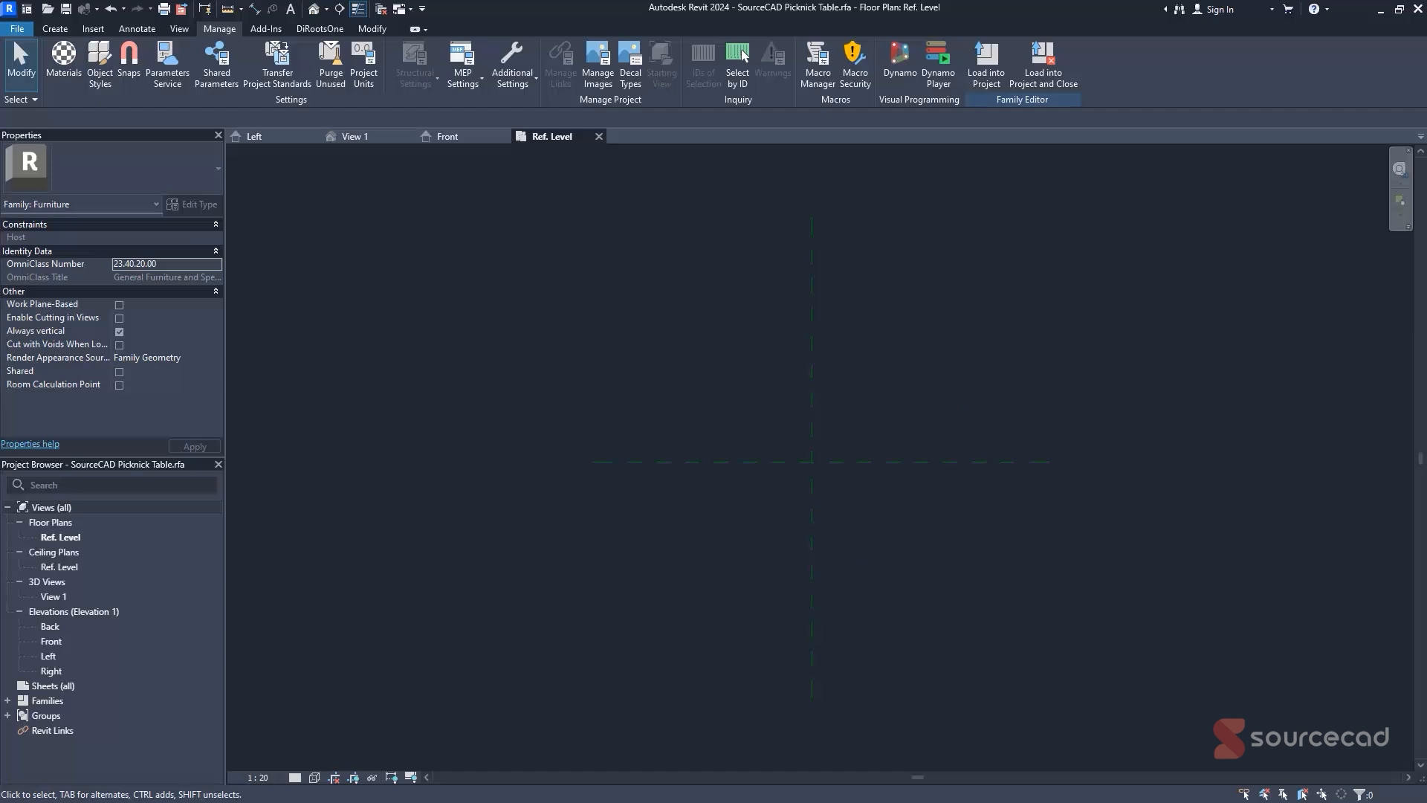
left_click(66, 32)
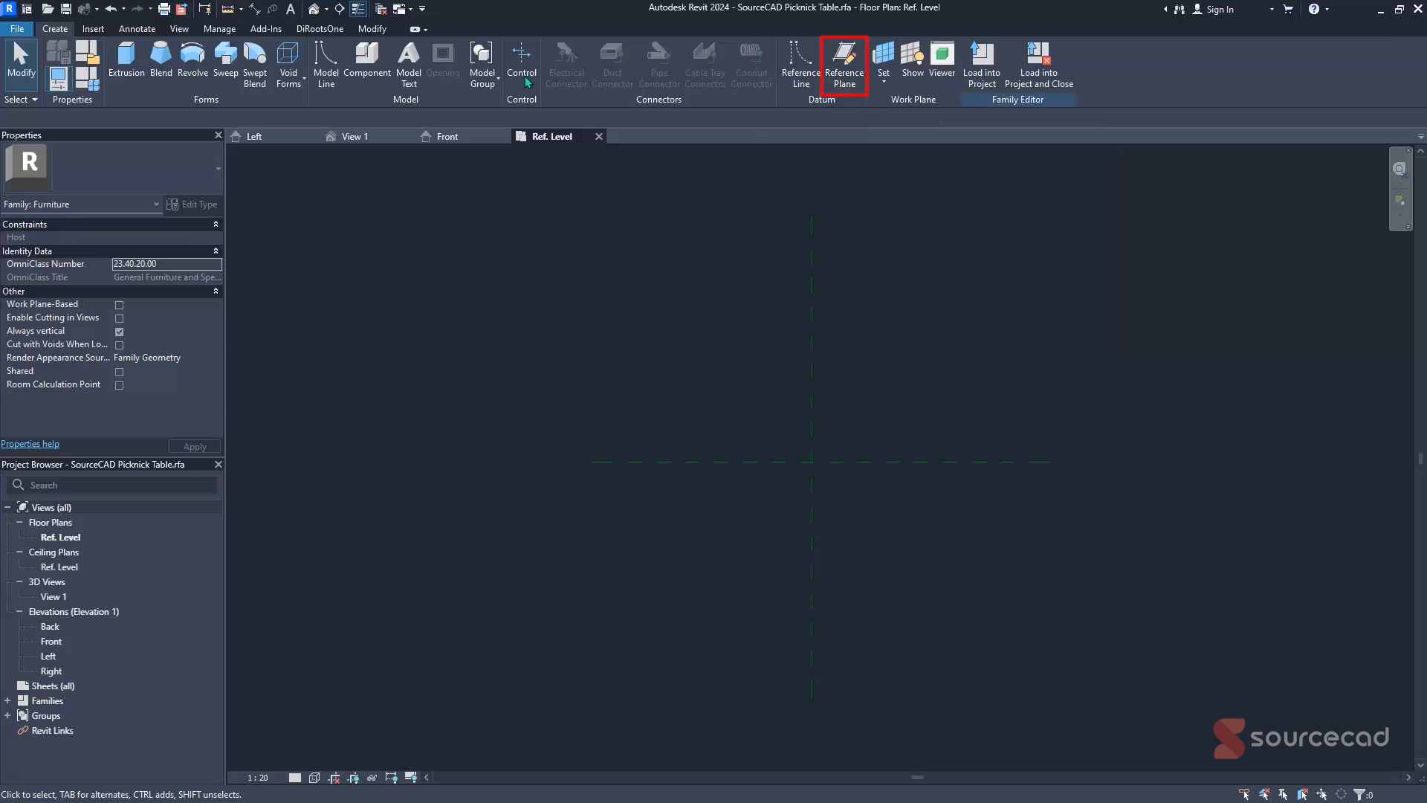
left_click(844, 94)
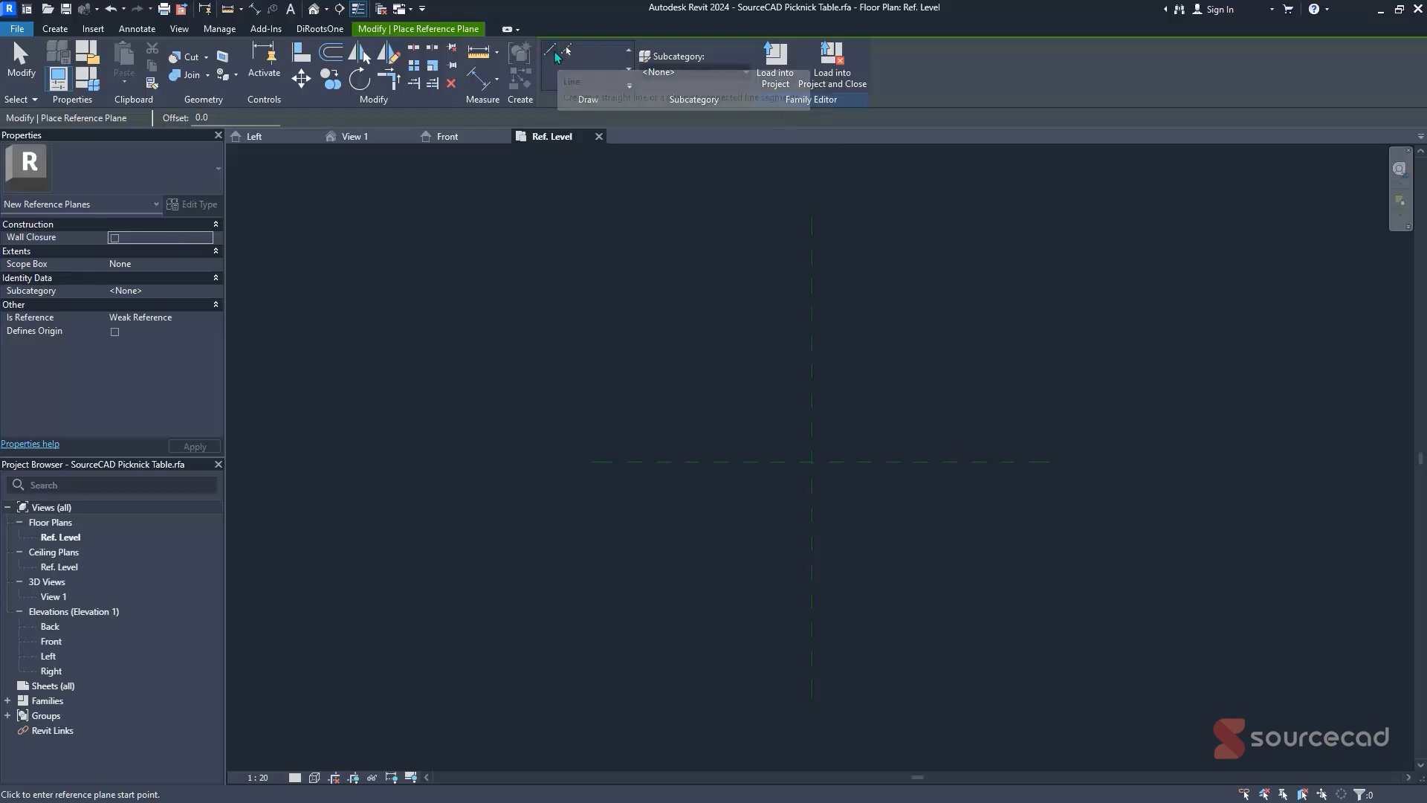
left_click(718, 74)
left_click(705, 88)
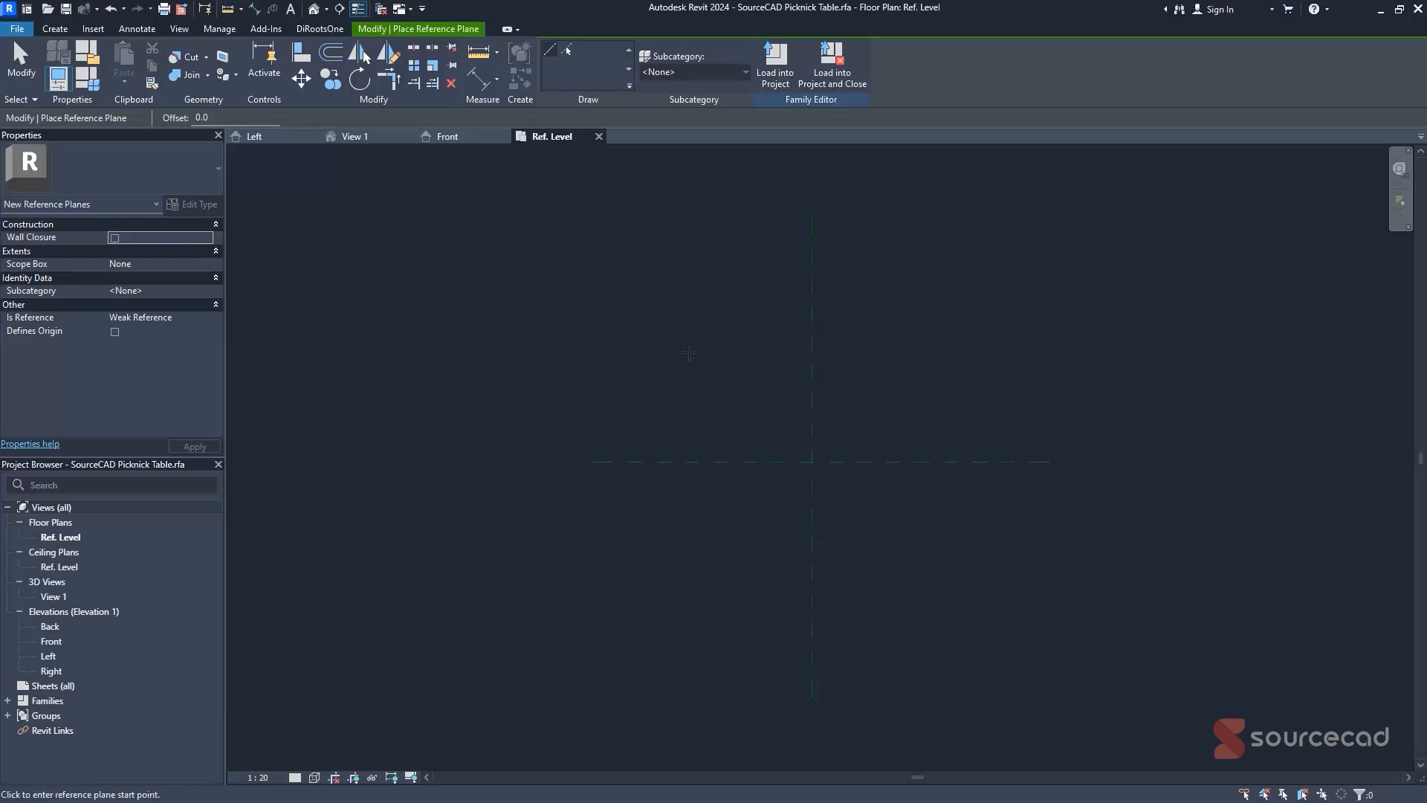
left_click(640, 261)
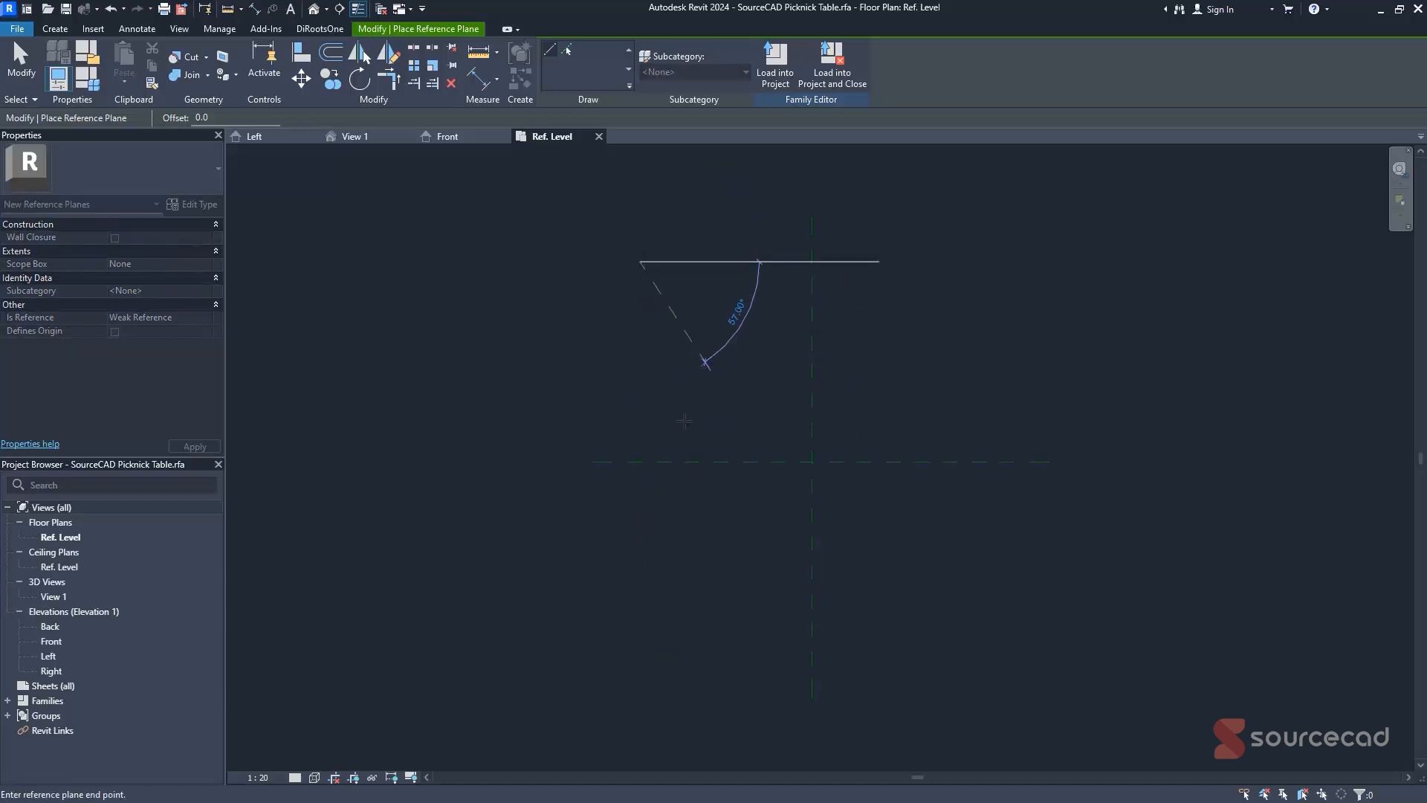
left_click(640, 653)
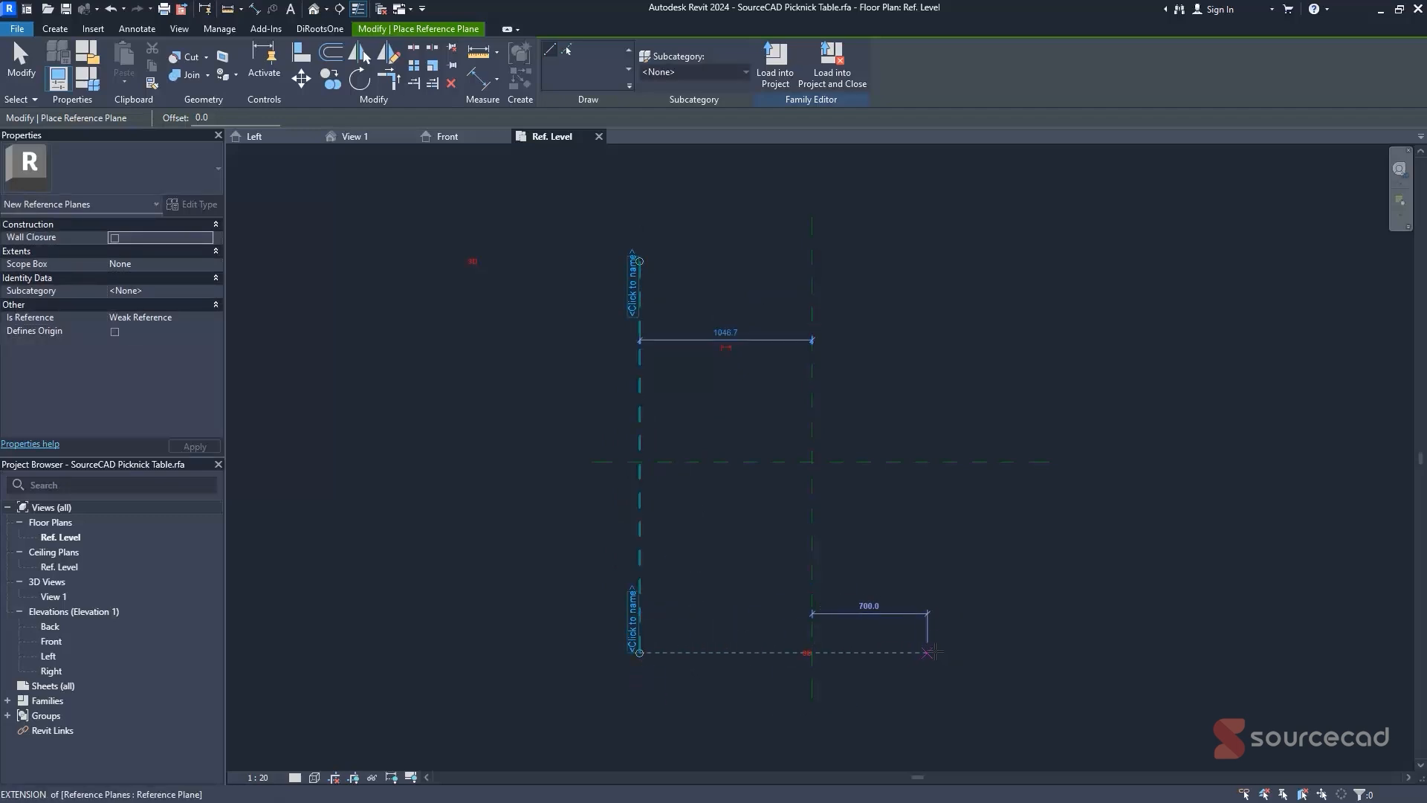
left_click(928, 652)
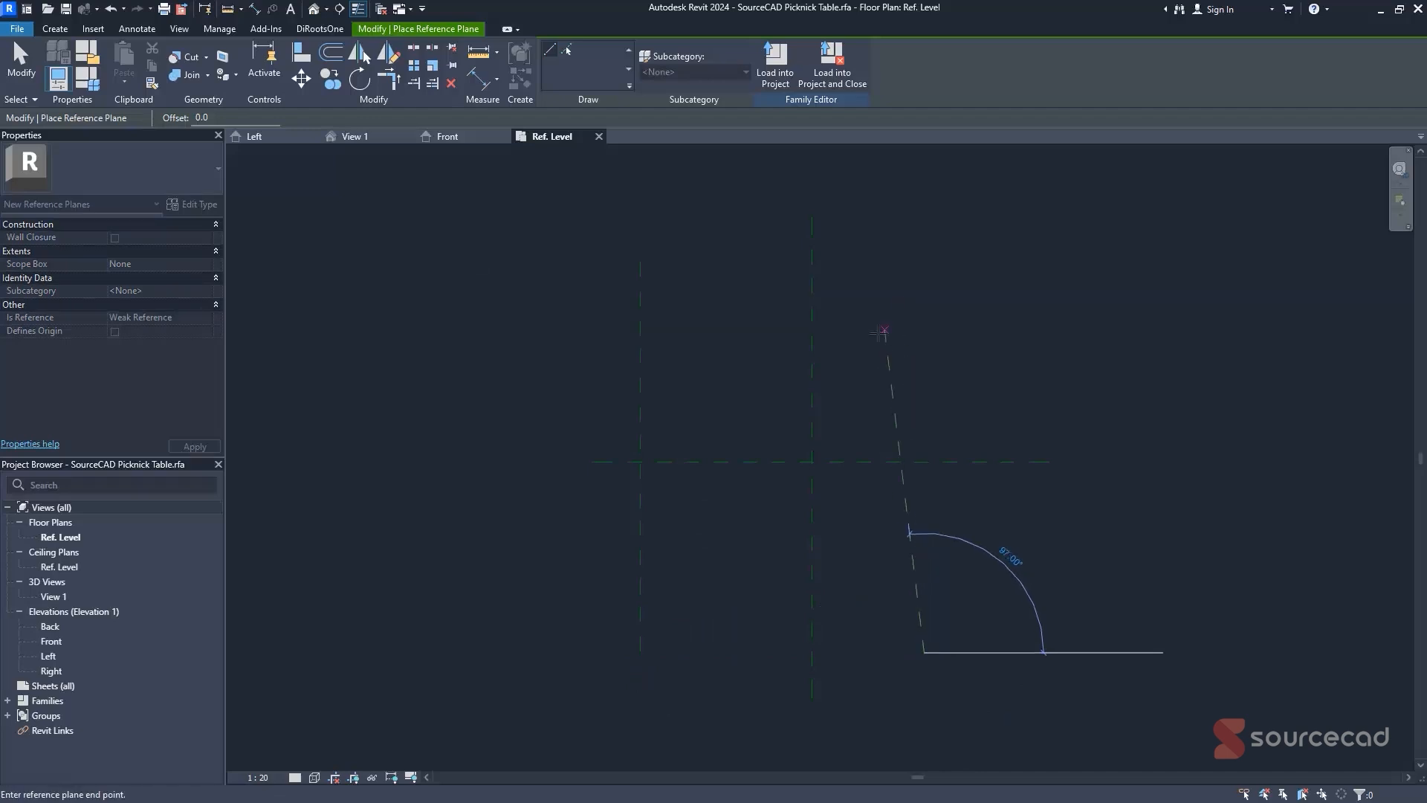
left_click(924, 260)
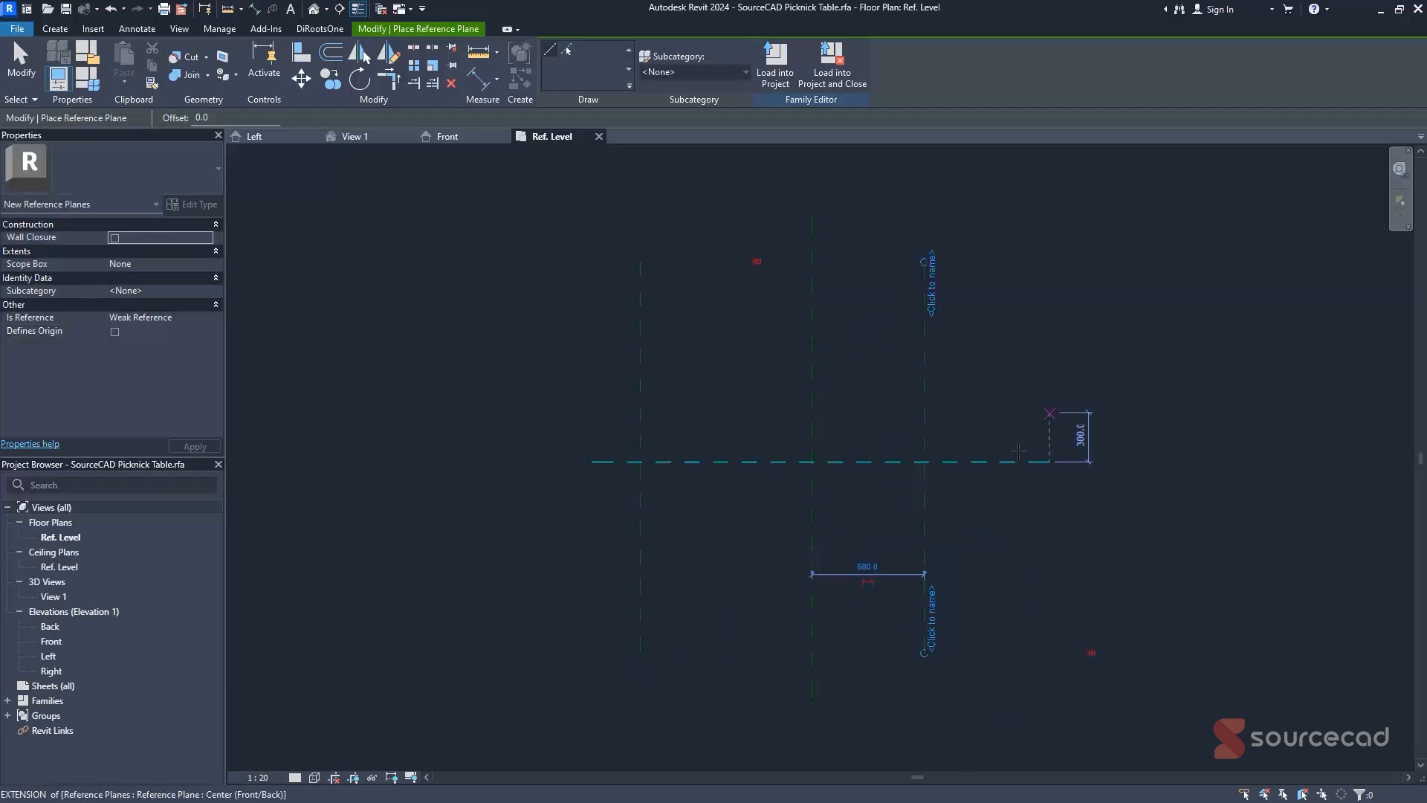
key("Escape")
key("Escape")
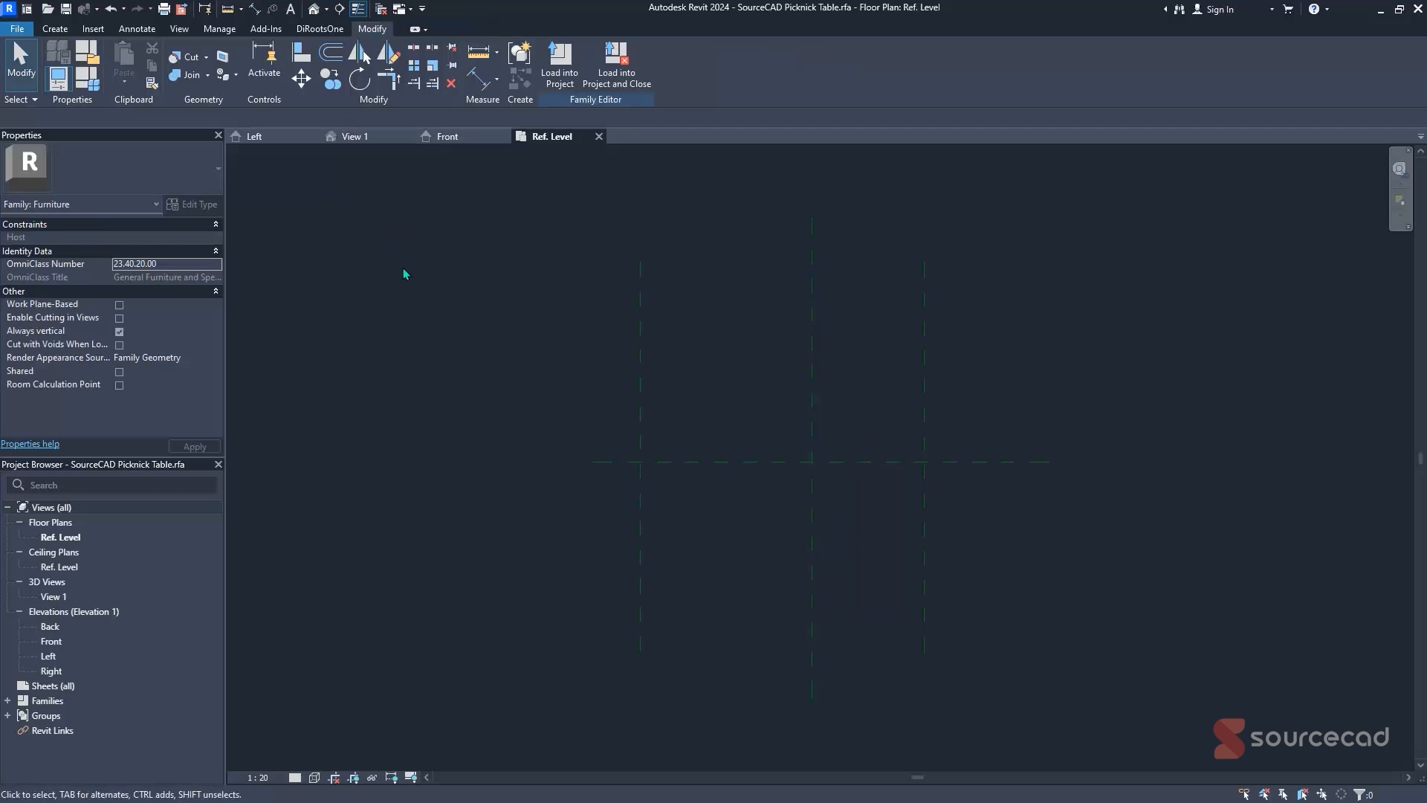
key("Escape")
- Draw two horizontal reference planes, about 972 mm above and about 840 mm below the horizontal centre plane
key("r")
key("p")
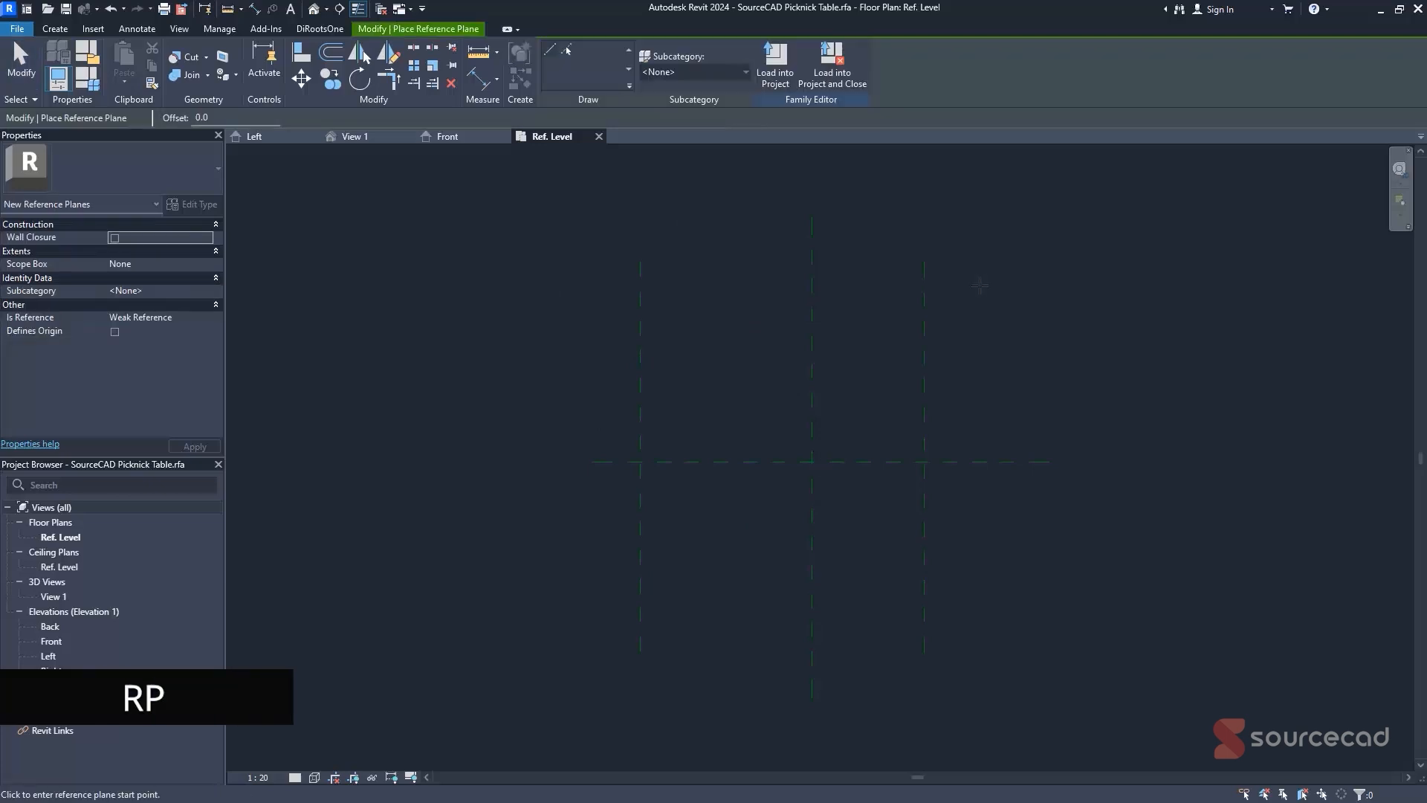
left_click(974, 302)
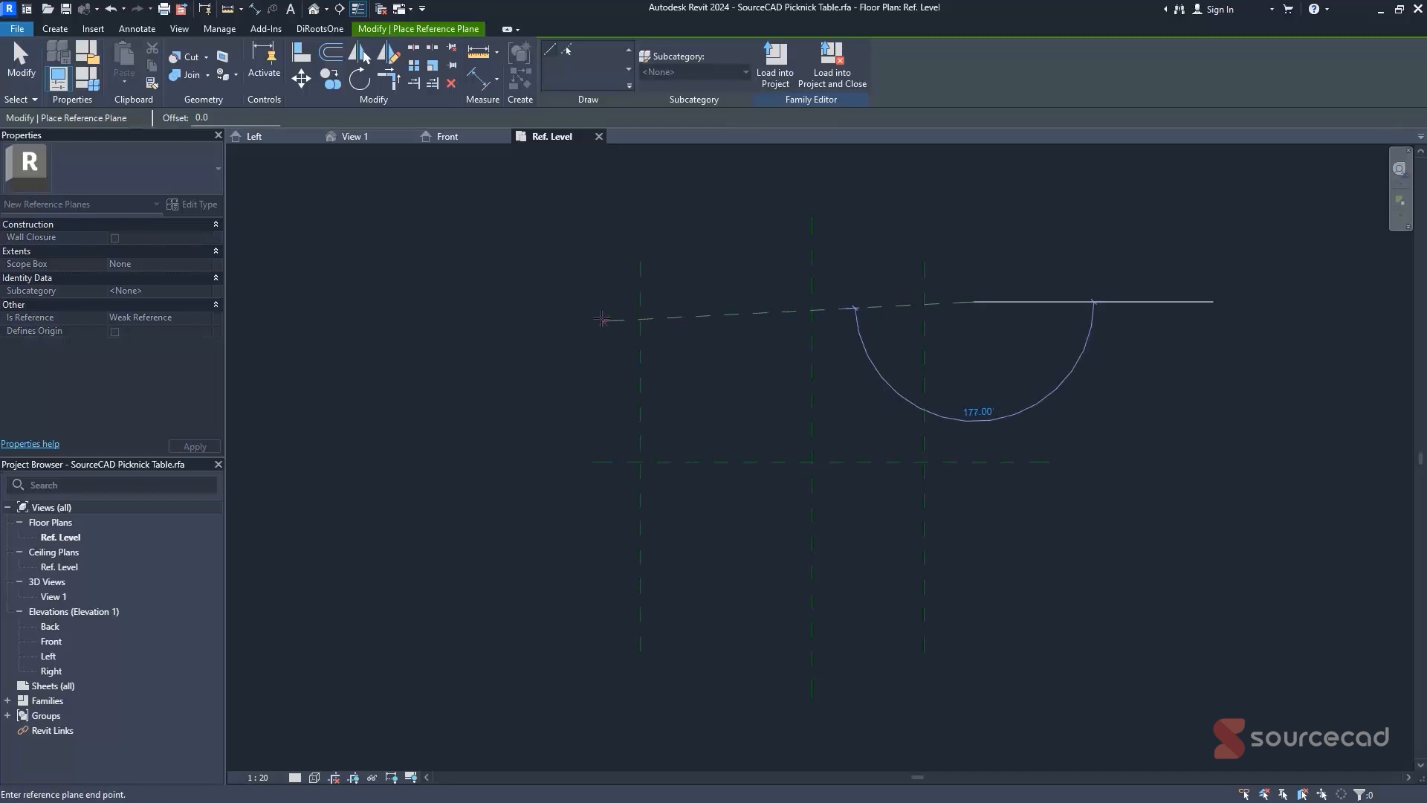
left_click(584, 301)
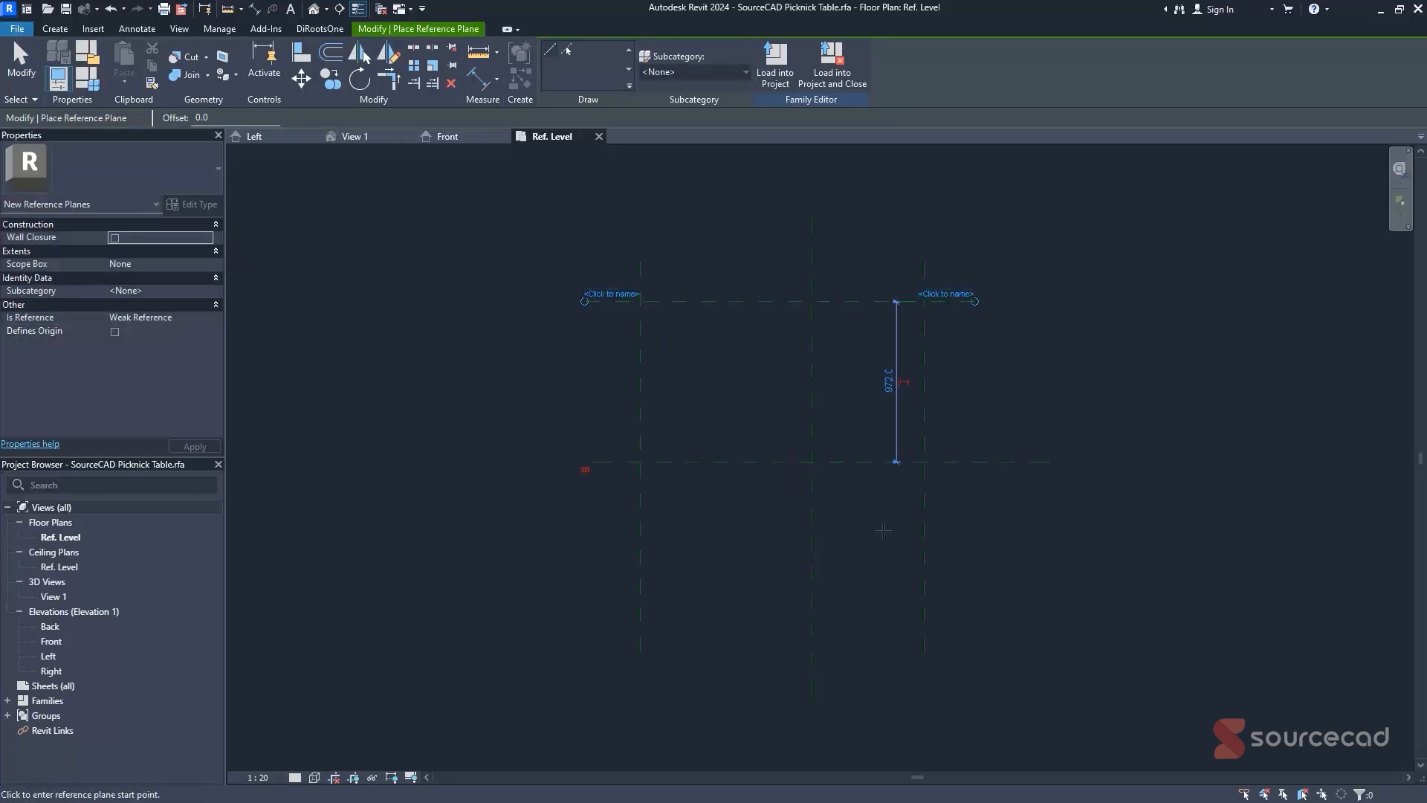
left_click(1008, 599)
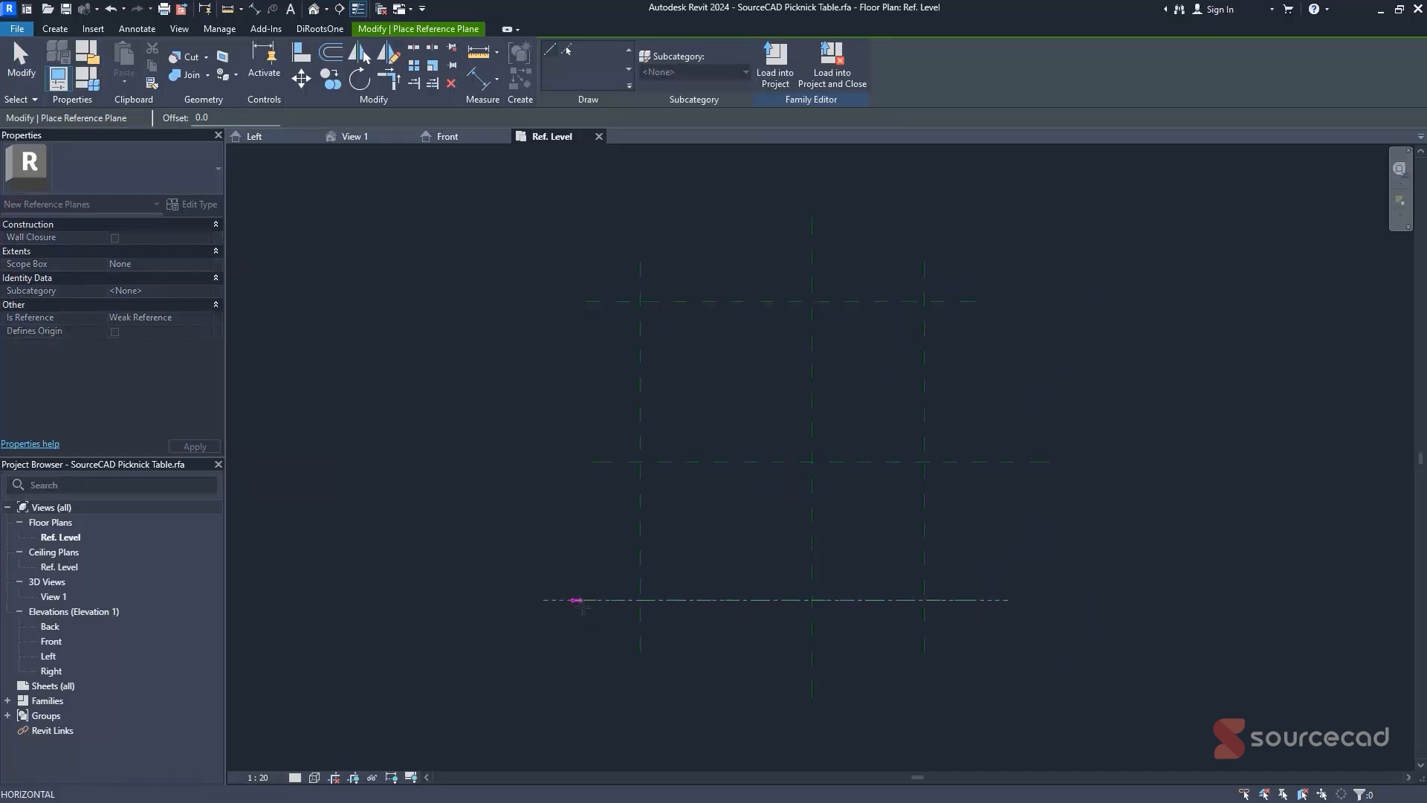
left_click(584, 600)
key("Escape")
key("Escape")
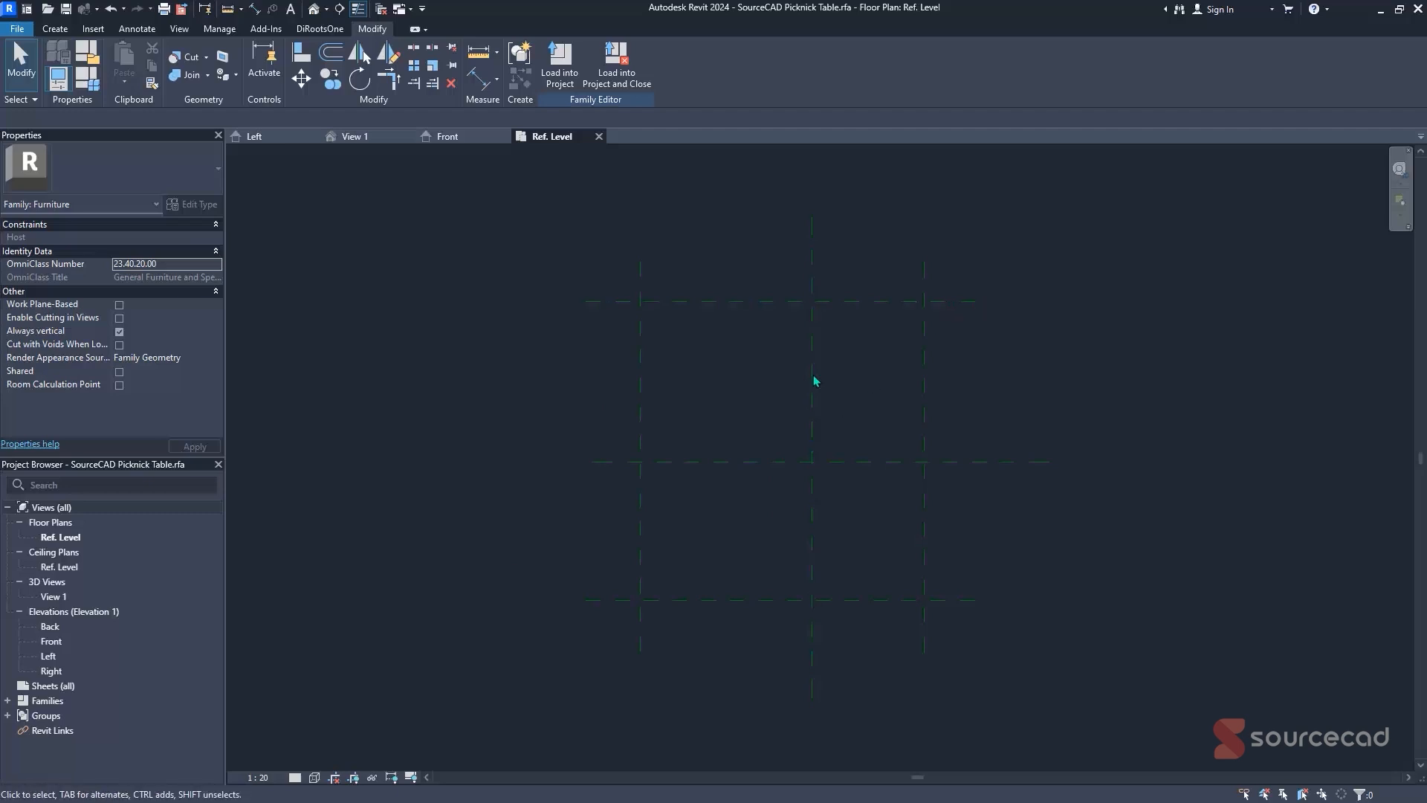
- Place a continuous aligned dimension across the three vertical reference planes, above the plan
middle_click_drag(931, 343, 879, 337)
left_click(138, 30)
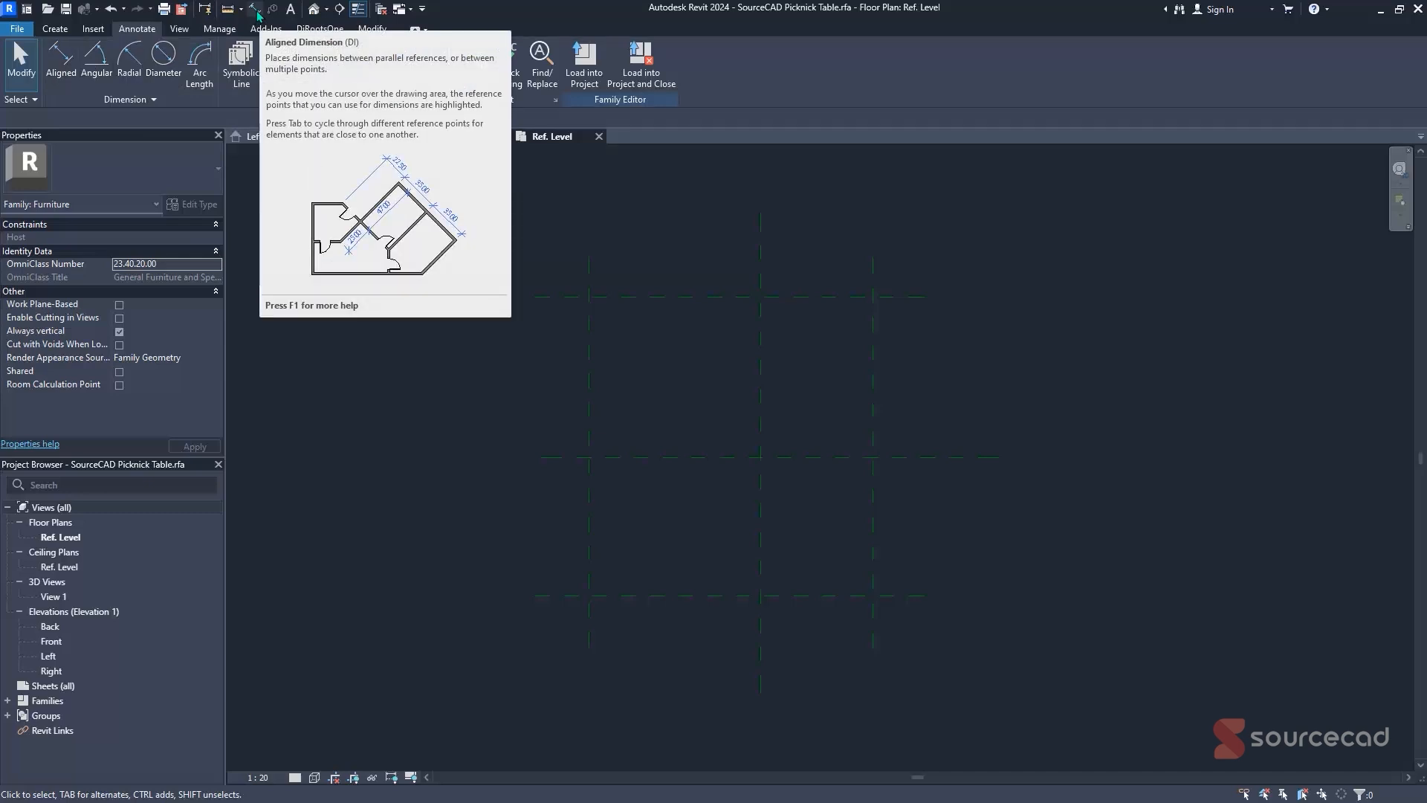
key("d")
key("i")
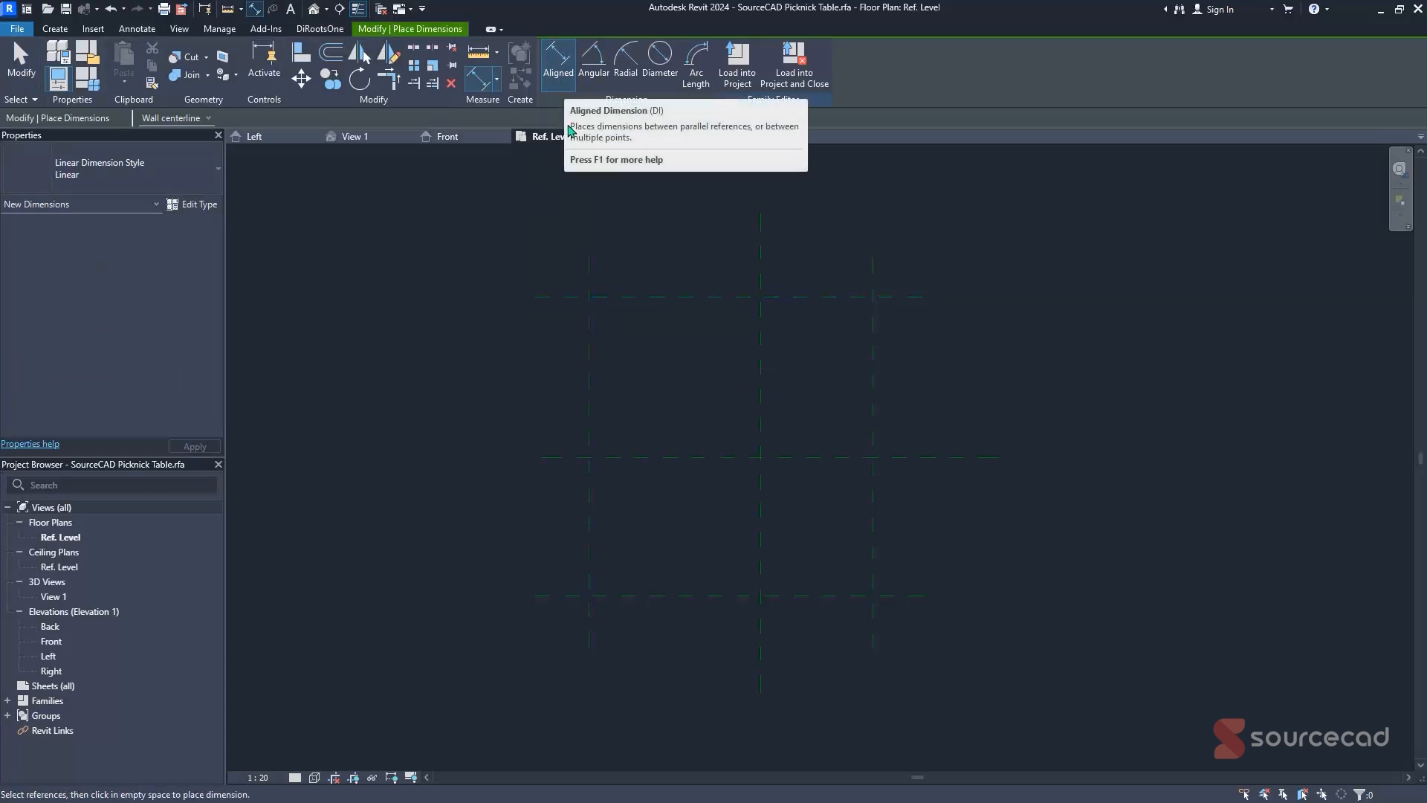
left_click(590, 341)
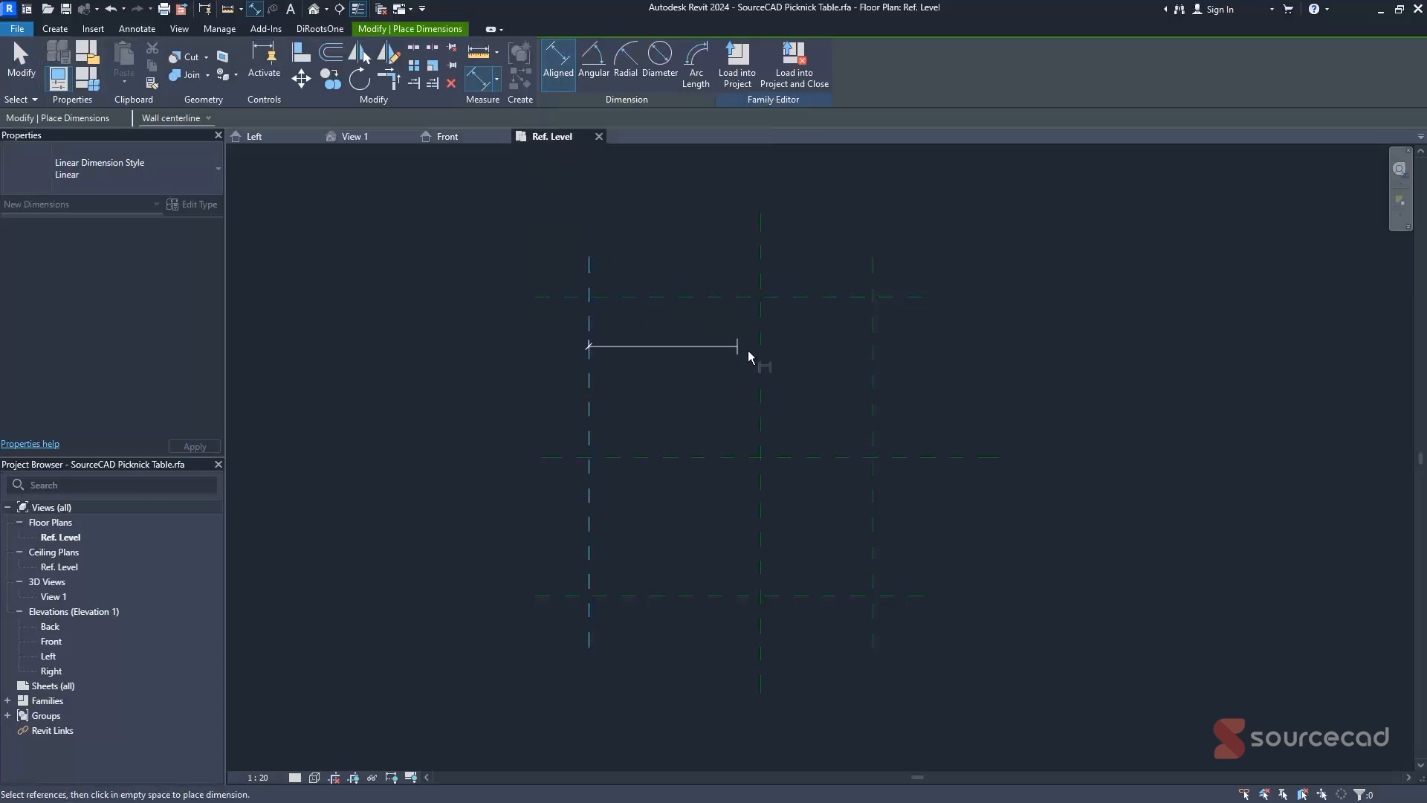
left_click(759, 368)
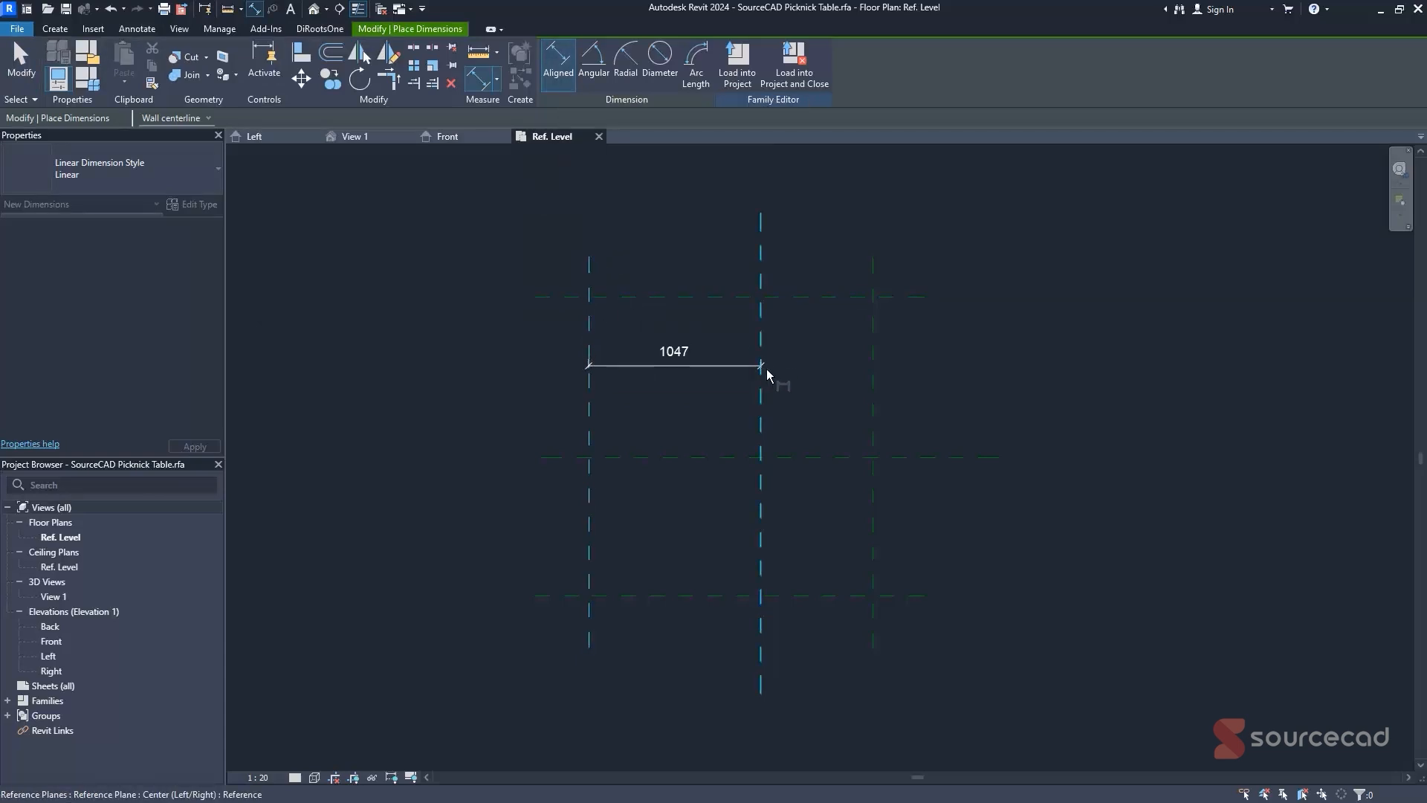
left_click(872, 394)
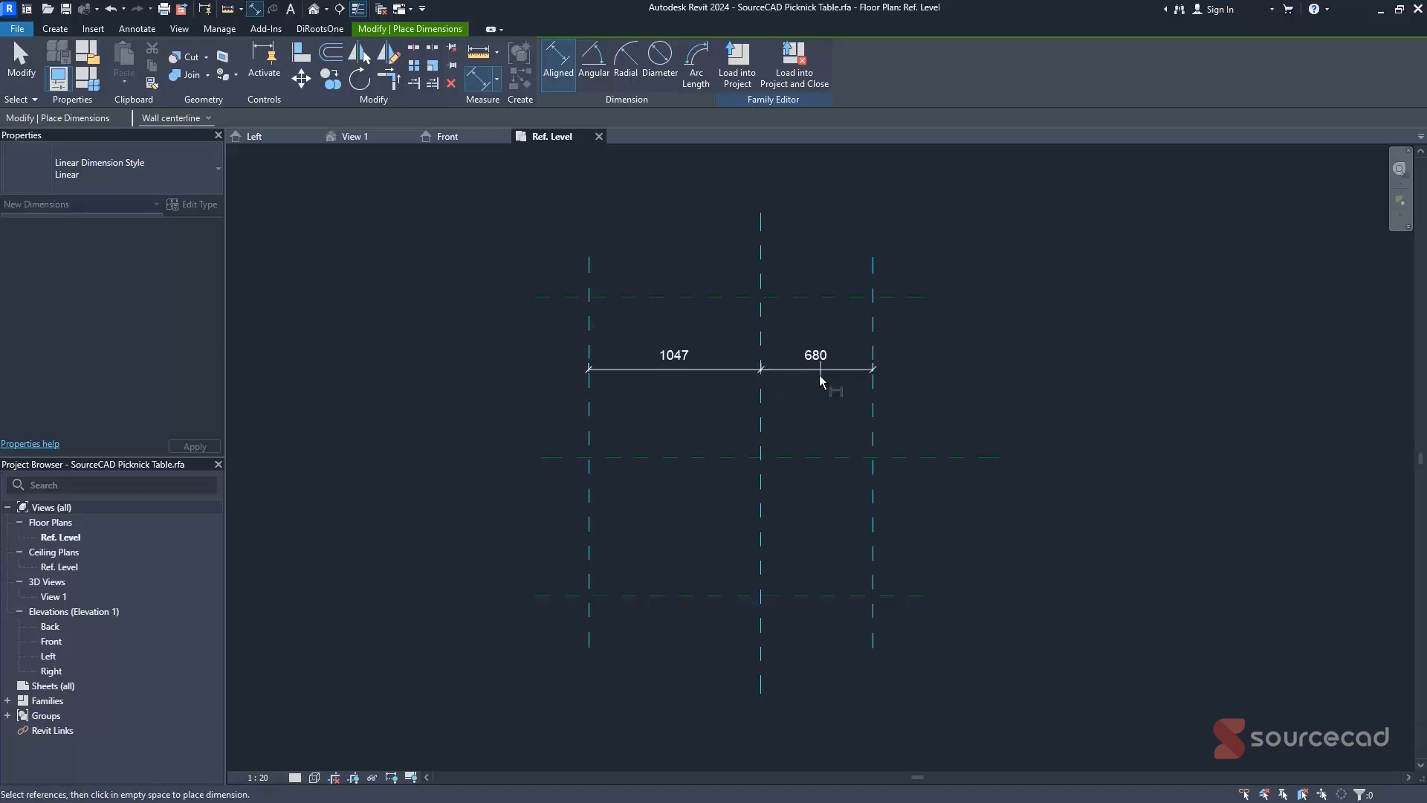
left_click(814, 257)
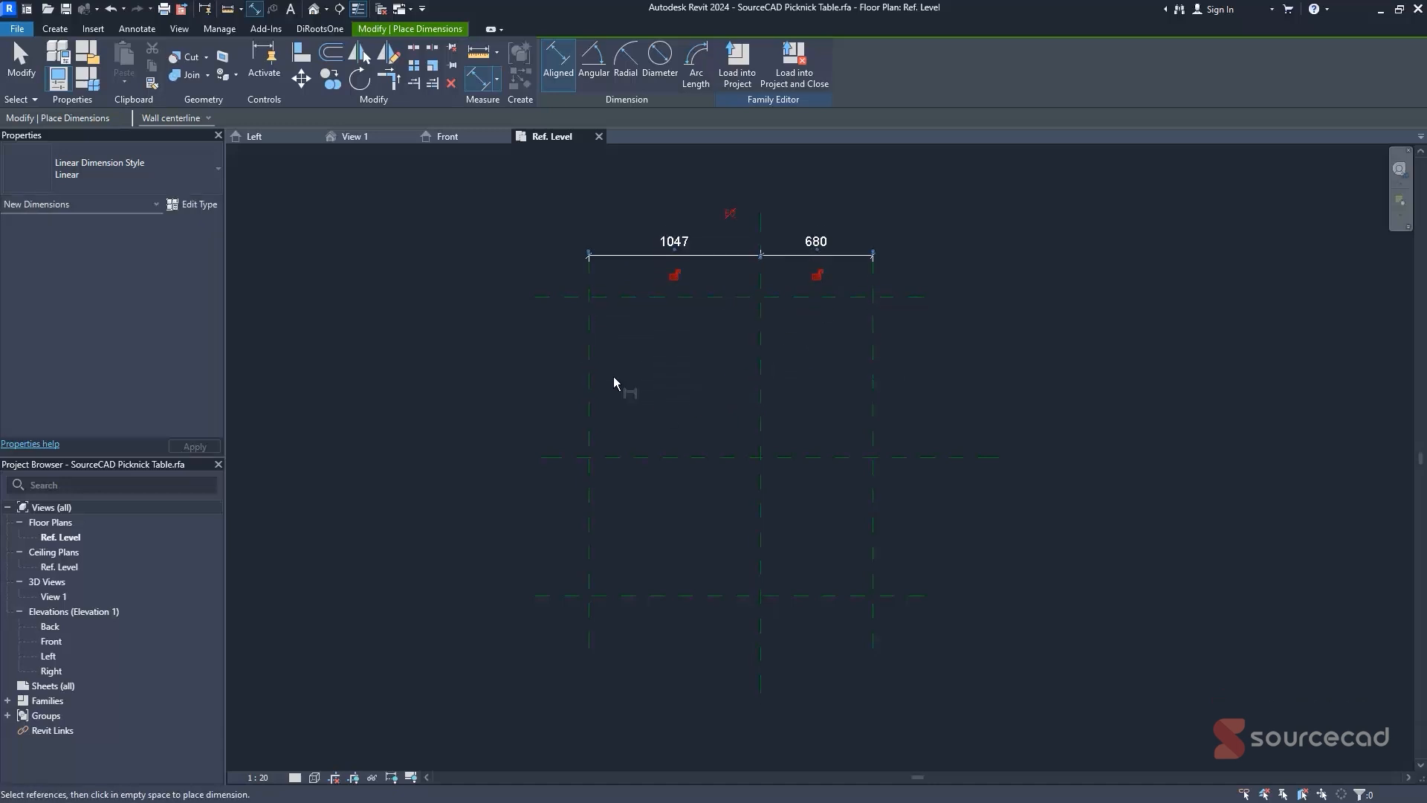
- Add an overall aligned dimension between the two outer vertical planes, above the dimension chain
left_click(590, 350)
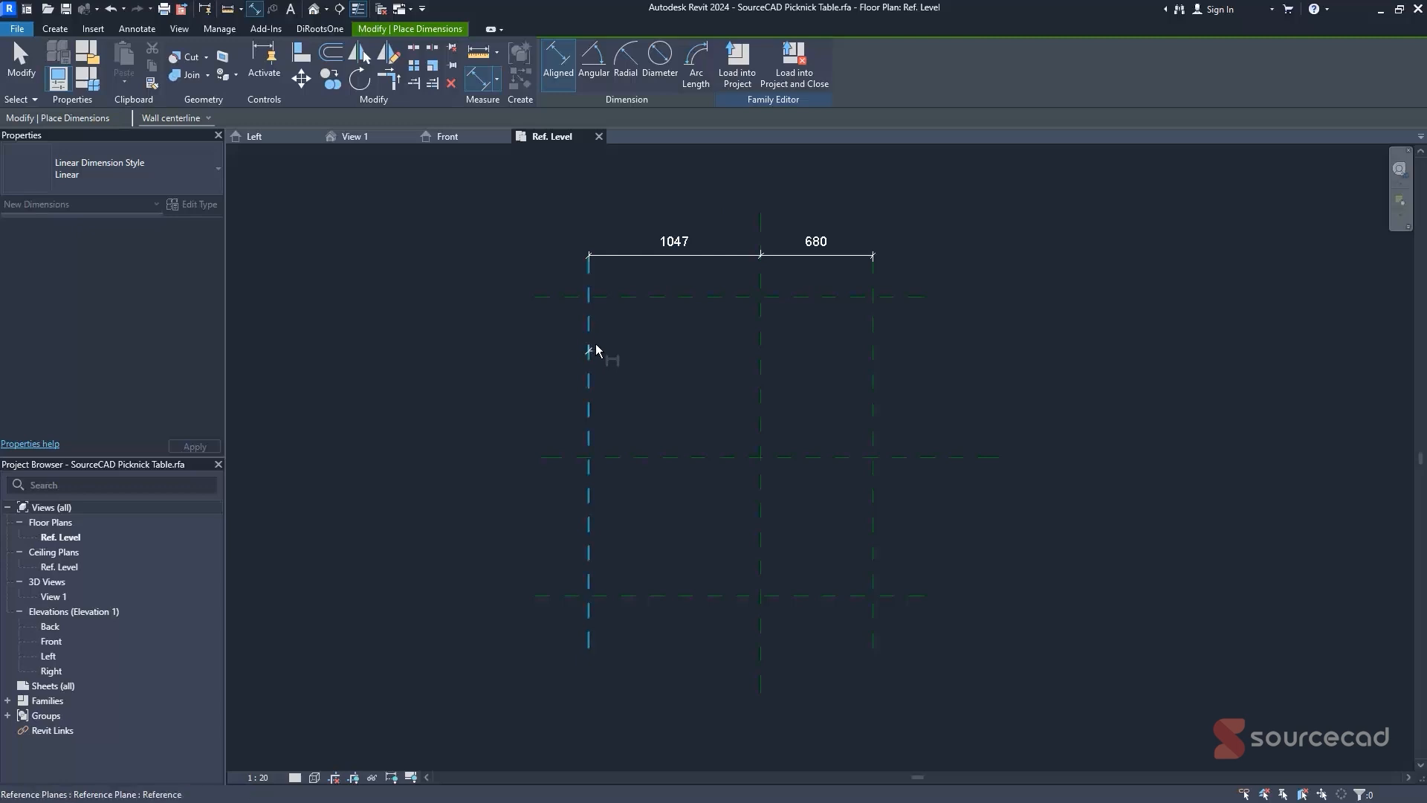
left_click(878, 356)
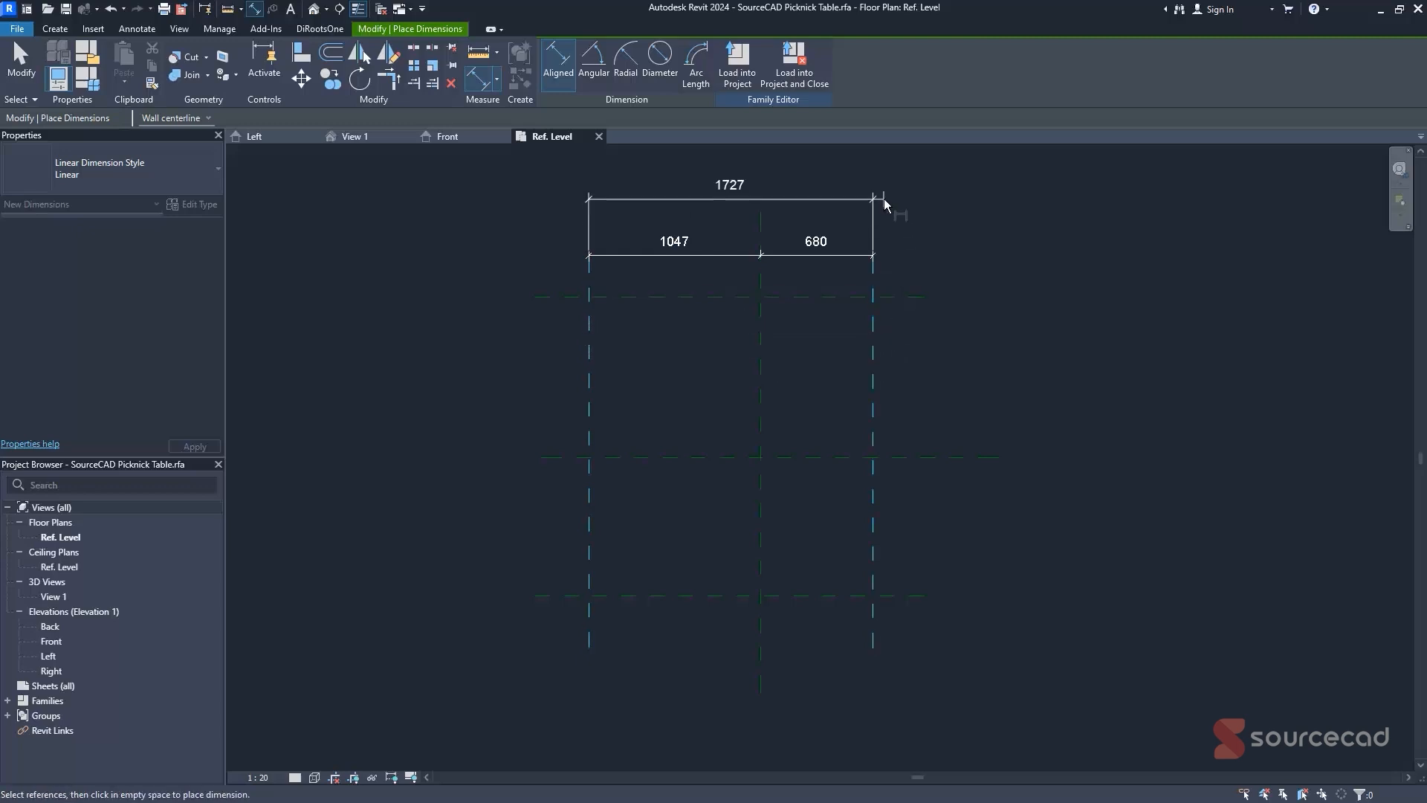
middle_click_drag(882, 201, 872, 305)
left_click(855, 294)
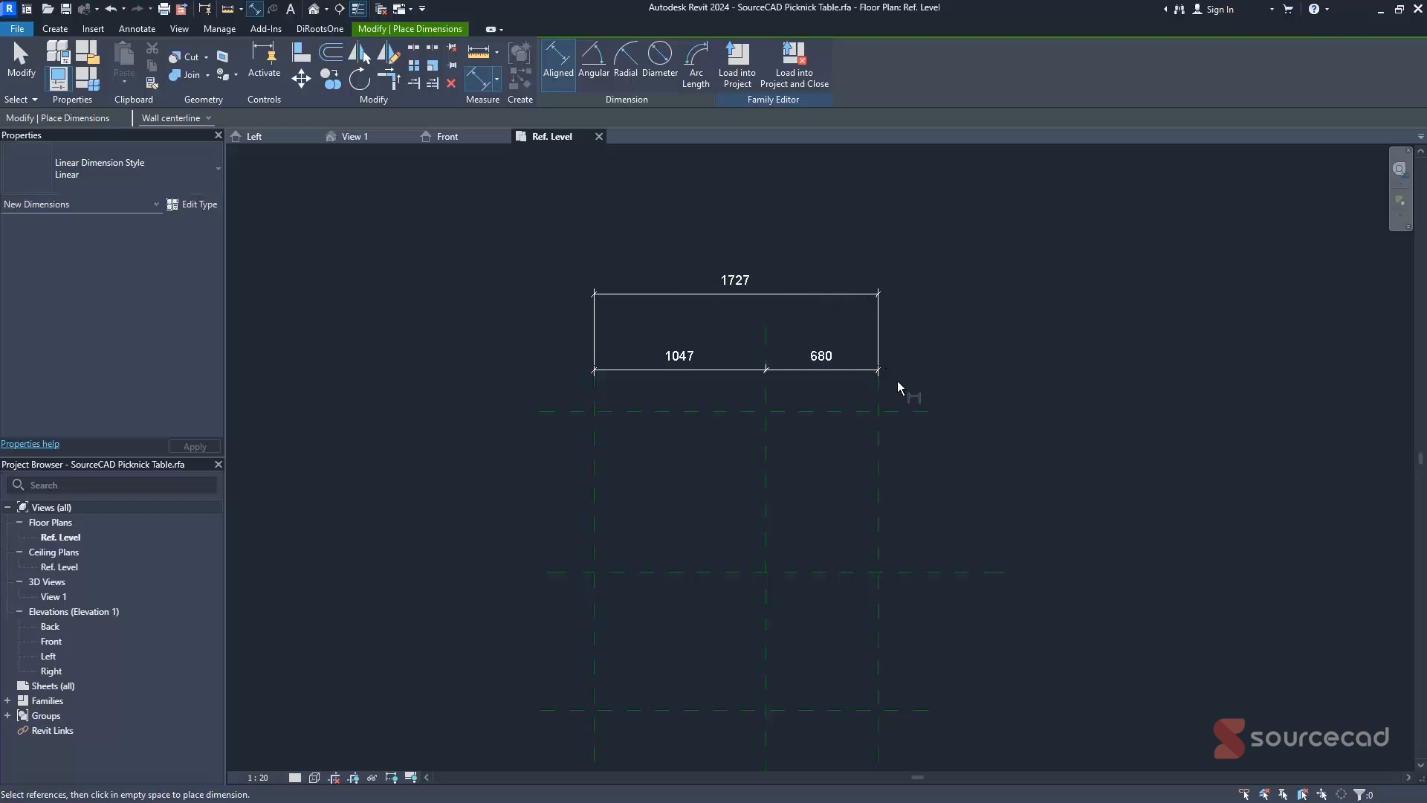
key("Escape")
- Place a continuous aligned dimension across the three horizontal reference planes, beside the right-hand vertical plane
middle_click_drag(919, 535, 897, 380)
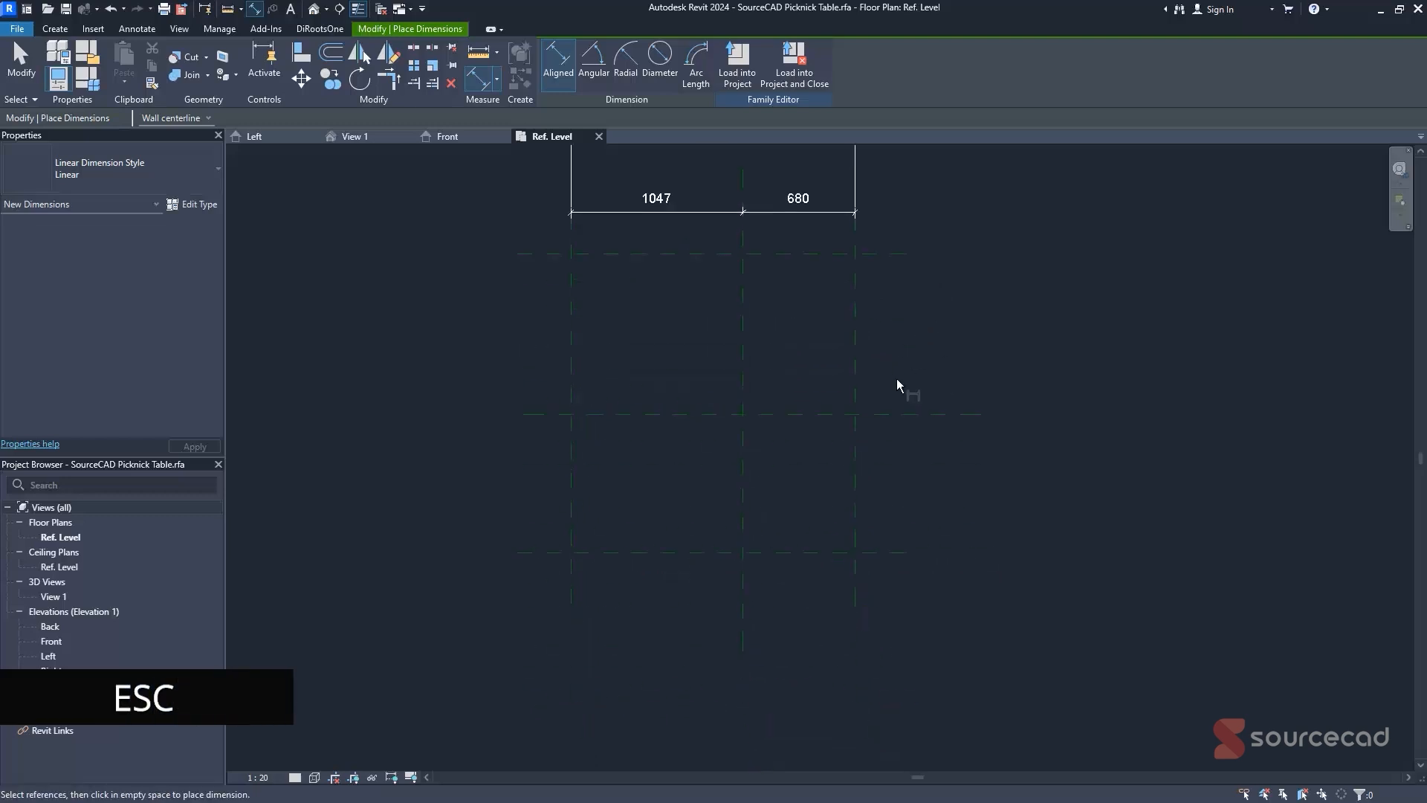
left_click(821, 254)
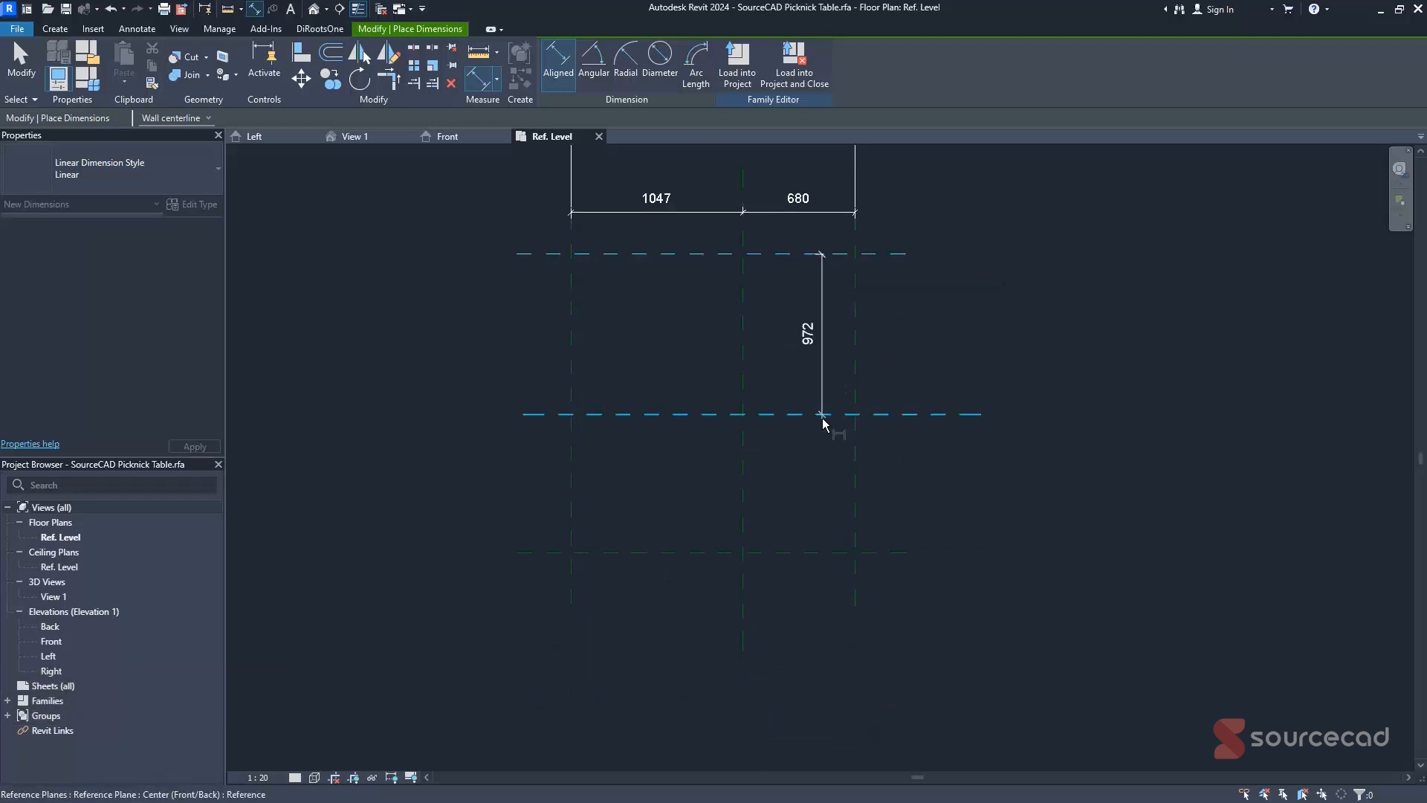
left_click(822, 414)
left_click(813, 552)
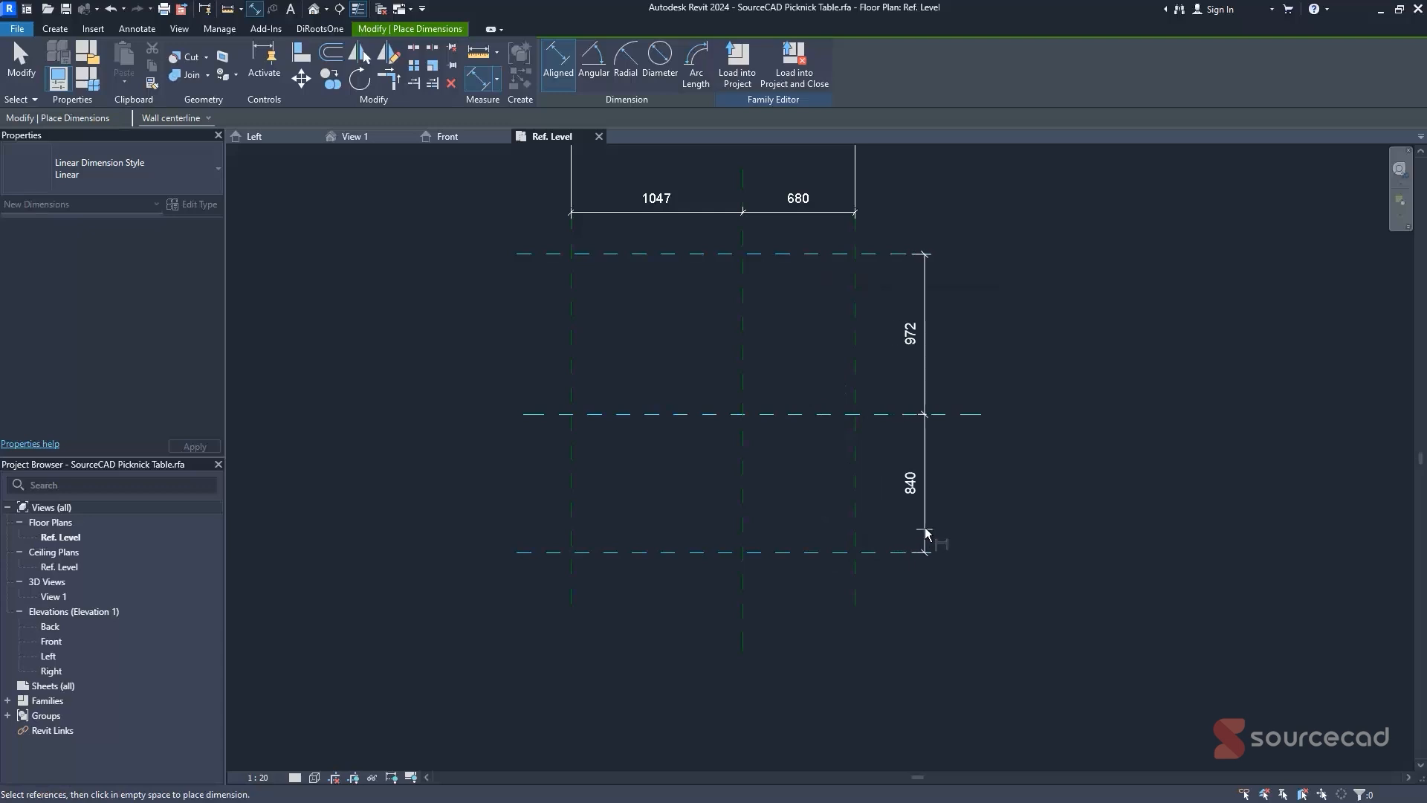
left_click(927, 534)
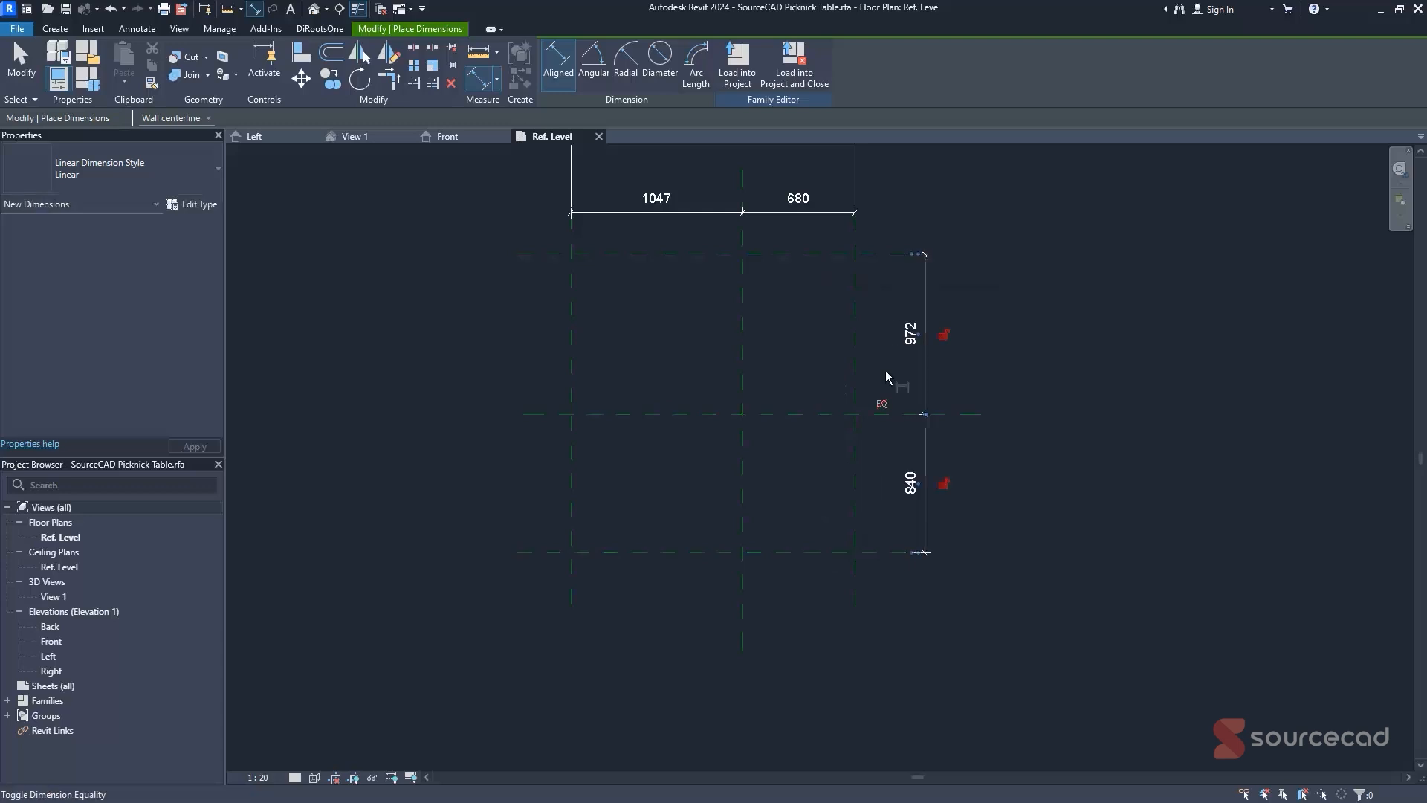
- Add an overall aligned dimension between the two outer horizontal planes, outside their dimension chain
left_click(878, 255)
left_click(901, 552)
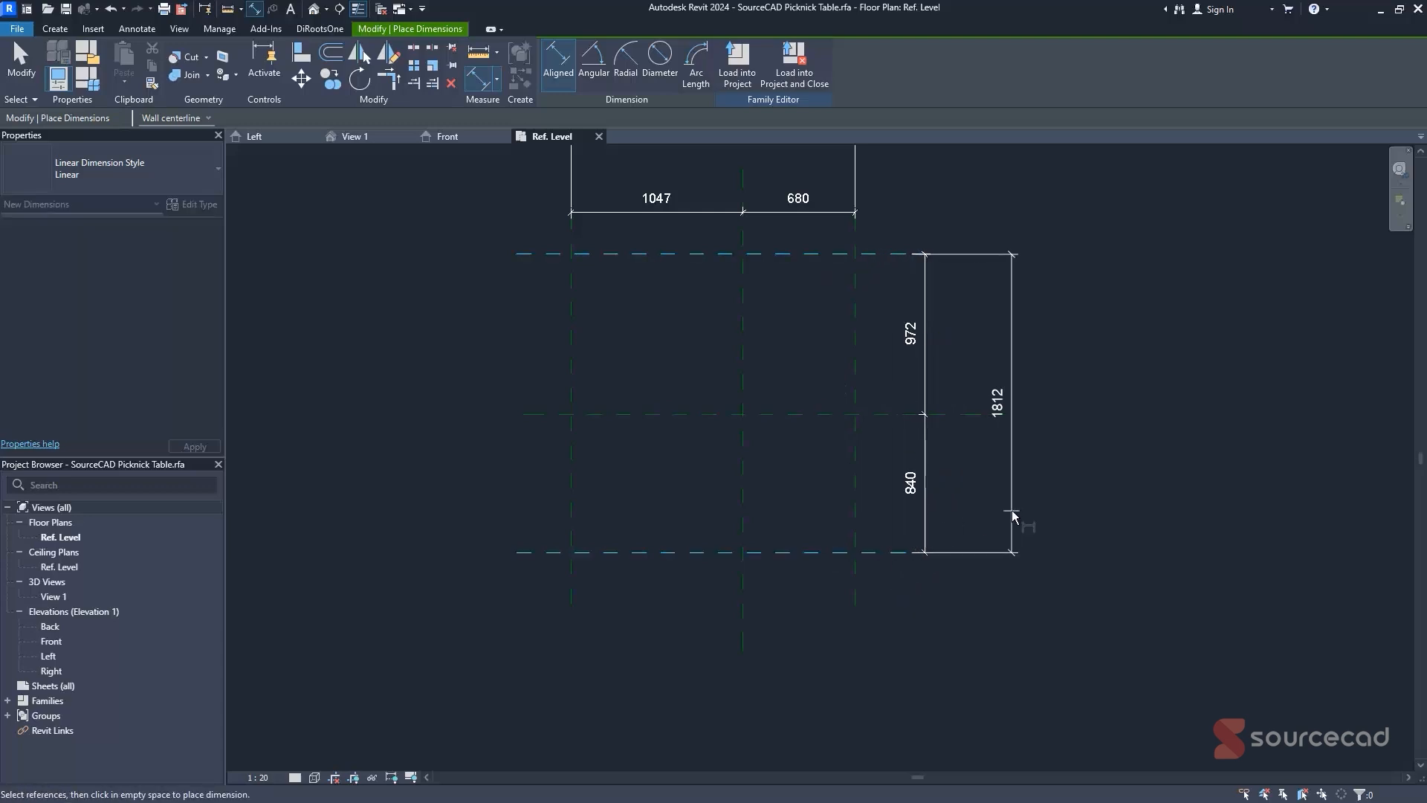
left_click(1014, 514)
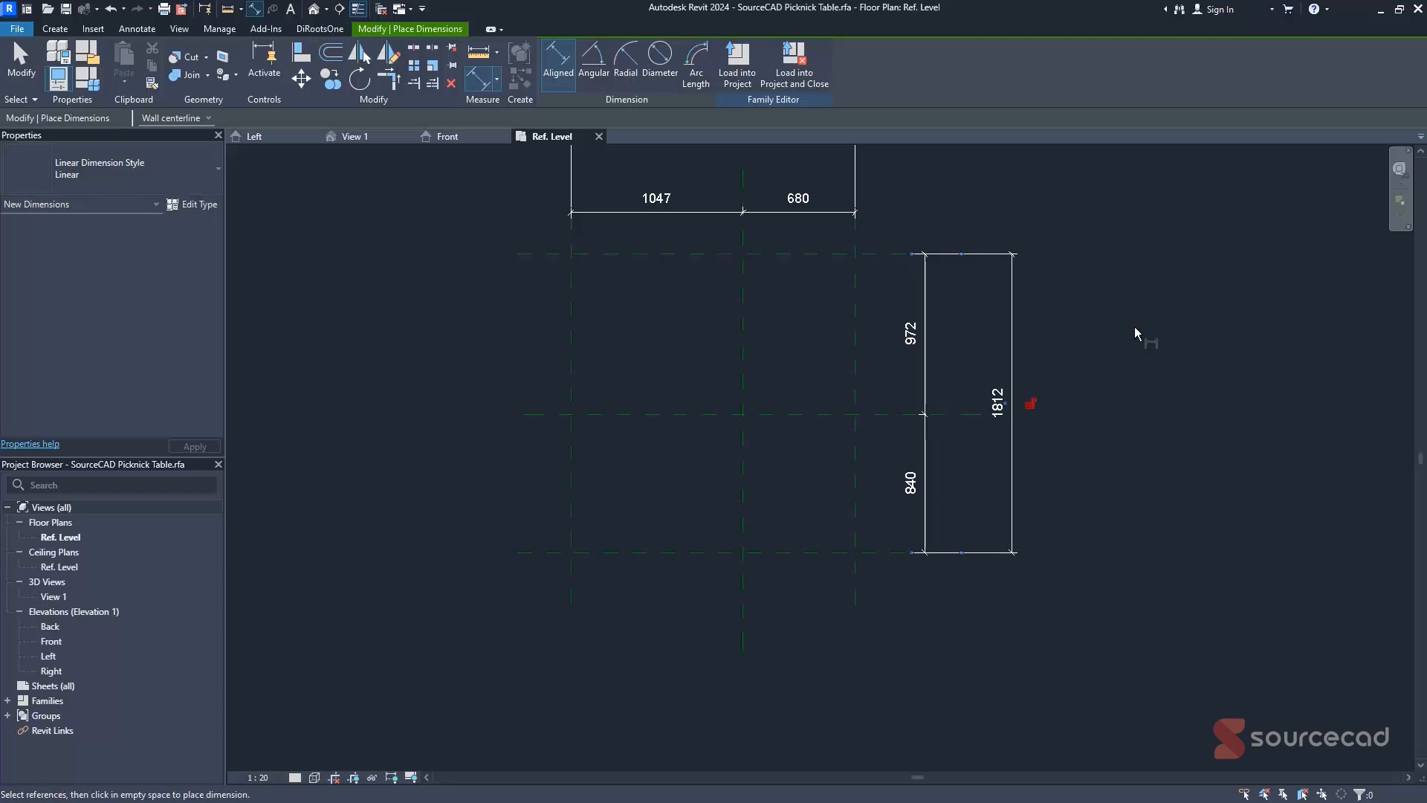
key("Escape")
middle_click_drag(1135, 328, 1139, 446)
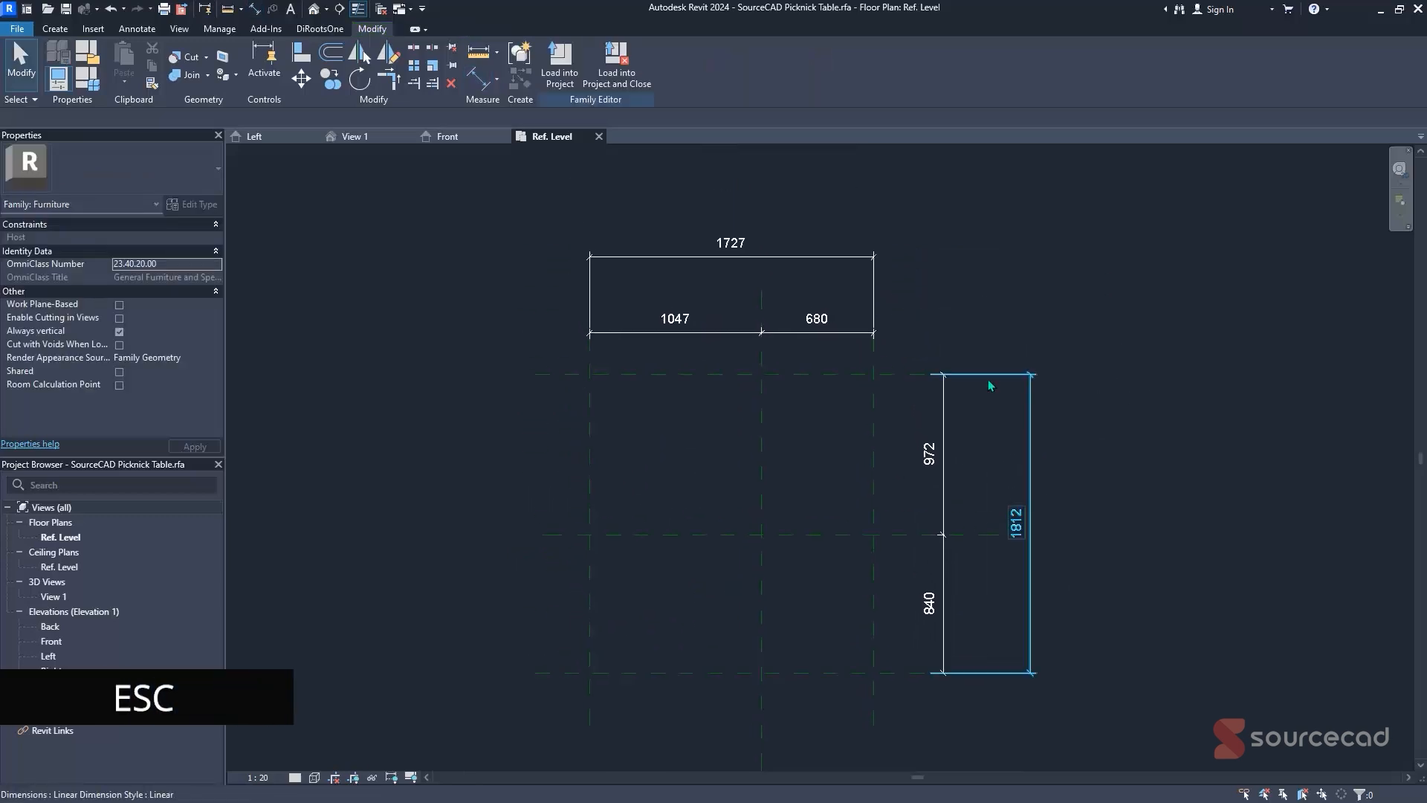
- Apply the equality constraint to the dimension chain across the three vertical reference planes
left_click(785, 339)
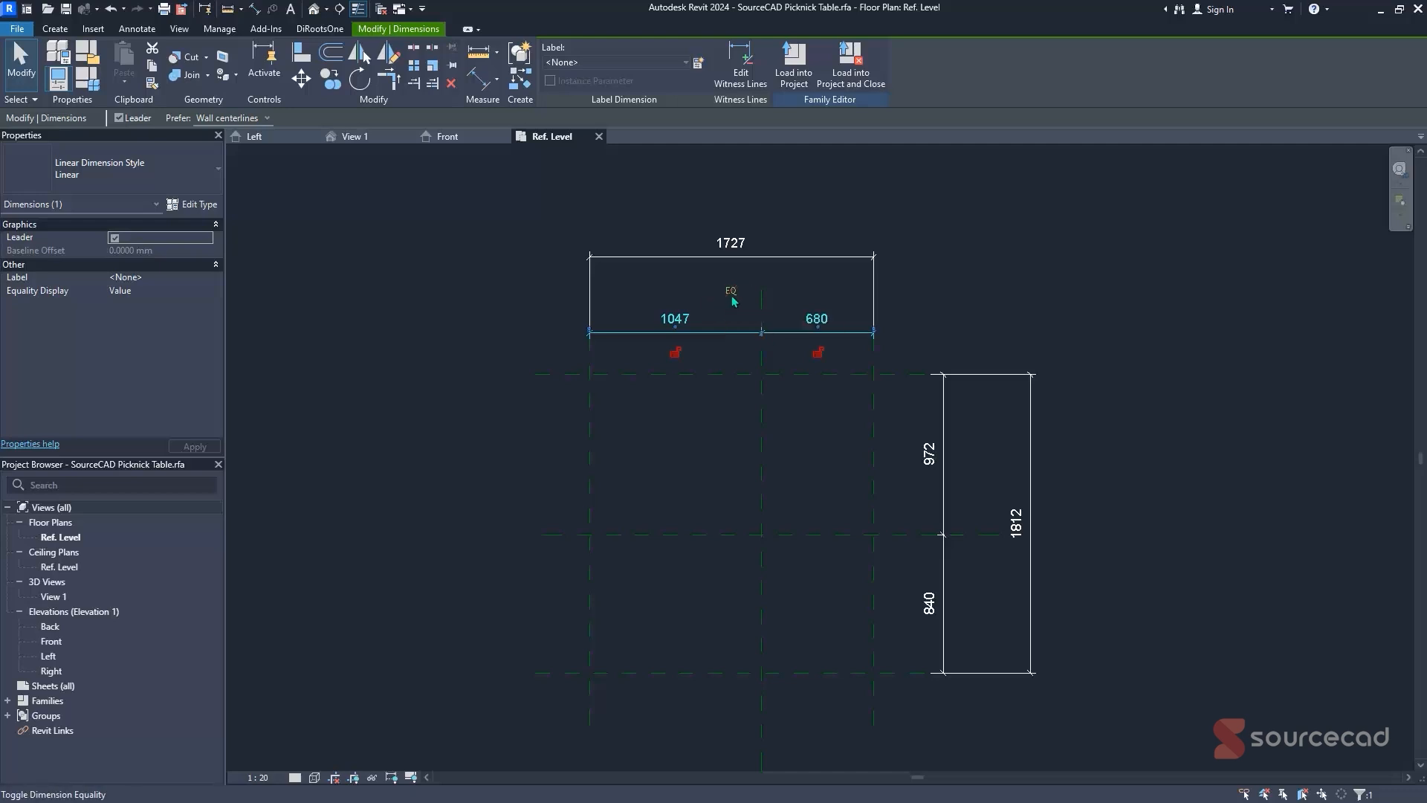
left_click(732, 298)
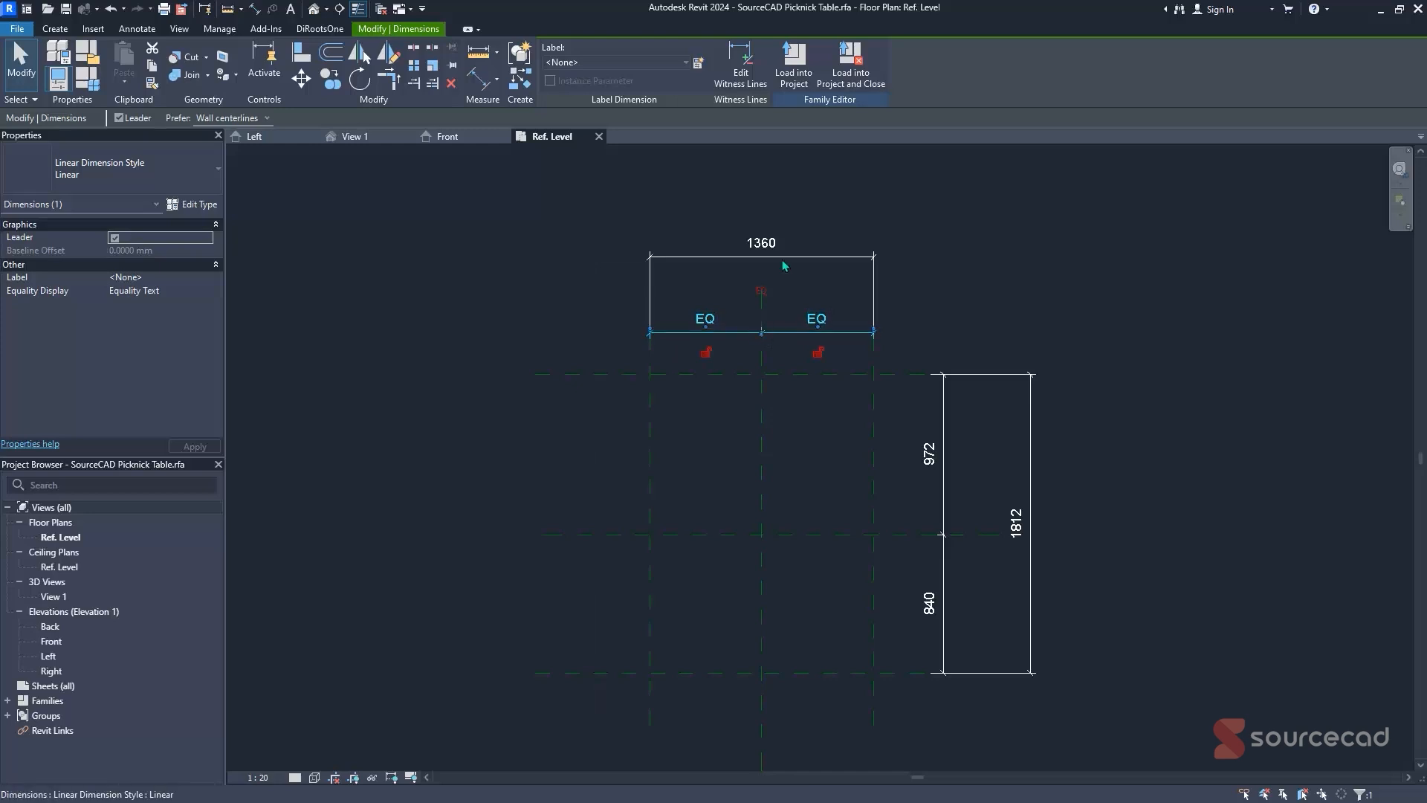
left_click(768, 241)
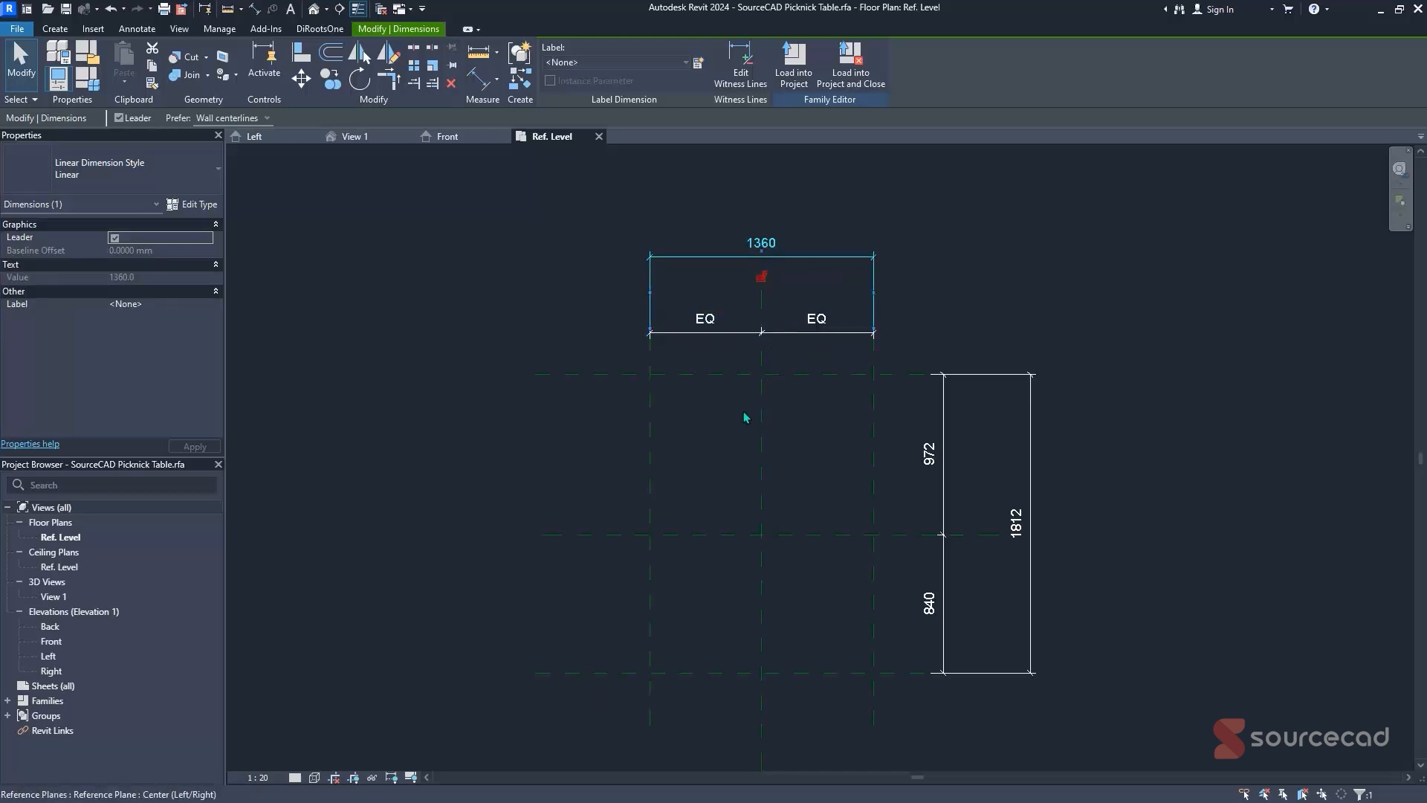
- Set the left outer vertical reference plane 900 mm from the centre plane, and check the opposite plane's distance
left_click(652, 446)
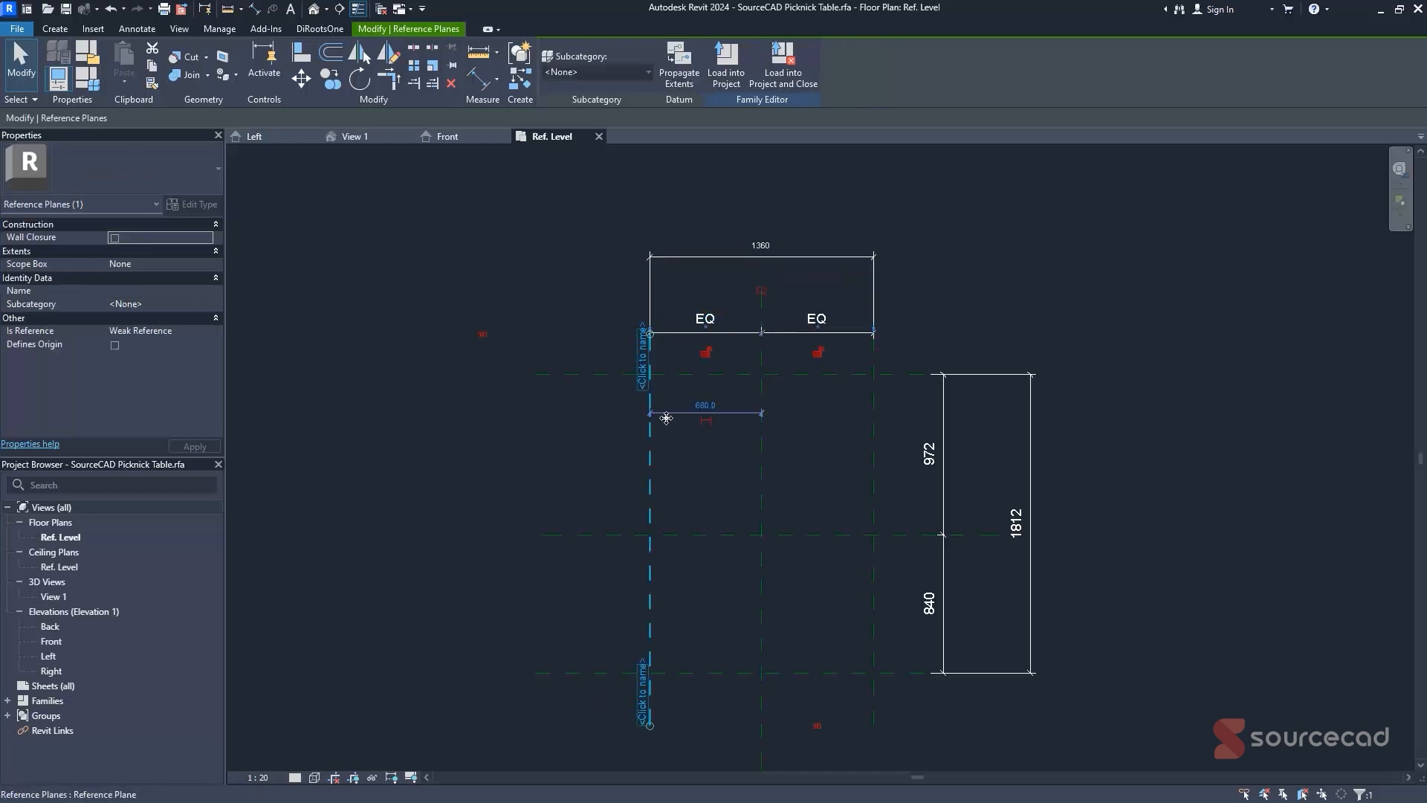
left_click(707, 408)
type("900")
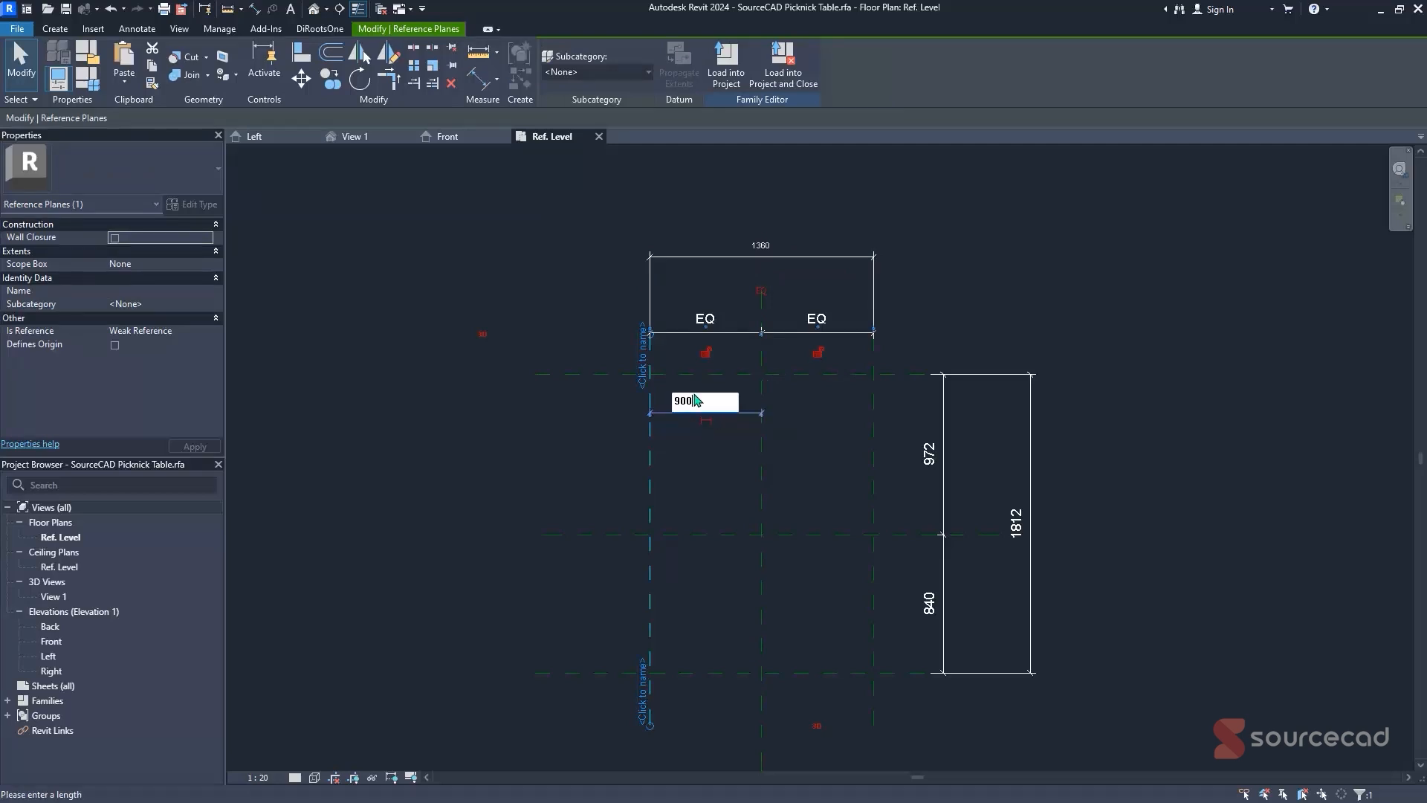
key("Return")
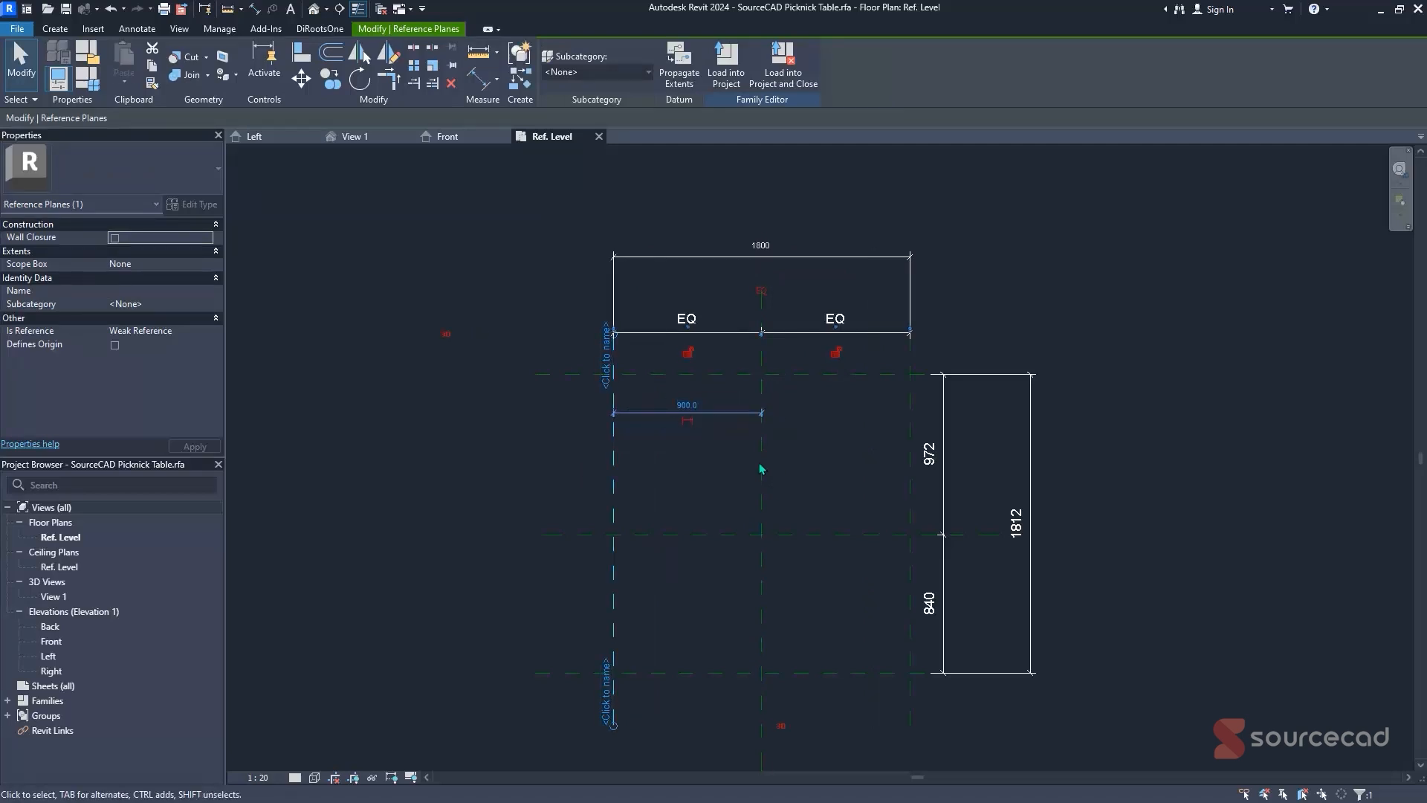
left_click(911, 435)
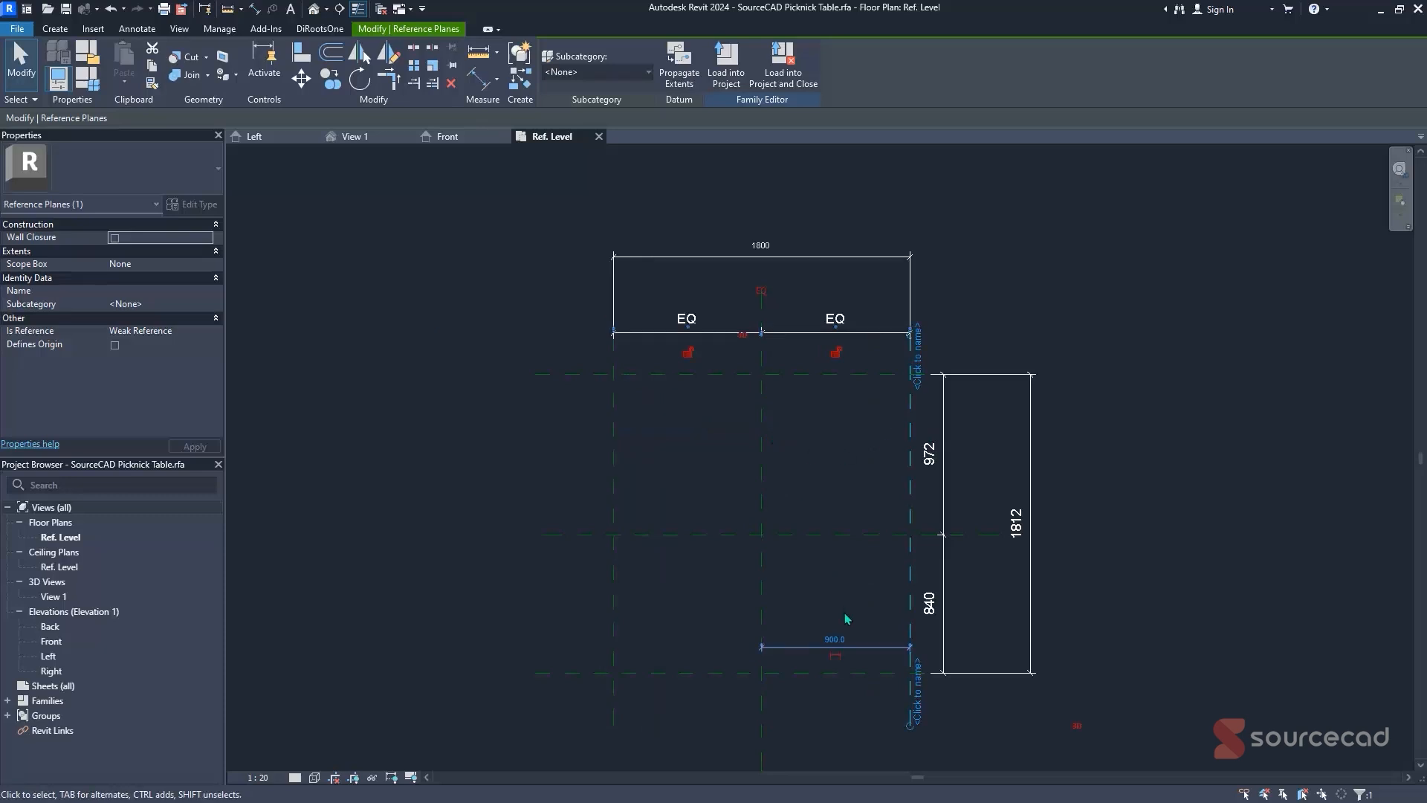
left_click(1026, 268)
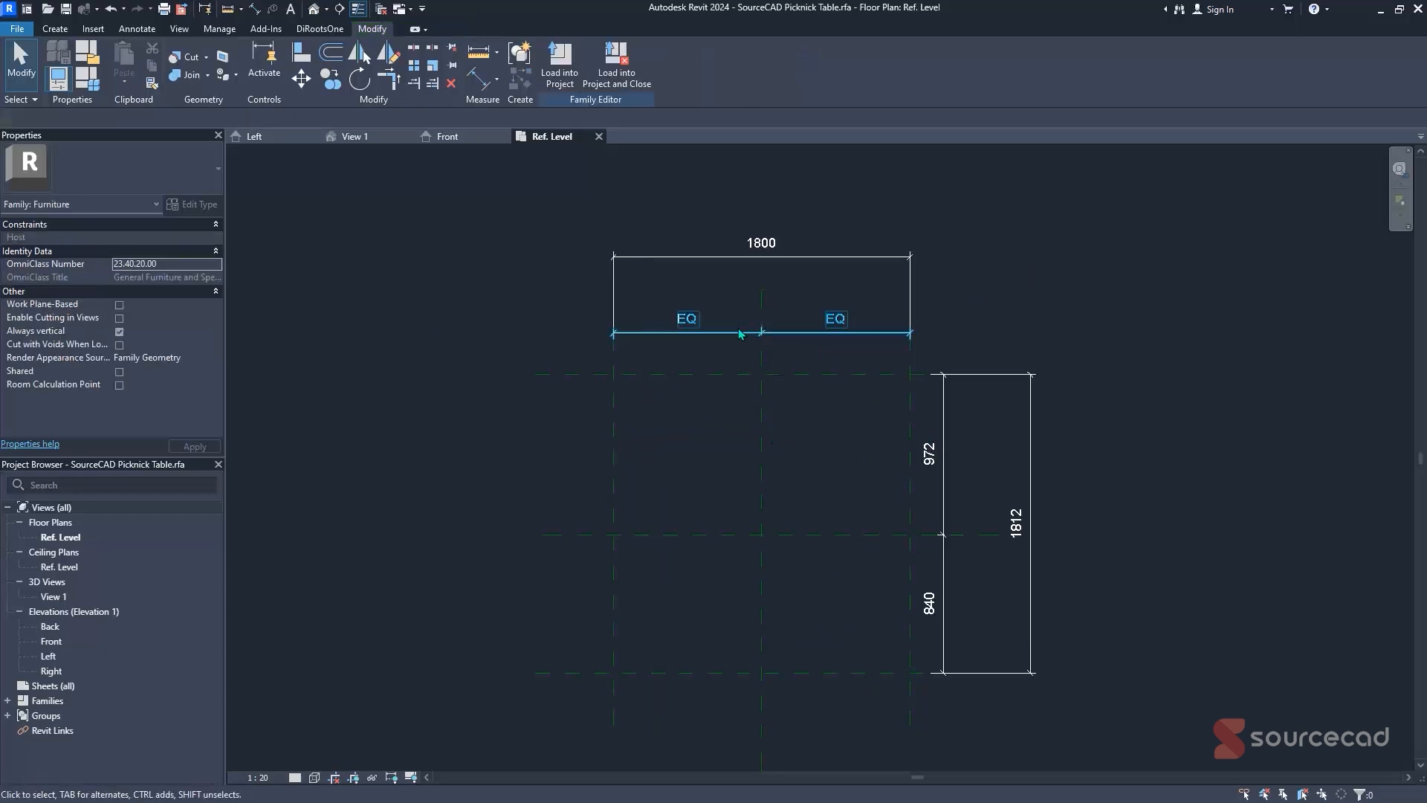
- Apply the equality constraint to the dimension chain across the three horizontal reference planes
left_click(945, 487)
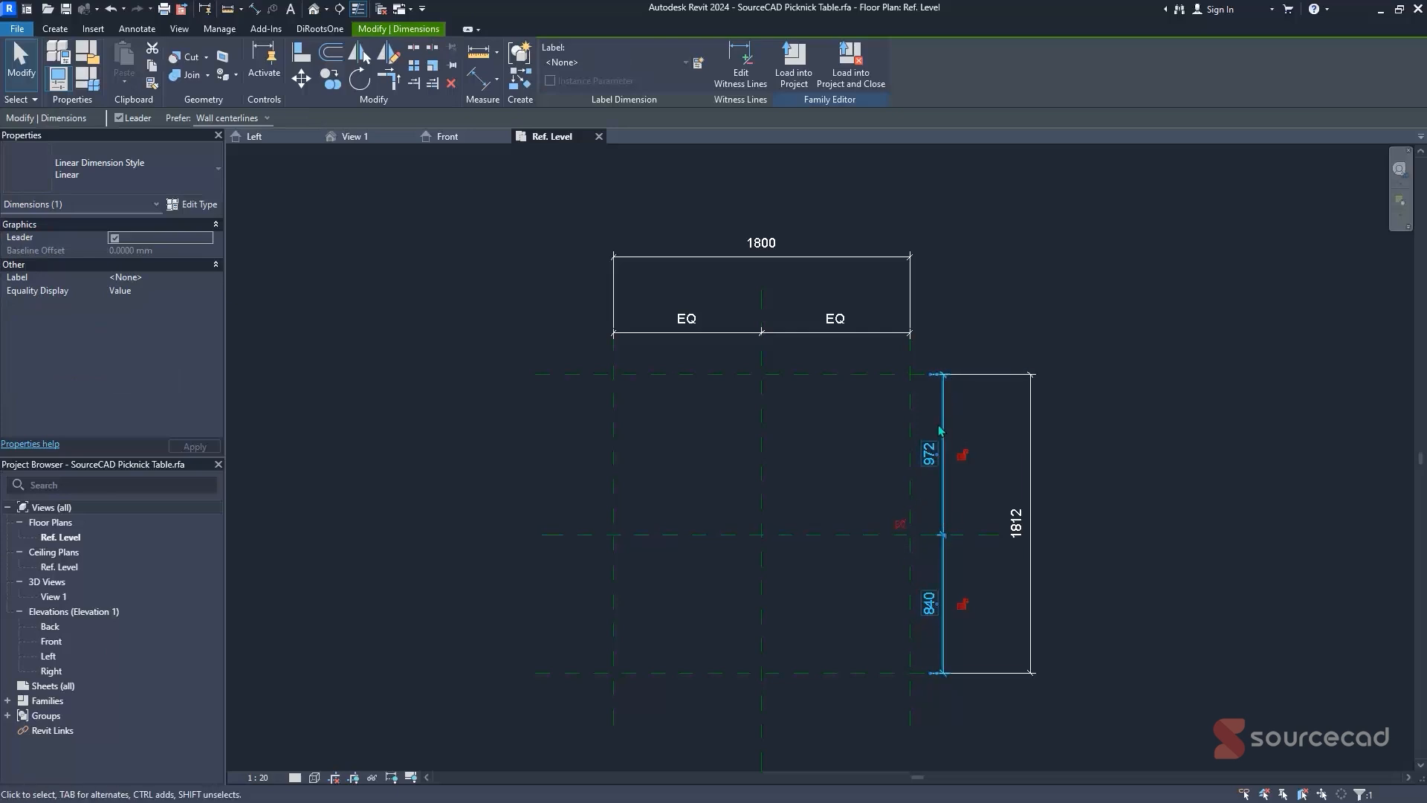
left_click(901, 525)
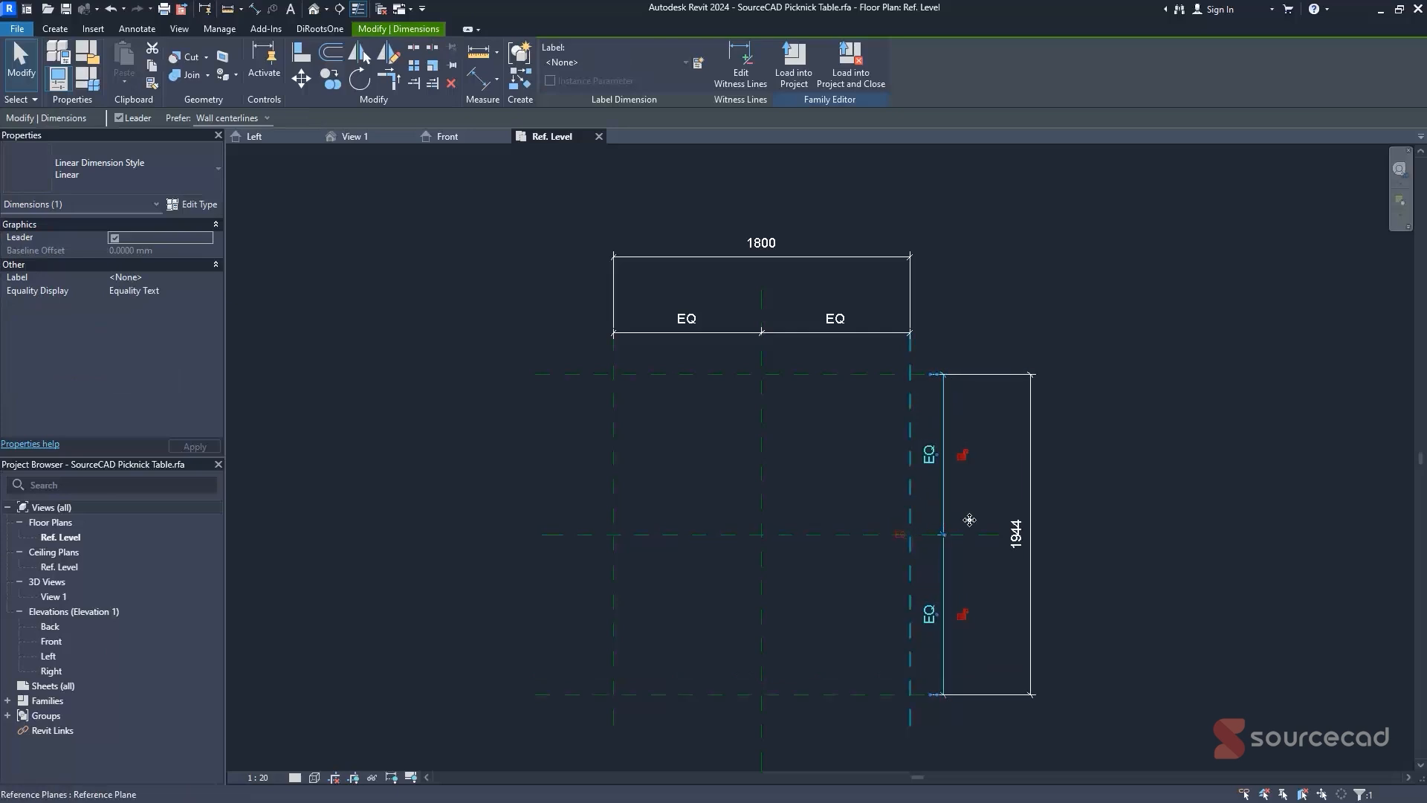
left_click(1121, 532)
scroll(1118, 532, "down", 1)
middle_click_drag(1089, 488, 1033, 400)
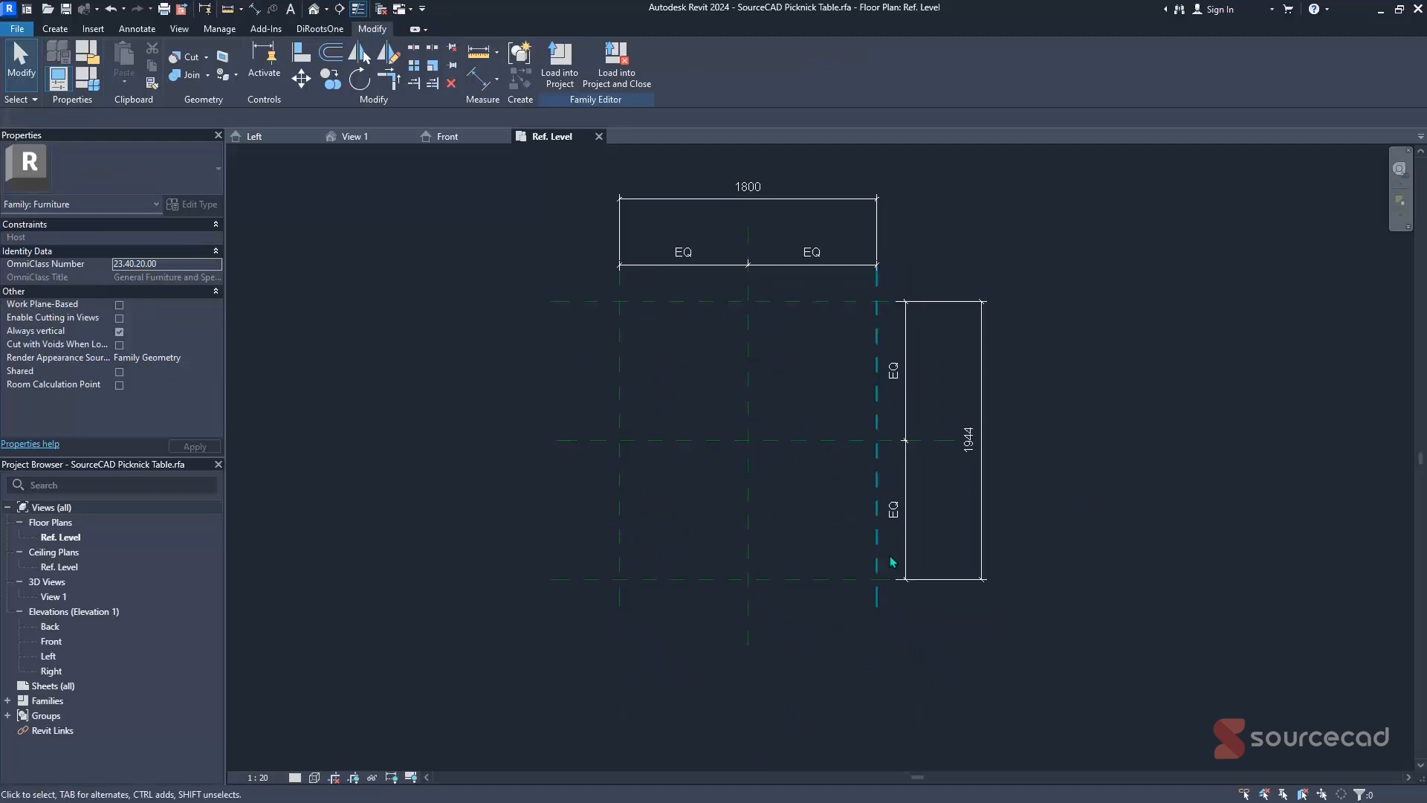
- Label the overall dimension between the outer vertical planes with a new family type parameter named Width, grouped under Dimensions
middle_click_drag(824, 347, 799, 373)
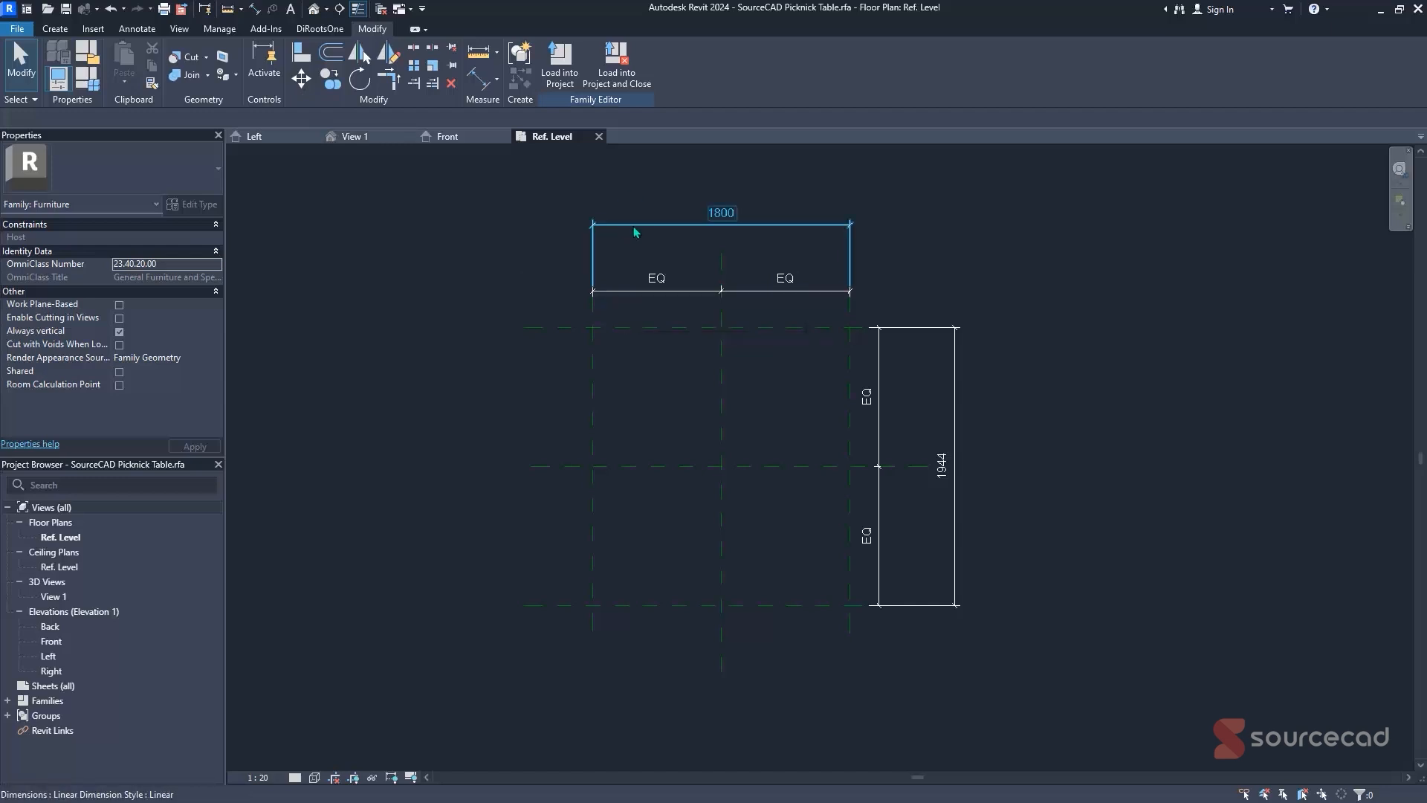
left_click(809, 233)
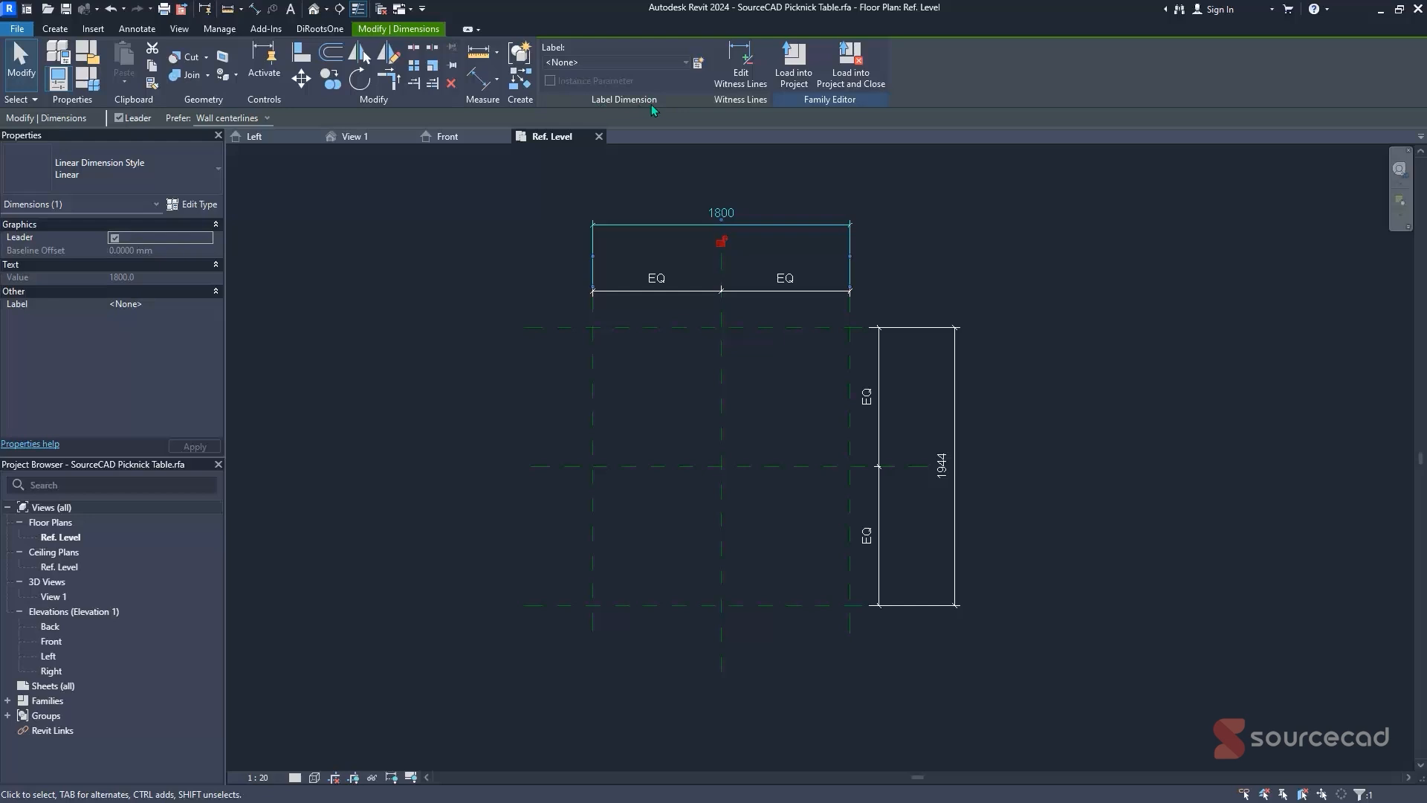
left_click(699, 64)
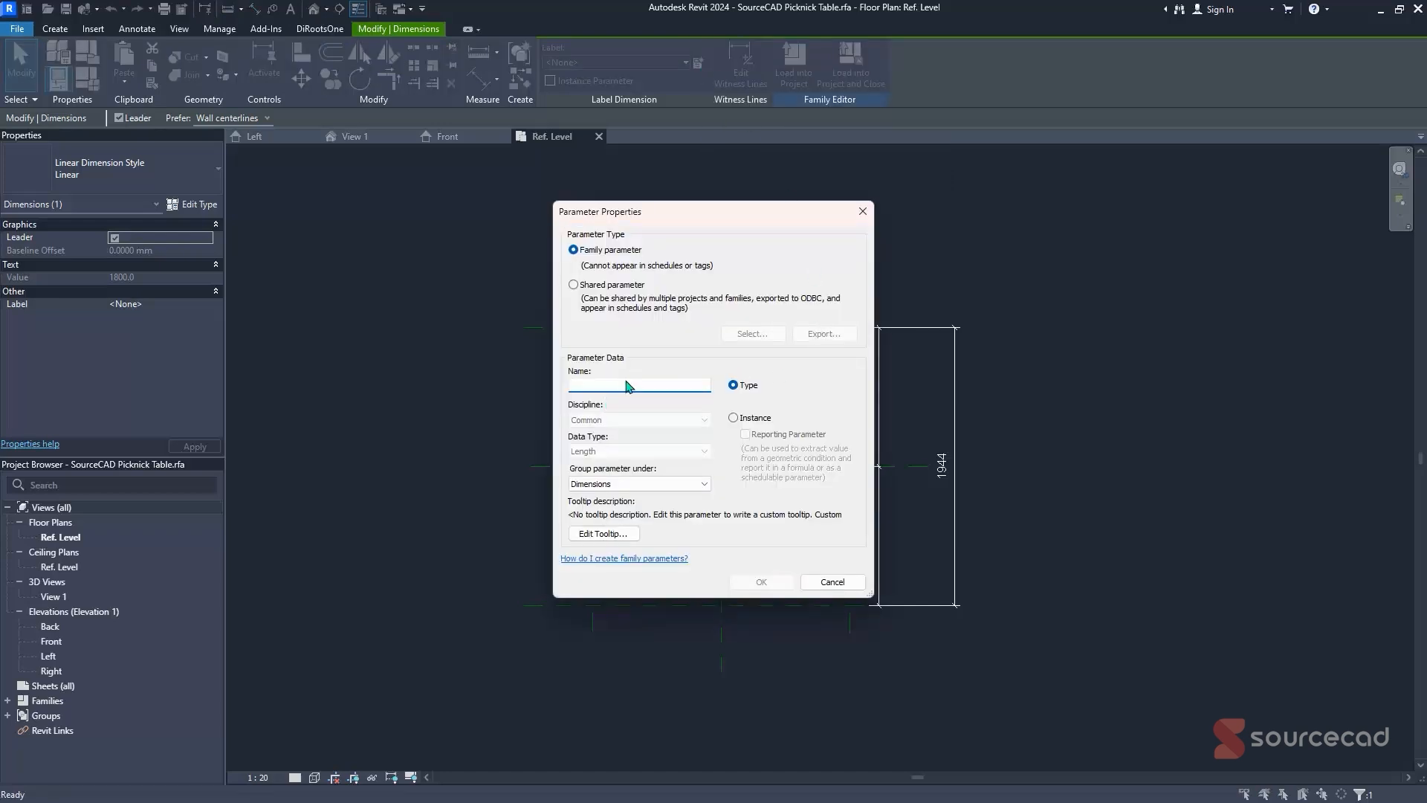
left_click_drag(676, 220, 1164, 247)
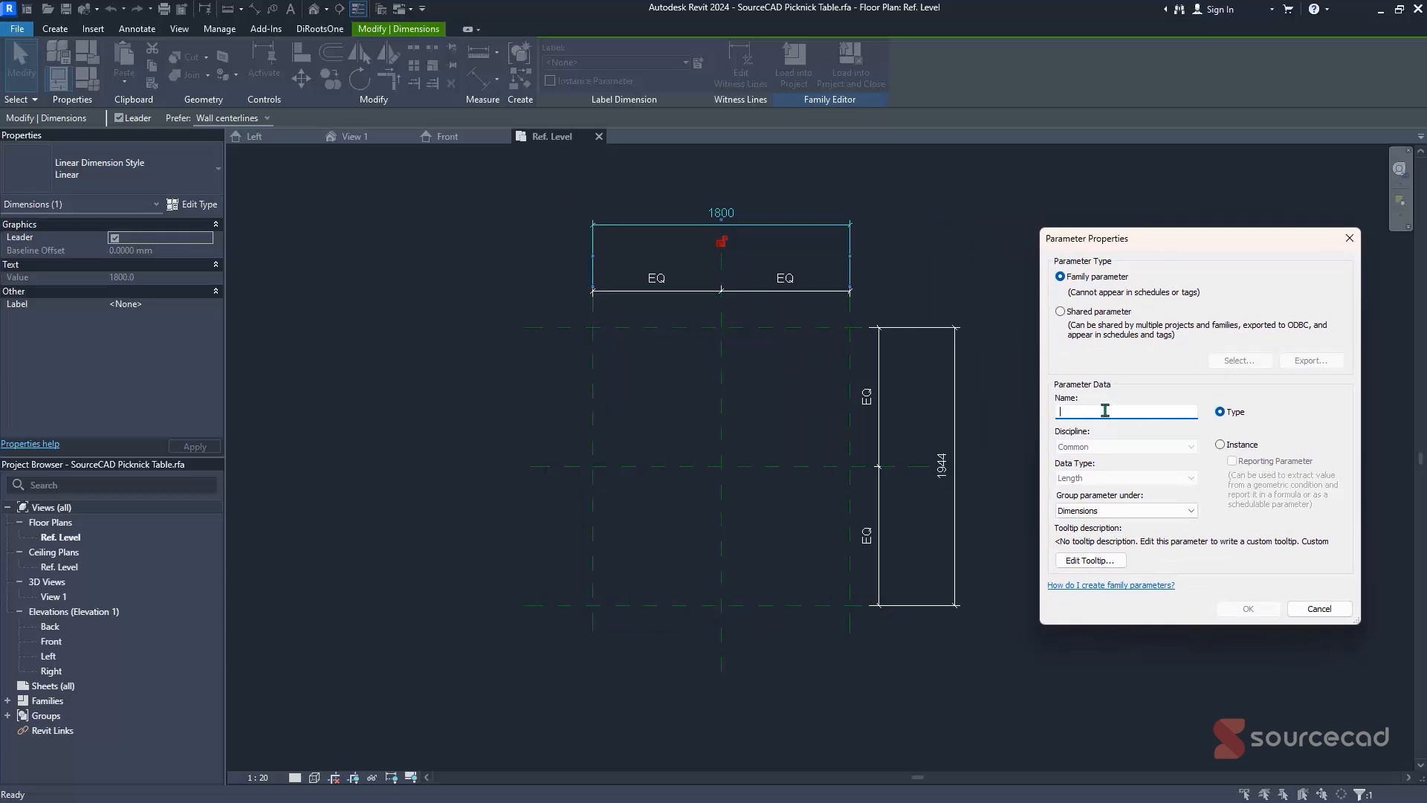
type("Width")
left_click(1127, 513)
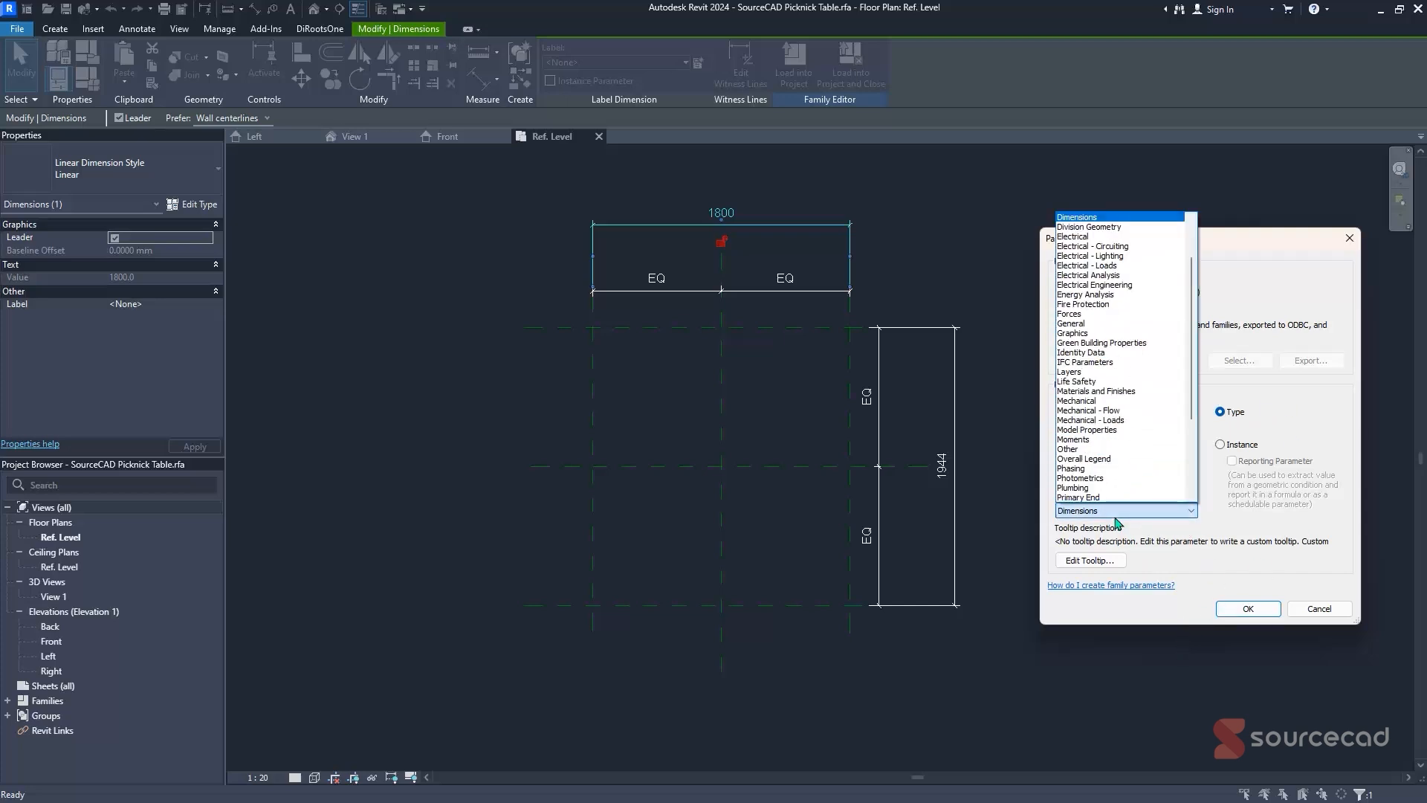
left_click(1115, 513)
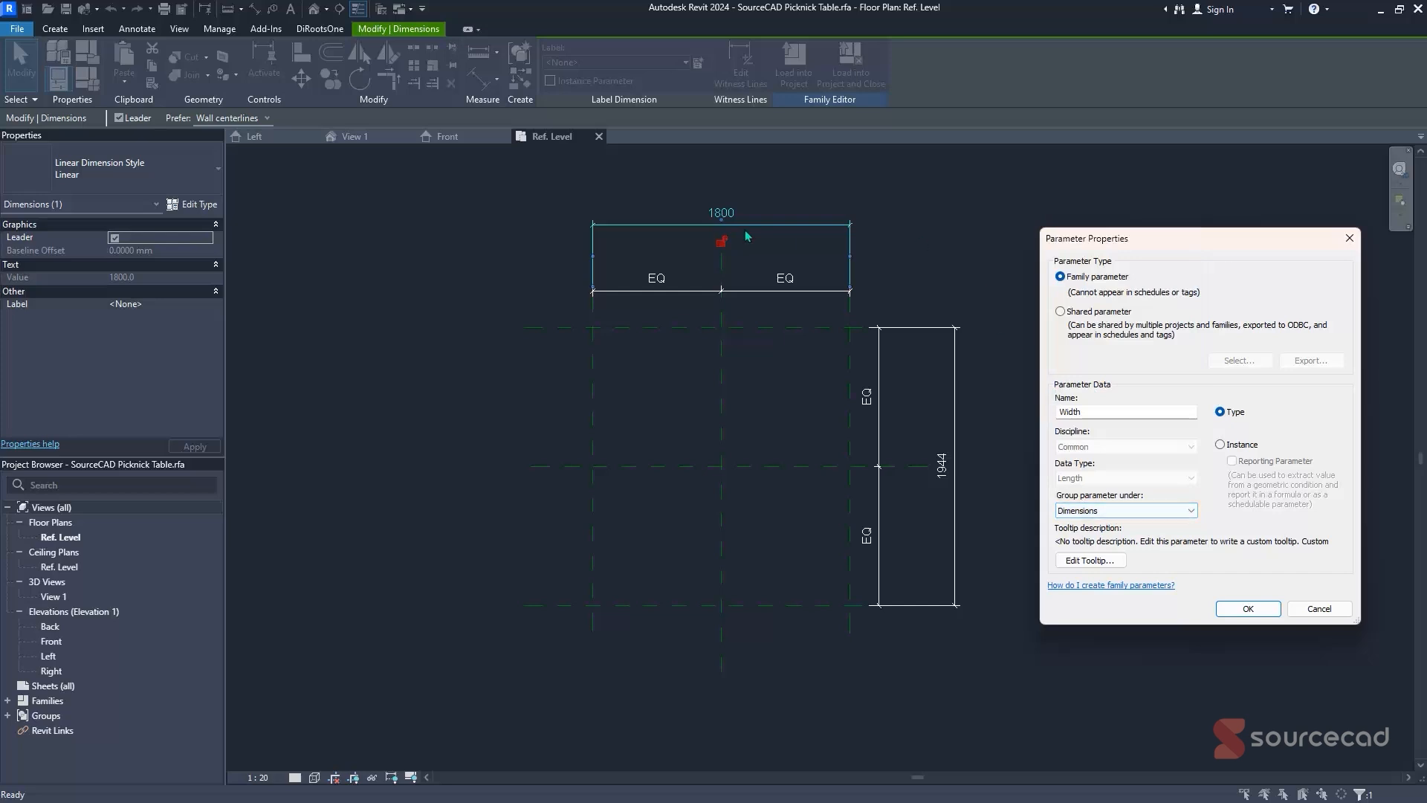
left_click(1154, 511)
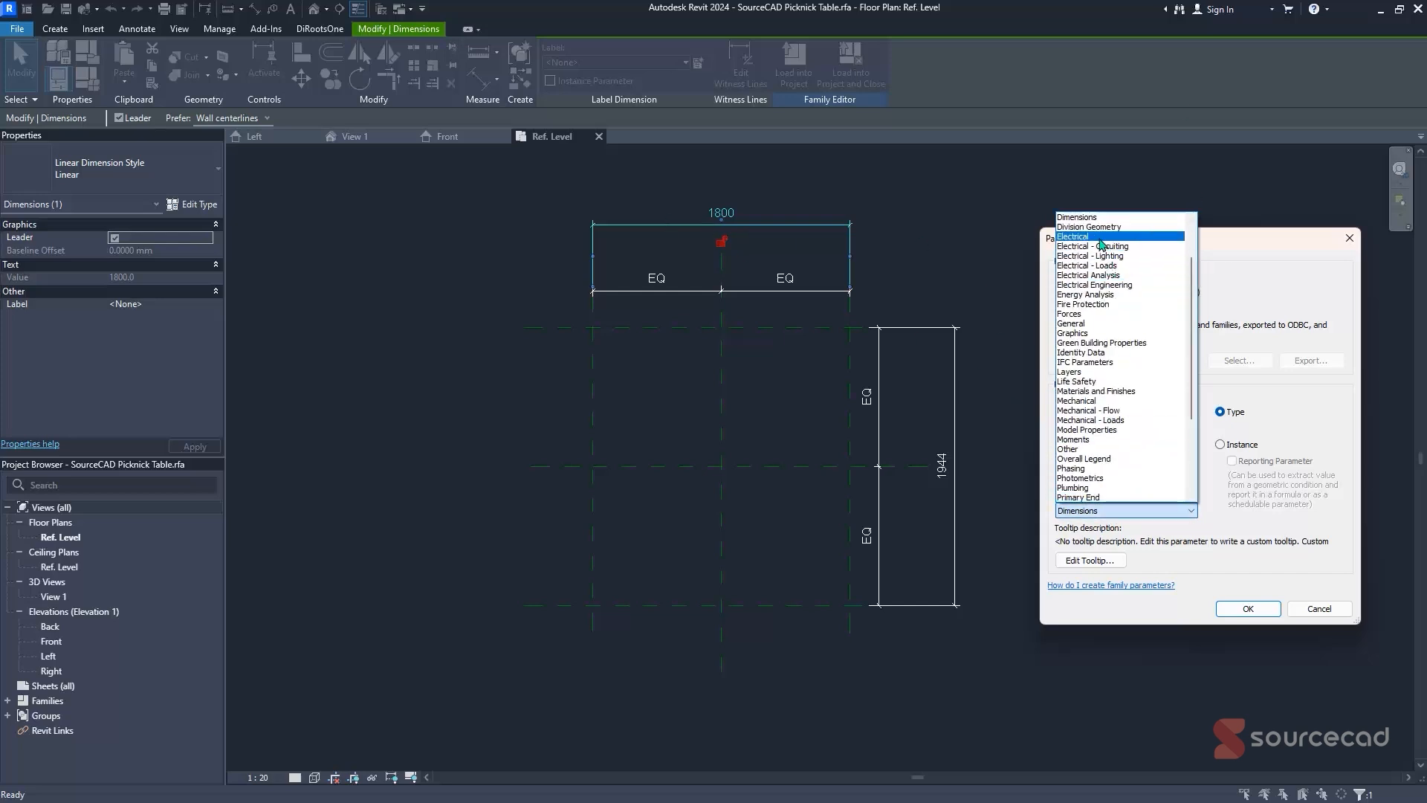
scroll(1115, 443, "down", 5)
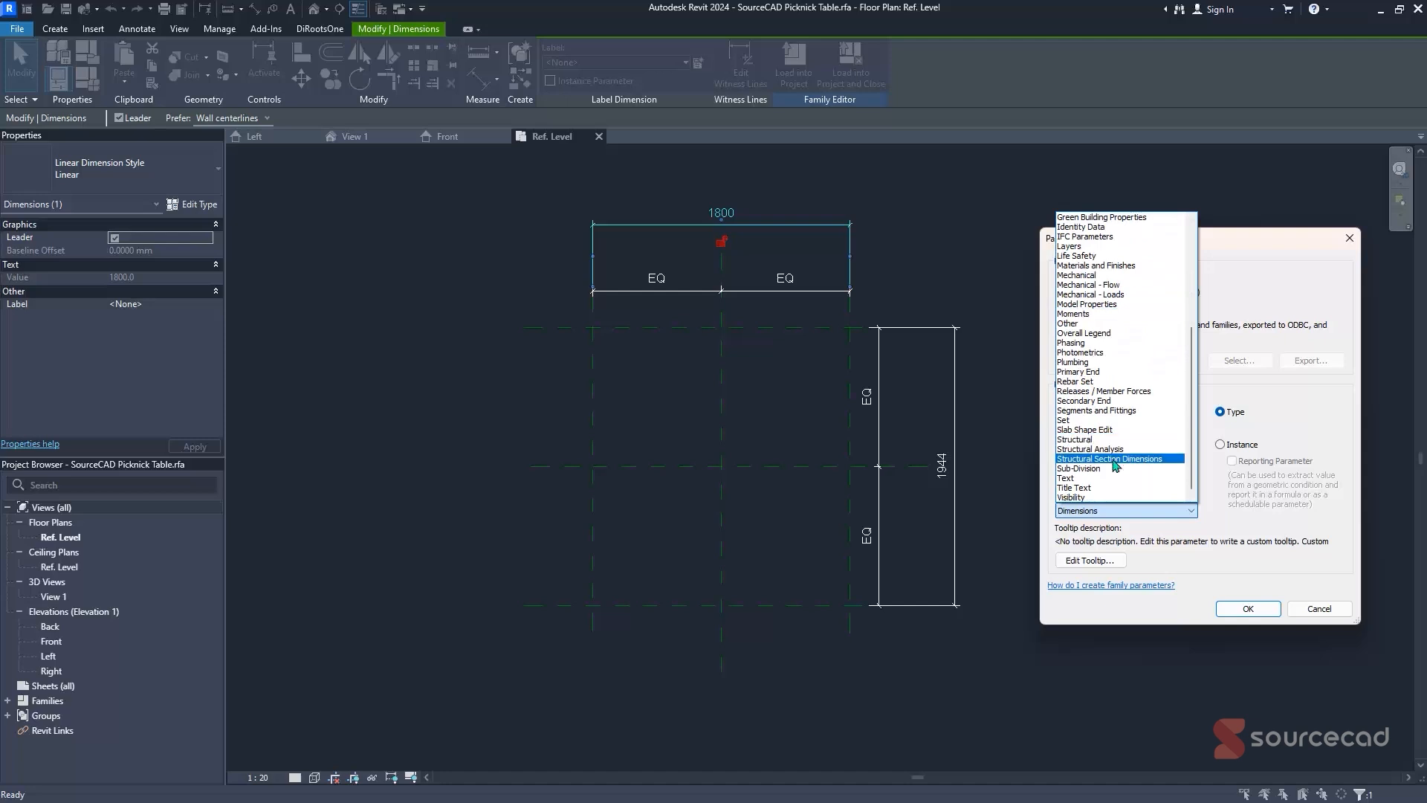
scroll(1116, 464, "up", 5)
left_click(1251, 269)
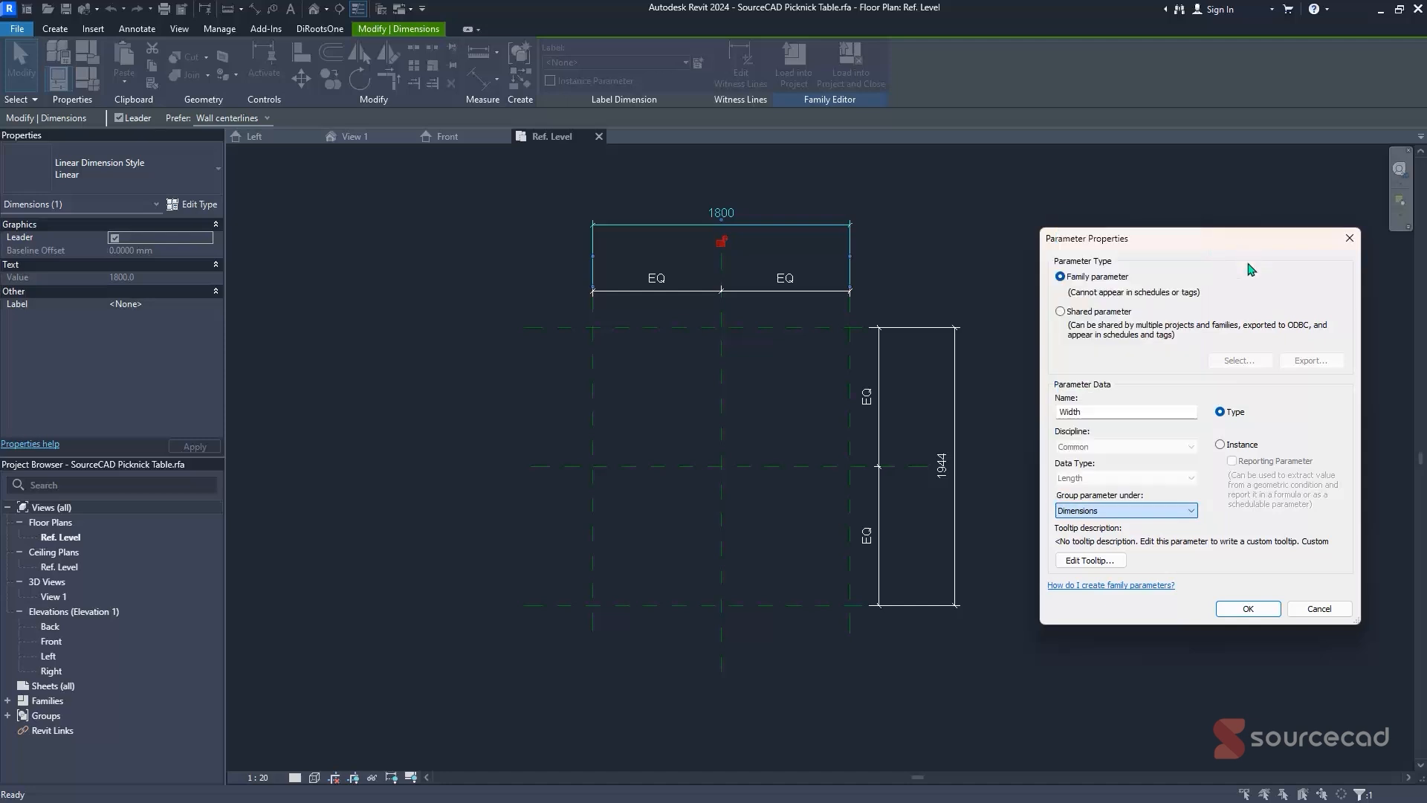
left_click(1250, 610)
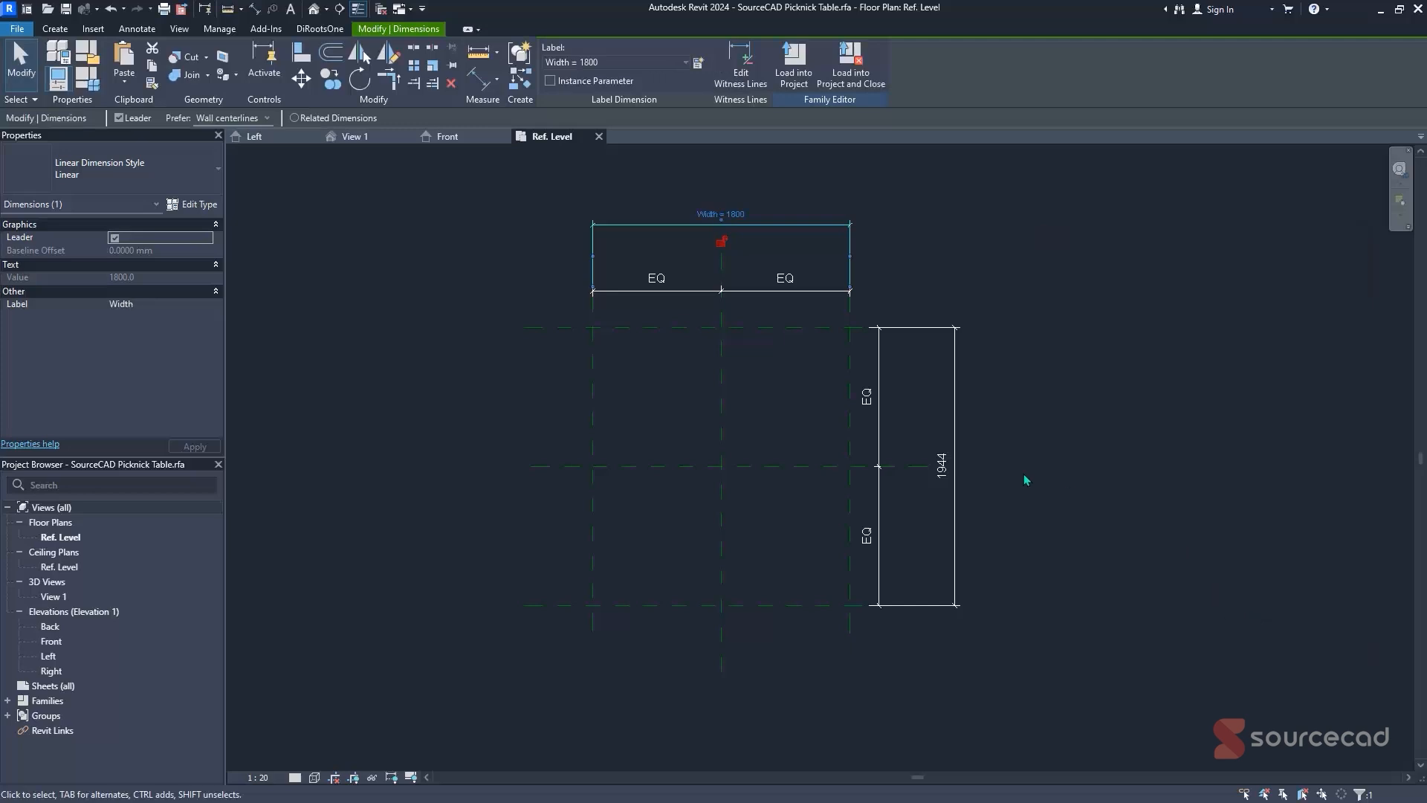
scroll(706, 223, "up", 5)
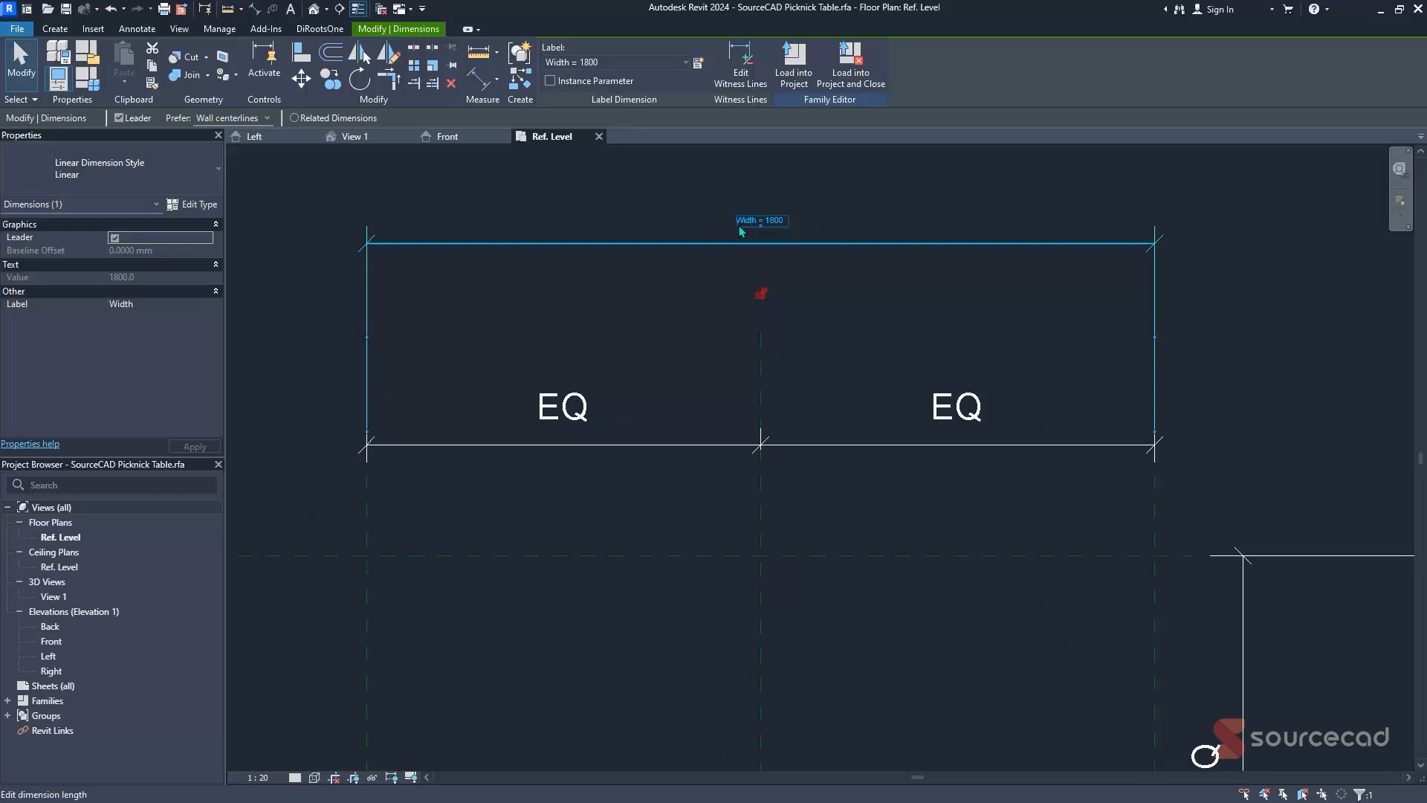
left_click(855, 219)
- Set the Width parameter to 900 in the family types and apply it
scroll(621, 360, "down", 2)
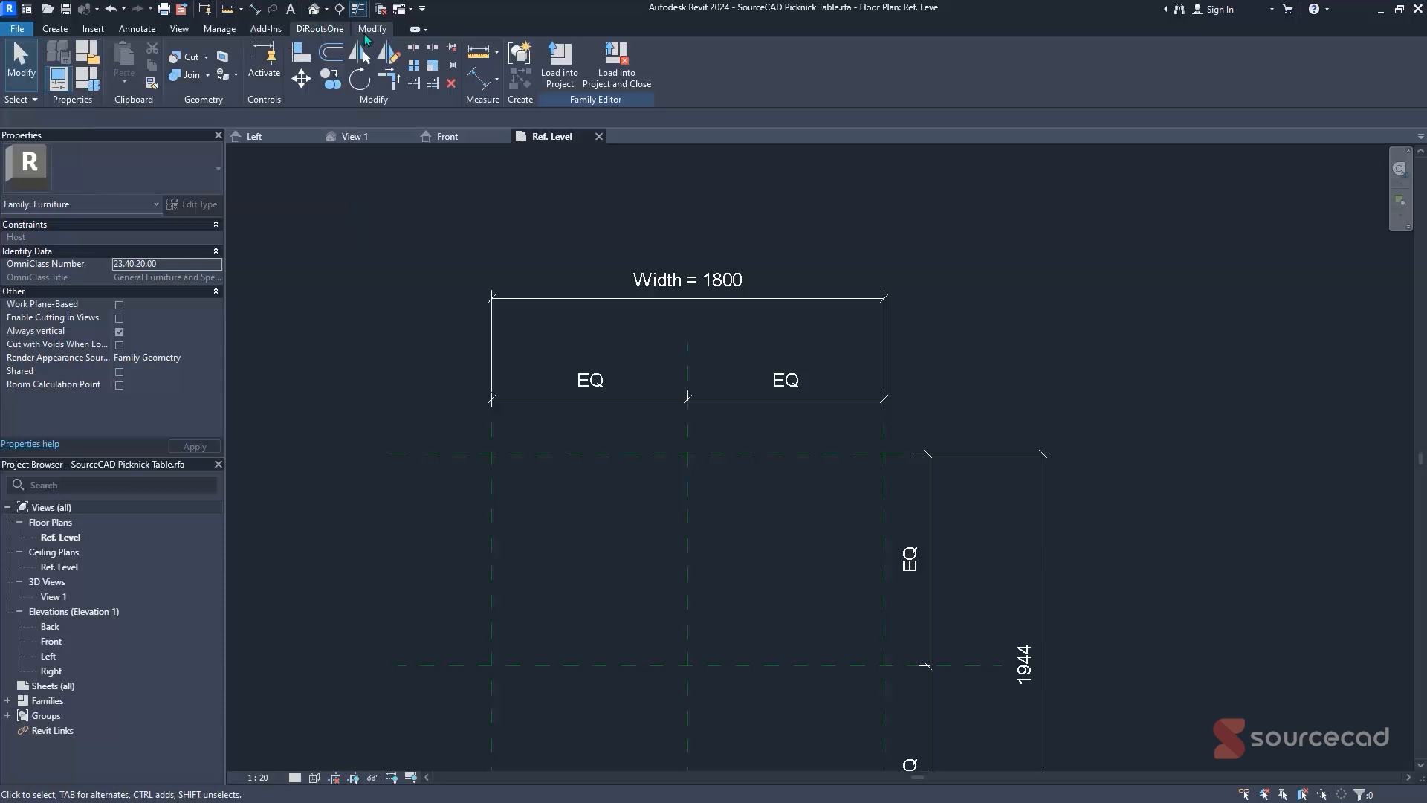
left_click(87, 89)
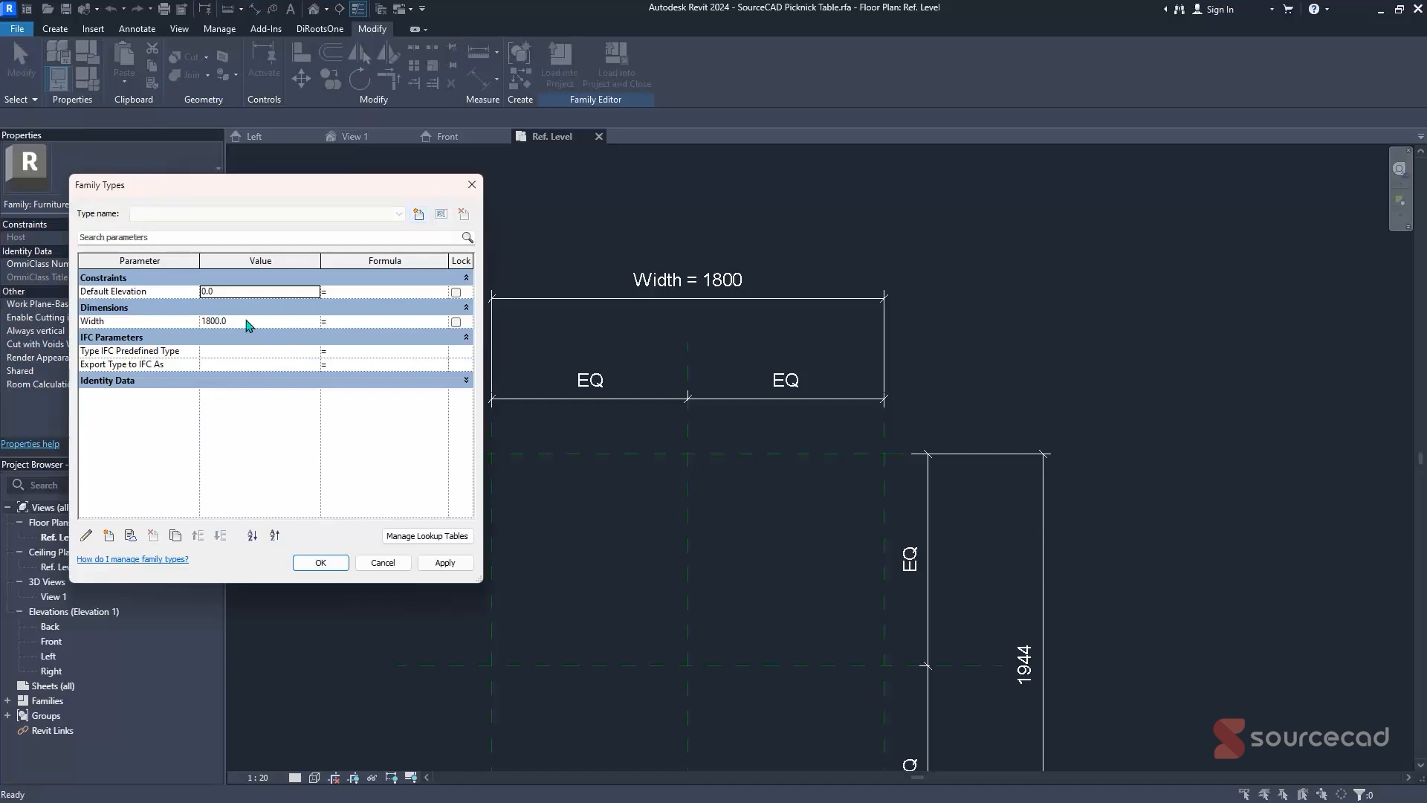
left_click_drag(211, 183, 140, 159)
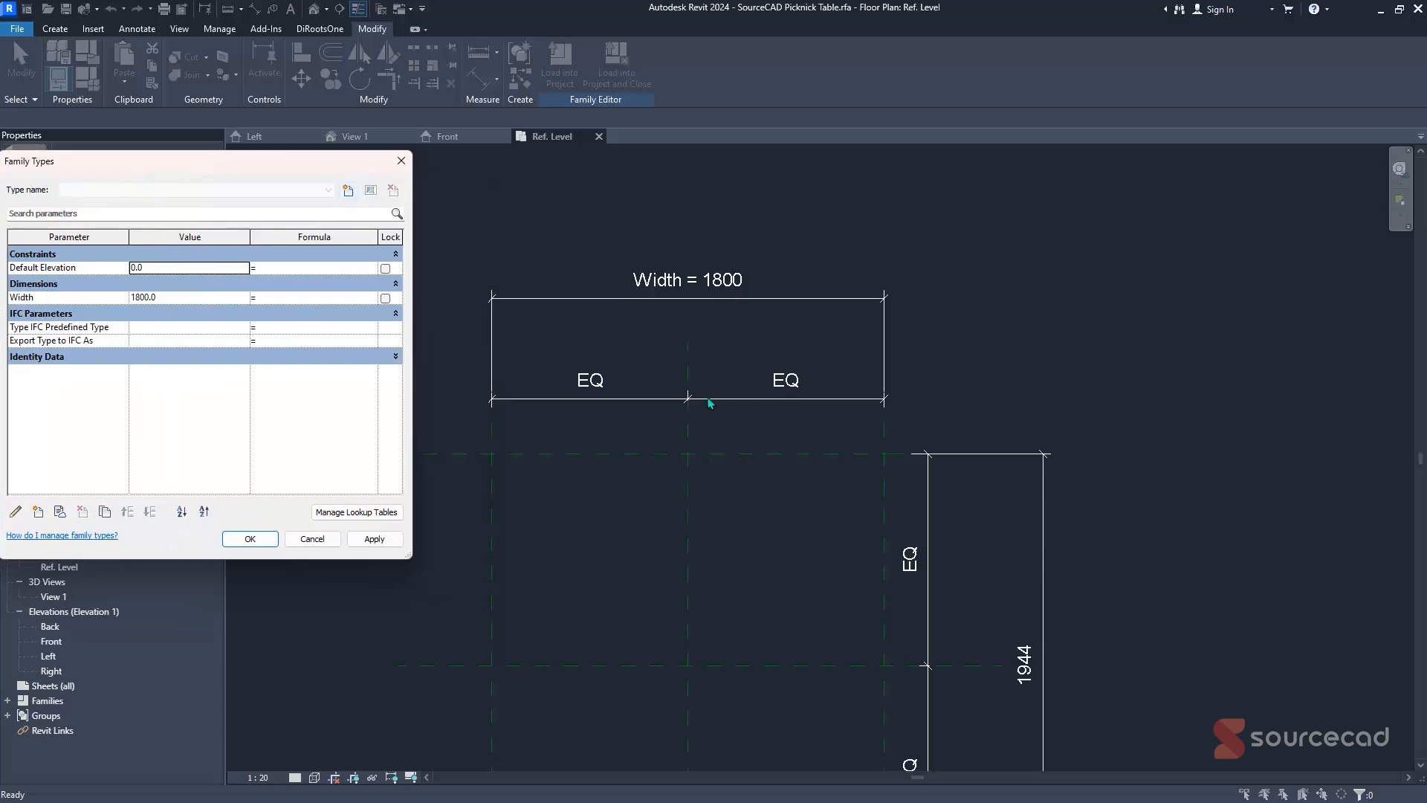
left_click(180, 297)
type("900")
left_click(374, 538)
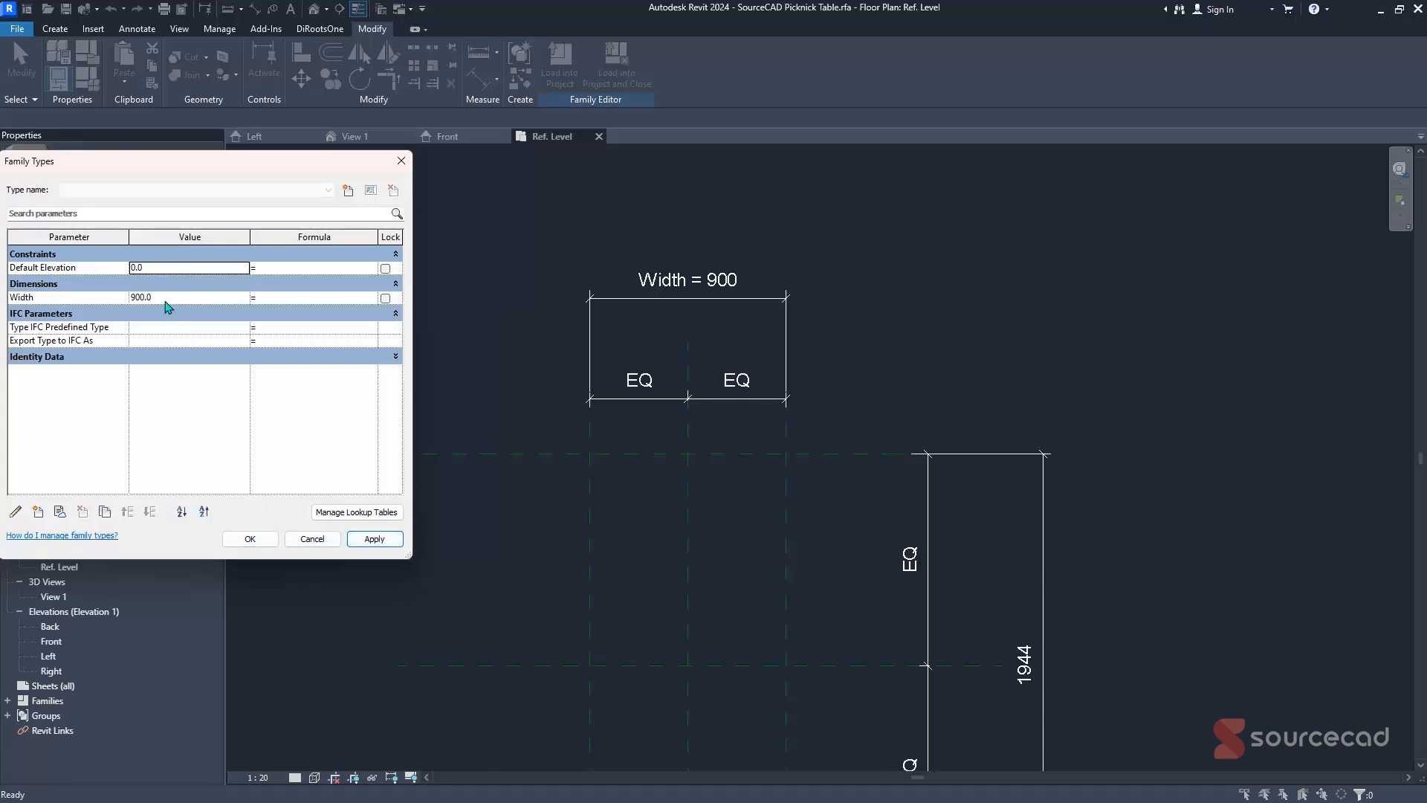
left_click(249, 538)
- Label the overall dimension between the outer horizontal planes with a new family type parameter named Length, grouped under Dimensions
scroll(801, 561, "down", 2)
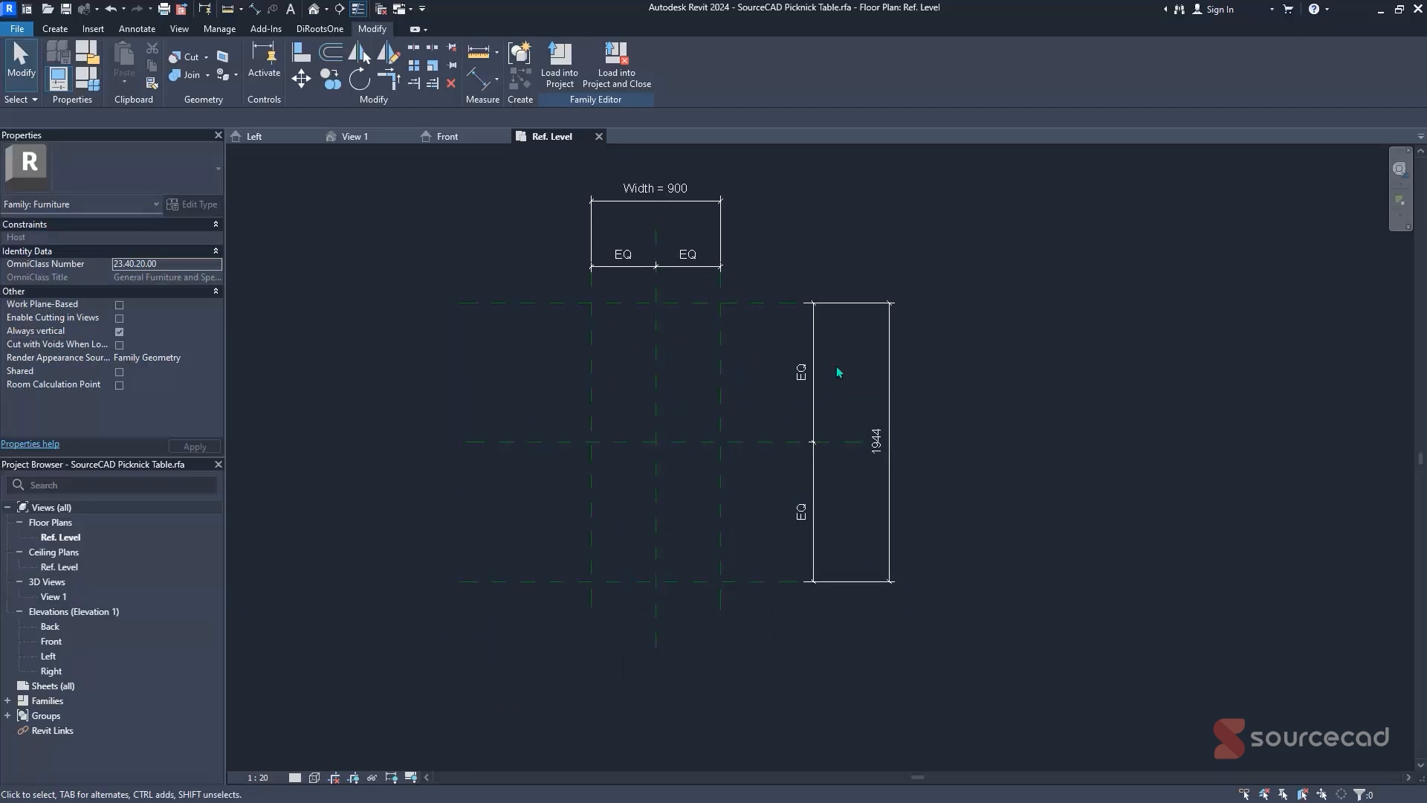
middle_click_drag(917, 392, 896, 479)
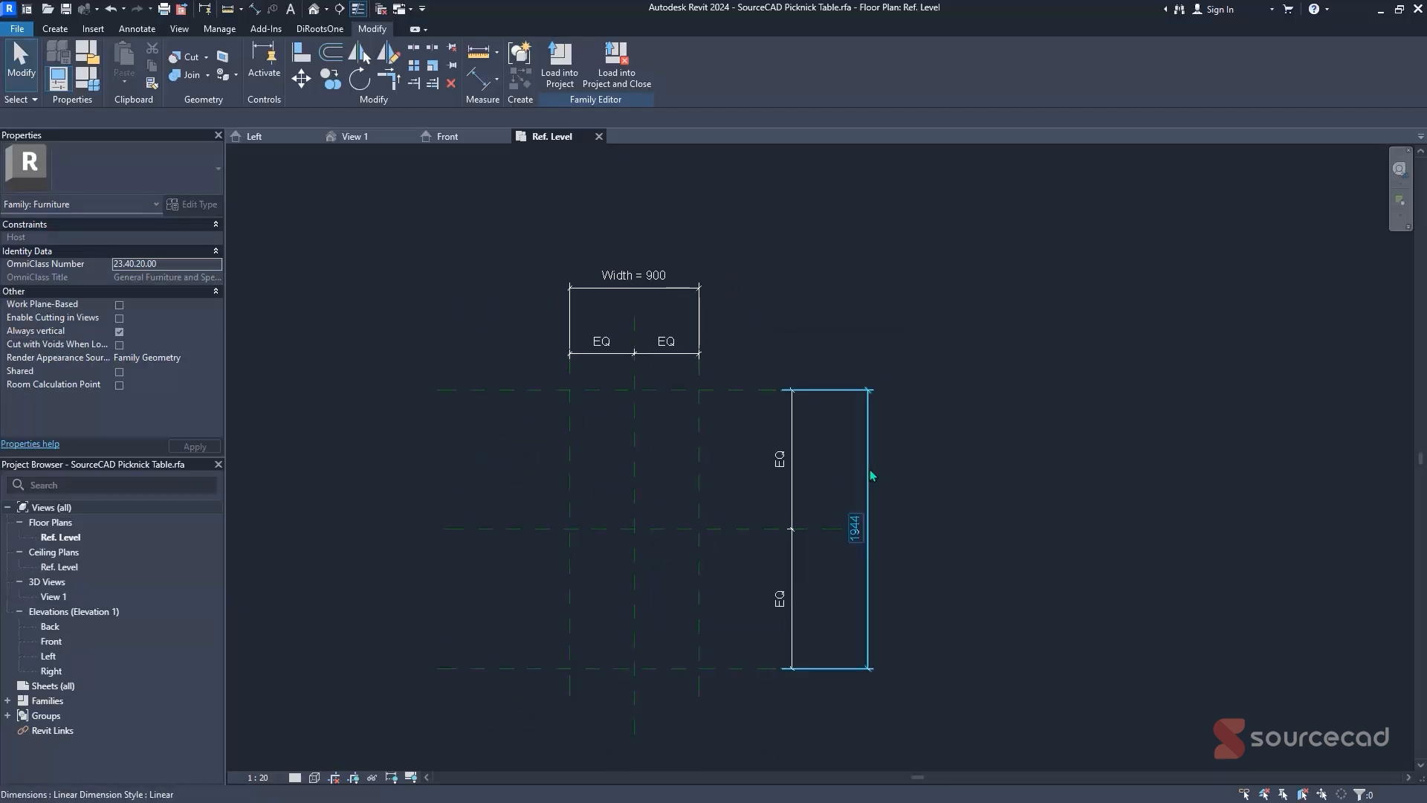
left_click(872, 477)
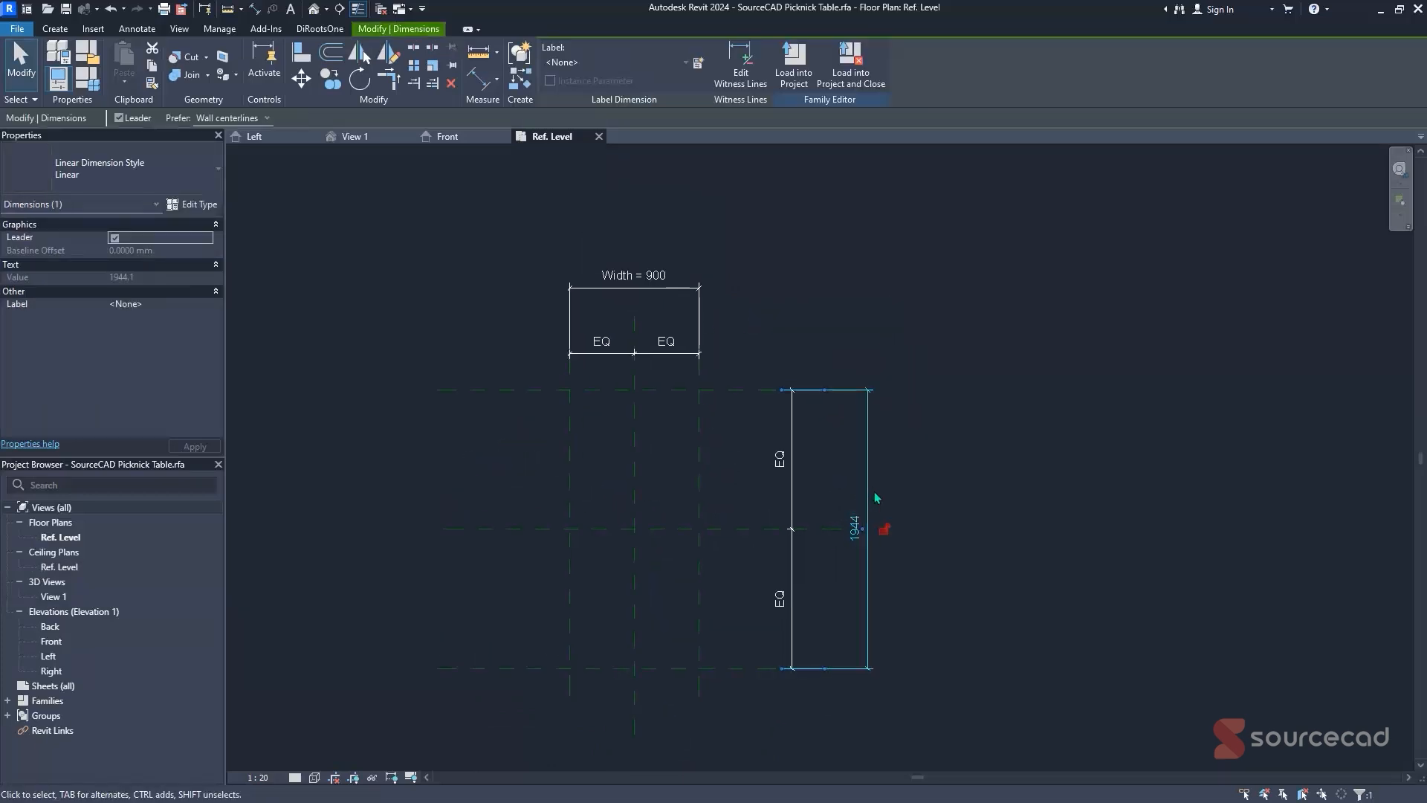
left_click(696, 65)
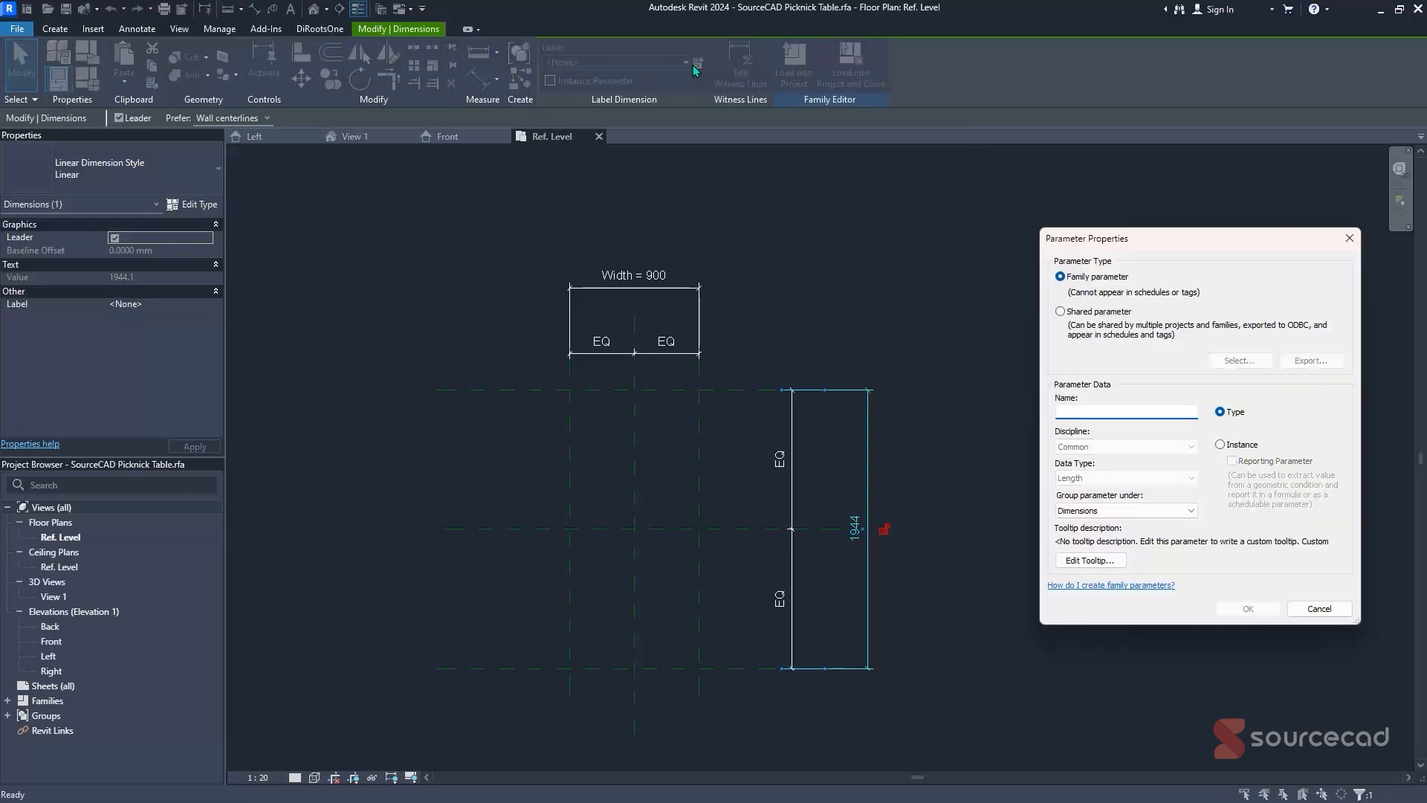
type("Length")
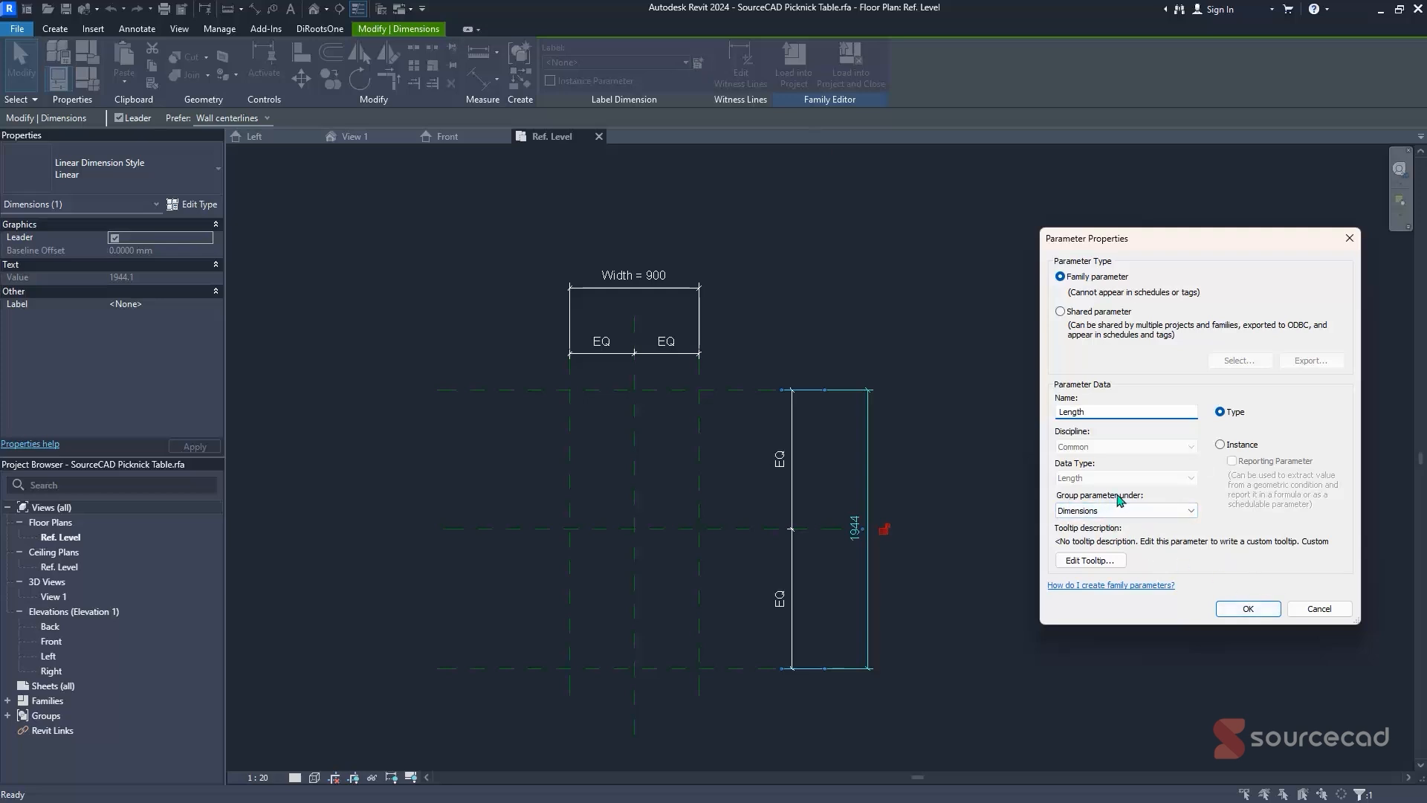
left_click(1267, 614)
- Set the Length parameter to 2000 in the family types and apply it
left_click(88, 88)
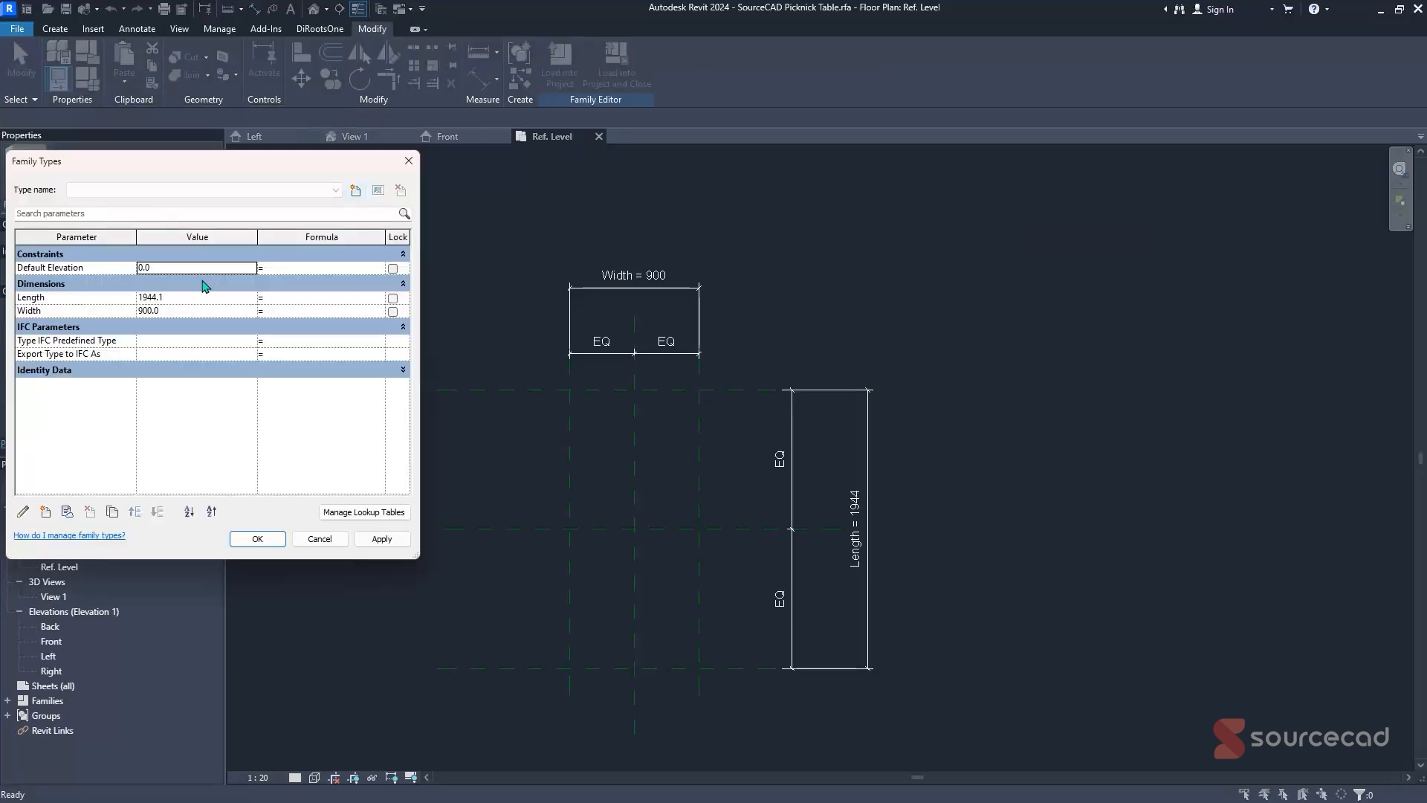
left_click(232, 297)
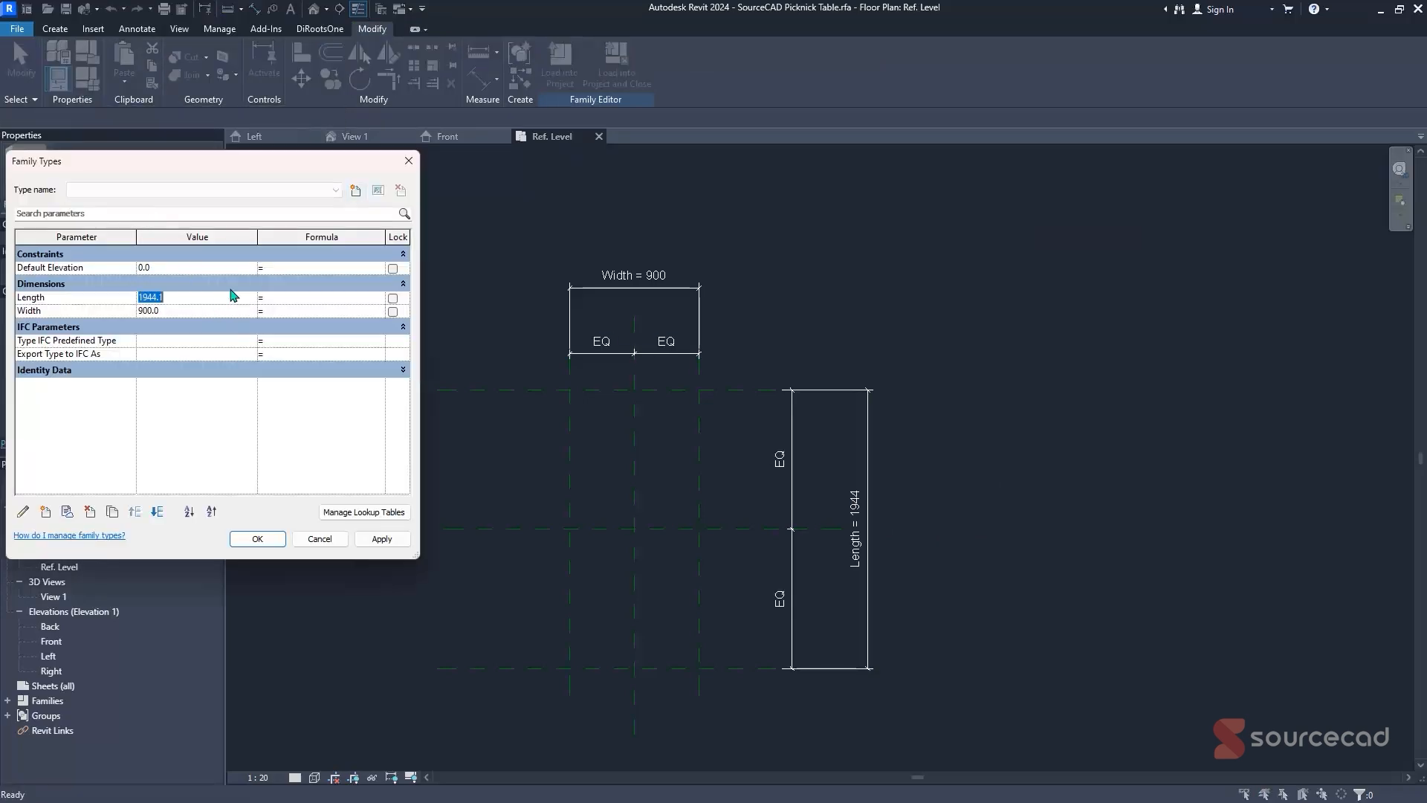
type("2000")
left_click(381, 538)
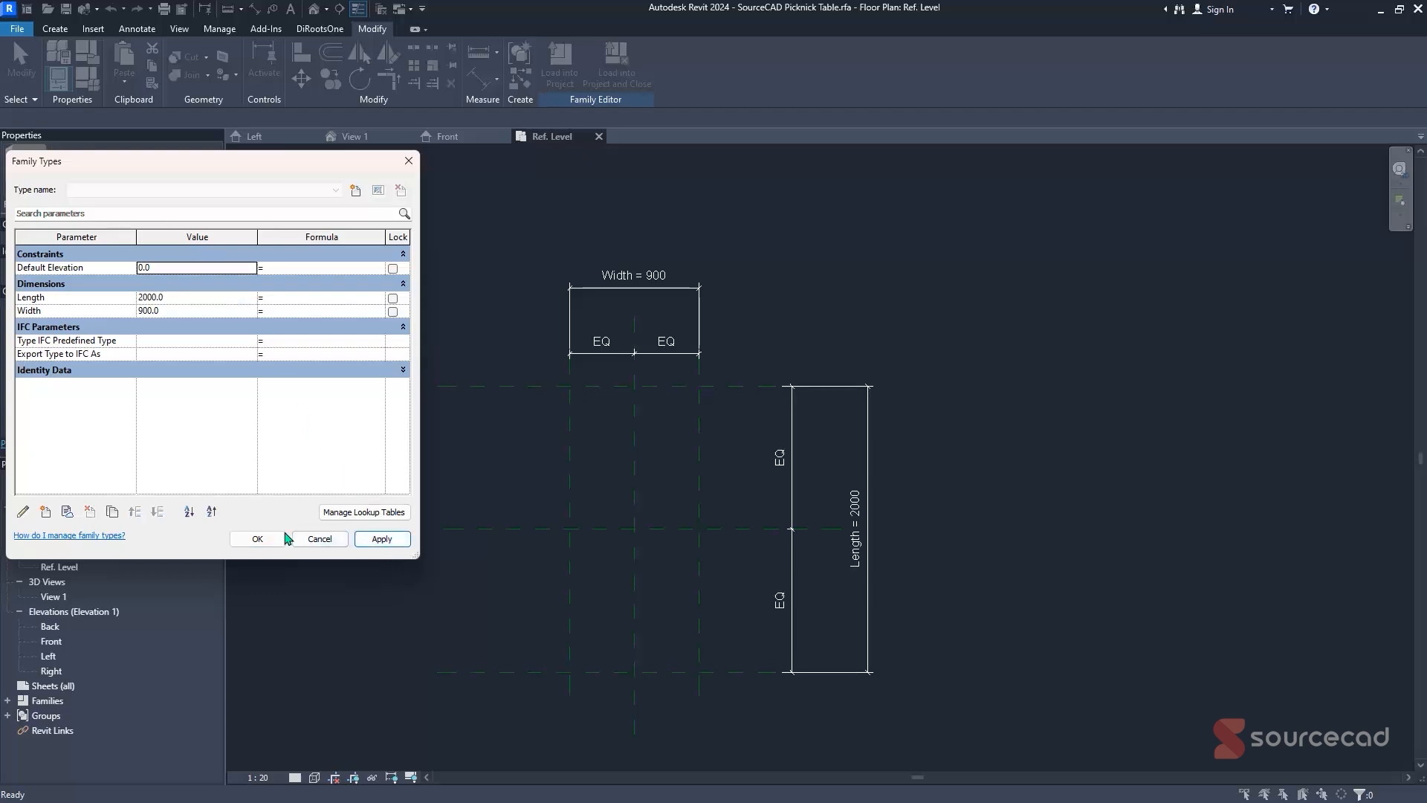
left_click(275, 538)
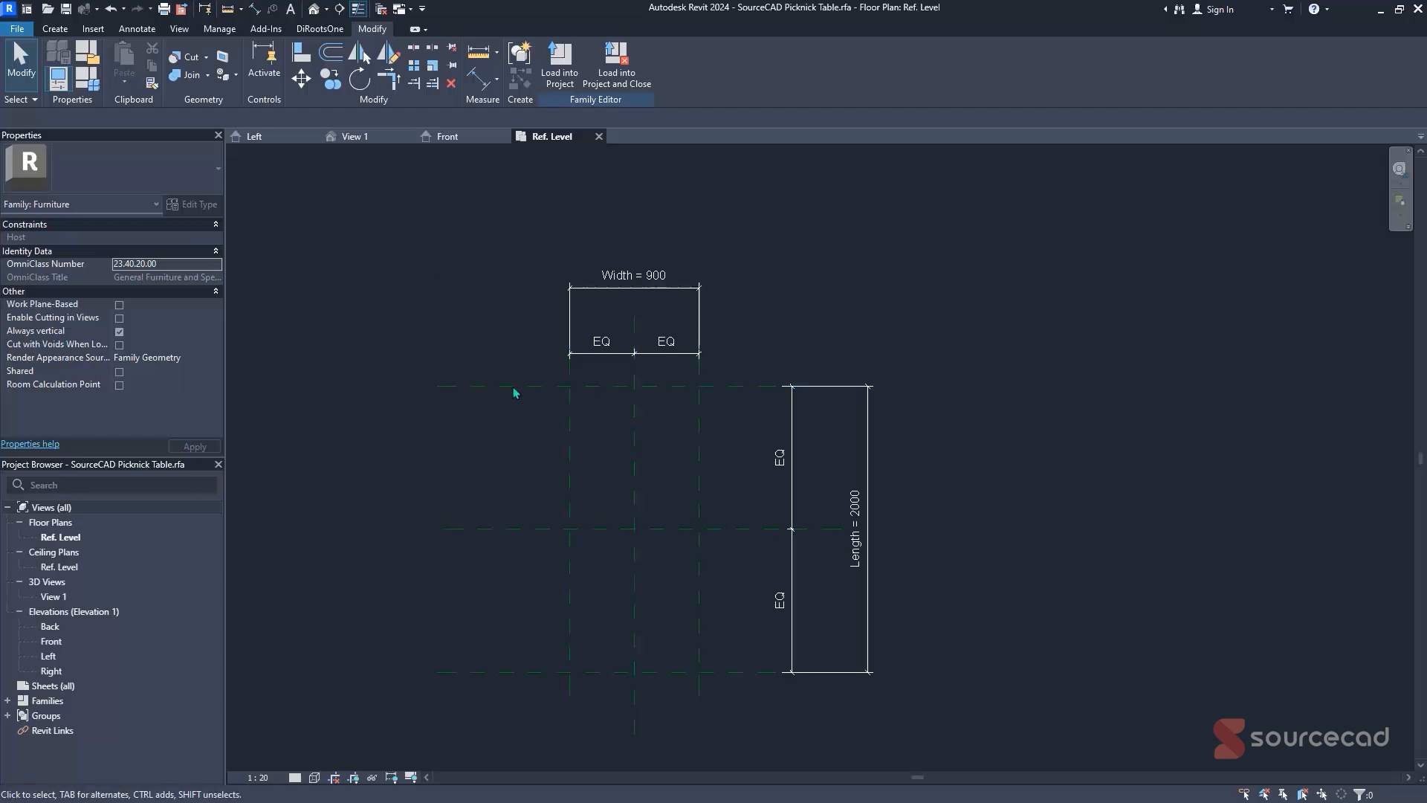
- View the reference planes in the Front elevation and return to the Ref. Level plan
middle_click_drag(718, 441, 766, 404)
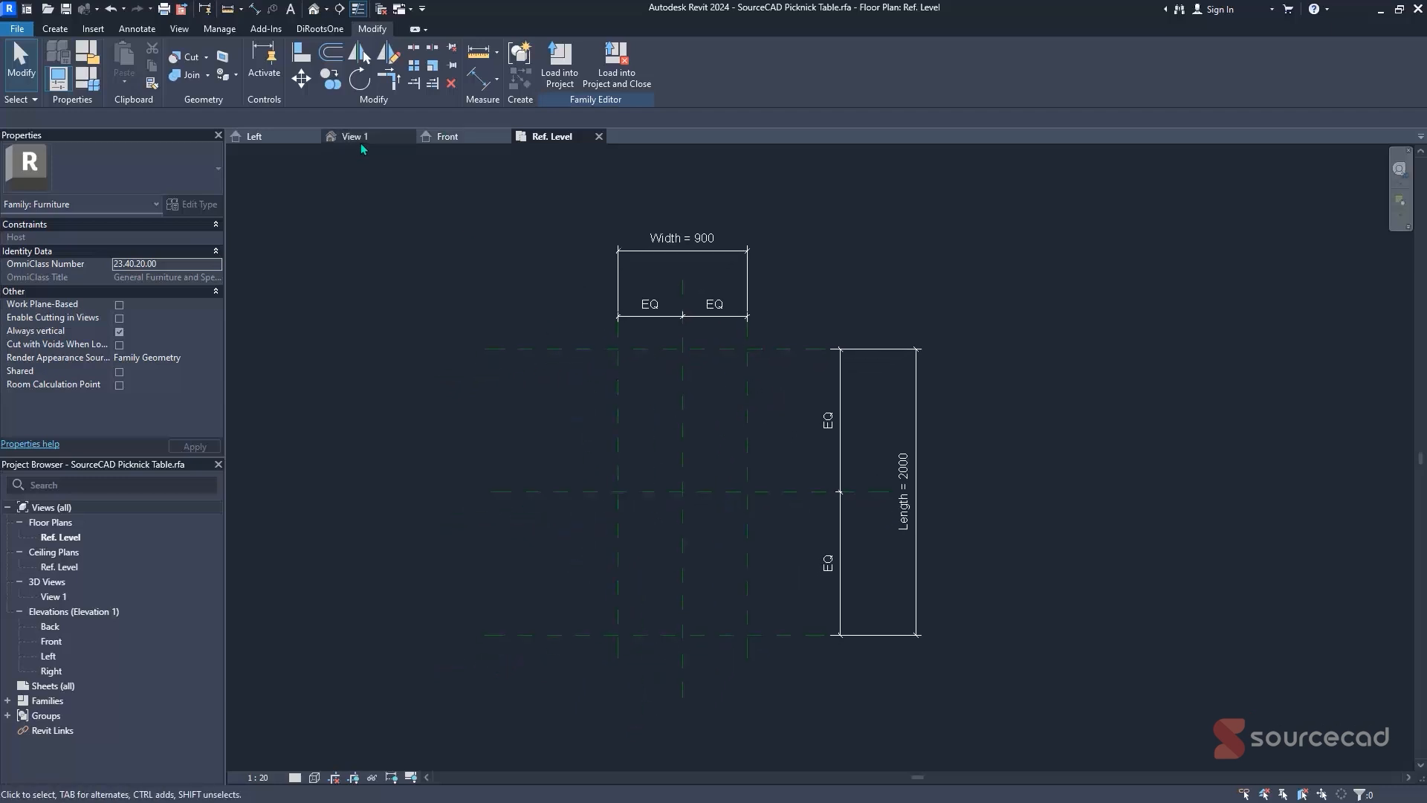
left_click(446, 138)
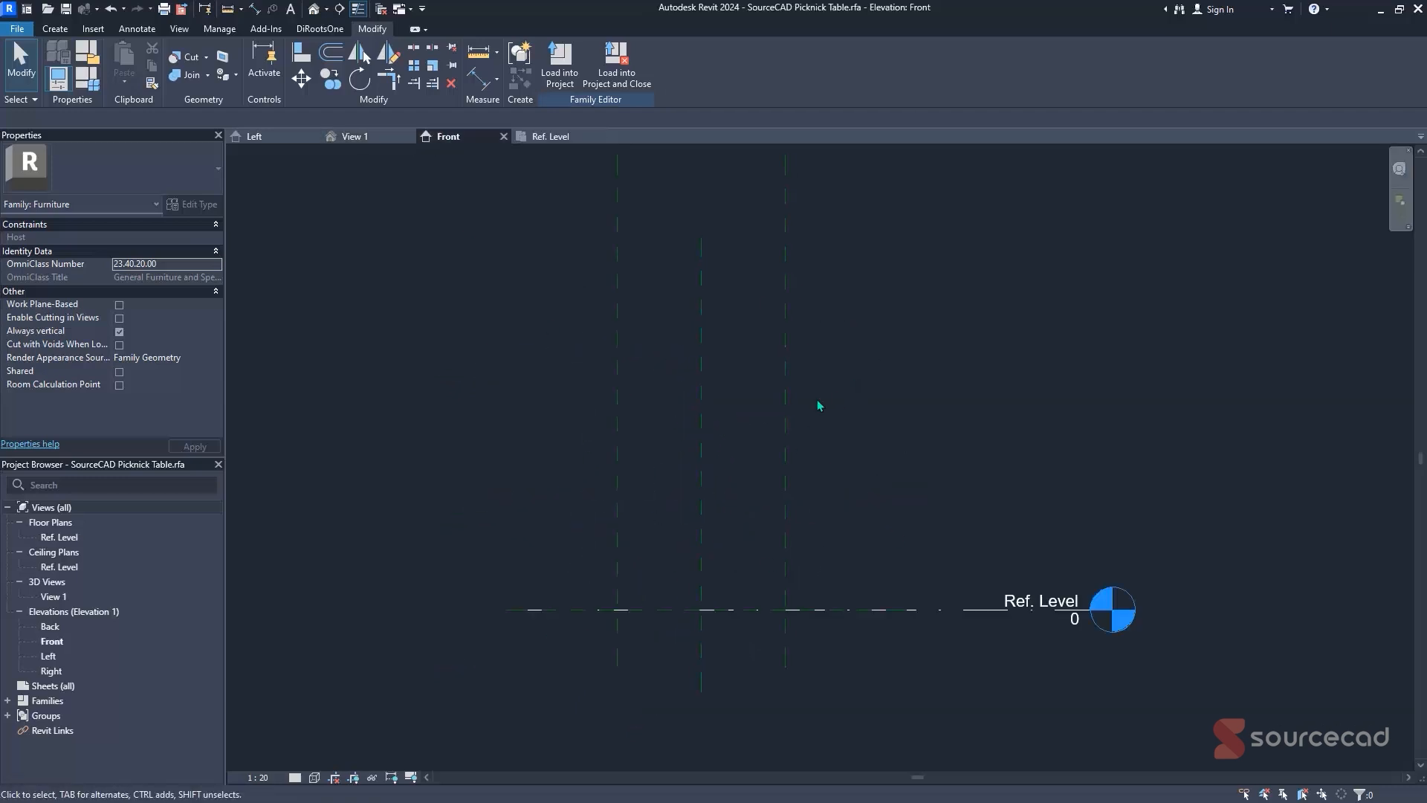
left_click(577, 139)
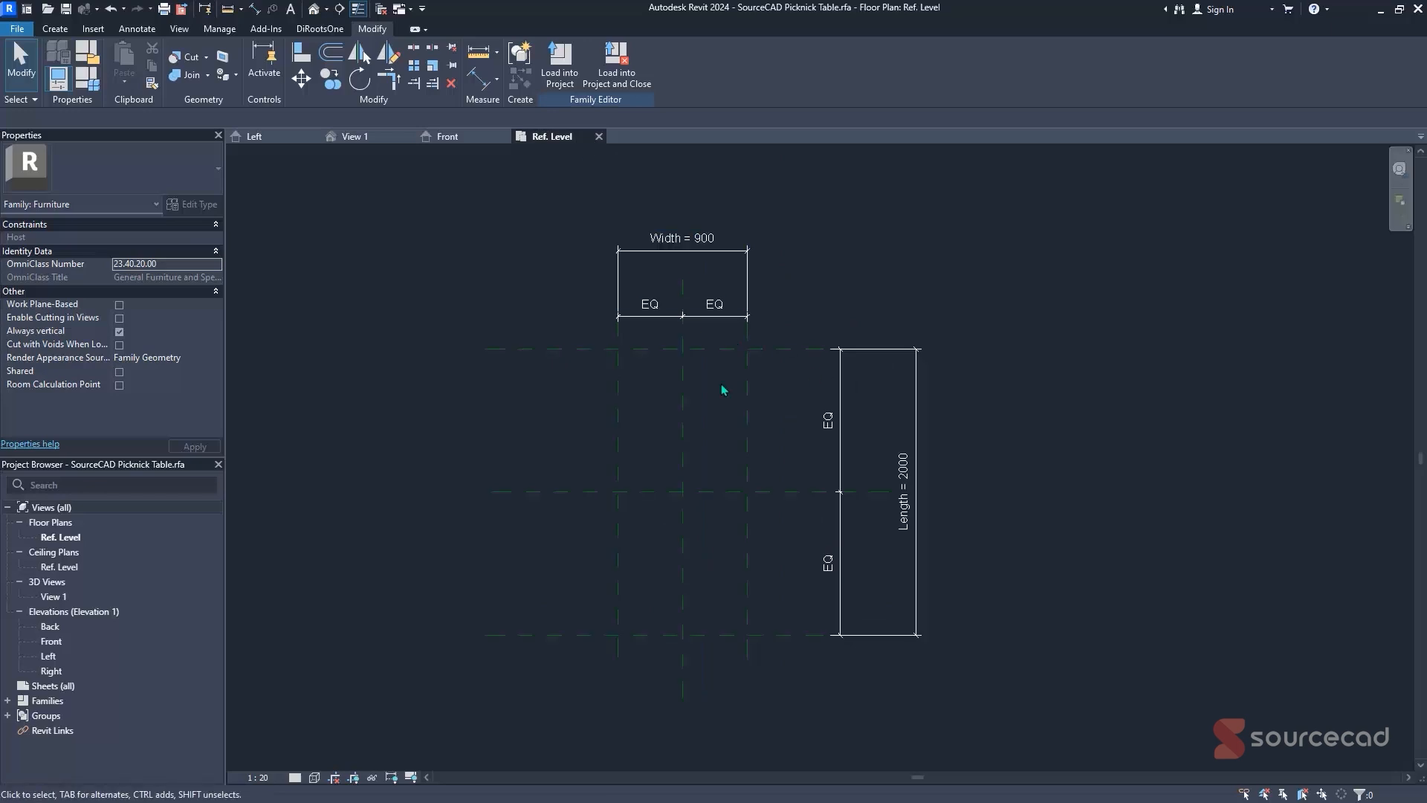
- In the Front elevation, place a reference plane offset 700 below the Ref. Level by picking the level line
left_click(463, 137)
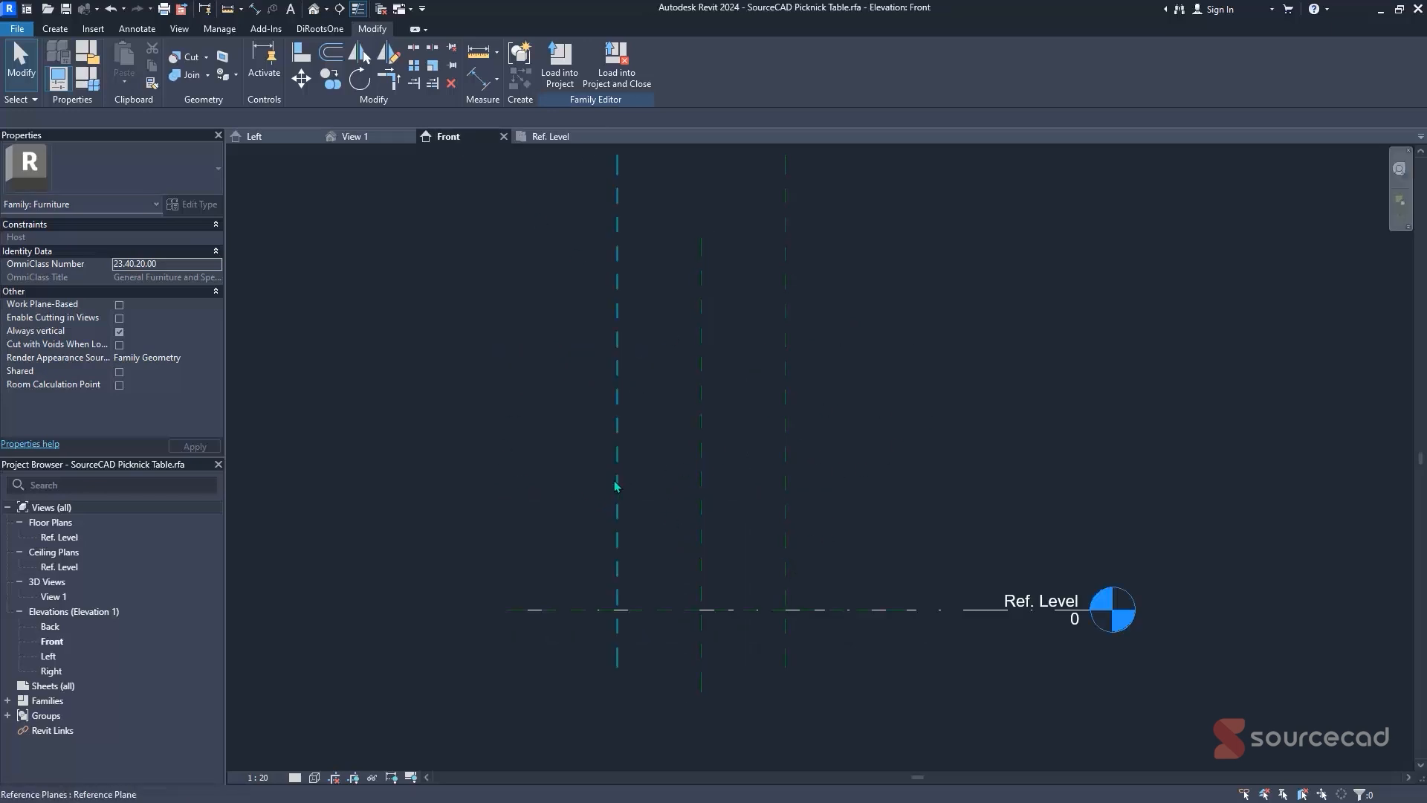
scroll(833, 476, "down", 3)
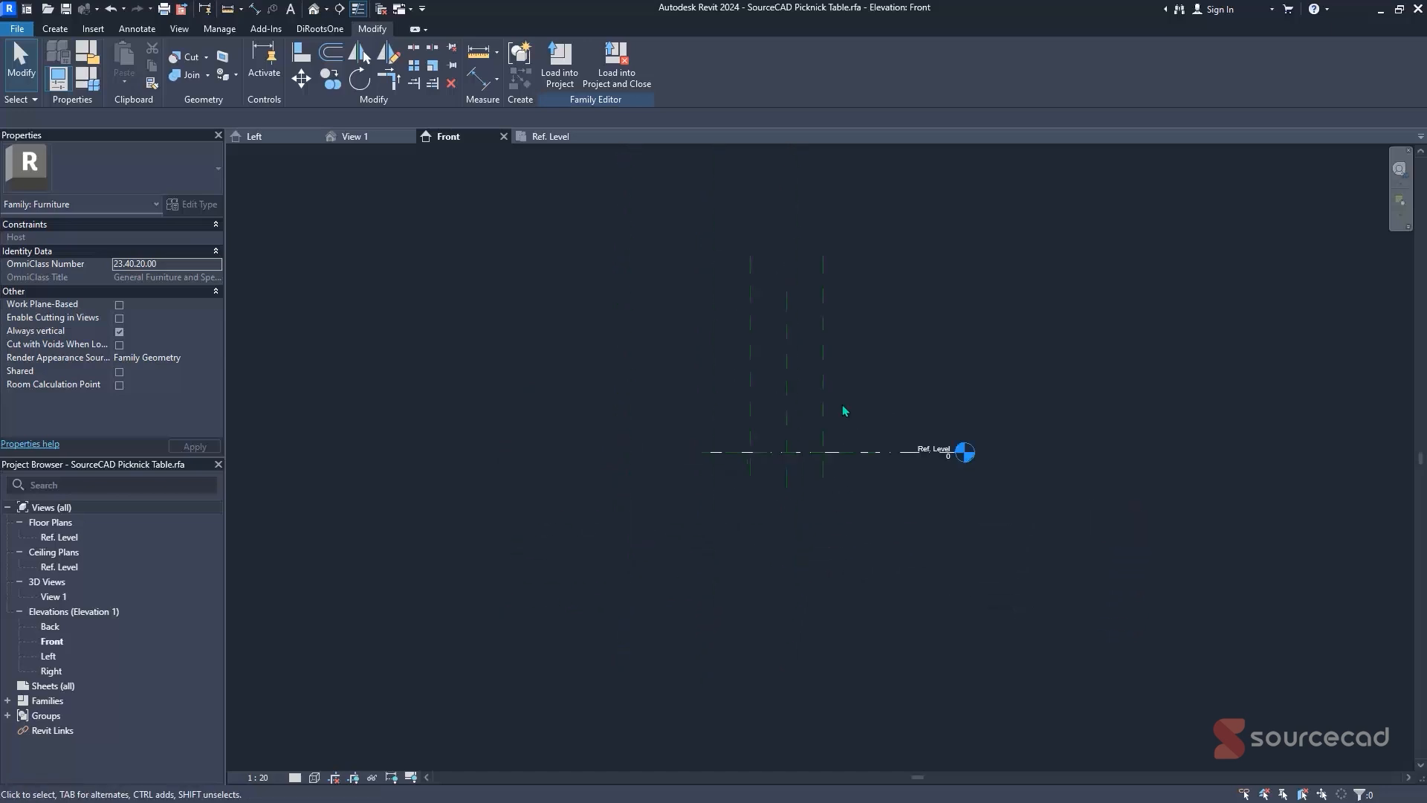
scroll(787, 446, "up", 4)
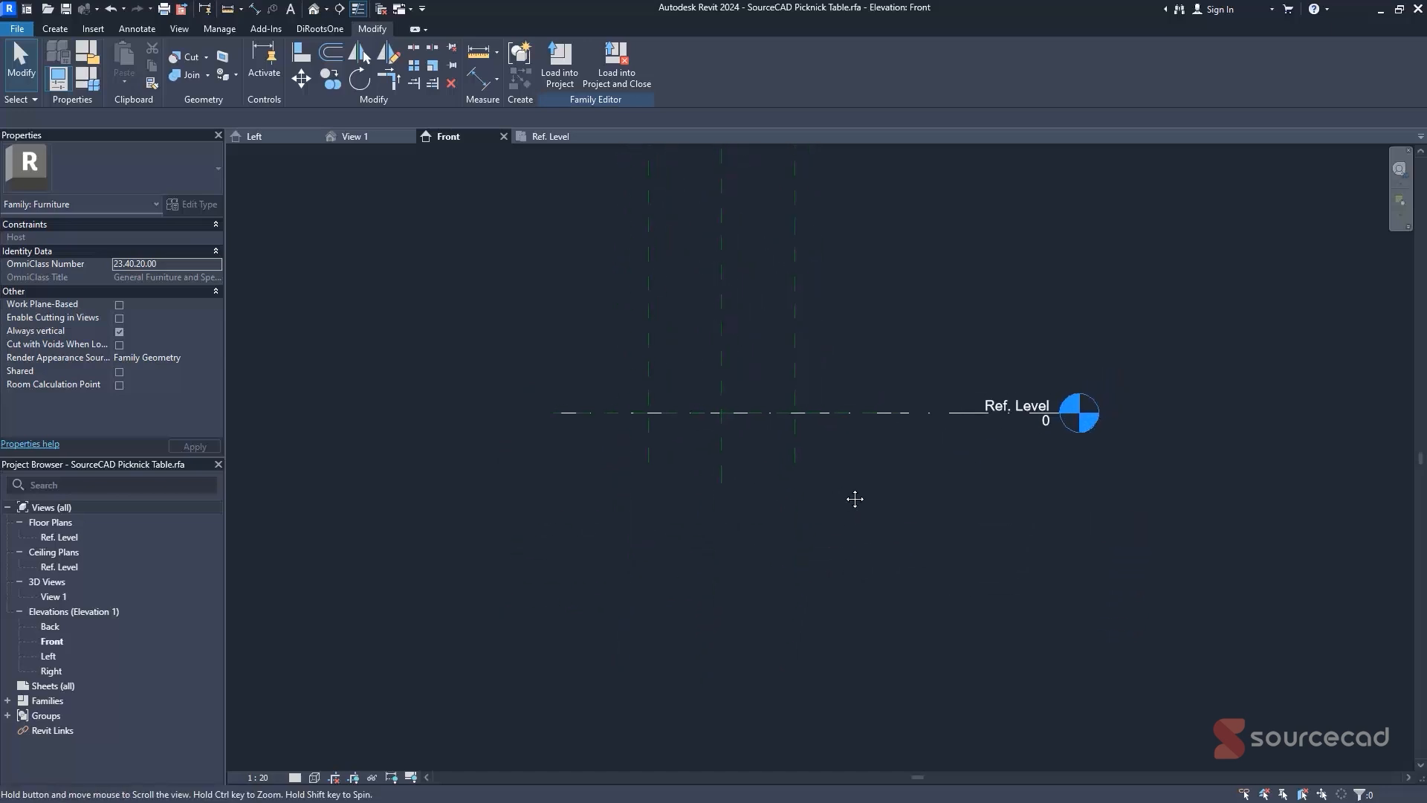
key("r")
key("p")
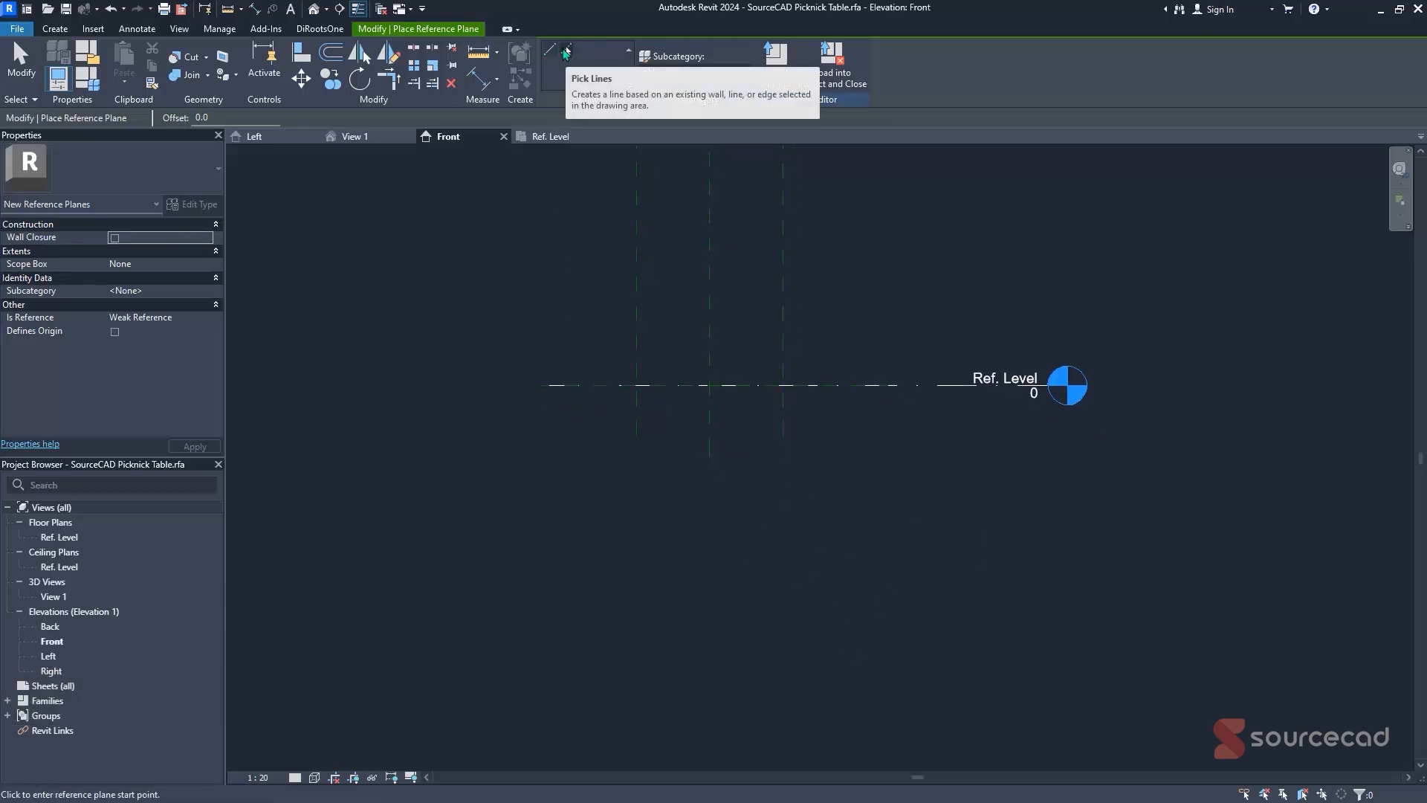
left_click(566, 51)
left_click(198, 118)
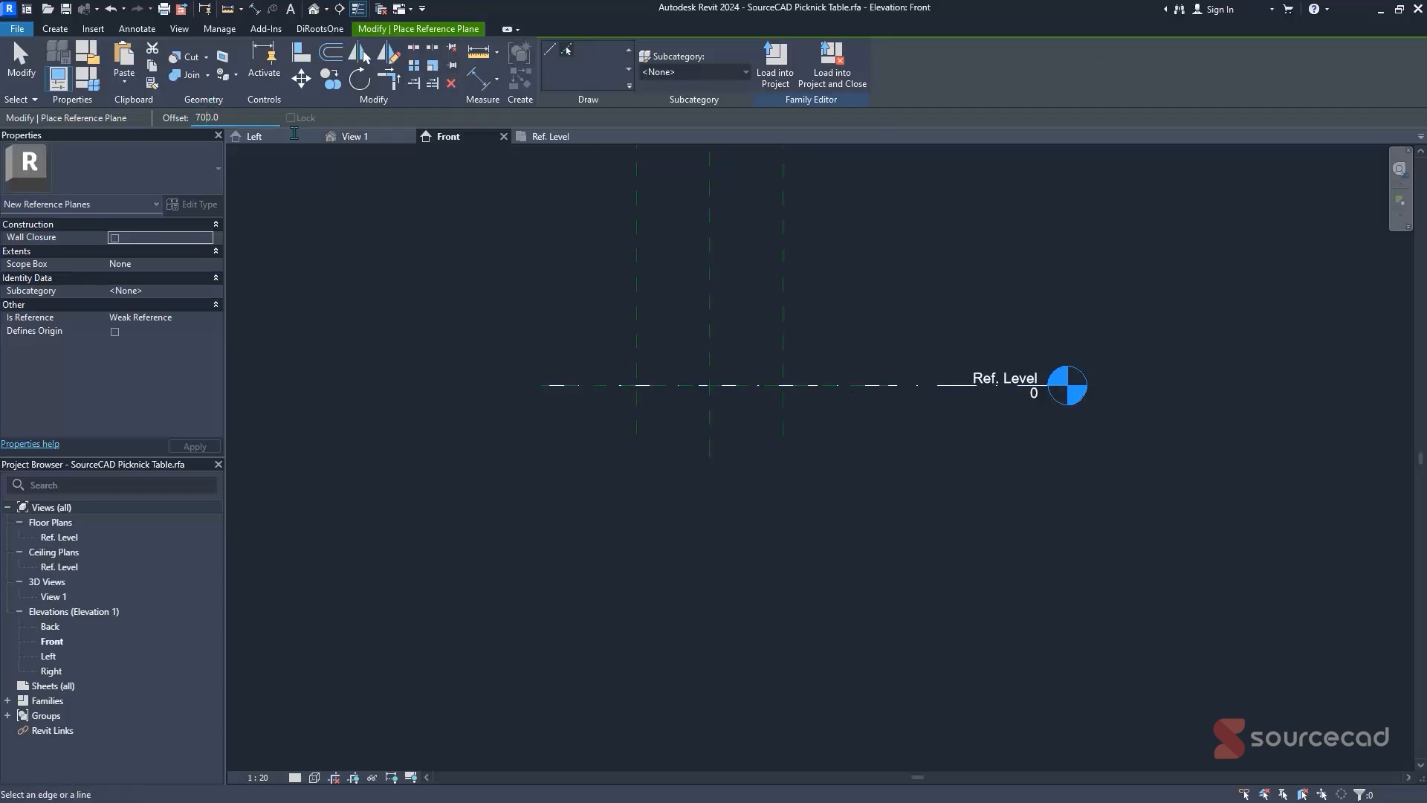
left_click(860, 393)
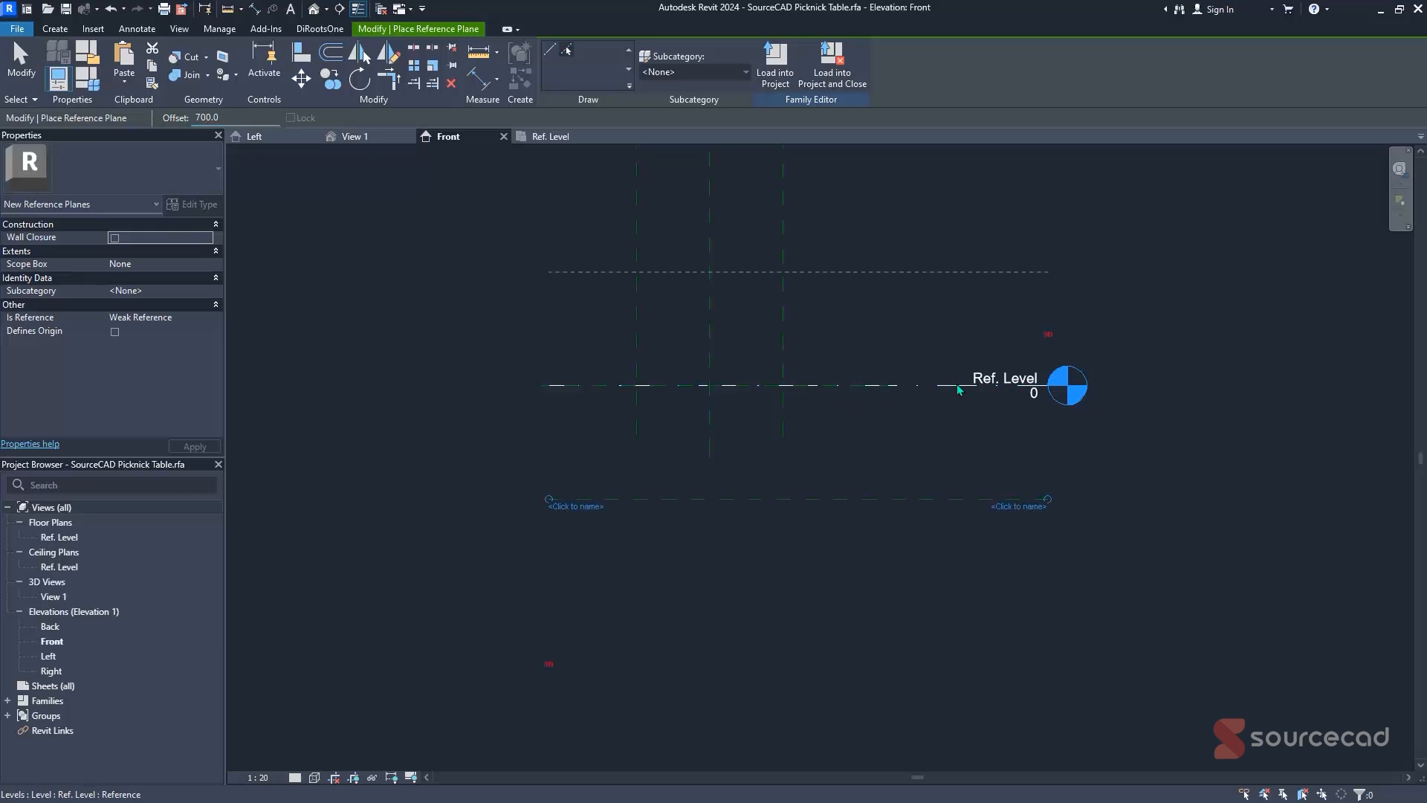
- Name the reference plane below the Ref. Level Height and check its name in the properties
left_click(1014, 513)
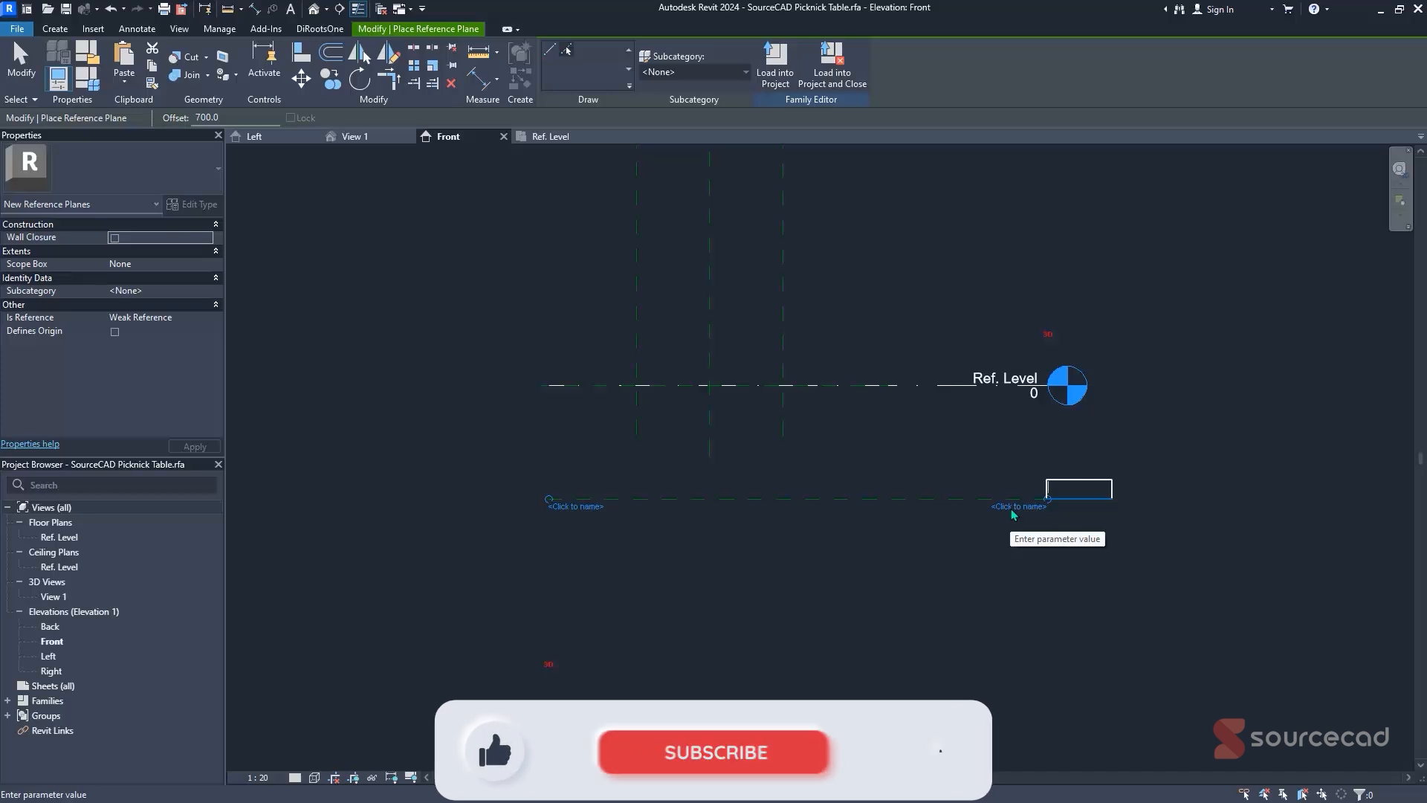
type("Height")
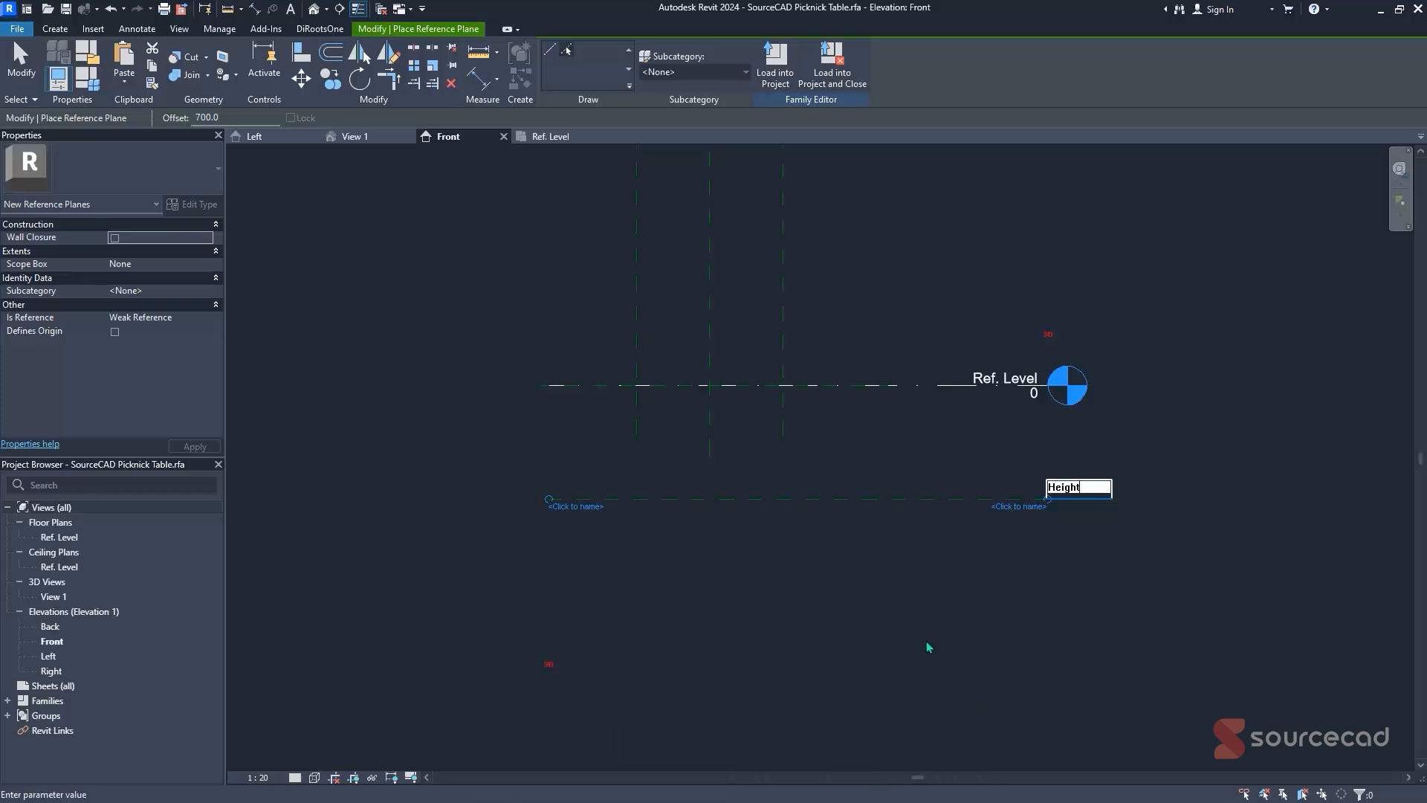
key("Return")
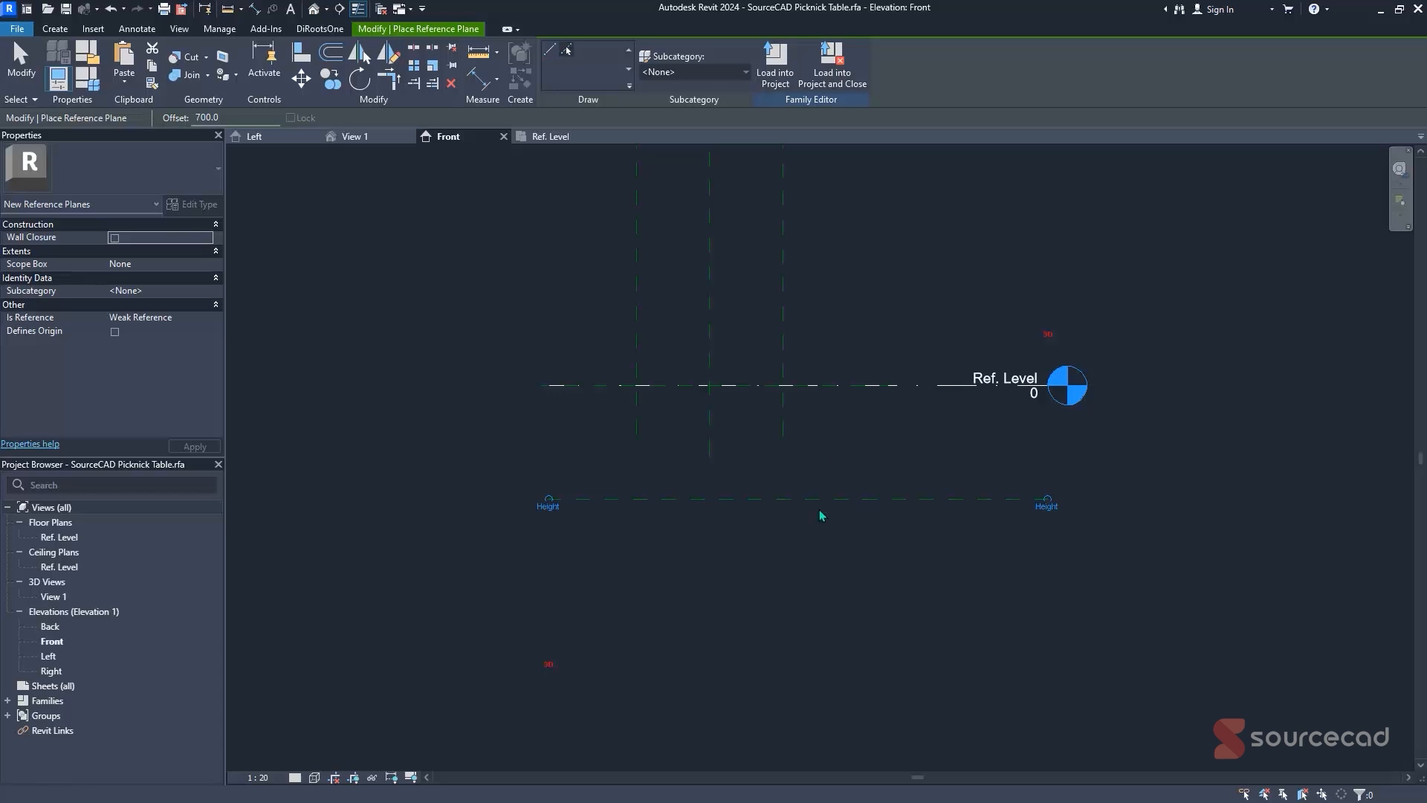
key("Escape")
key("Escape")
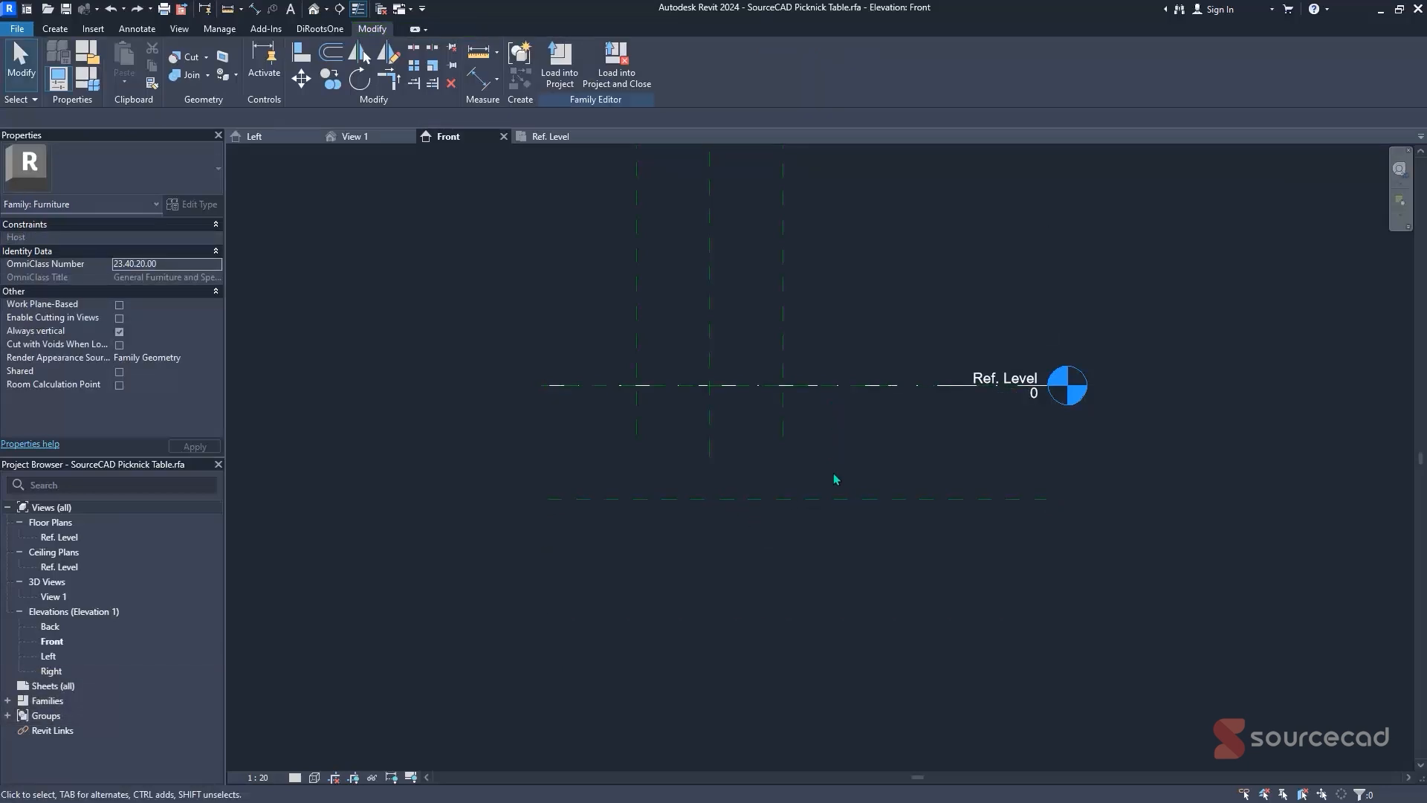
left_click(822, 498)
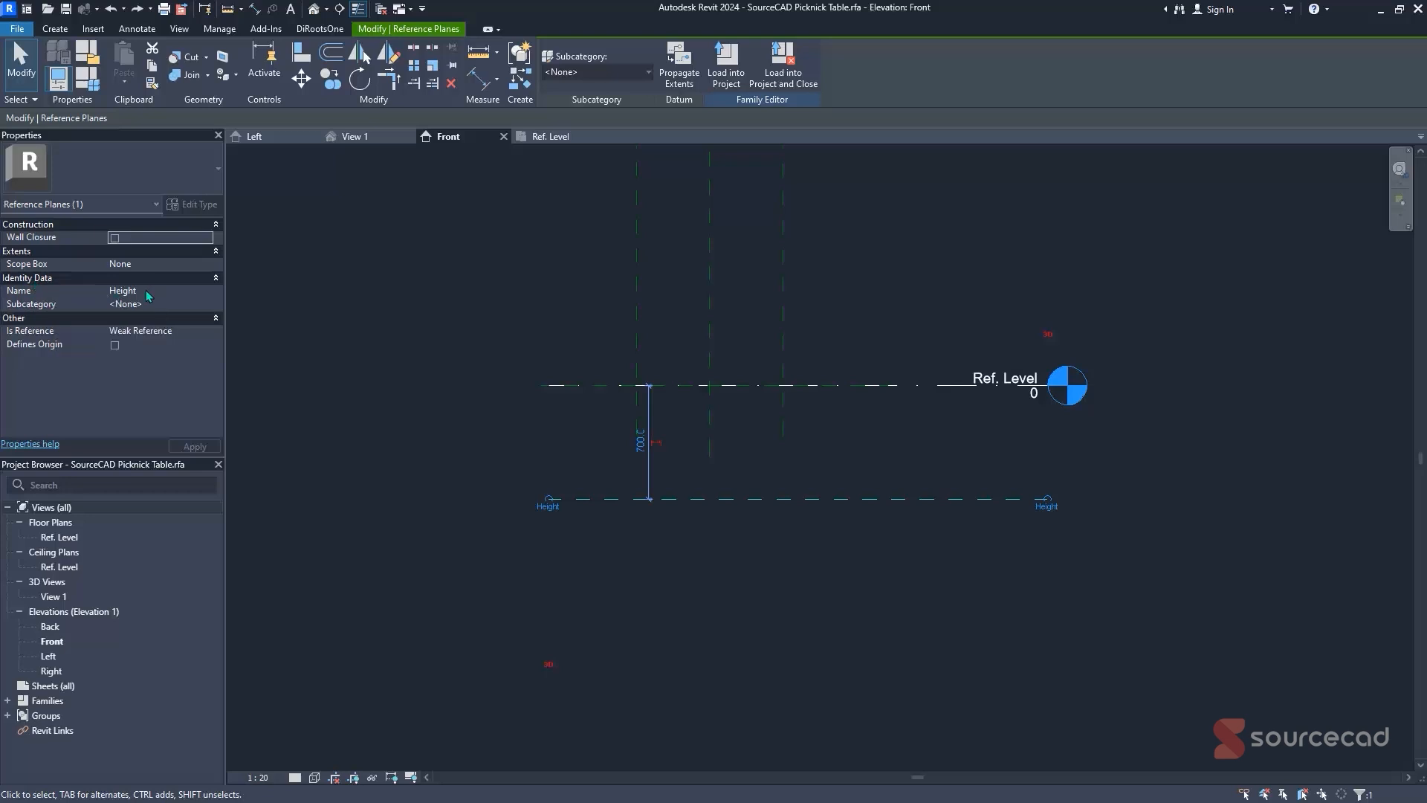
left_click(699, 484)
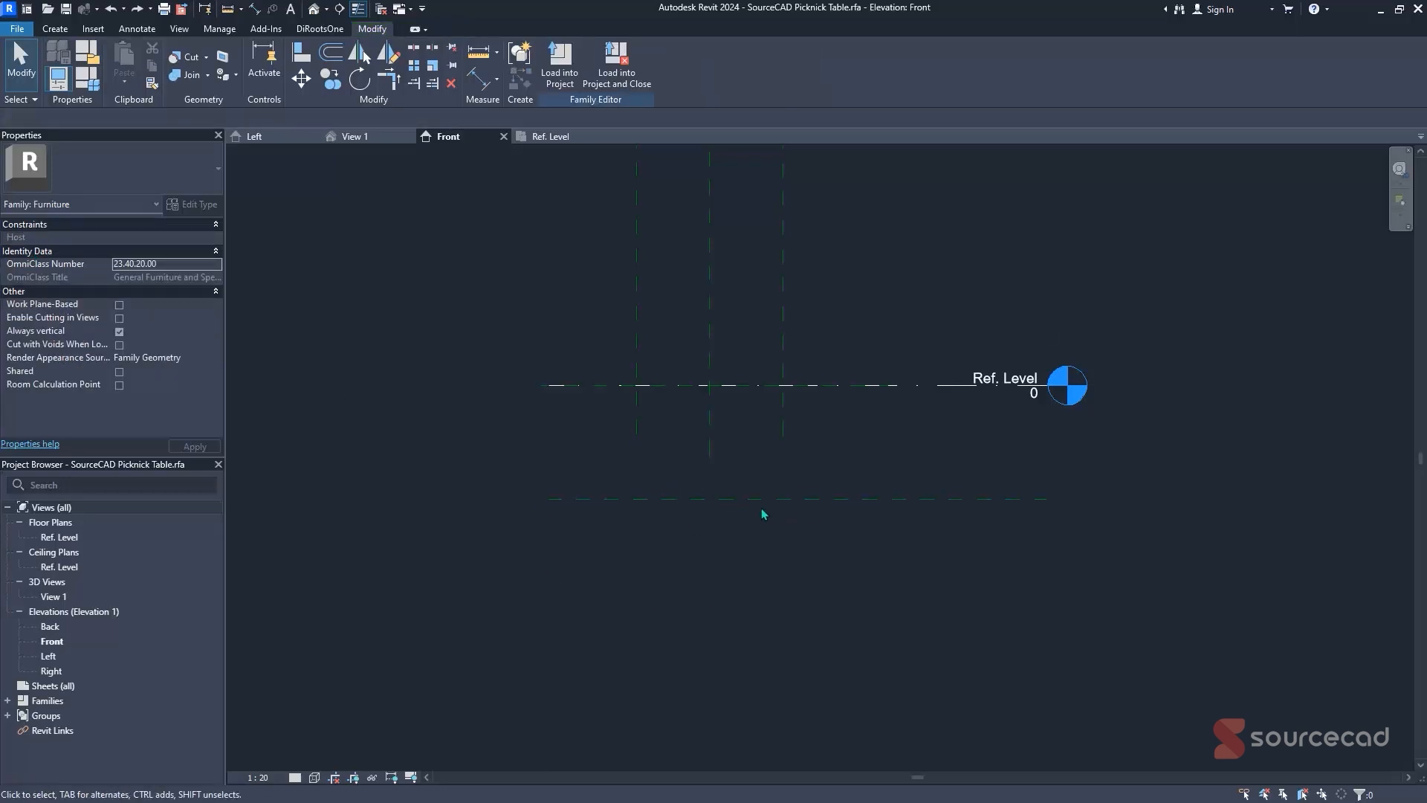
- Start an extrusion in the Ref. Level plan and set its Extrusion End to 40
left_click(554, 140)
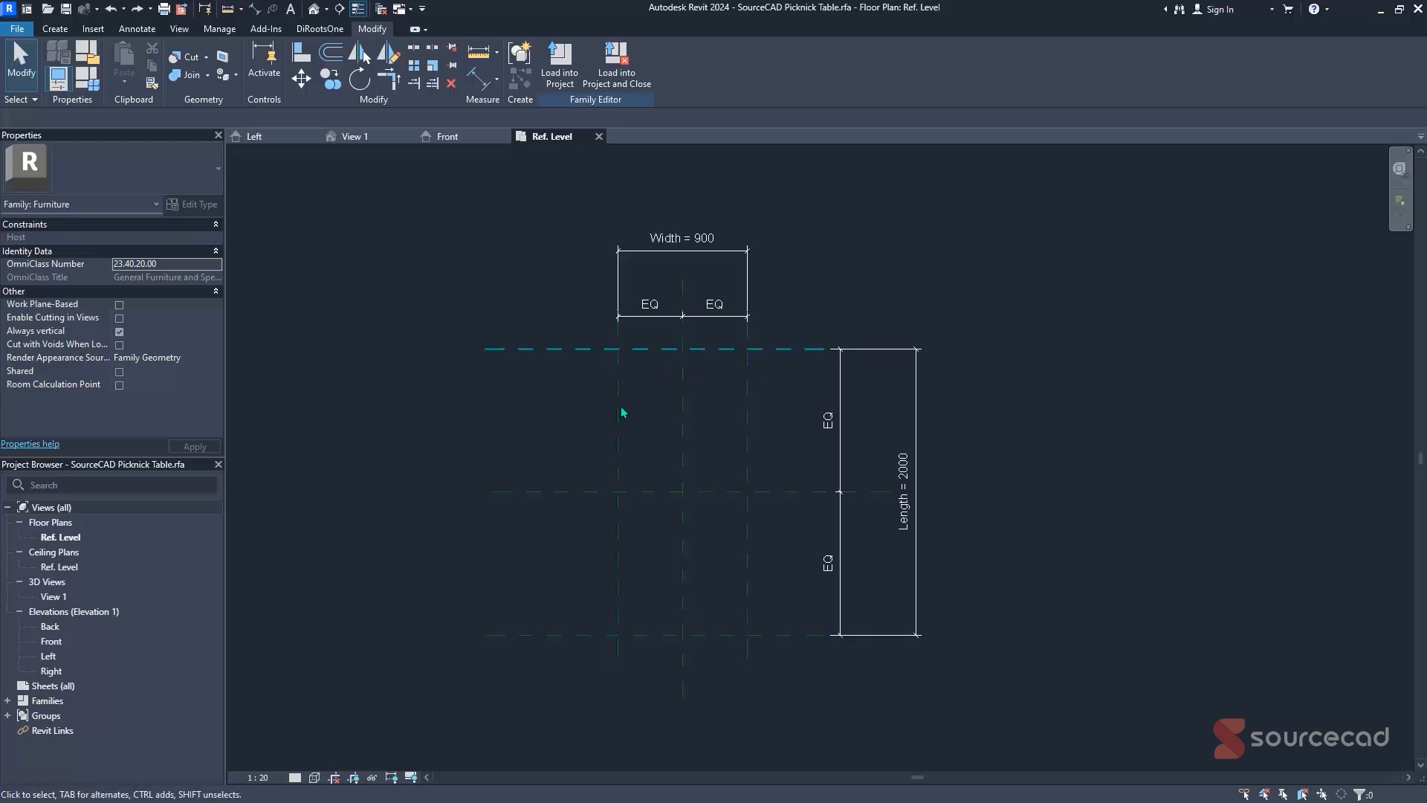
left_click(49, 30)
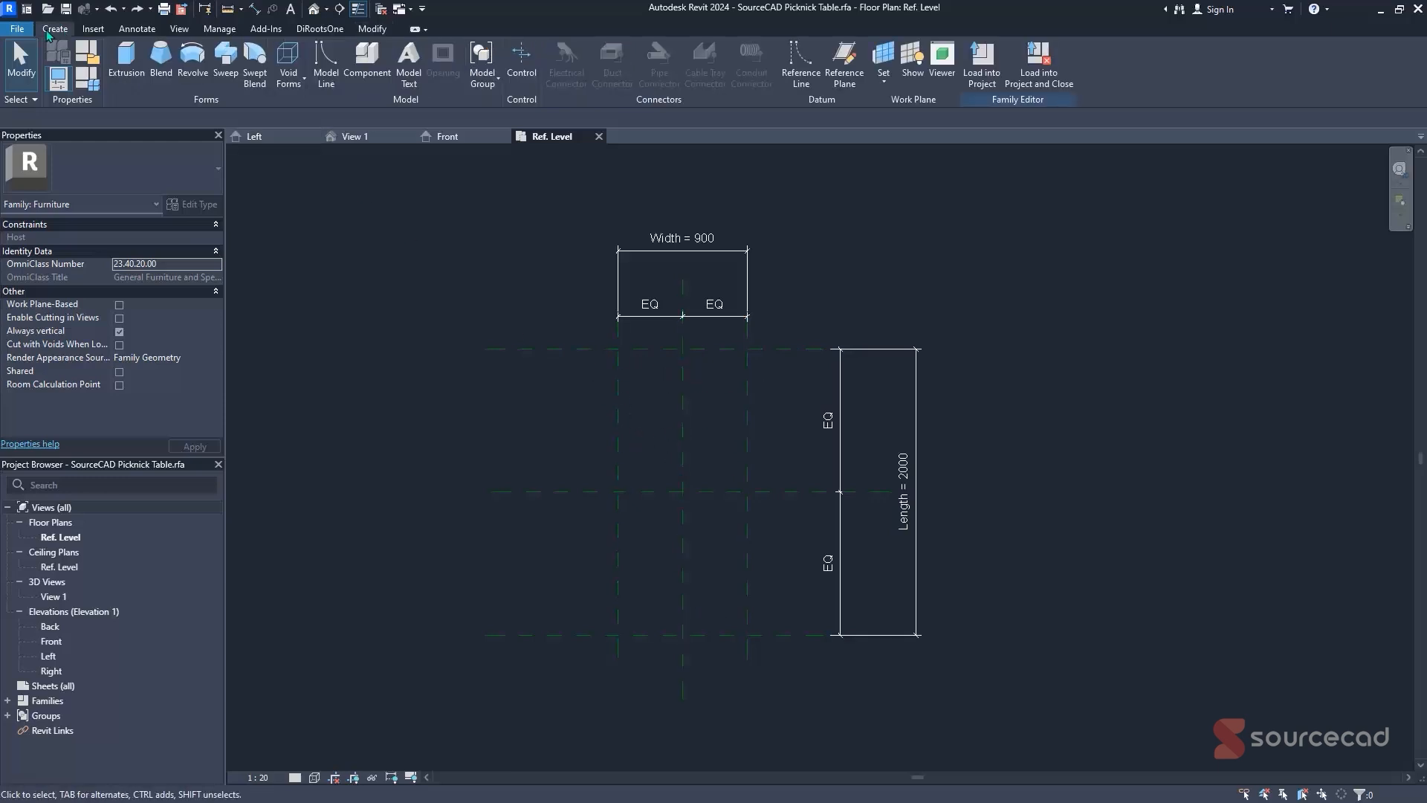
left_click(127, 63)
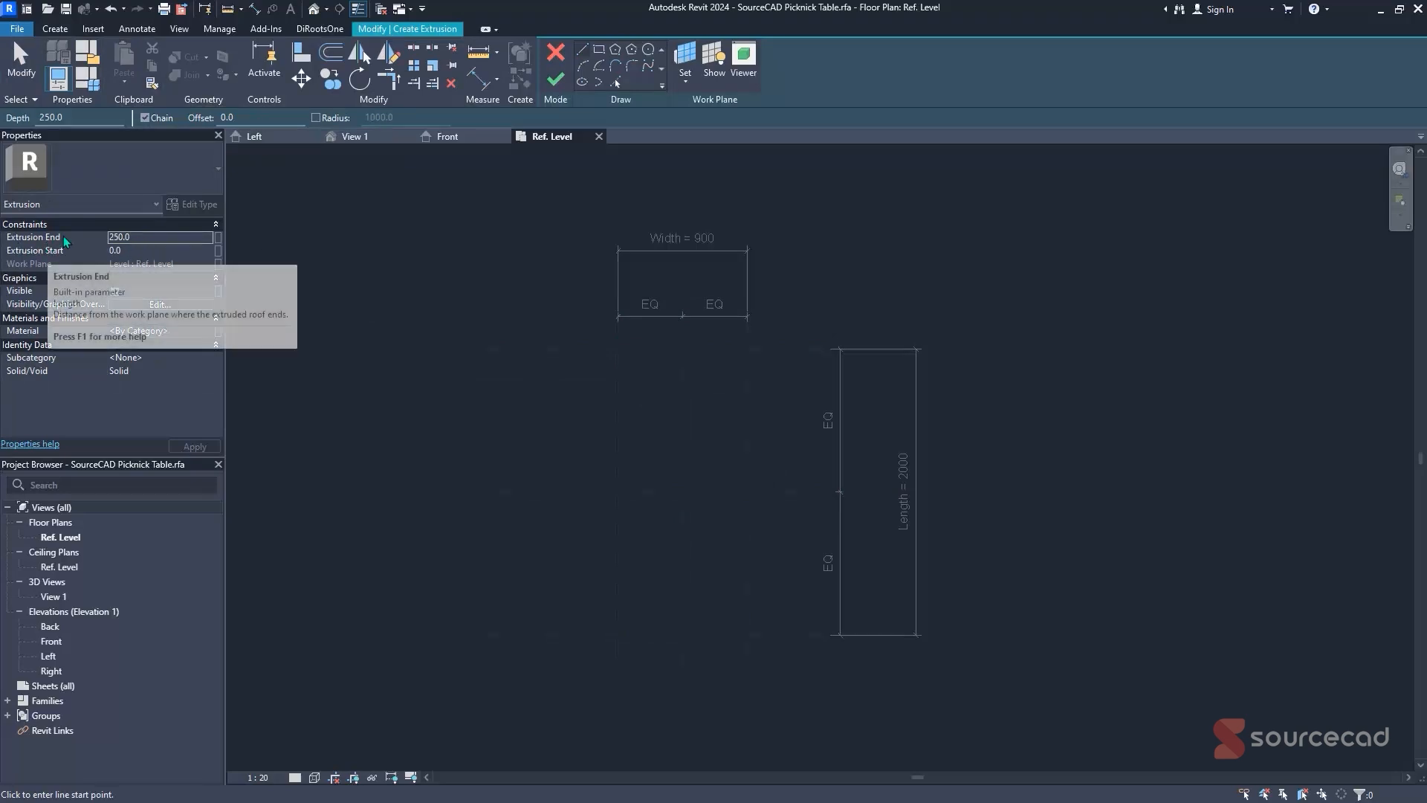
left_click(141, 238)
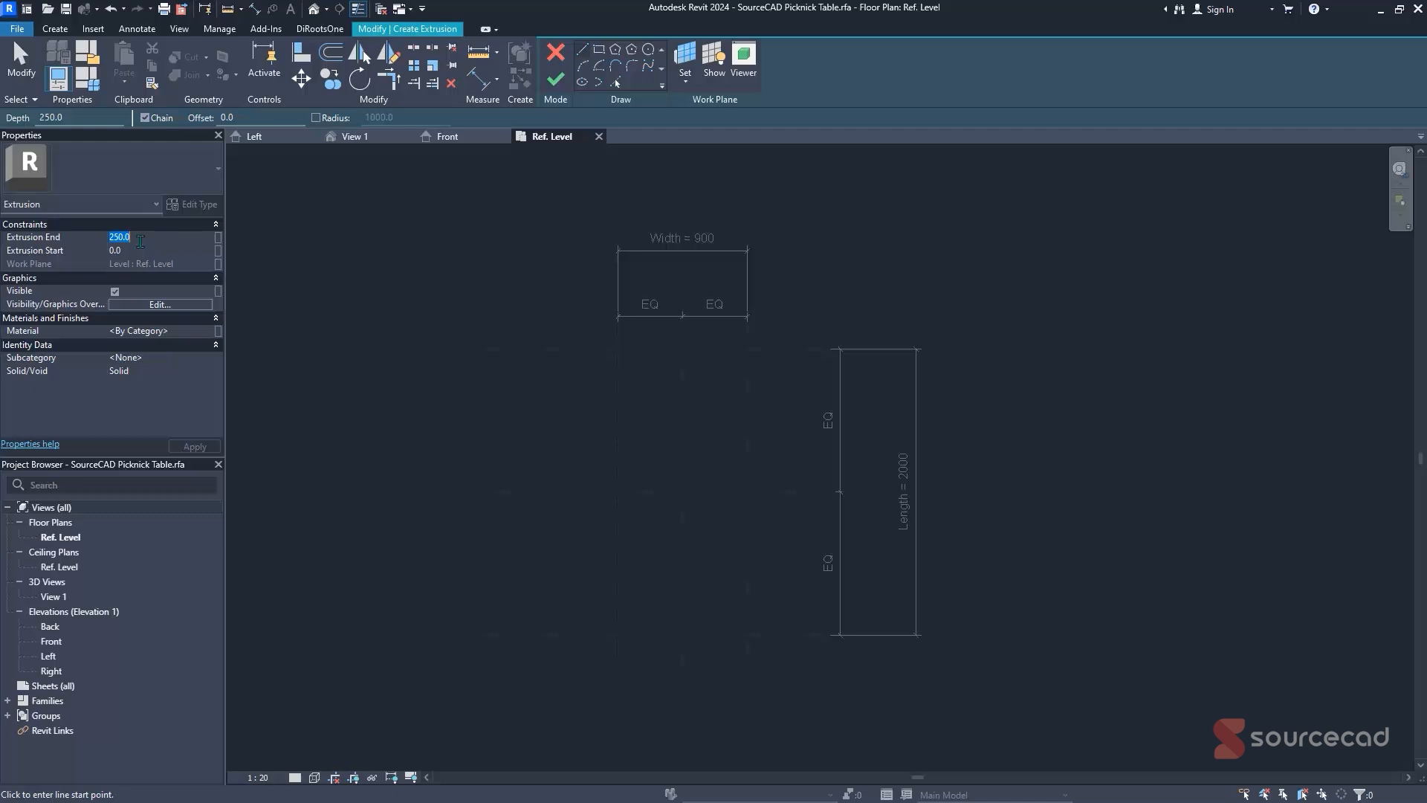
type("40")
key("Return")
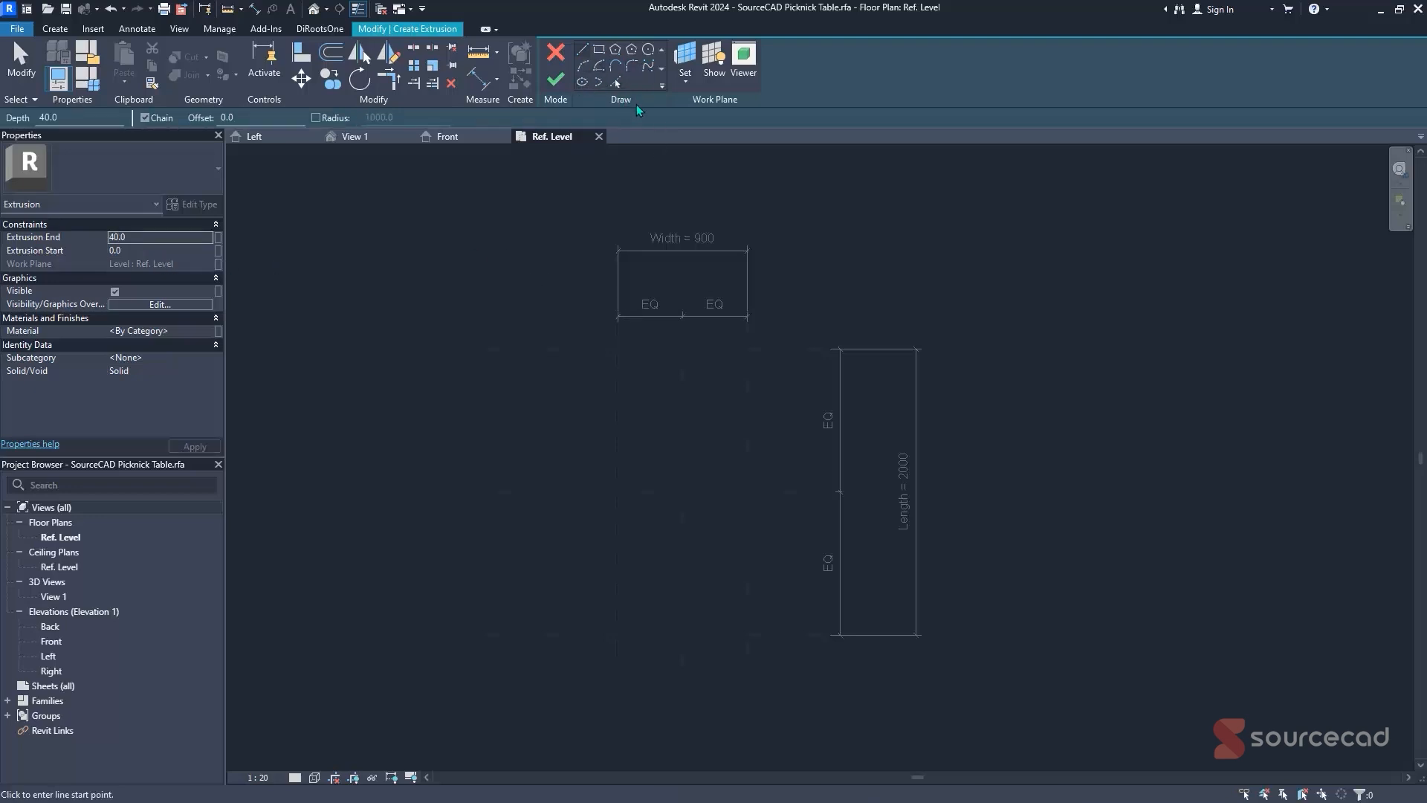
- Sketch a rectangle about 680 by 1820 mm inside the outer Width and Length reference planes as the extrusion profile
left_click(600, 55)
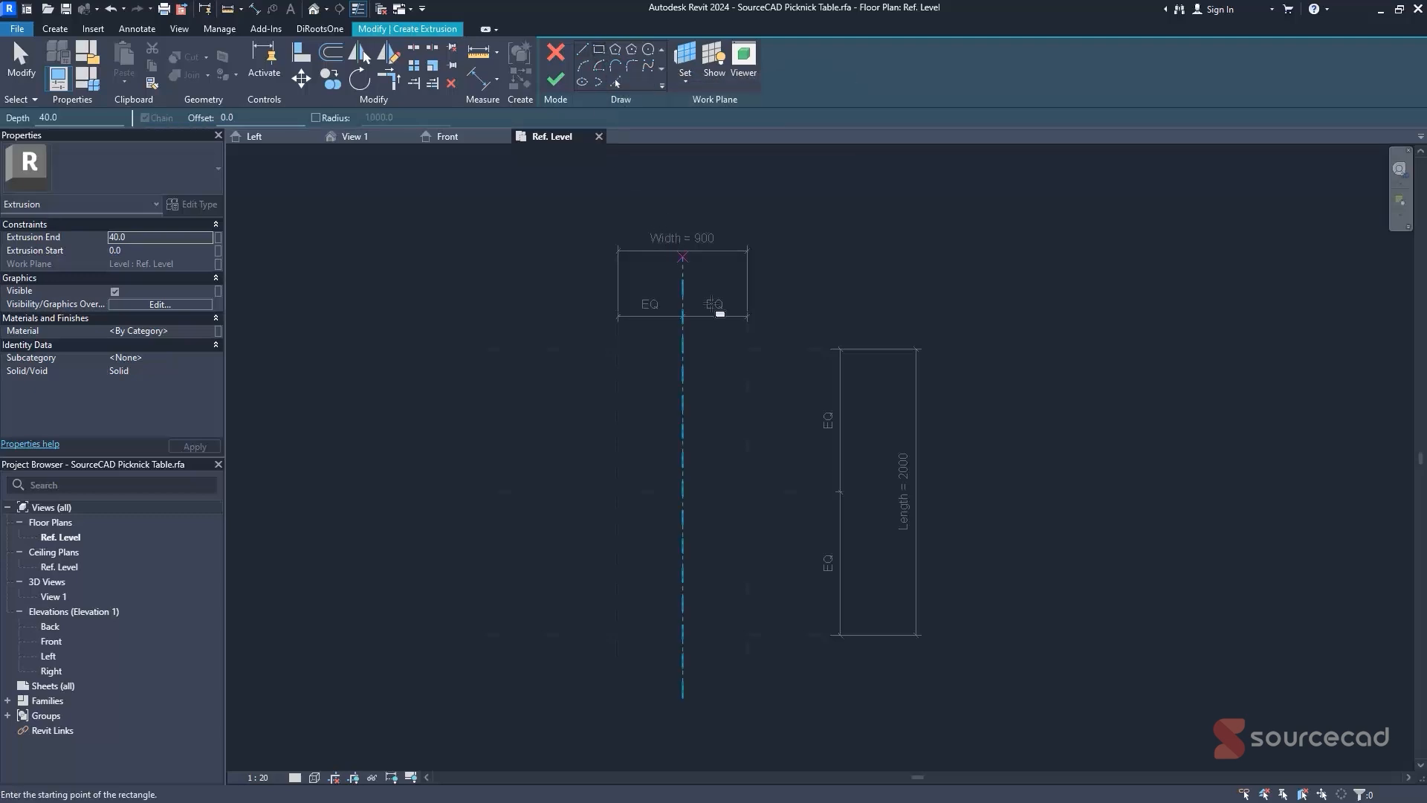
scroll(709, 391, "up", 1)
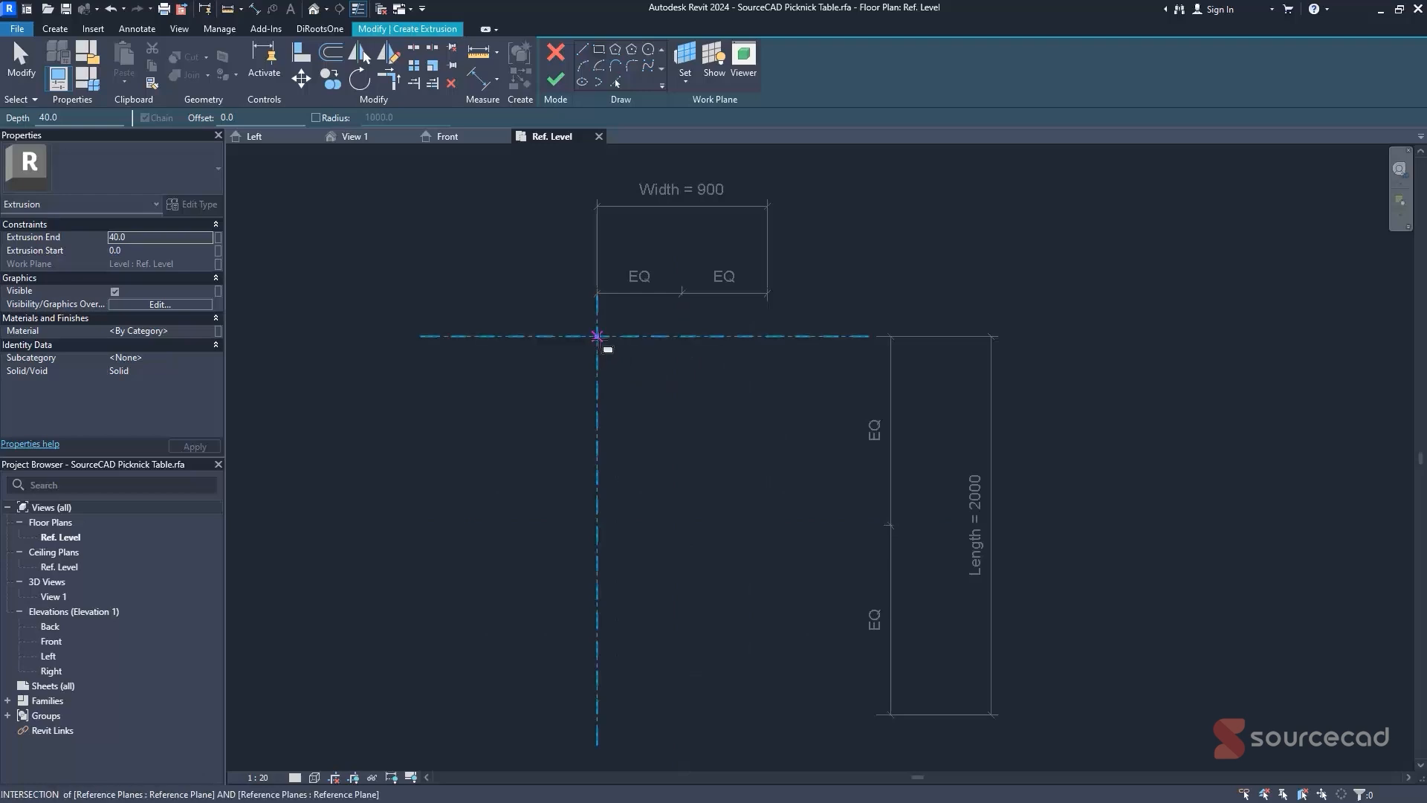
scroll(597, 336, "up", 3)
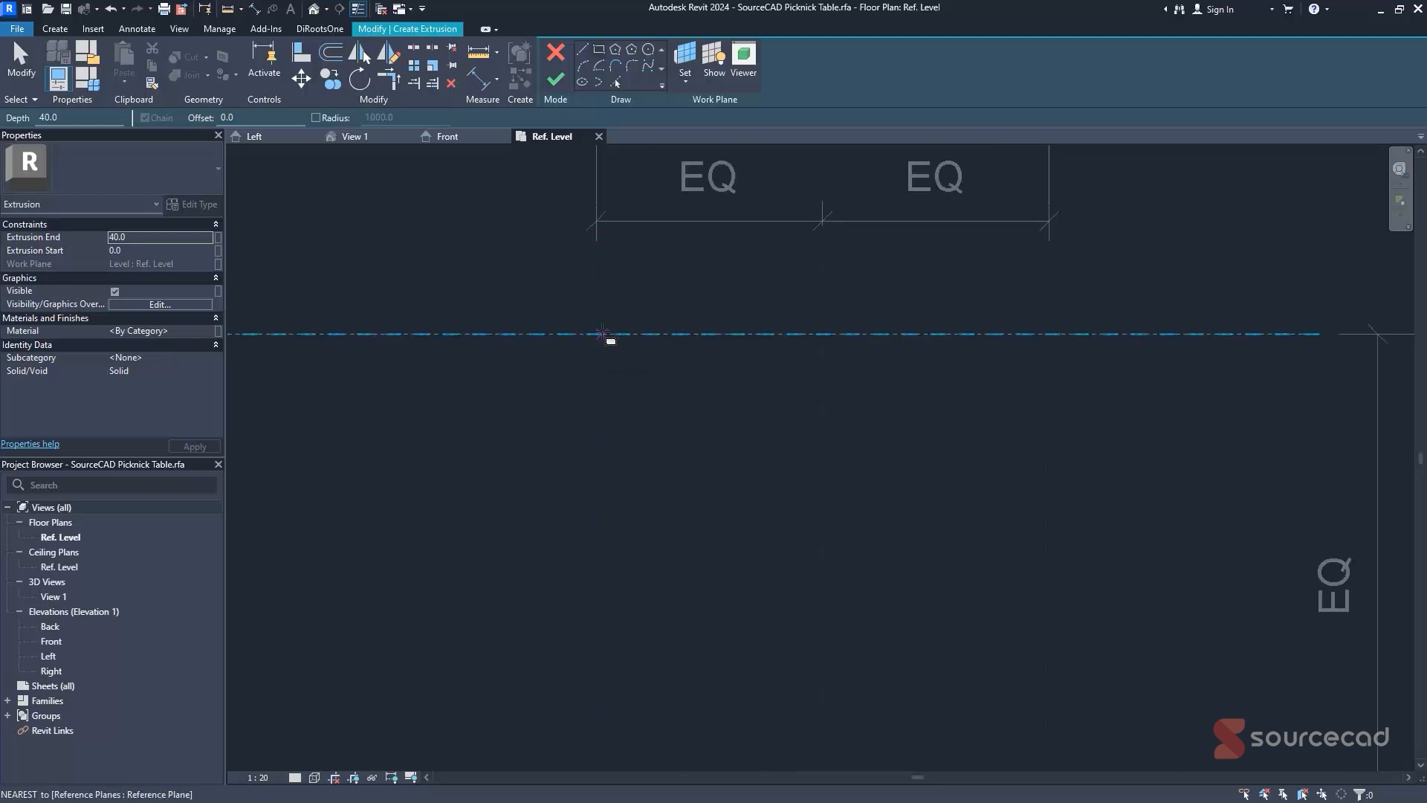
scroll(615, 349, "down", 2)
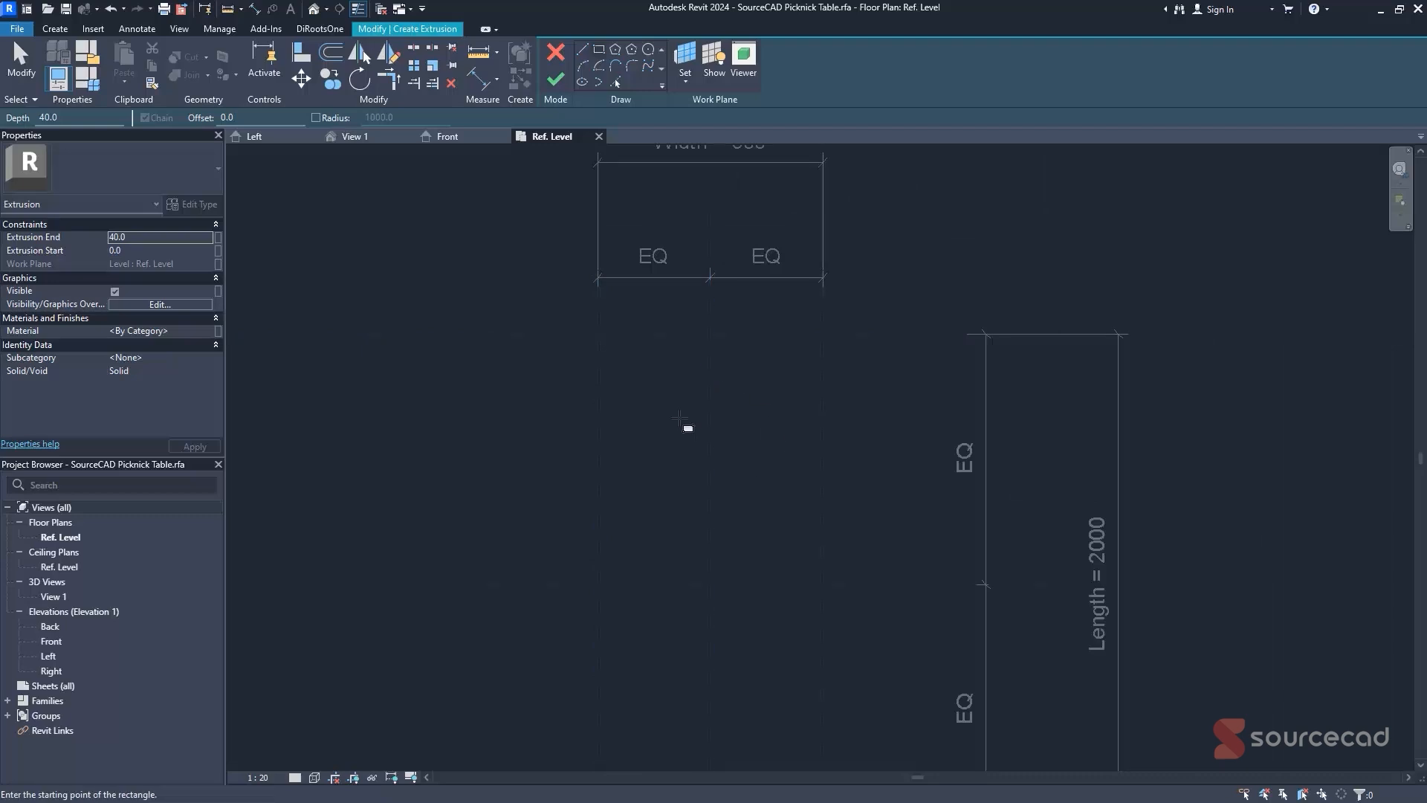
middle_click_drag(699, 405, 672, 385)
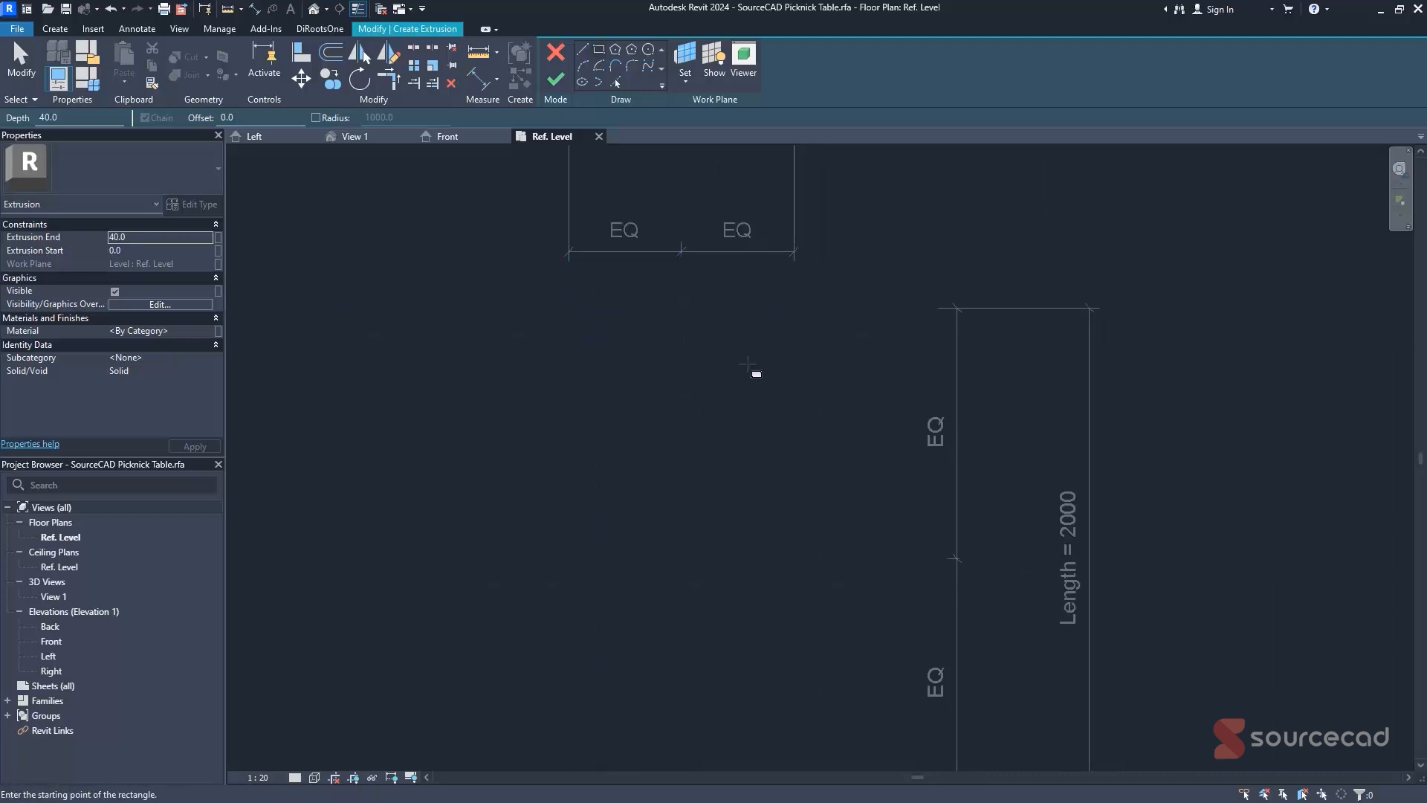
left_click(595, 331)
scroll(736, 470, "down", 1)
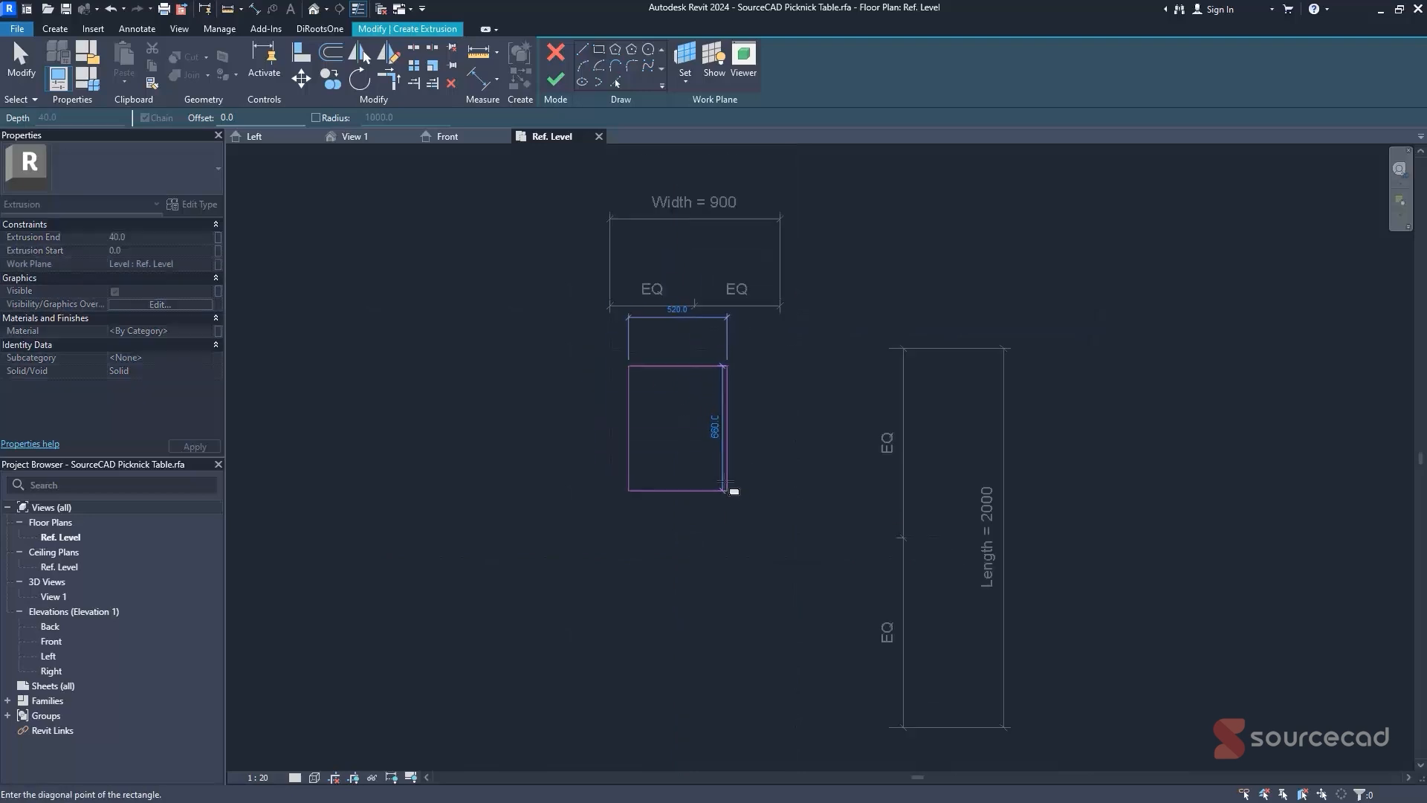
middle_click_drag(725, 489, 725, 362)
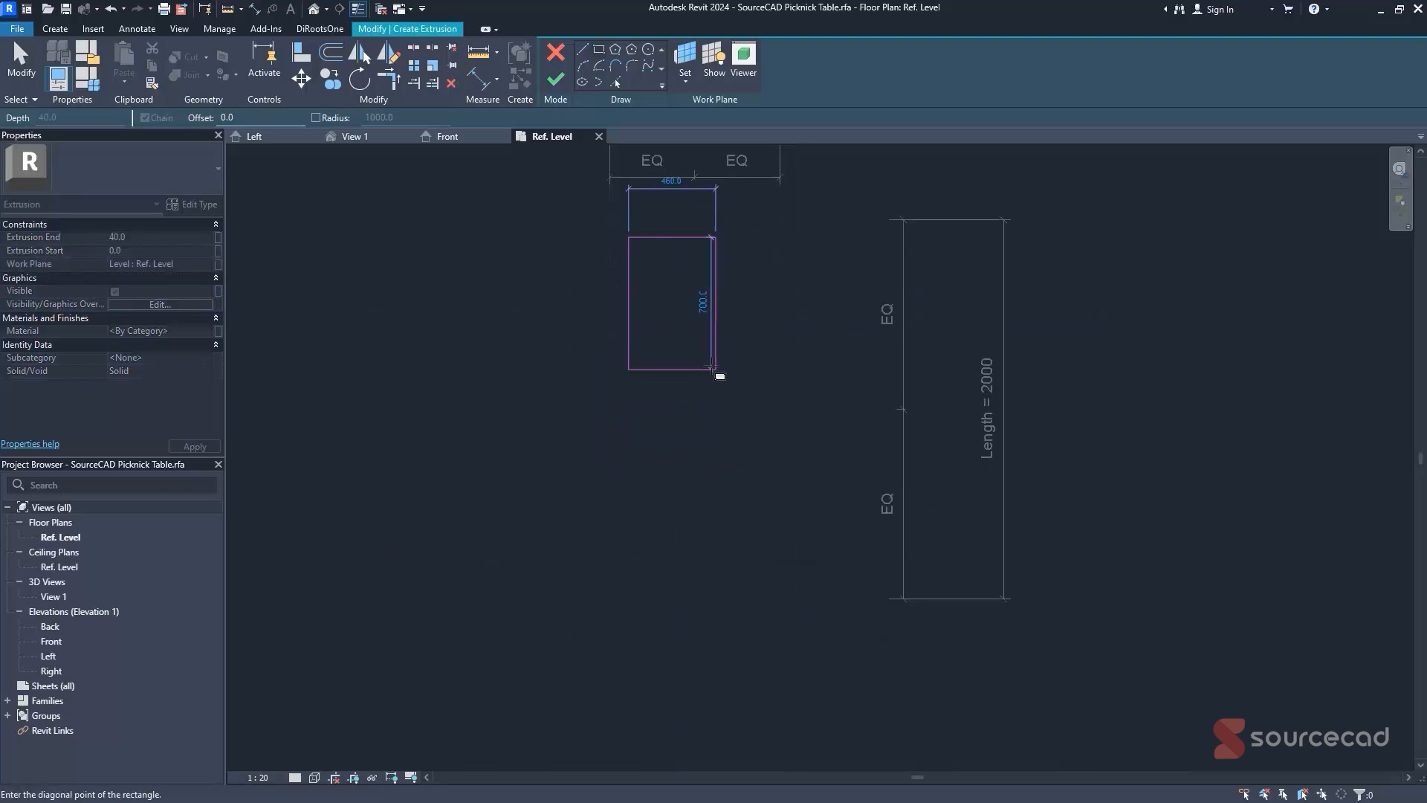
left_click(757, 581)
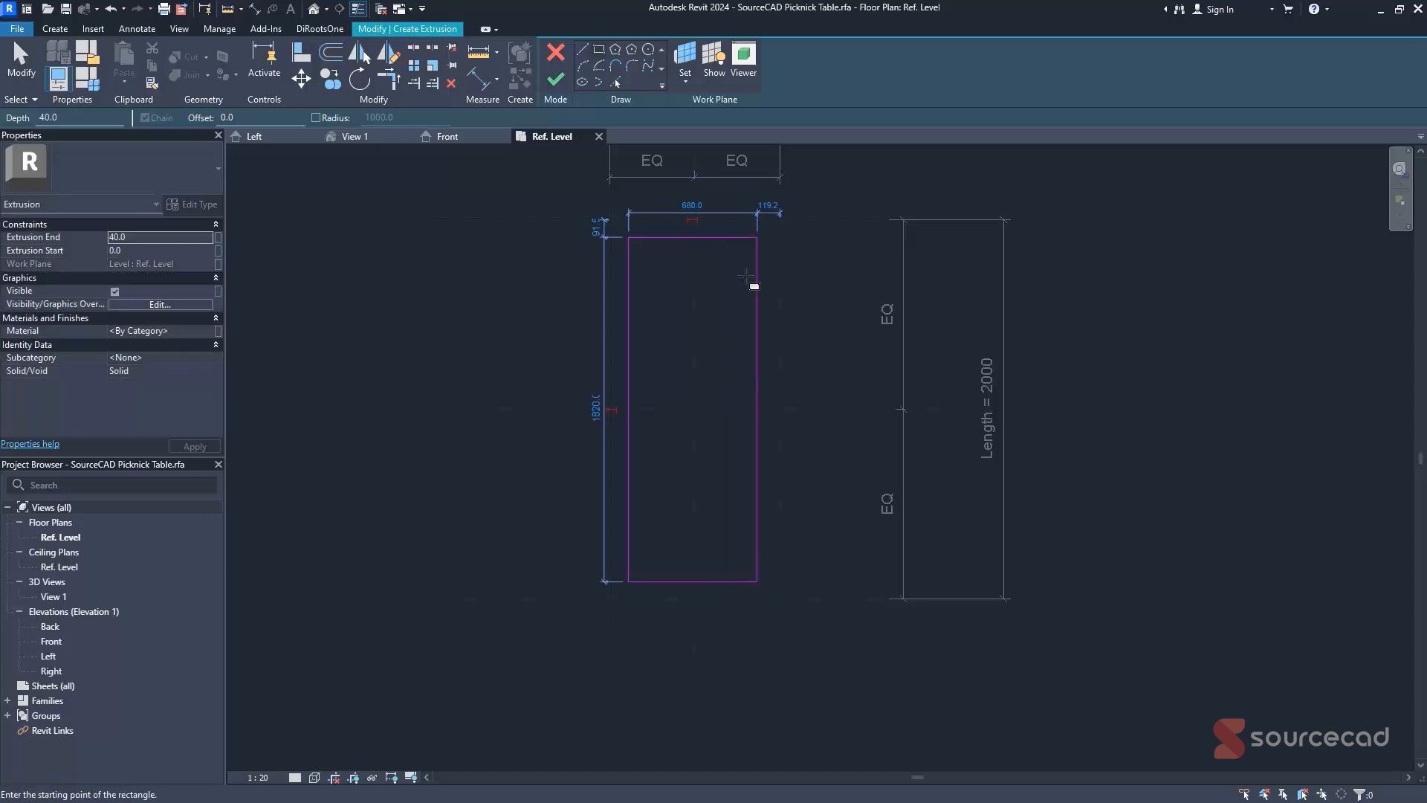
key("Escape")
key("Escape")
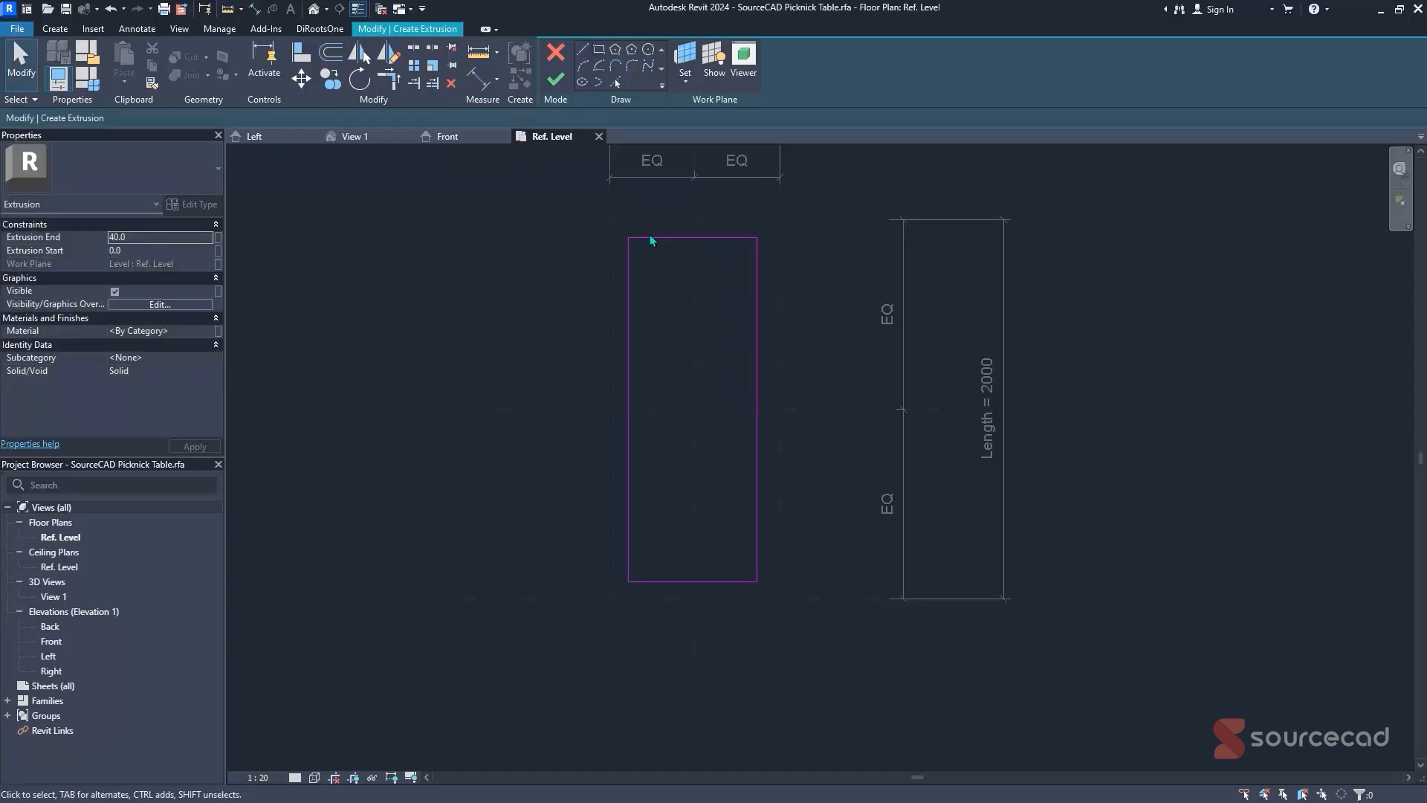
key("Escape")
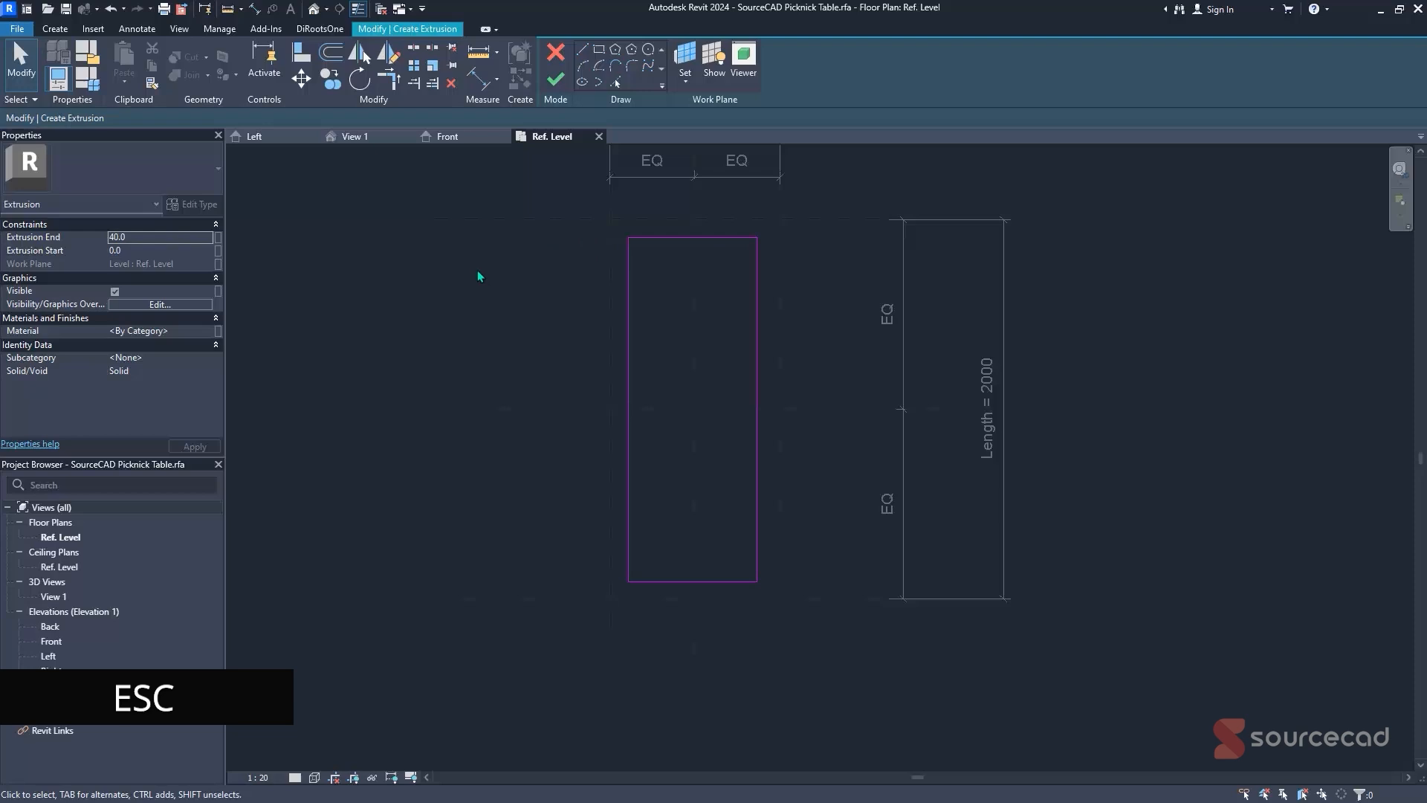
- Align the rectangle's upper edge to the upper horizontal reference plane and lock the alignment
scroll(478, 274, "up", 2)
key("a")
key("l")
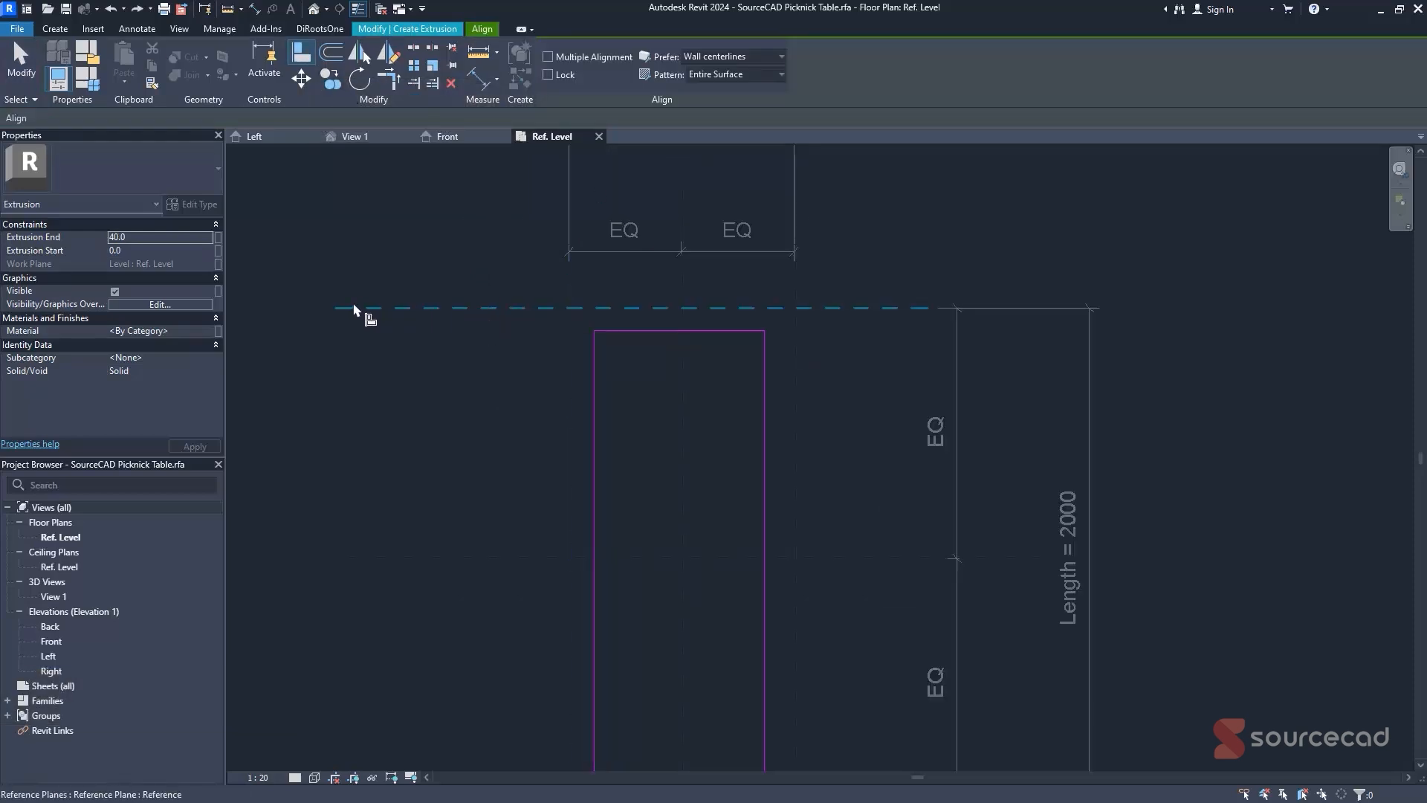
left_click(362, 308)
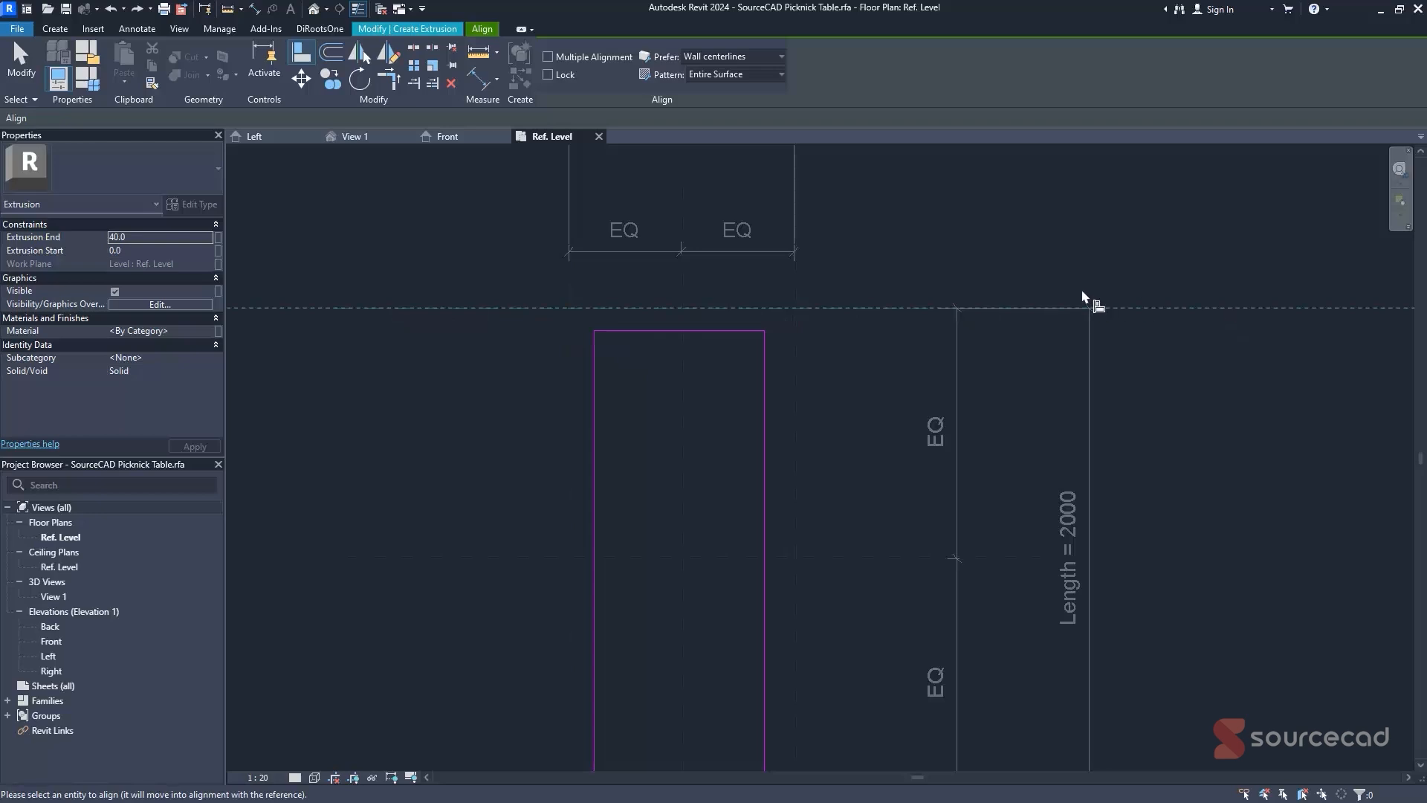
left_click(733, 332)
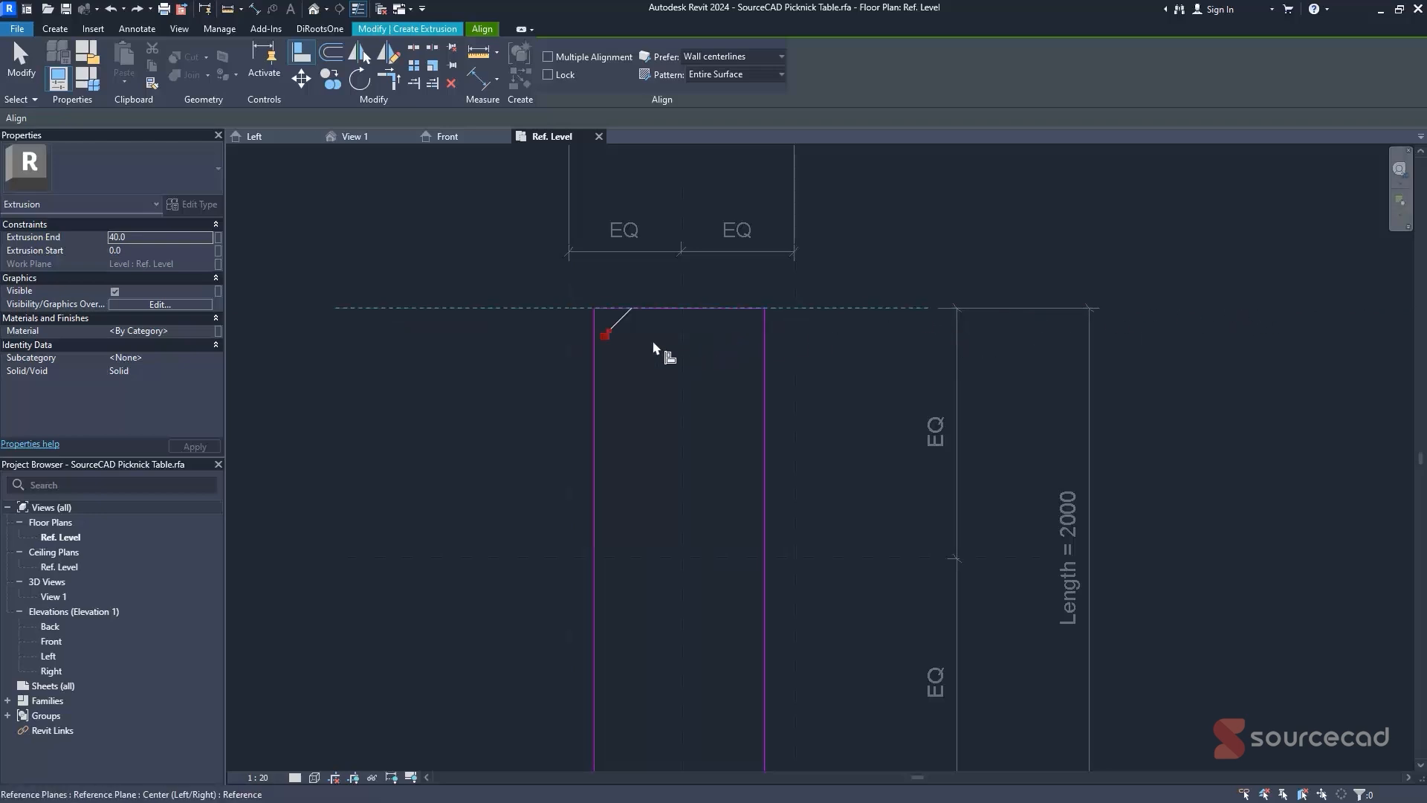
left_click(606, 335)
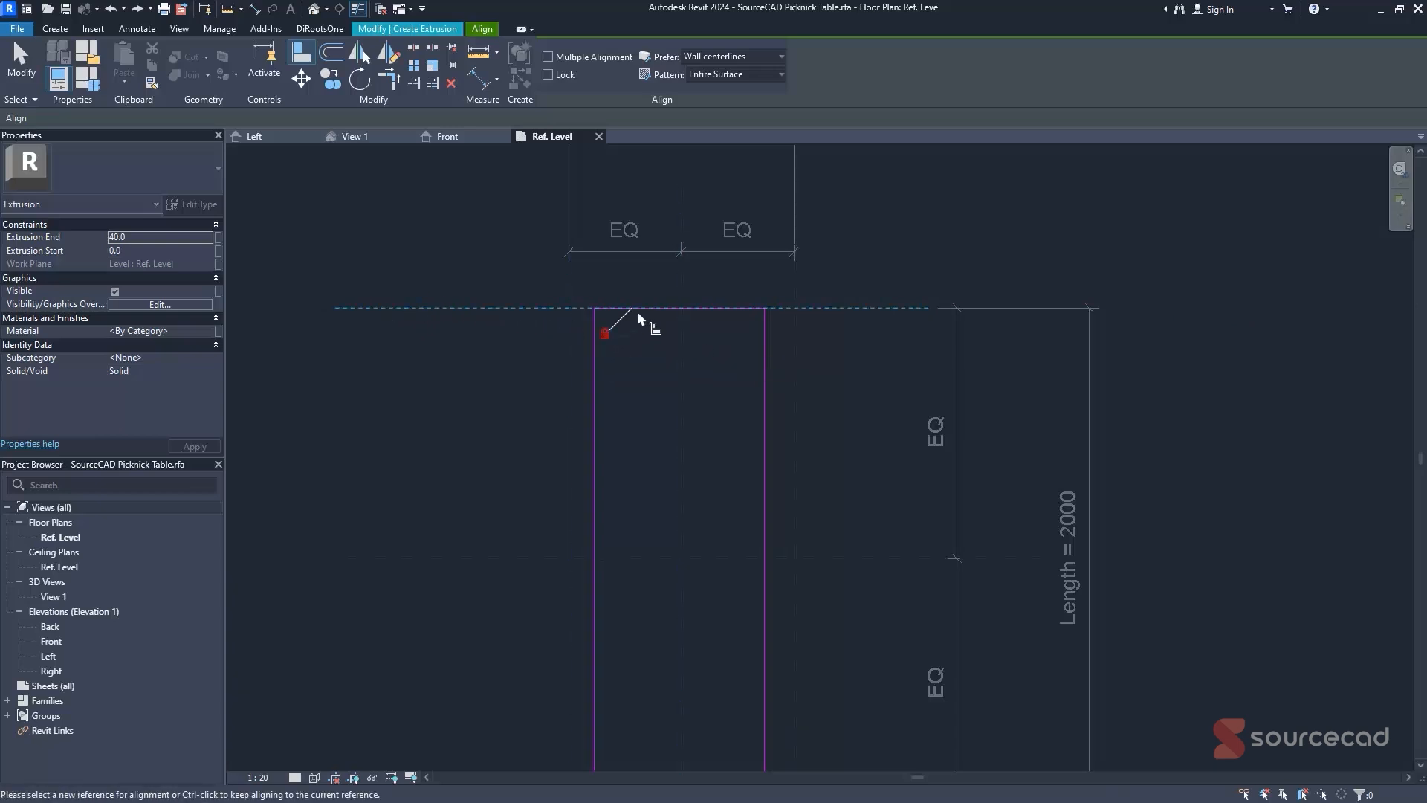
- Align the rectangle's right edge to the right vertical reference plane and its lower edge to the lower horizontal reference plane
middle_click_drag(886, 430, 857, 331)
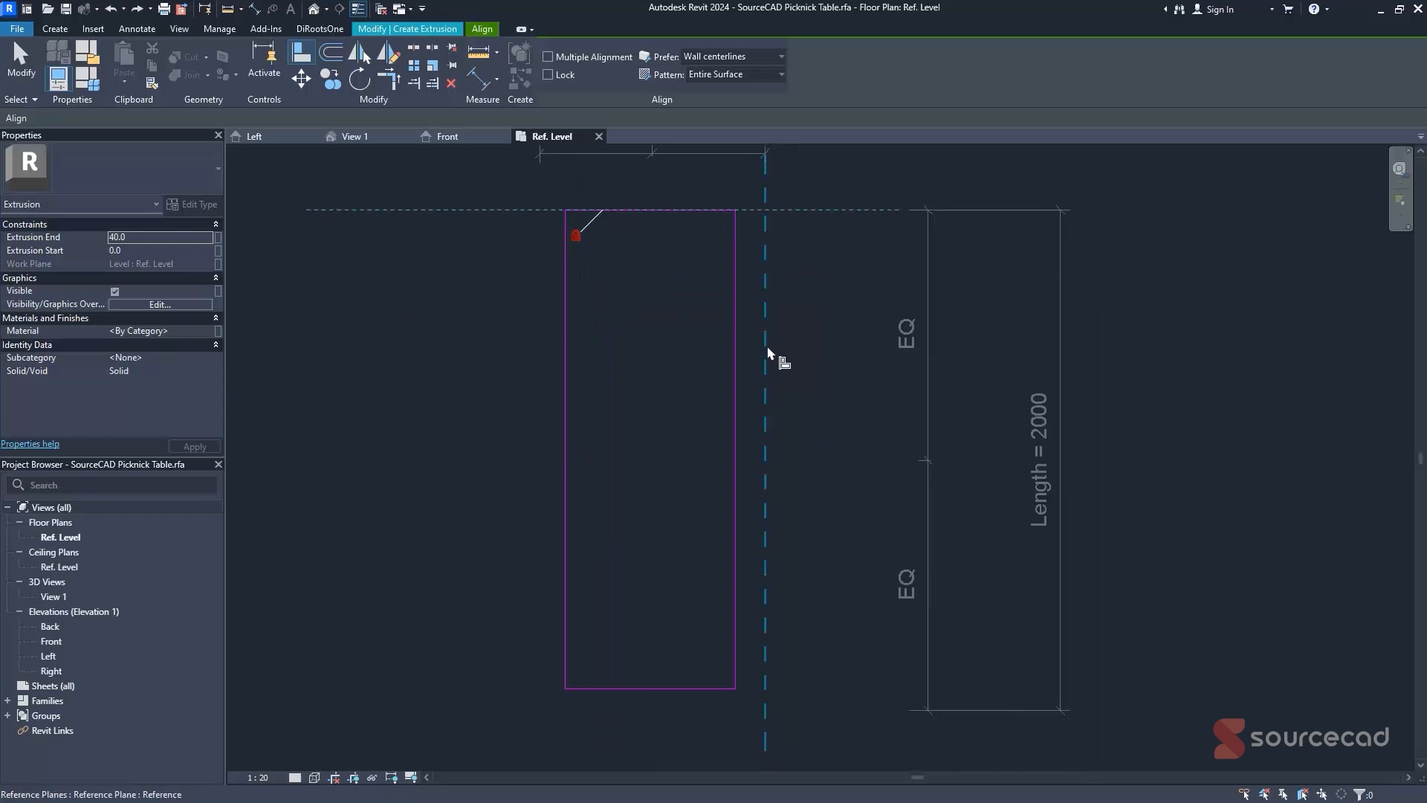
left_click(766, 357)
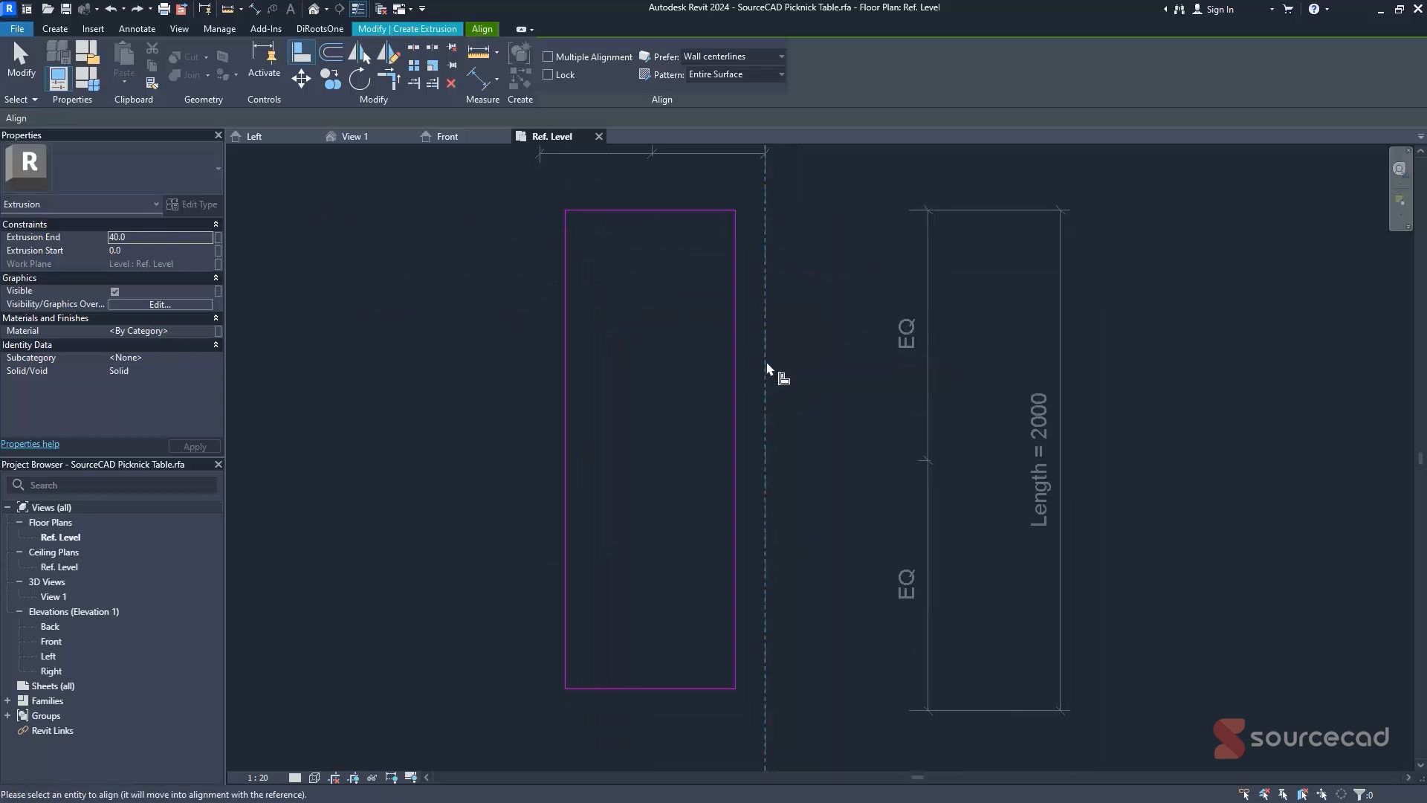
left_click(737, 386)
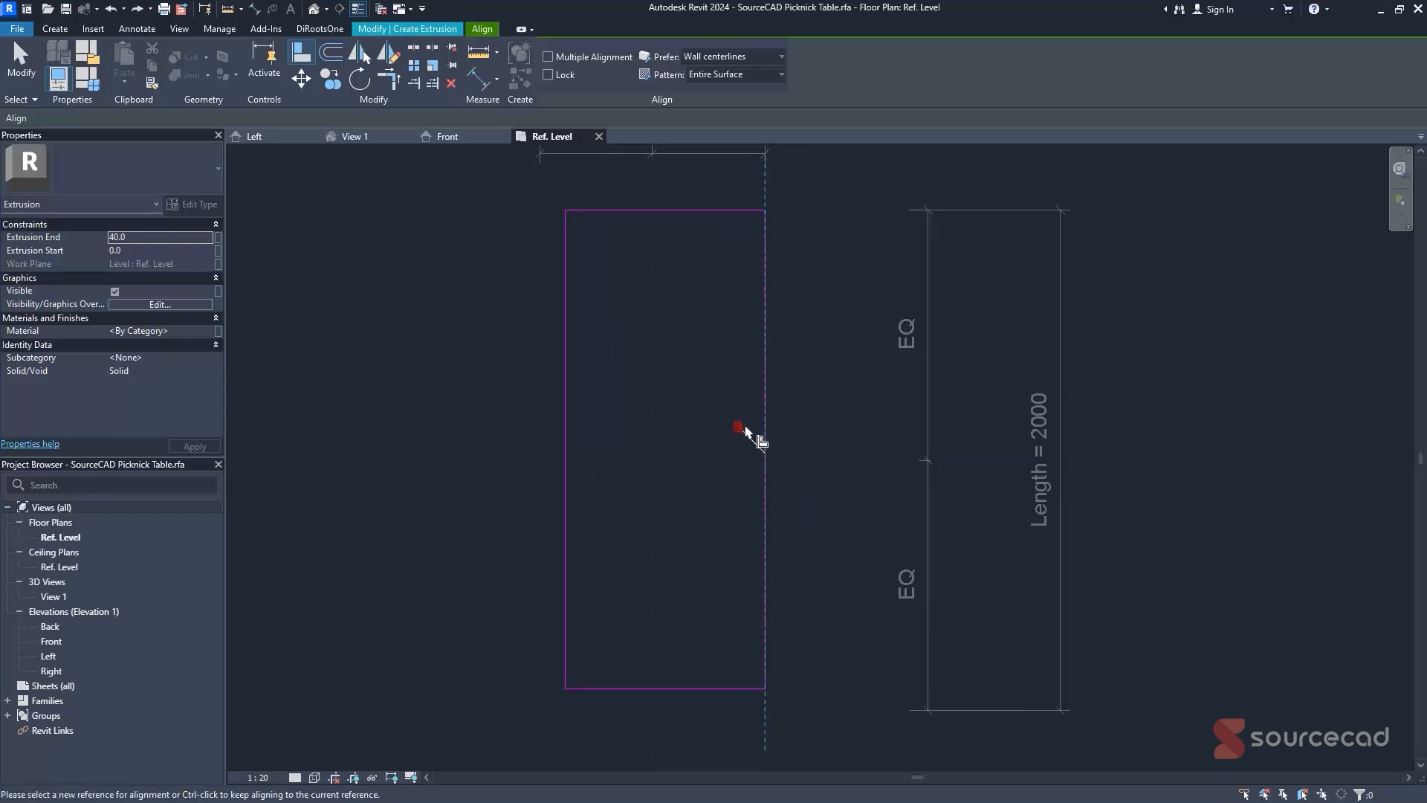
middle_click_drag(745, 431, 799, 245)
left_click(757, 506)
left_click(753, 482)
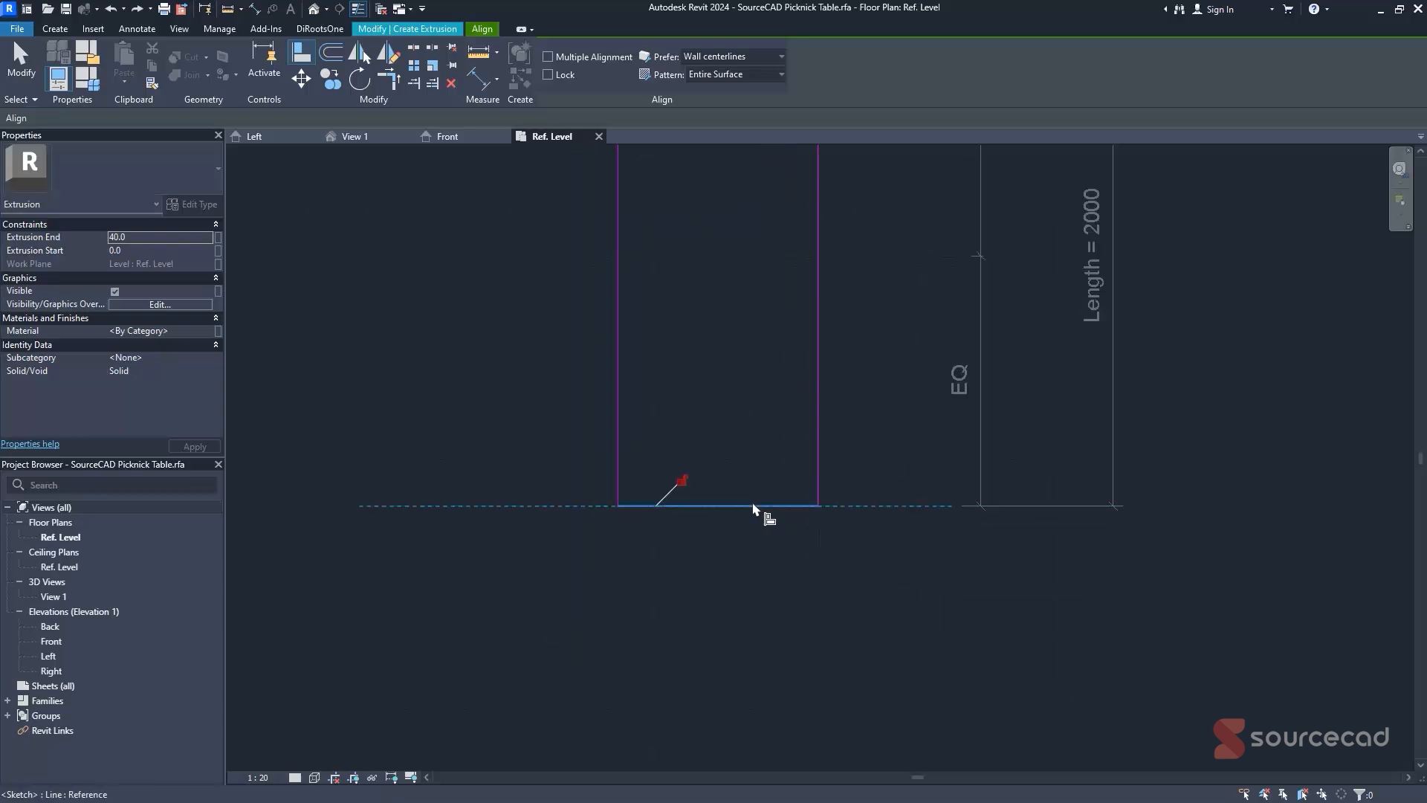
- Align the rectangle's left edge to the left vertical reference plane, lock the alignment and finish the extrusion
middle_click_drag(684, 382, 726, 510)
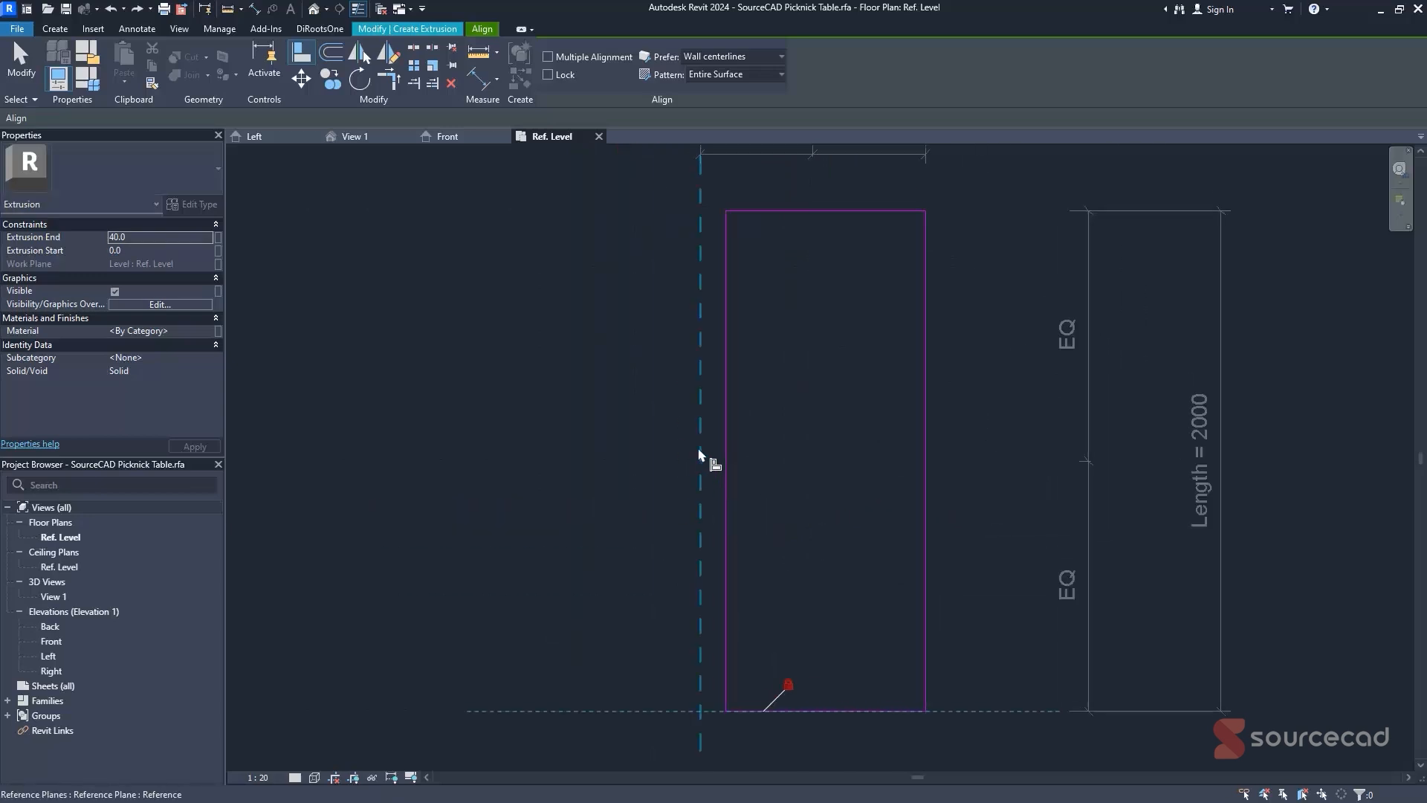
left_click(700, 455)
left_click(726, 398)
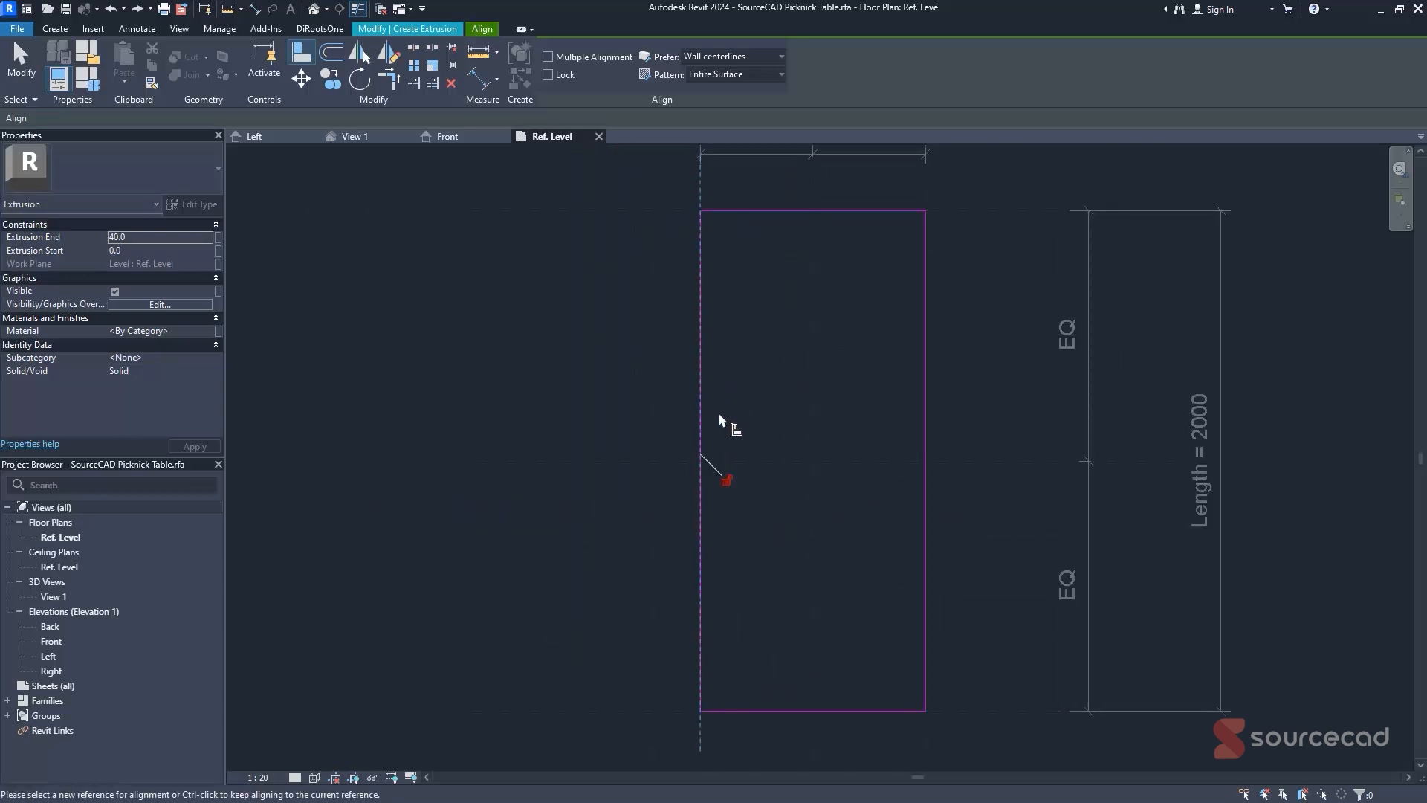
scroll(732, 485, "down", 3)
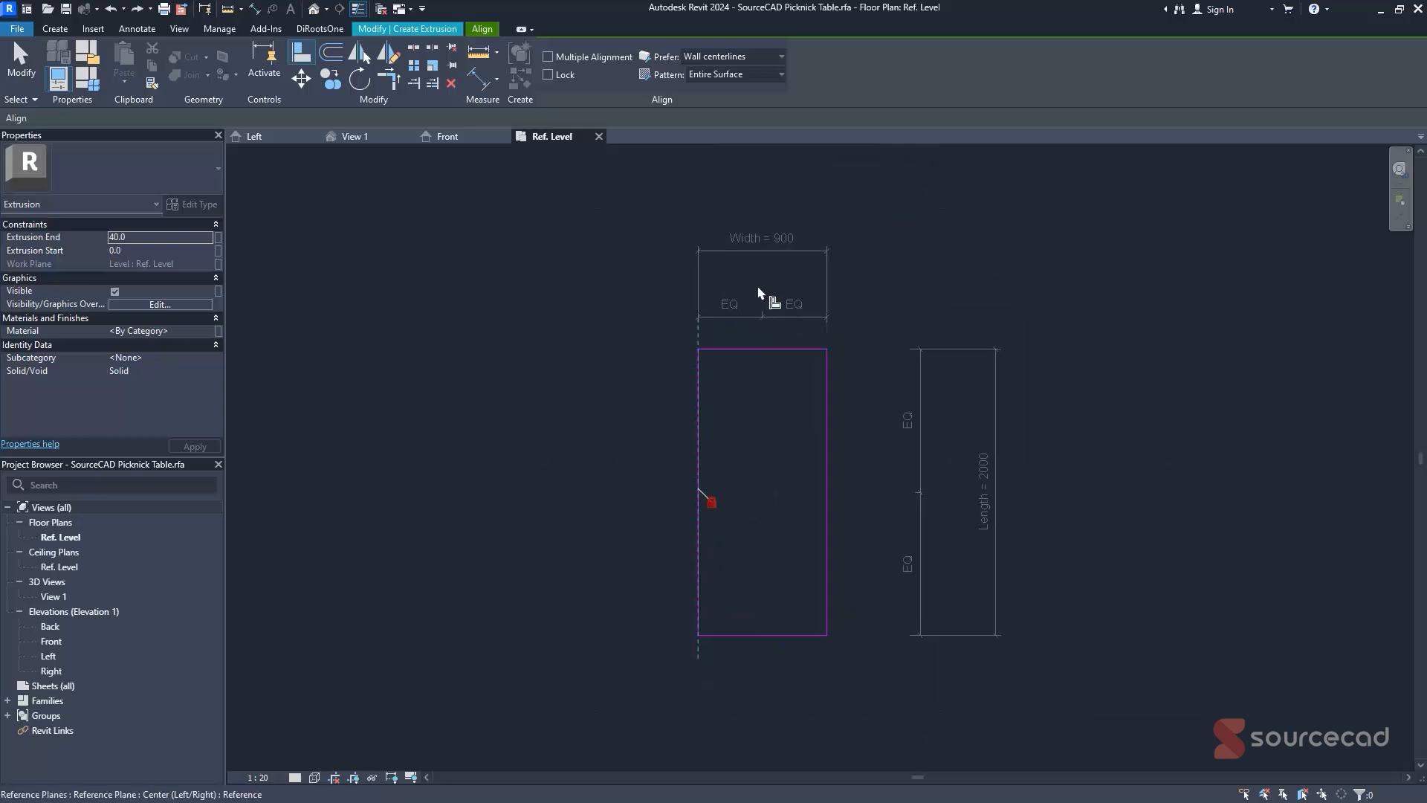
left_click(712, 503)
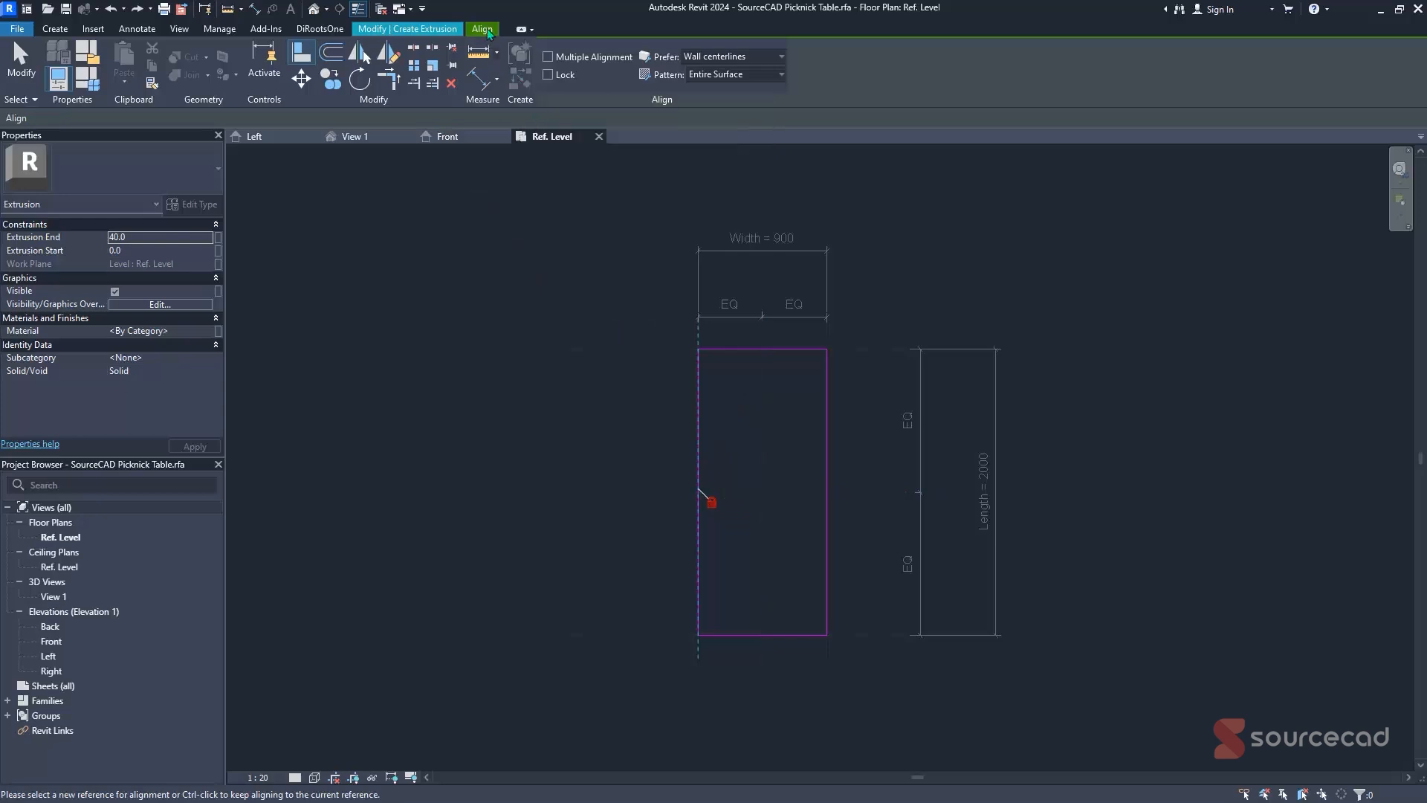
left_click(449, 33)
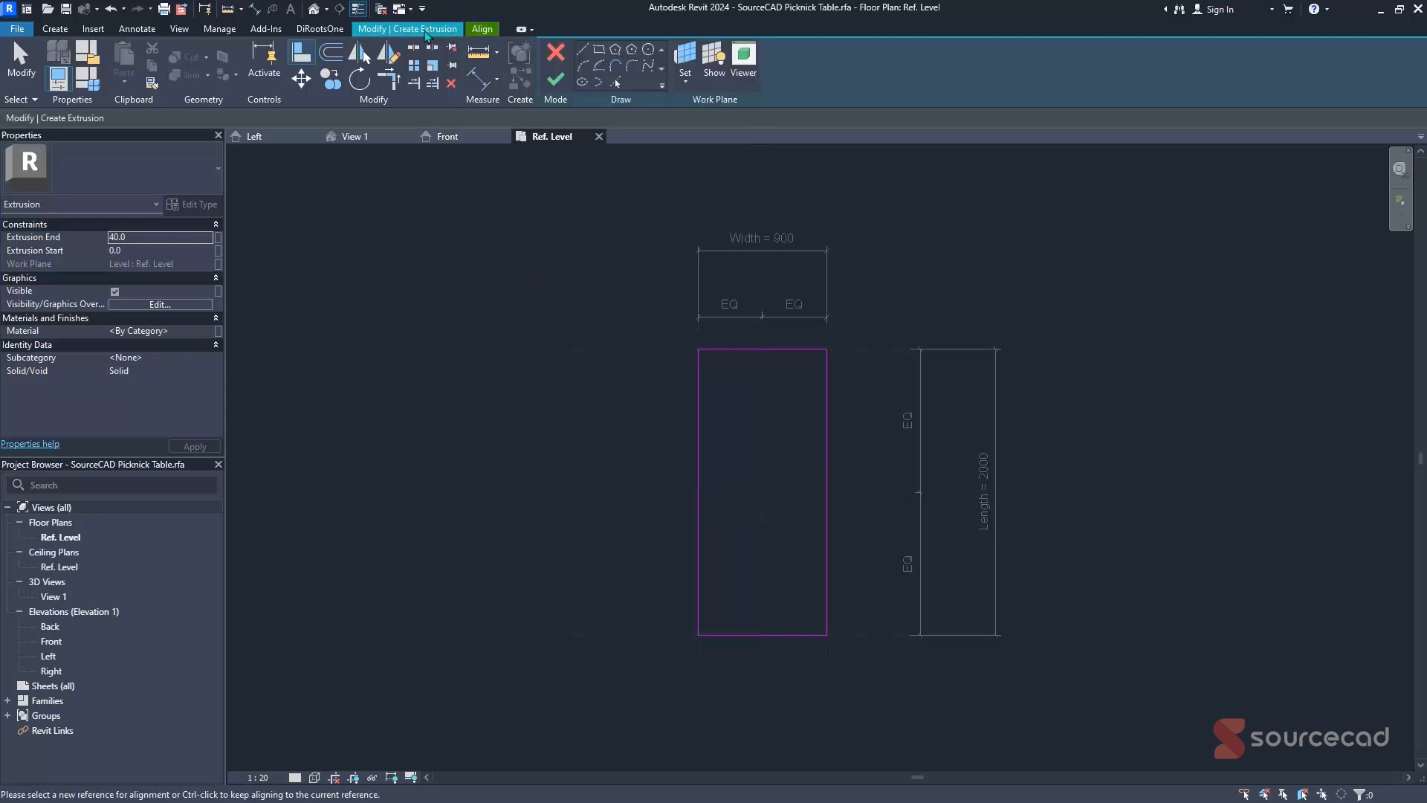
left_click(559, 82)
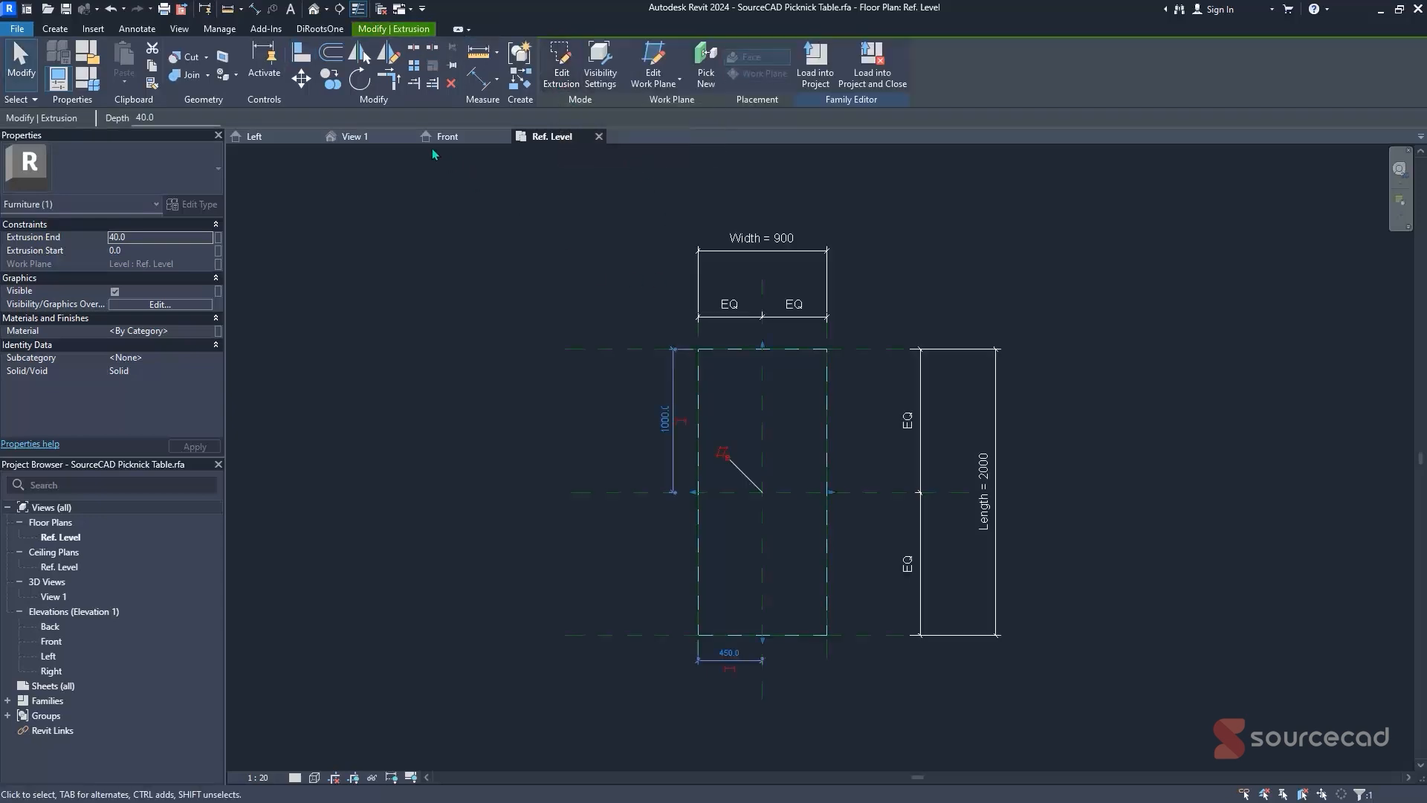
- Examine the finished tabletop extrusion in the 3D view, starting from the home orientation
left_click(355, 136)
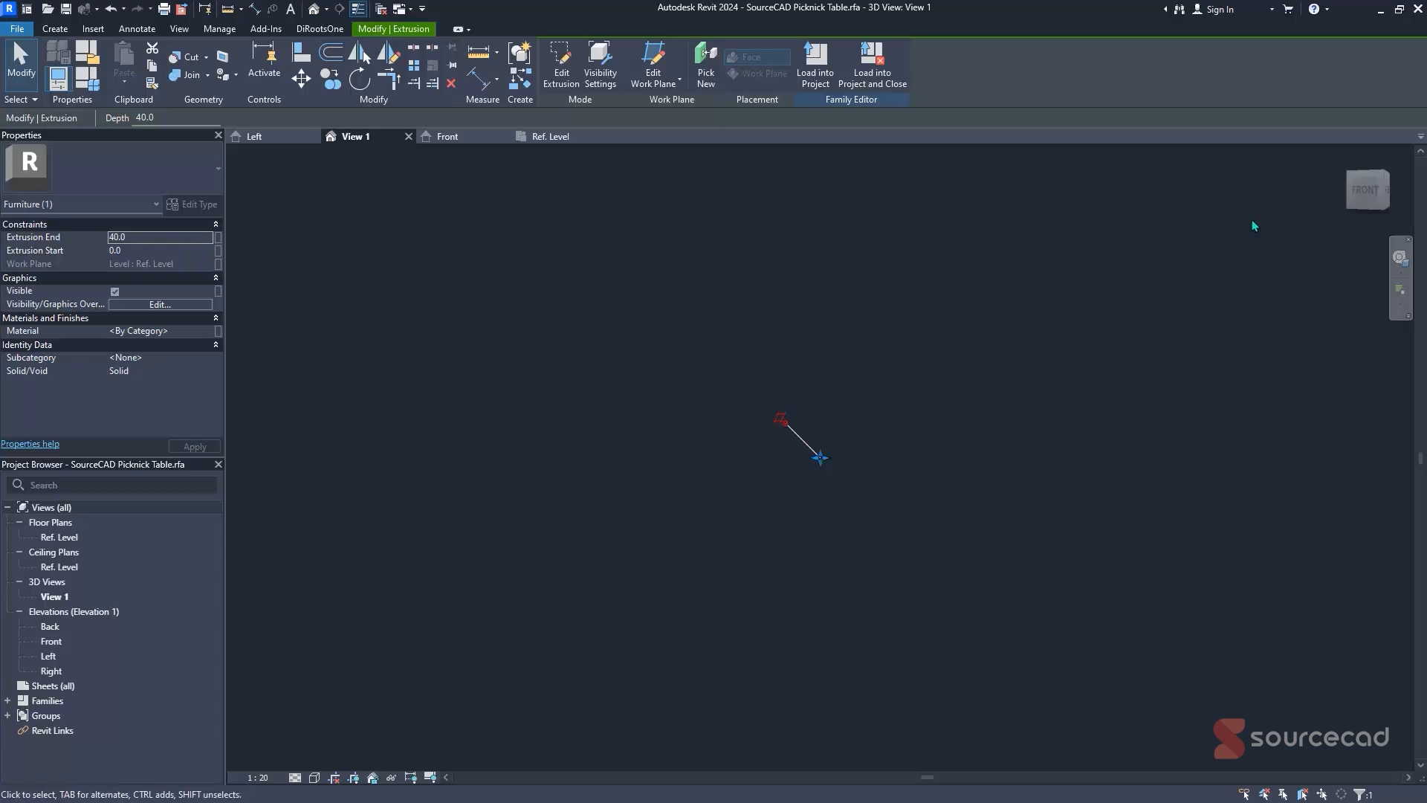
left_click(1346, 159)
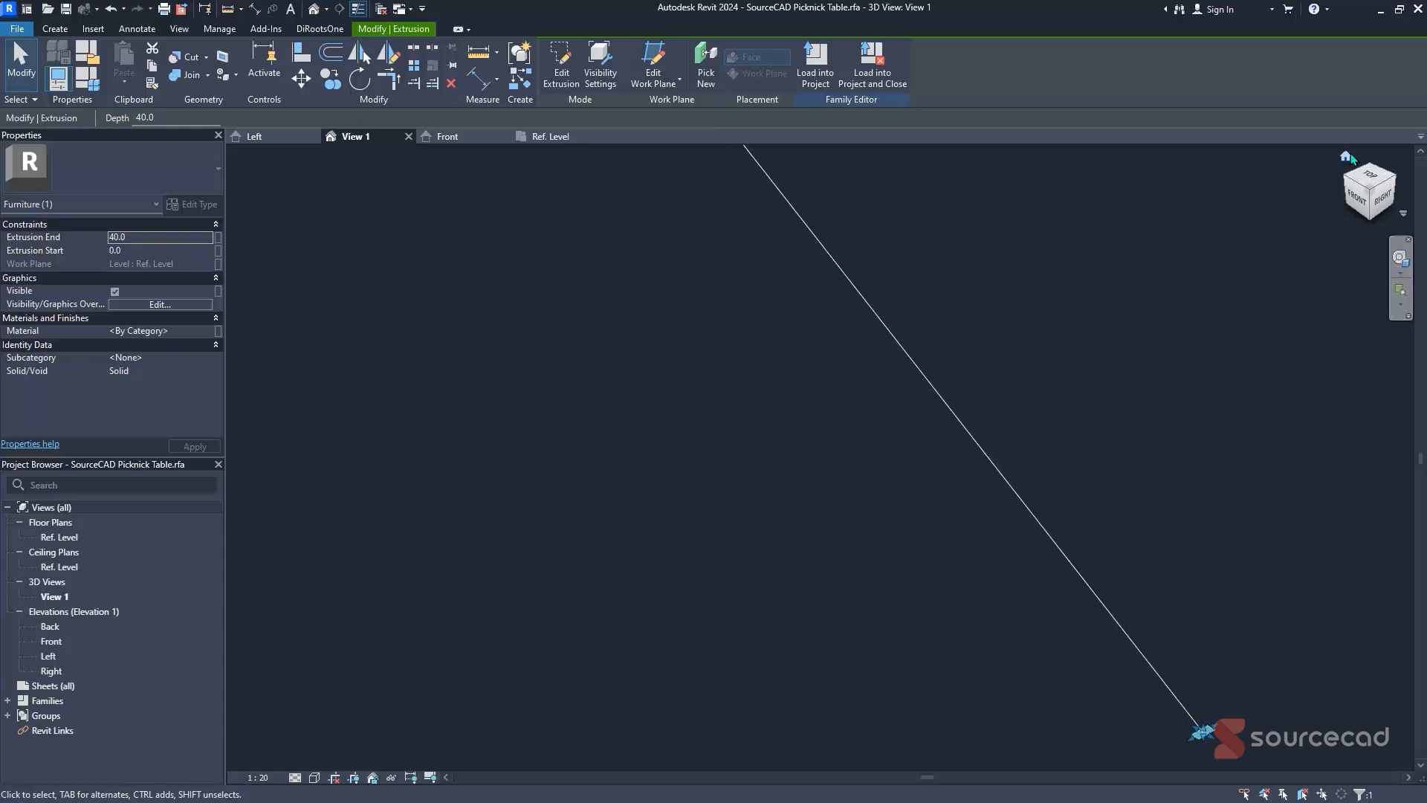
key("Escape")
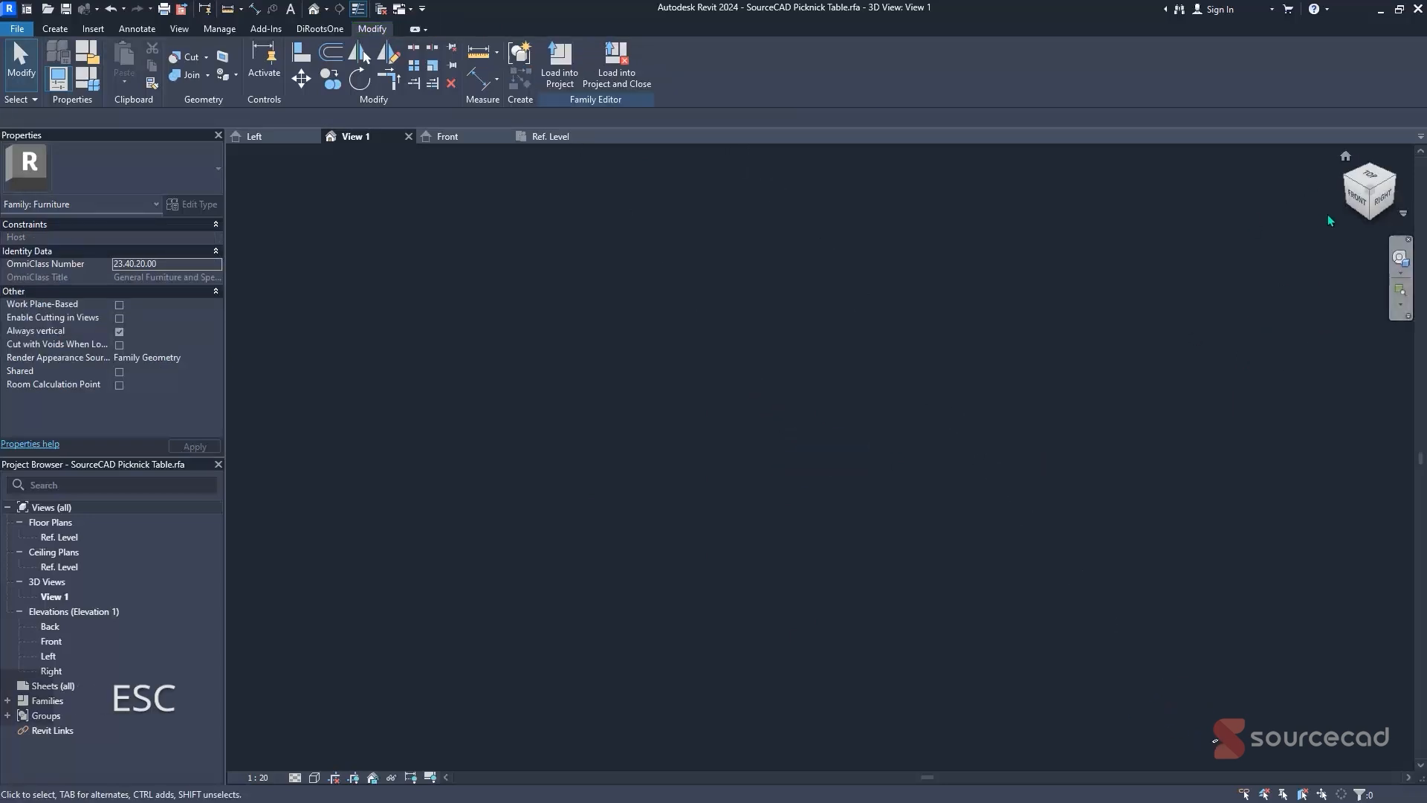
left_click(1347, 158)
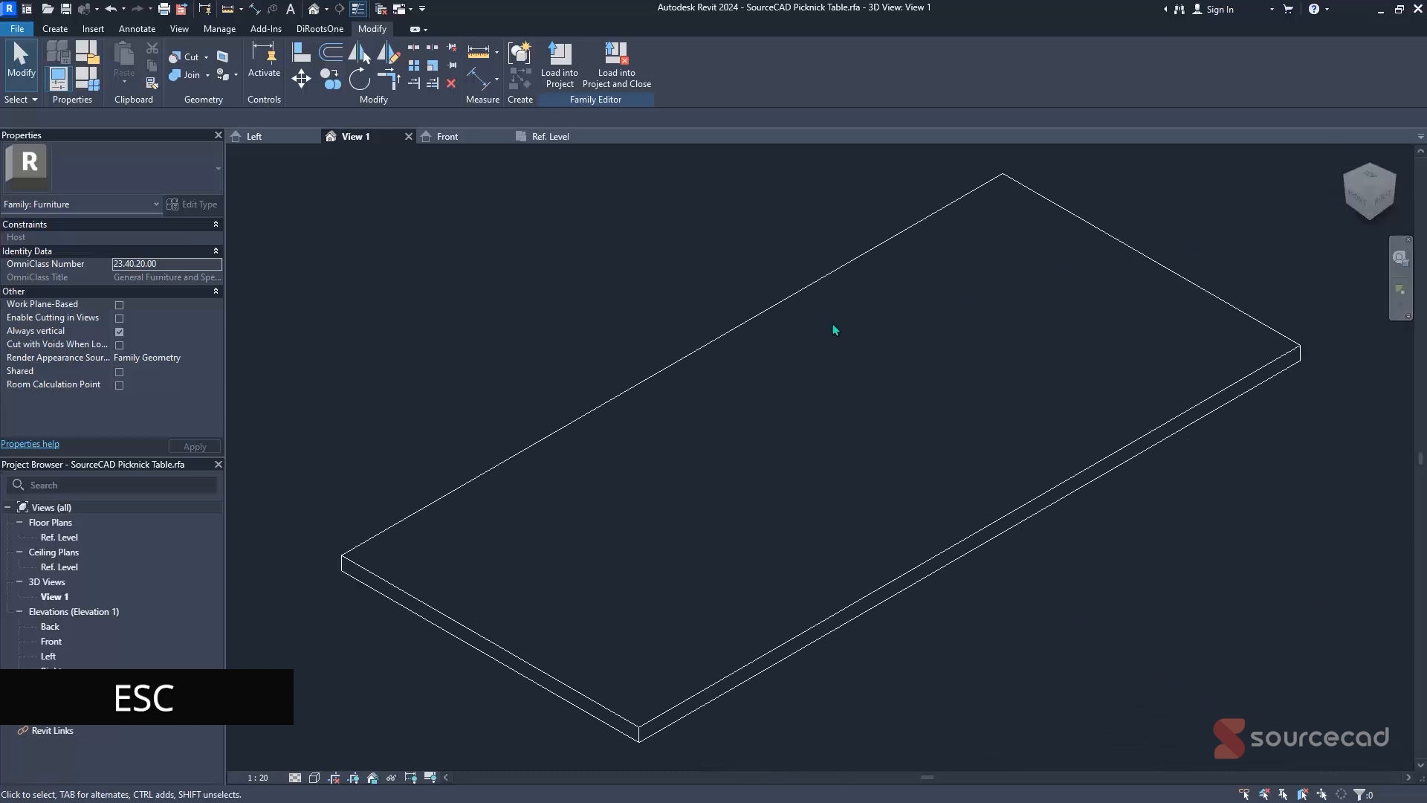
scroll(814, 364, "down", 4)
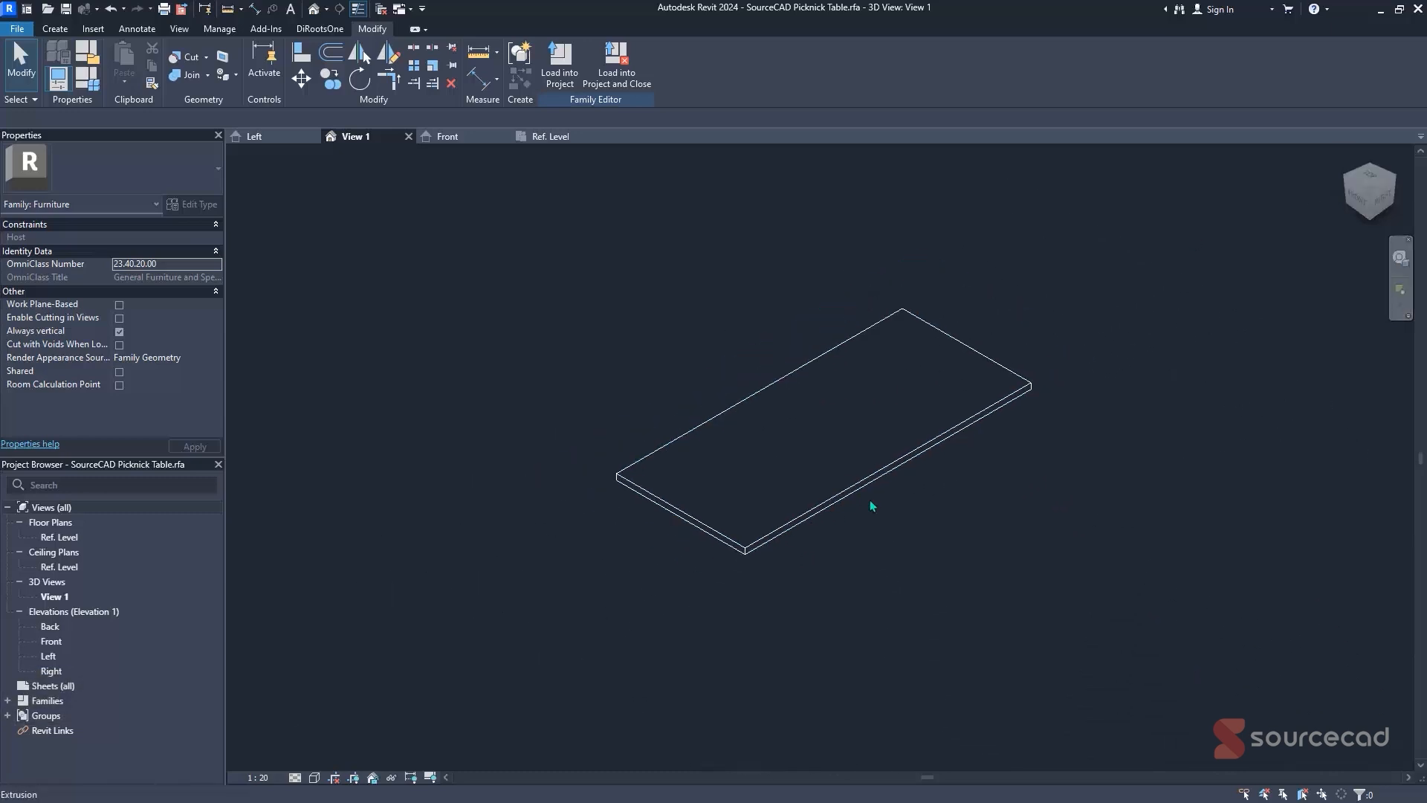
middle_click_drag(1022, 510, 639, 371, "shift")
- Examine the tabletop's vertical position relative to the Ref. Level in the Front elevation
left_click(458, 140)
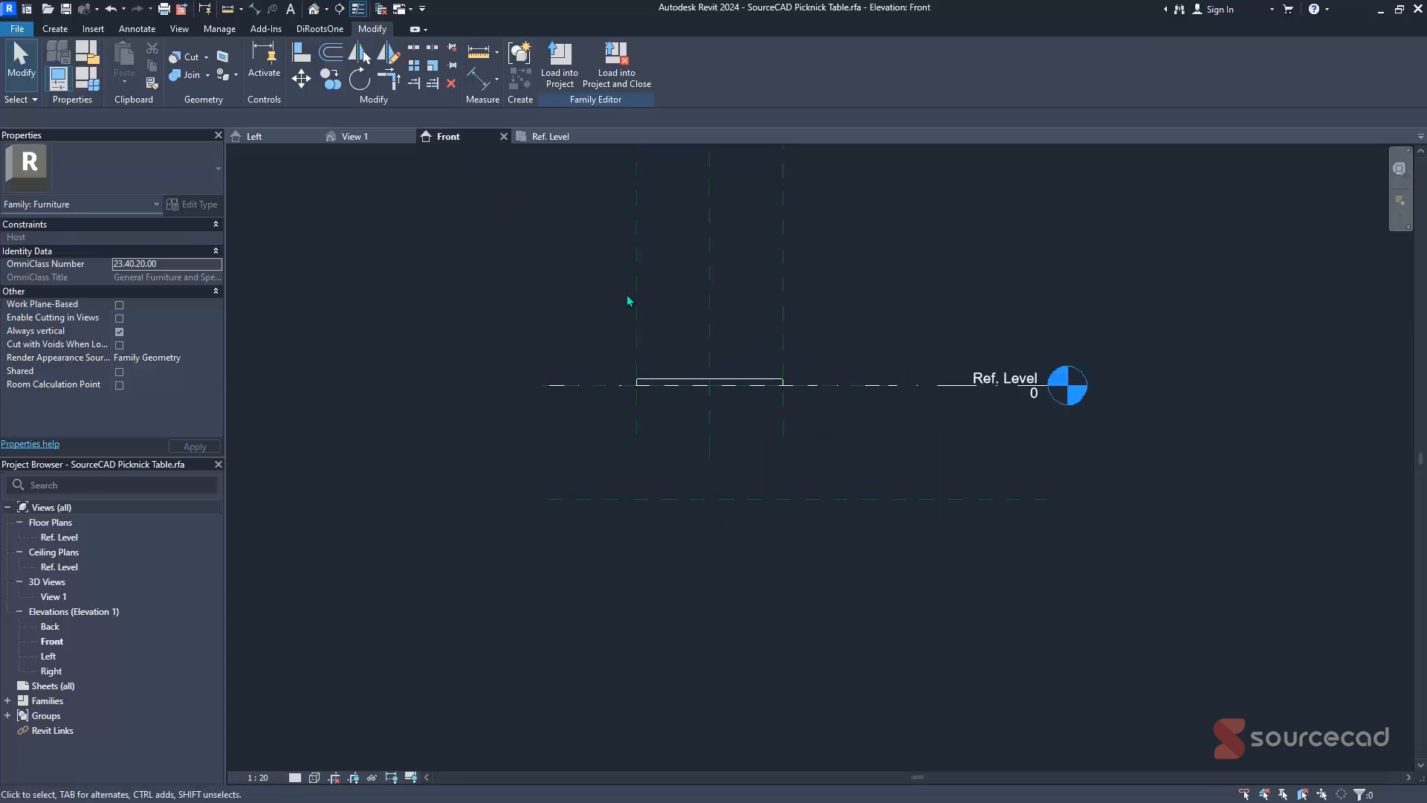
scroll(669, 364, "up", 3)
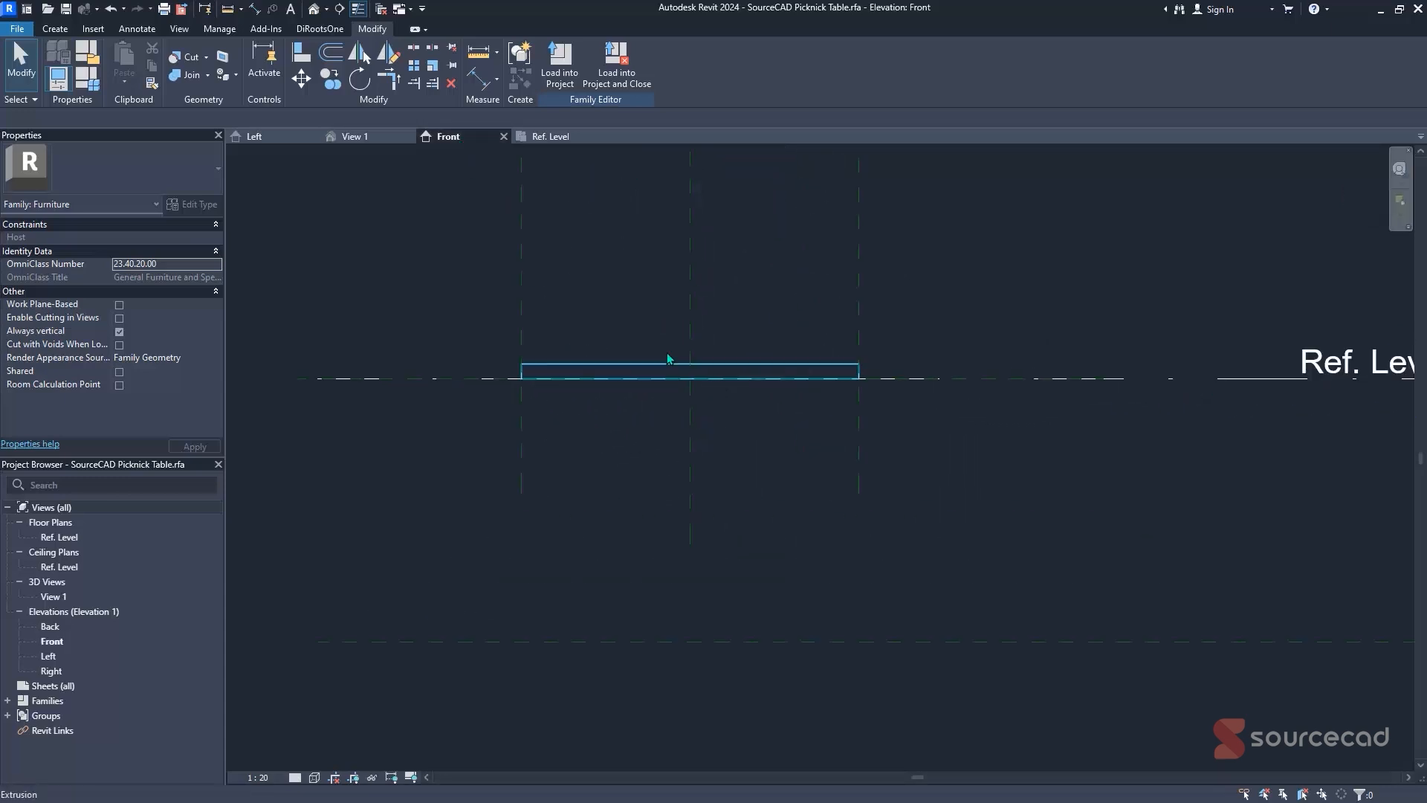
scroll(736, 364, "down", 5)
scroll(1083, 358, "up", 8)
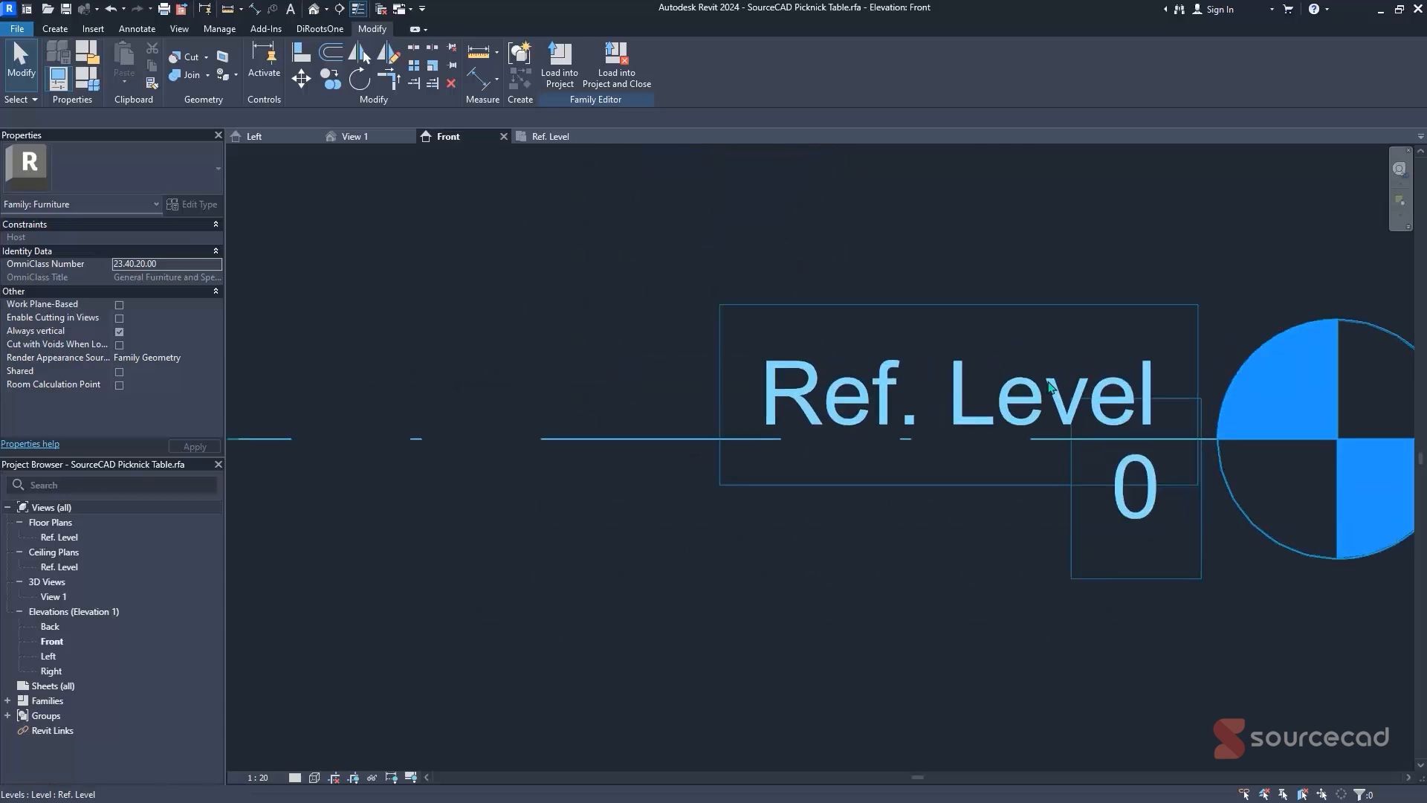
scroll(1011, 411, "down", 7)
middle_click_drag(613, 350, 955, 340)
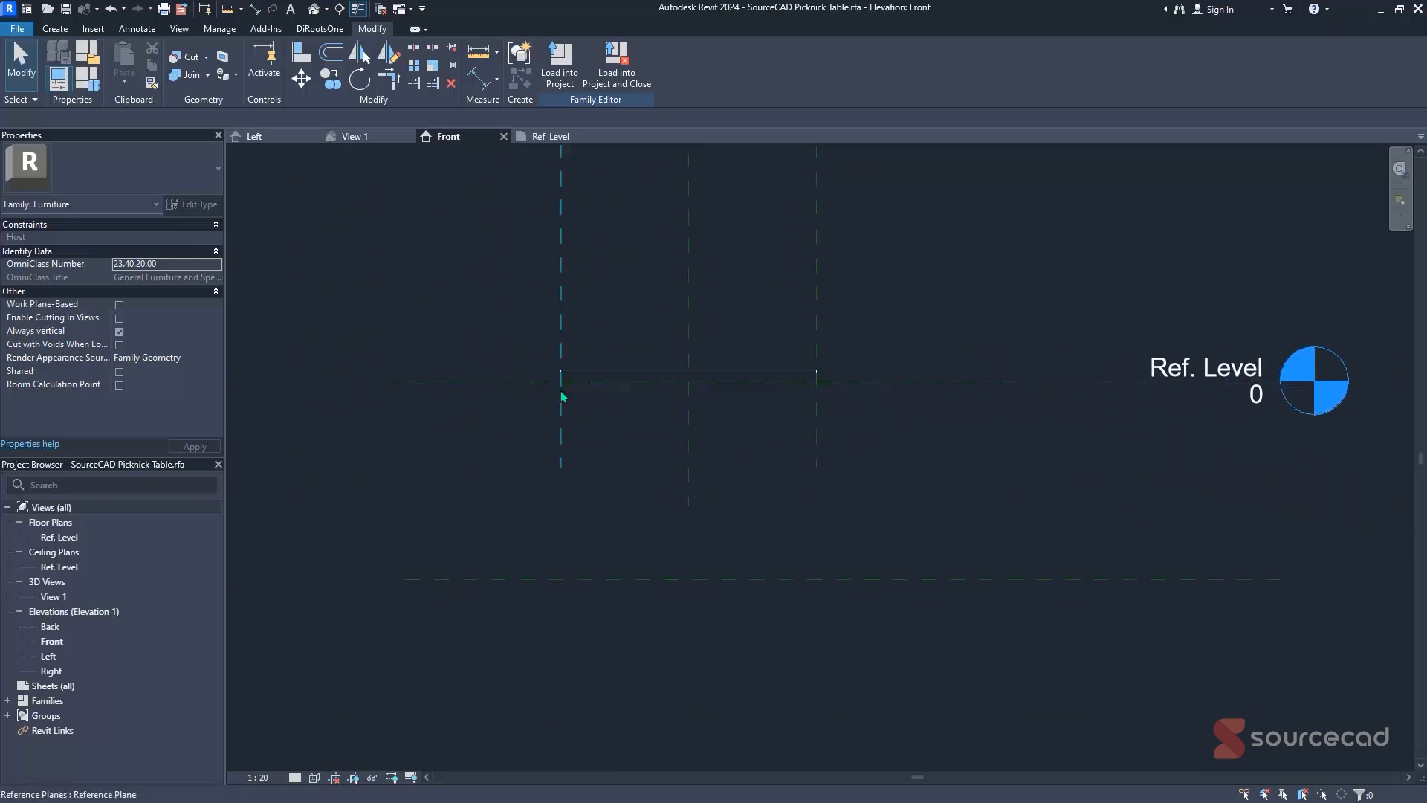
scroll(510, 383, "up", 2)
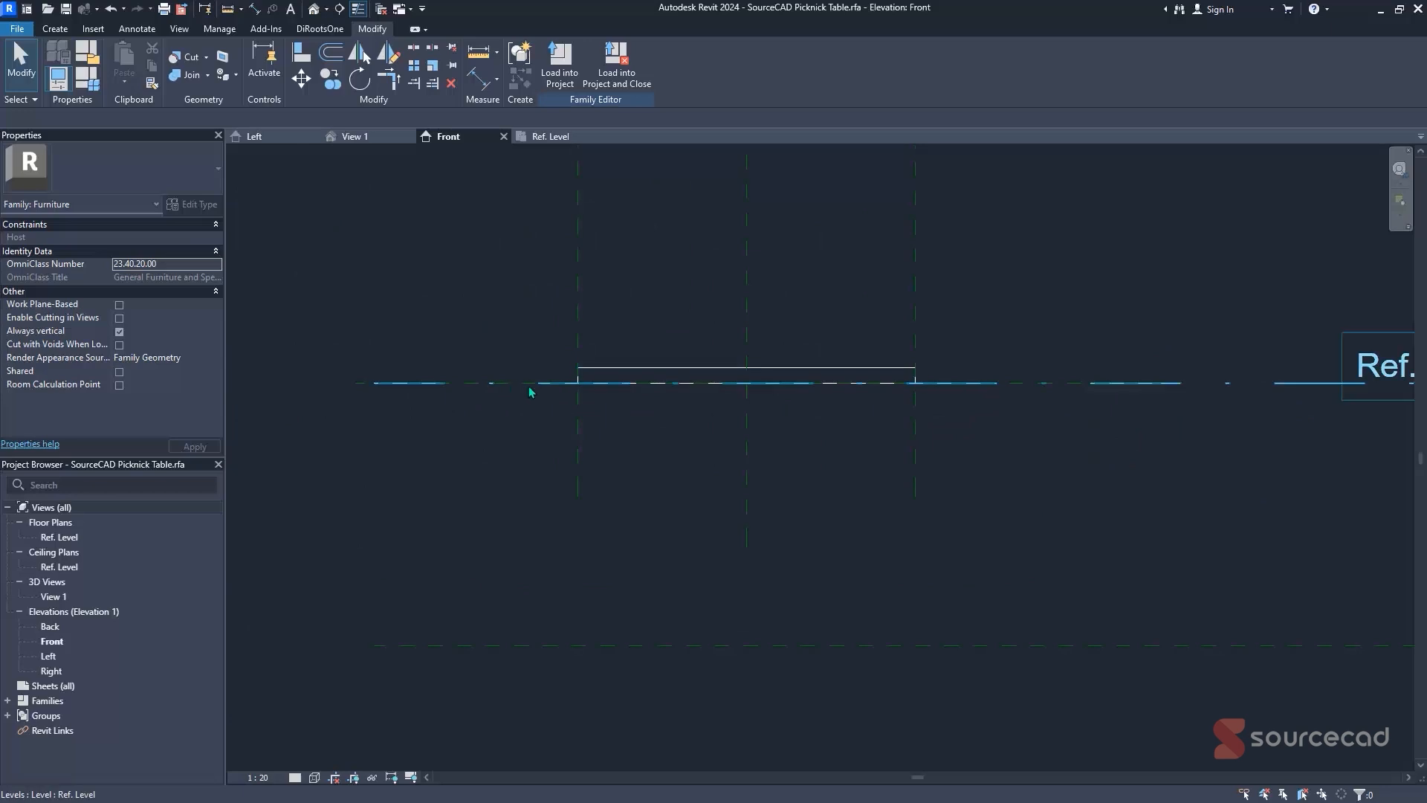
scroll(1147, 434, "down", 2)
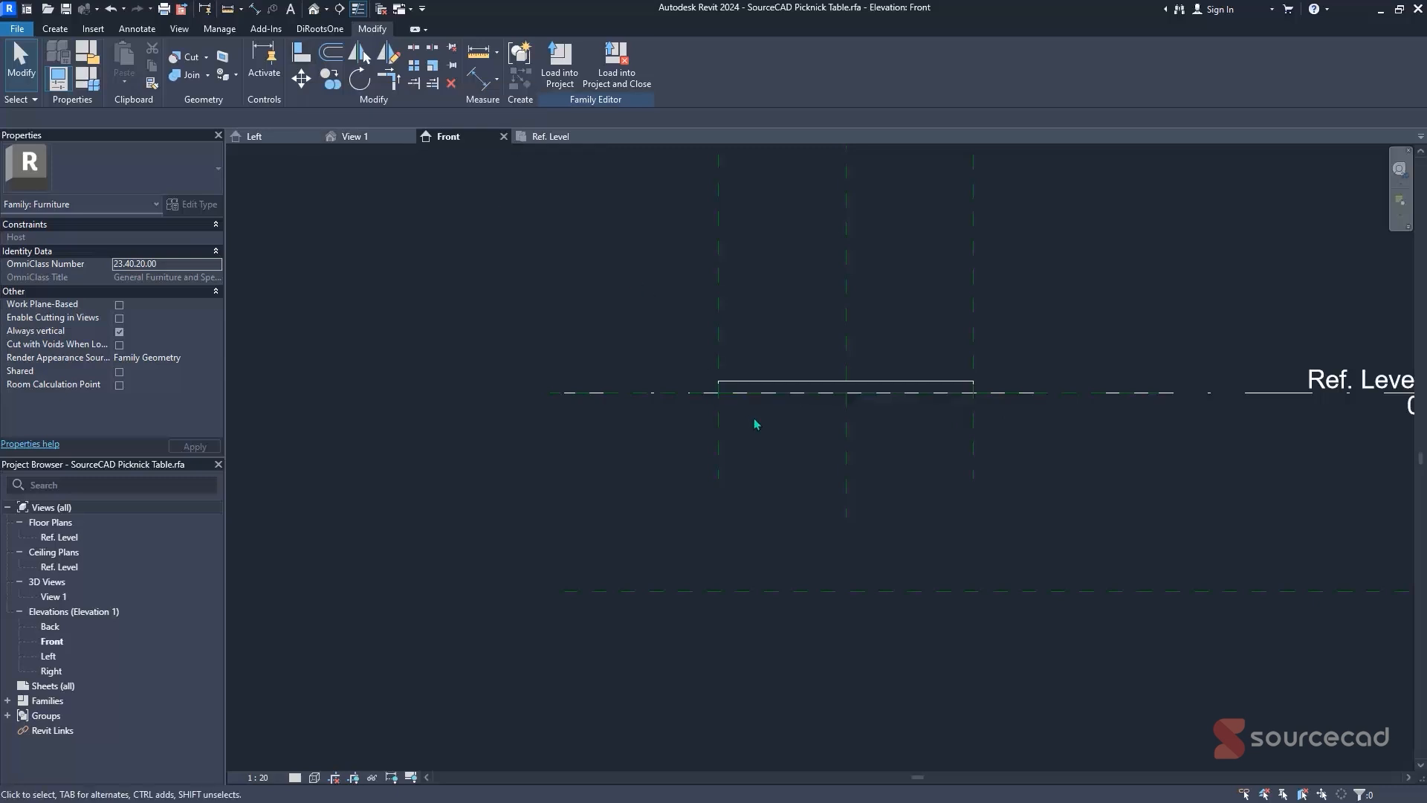
- Try to align the tabletop's upper face to the Ref. Level line in the Front elevation
left_click(781, 382)
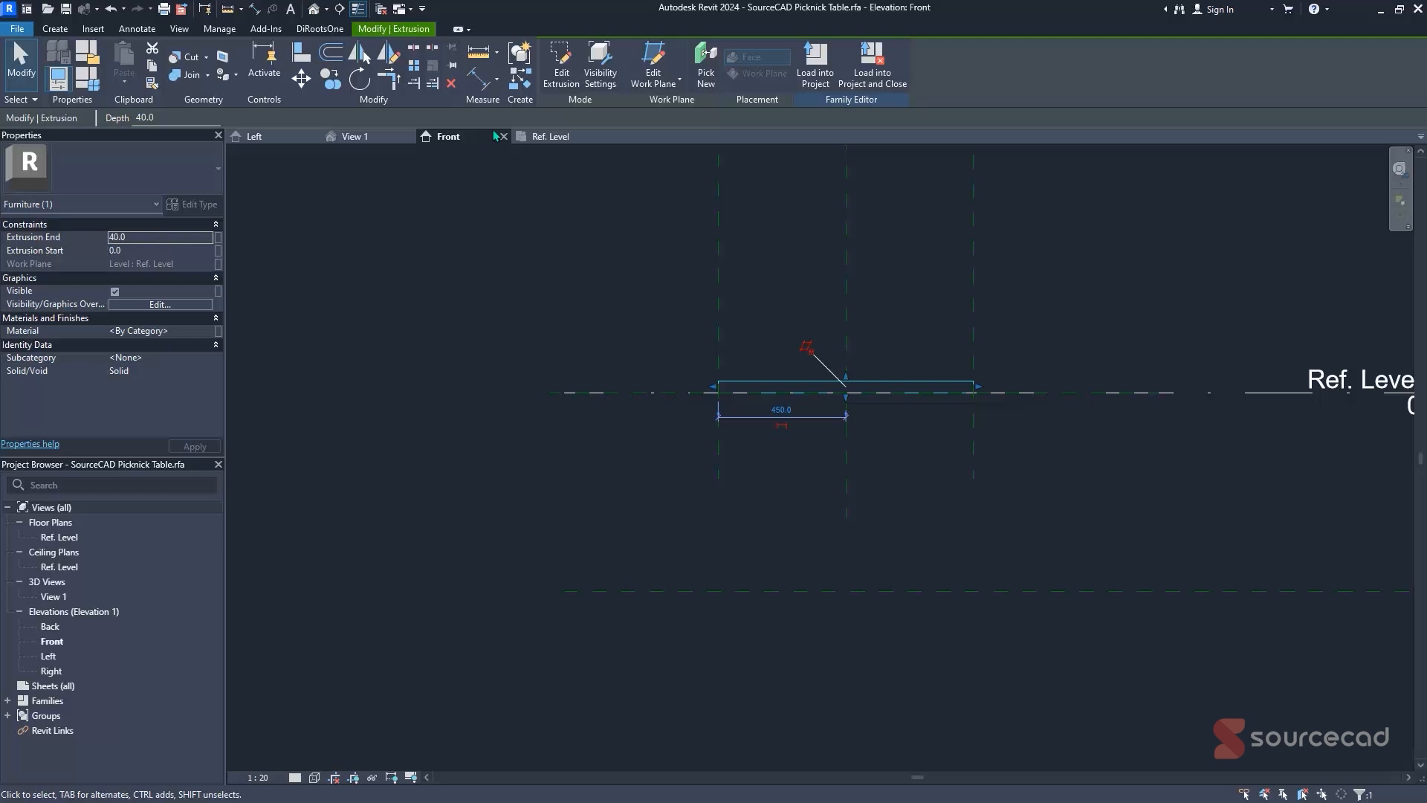
left_click(301, 52)
left_click(555, 394)
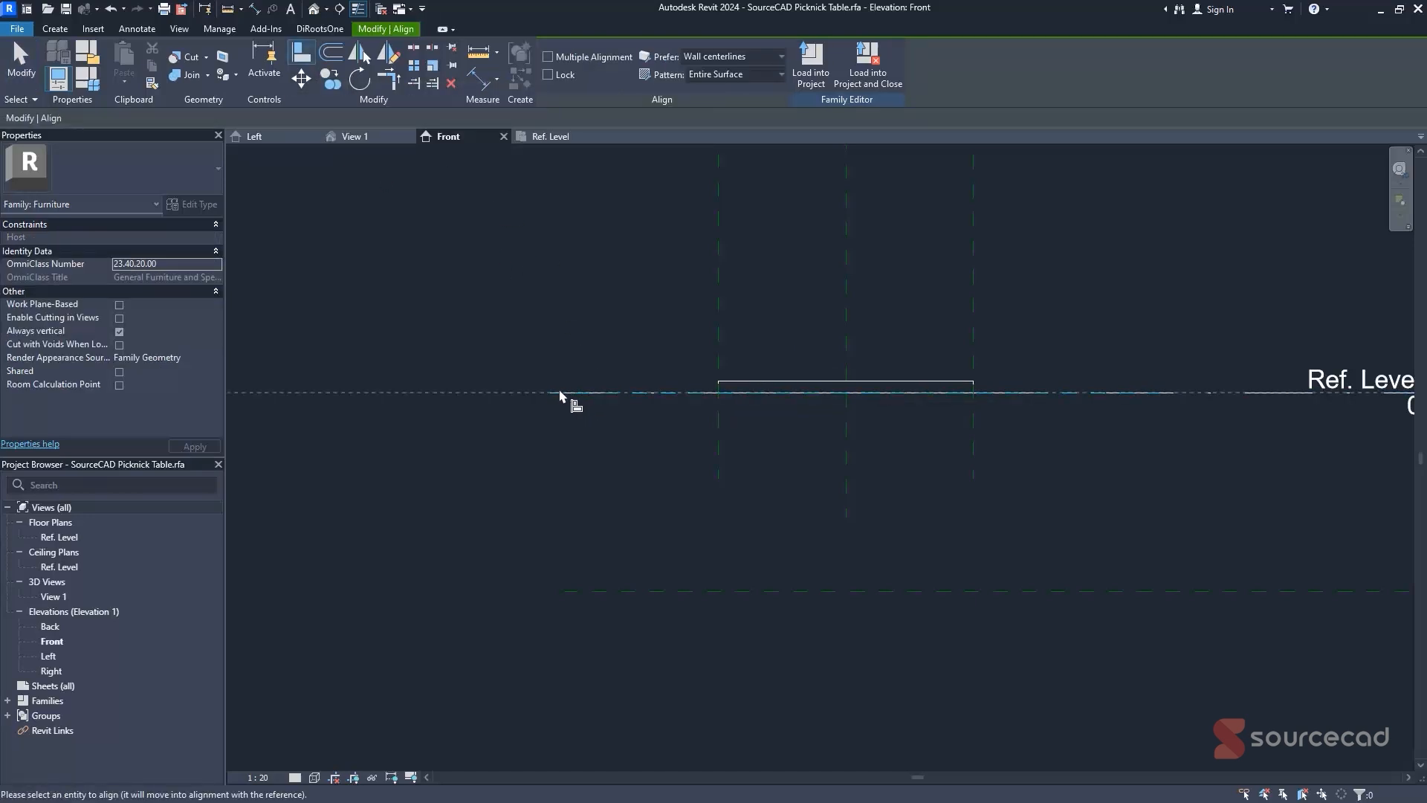
left_click(778, 386)
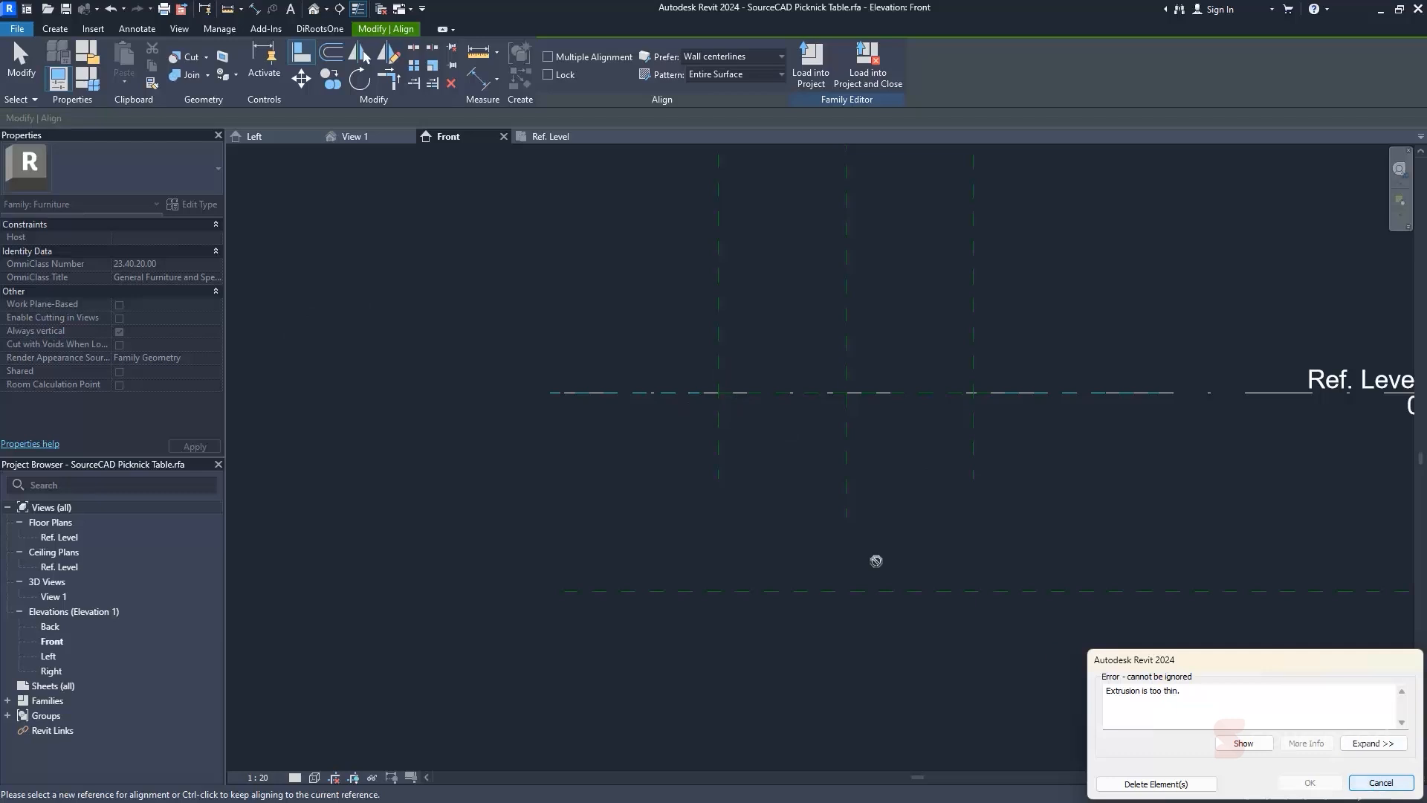
left_click(1380, 784)
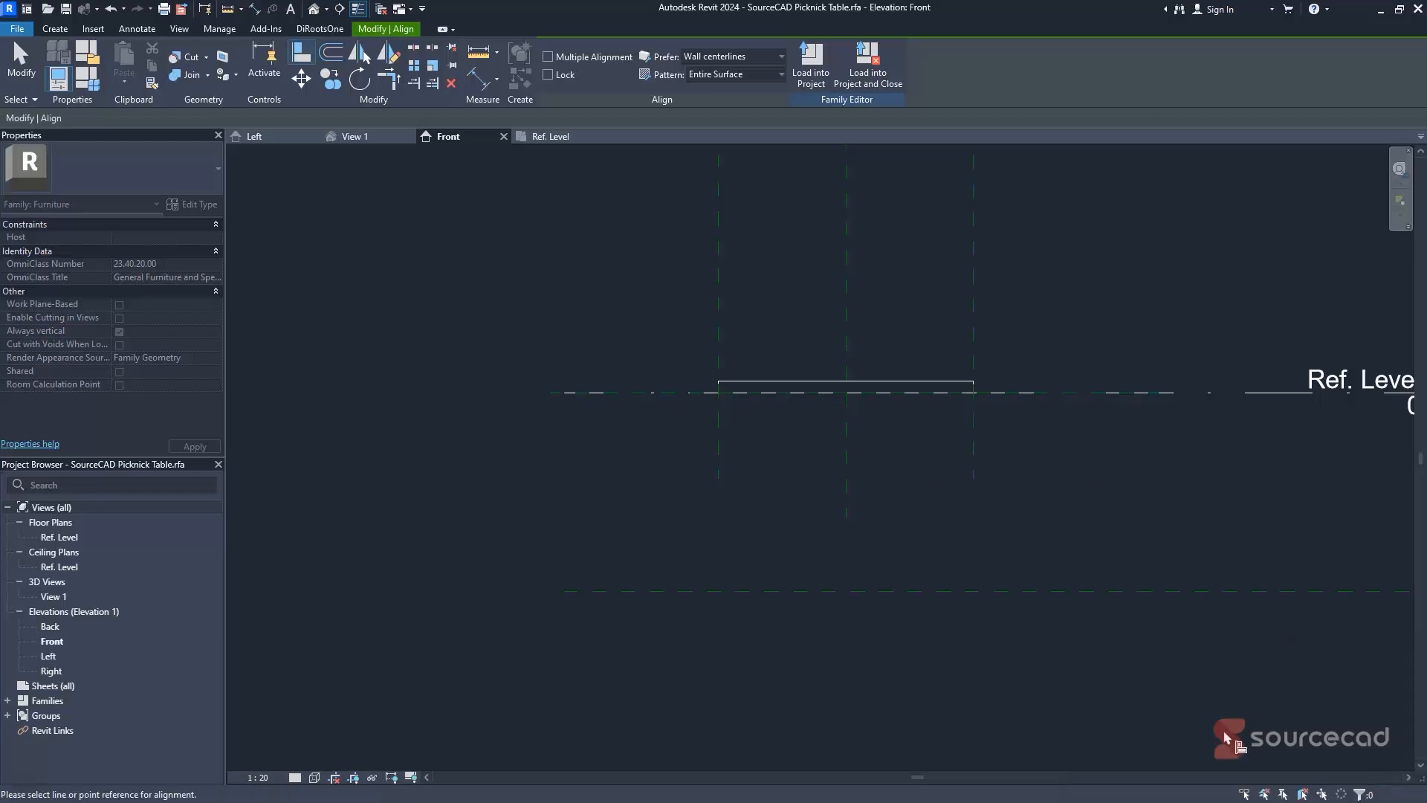
key("Escape")
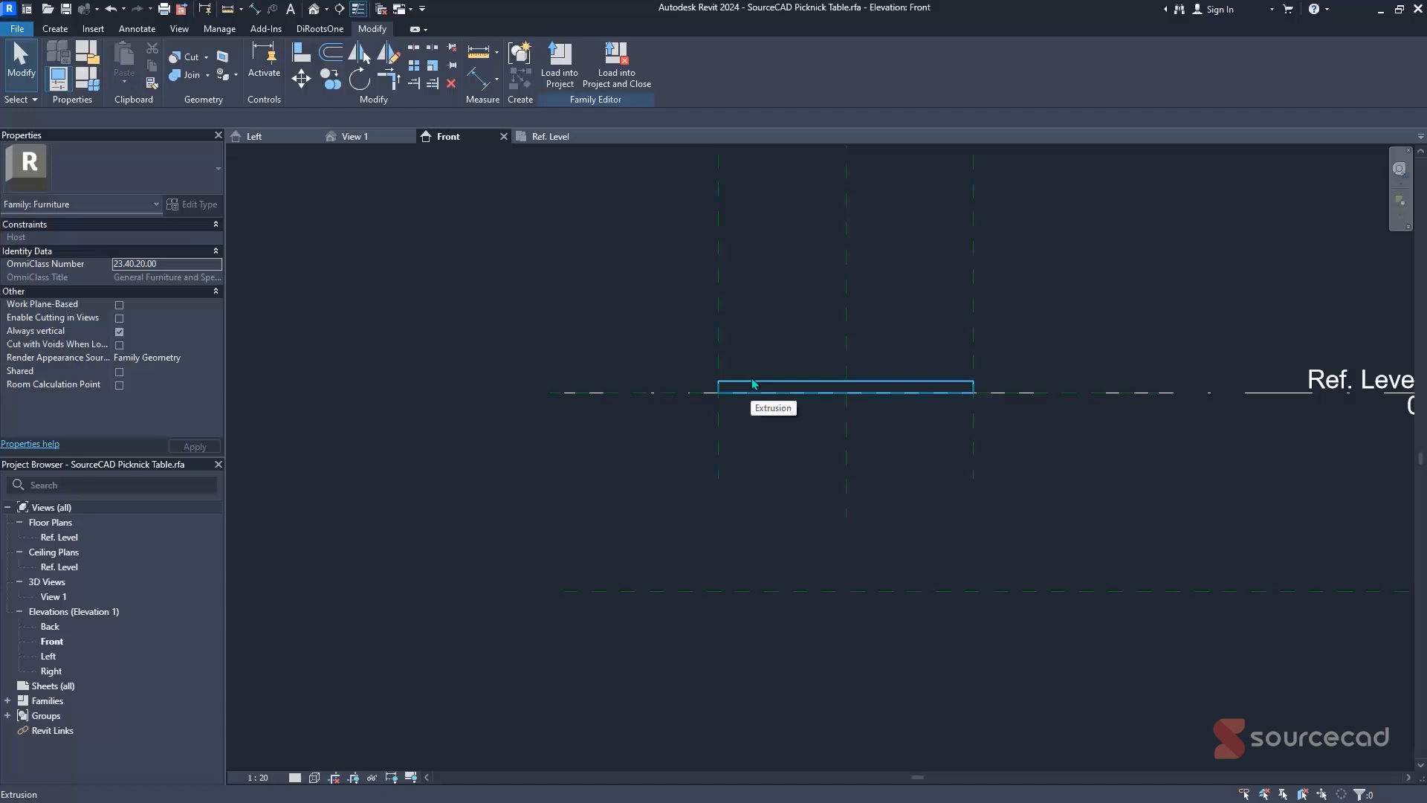
- Set the tabletop's Extrusion End to -40 so it extends below the Ref. Level
left_click(753, 384)
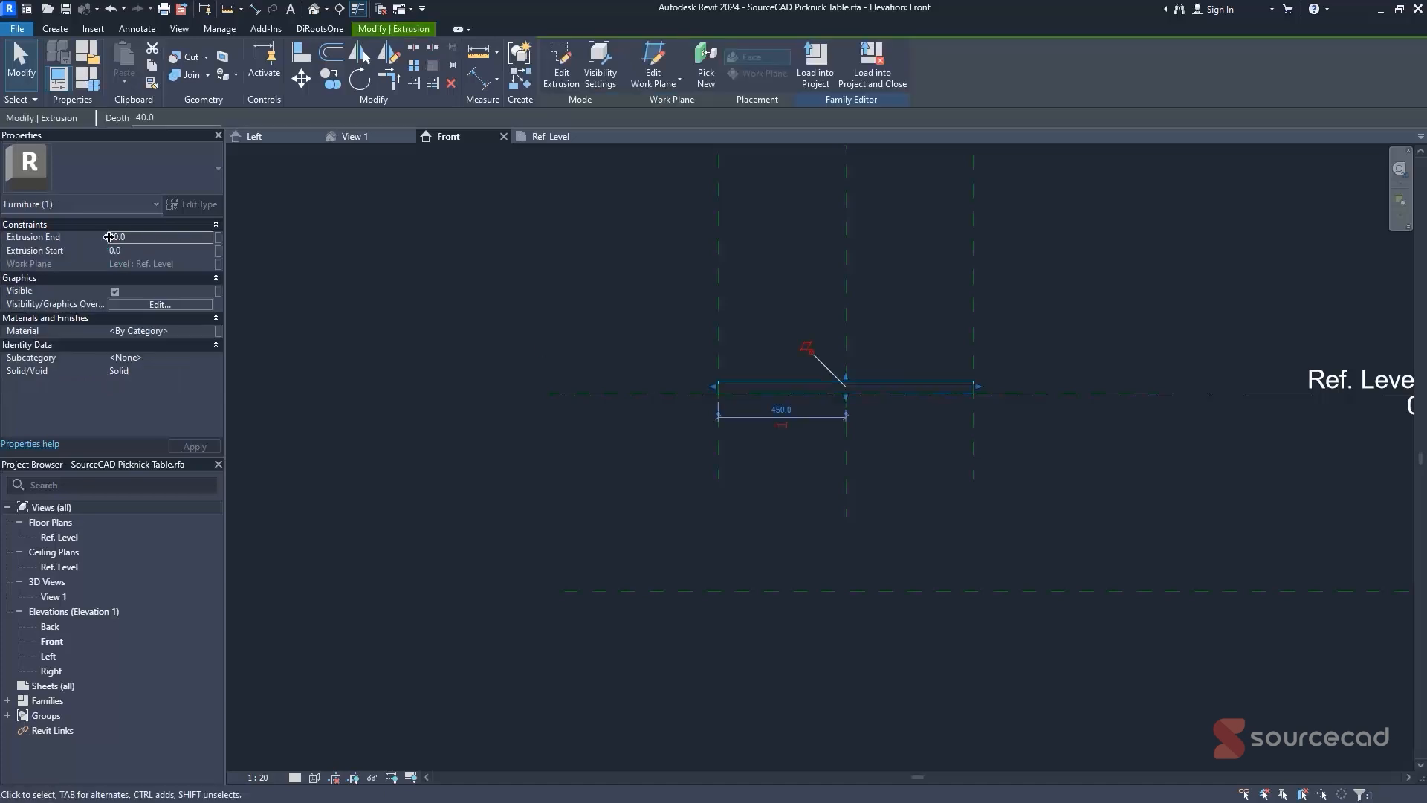
left_click(112, 237)
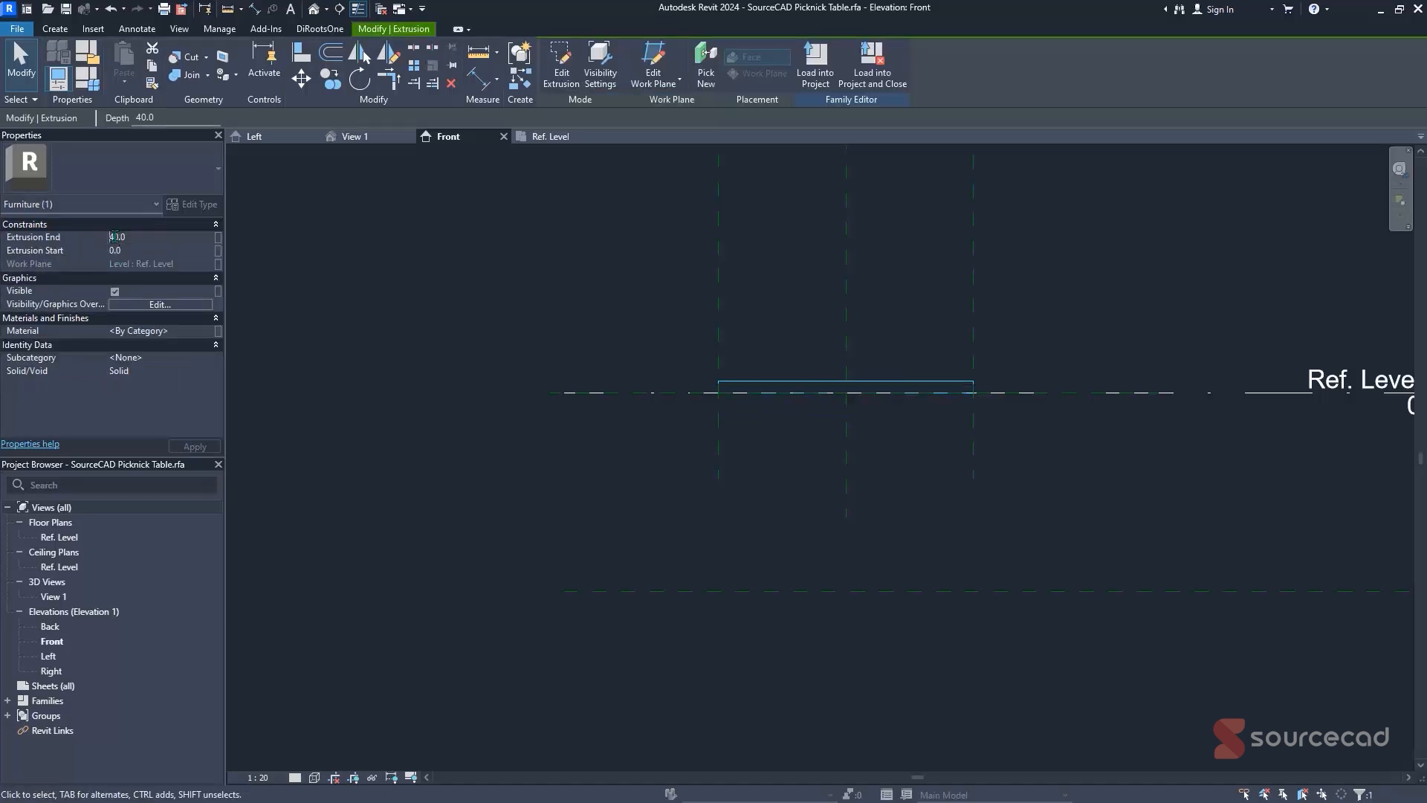
type("-")
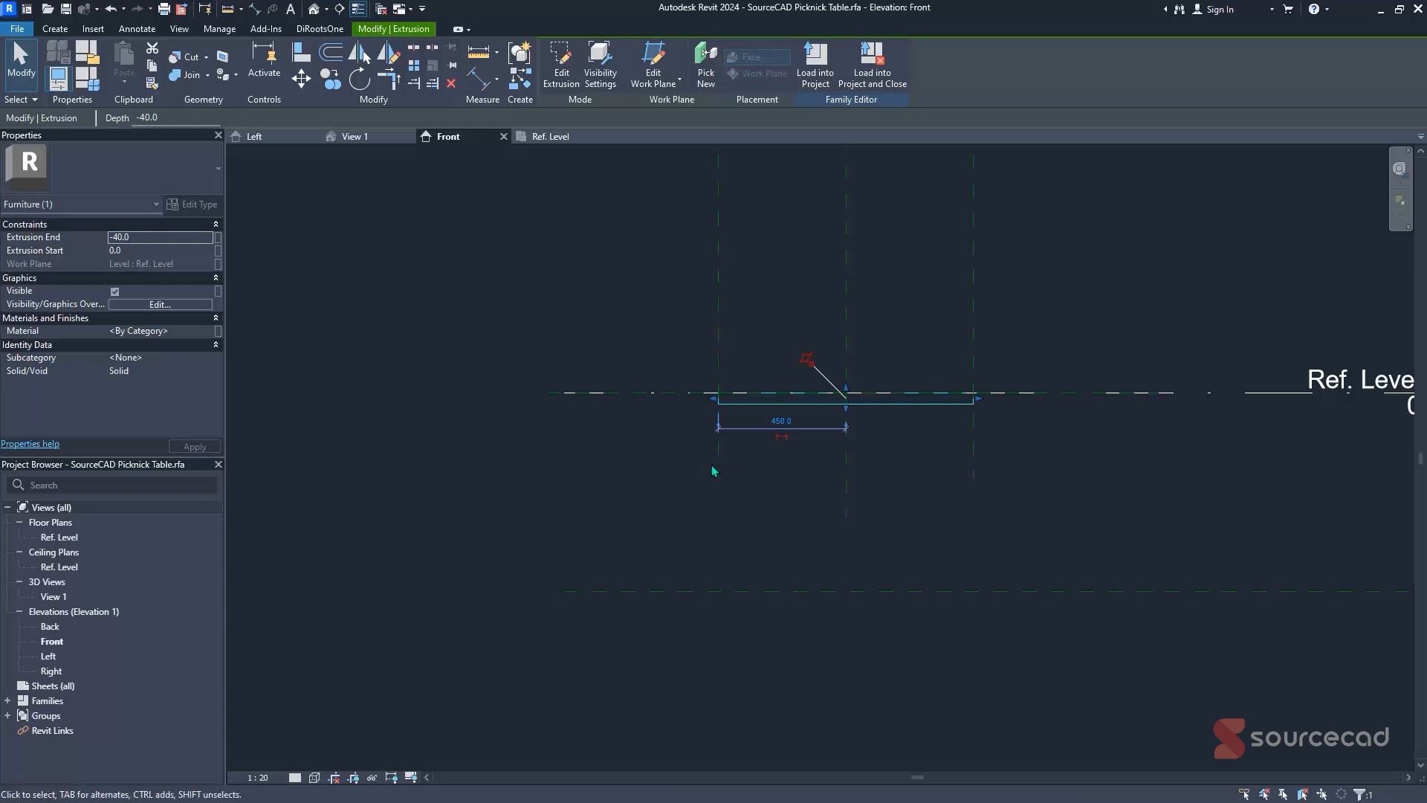
left_click(568, 442)
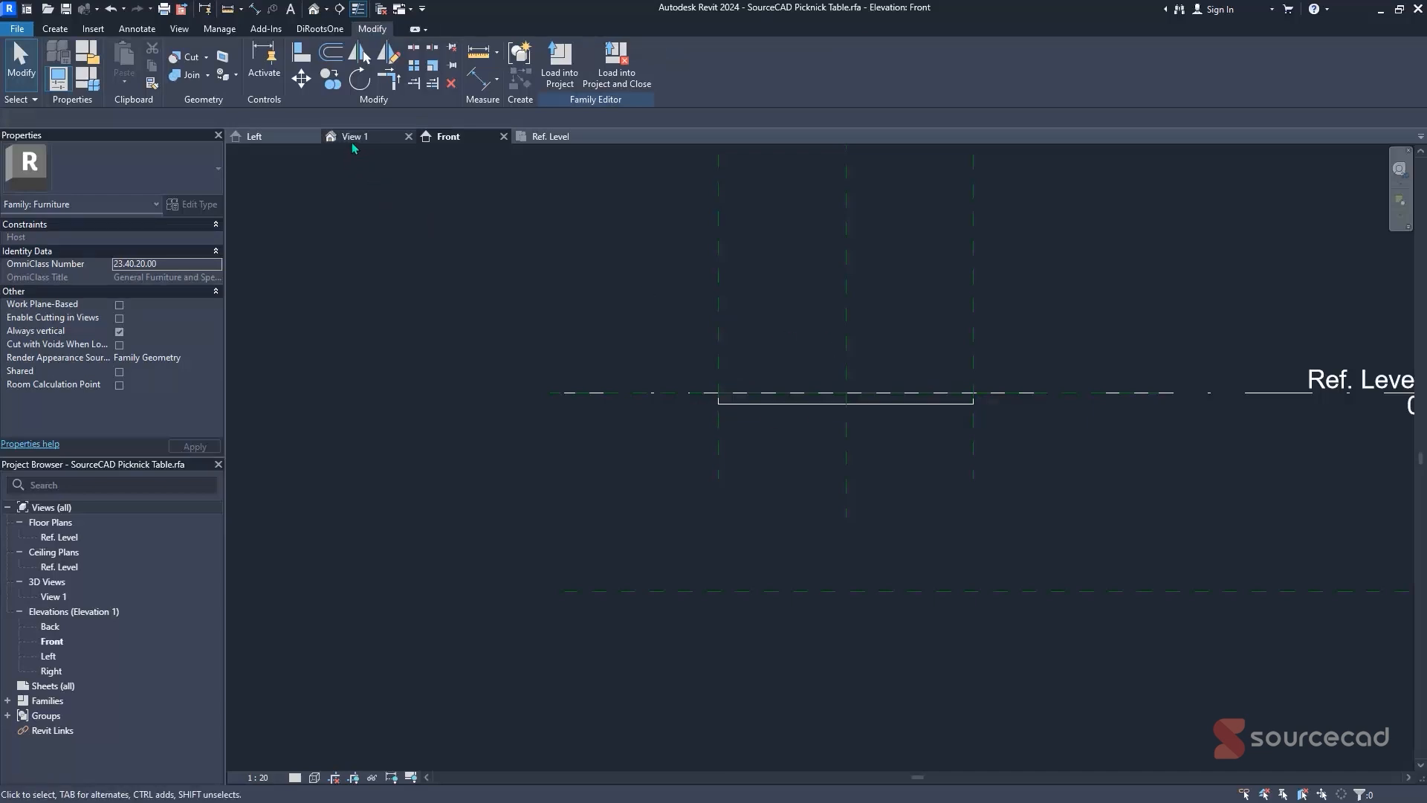
- Close the Front and Left elevation views, keeping only the Ref. Level plan and the 3D view open
left_click(572, 139)
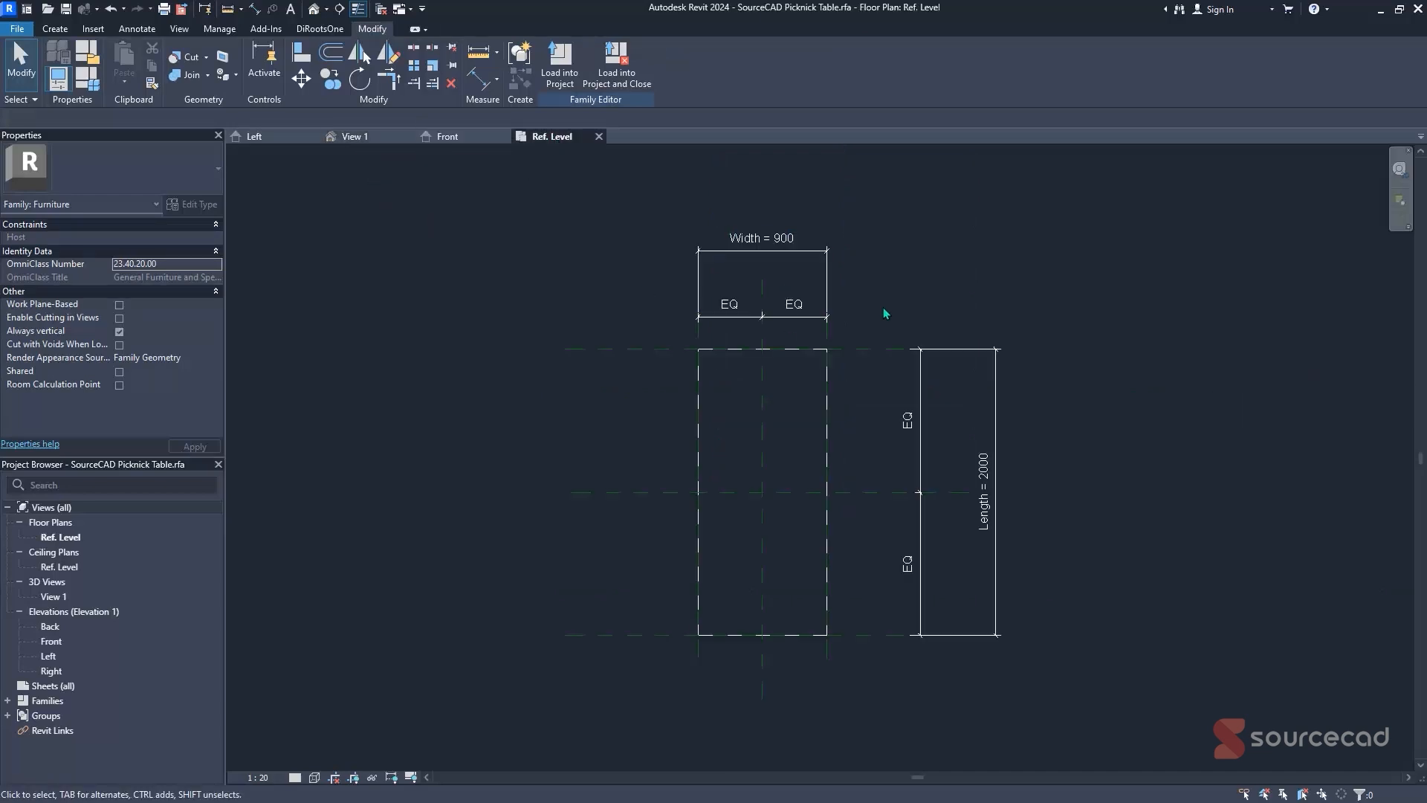
left_click(449, 137)
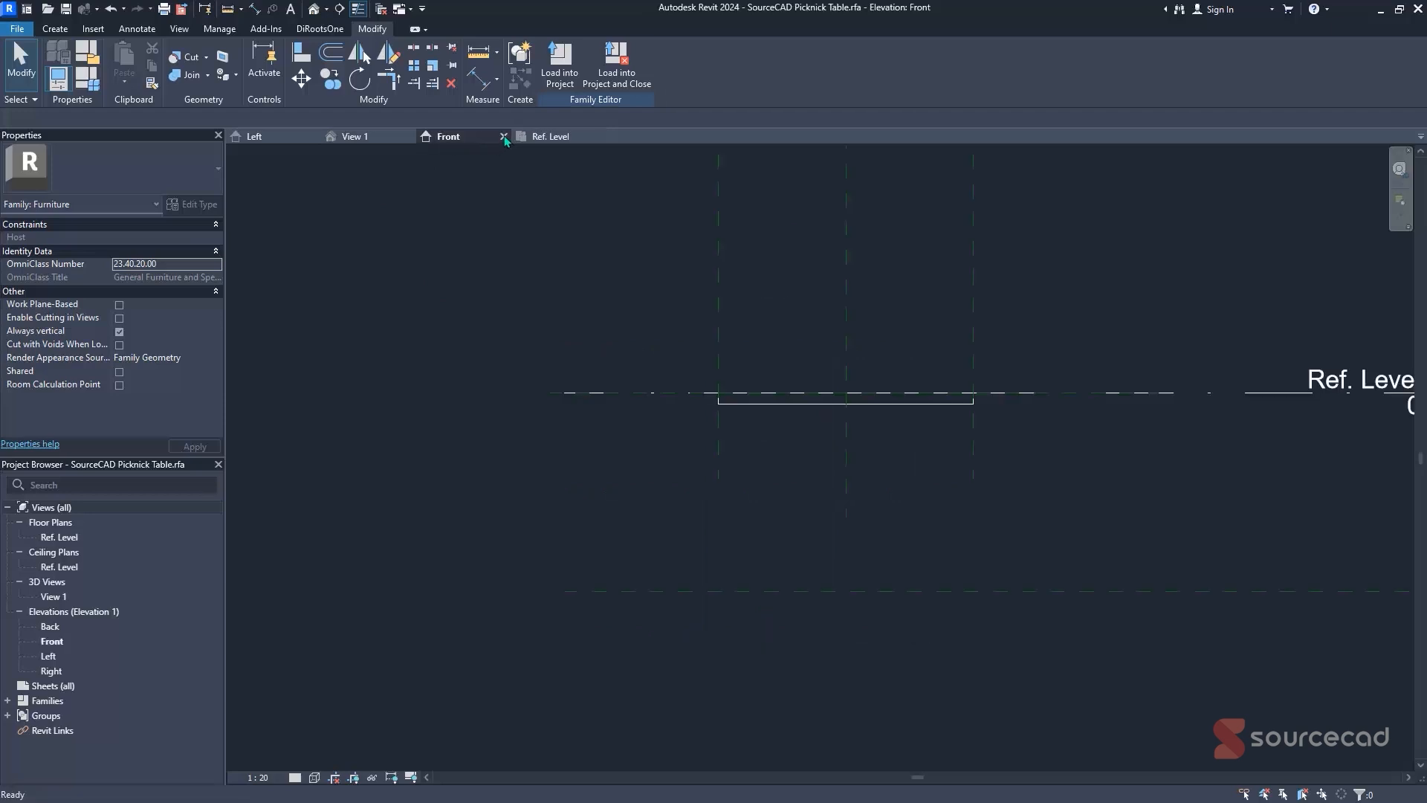
left_click(503, 136)
left_click(301, 137)
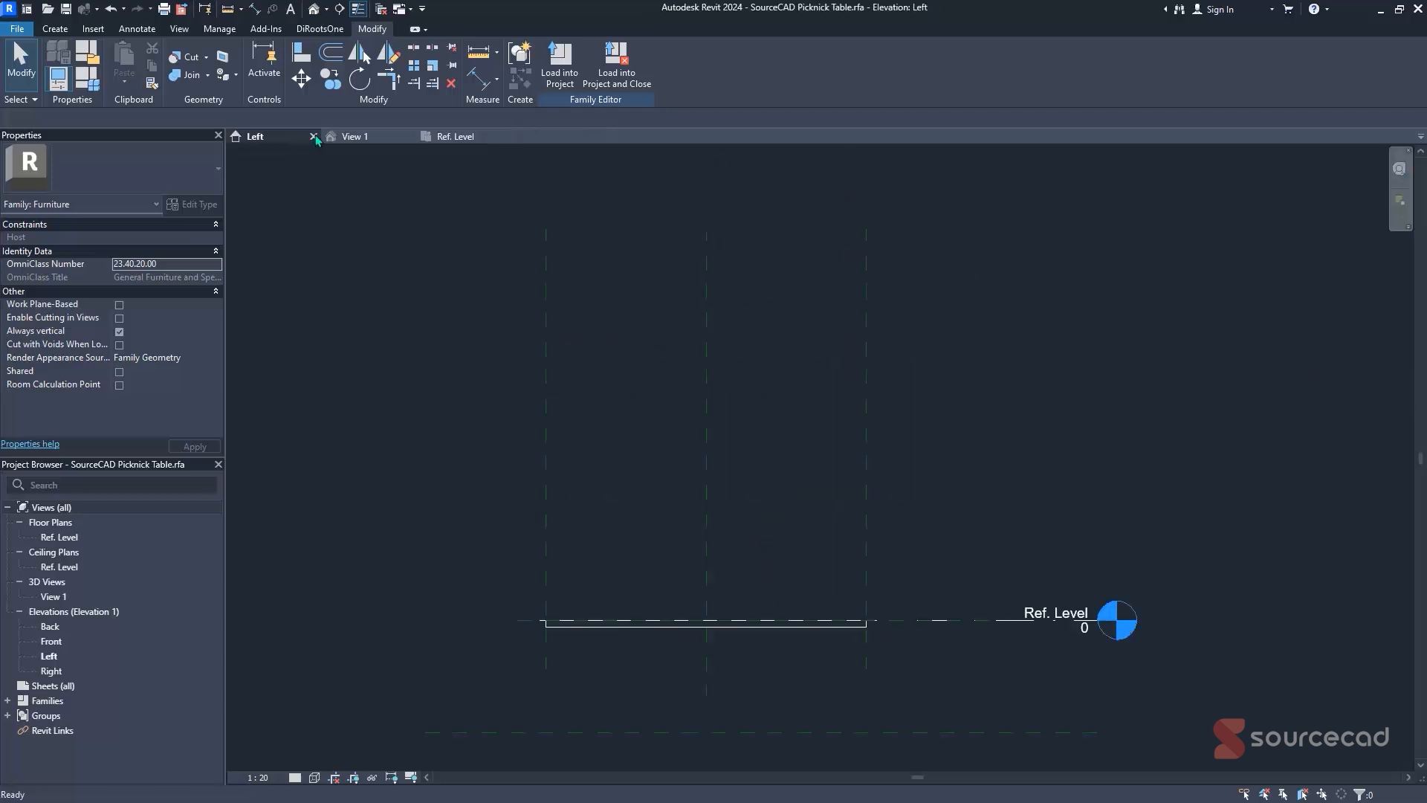
left_click(313, 136)
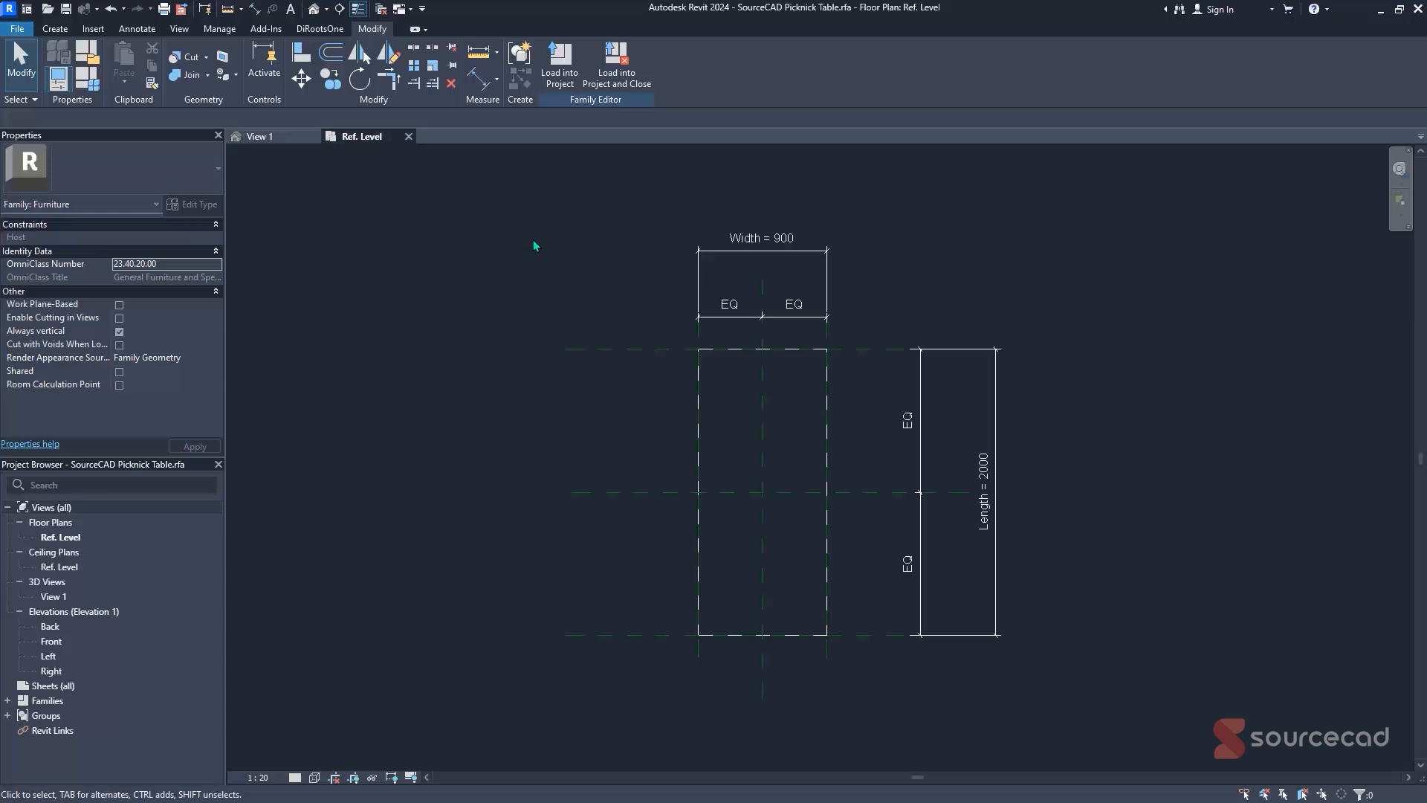
- Tile the Ref. Level plan and the 3D view side by side and frame the tabletop in both
key("w")
key("t")
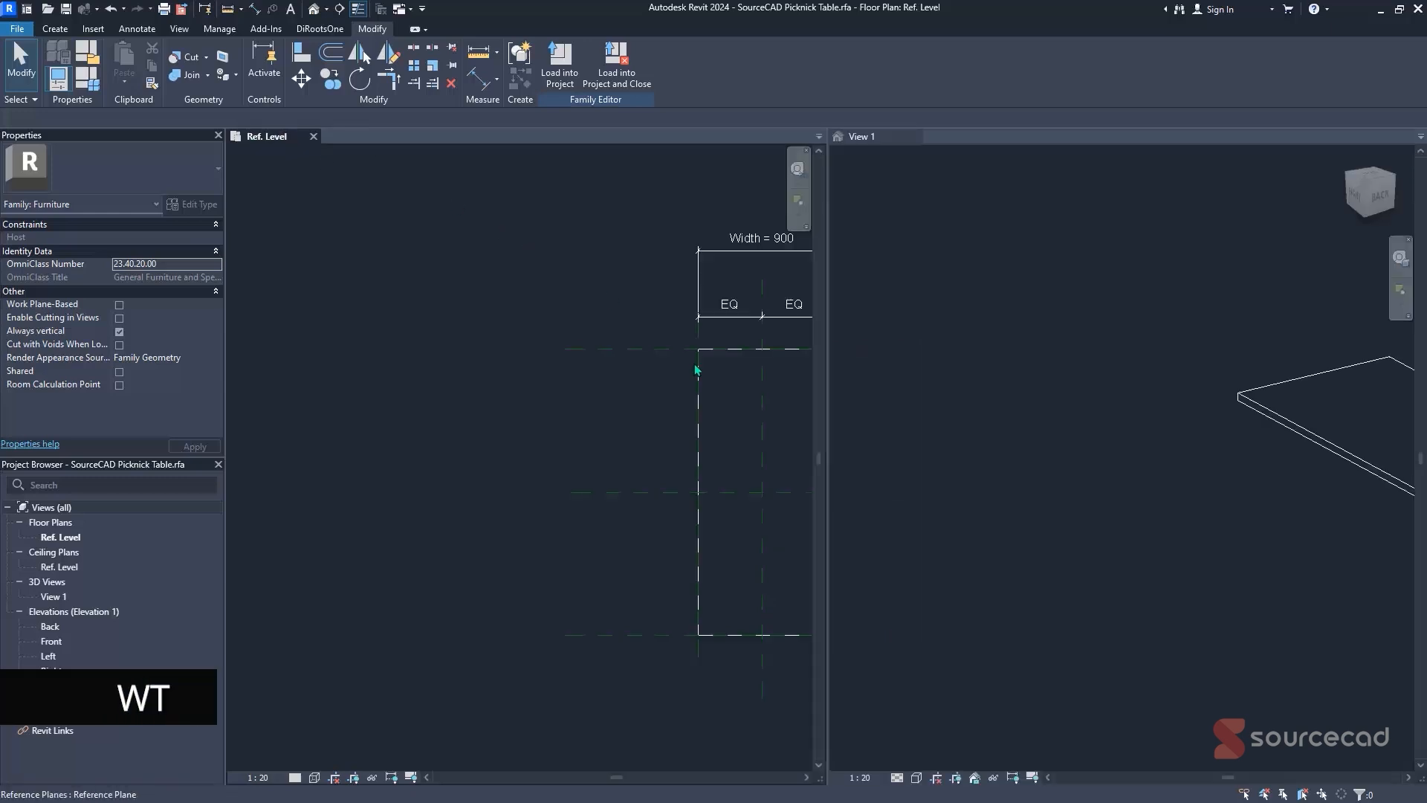
scroll(698, 366, "down", 2)
middle_click_drag(621, 436, 310, 352)
scroll(1078, 410, "down", 2)
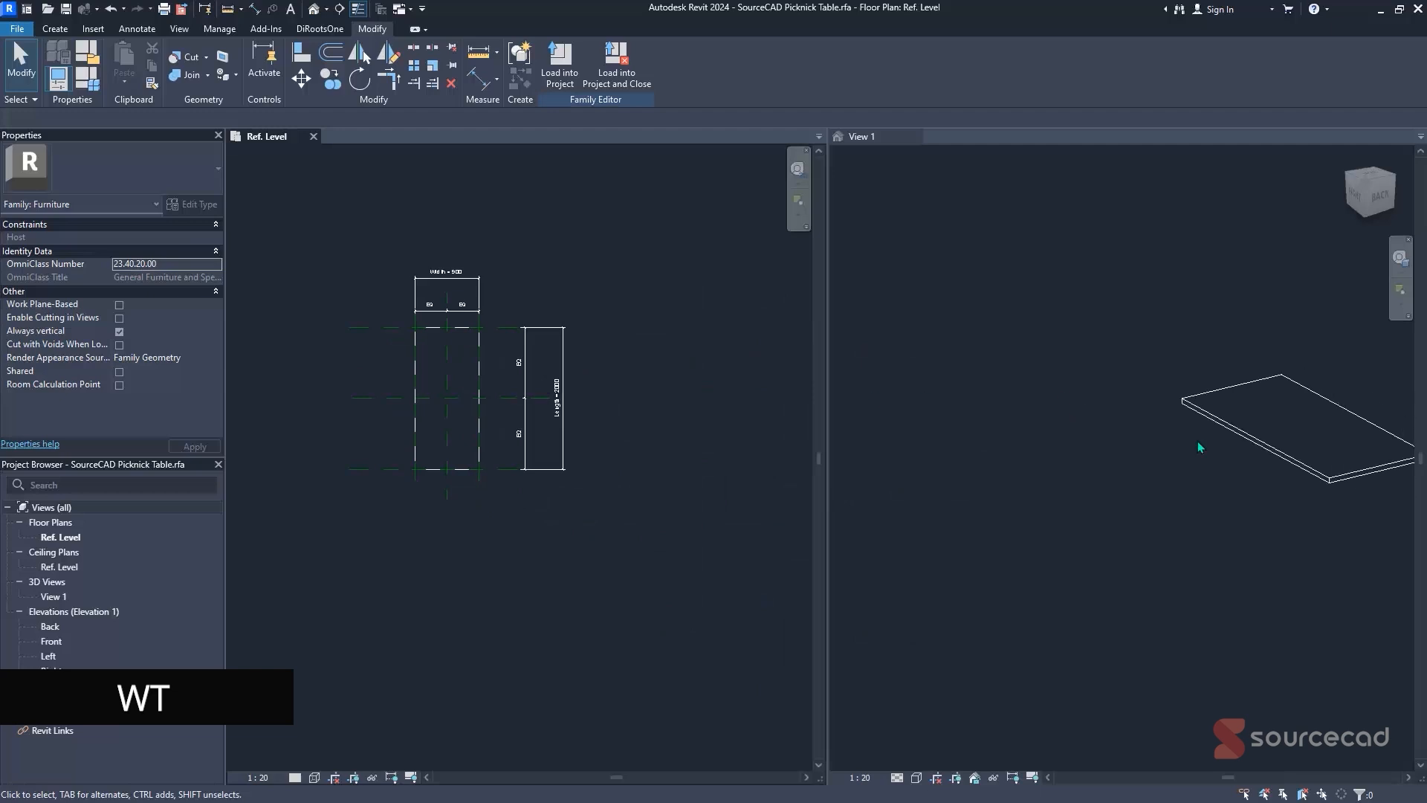
left_click(1002, 441)
middle_click_drag(1220, 507, 977, 461)
scroll(397, 275, "up", 1)
left_click(363, 213)
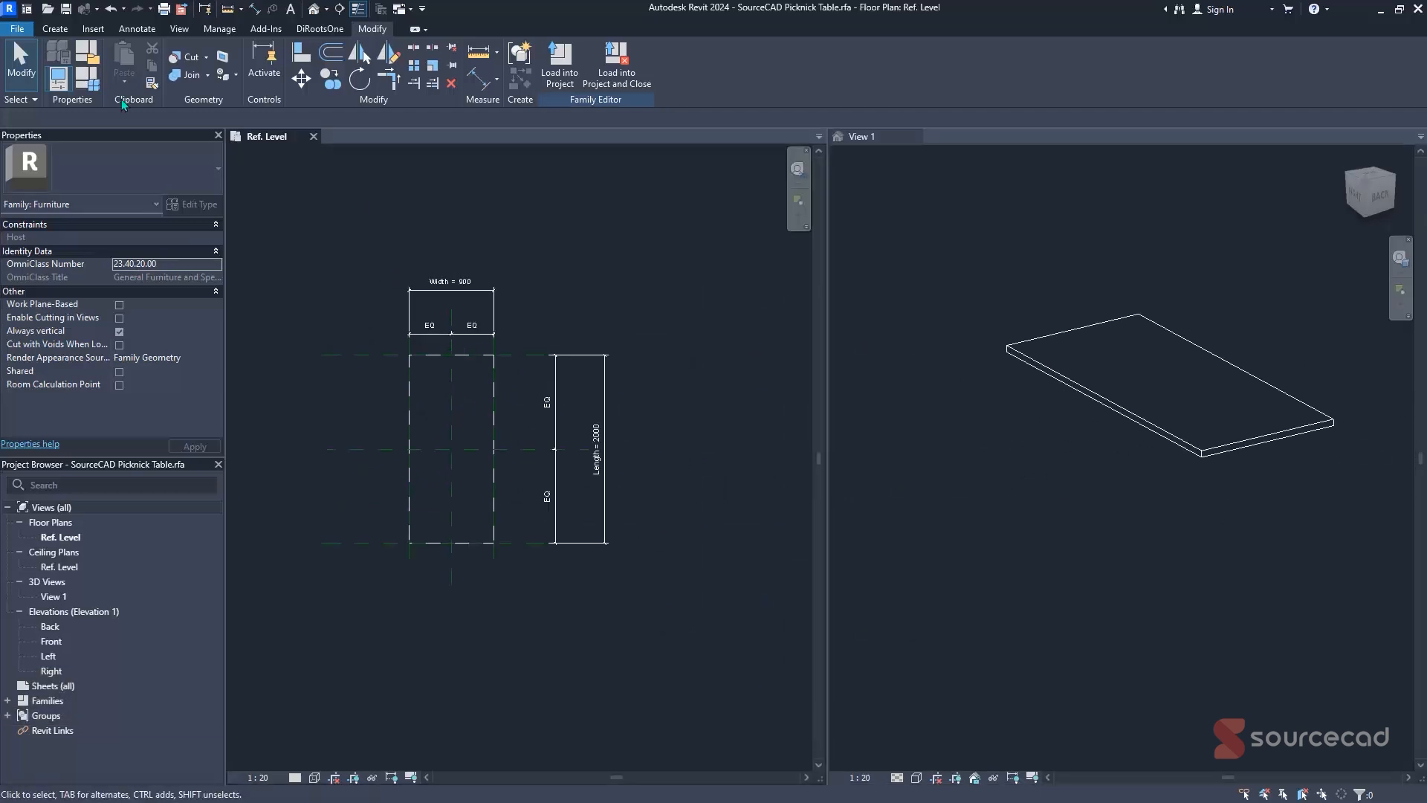
- Set the family's Length parameter to 2500 and its Width parameter to 800, applying both to the tabletop
left_click(97, 88)
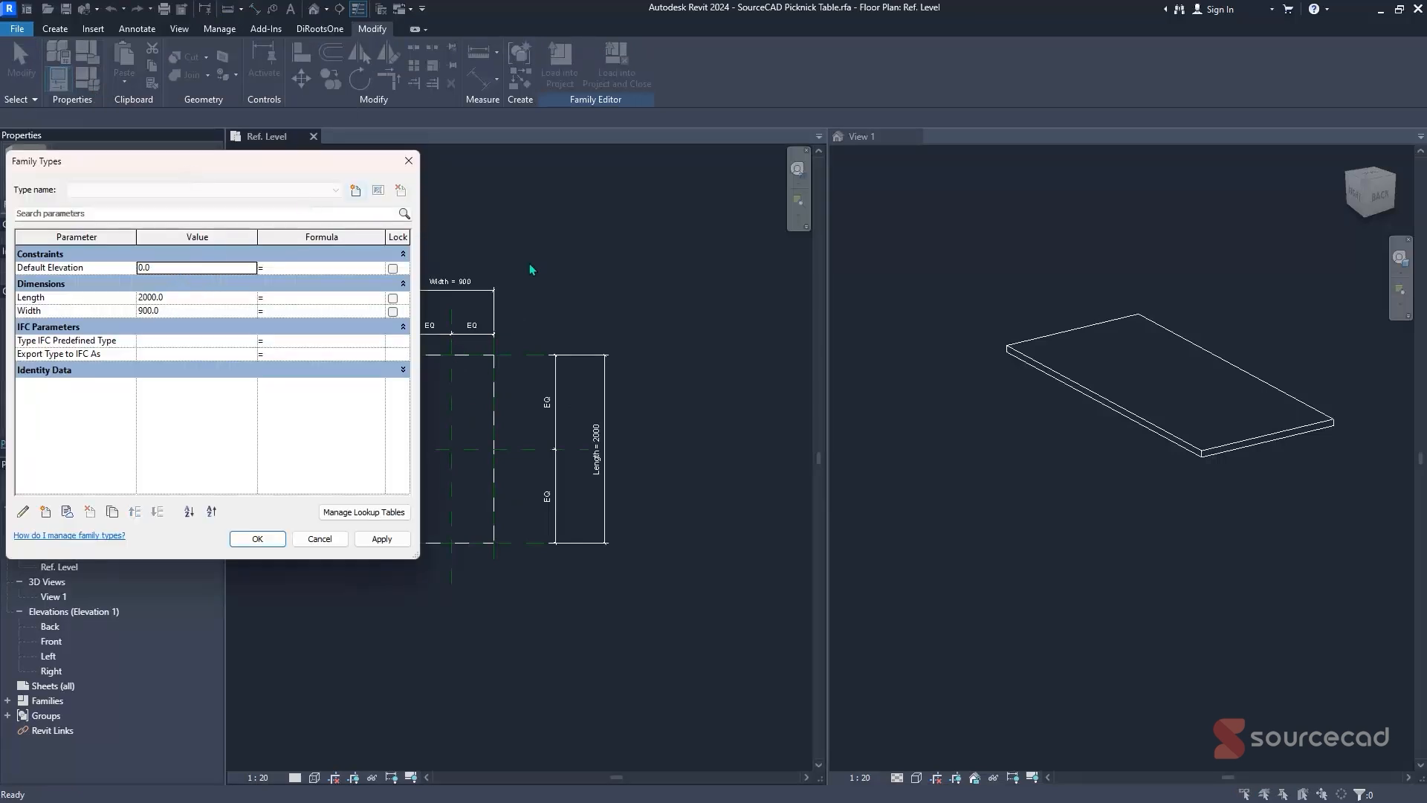
left_click(408, 160)
middle_click_drag(540, 291, 735, 309)
left_click(97, 88)
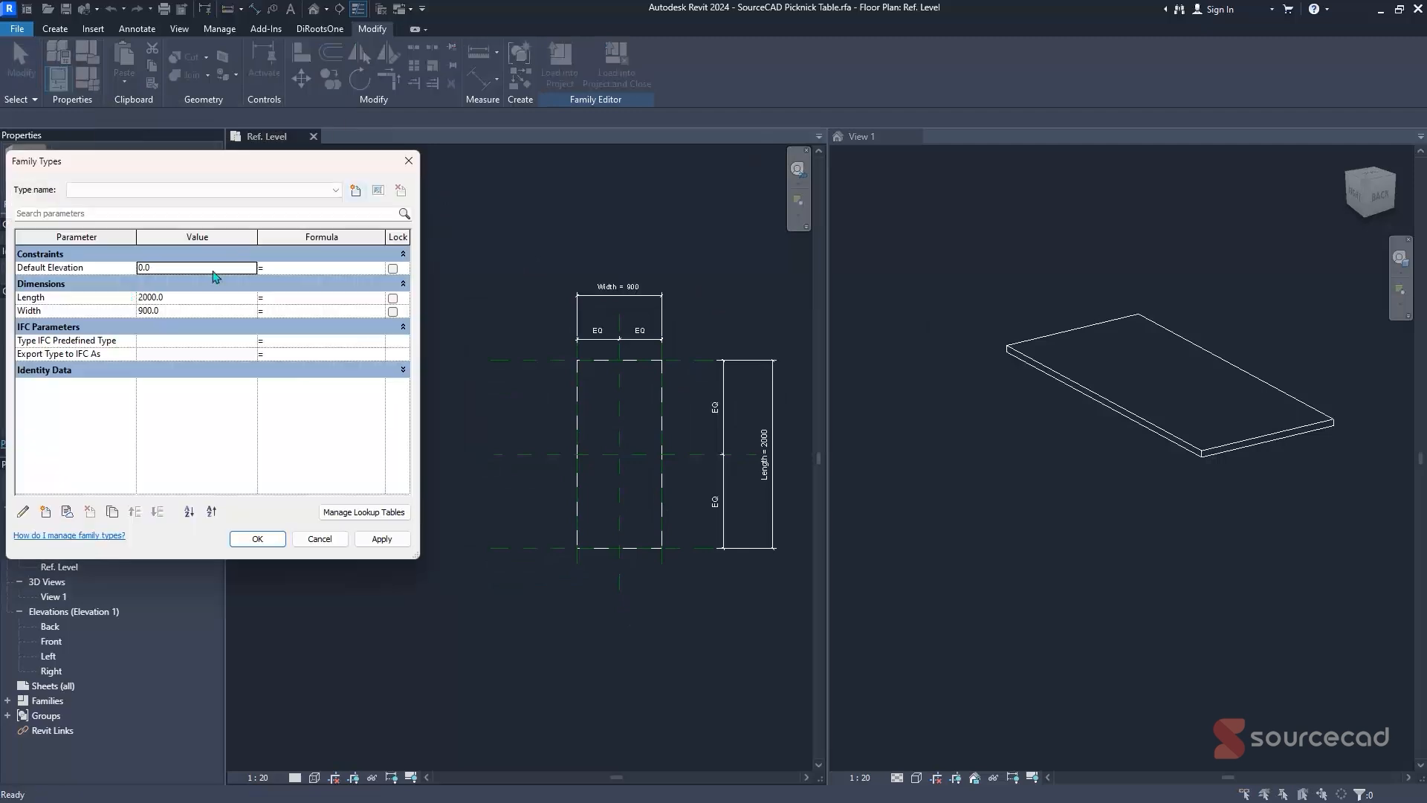
left_click(178, 298)
type("2500")
left_click(173, 310)
left_click(382, 543)
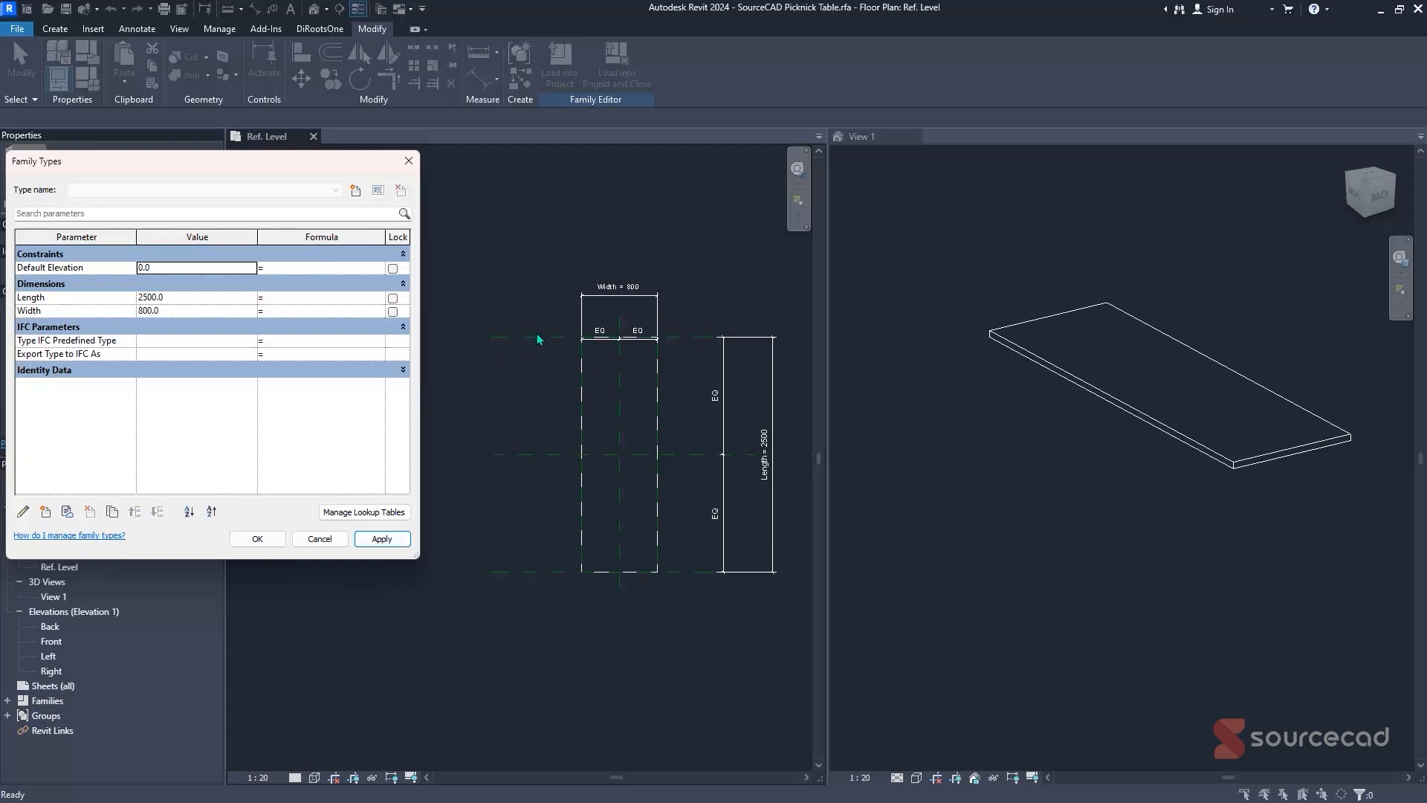
left_click(257, 541)
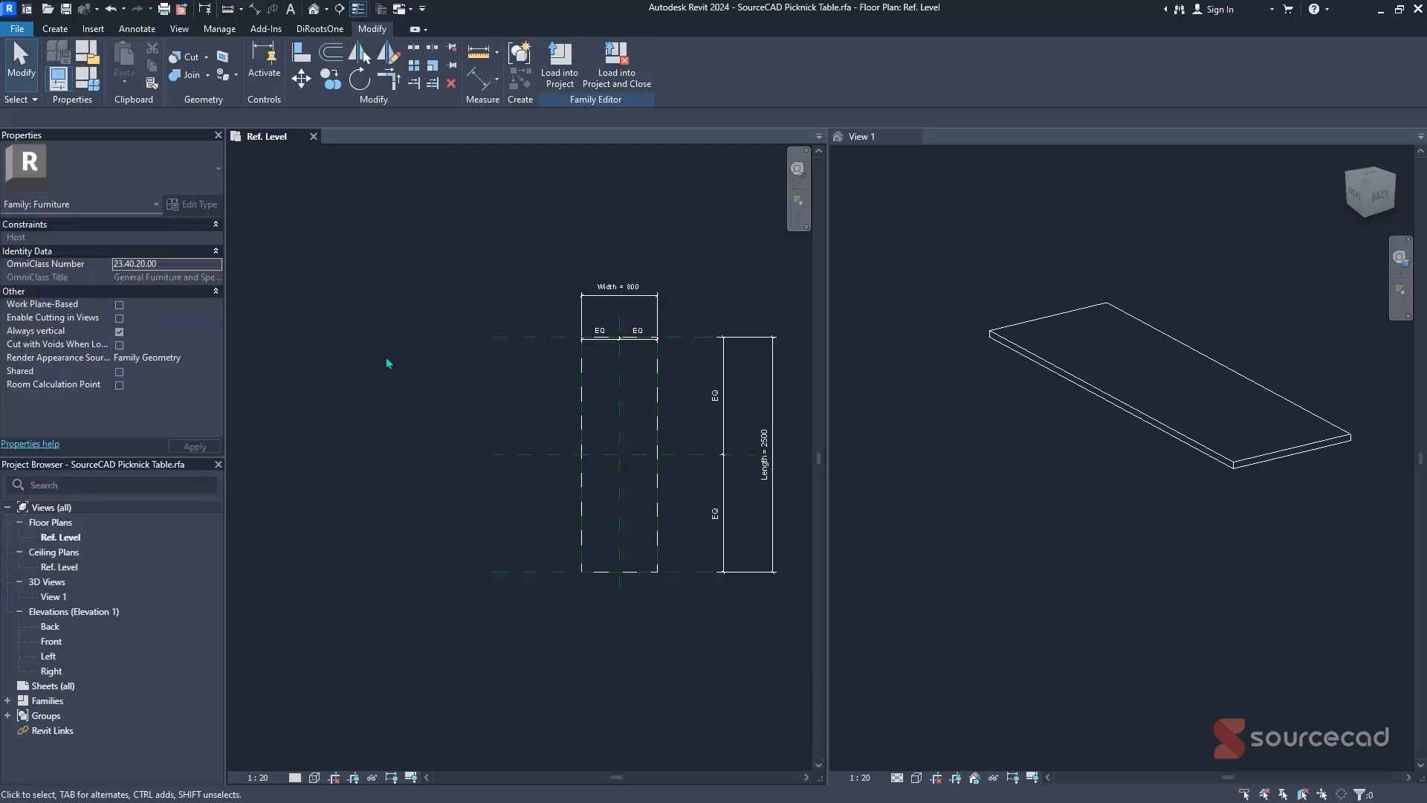
- Draw a short horizontal reference plane offset 50 mm below the Center (Front/Back) plane, near the tabletop's centre in the Ref. Level plan
middle_click_drag(494, 432, 429, 418)
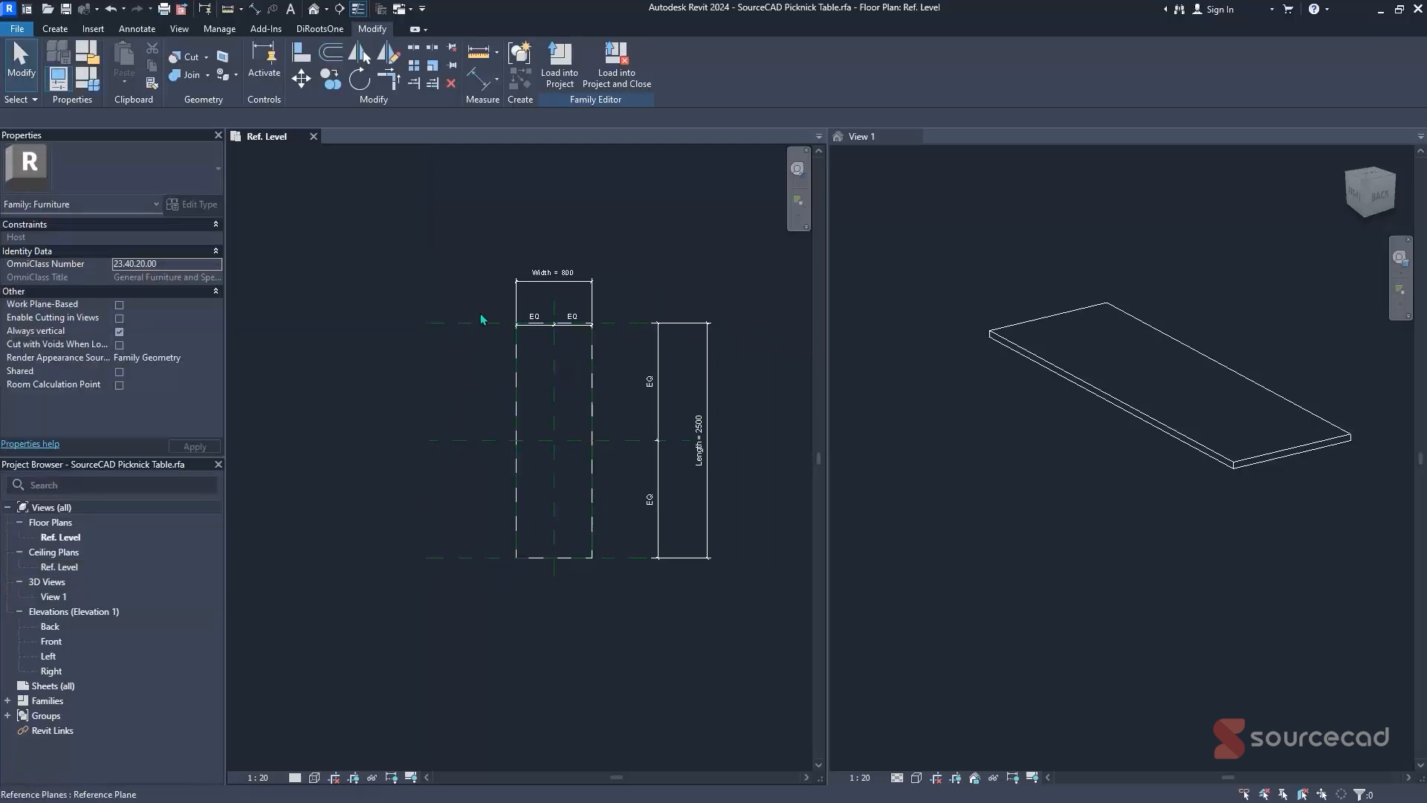
scroll(559, 331, "up", 4)
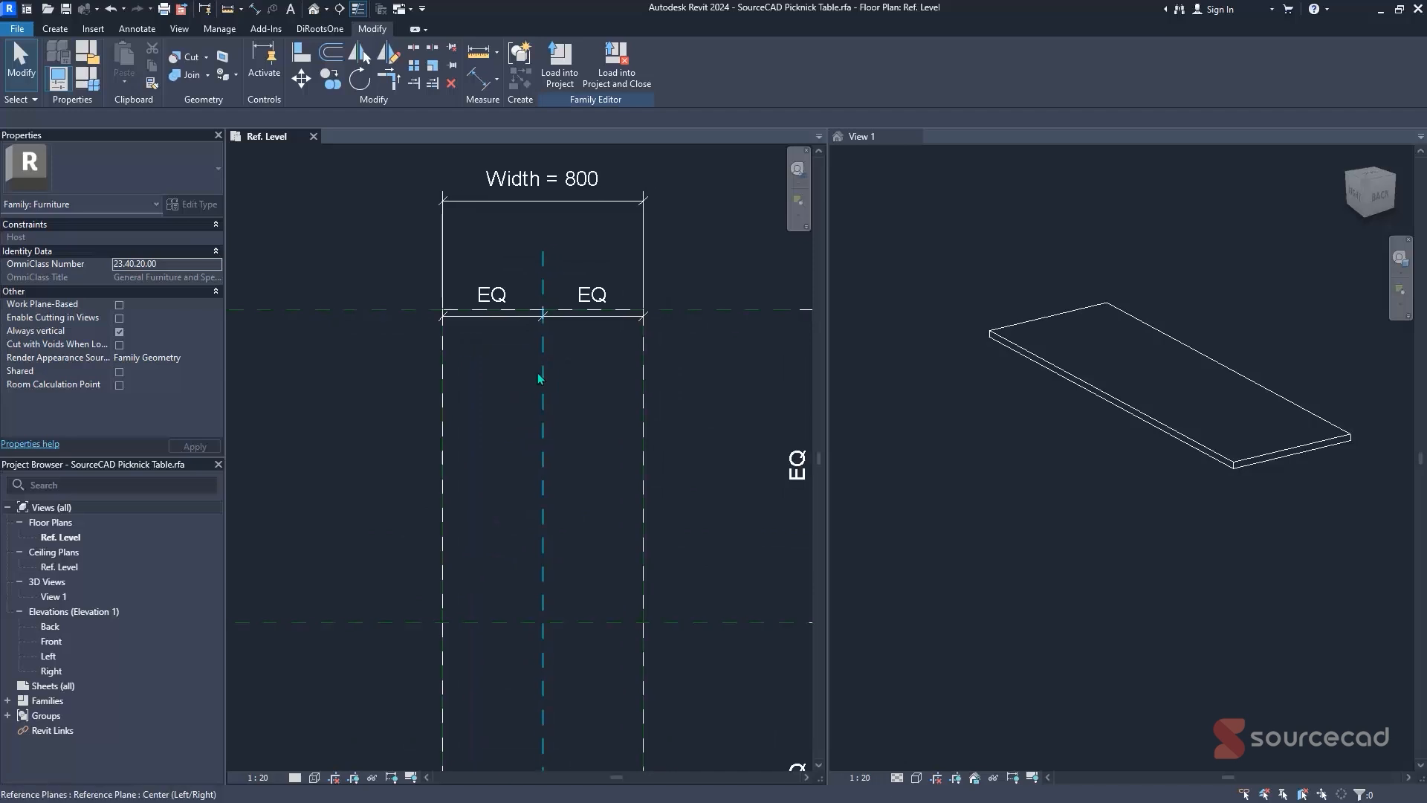
scroll(538, 373, "down", 2)
left_click(55, 29)
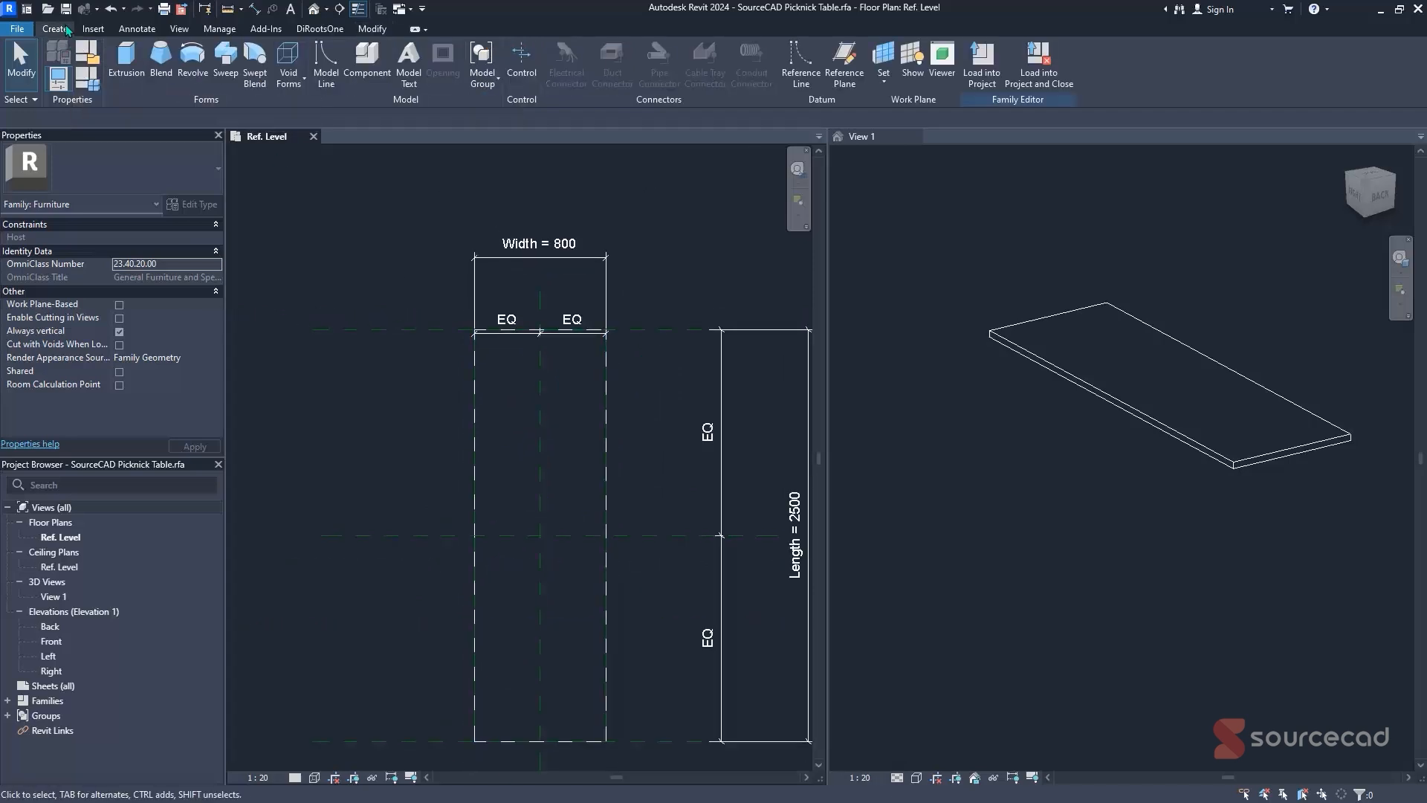
left_click(845, 80)
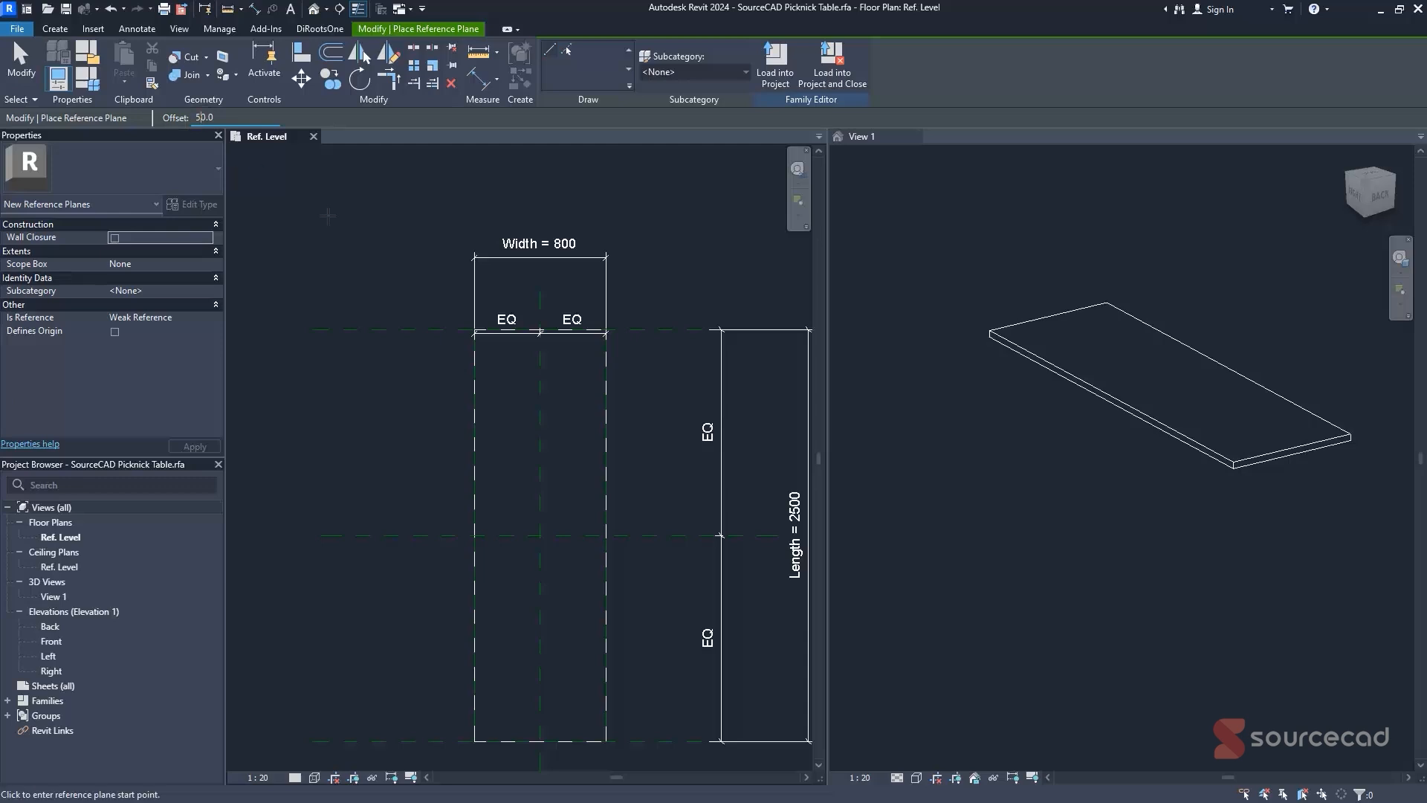
scroll(567, 542, "up", 2)
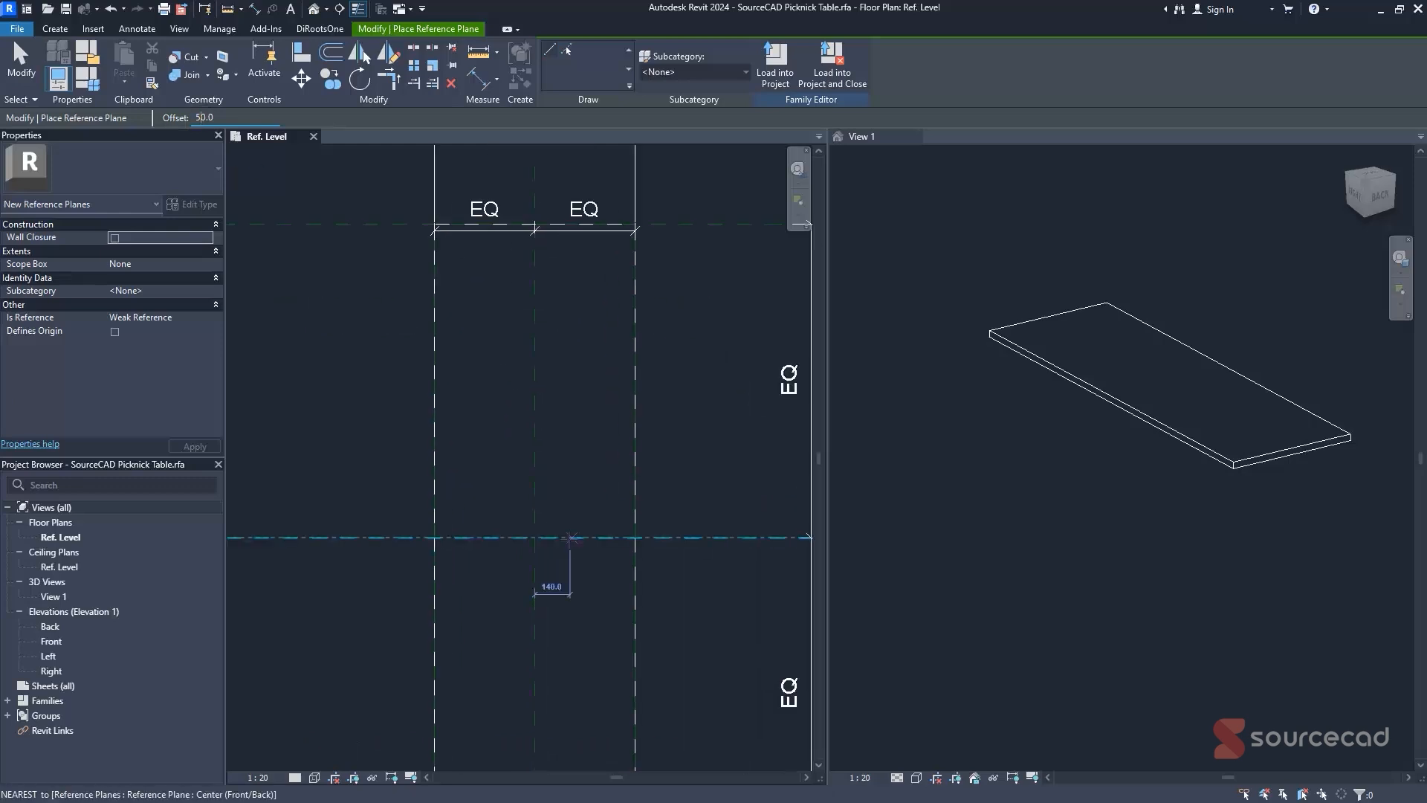
scroll(550, 536, "up", 2)
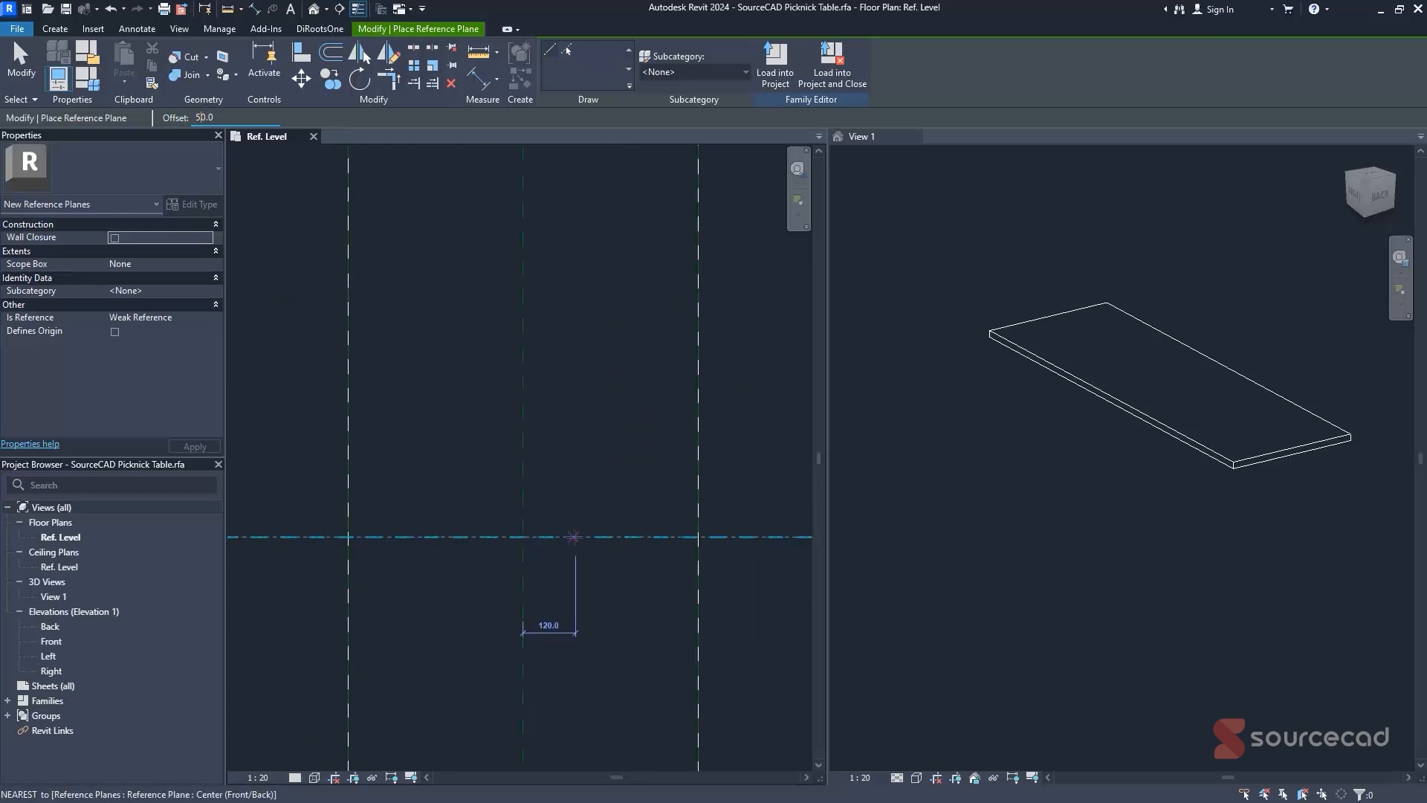
left_click(573, 537)
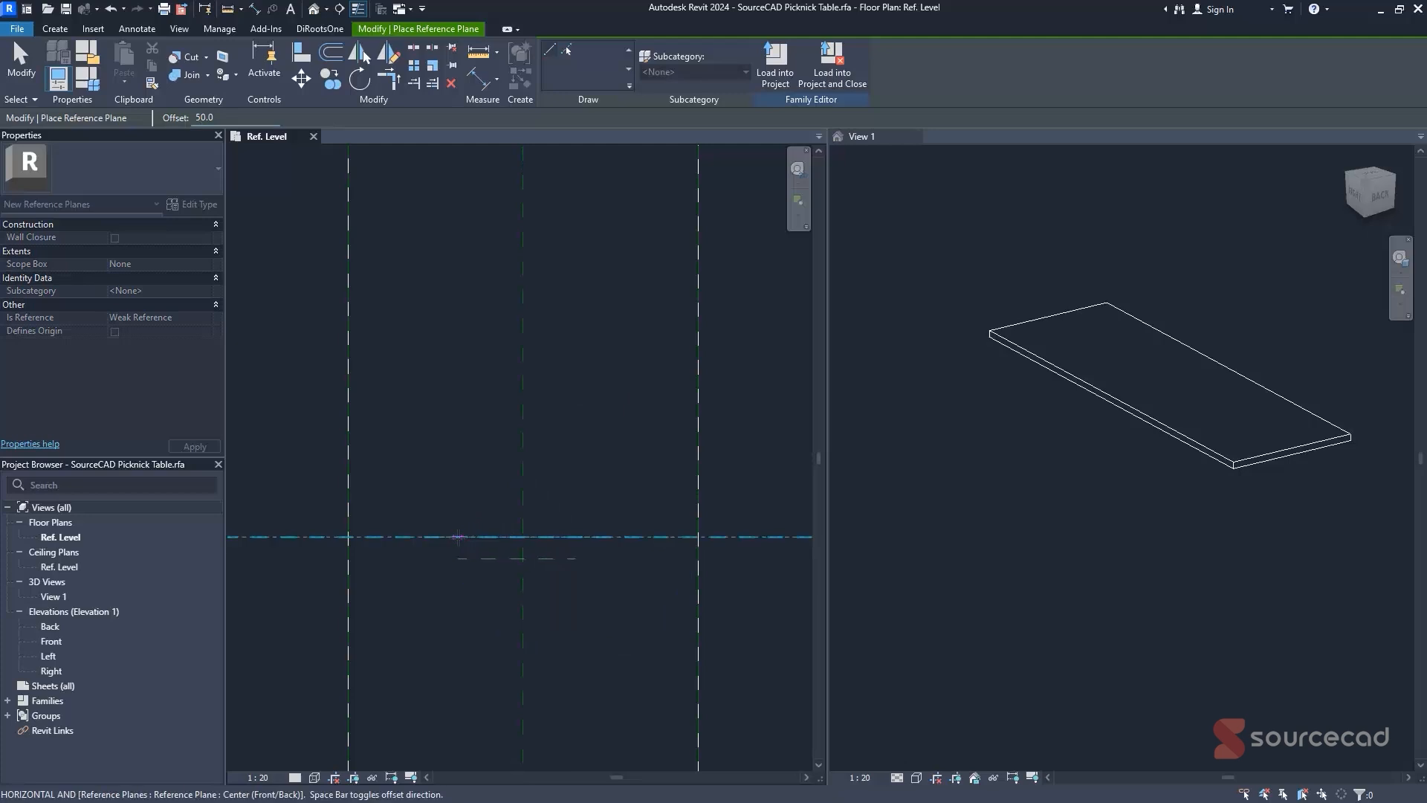
left_click(458, 537)
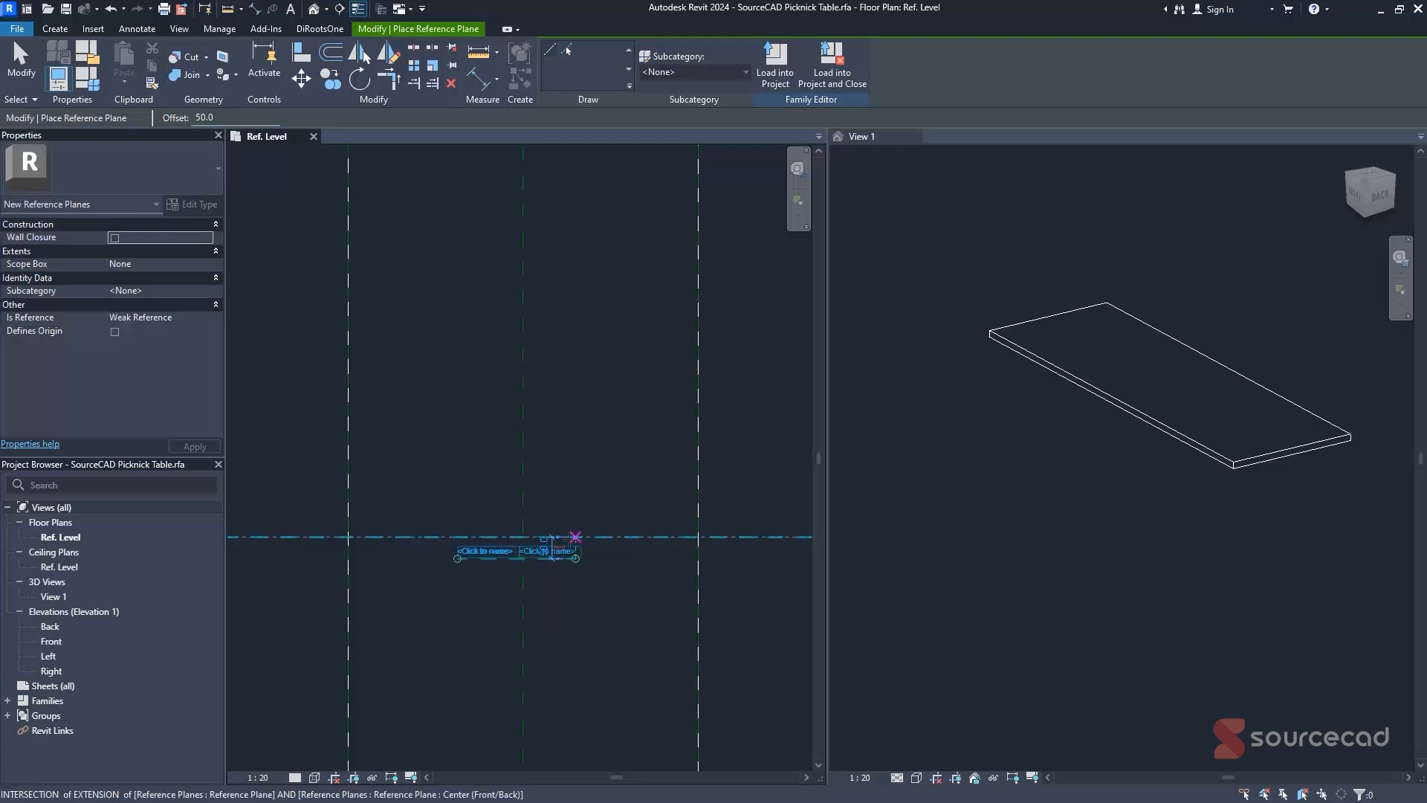
key("Tab")
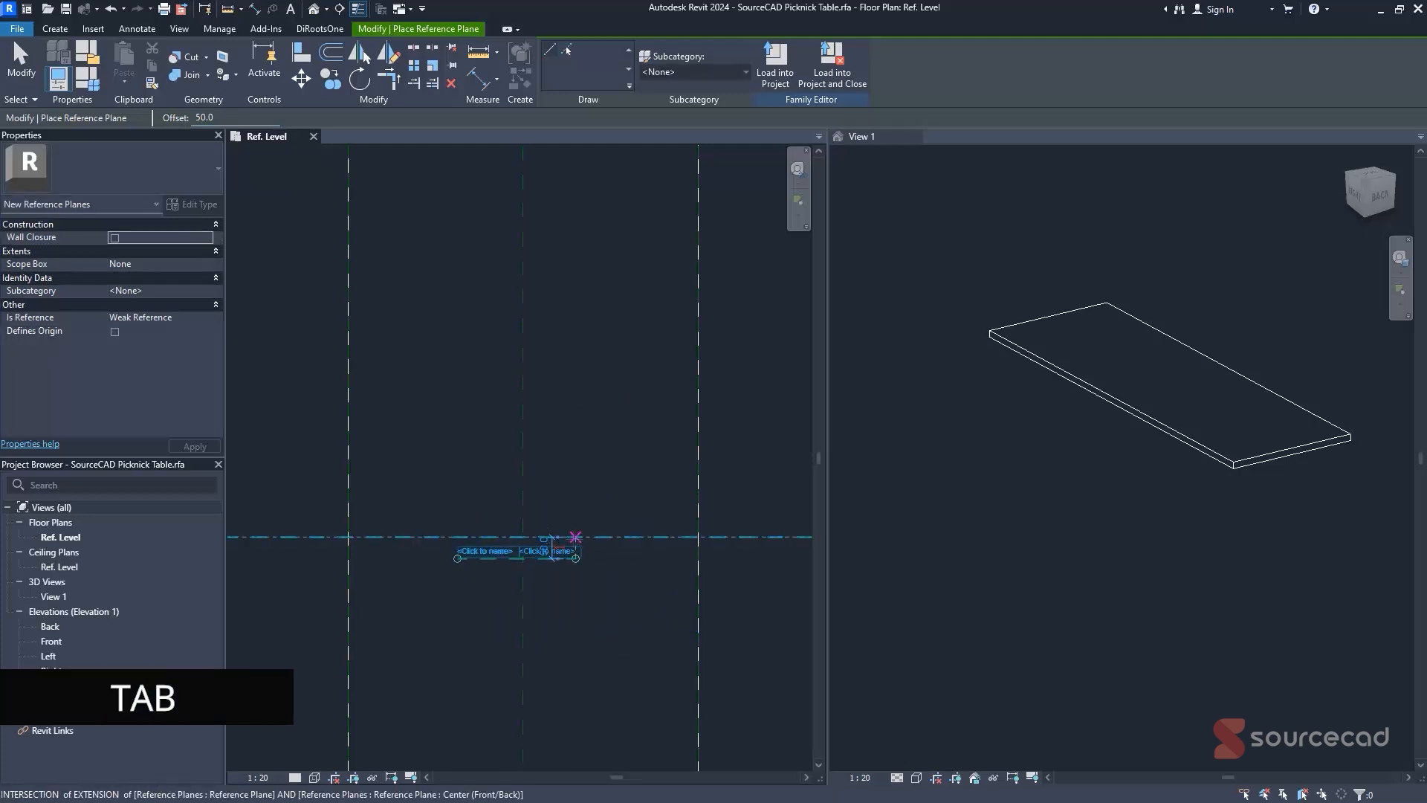
- Draw a short vertical reference plane offset 50 mm to the right of the Center (Left/Right) plane
scroll(578, 534, "up", 3)
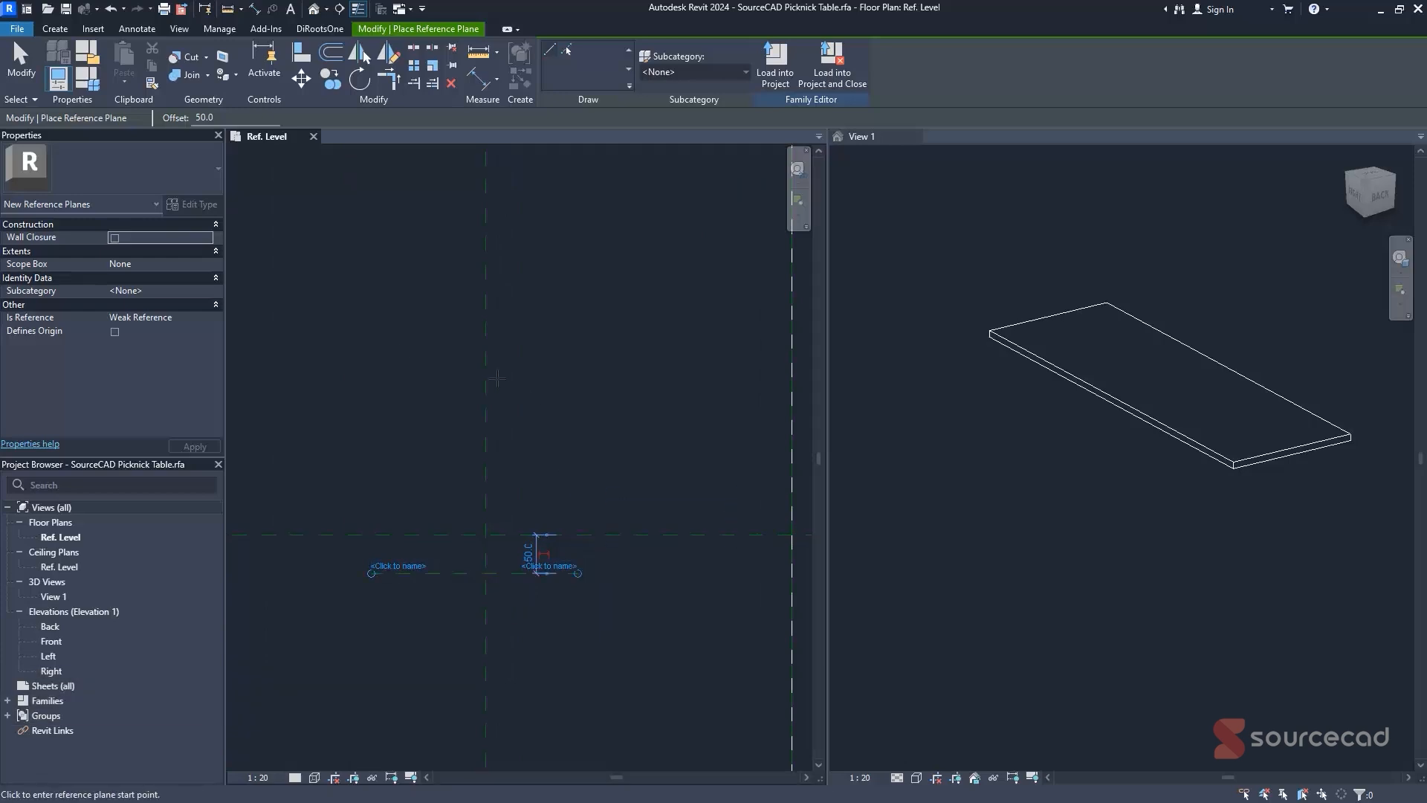
left_click(486, 420)
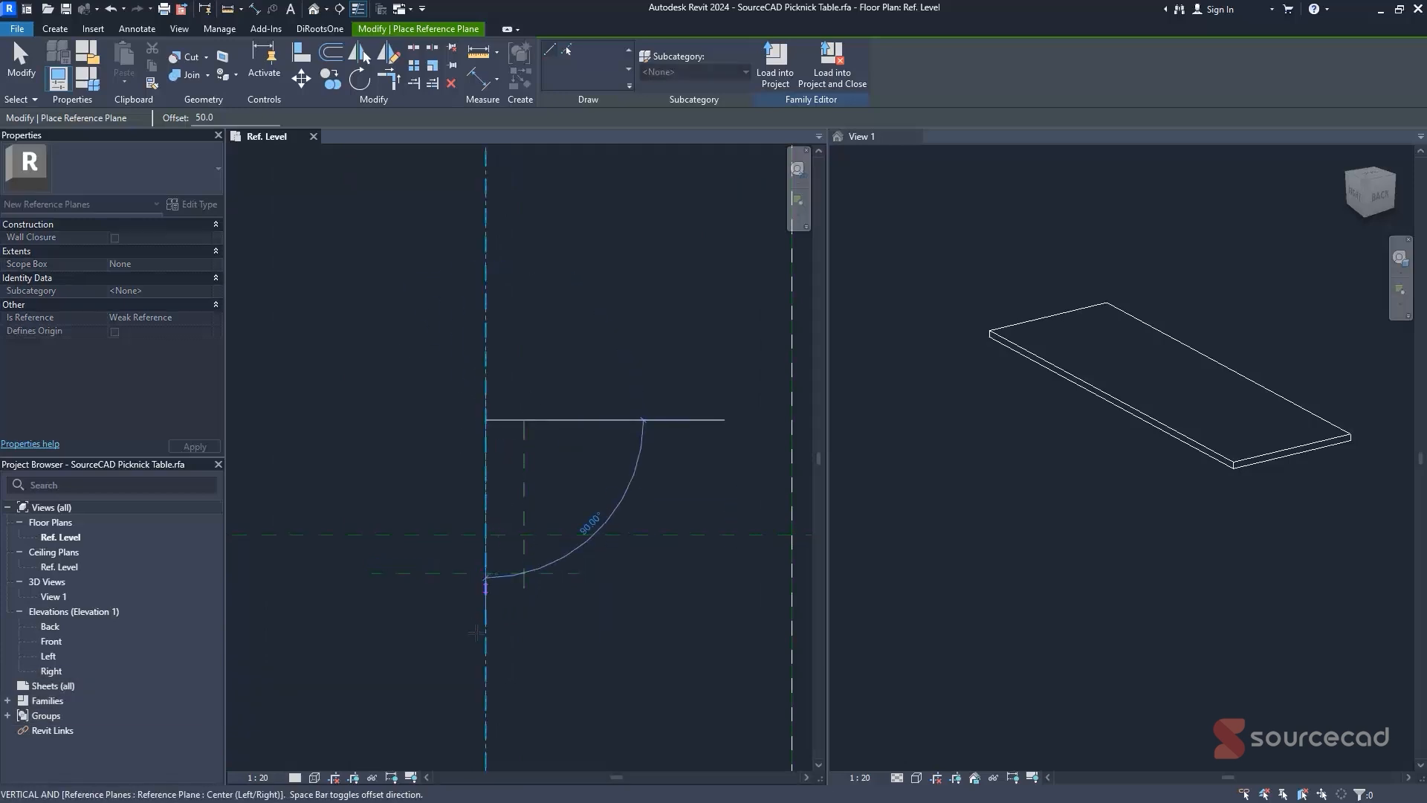
left_click(486, 638)
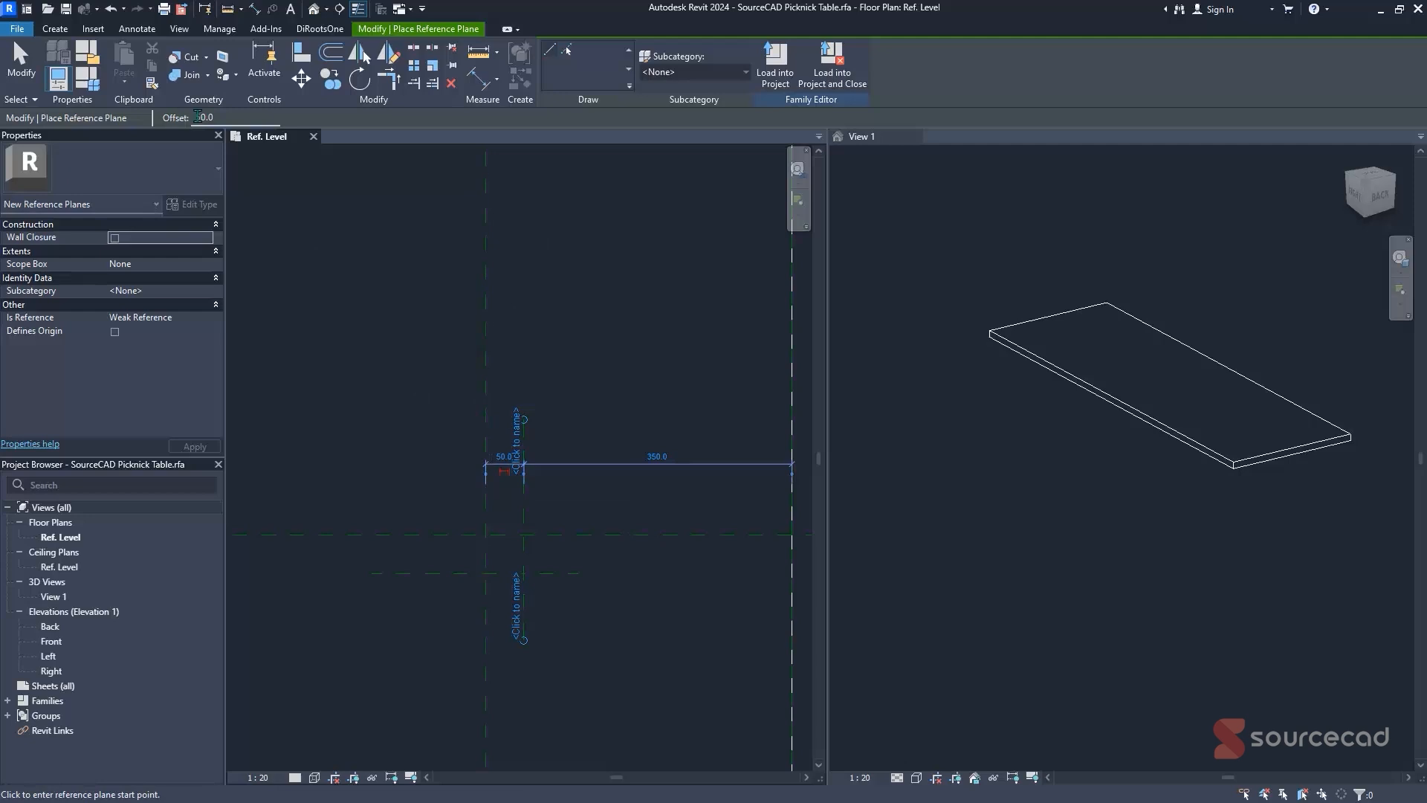
- Using a -50 offset, draw matching reference planes to the left of the vertical centre plane and above the horizontal centre plane
left_click(196, 116)
type("-")
left_click(485, 412)
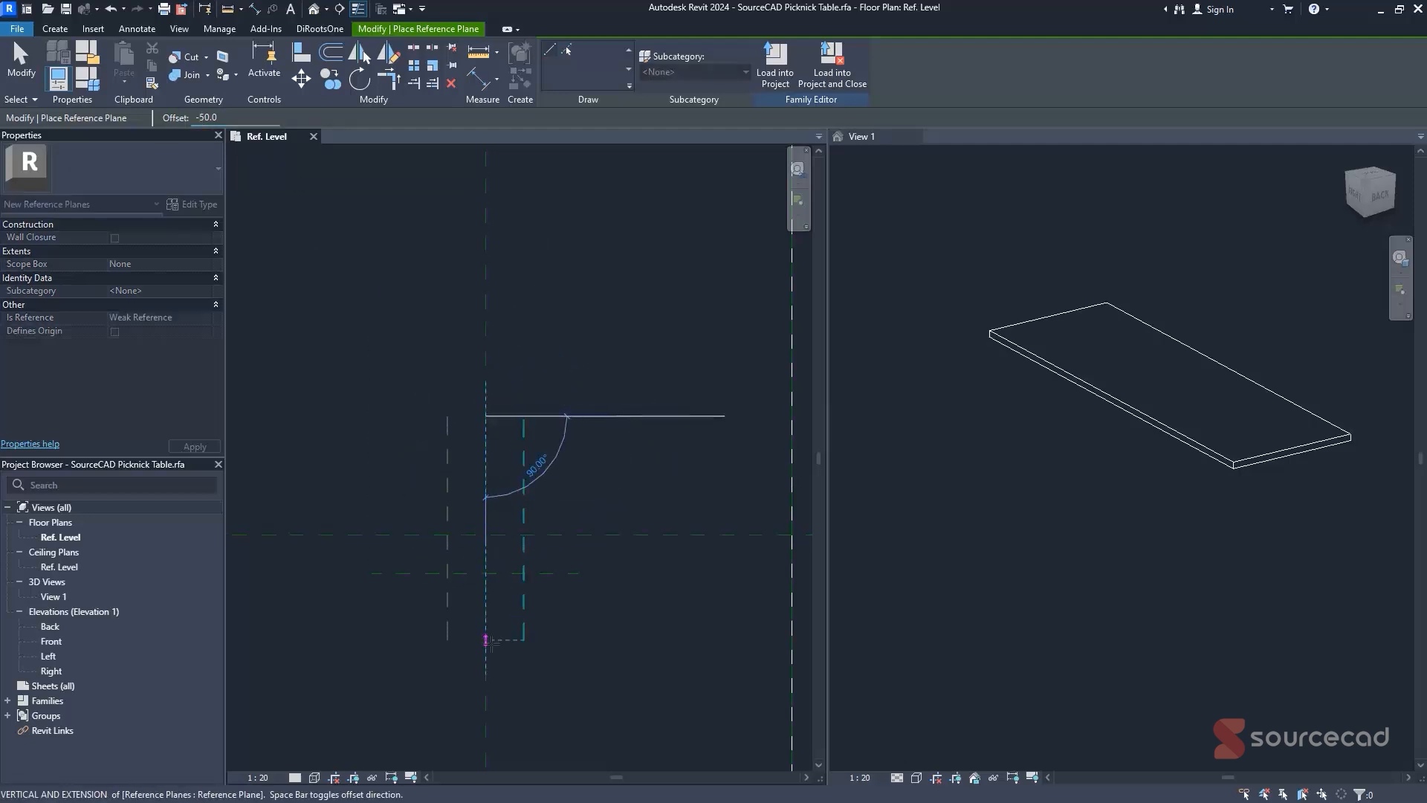
left_click(485, 637)
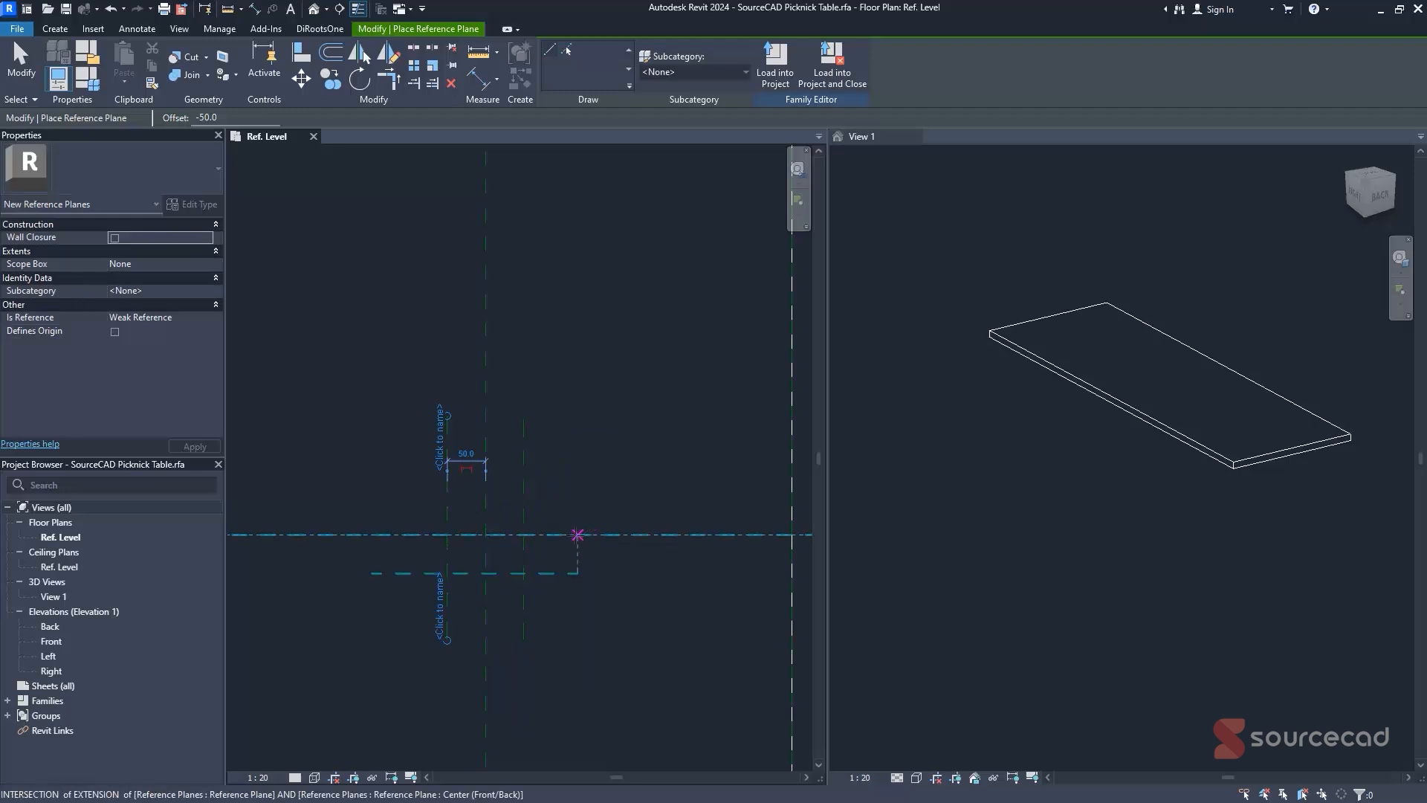
left_click(579, 533)
left_click(372, 534)
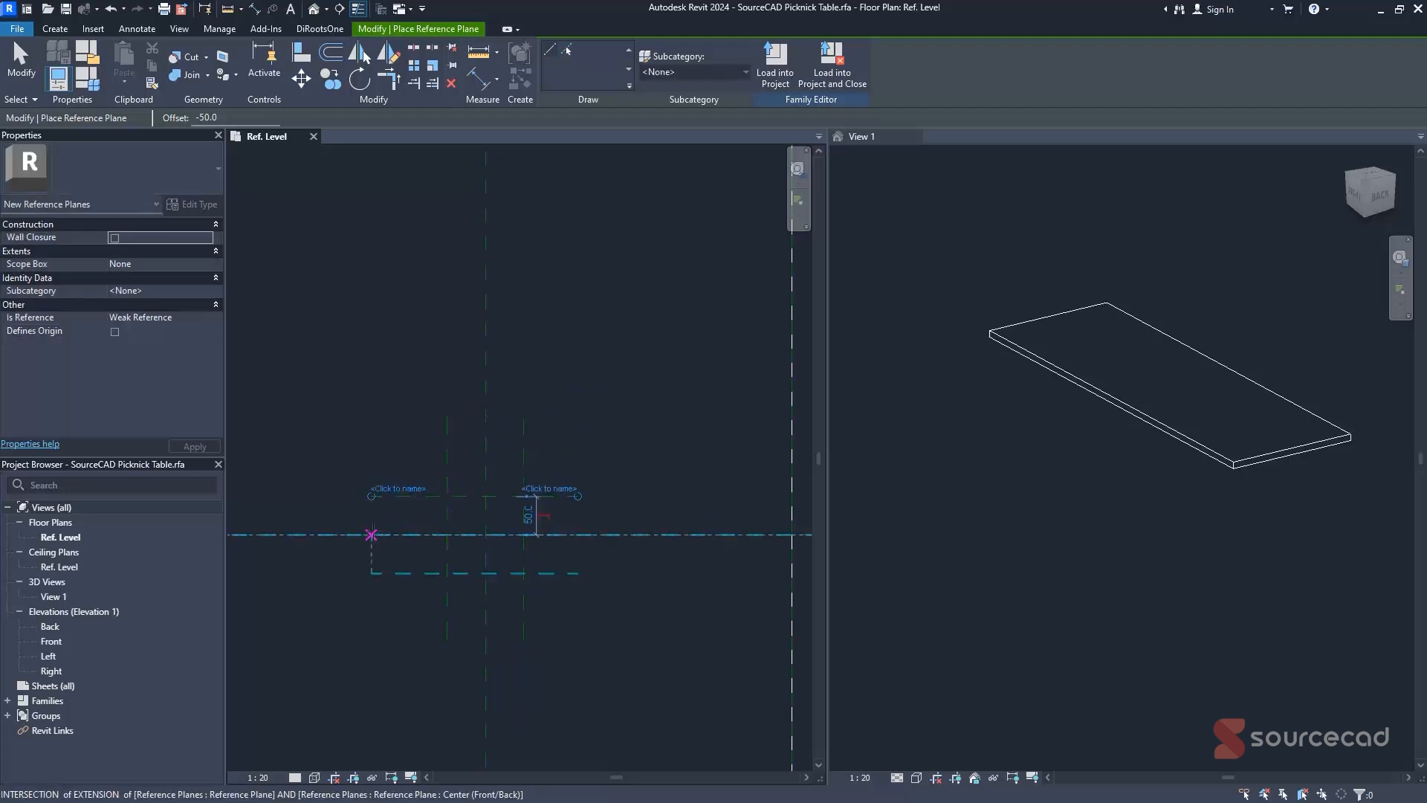
key("Escape")
- Place a continuous aligned dimension across the left offset, Center (Left/Right) and right offset reference planes, above their crossing
scroll(630, 439, "up", 5)
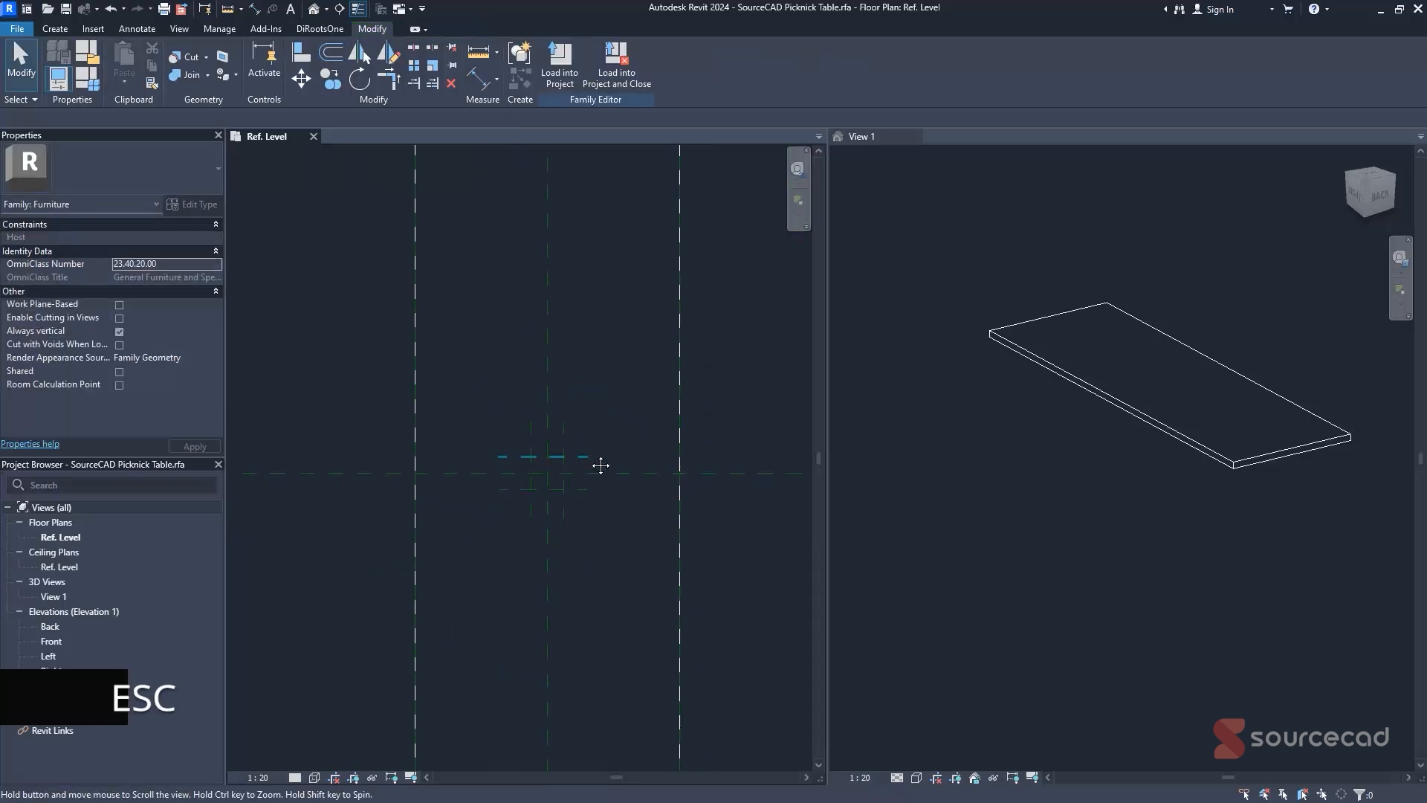
middle_click_drag(652, 334, 627, 478)
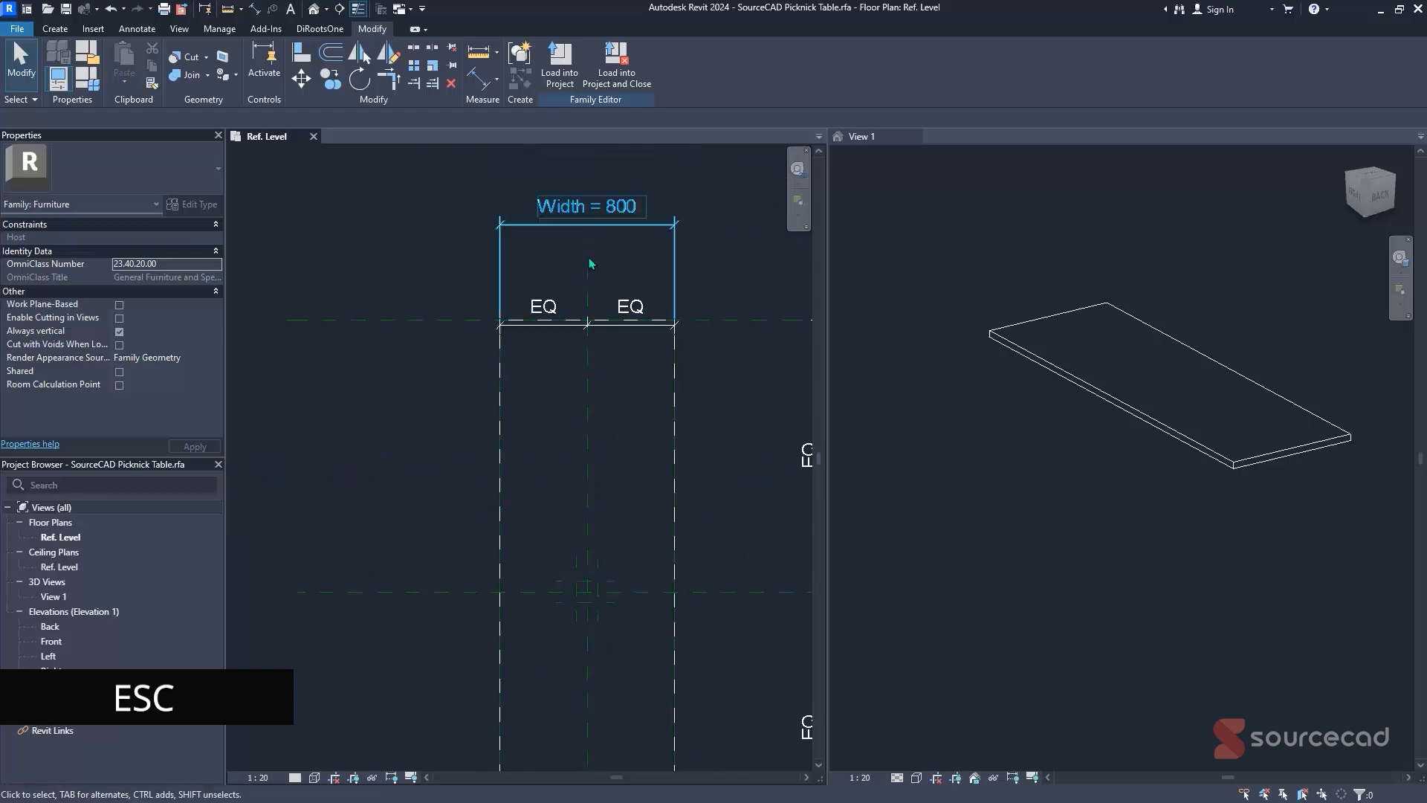
scroll(588, 609, "up", 5)
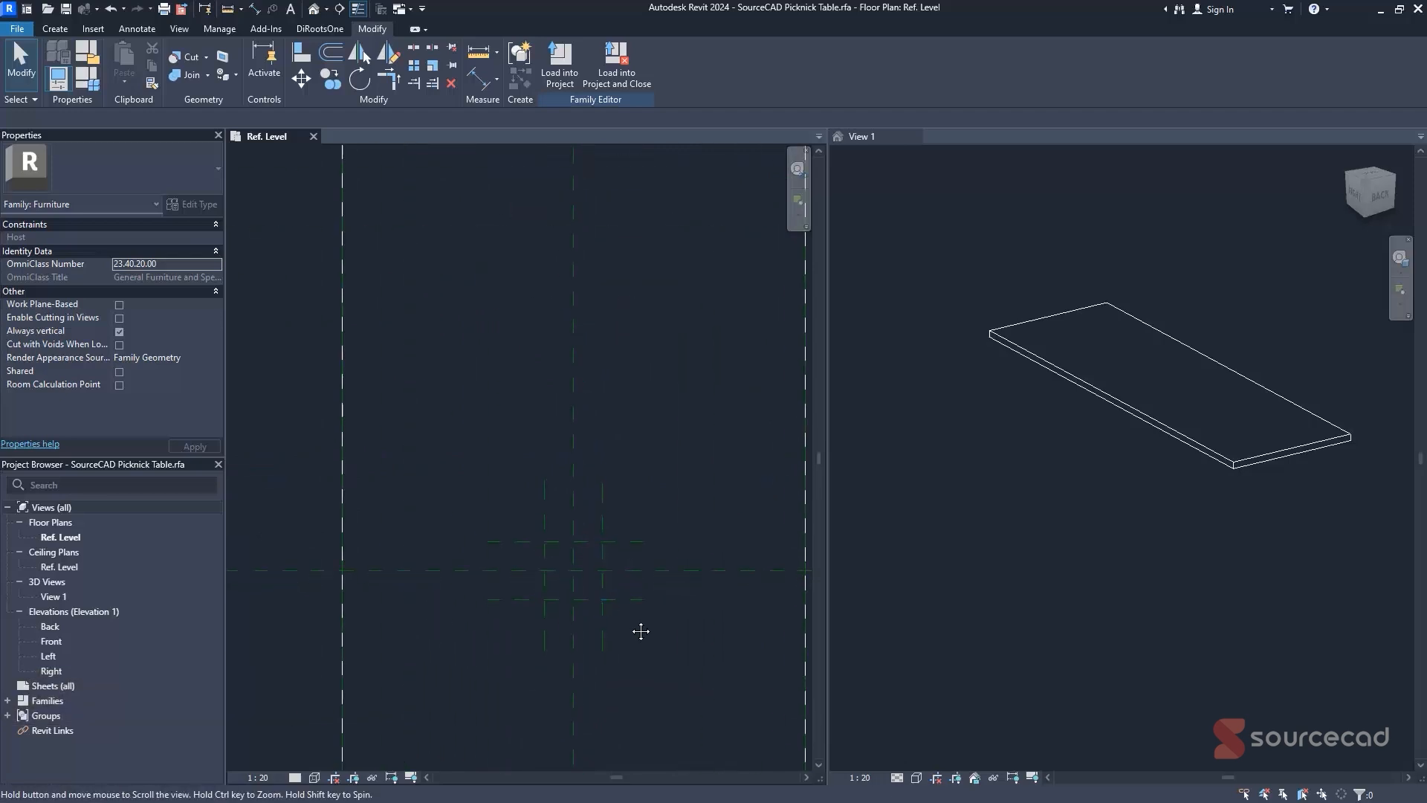
middle_click_drag(641, 632, 595, 478)
scroll(606, 417, "up", 3)
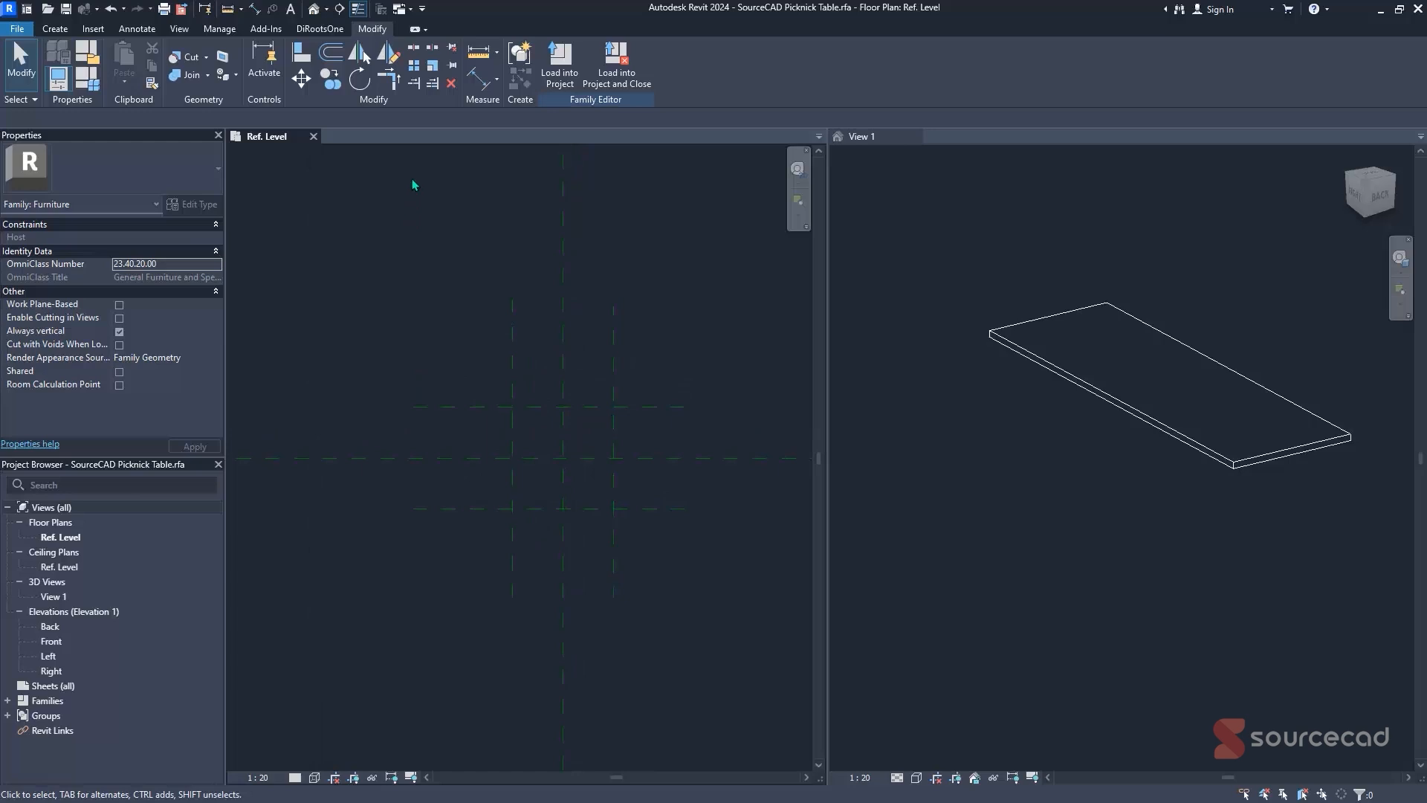
left_click(254, 9)
left_click(504, 446)
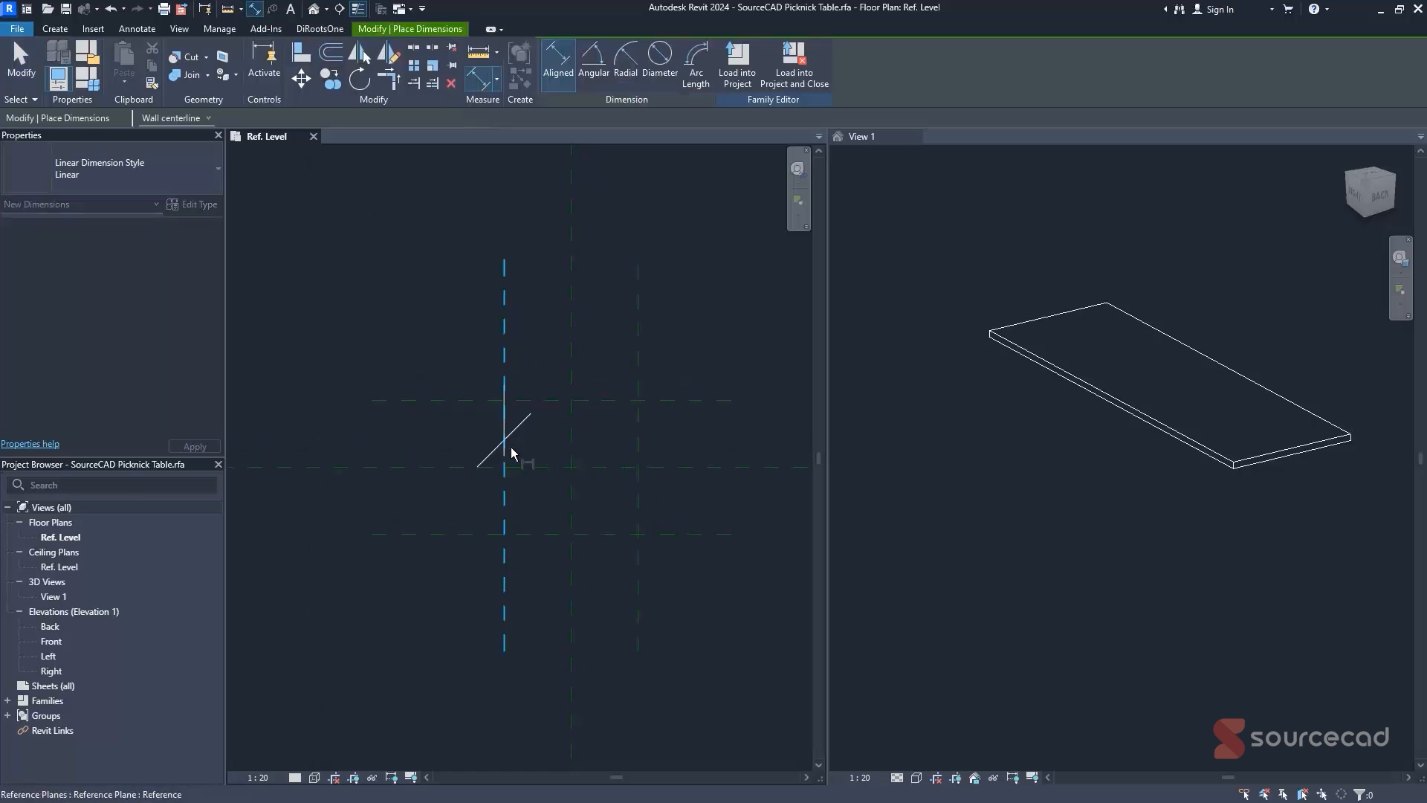
left_click(572, 451)
left_click(638, 447)
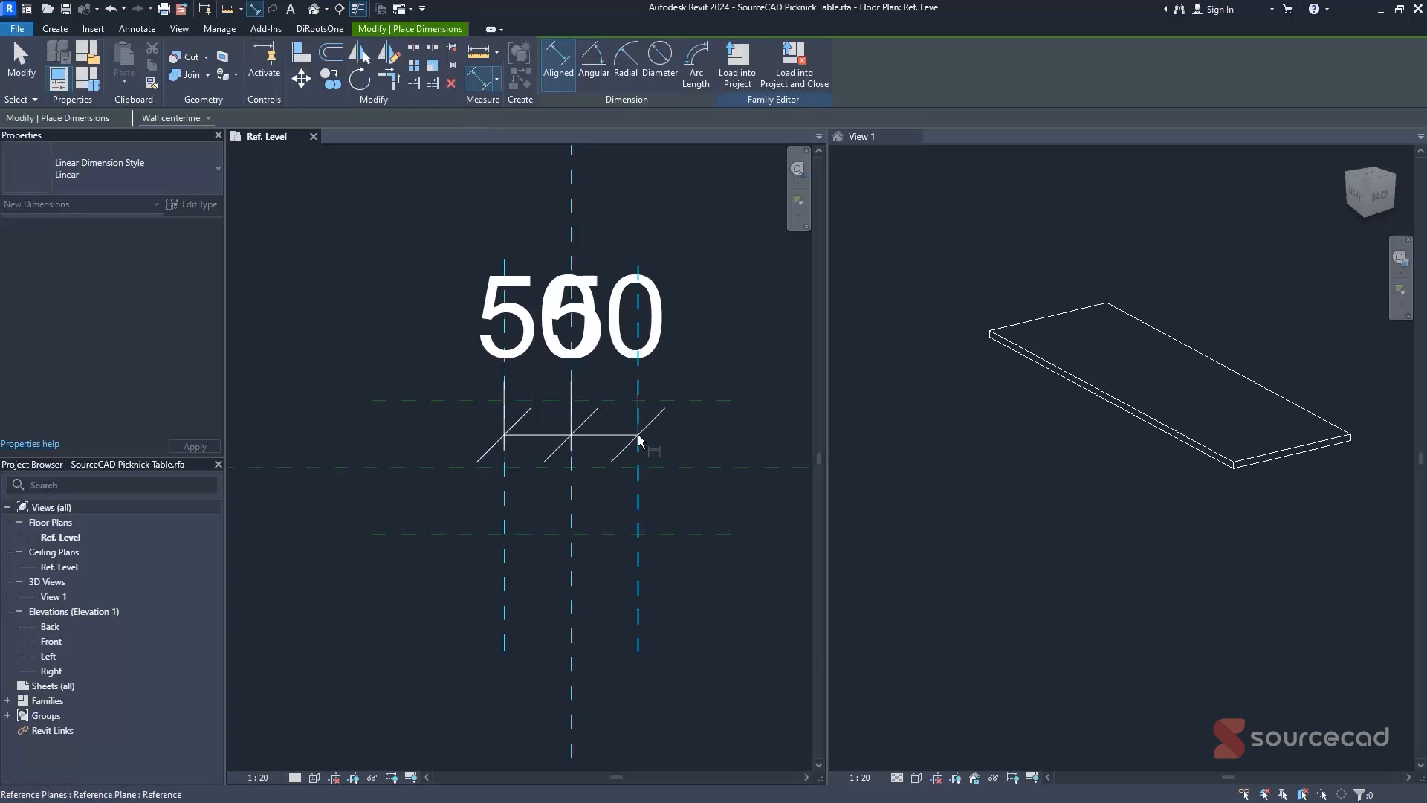
scroll(597, 266, "down", 3)
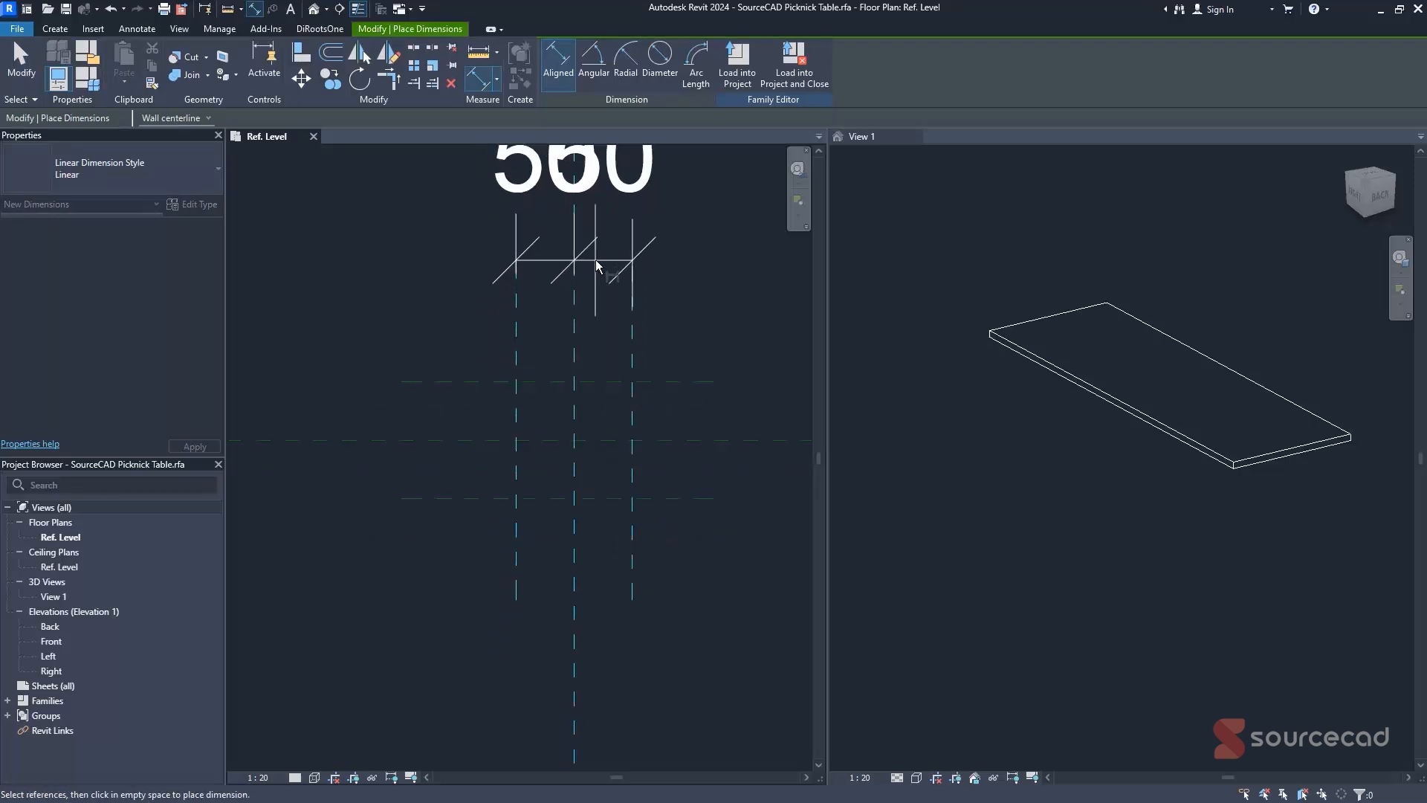
middle_click_drag(596, 275, 590, 343)
left_click(588, 343)
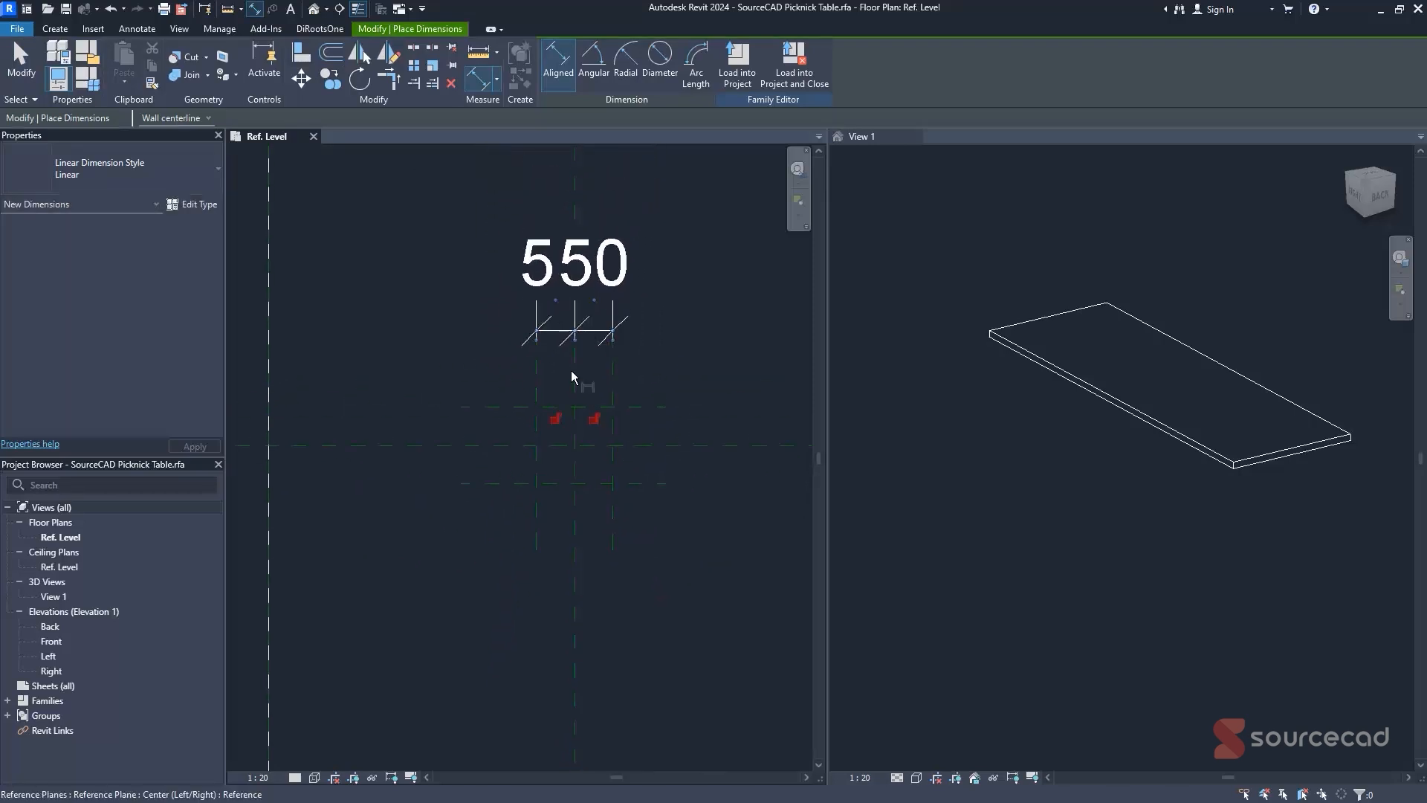
- Place an overall aligned dimension between the two short vertical reference planes, above the continuous dimension
left_click(536, 391)
left_click(614, 383)
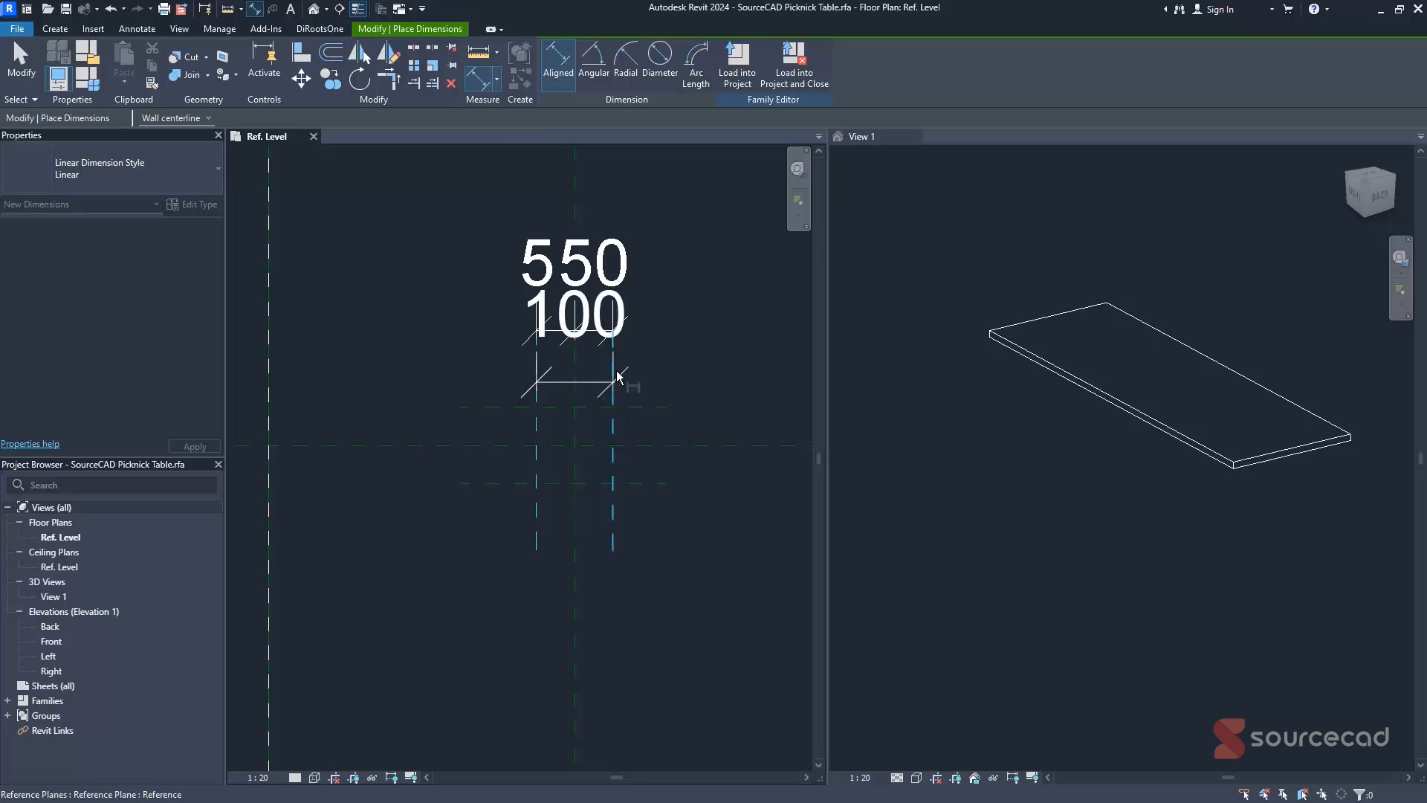
middle_click_drag(647, 202, 623, 296)
left_click(619, 323)
- Place a continuous aligned dimension across the upper offset, Center (Front/Back) and lower offset reference planes, to their right
scroll(619, 327, "down", 1)
left_click(585, 429)
left_click(583, 456)
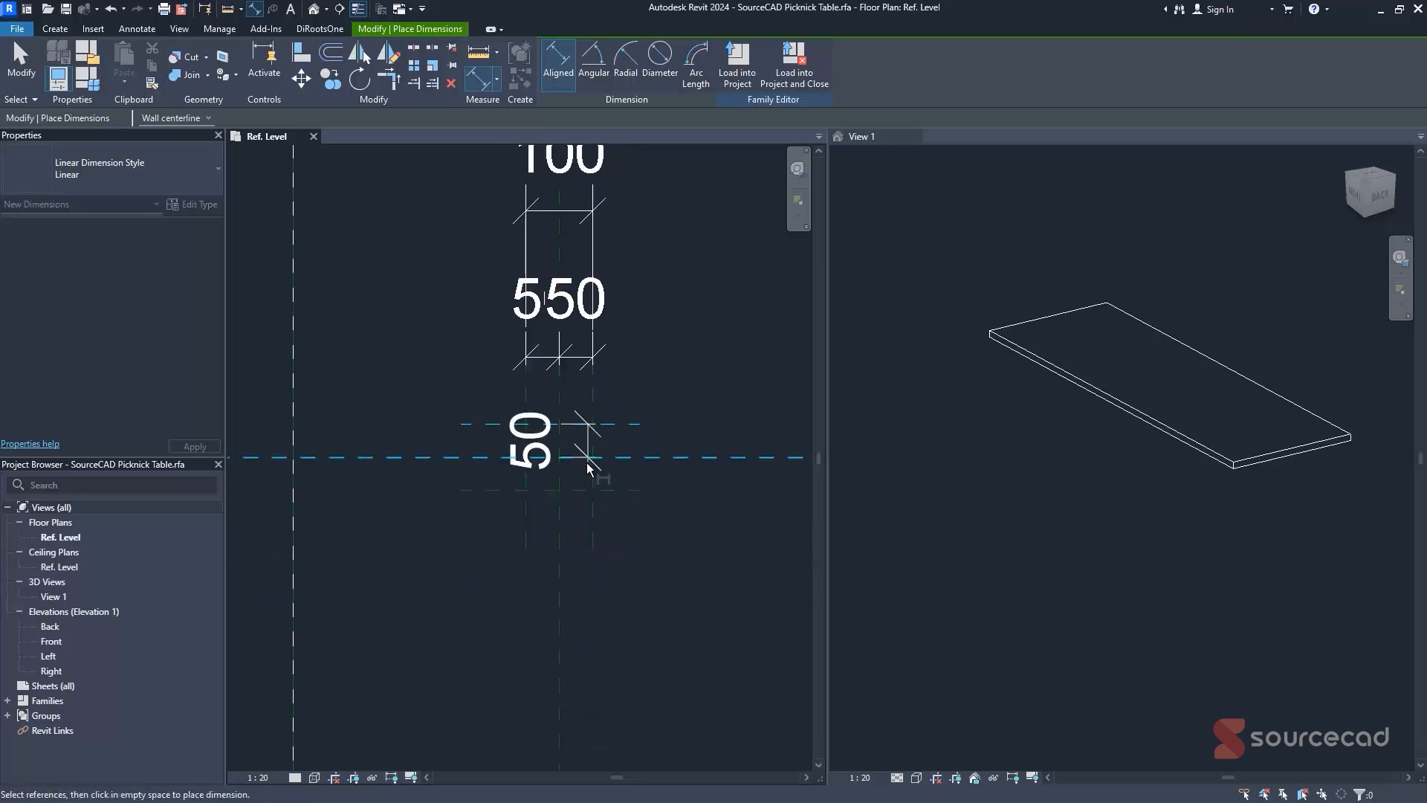
left_click(573, 489)
left_click(751, 506)
- Place an overall aligned dimension between the two short horizontal reference planes, to the right of their continuous dimension
scroll(672, 508, "down", 2)
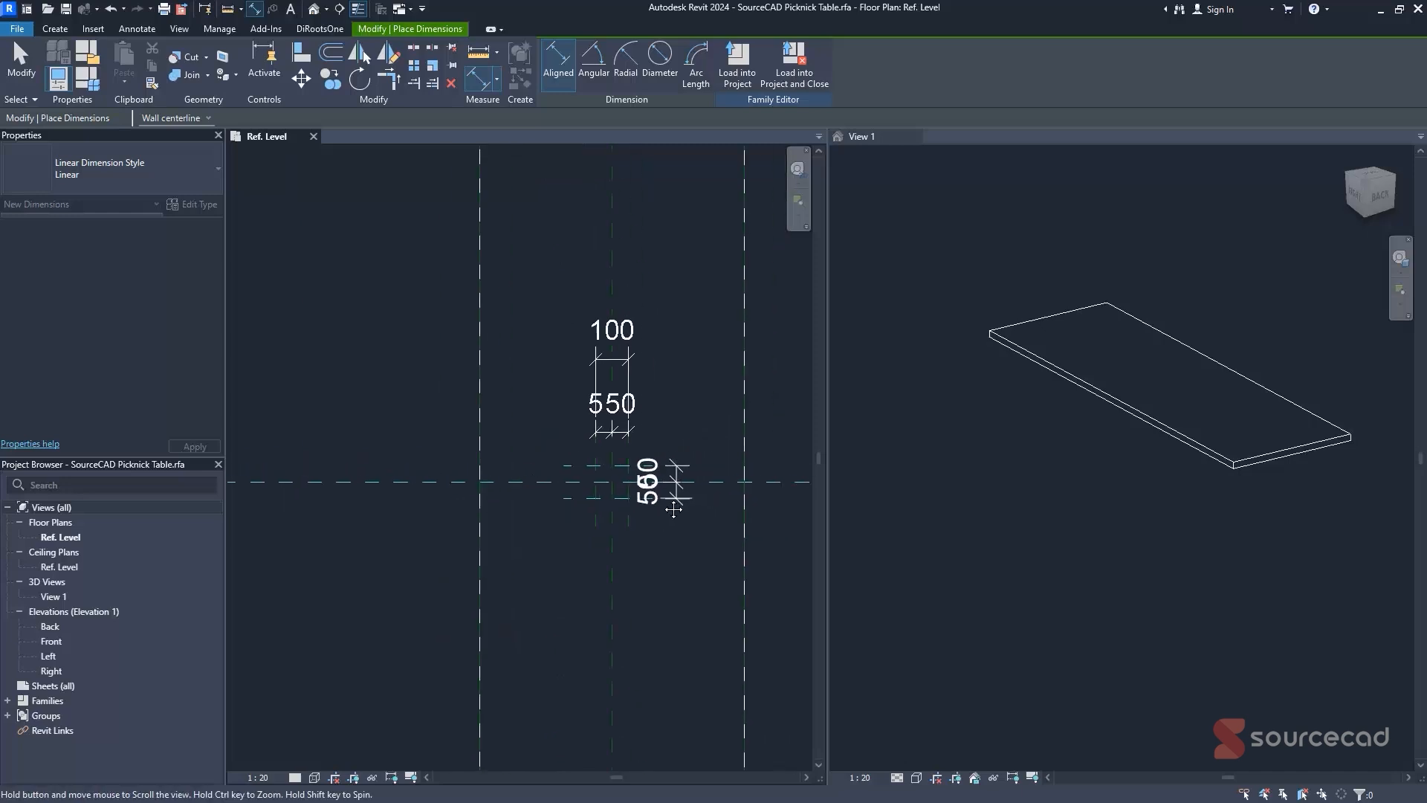
middle_click_drag(659, 492, 592, 467)
left_click(575, 460)
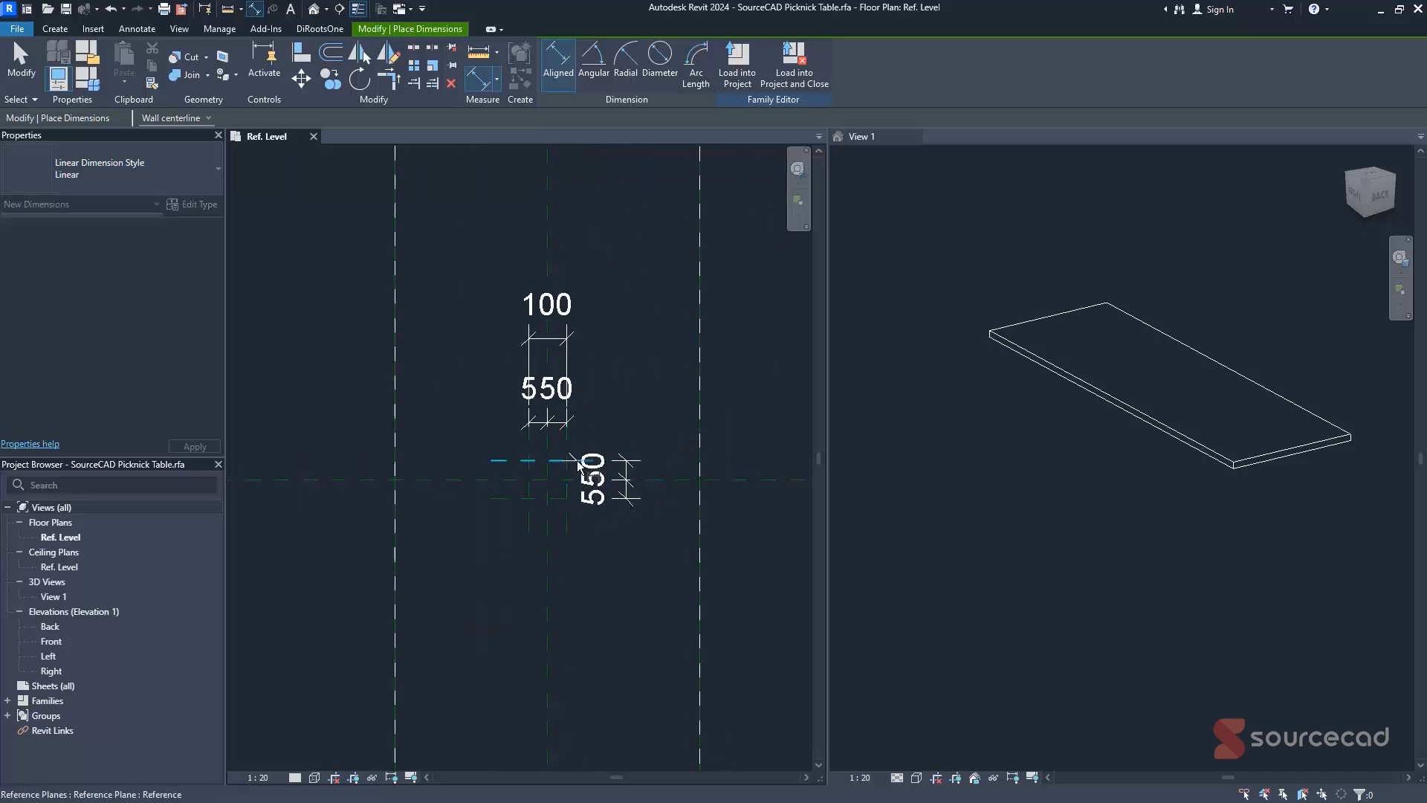
left_click(570, 499)
left_click(682, 506)
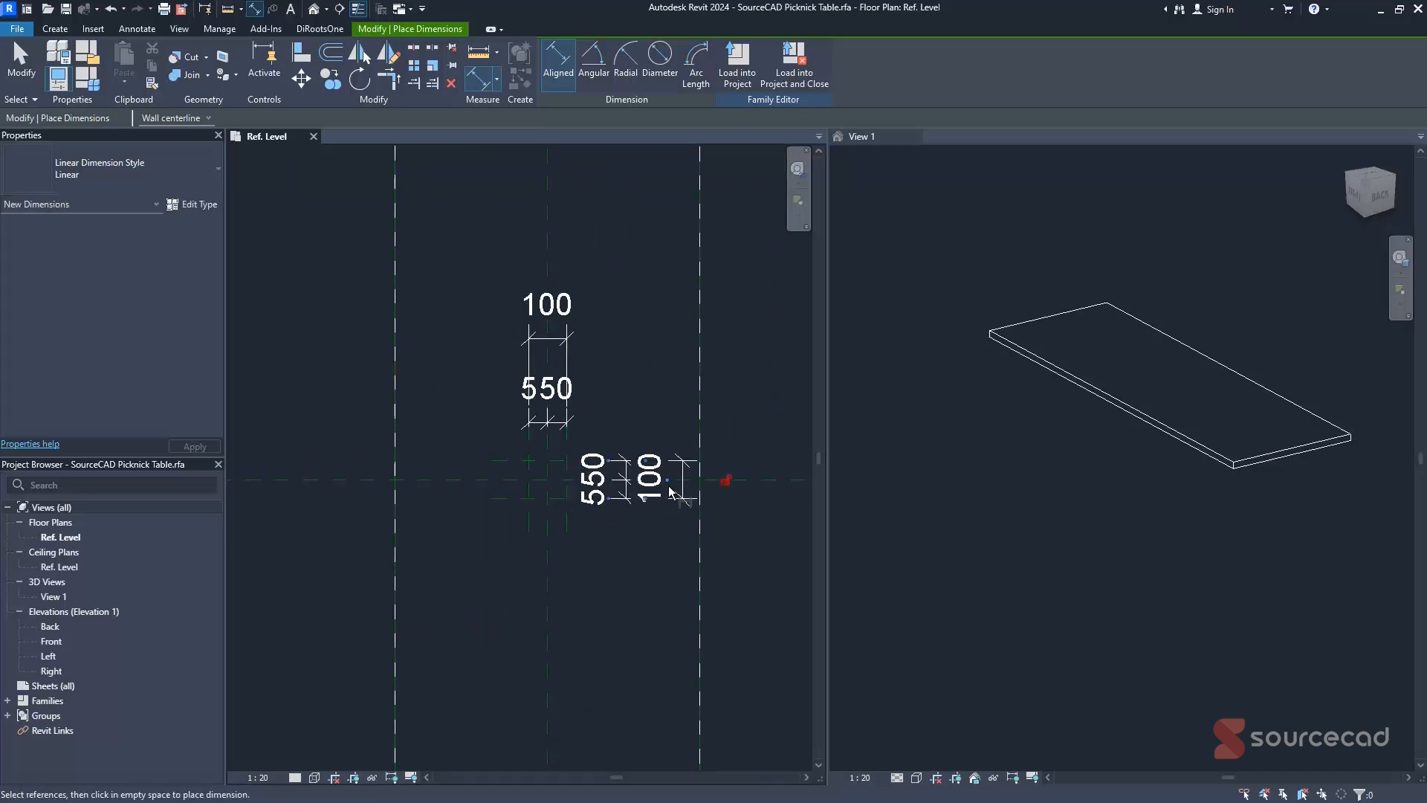
key("Escape")
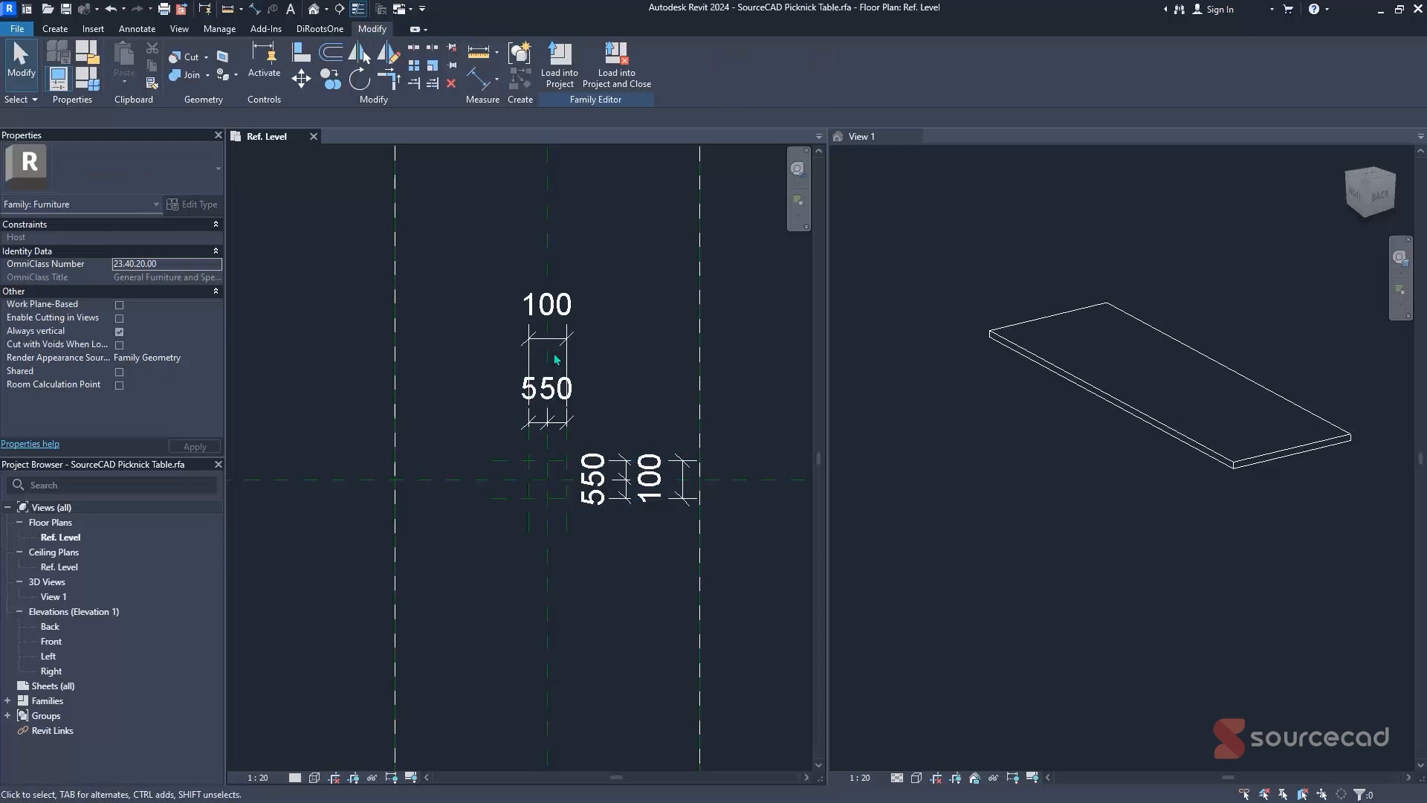
- Set the Ref. Level plan's view scale to 1:10
left_click(258, 777)
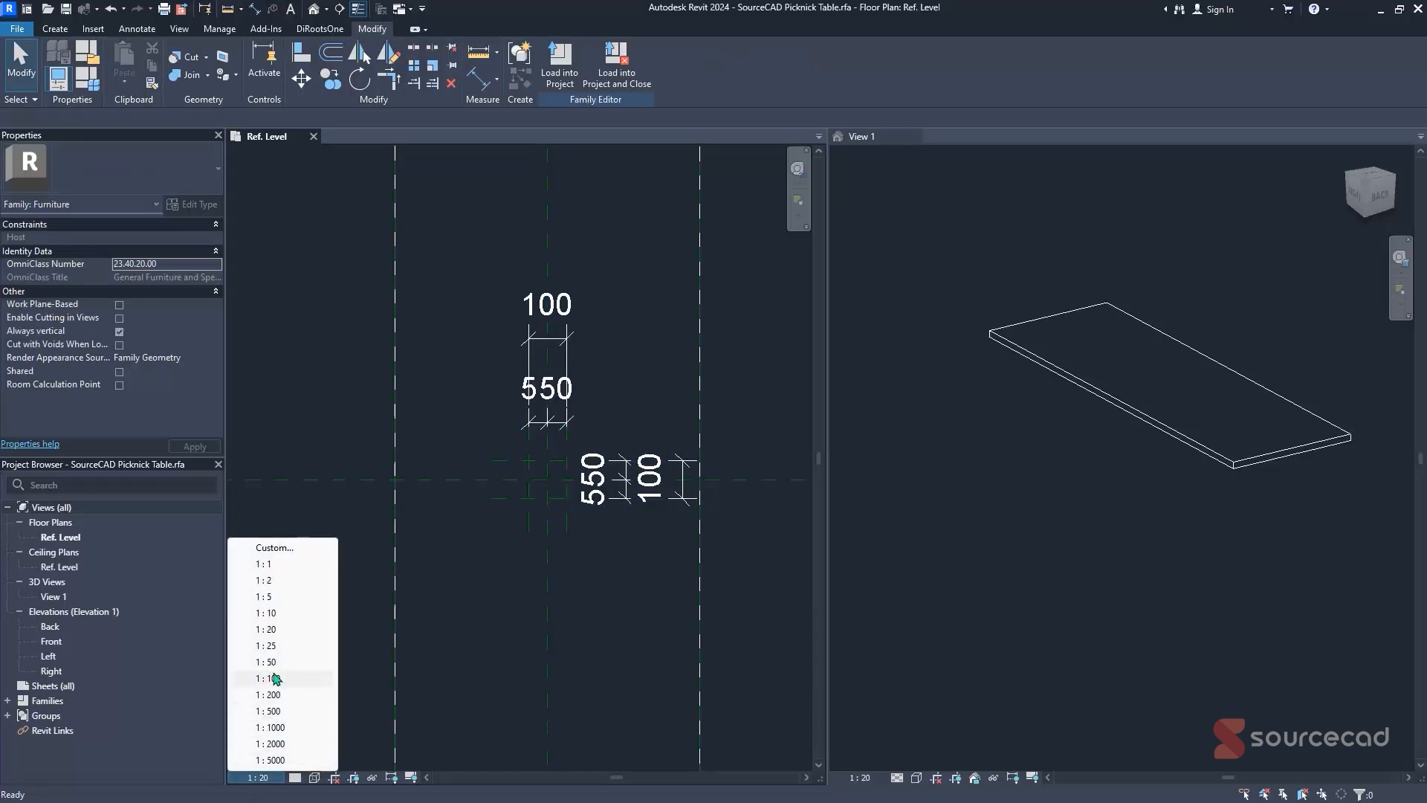
left_click(267, 614)
scroll(602, 496, "up", 2)
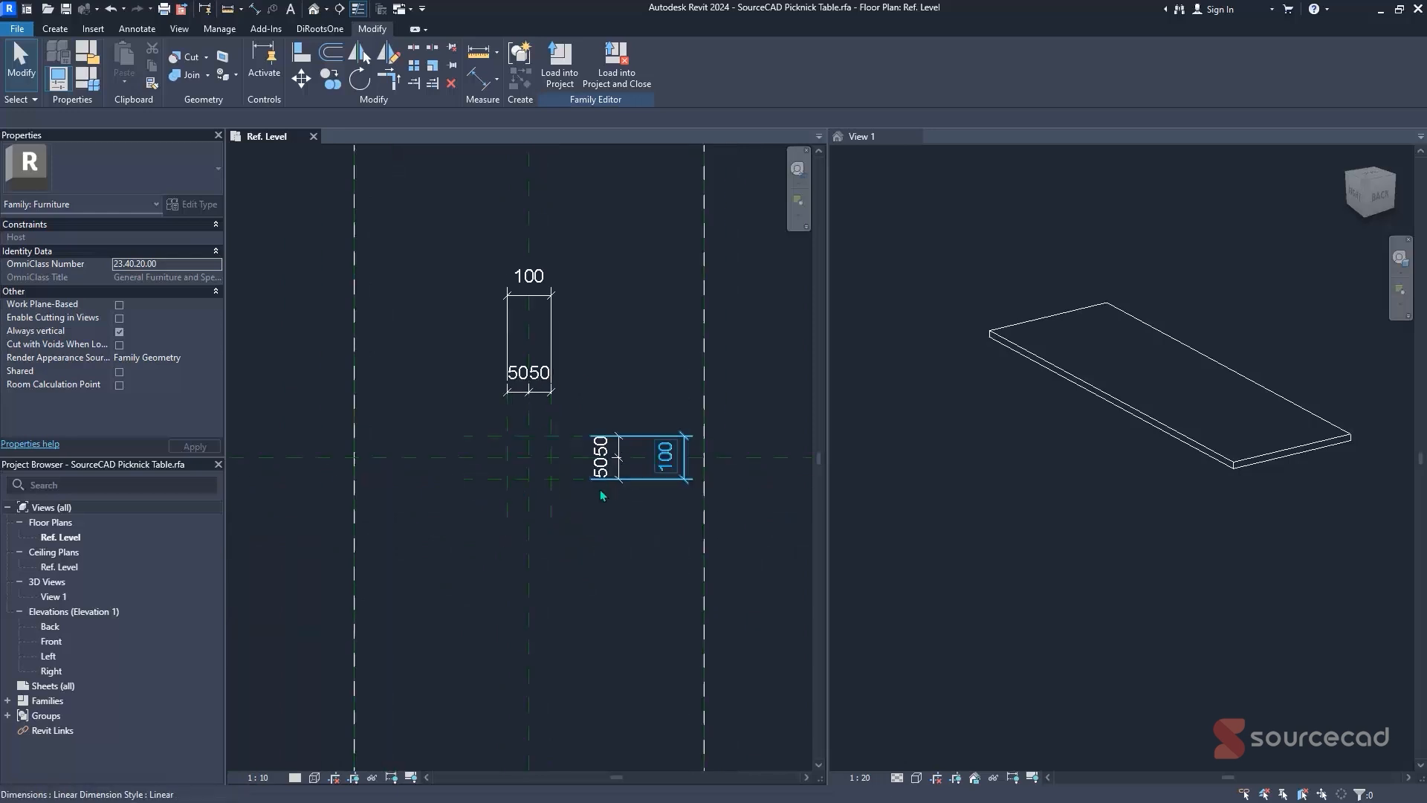
- Make the segments equal in both continuous dimensions across the short central reference planes, vertical and horizontal
scroll(602, 496, "up", 3)
scroll(561, 316, "down", 6)
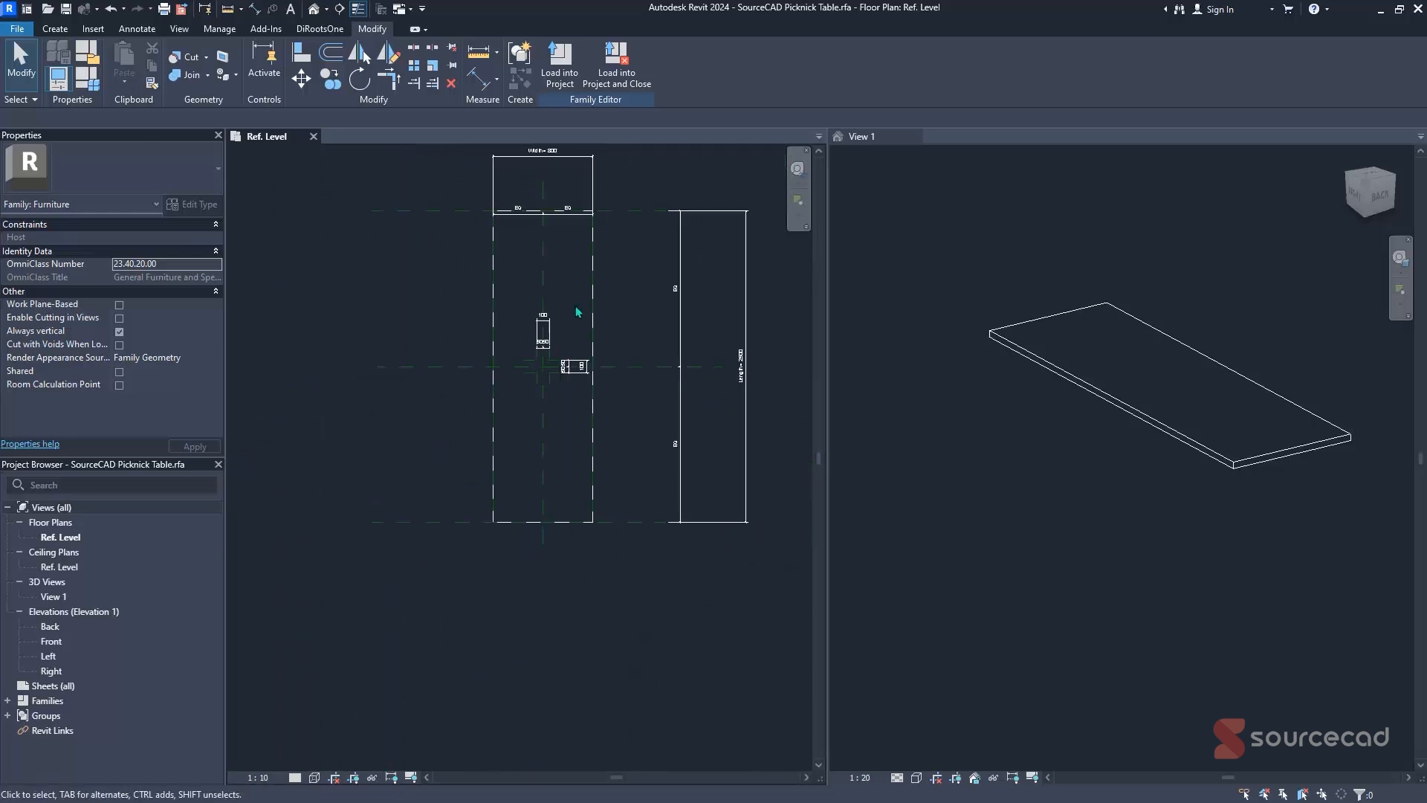
scroll(563, 321, "up", 5)
middle_click_drag(573, 320, 586, 374)
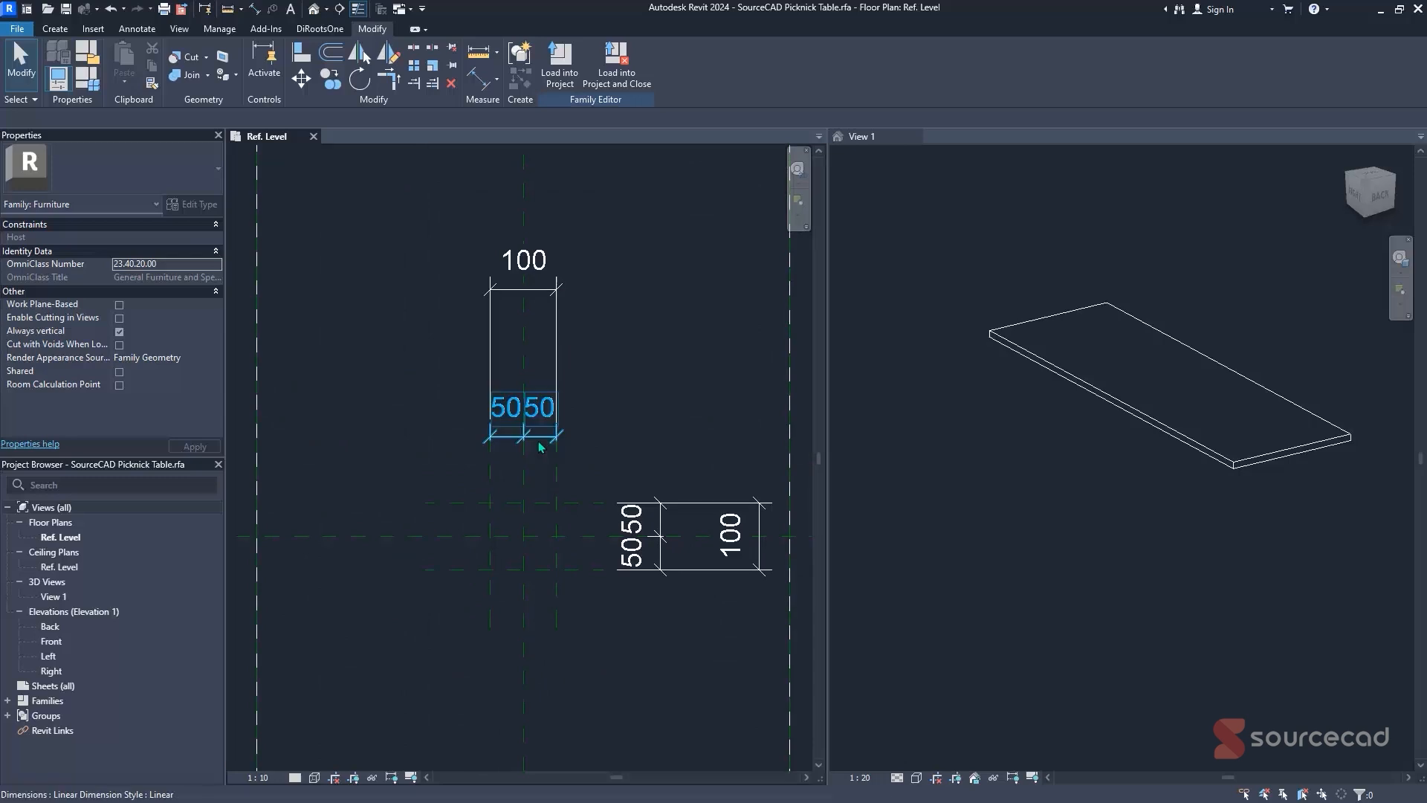
left_click(540, 447)
left_click(523, 351)
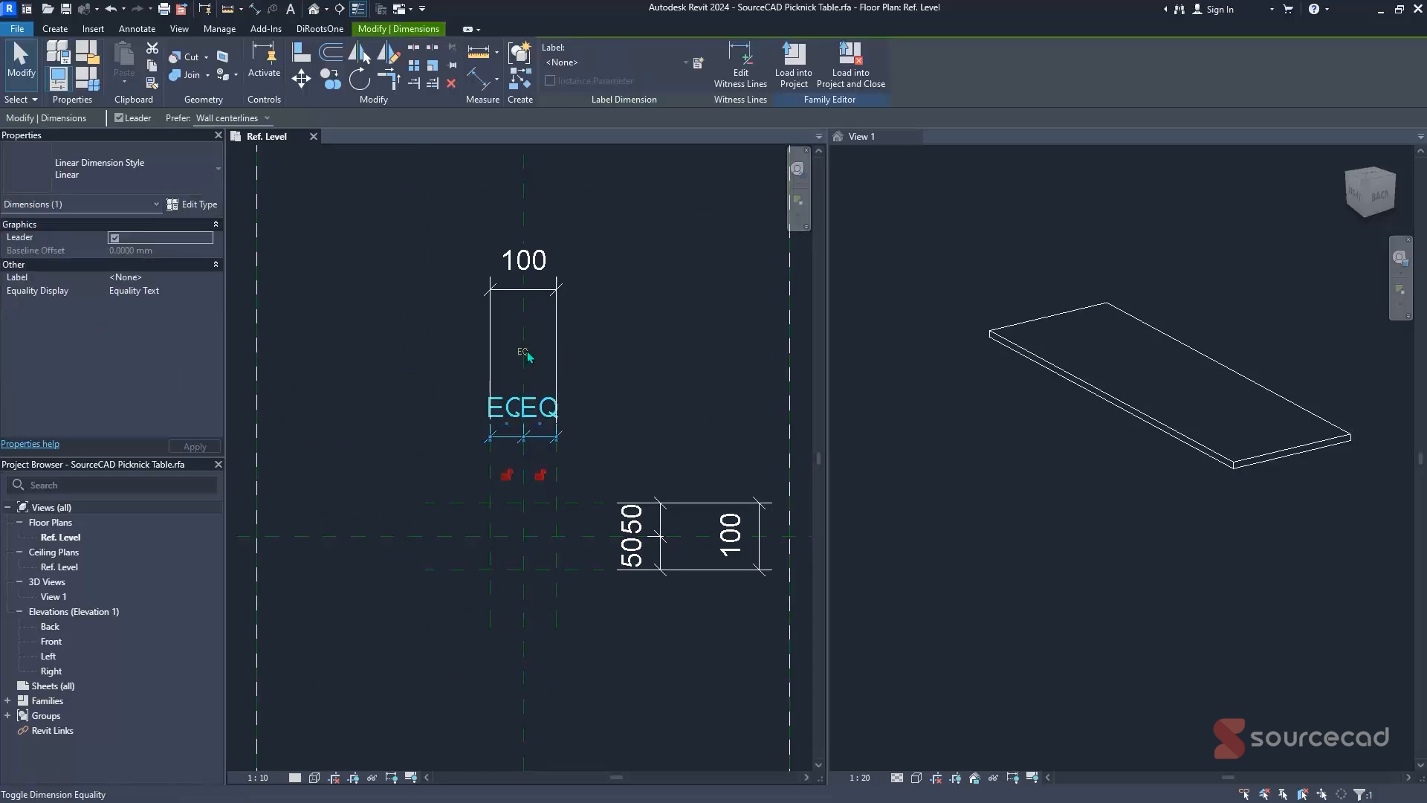
left_click(632, 535)
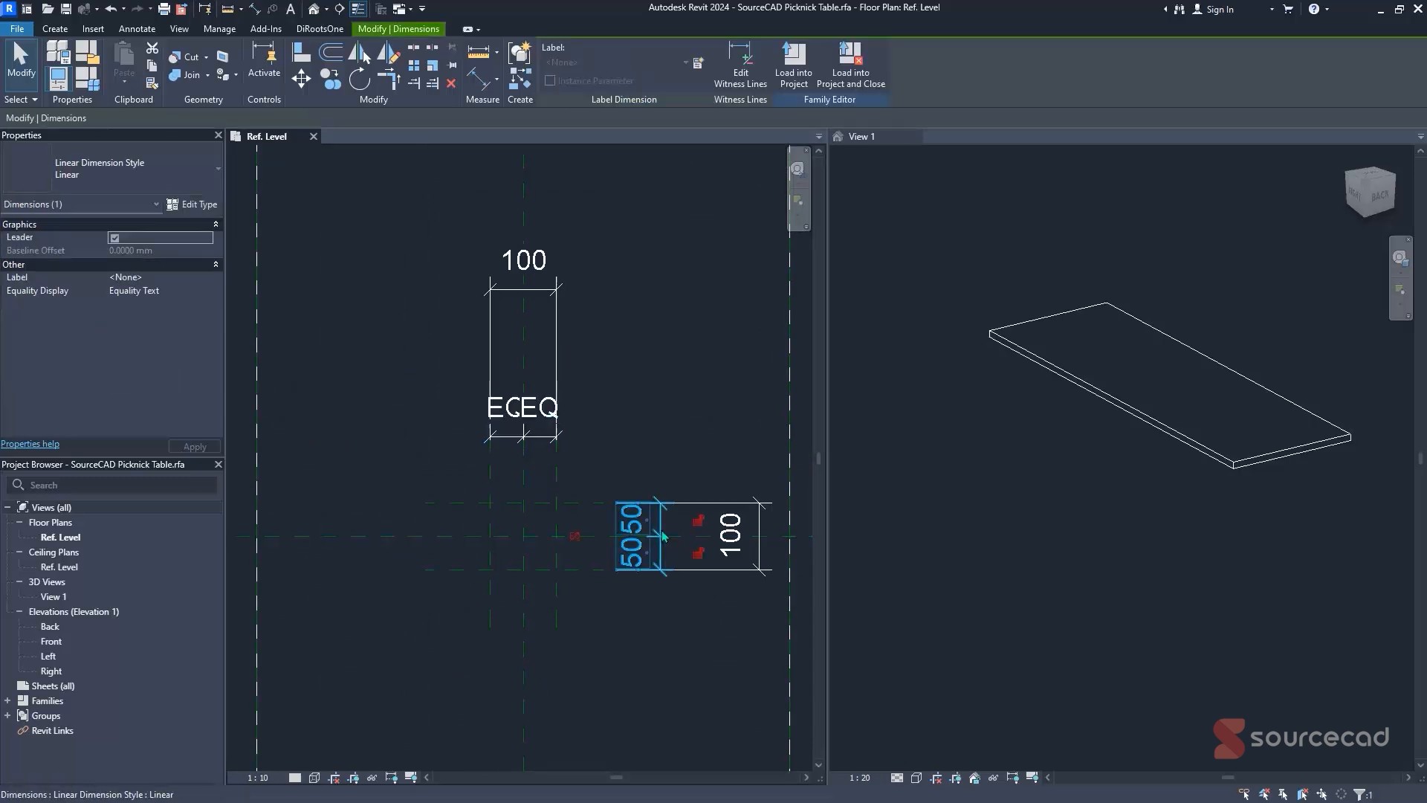
left_click(575, 538)
left_click(682, 484)
- Label both overall 100 mm dimensions of the central reference planes with a new type parameter named Table Base
middle_click_drag(745, 467, 733, 490)
left_click(552, 370)
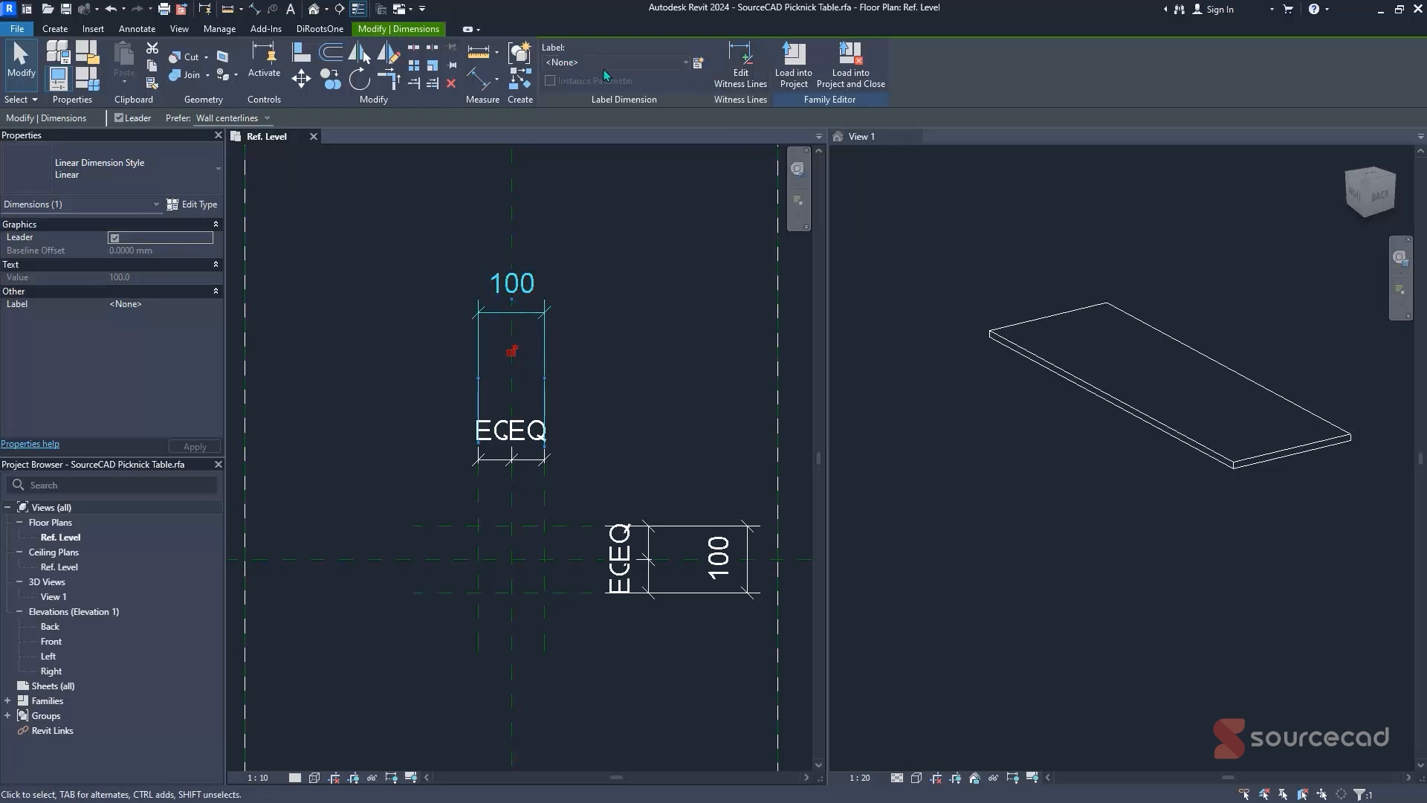
left_click(699, 63)
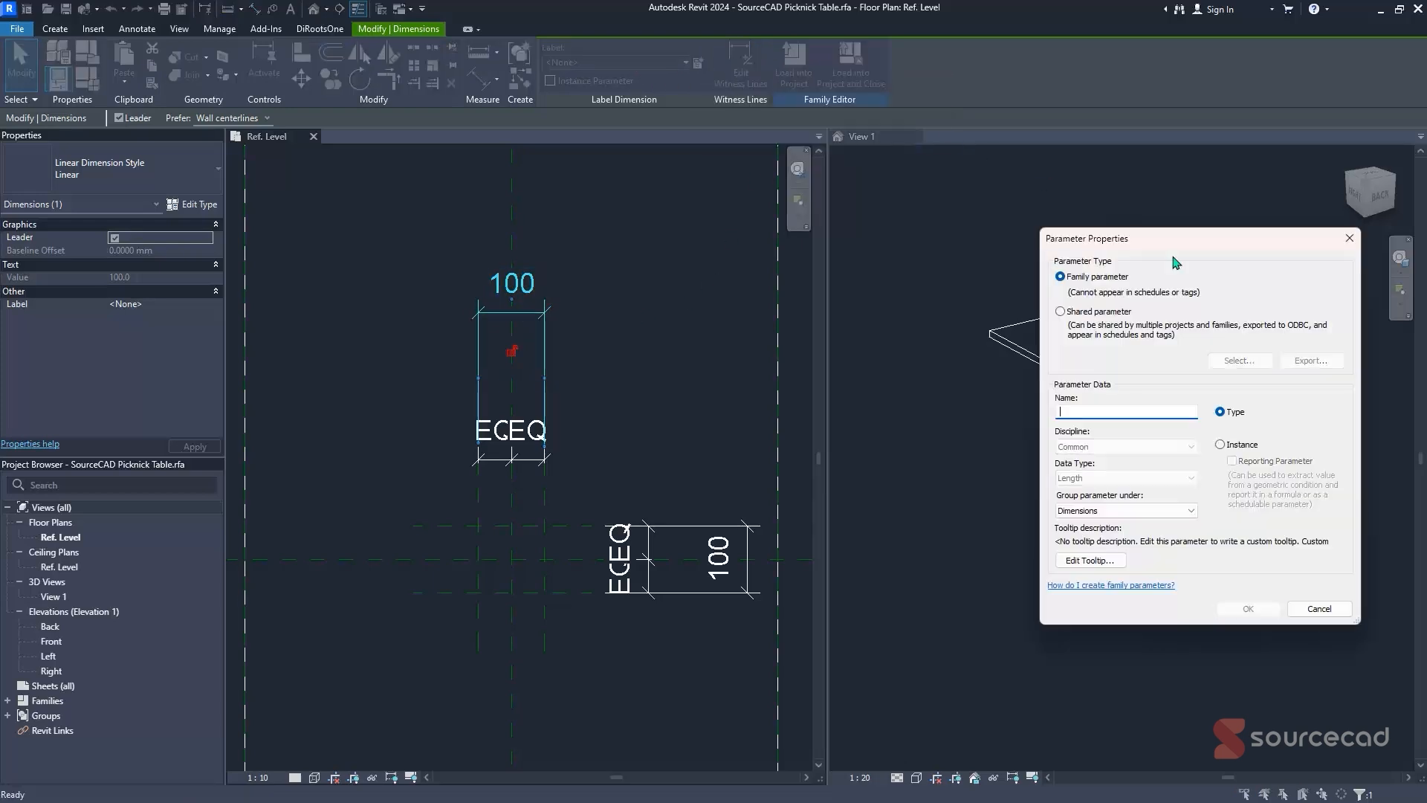
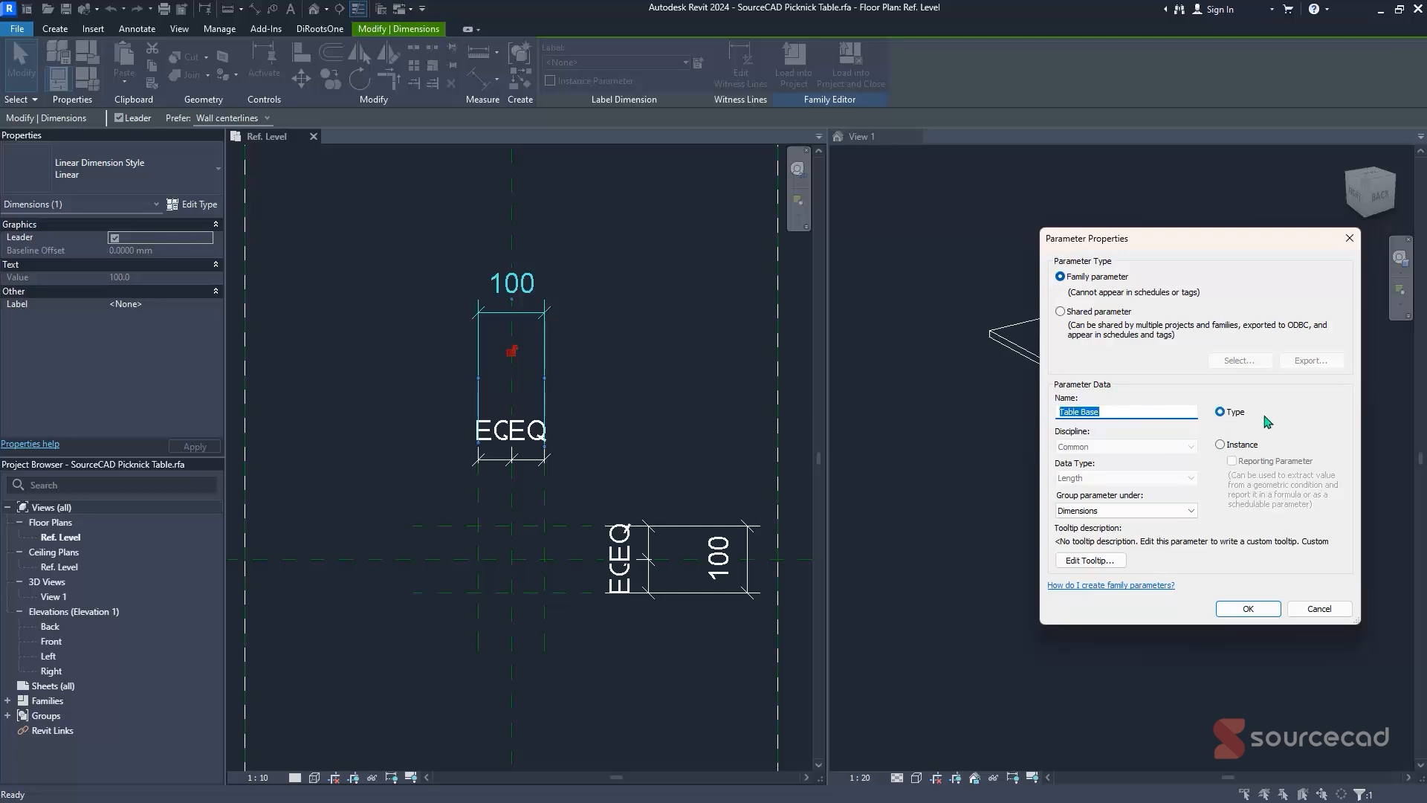
left_click(1347, 241)
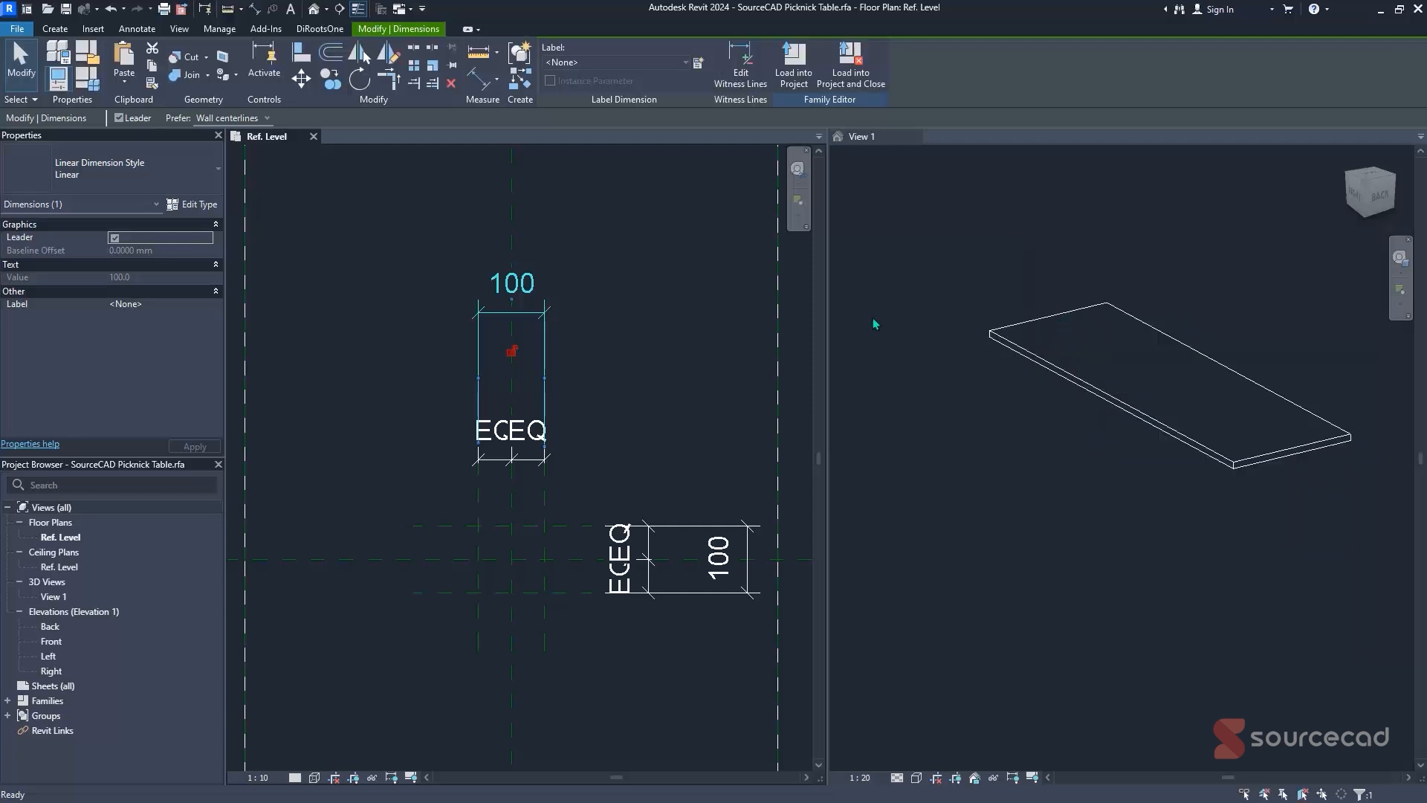
left_click(749, 556, "ctrl")
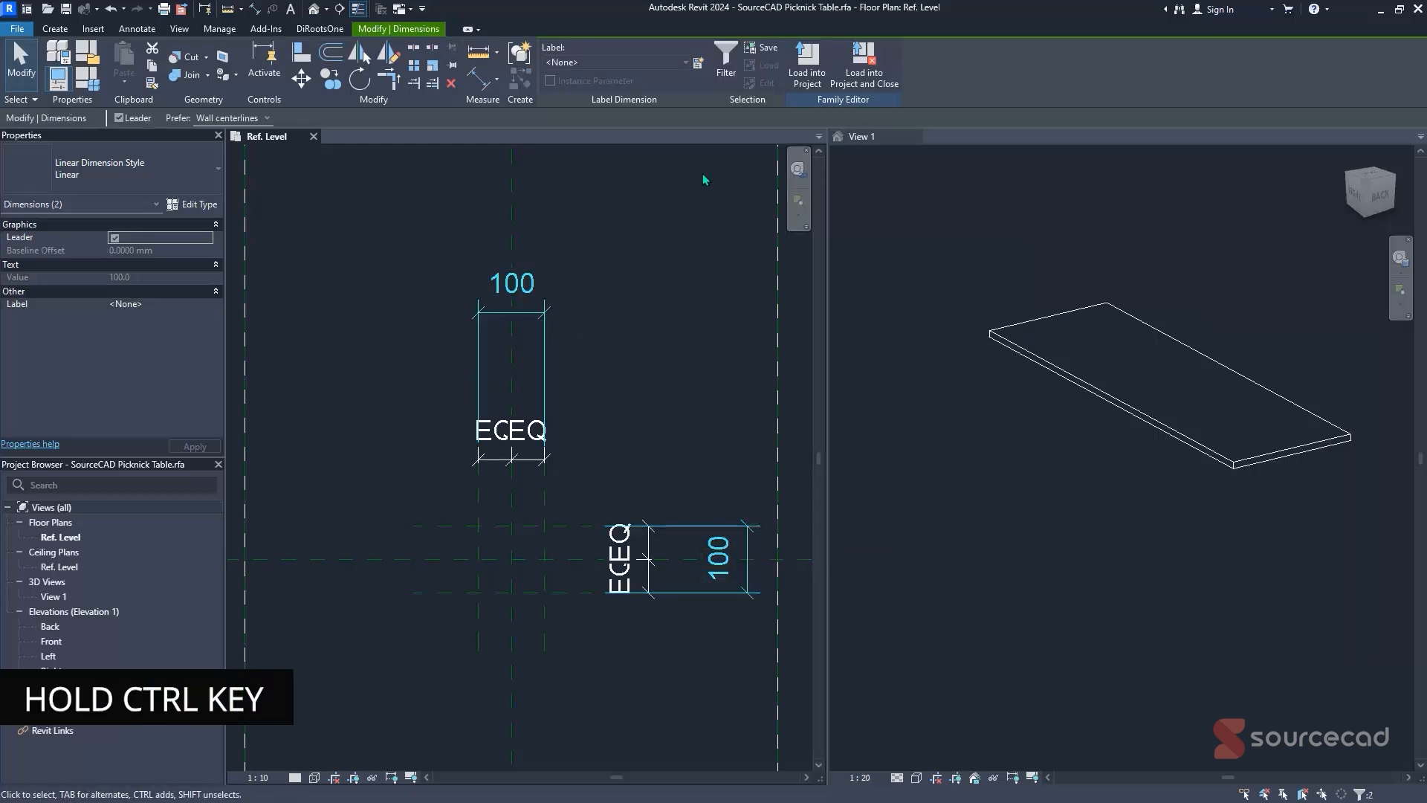
left_click(698, 62)
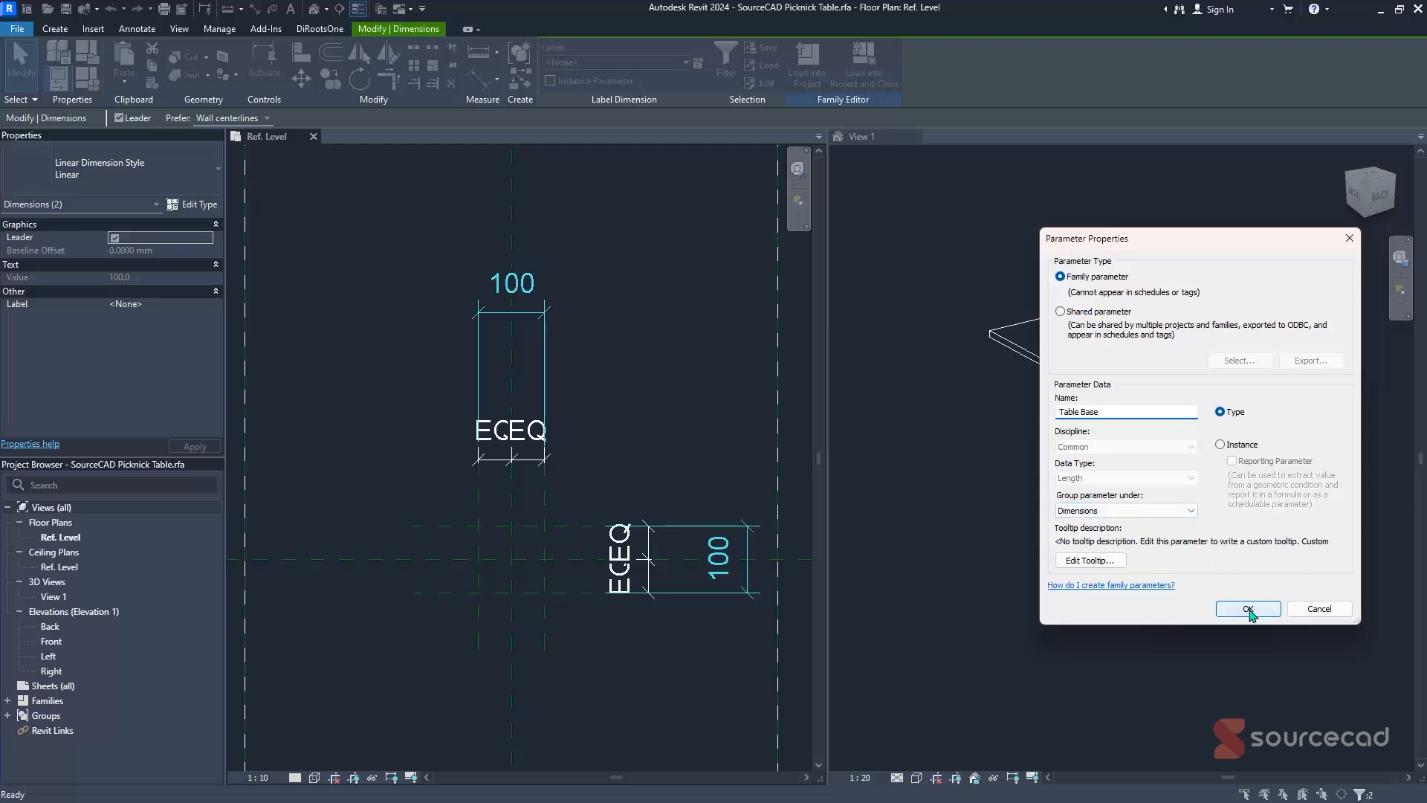
left_click(1249, 608)
left_click(651, 343)
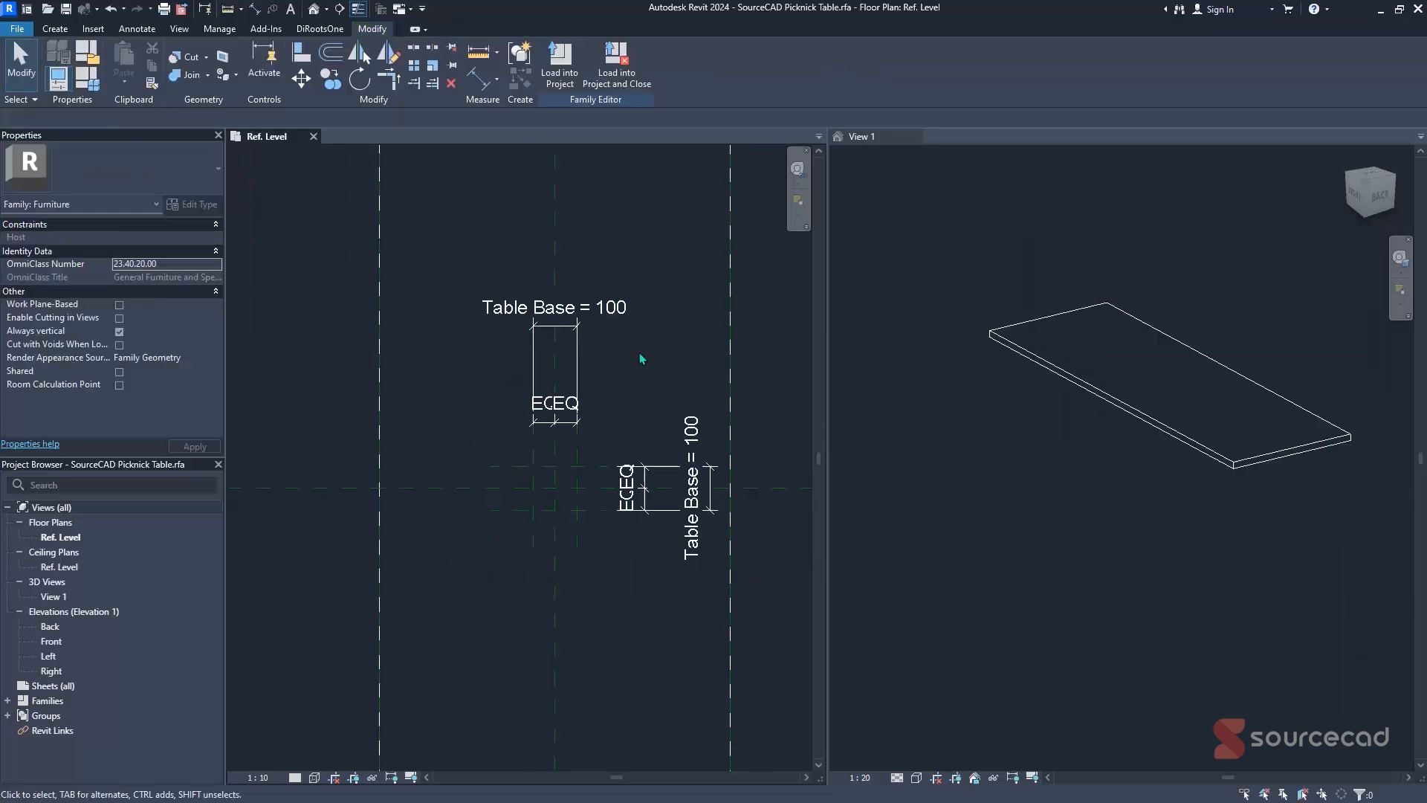
- Start a solid blend with a rectangular base sketch and set its Second End to 700 mm
scroll(509, 280, "down", 3)
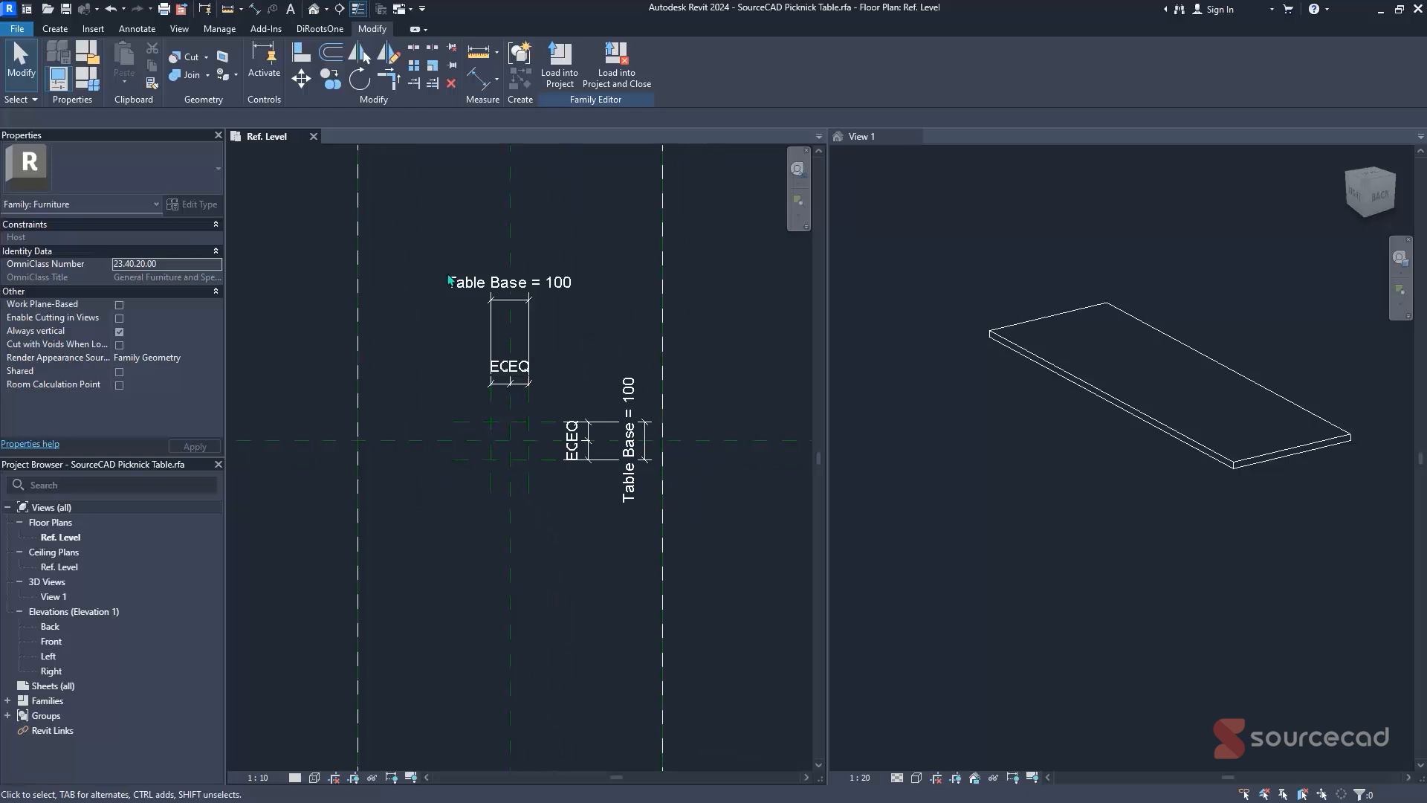
scroll(537, 469, "down", 2)
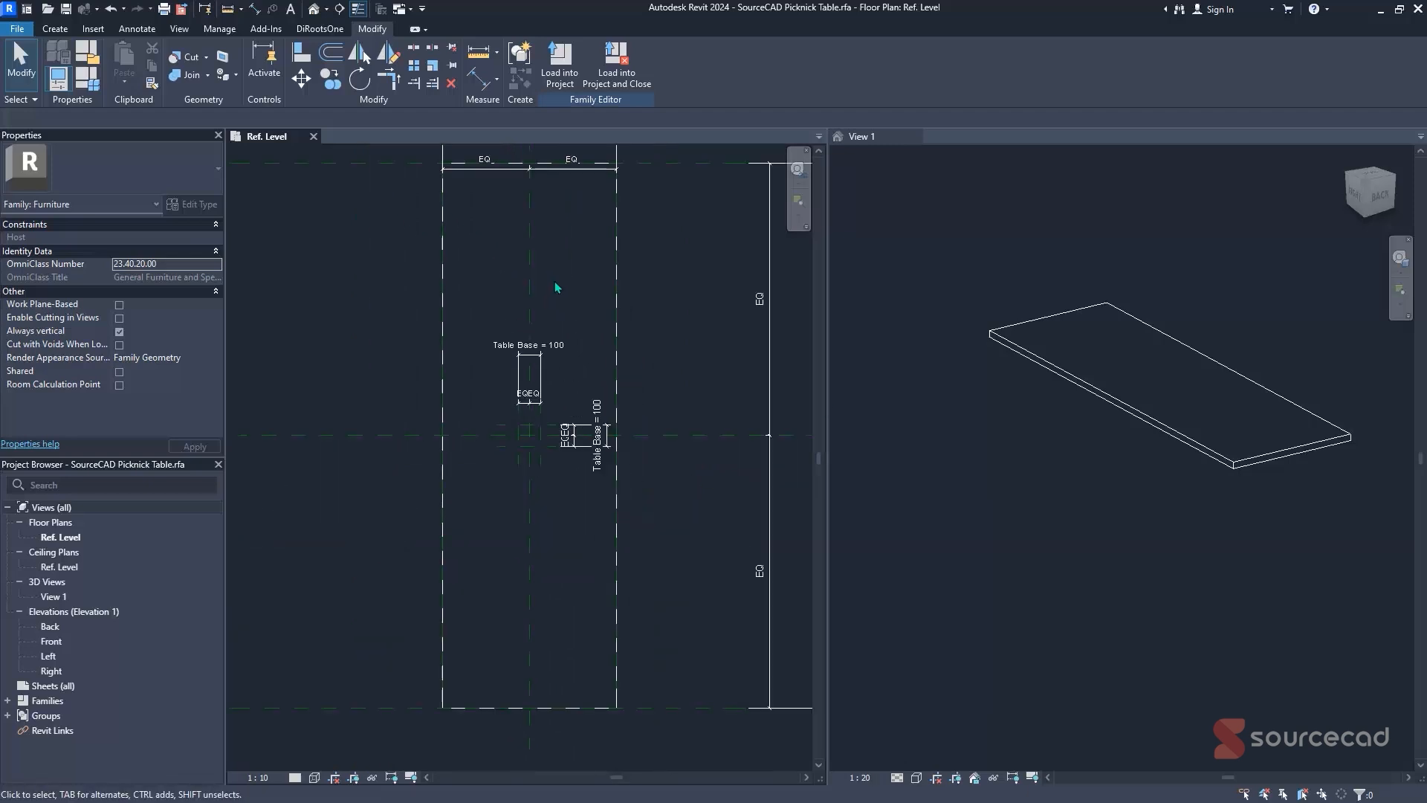
scroll(546, 431, "up", 2)
scroll(552, 405, "up", 2)
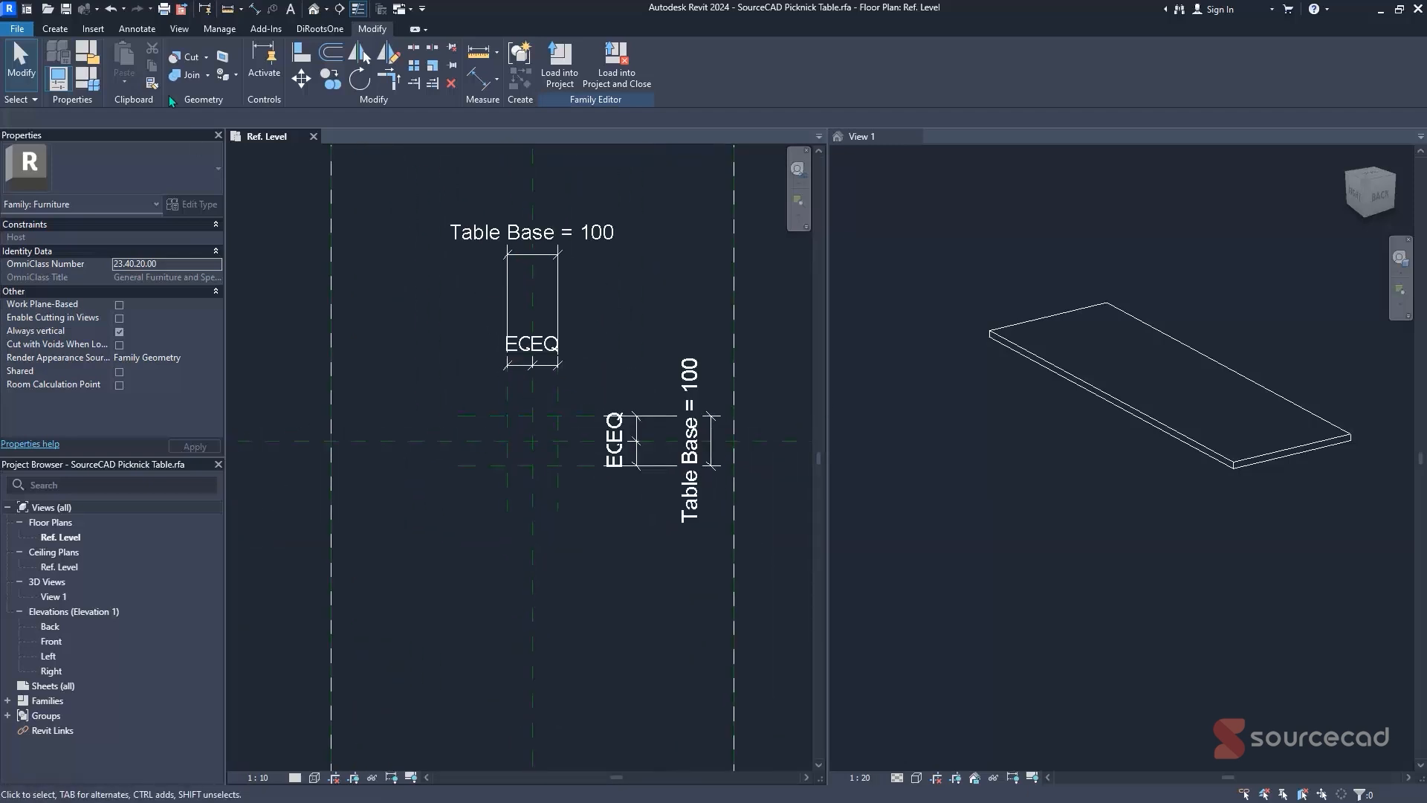
left_click(55, 29)
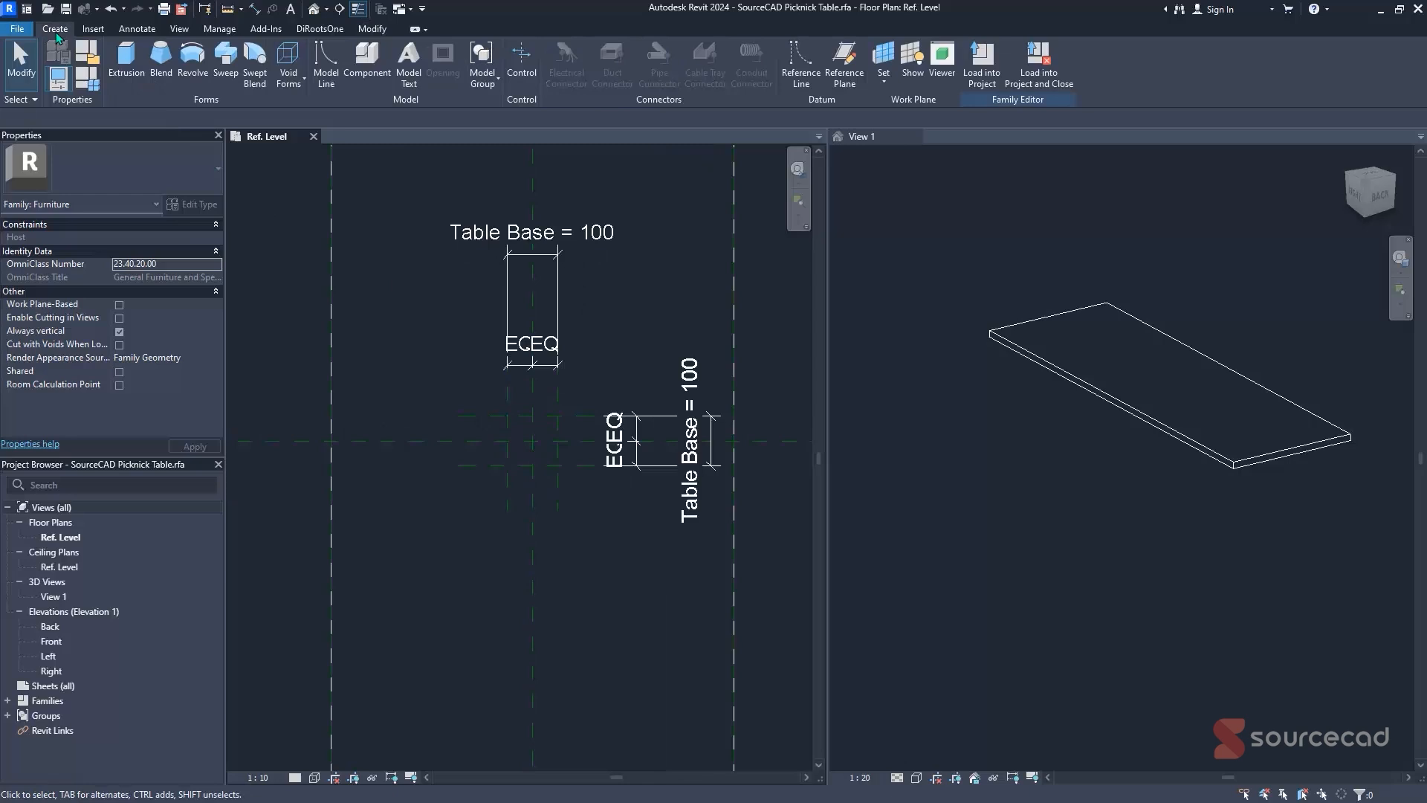
left_click(160, 67)
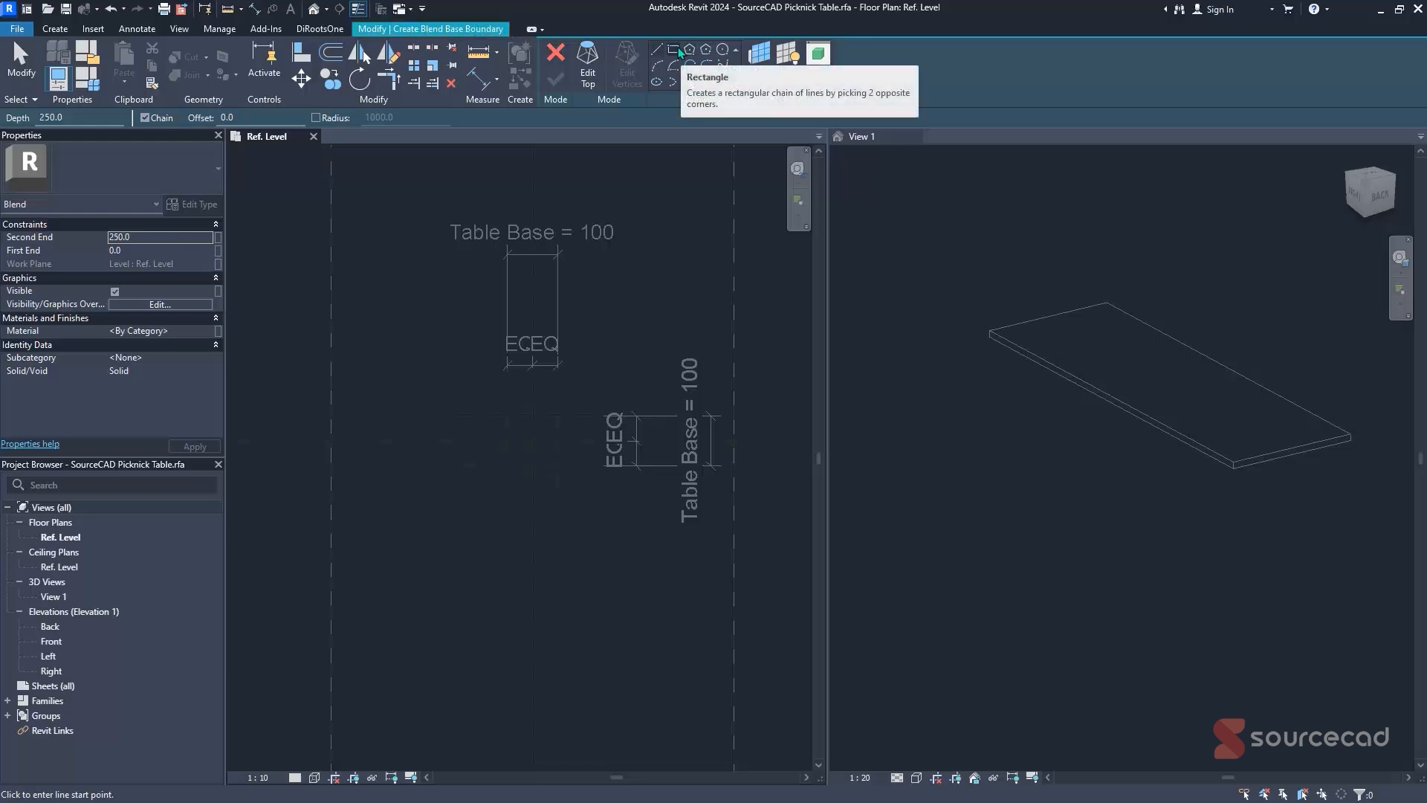
left_click(679, 51)
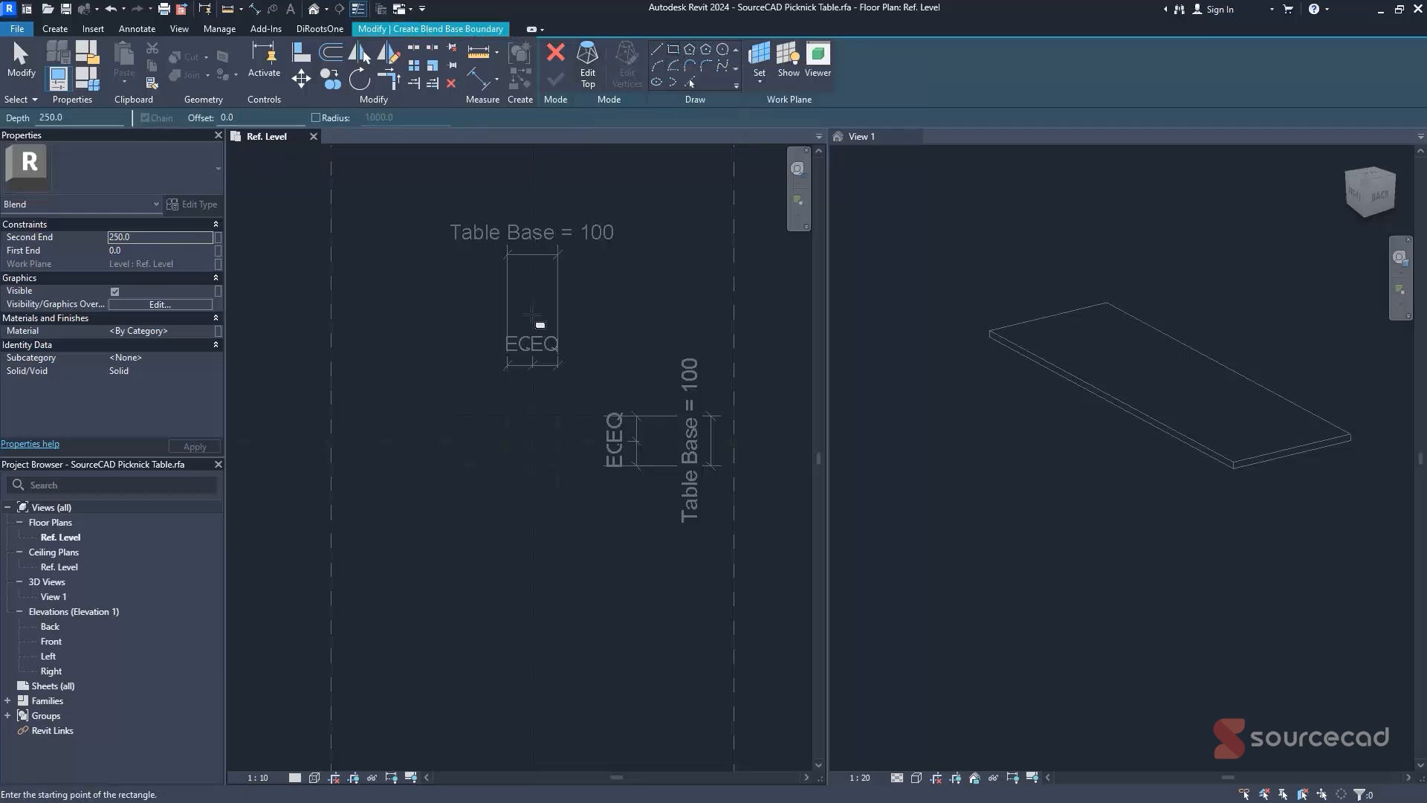
scroll(554, 415, "up", 2)
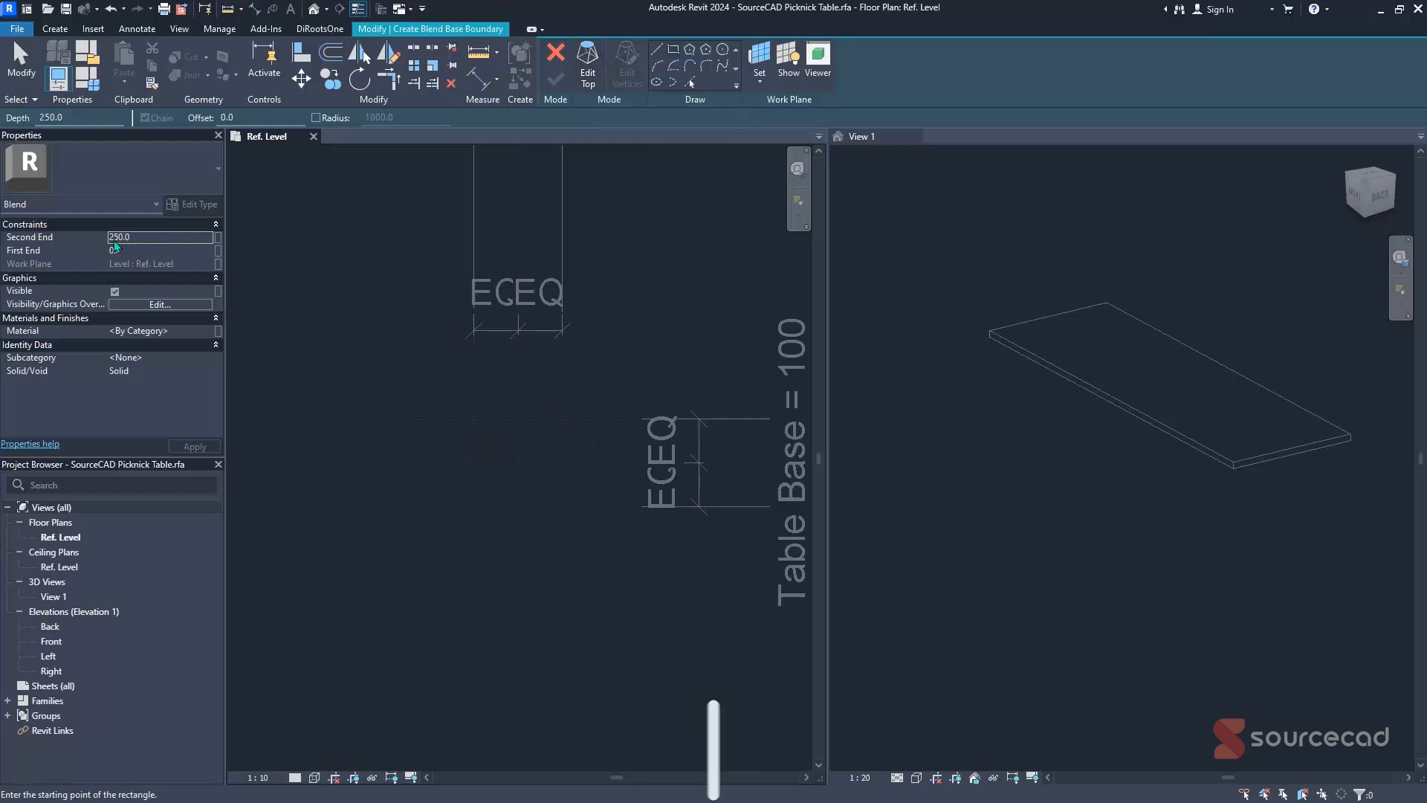
left_click_drag(120, 239, 69, 247)
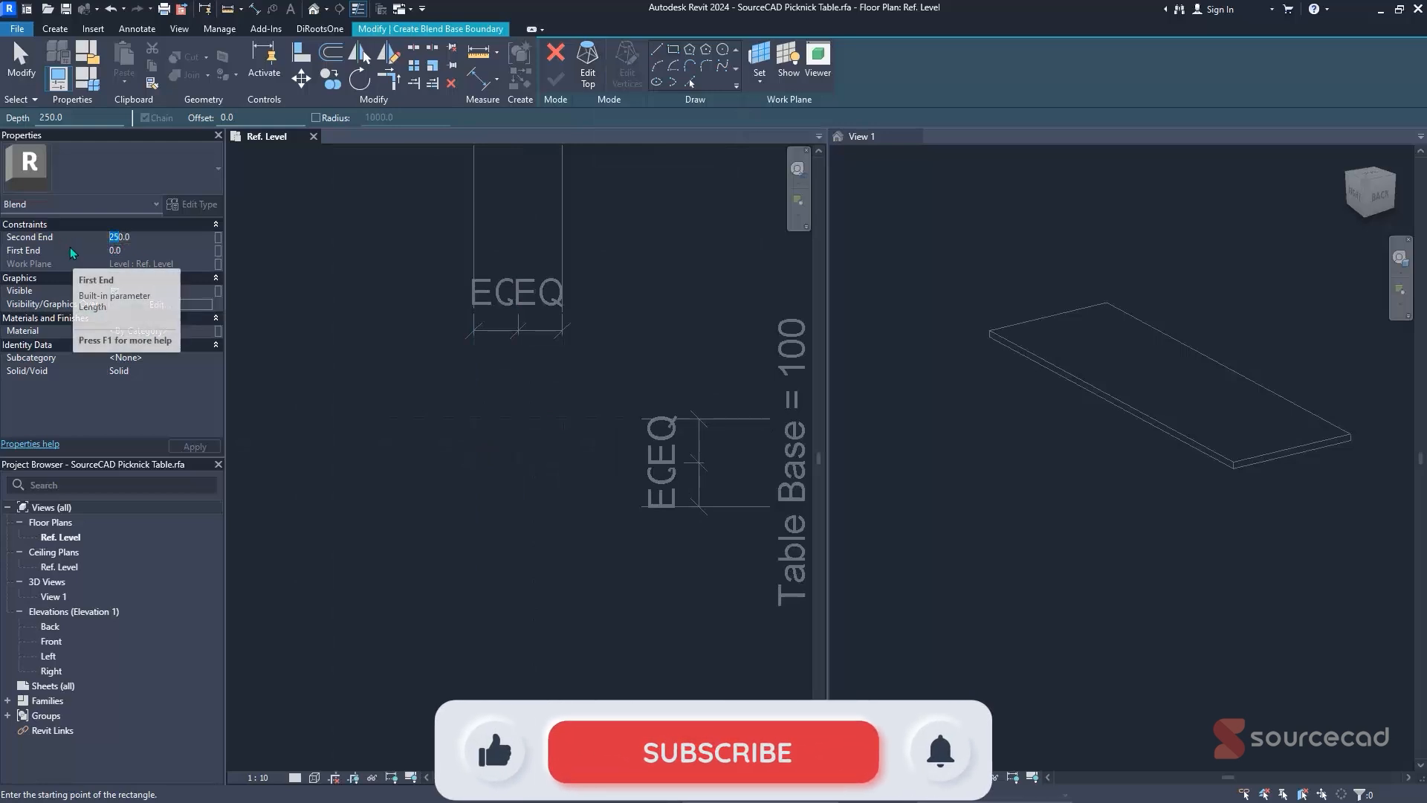
type("70")
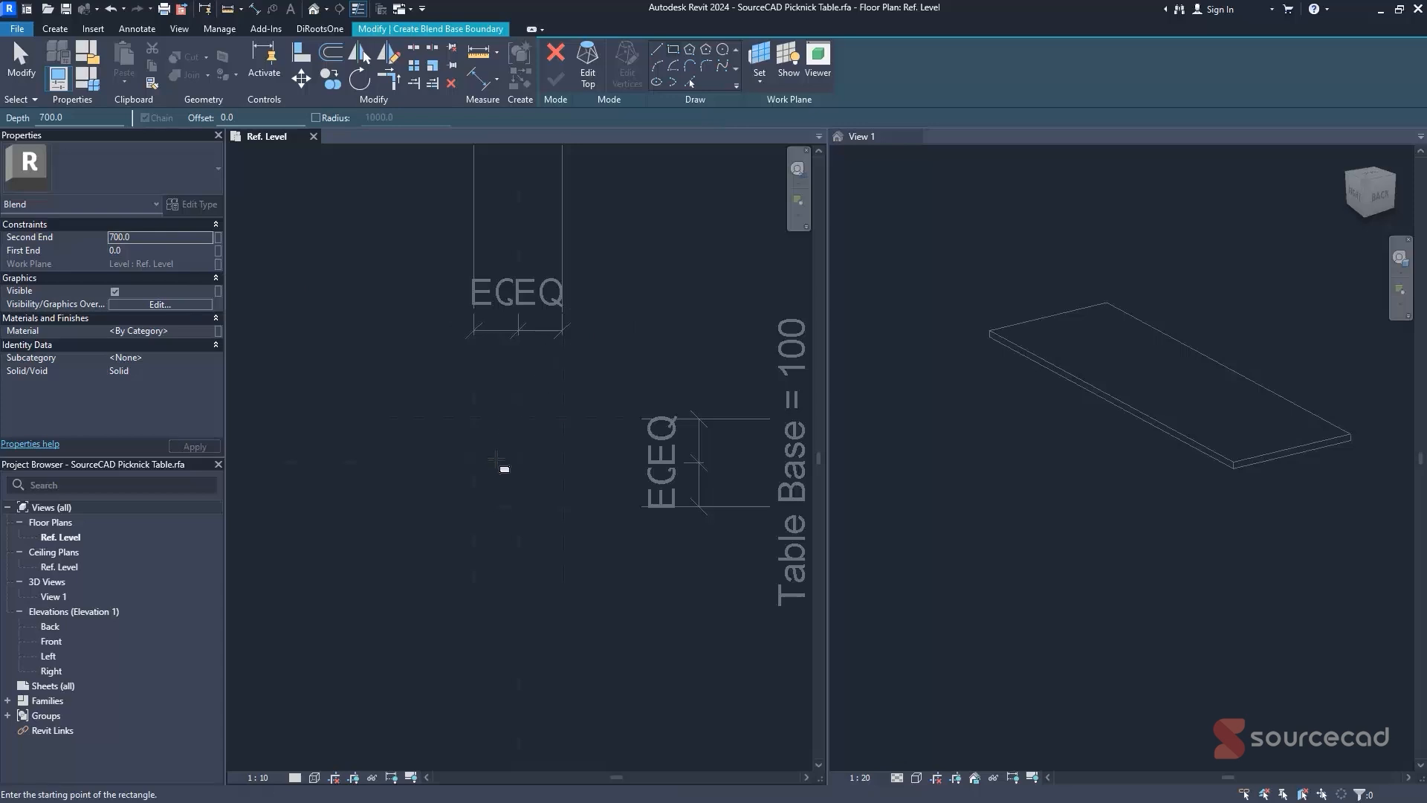
- Sketch the blend's base rectangle about 70 by 70 mm inside the square formed by the short central reference planes
scroll(539, 459, "up", 2)
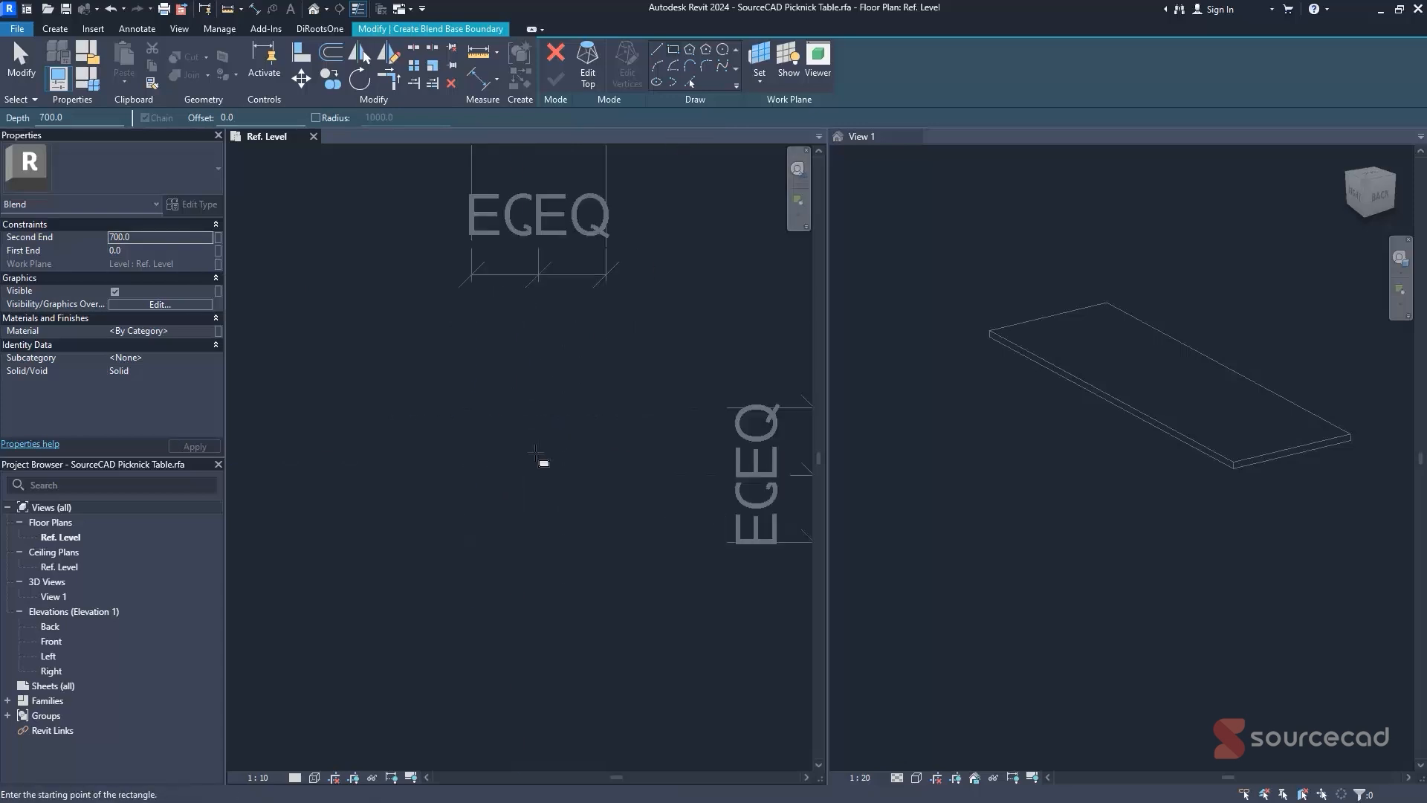
left_click(494, 429)
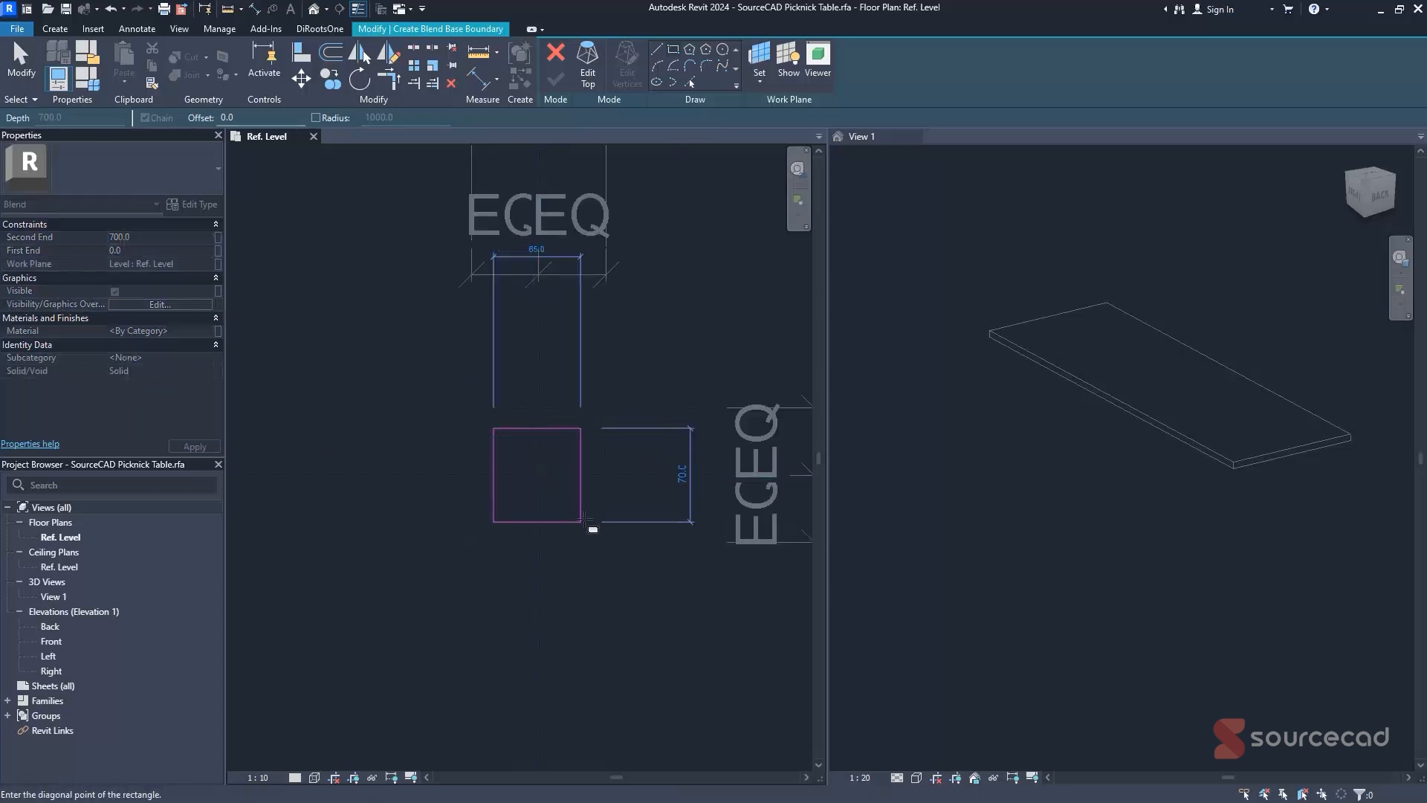
left_click(588, 522)
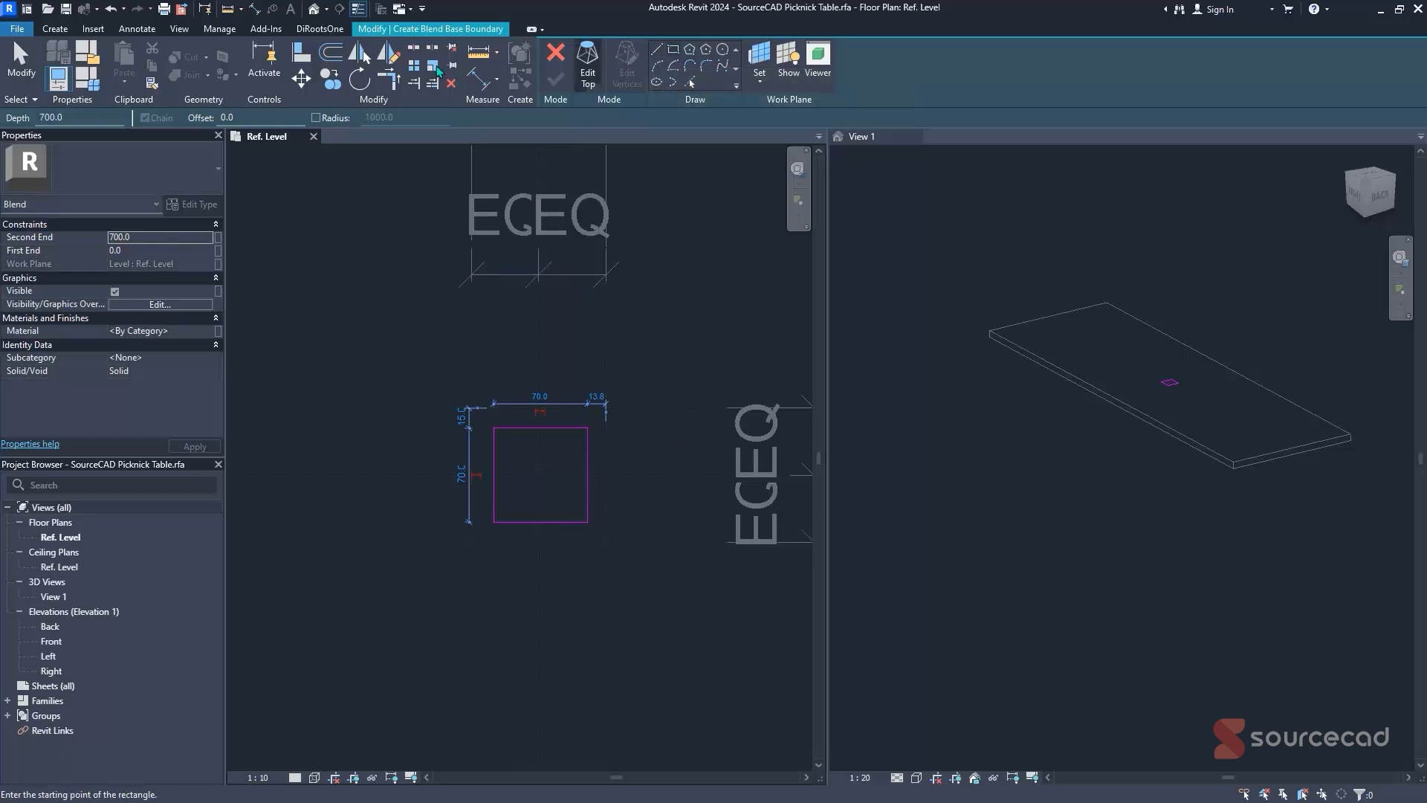
- Align all four sides of the blend's base rectangle to the surrounding short reference planes
left_click(297, 52)
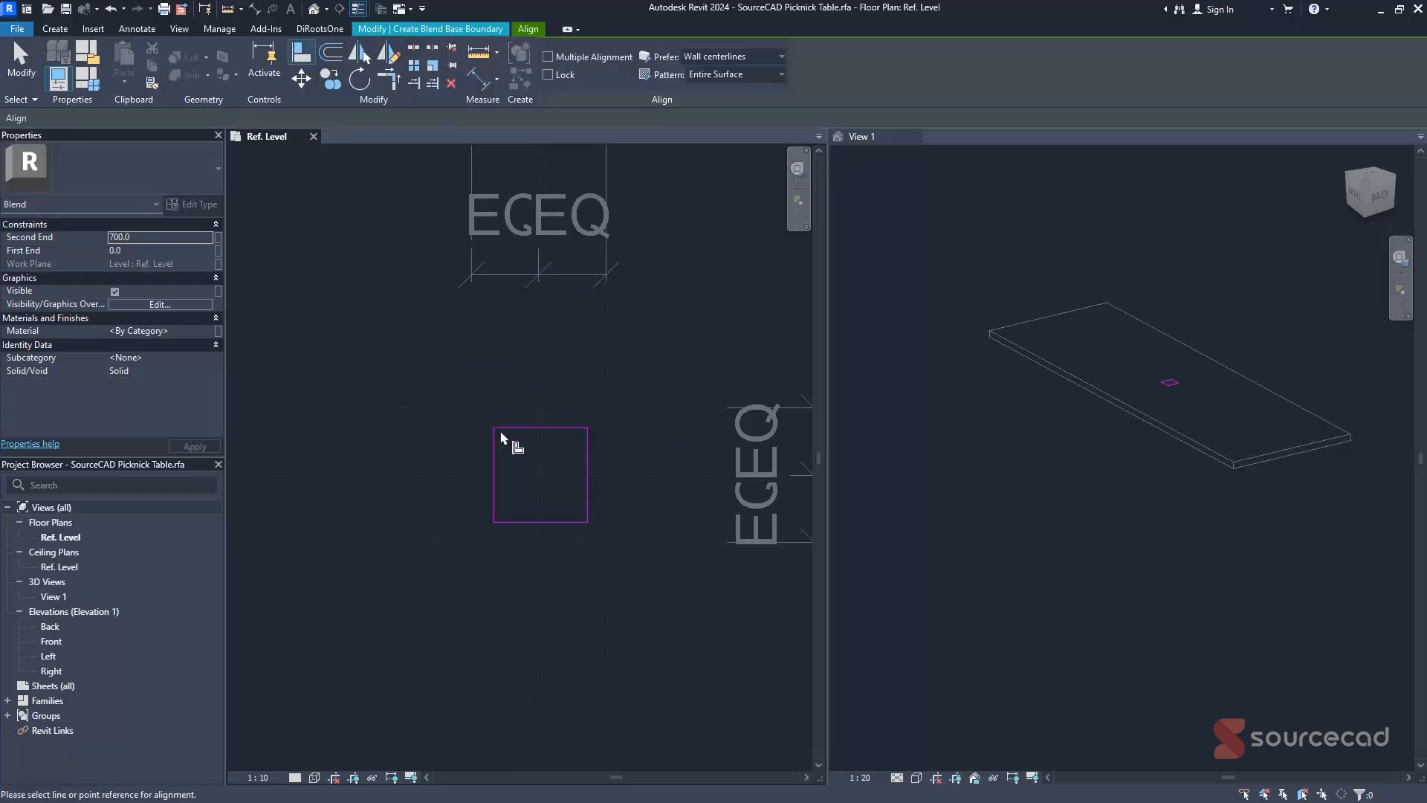
left_click(518, 408)
left_click(529, 429)
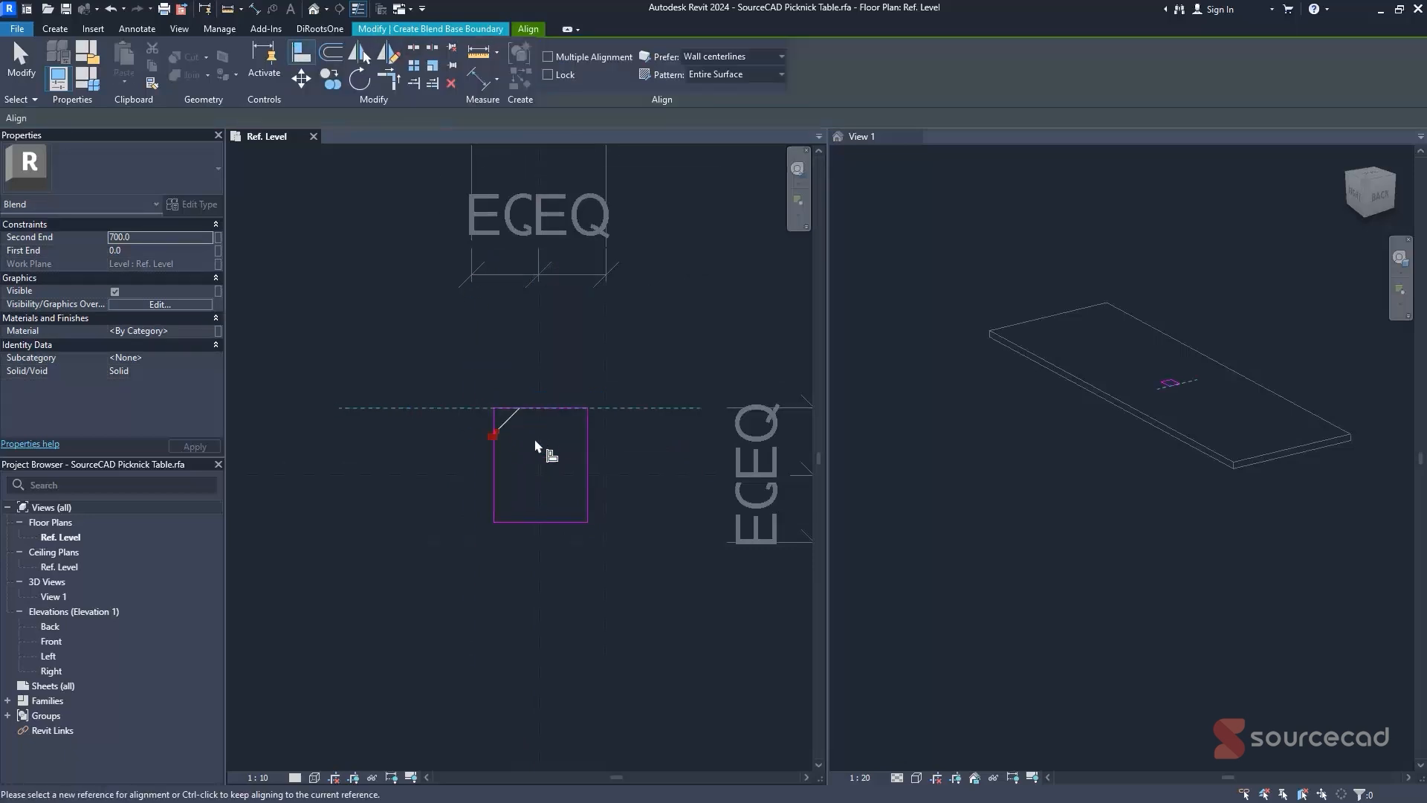
left_click(485, 463)
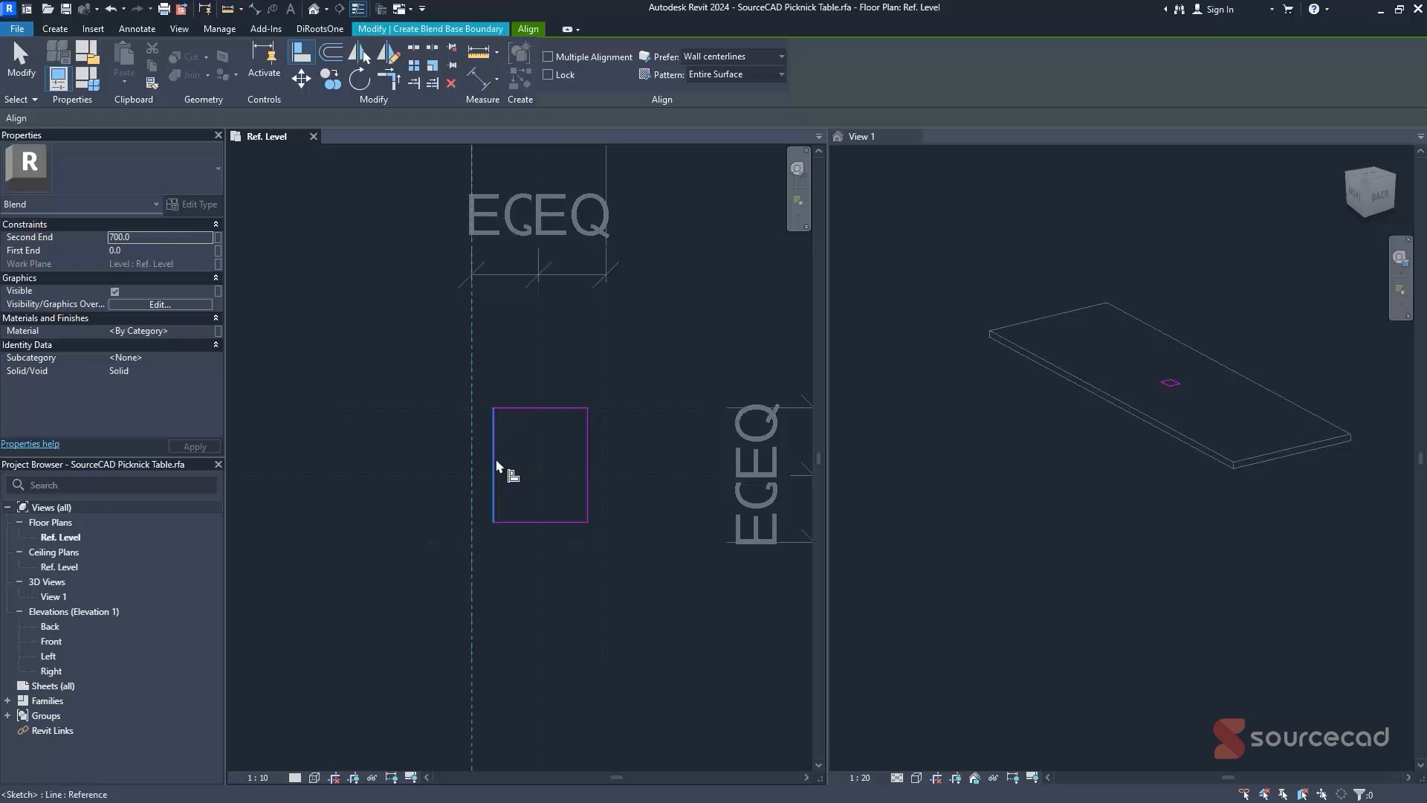
left_click(497, 466)
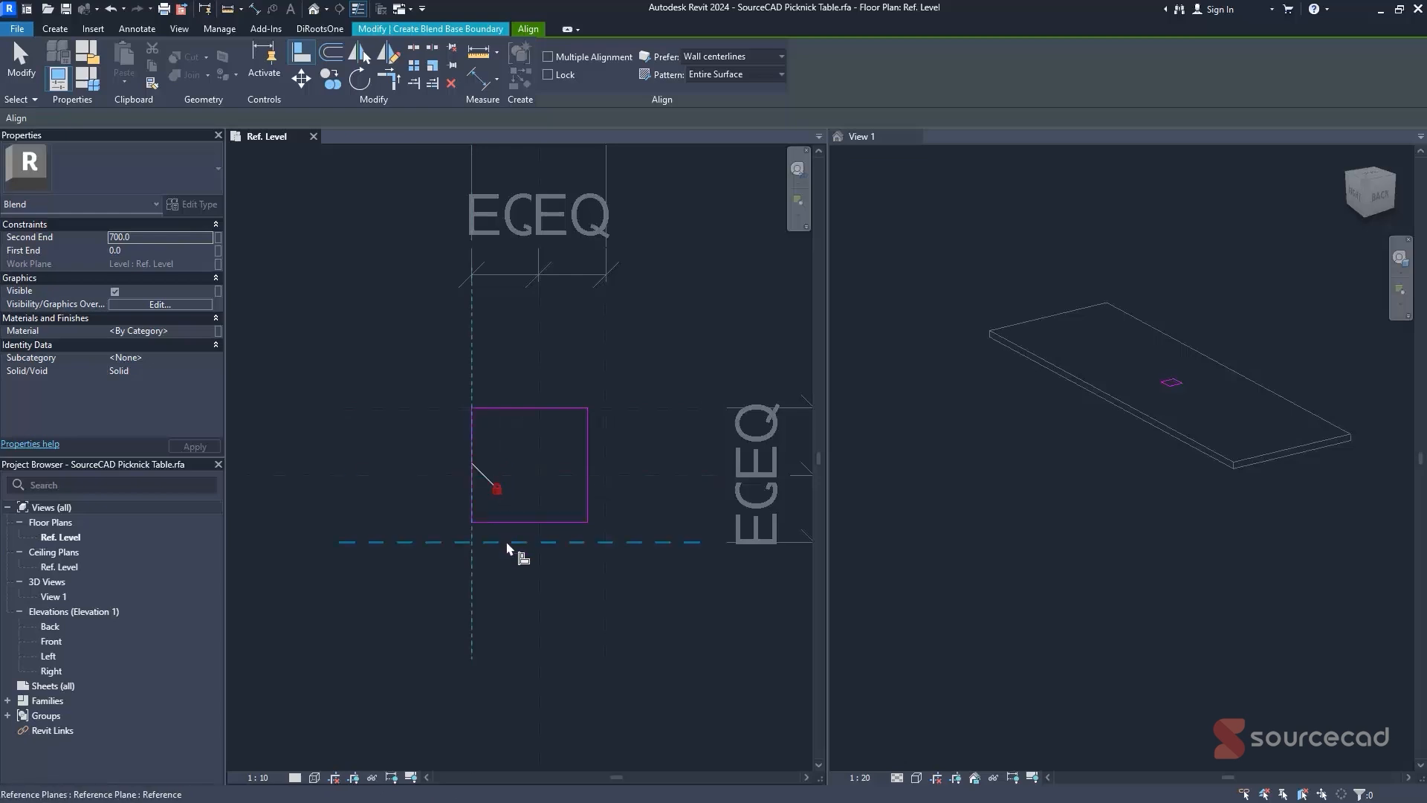
left_click(520, 538)
left_click(534, 530)
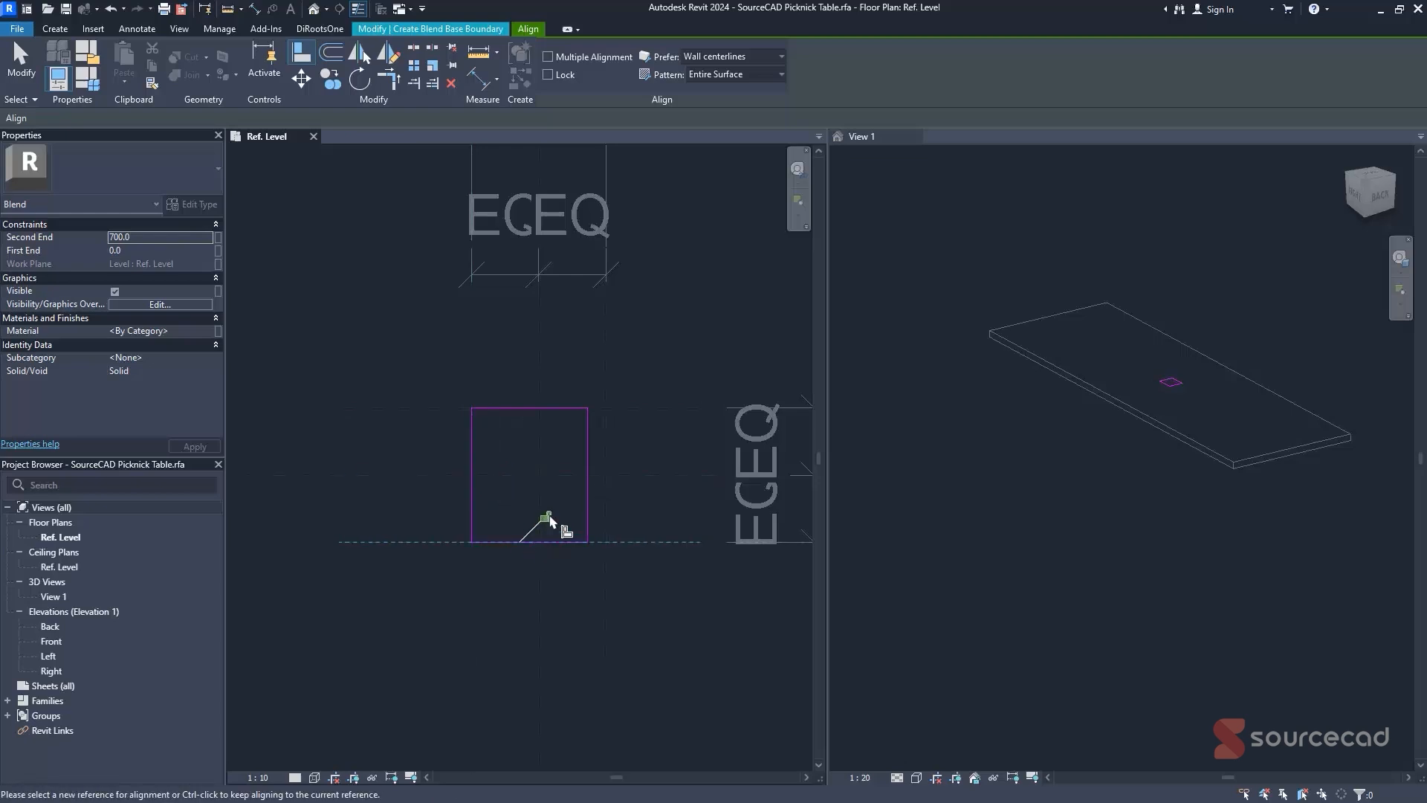
left_click(609, 490)
left_click(587, 496)
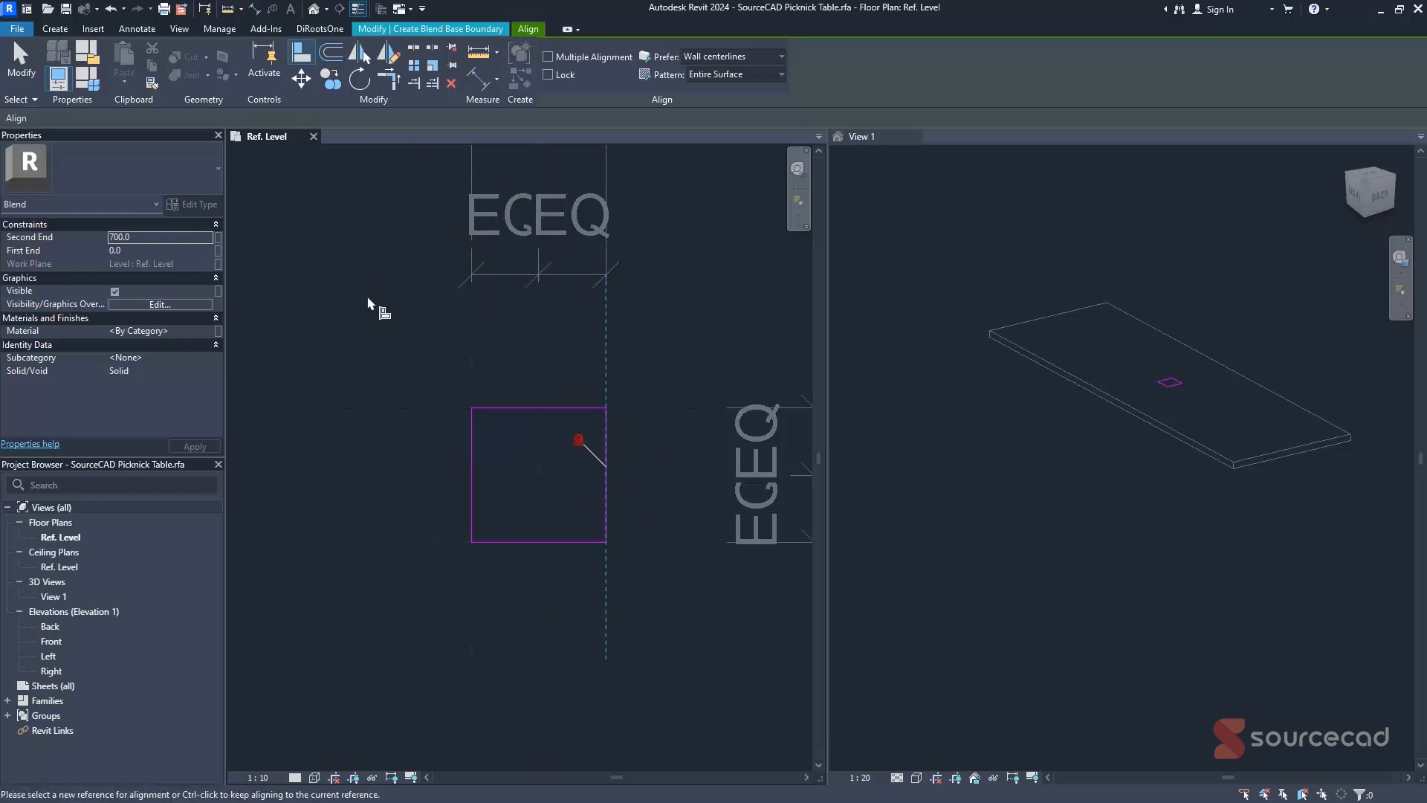
key("Escape")
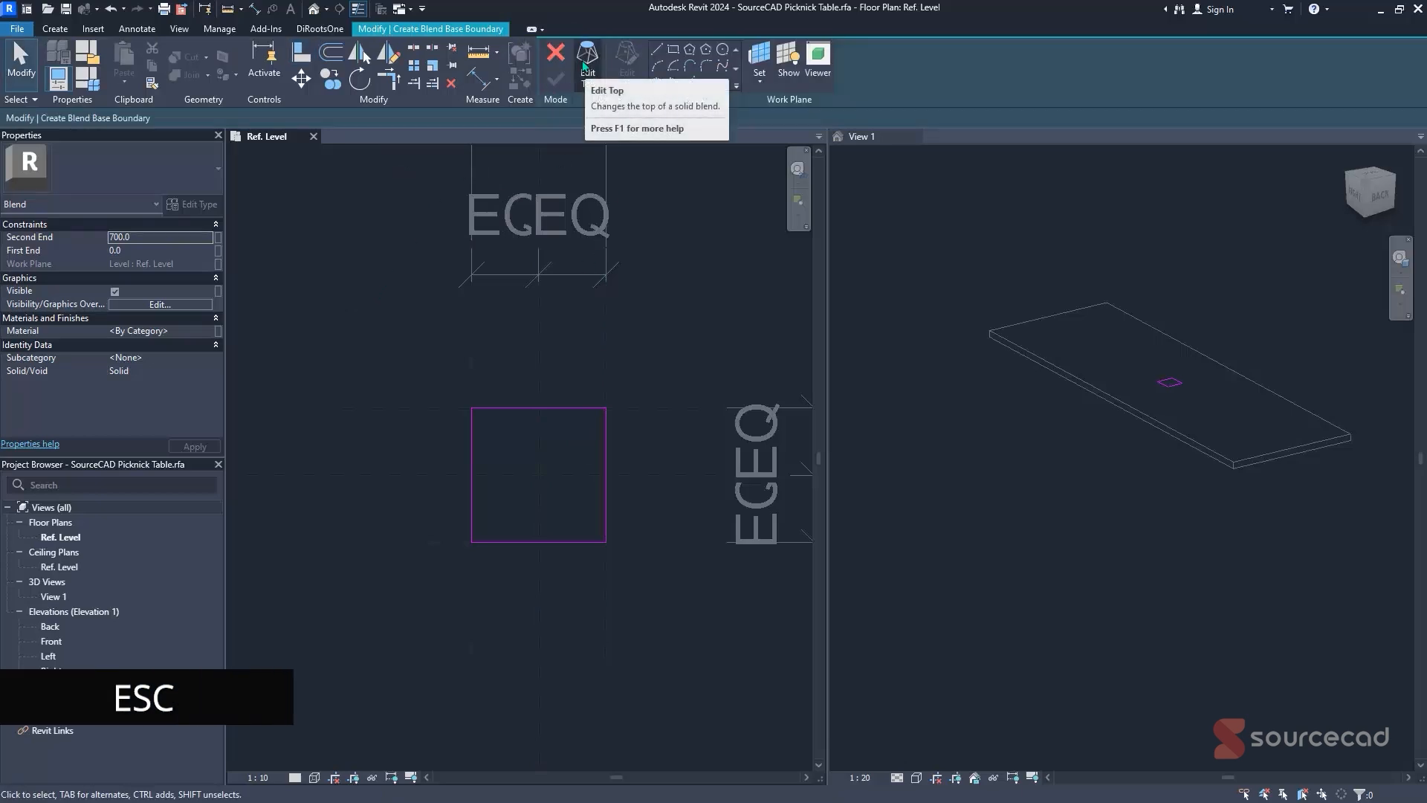
- Switch to the blend's top boundary and sketch a six-sided inscribed polygon with about 50 mm radius, centred on the central reference planes' intersection
left_click(587, 60)
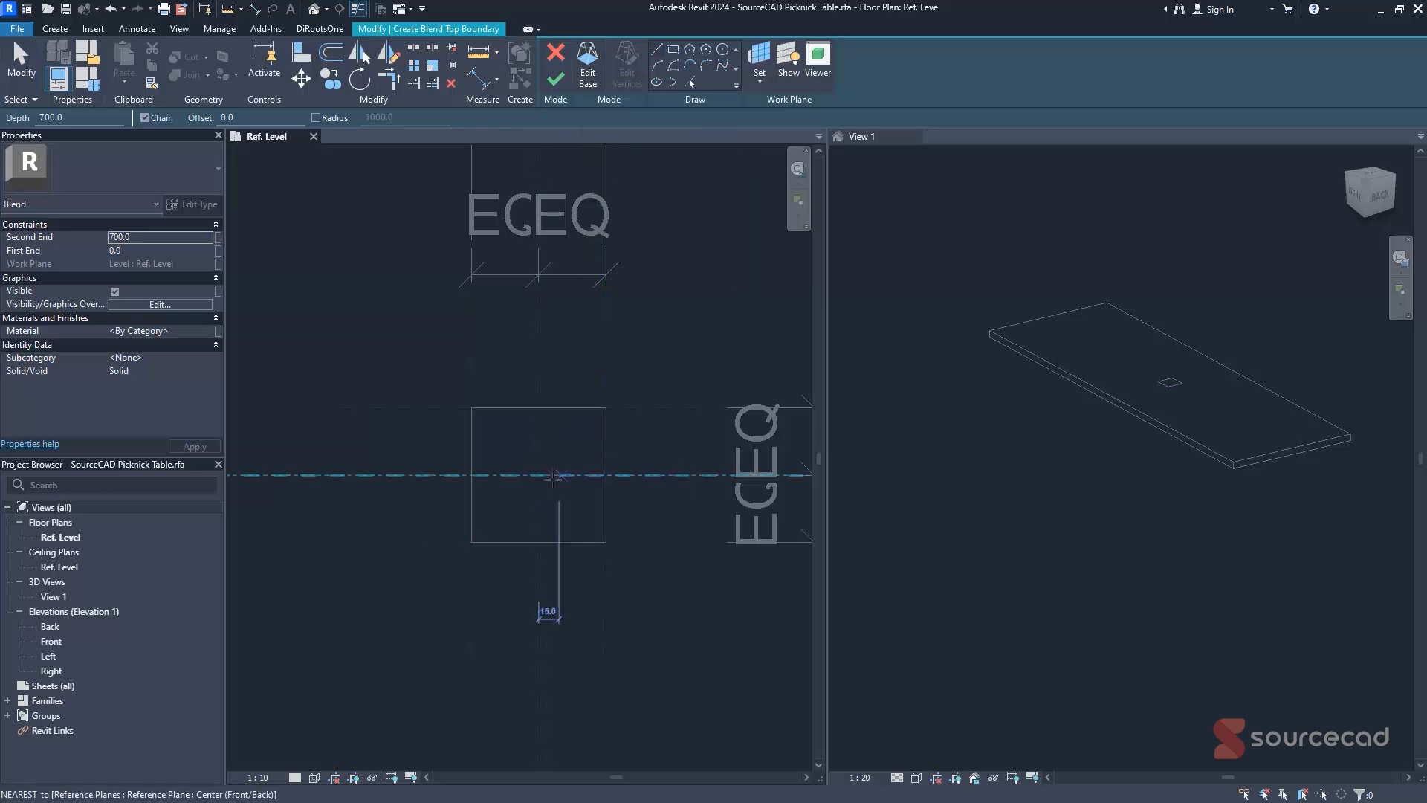
key("Escape")
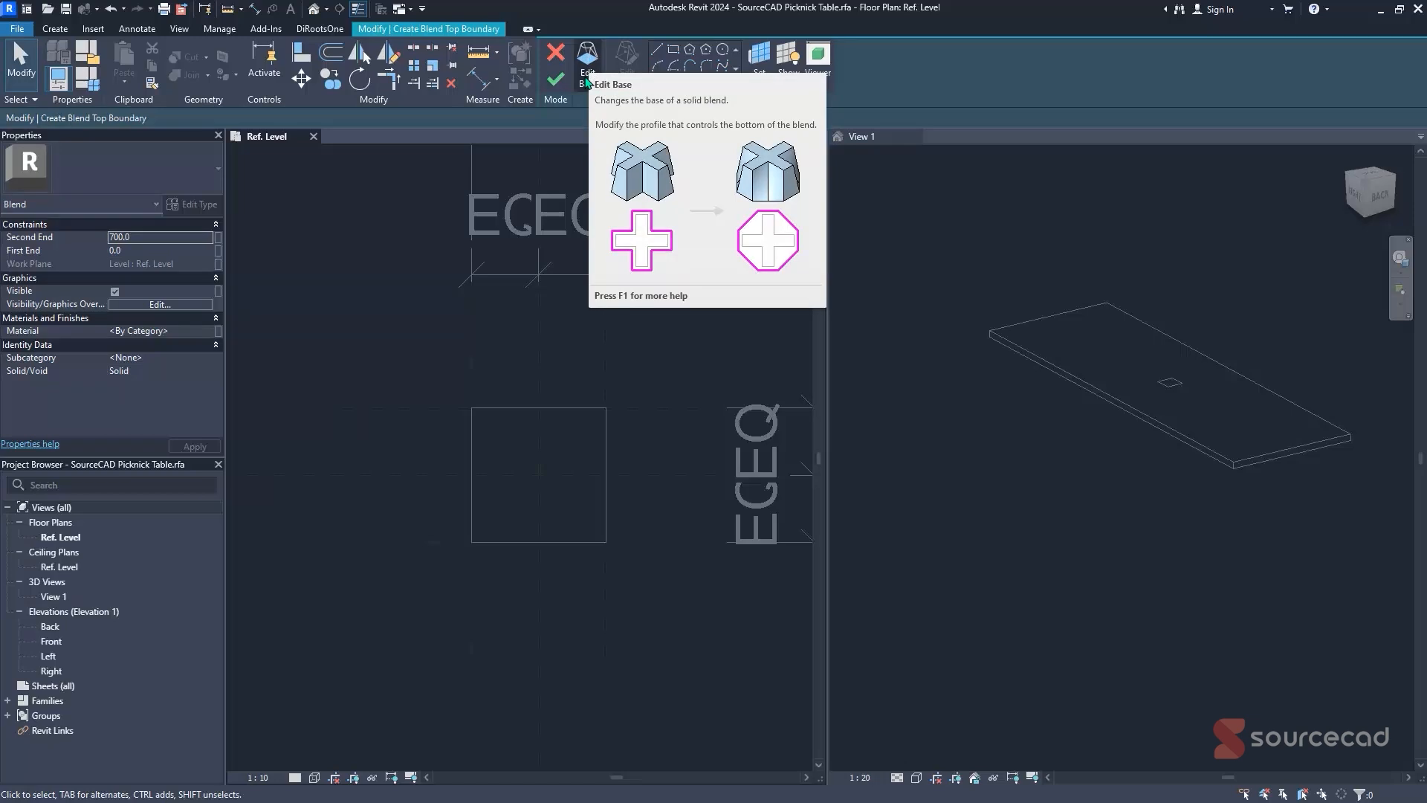
left_click(587, 67)
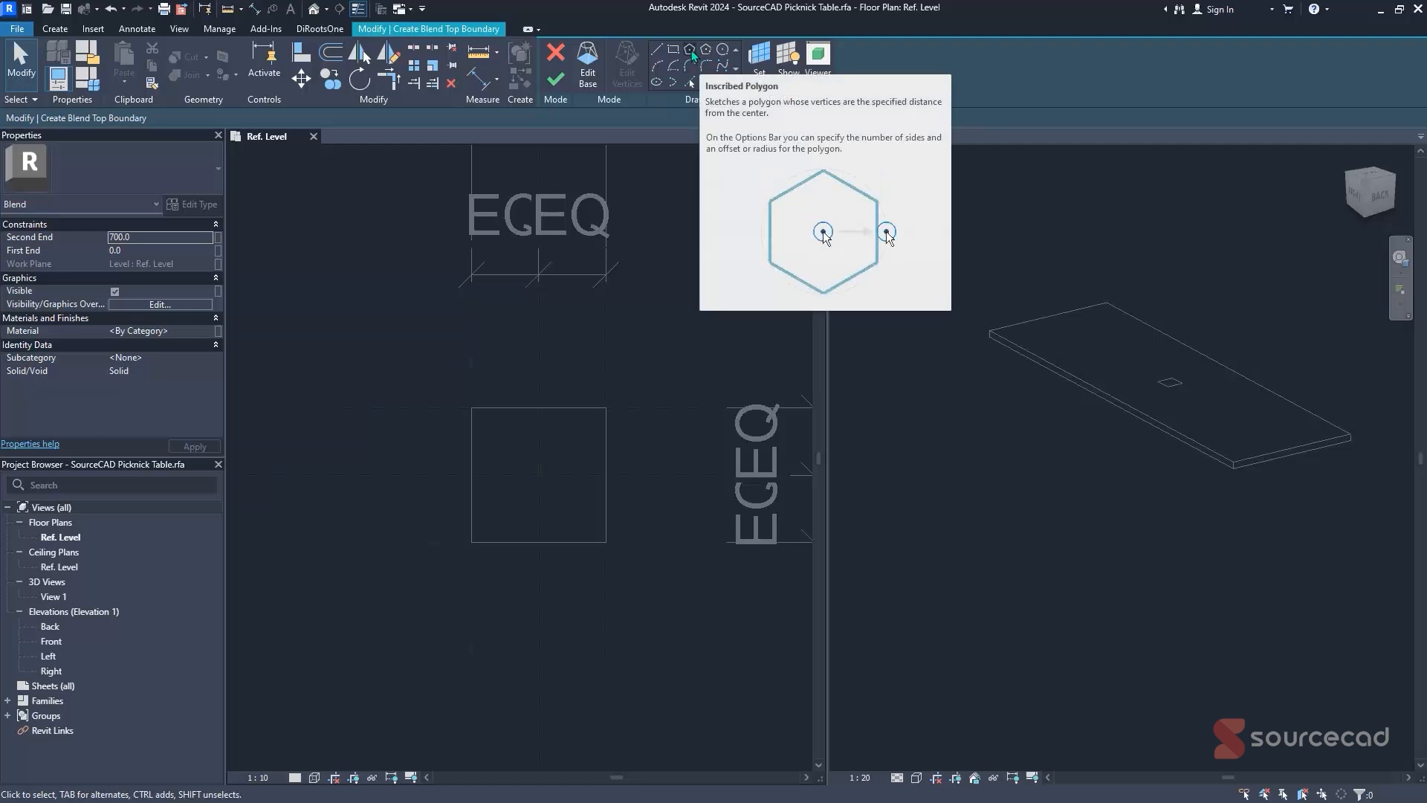
left_click(690, 51)
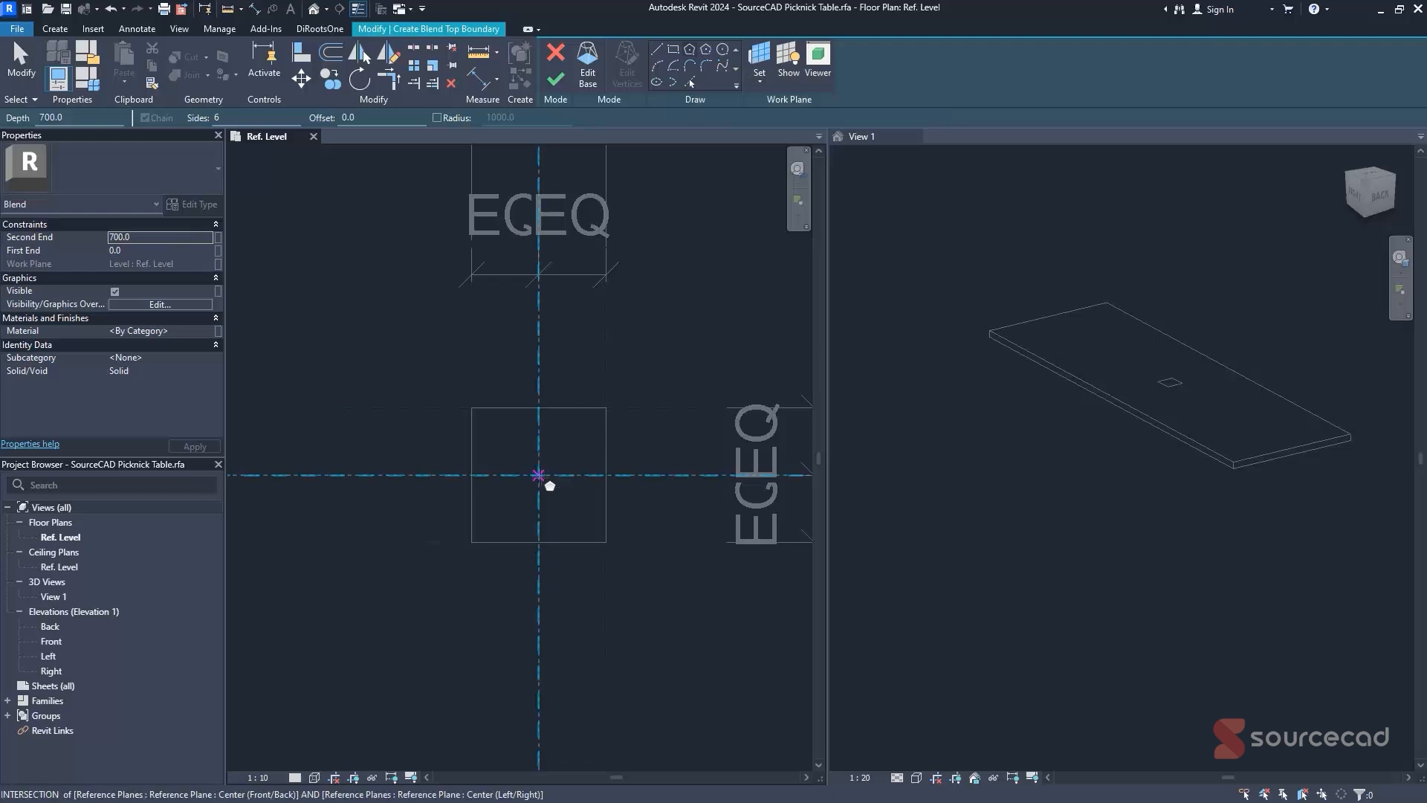
left_click(538, 475)
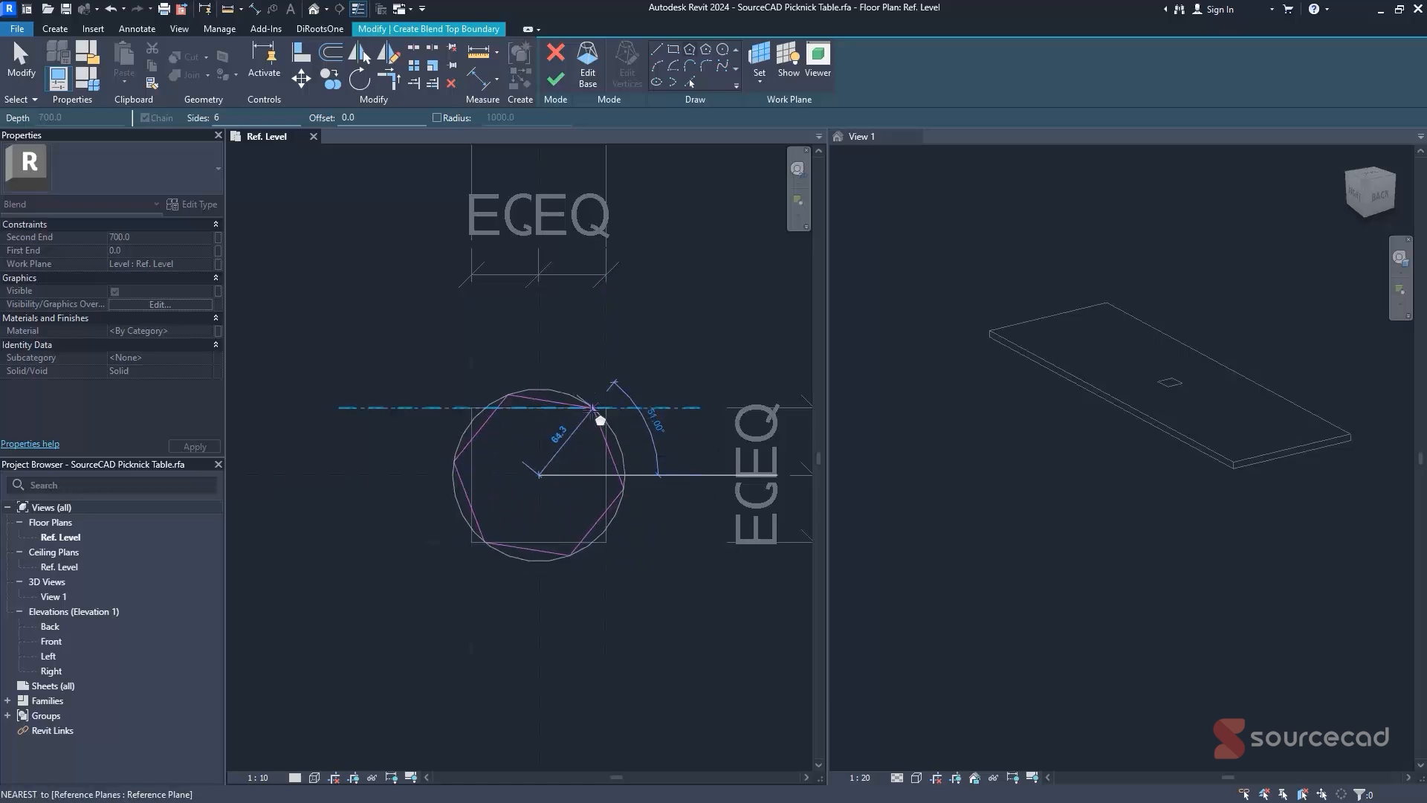
left_click(606, 474)
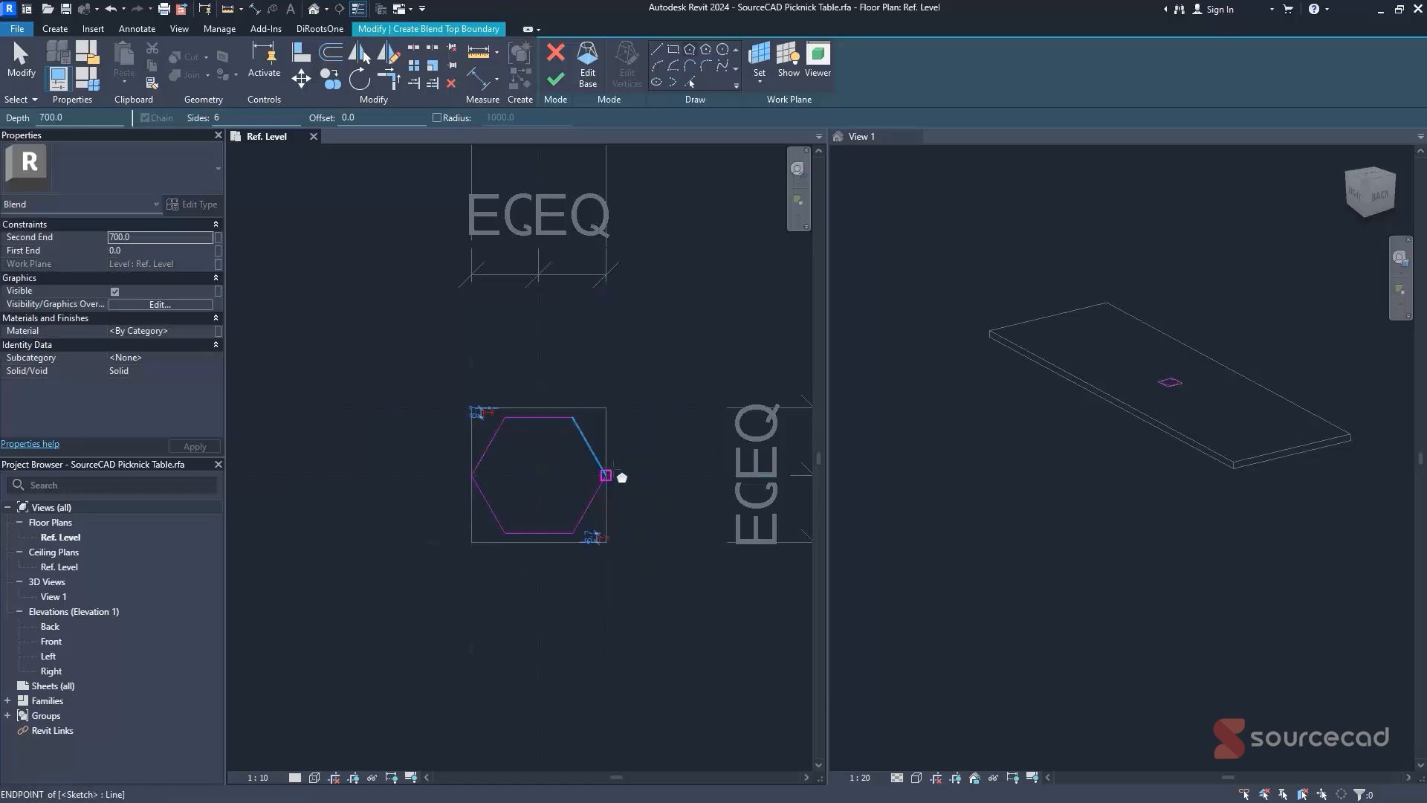
key("Escape")
- Rotate the whole hexagon counterclockwise about its centre from the horizontal axis, keeping its vertices within the square base outline
left_click_drag(584, 459, 444, 602)
left_click(361, 79)
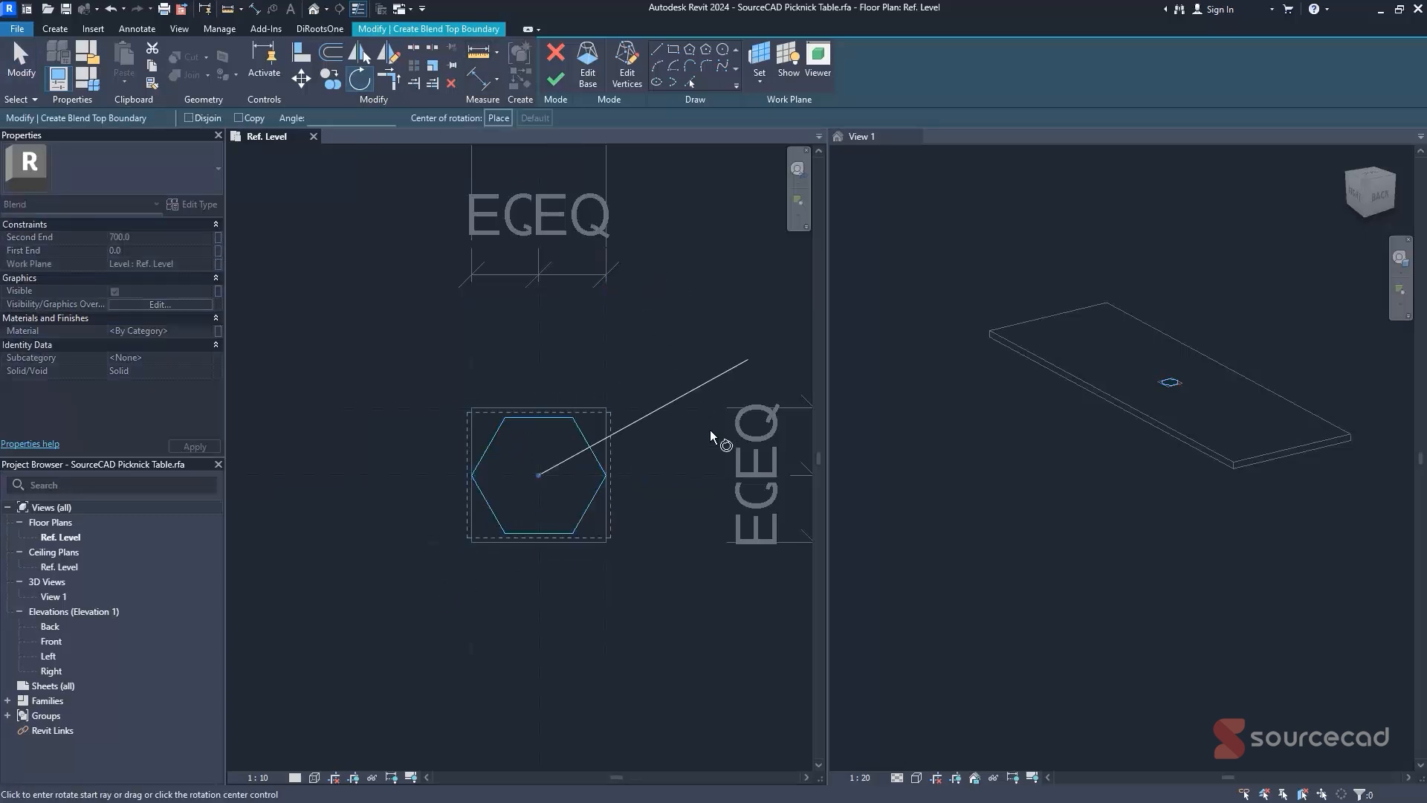
left_click(758, 475)
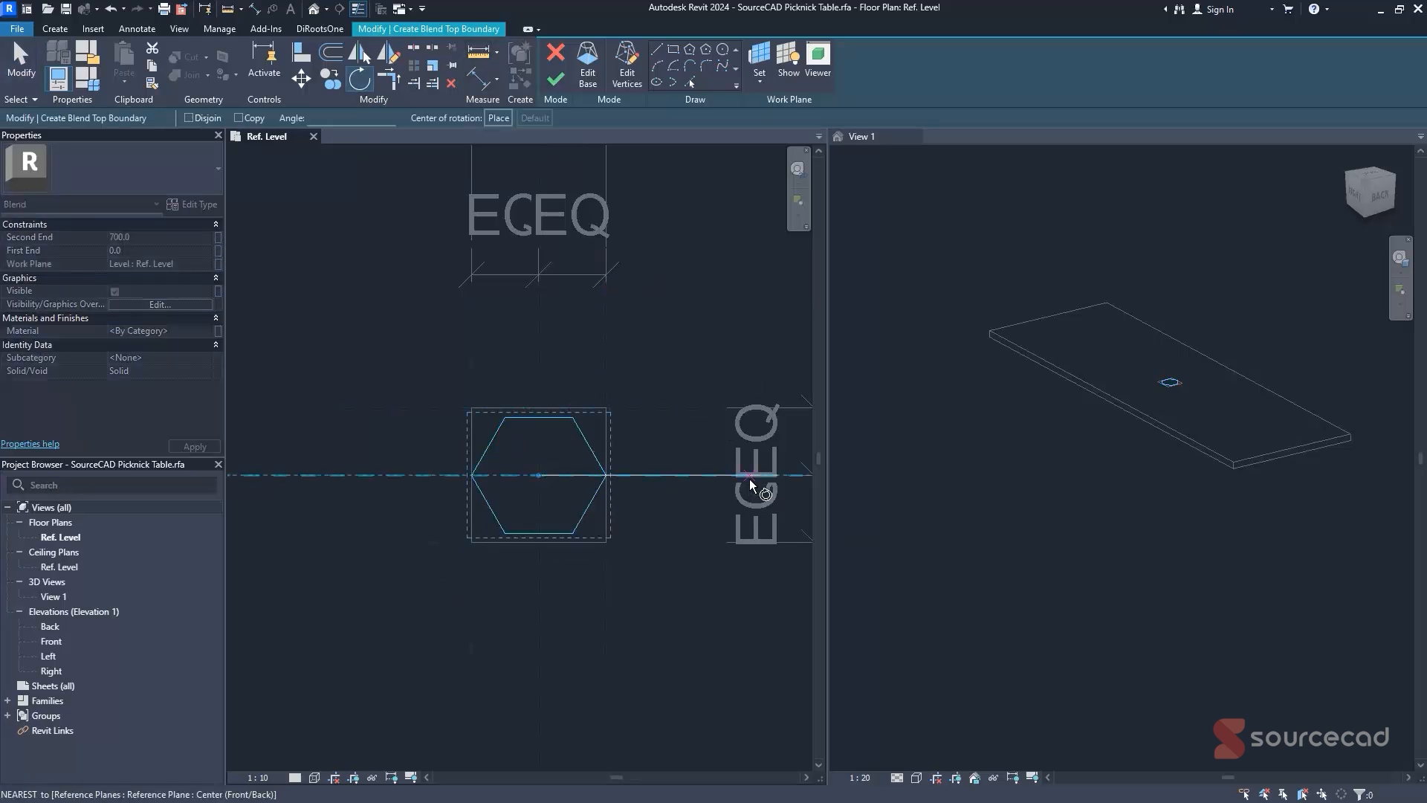
left_click(709, 297)
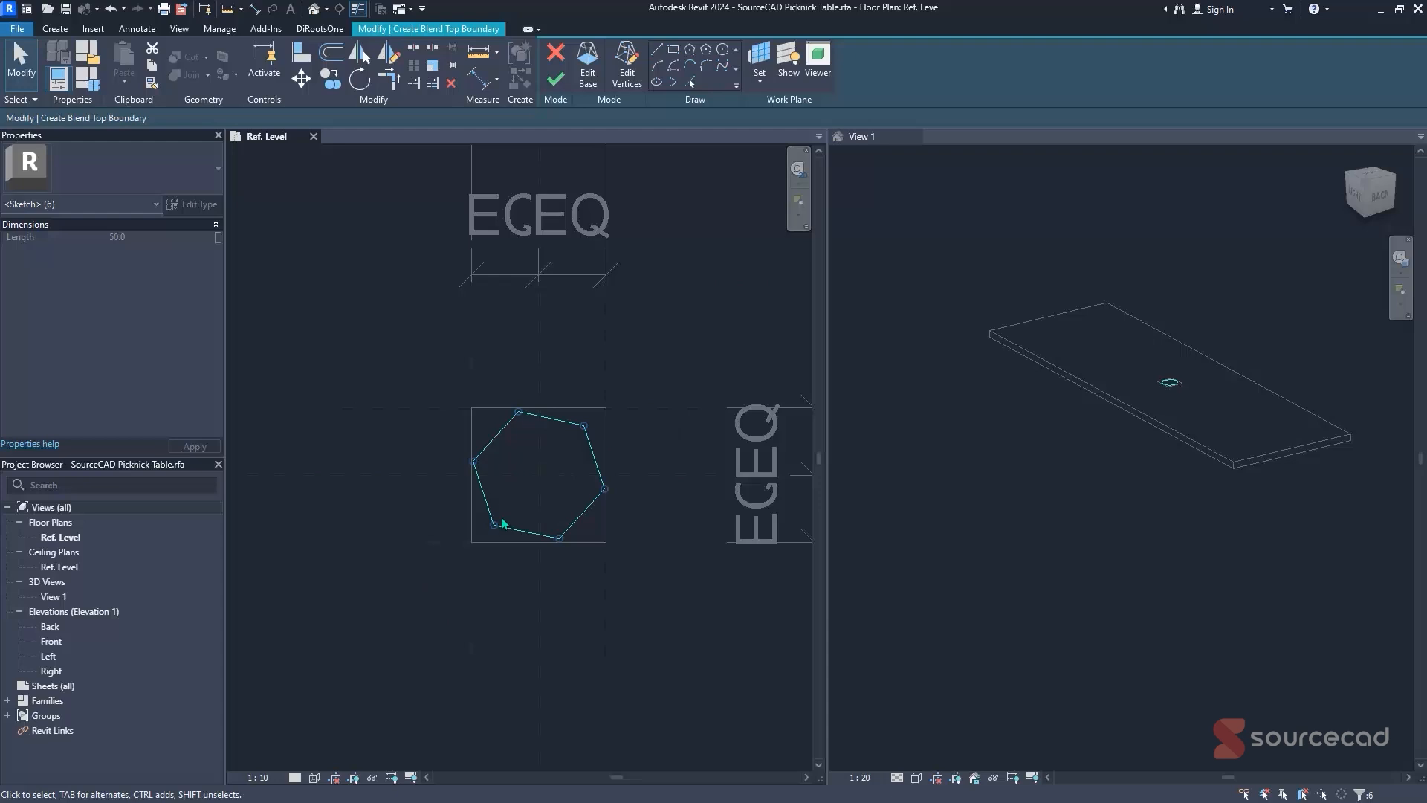
scroll(558, 544, "up", 3)
scroll(648, 400, "down", 2)
scroll(652, 392, "up", 6)
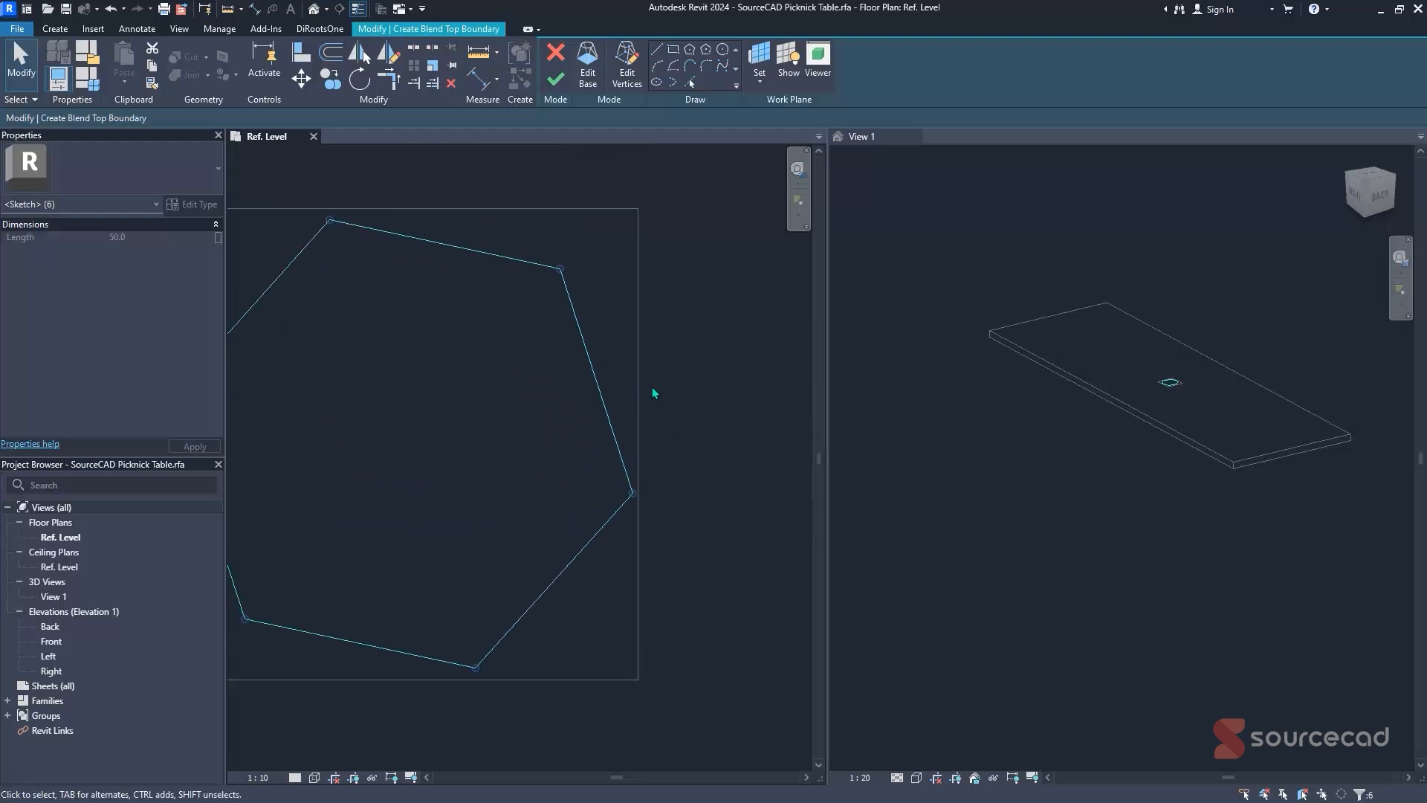
scroll(652, 394, "down", 5)
left_click(675, 291)
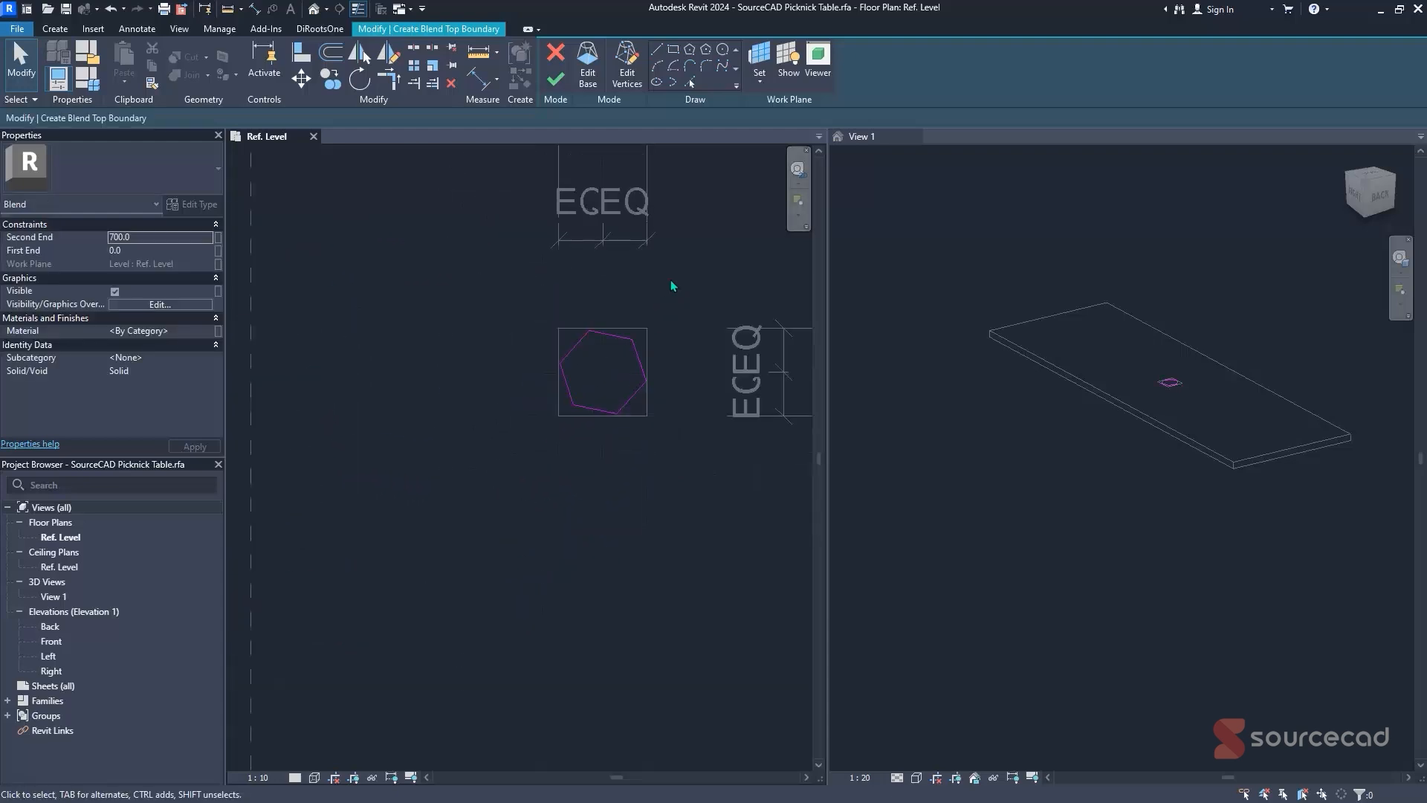
- Finish the blend from the square base and rotated hexagonal top, and deselect the resulting solid
middle_click_drag(674, 286, 592, 335)
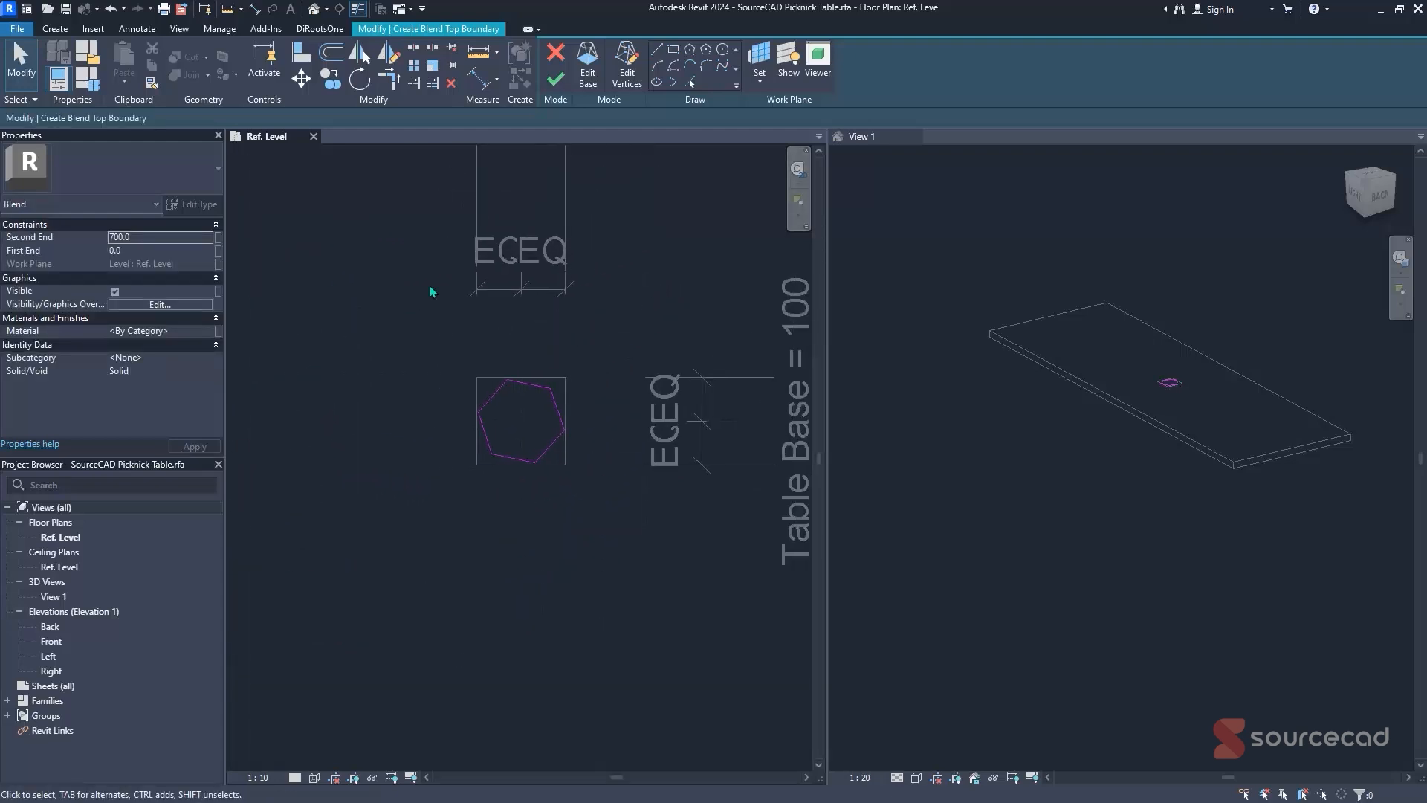
left_click(545, 389)
left_click(523, 417)
left_click(556, 84)
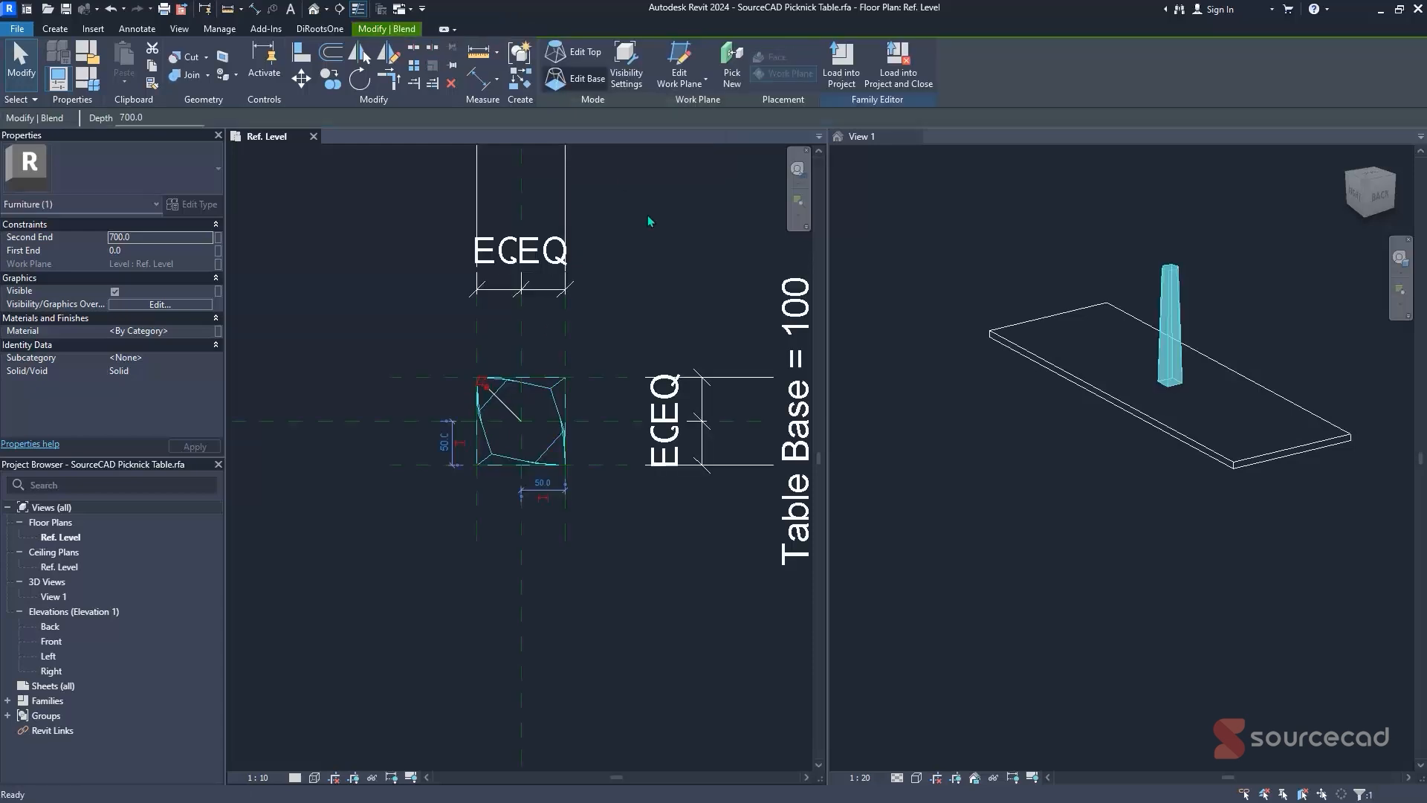
left_click(1106, 438)
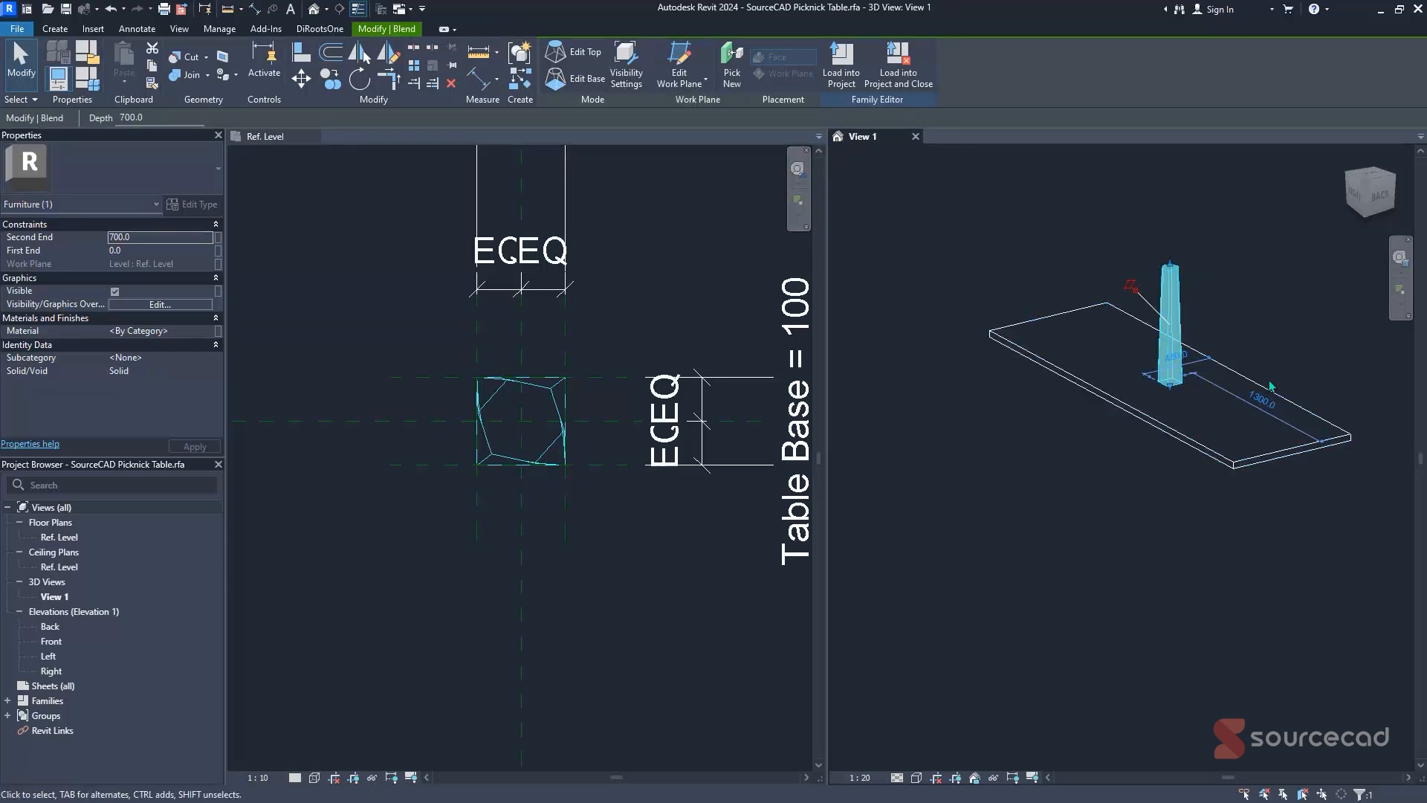
middle_click_drag(1271, 386, 1078, 336, "shift")
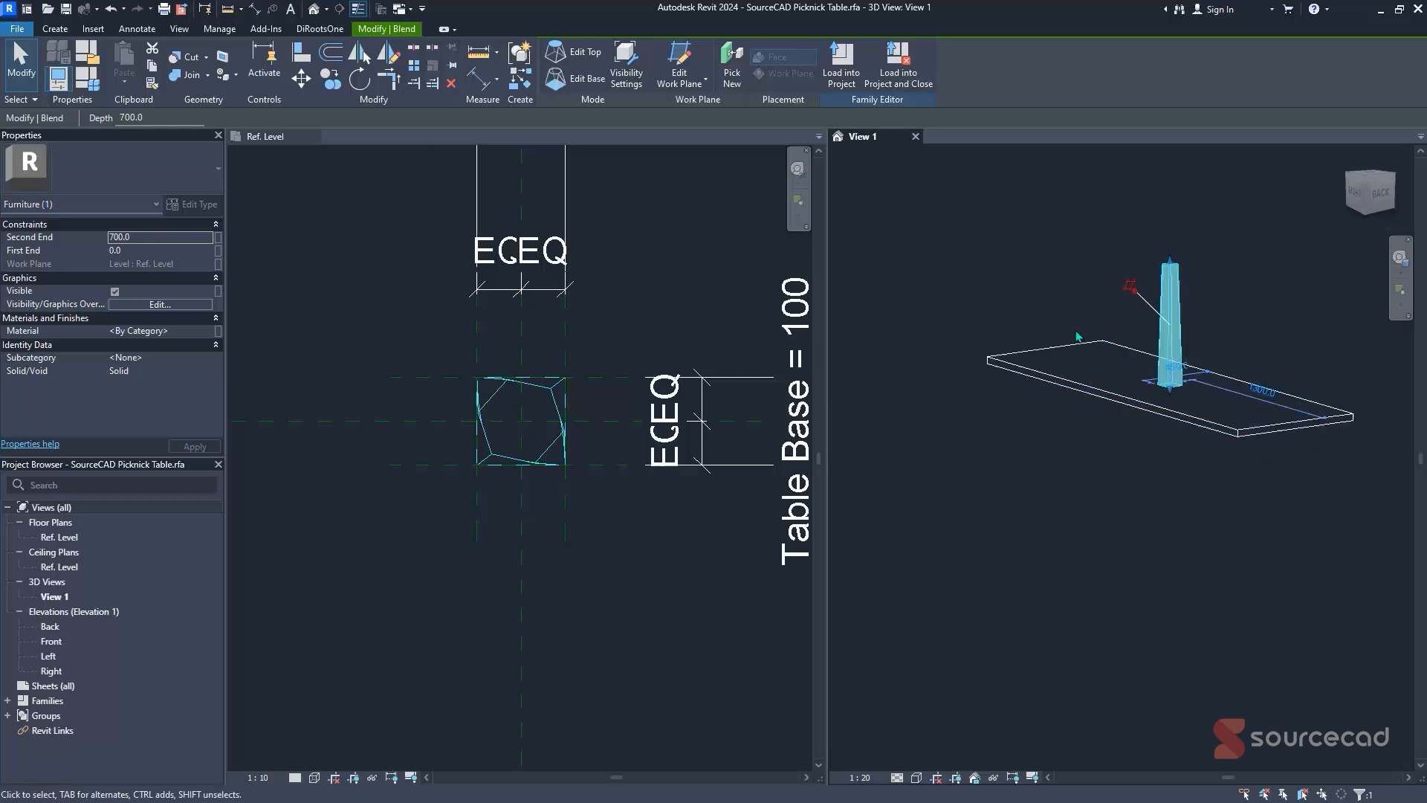
left_click(622, 296)
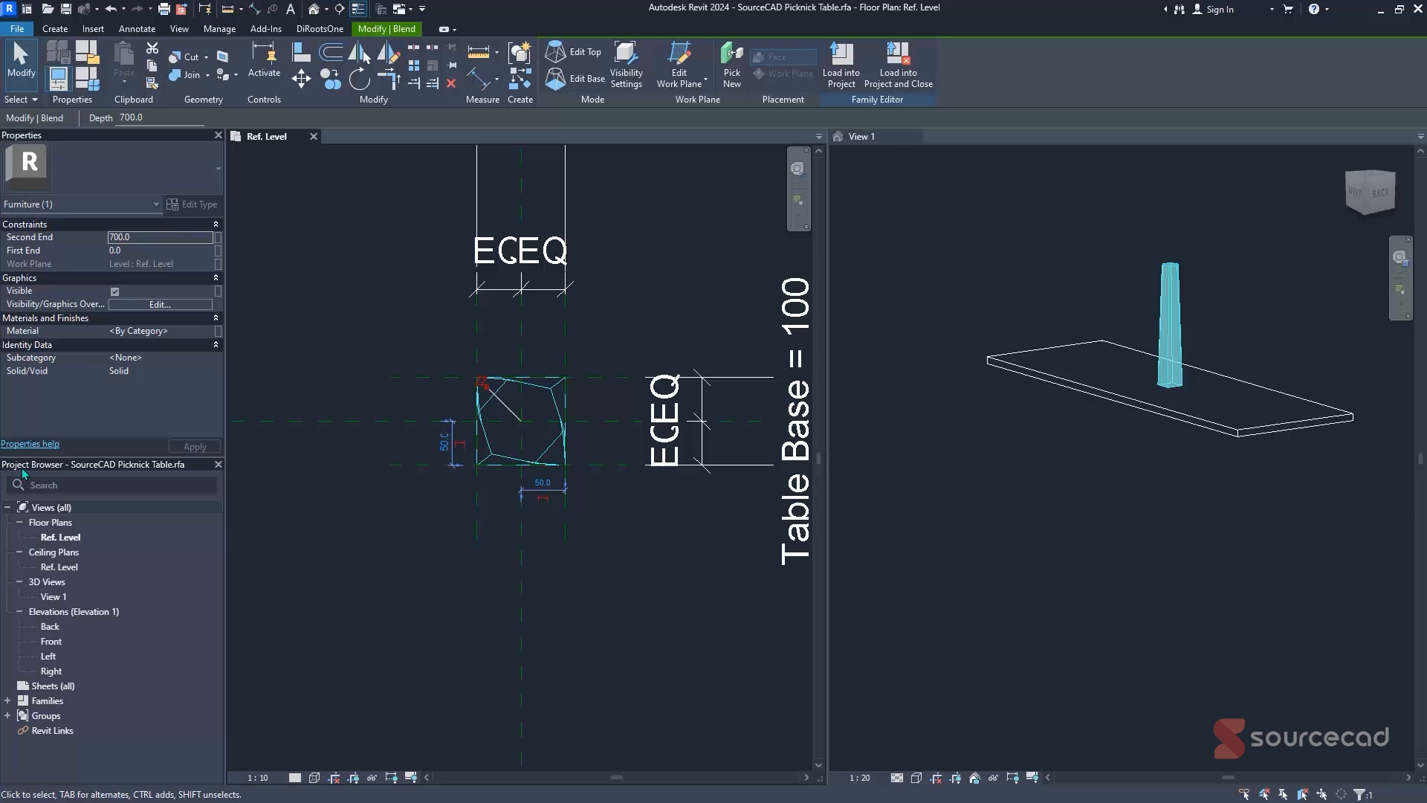
left_click(268, 162)
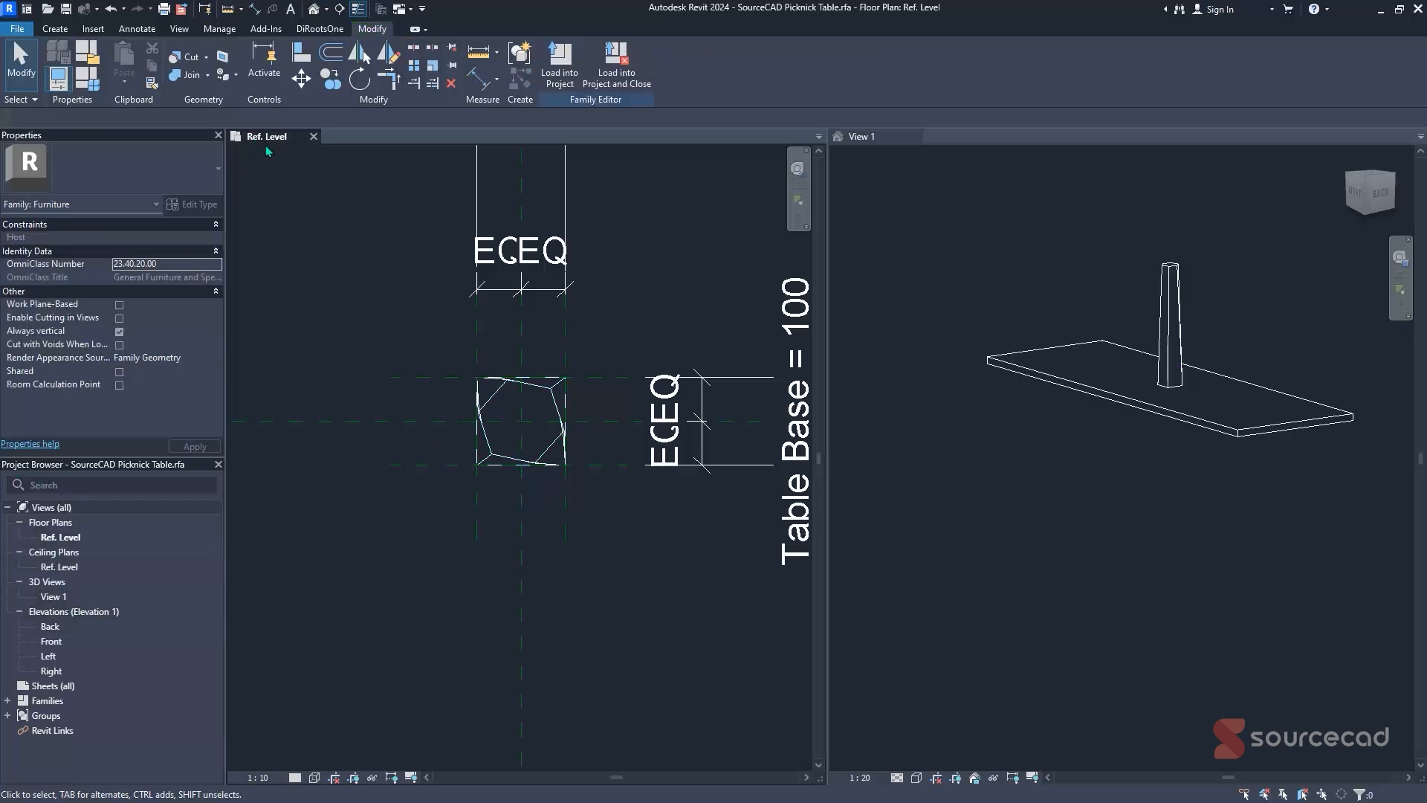
- In the Front elevation, change the blend's work plane to Reference Plane : Height
double_click(89, 641)
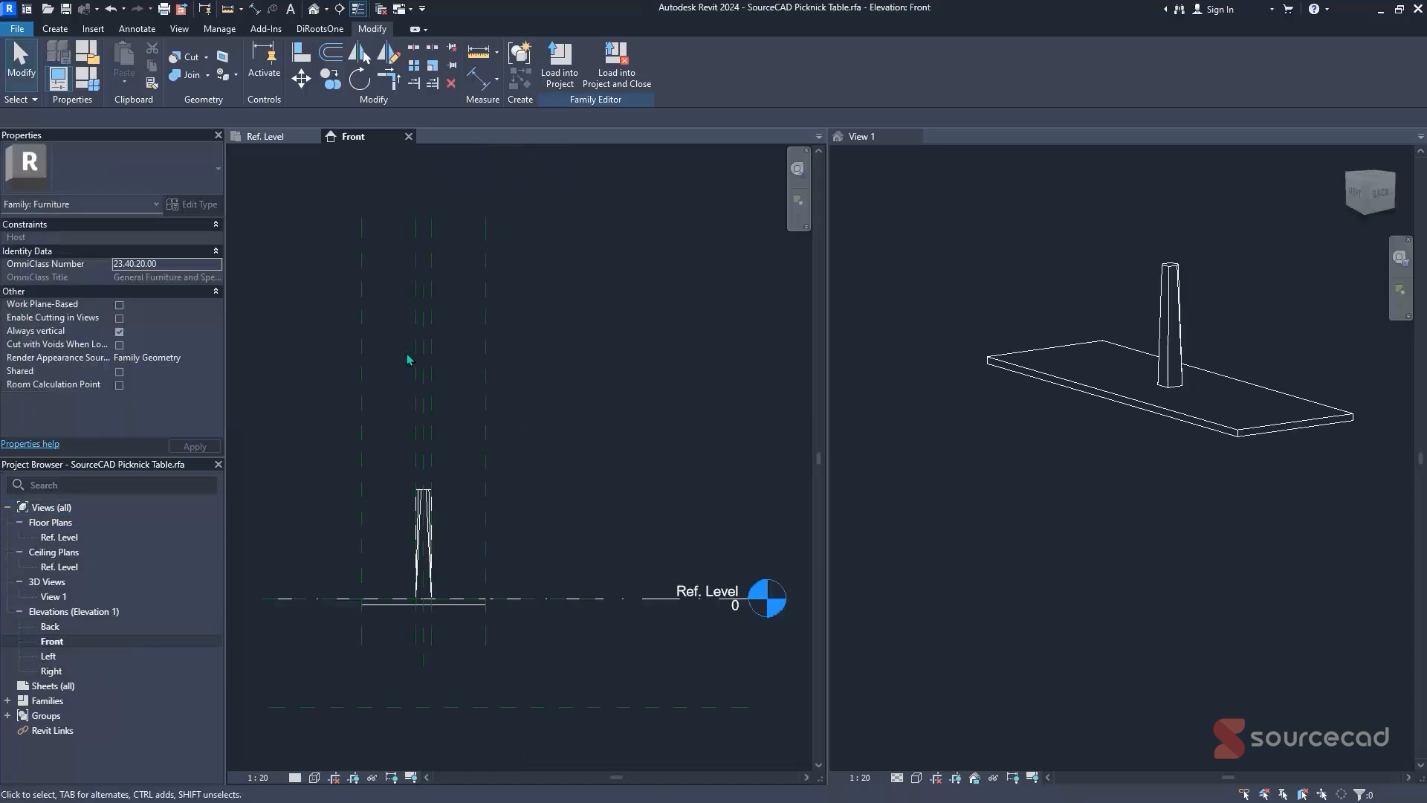
scroll(407, 360, "up", 3)
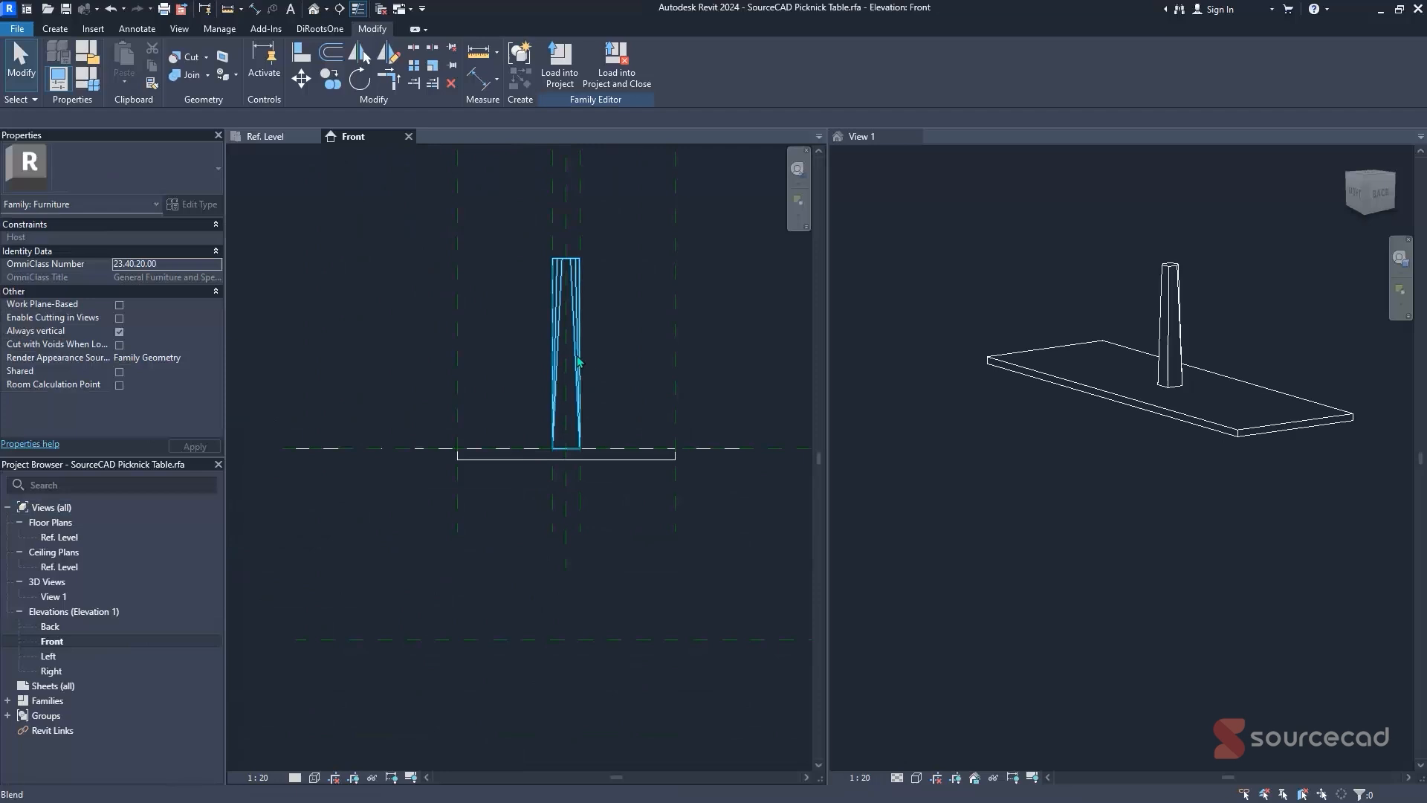
left_click(579, 362)
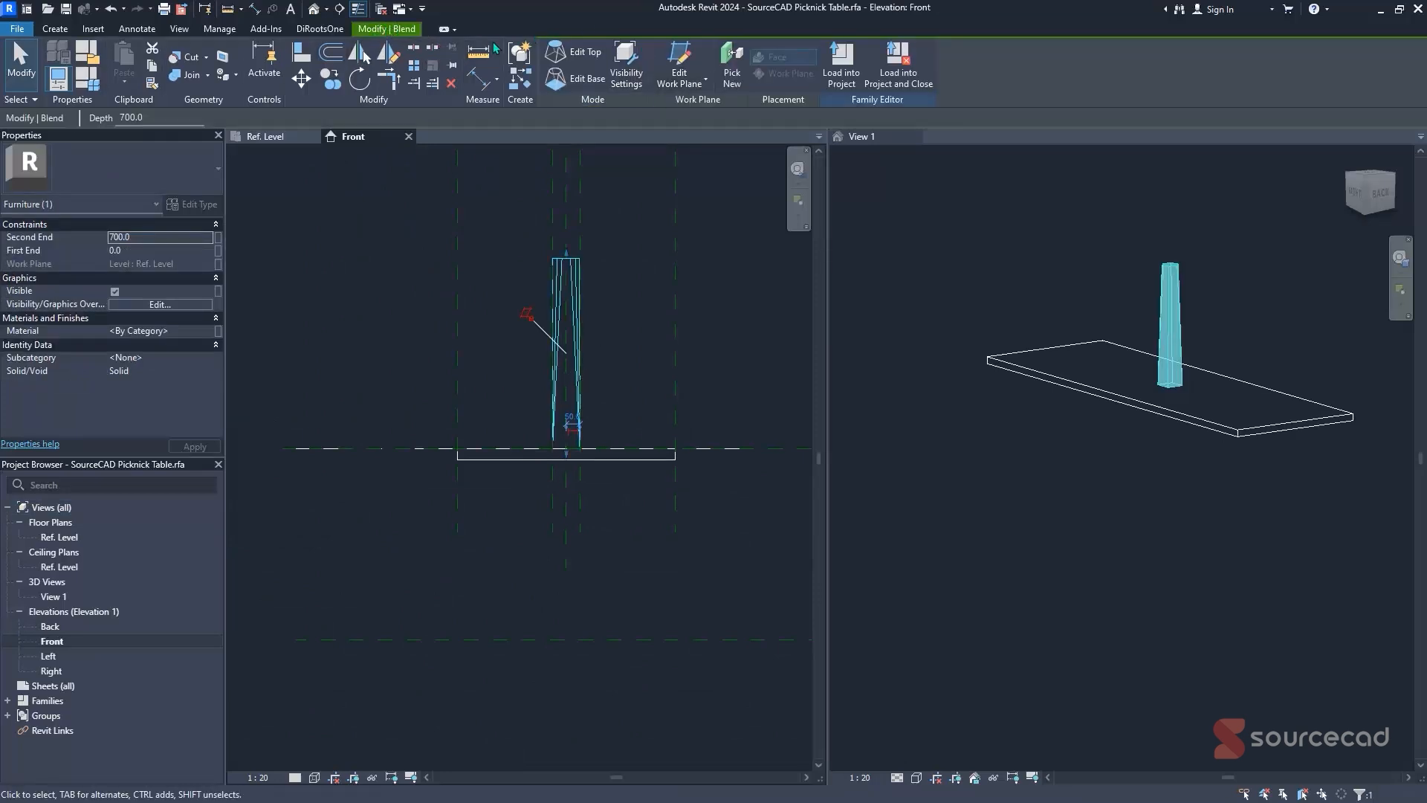
left_click(702, 82)
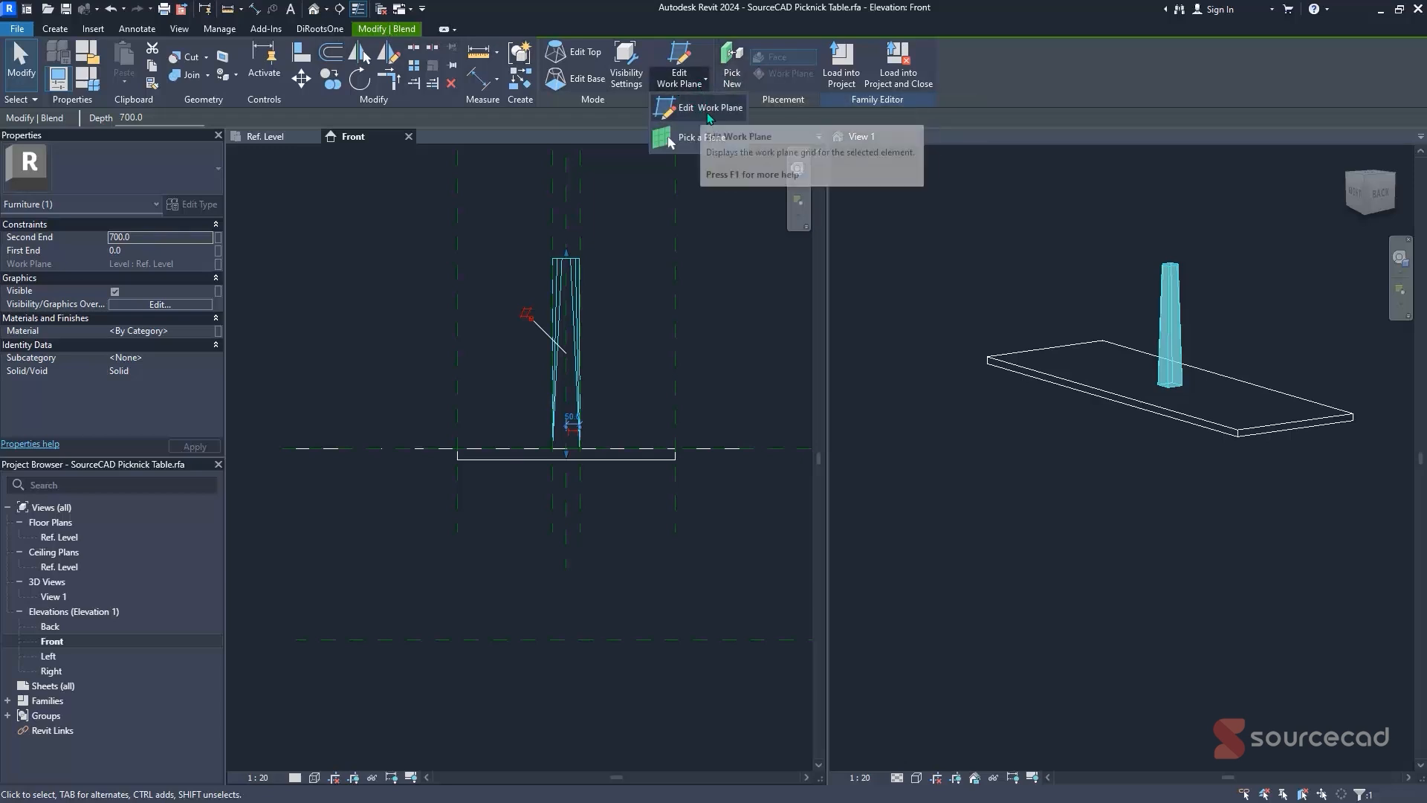
left_click(709, 113)
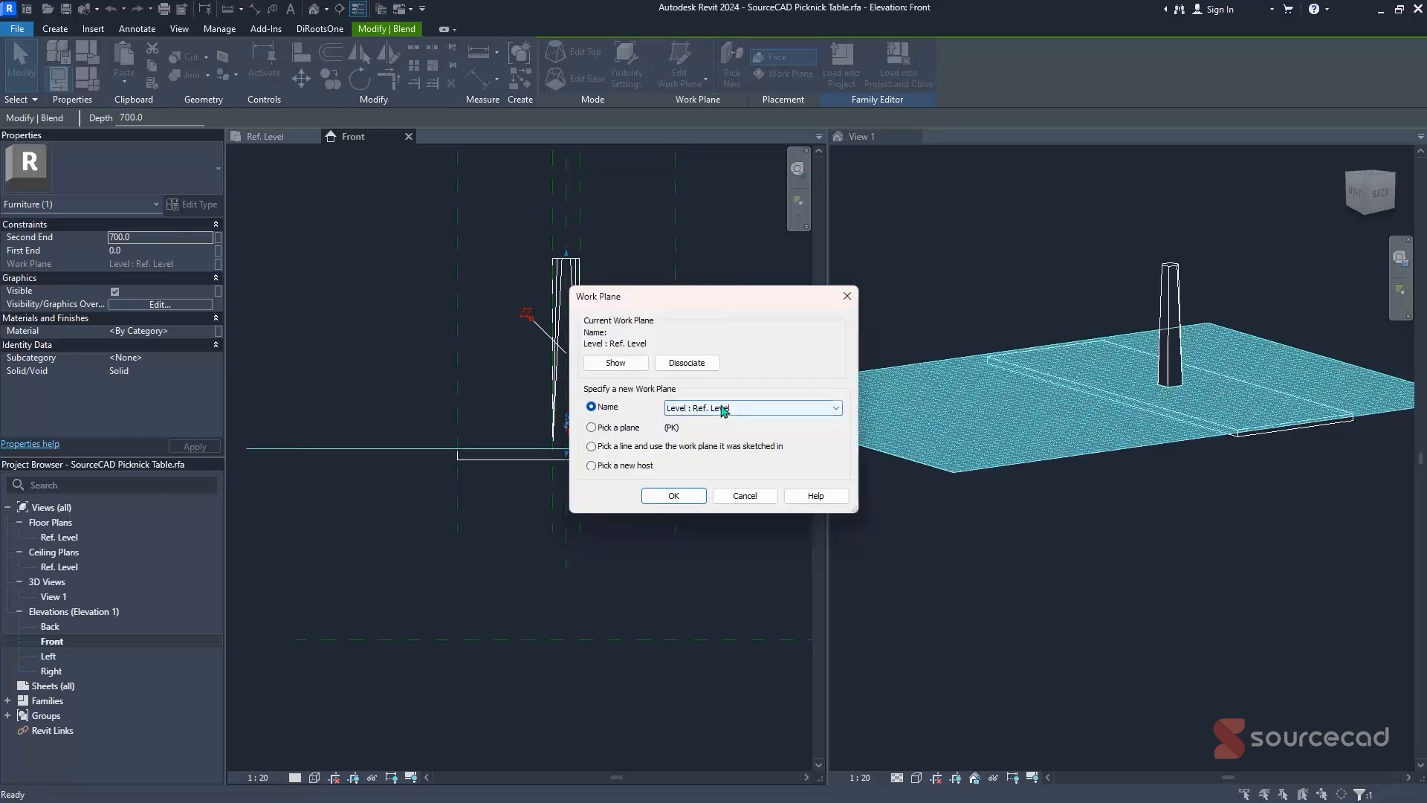
left_click(707, 408)
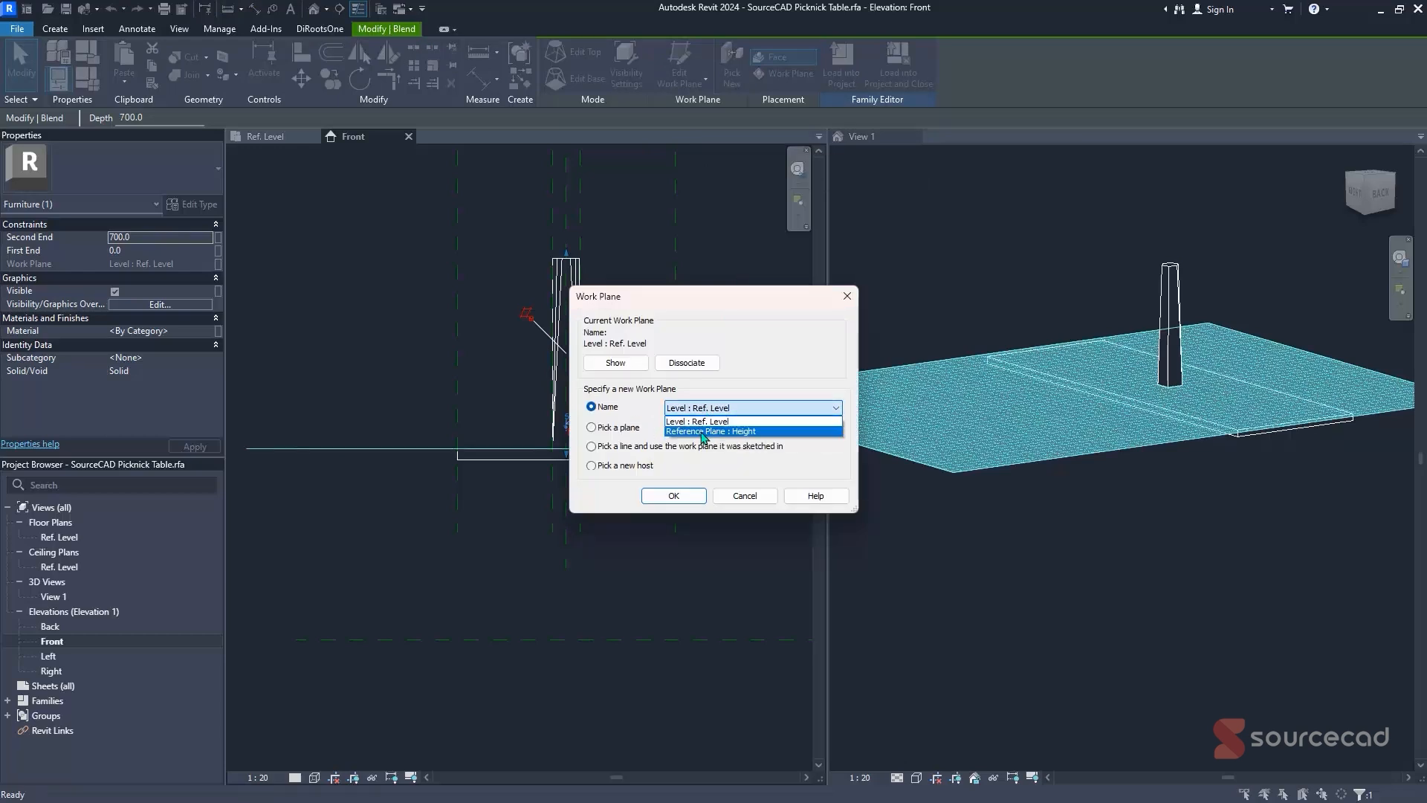
left_click(703, 432)
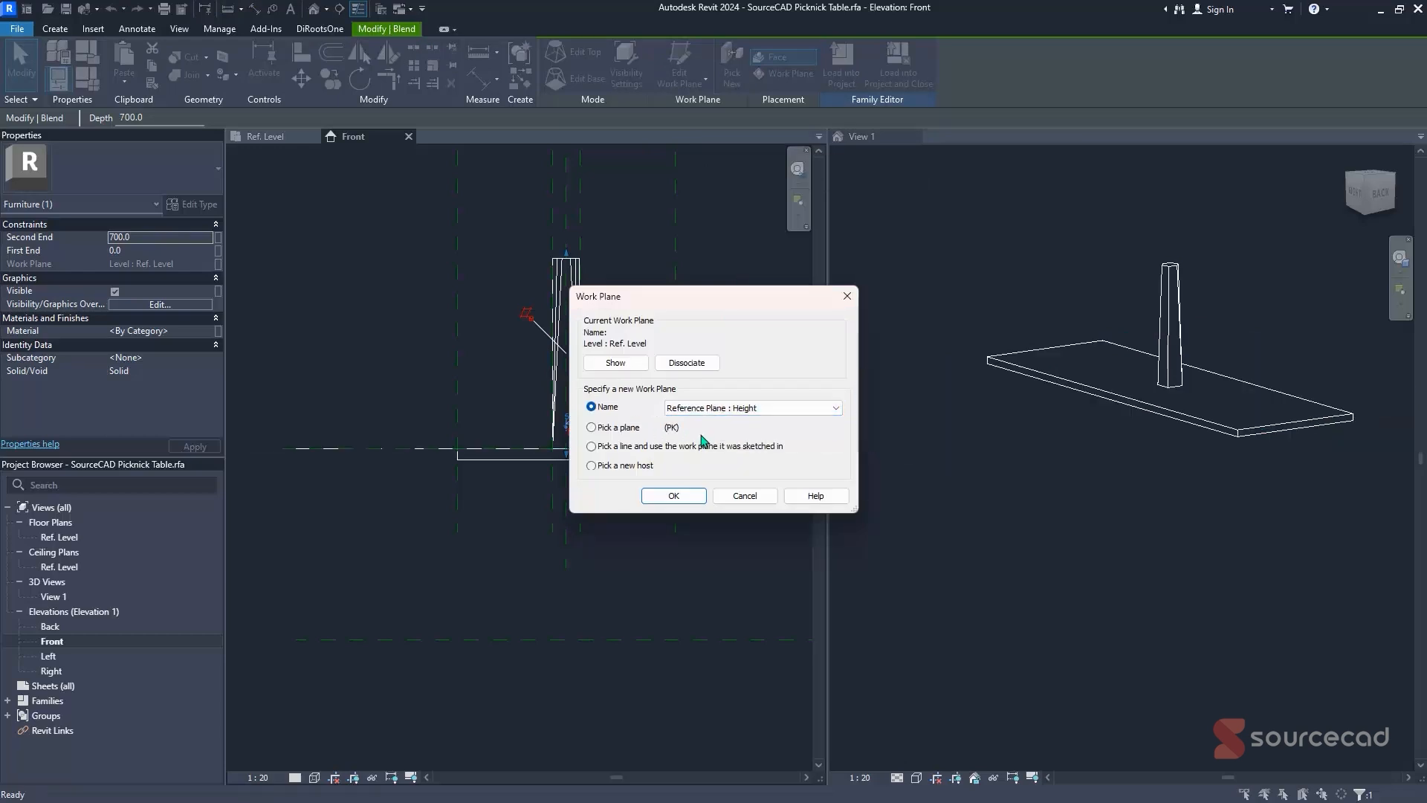
left_click(674, 496)
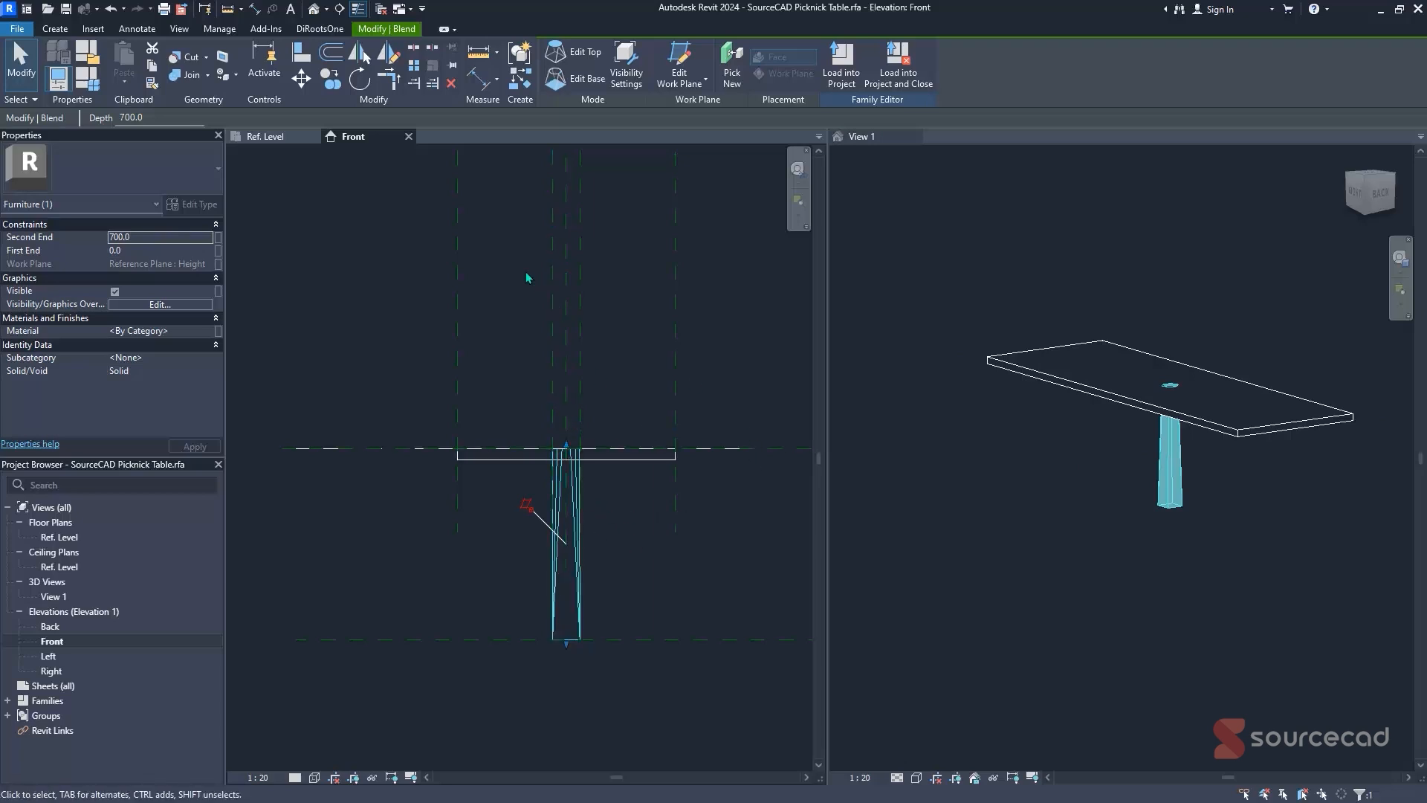
- Join the tabletop's geometry with the blend base where they overlap
scroll(519, 451, "down", 2)
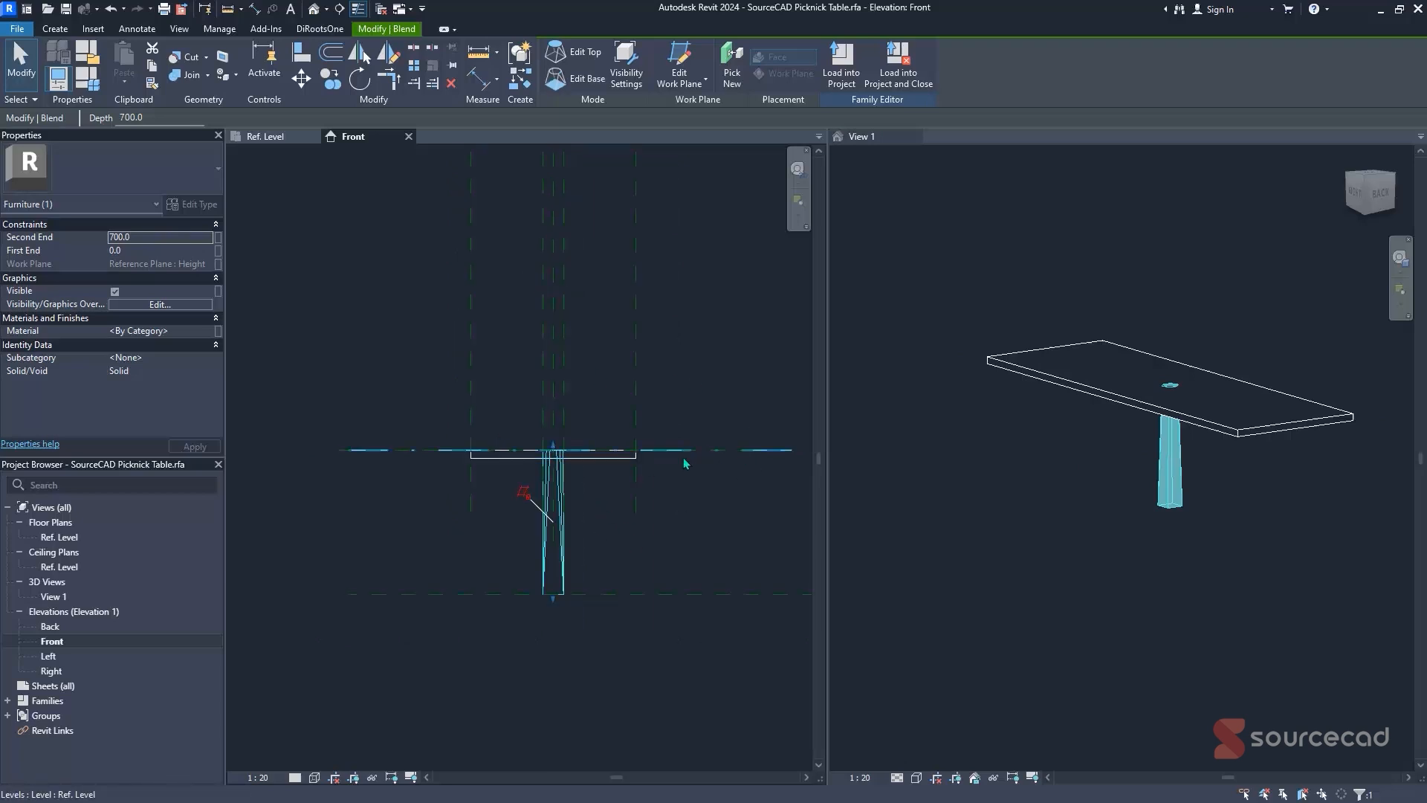
scroll(528, 650, "down", 1)
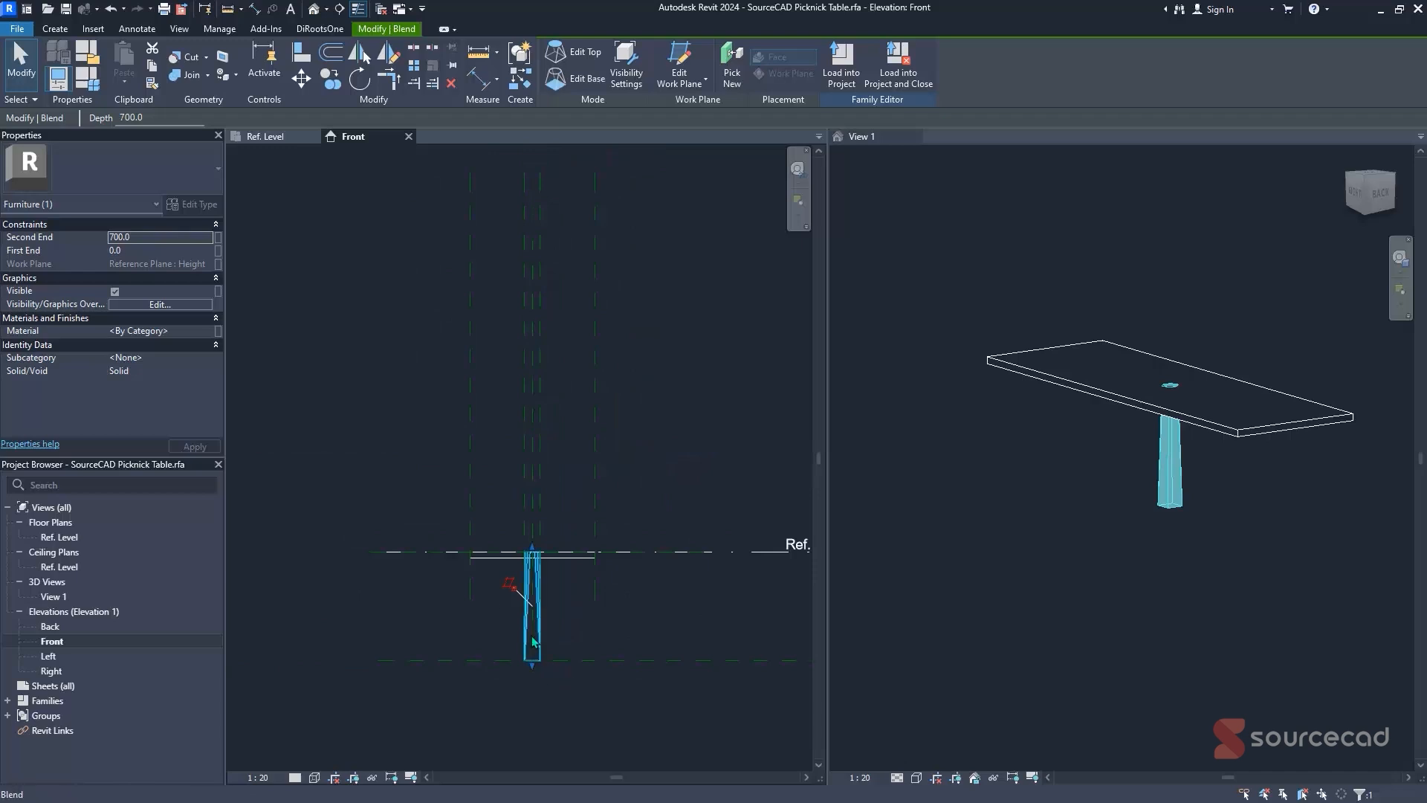
scroll(524, 587, "up", 4)
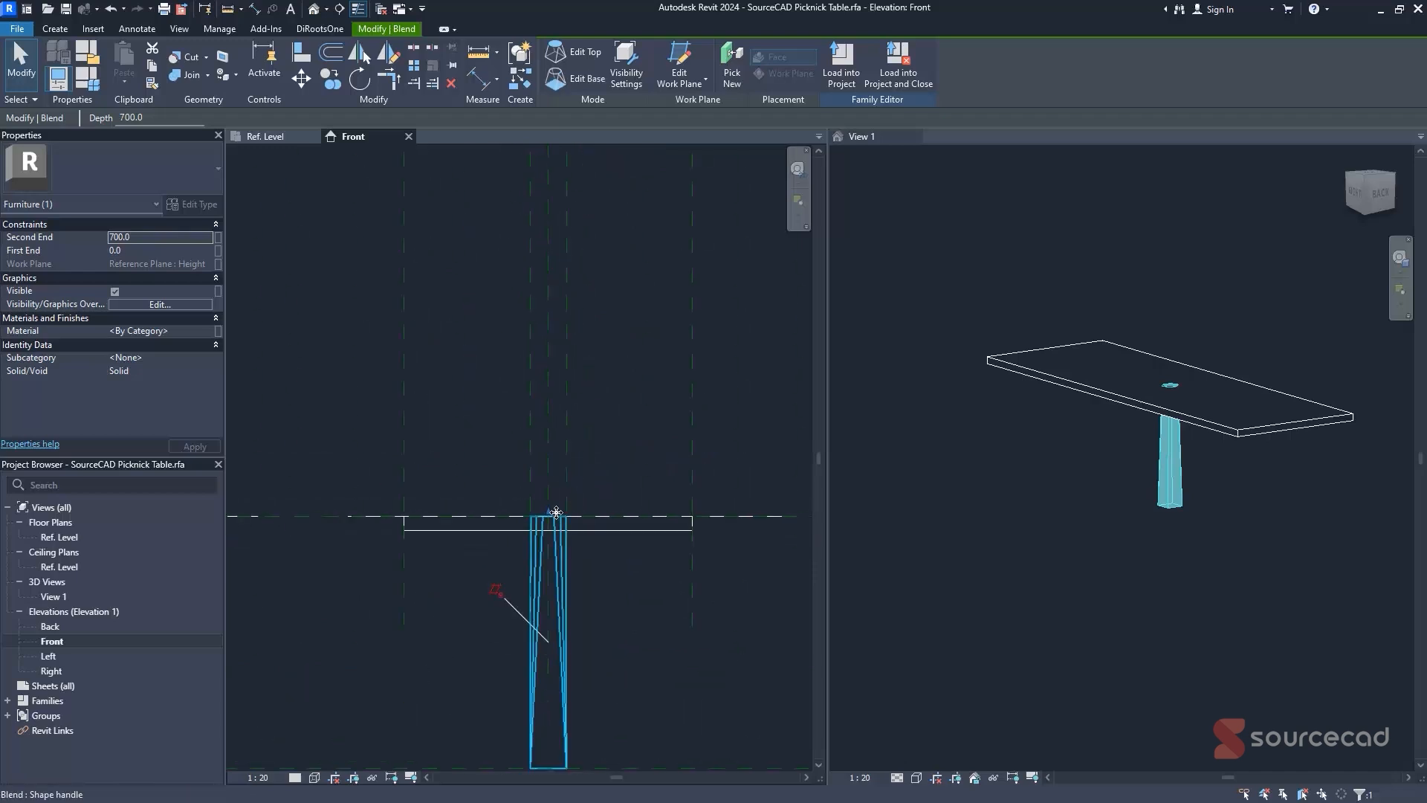
scroll(556, 512, "down", 2)
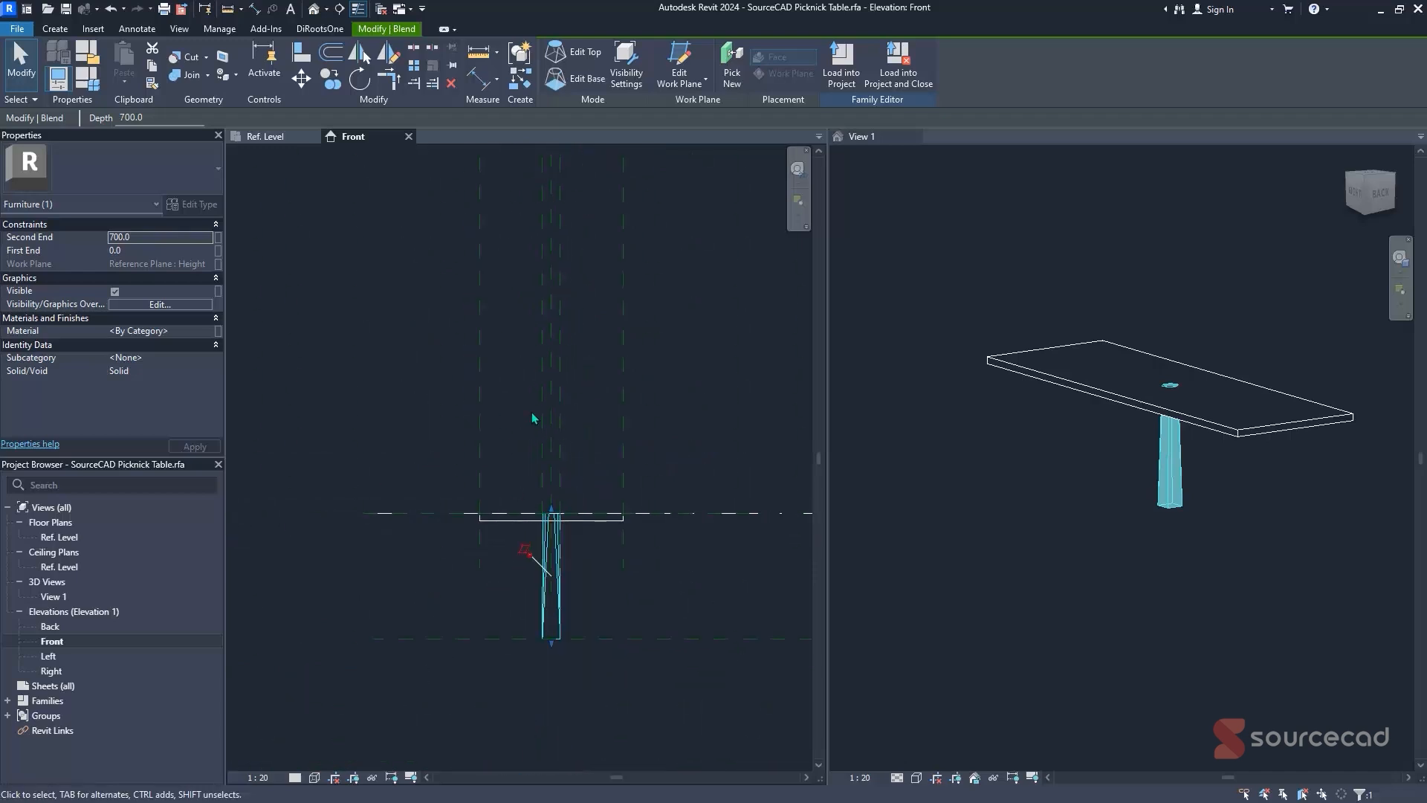
left_click(192, 75)
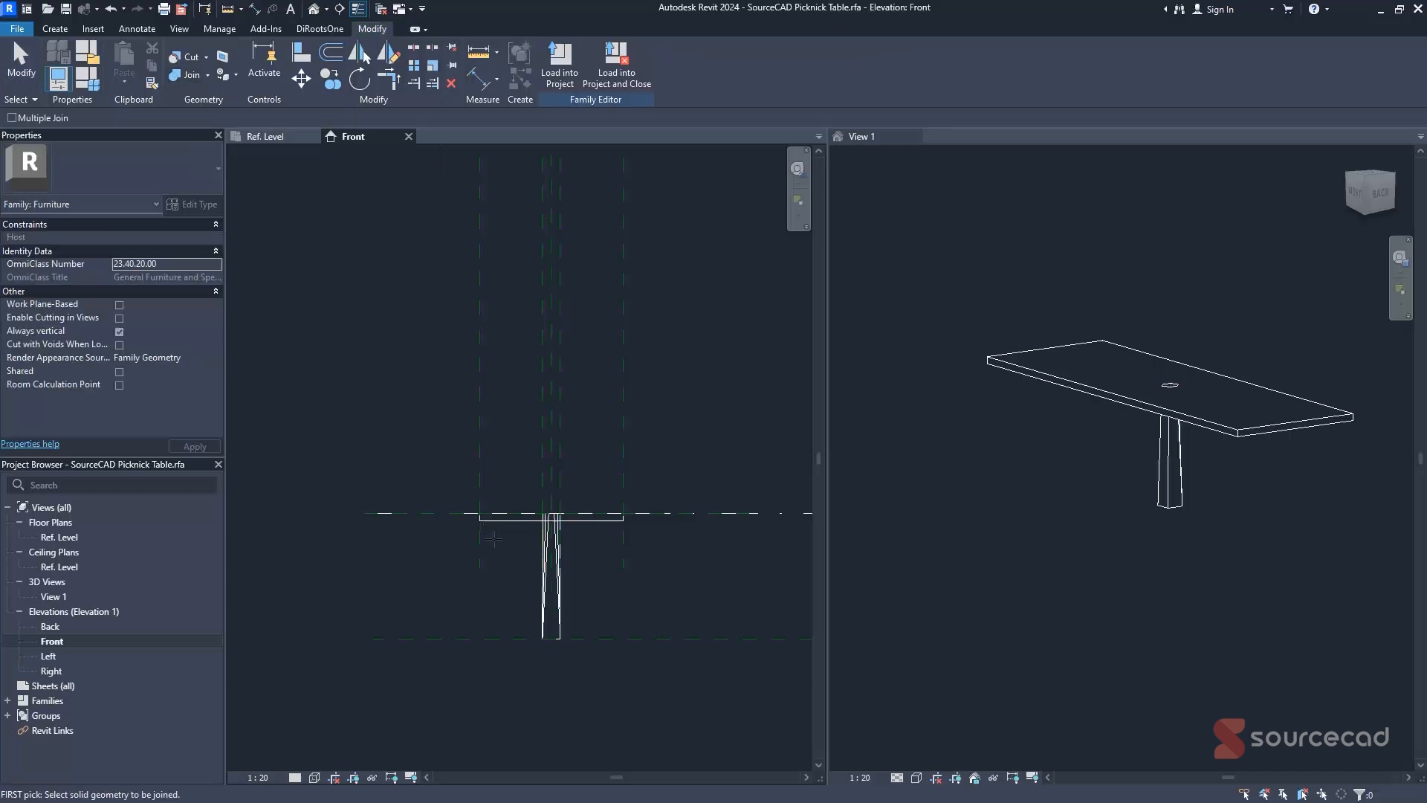
left_click(520, 518)
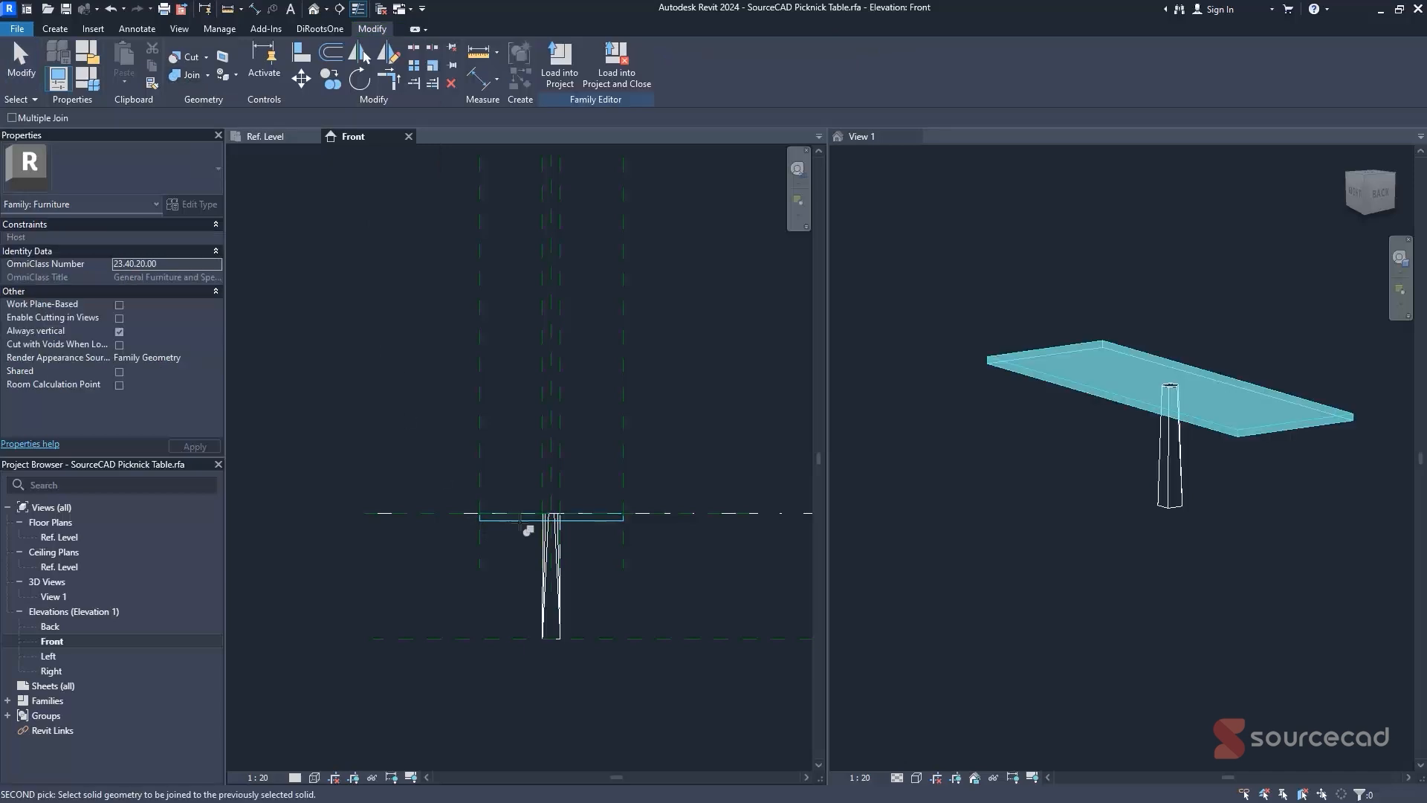
left_click(559, 556)
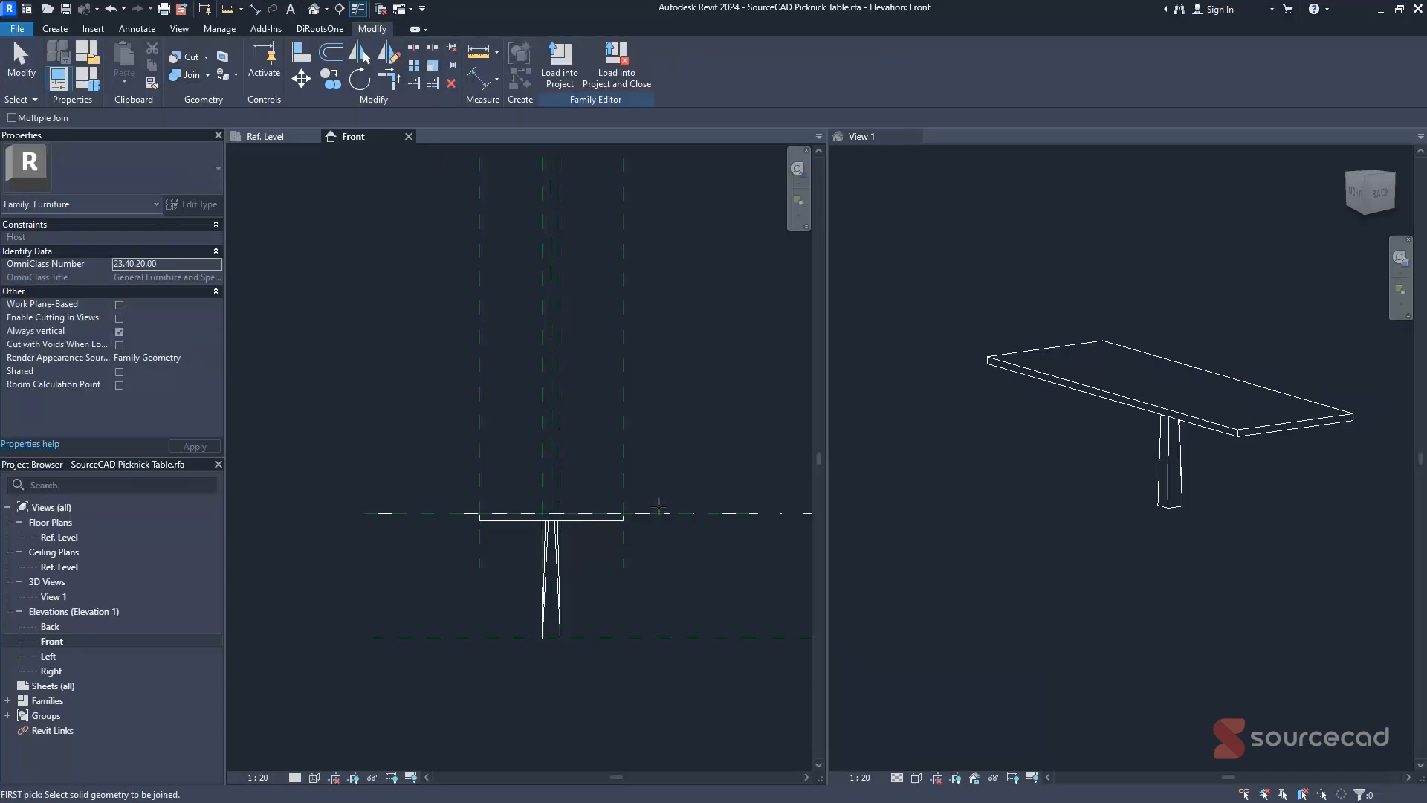
key("Escape")
key("Return")
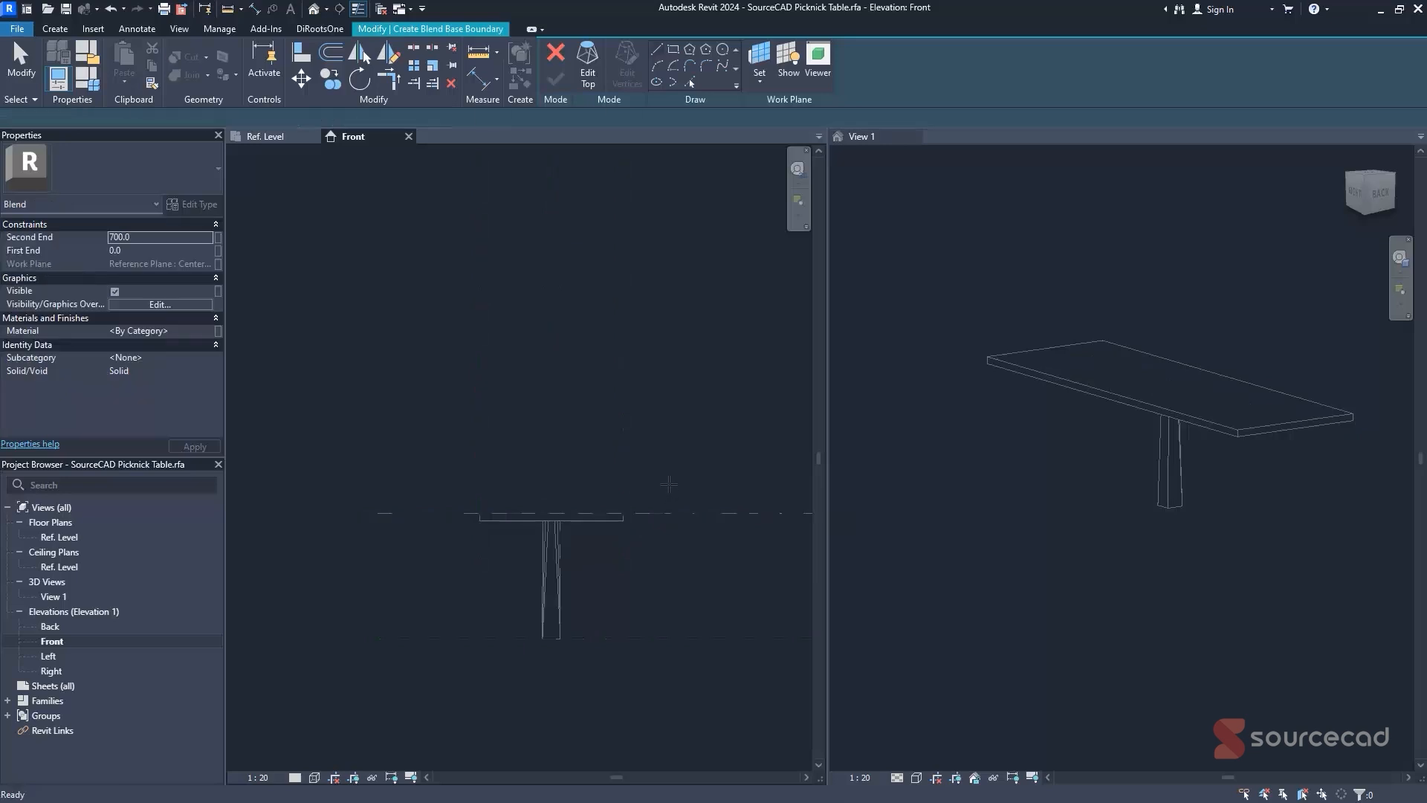
key("Escape")
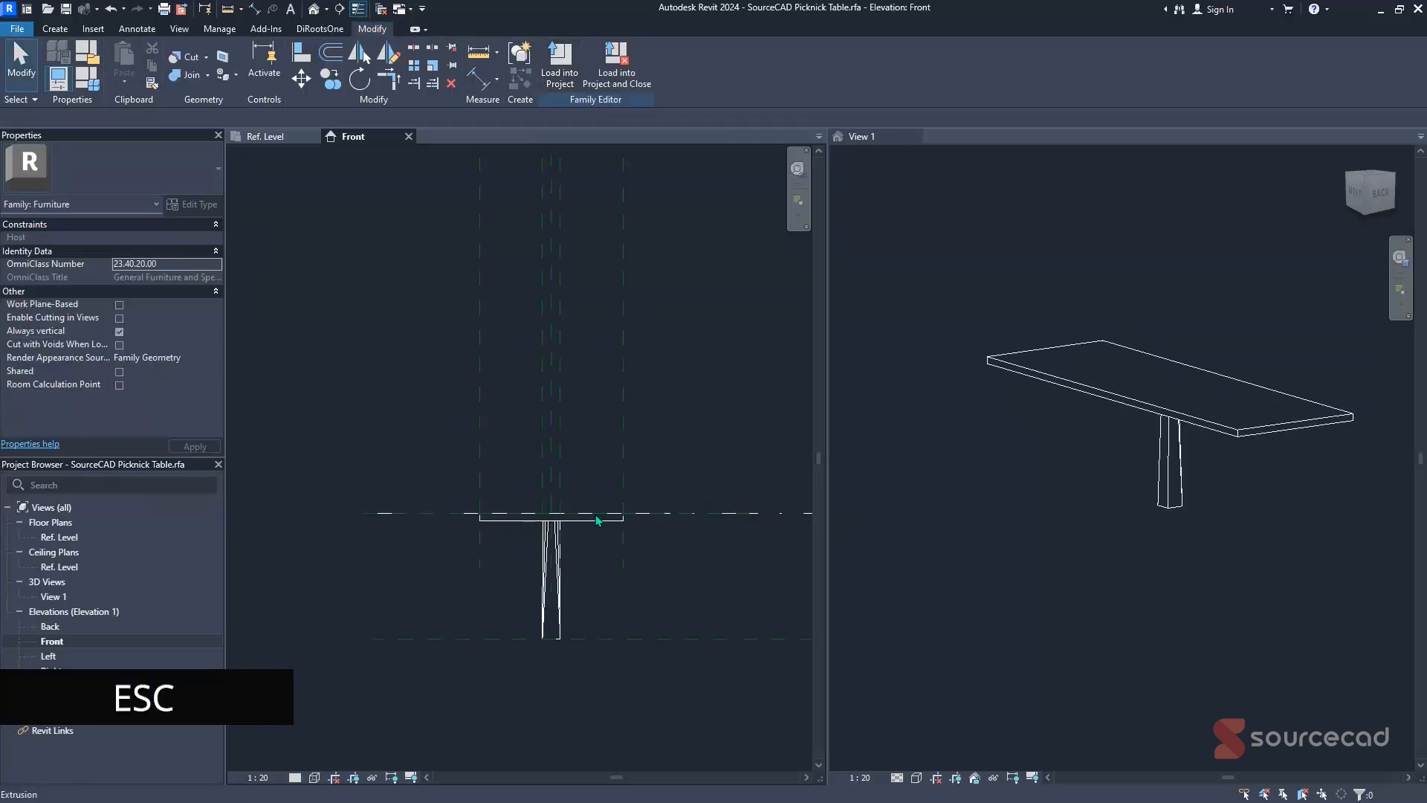
middle_click_drag(1219, 463, 662, 500, "shift")
left_click(663, 500)
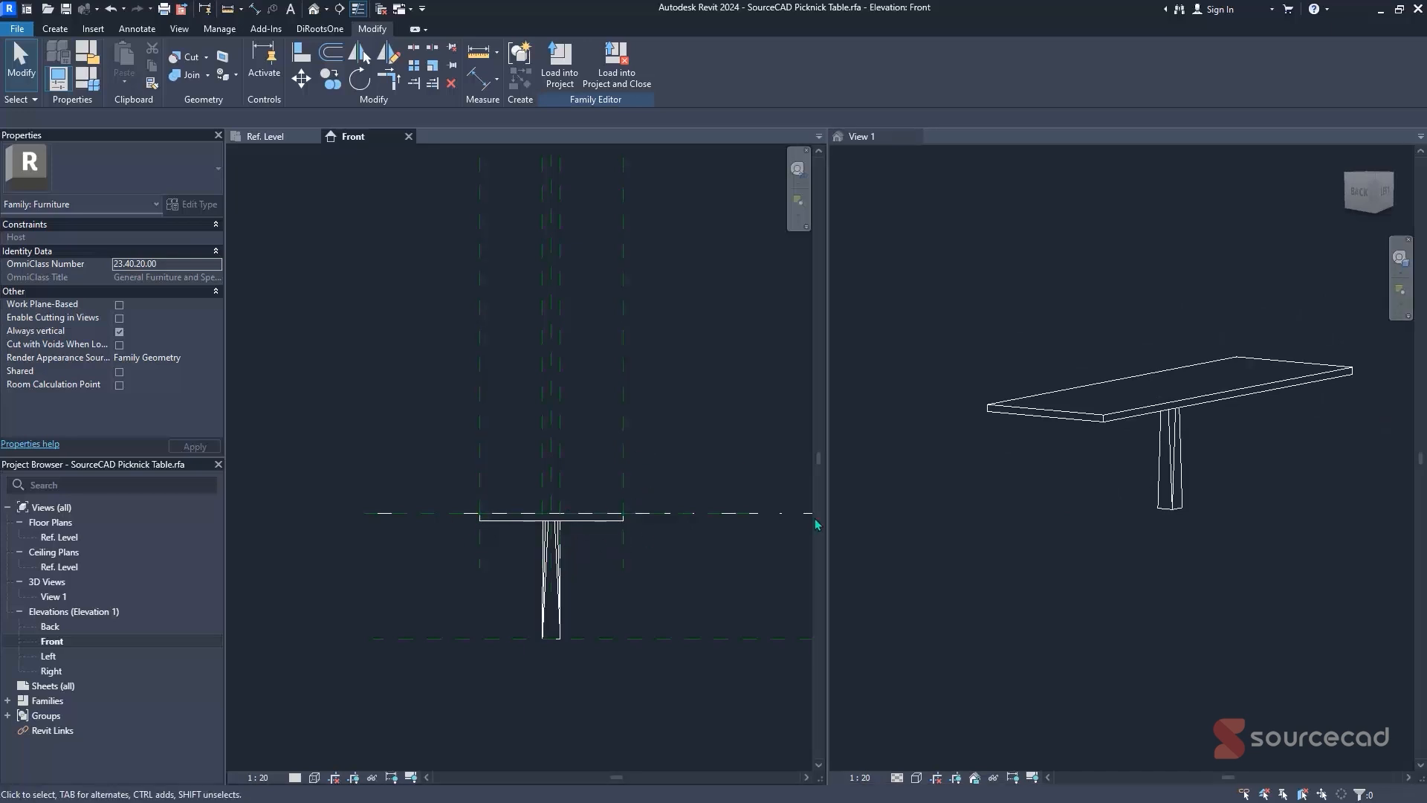
- In the Ref. Level plan, set the family's Length to 800 and Width to 600 in the family types
left_click(269, 136)
scroll(594, 392, "down", 6)
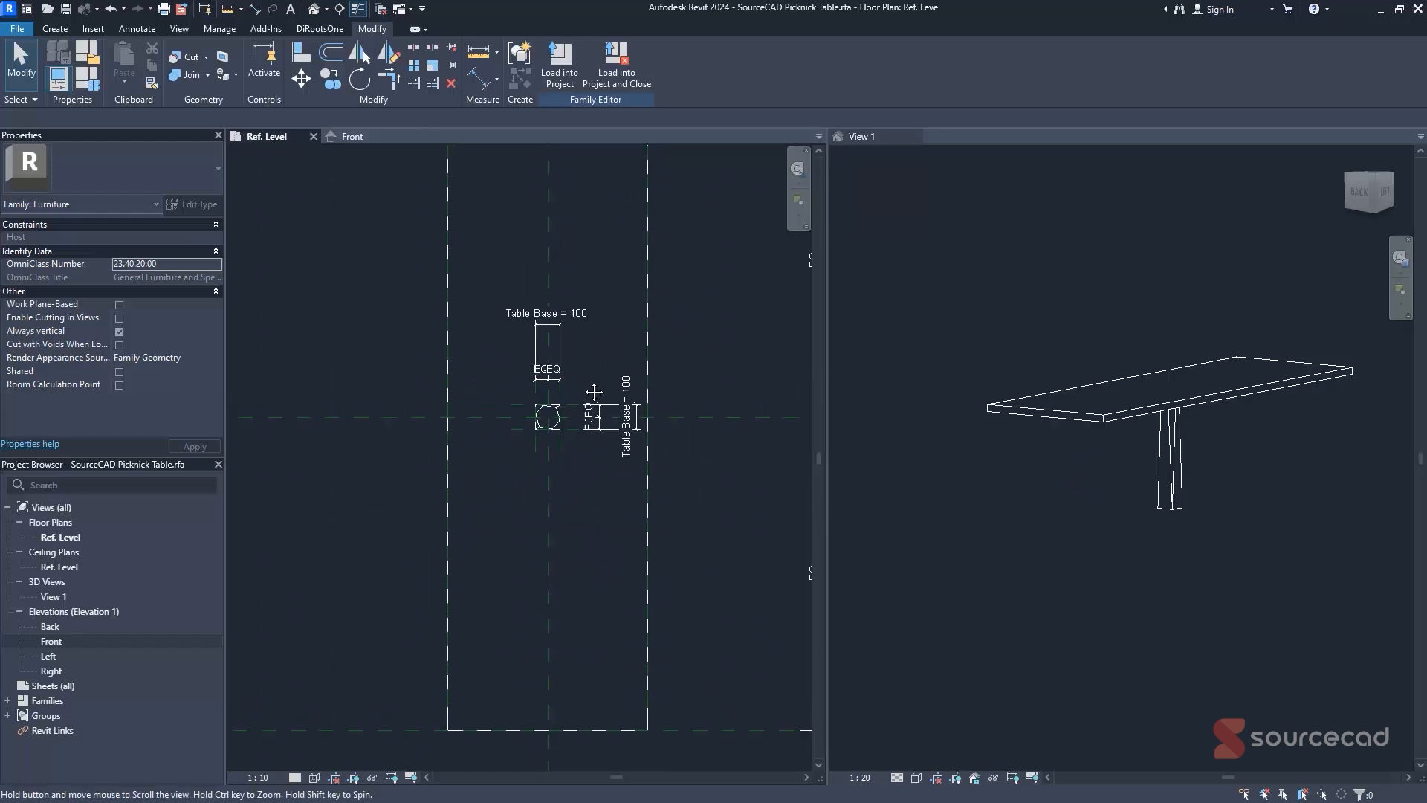
scroll(594, 391, "down", 1)
scroll(743, 375, "down", 3)
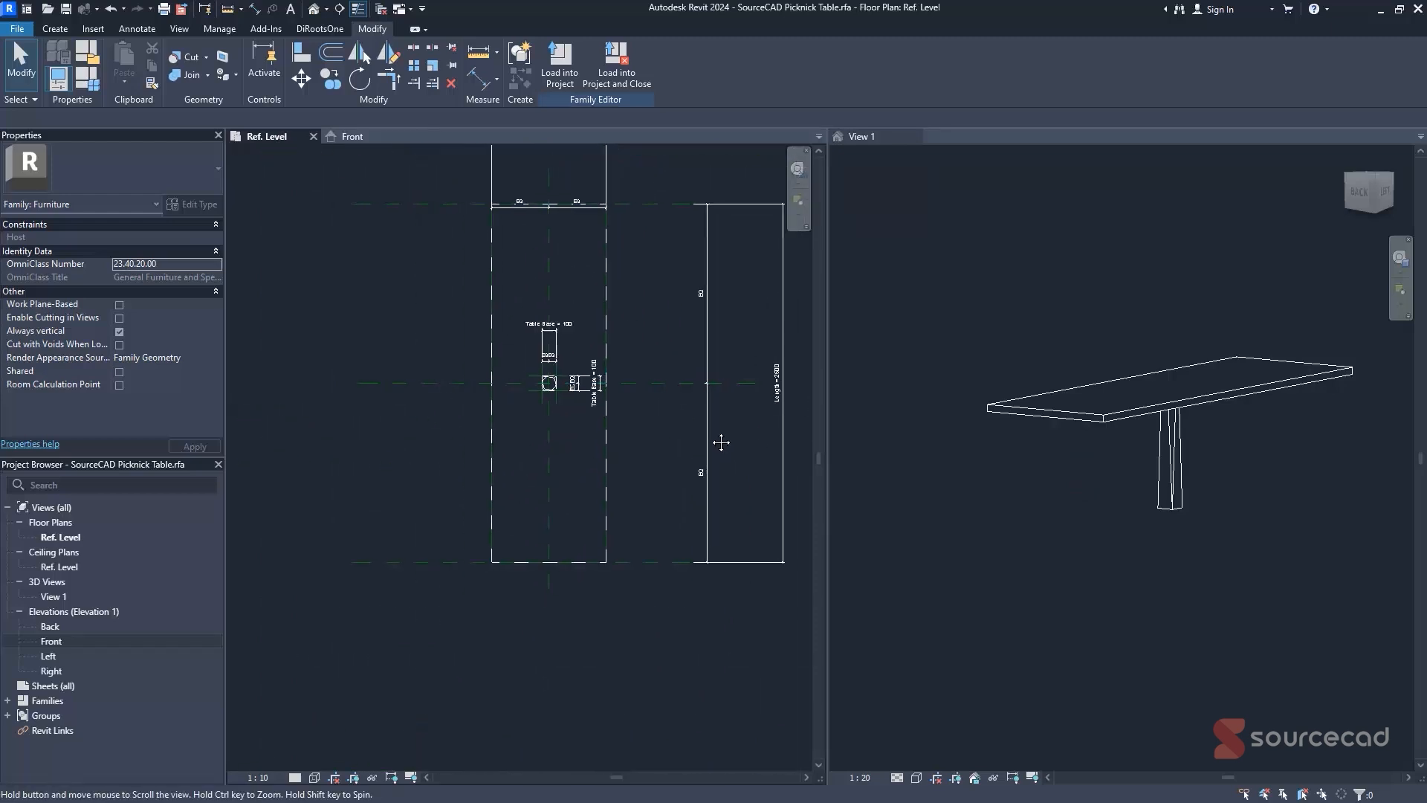
scroll(721, 442, "up", 3)
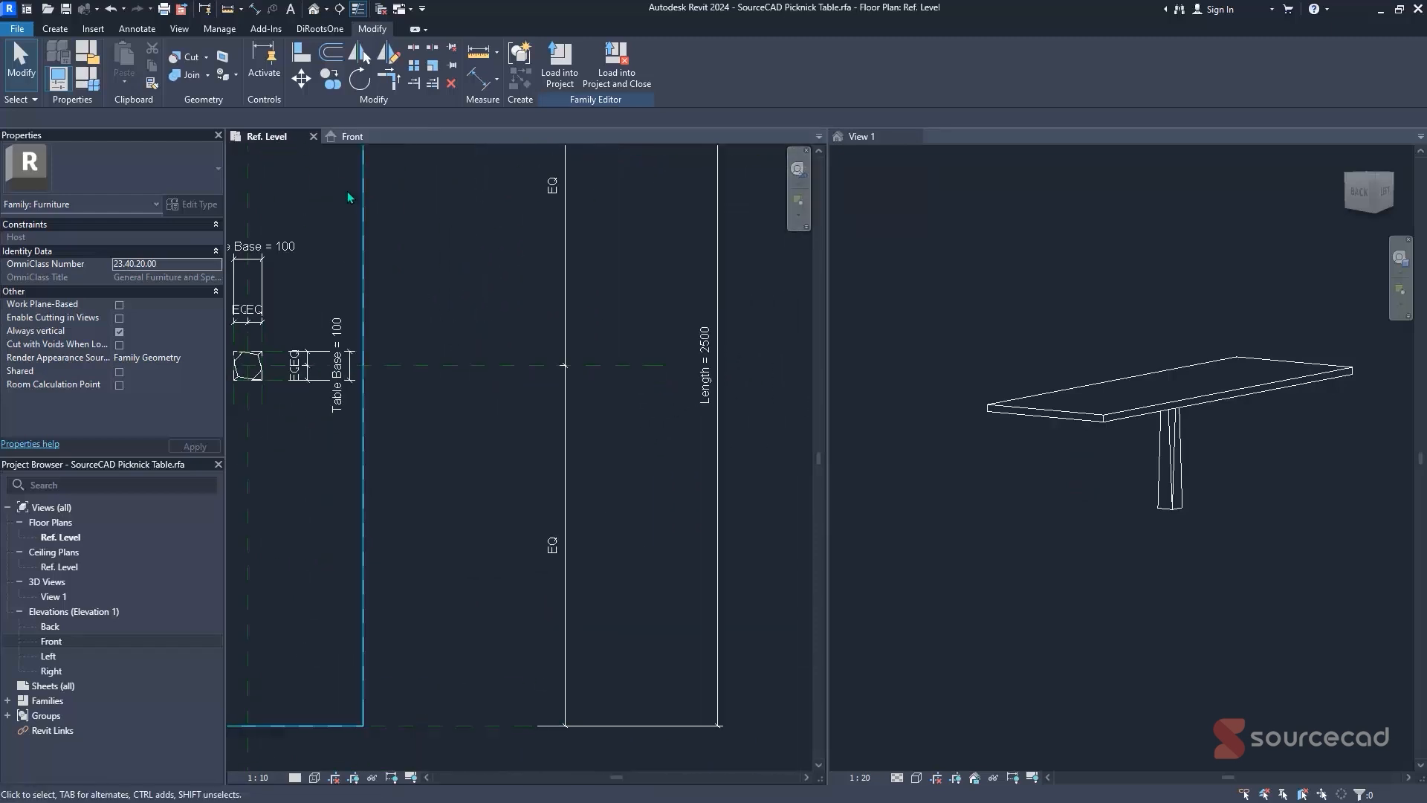
left_click(87, 77)
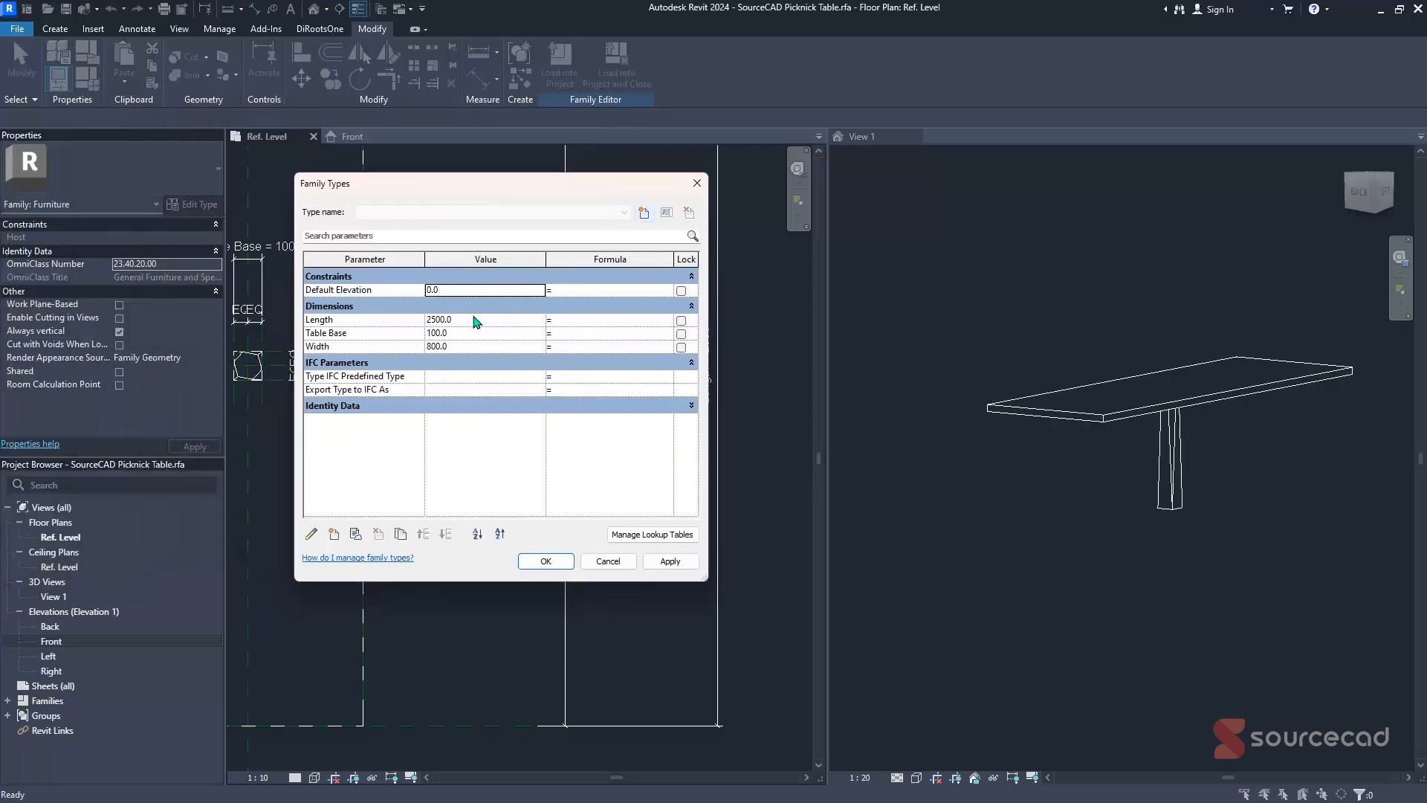
left_click(473, 319)
left_click(472, 347)
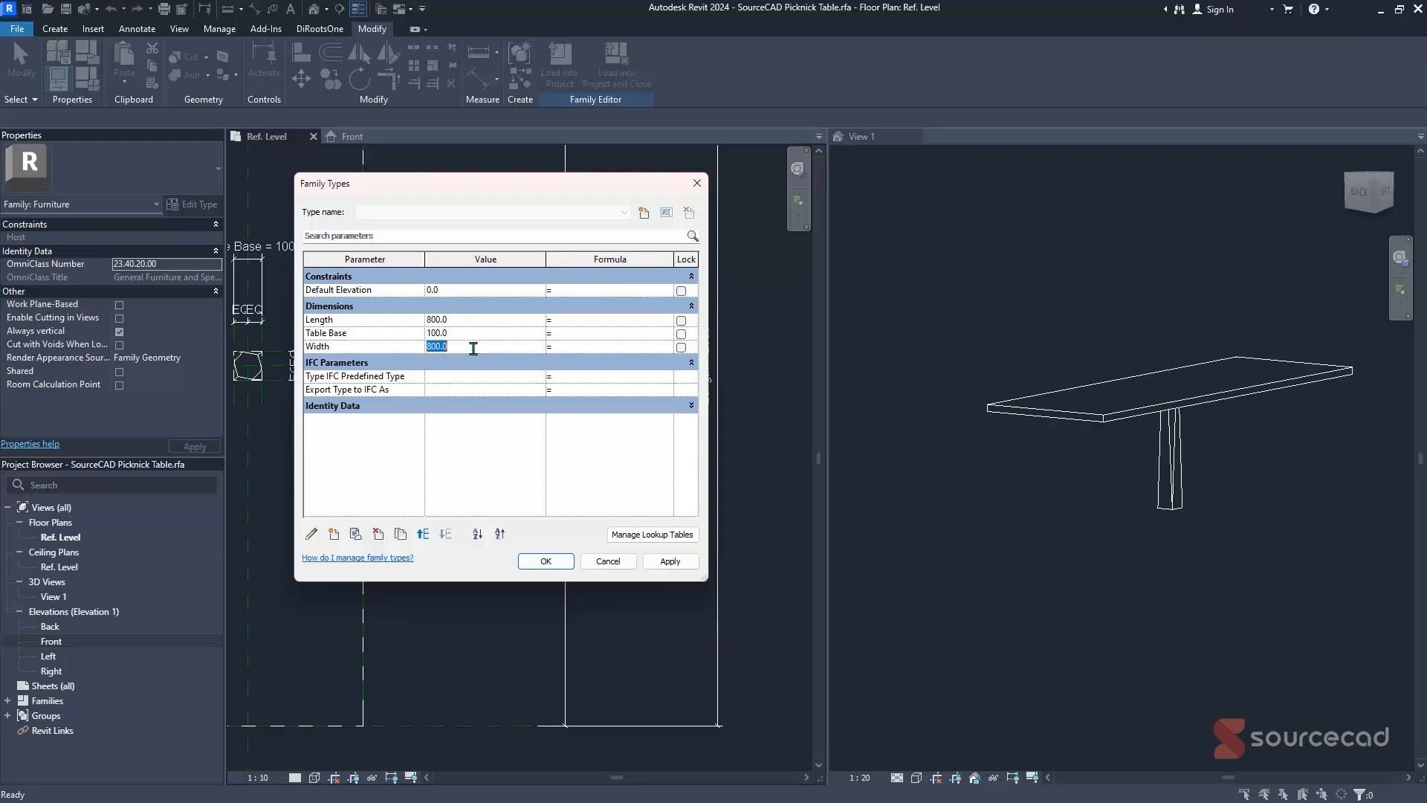
left_click(650, 566)
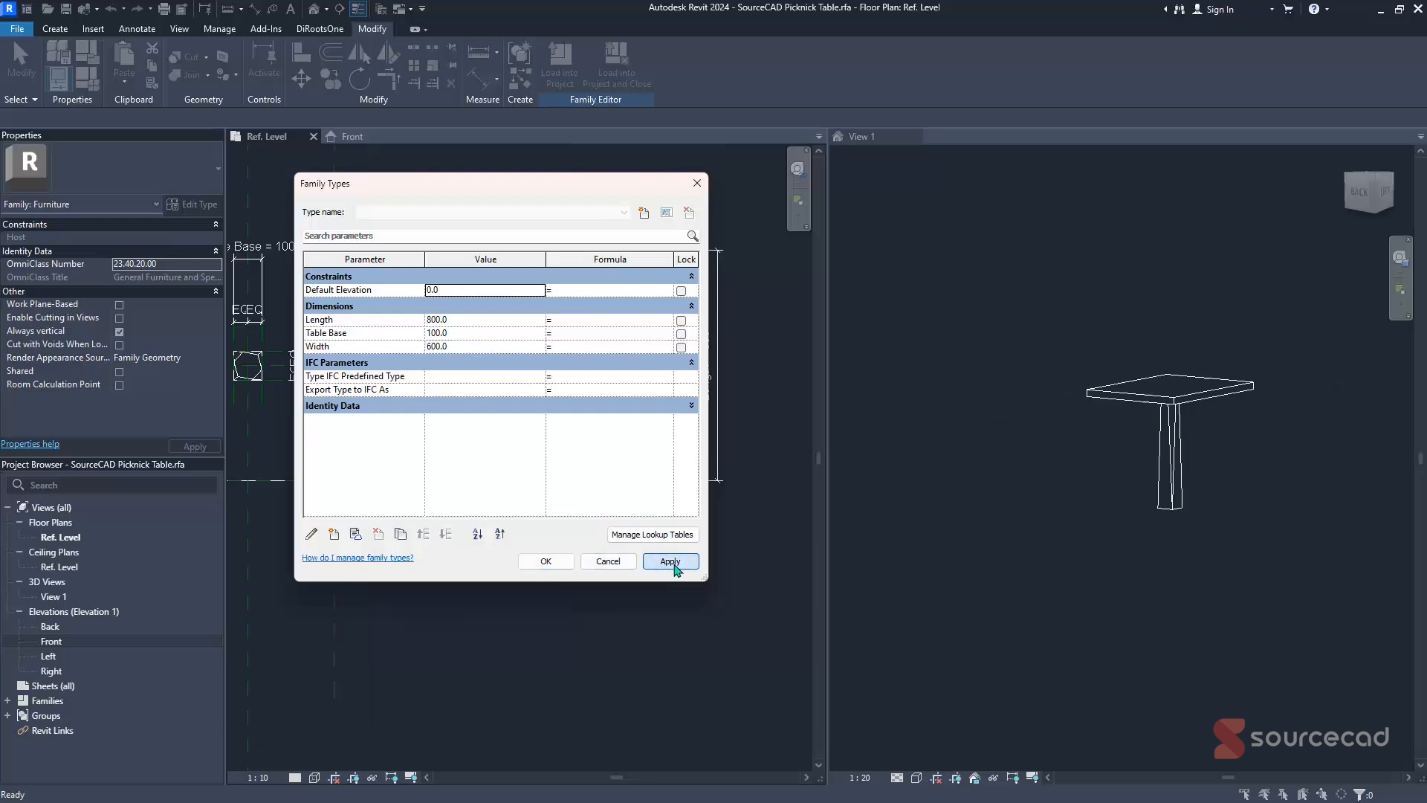
left_click(545, 561)
left_click(352, 136)
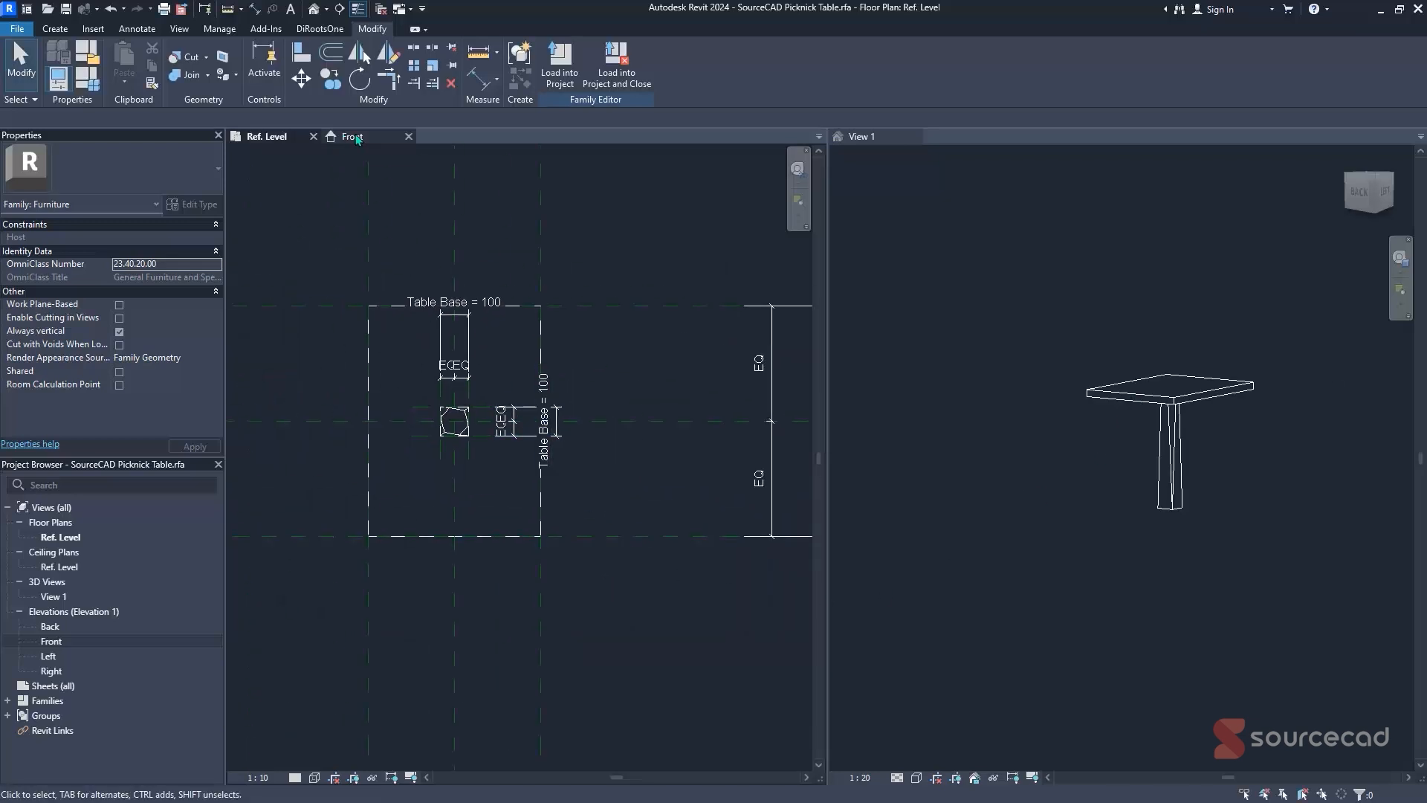
left_click(282, 141)
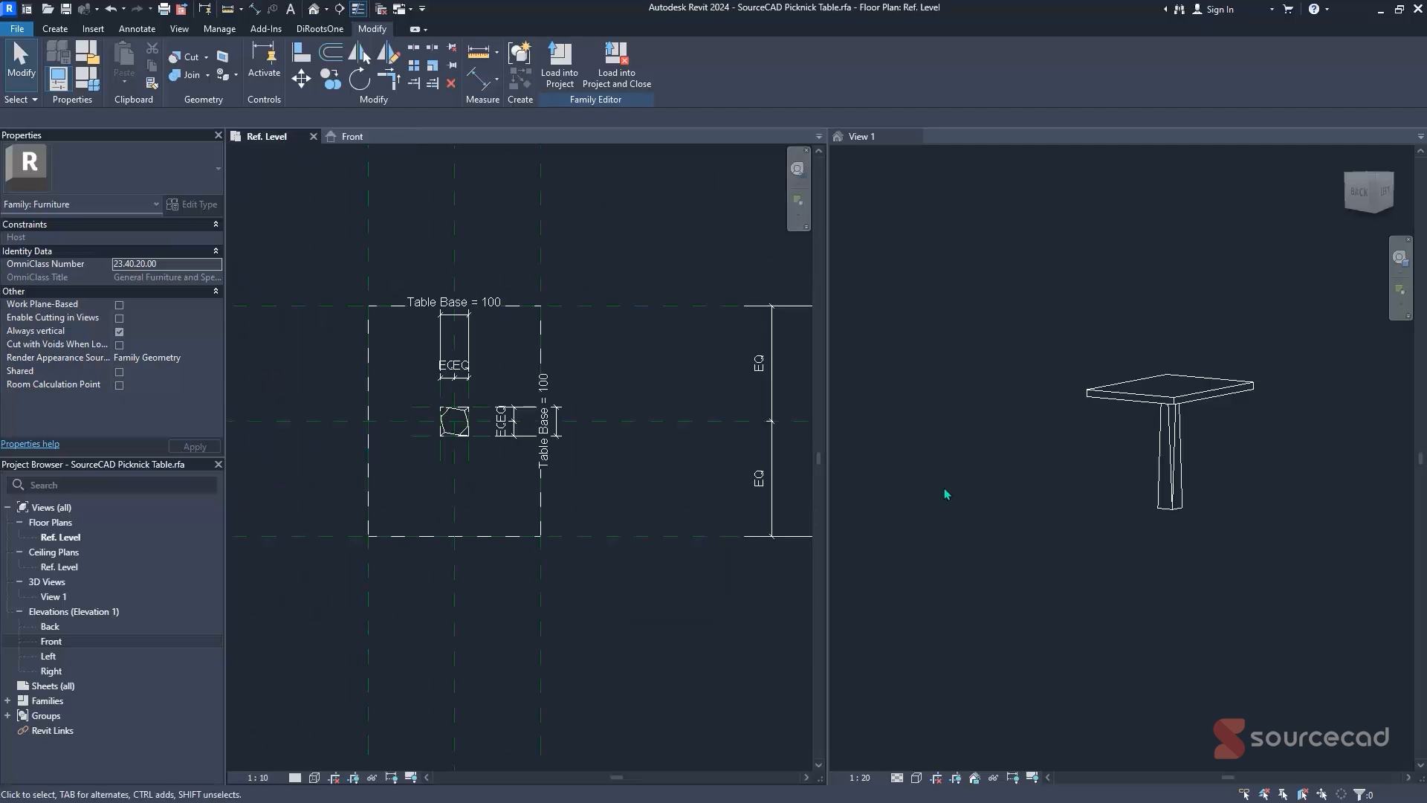
- Flex the table's leg in the 3D view by applying Table Base values of 50, 80 and 1000
left_click(1146, 449)
scroll(1146, 449, "up", 1)
middle_click_drag(1145, 448, 1052, 468)
middle_click_drag(1207, 448, 1145, 483, "shift")
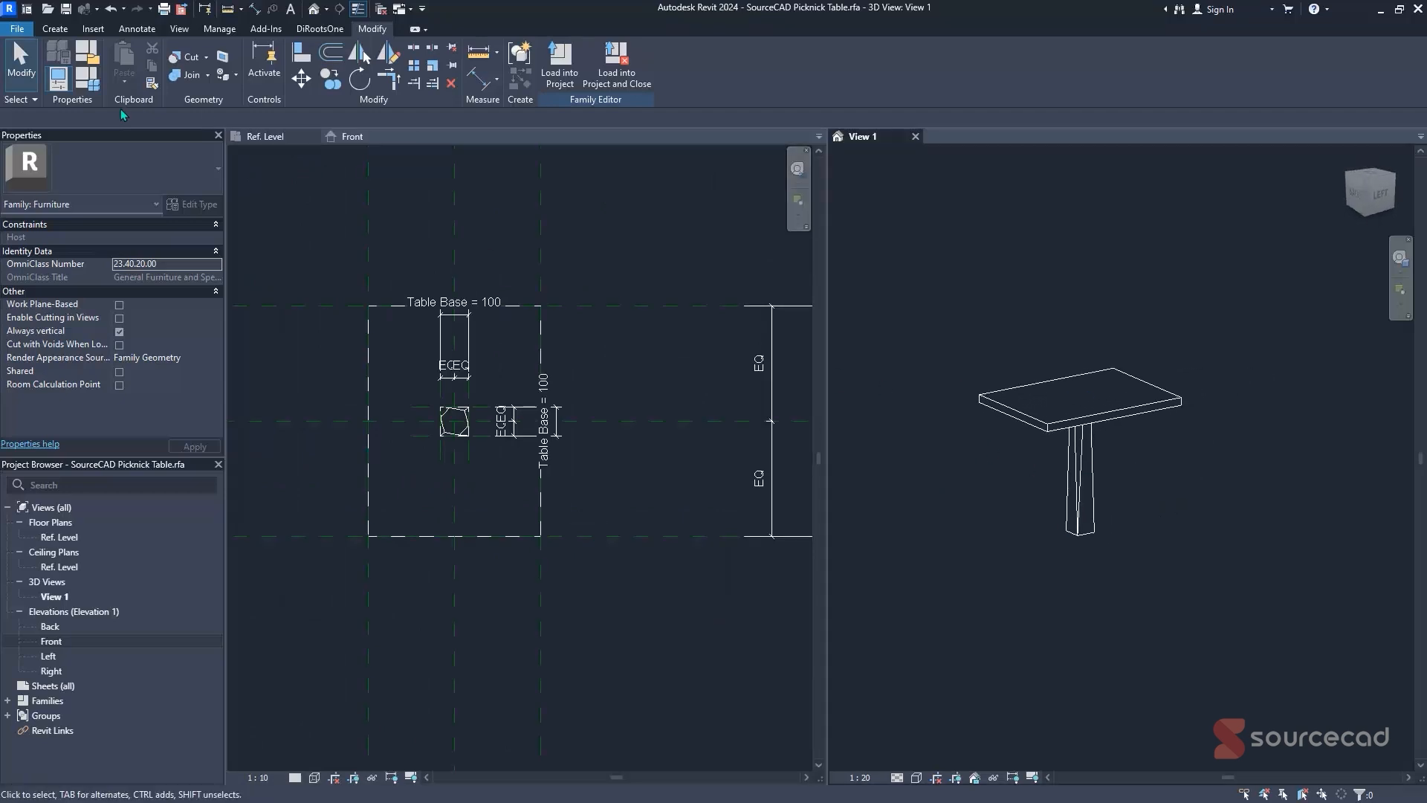
left_click(88, 84)
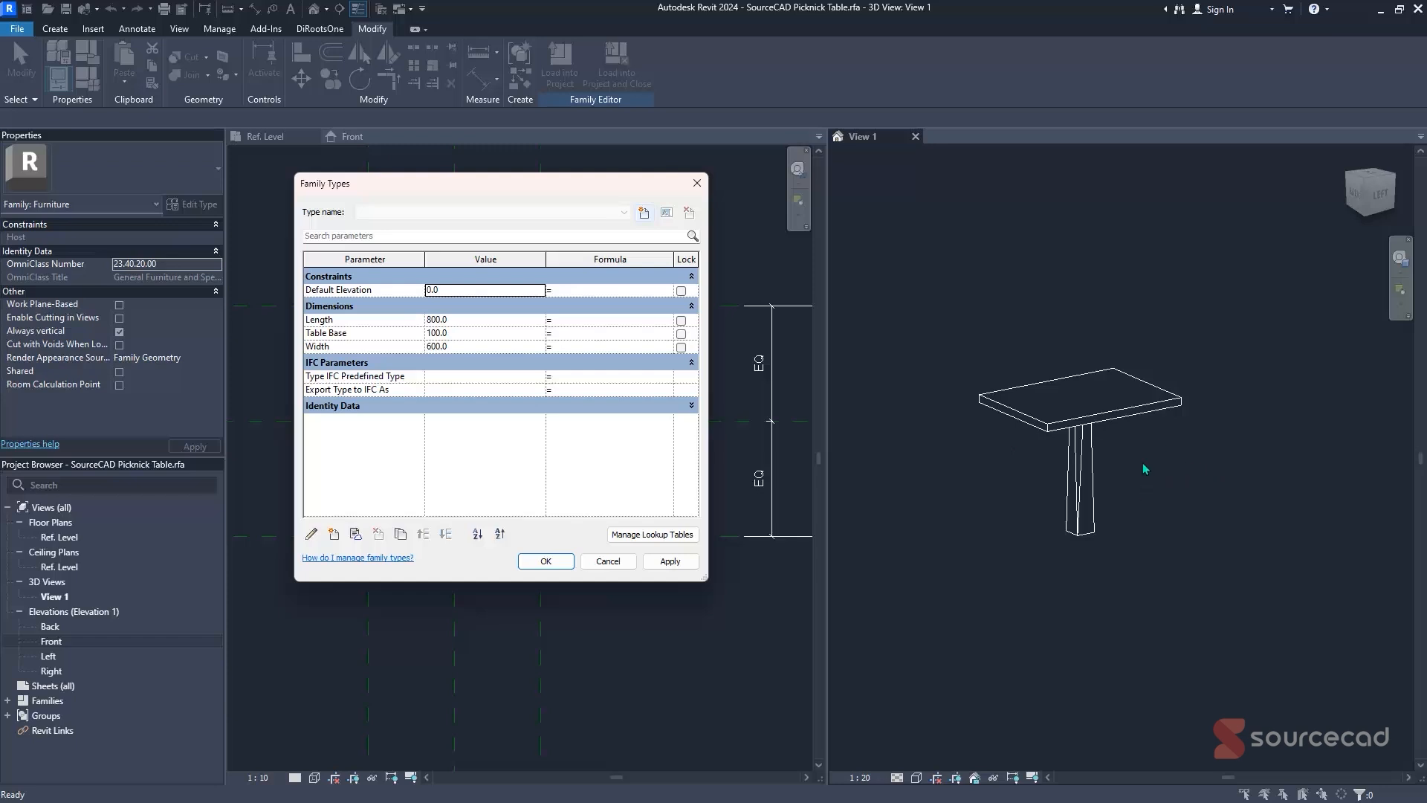
left_click(481, 333)
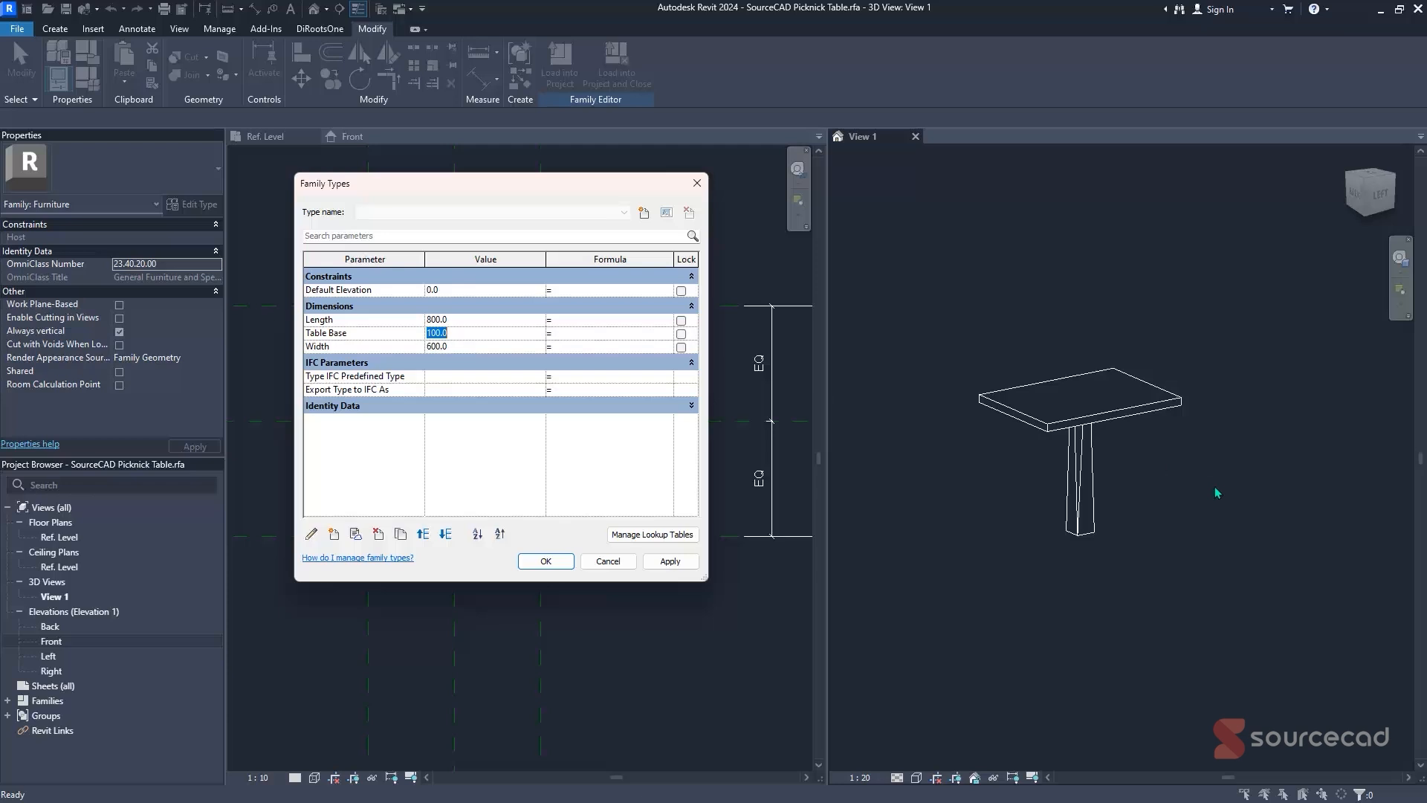
left_click(670, 561)
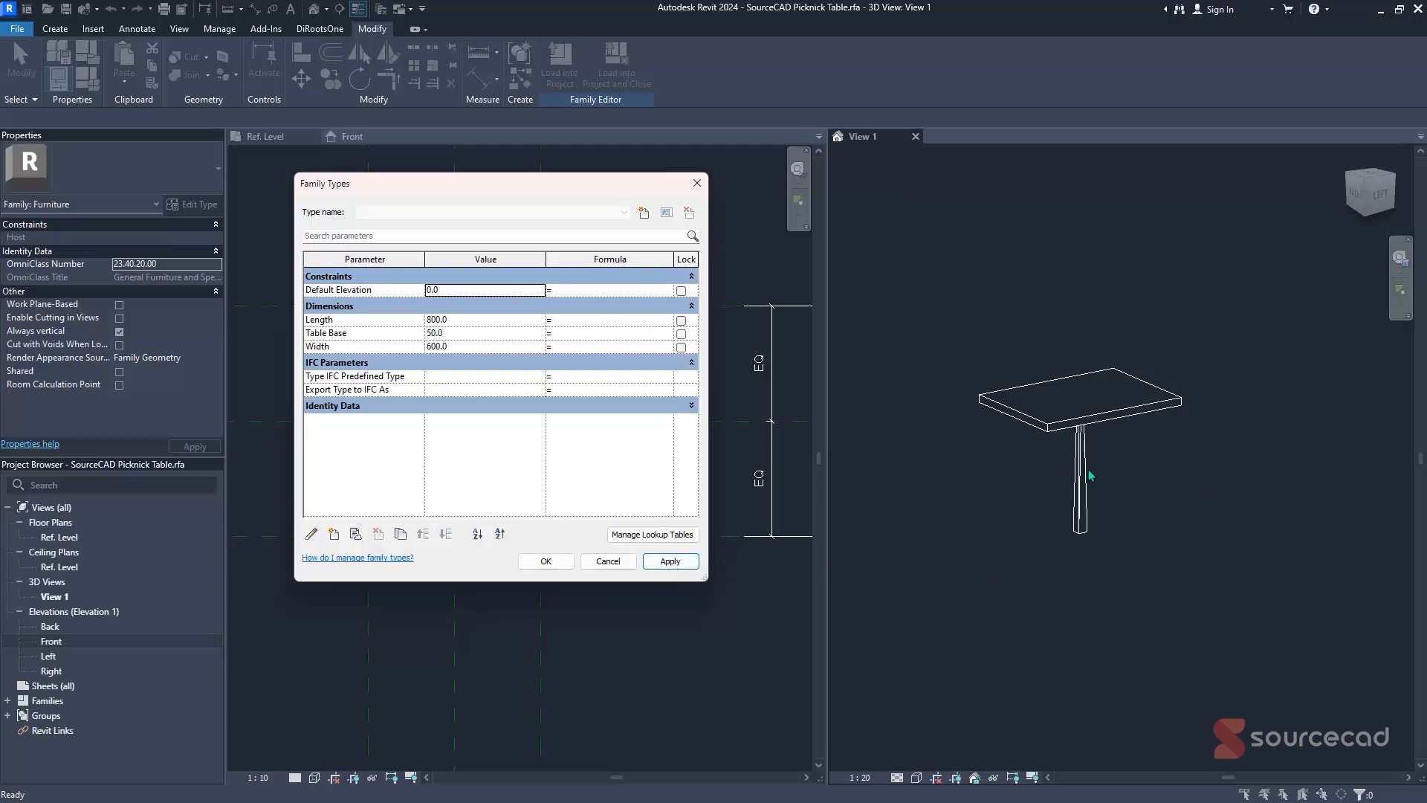
left_click(498, 335)
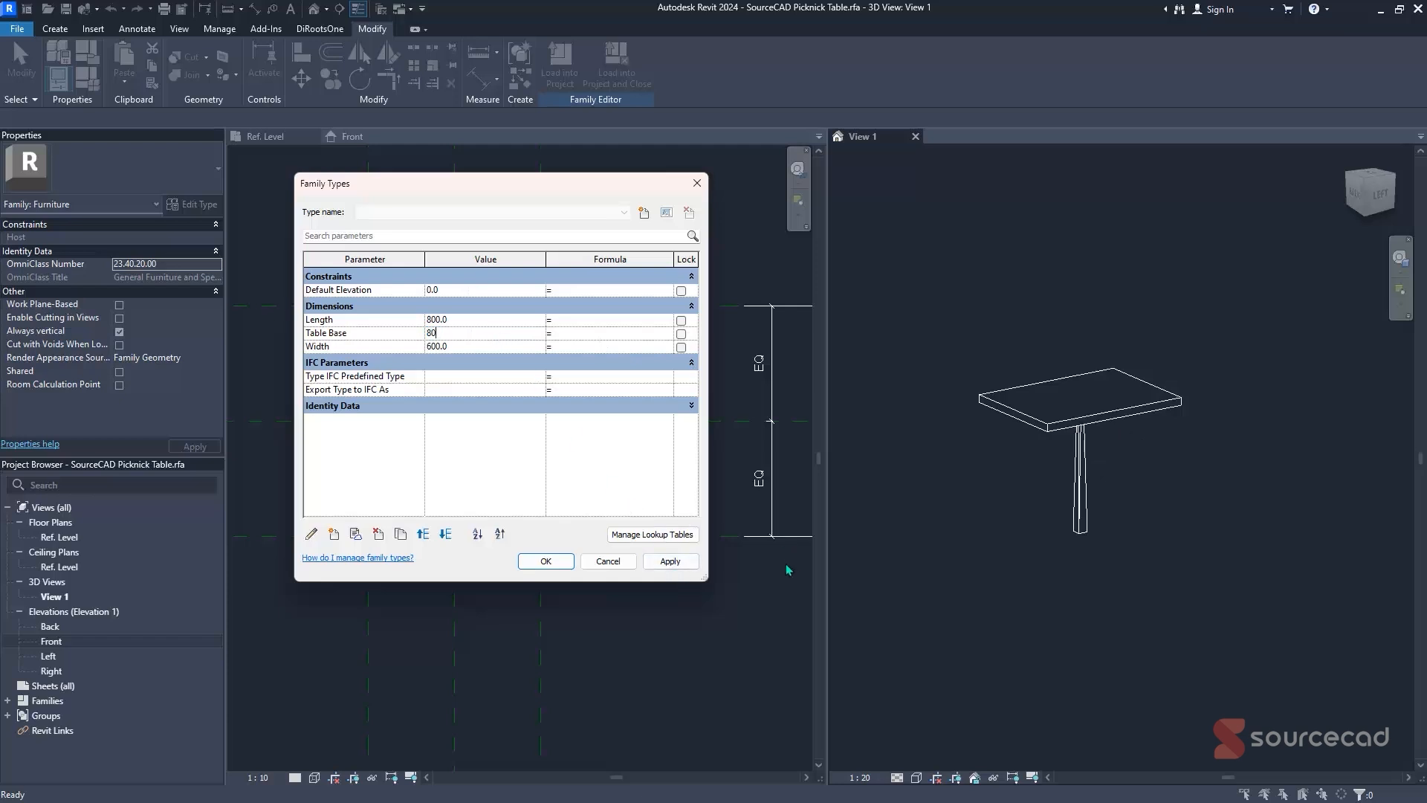
left_click(677, 567)
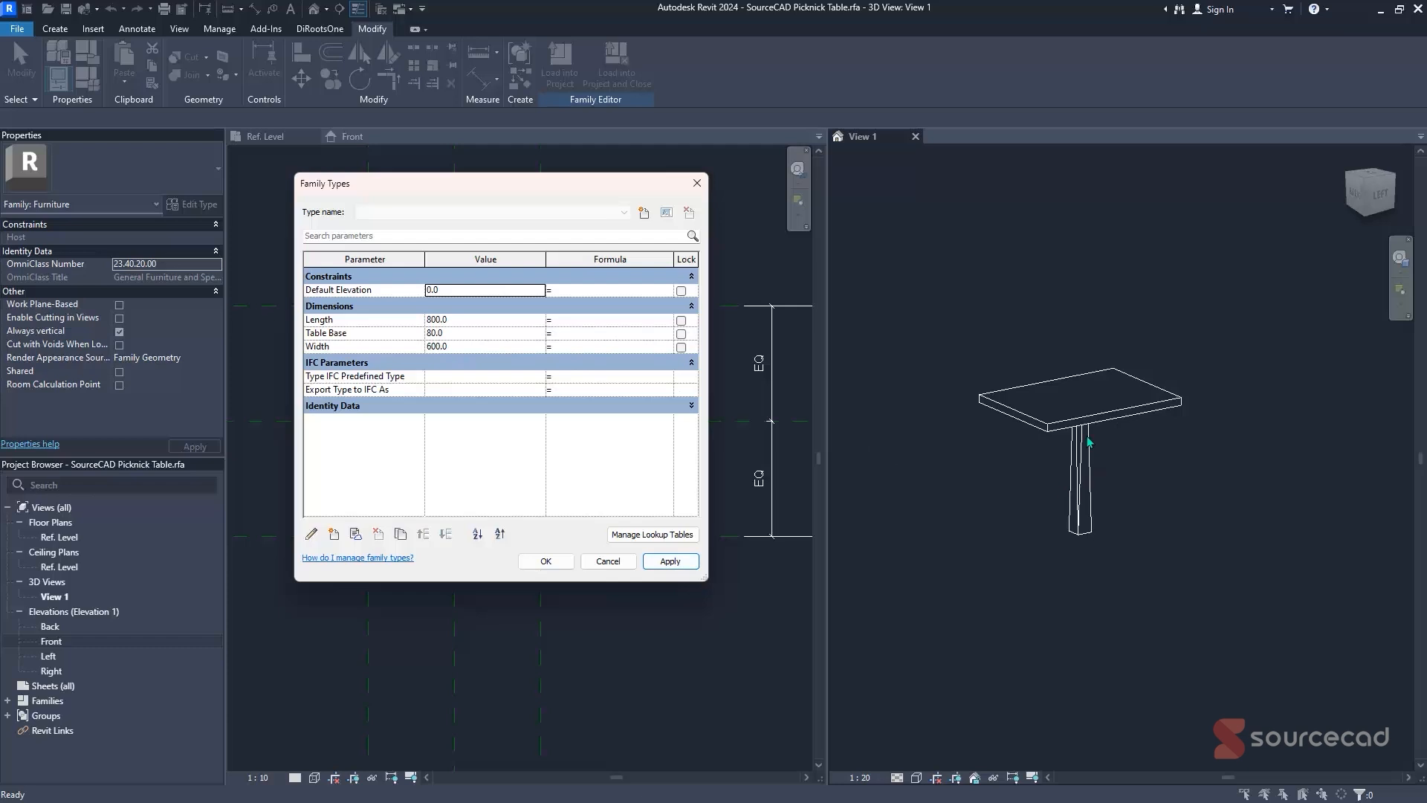
left_click(462, 333)
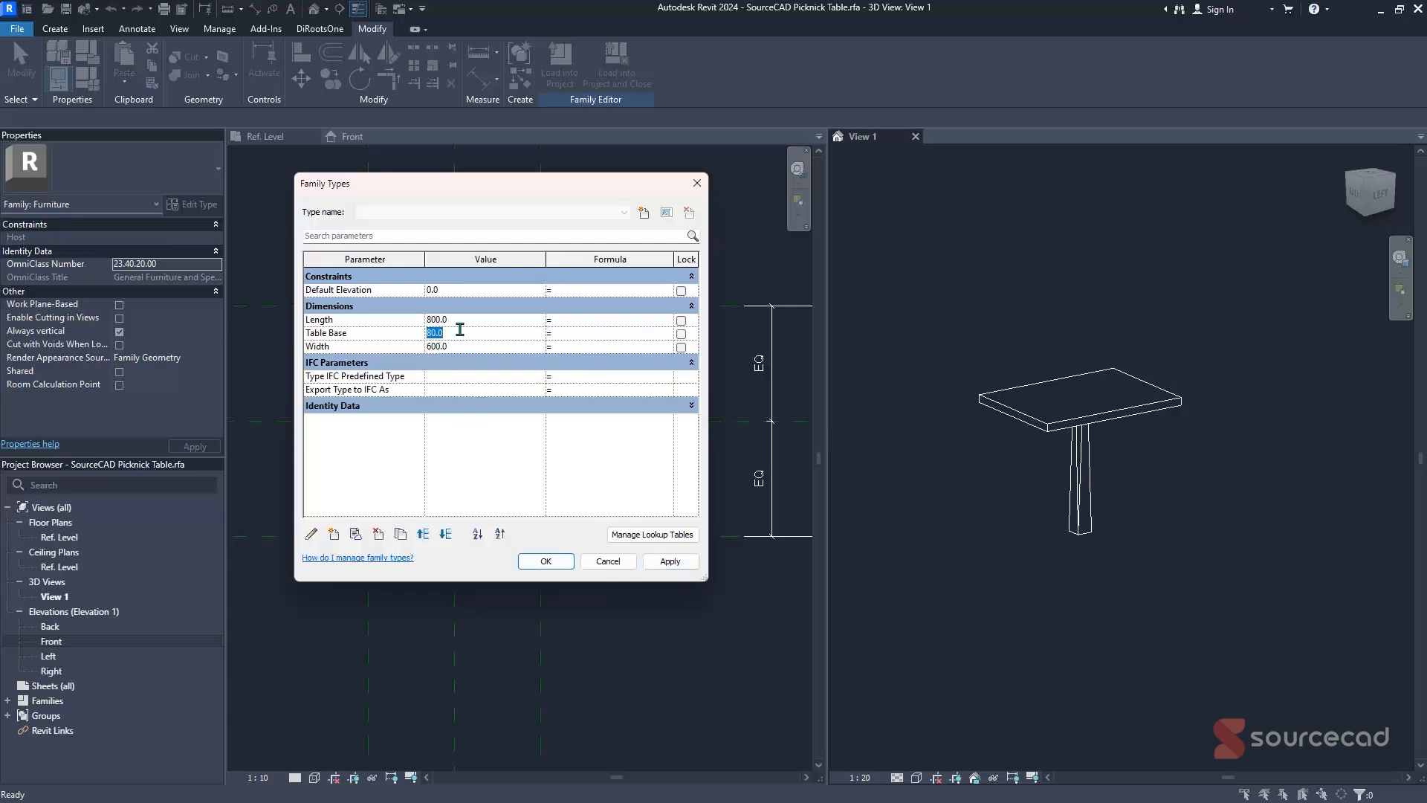
left_click(694, 566)
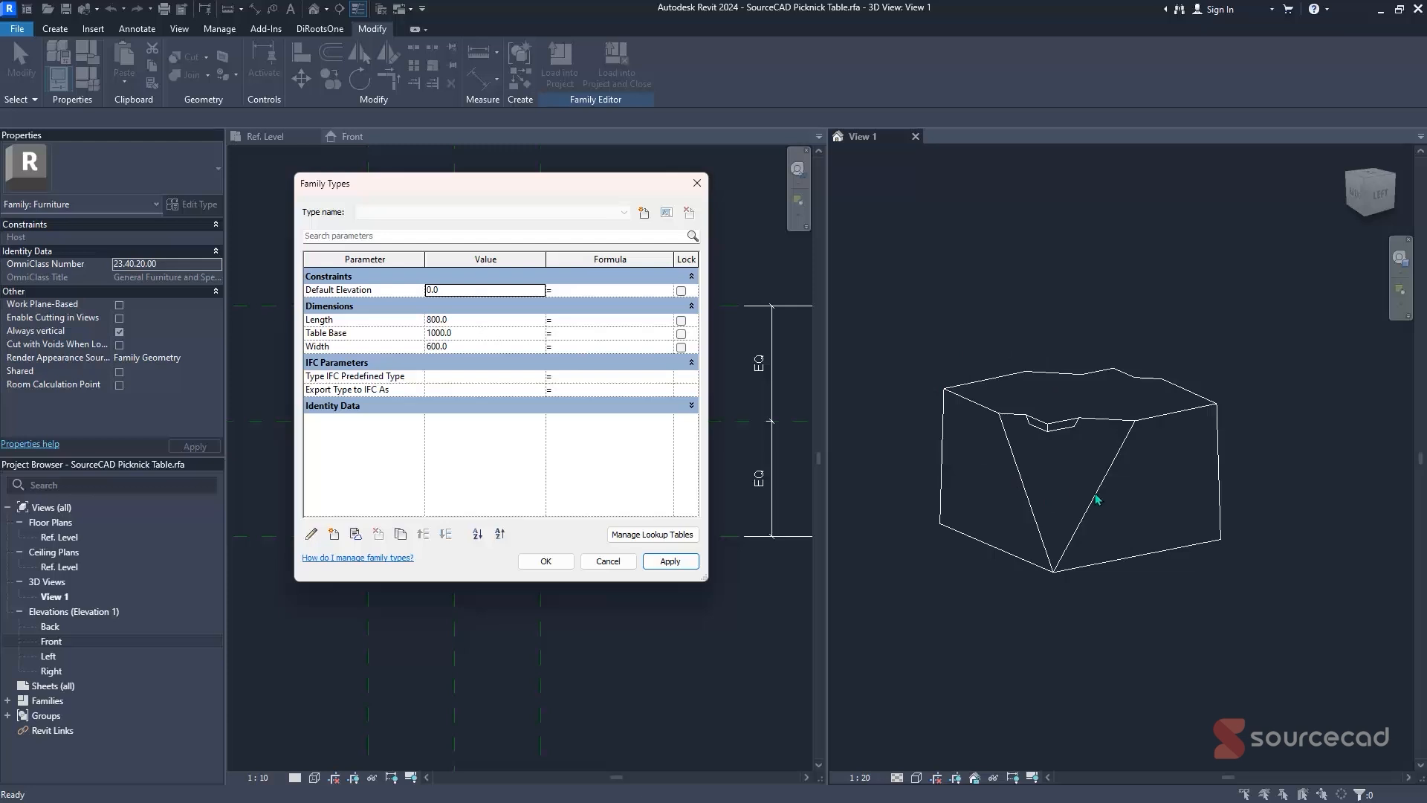
- Set Table Base to 80 and accept the family types
left_click(492, 335)
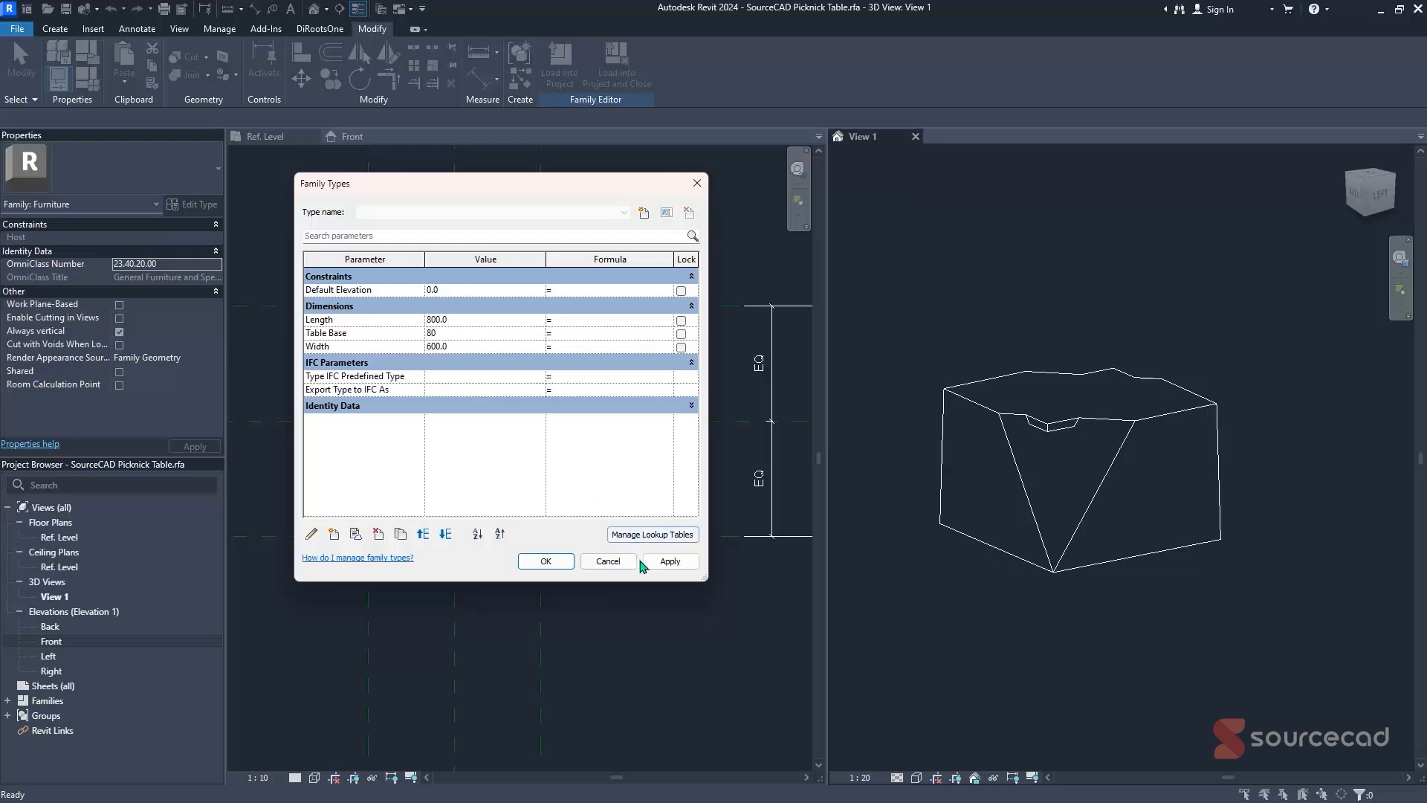
left_click(670, 561)
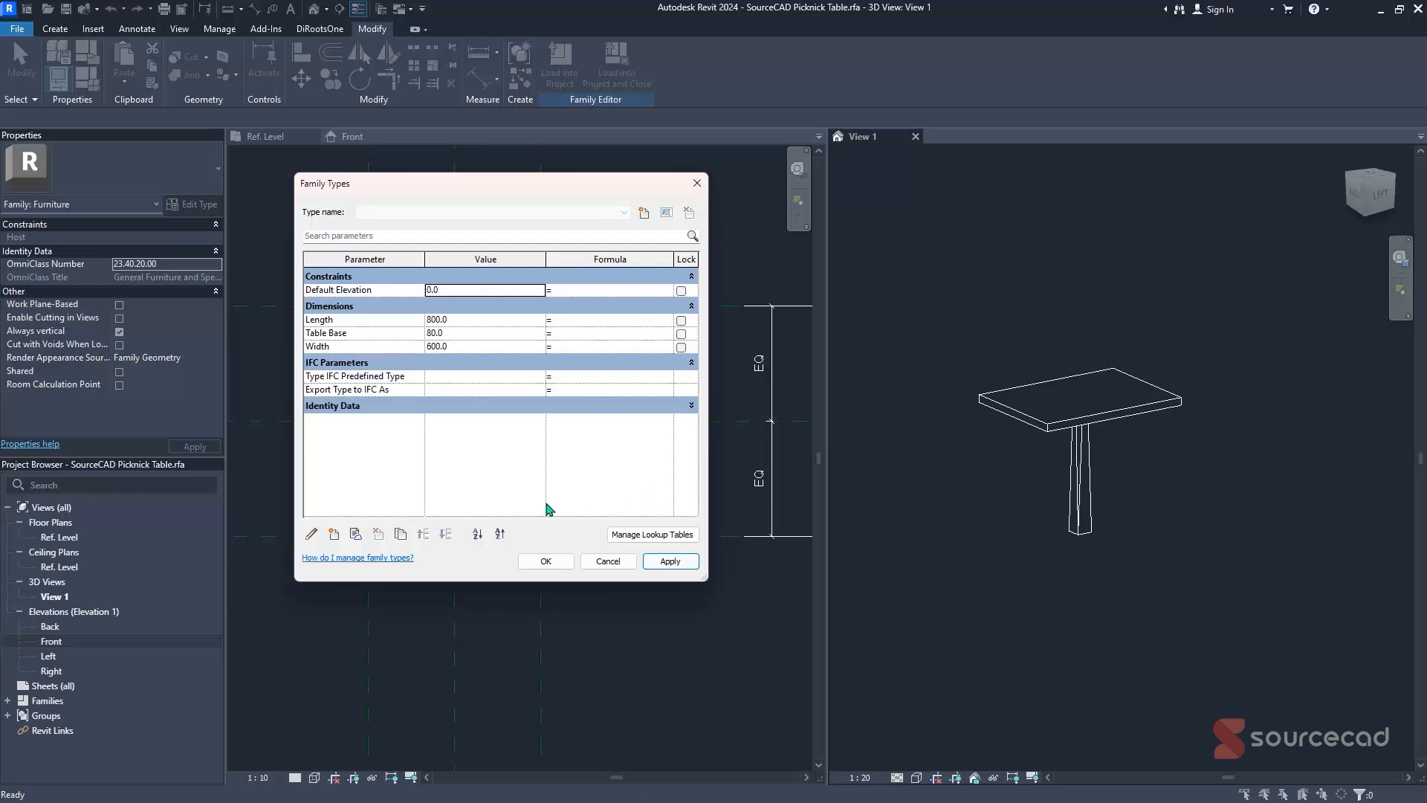
left_click(546, 561)
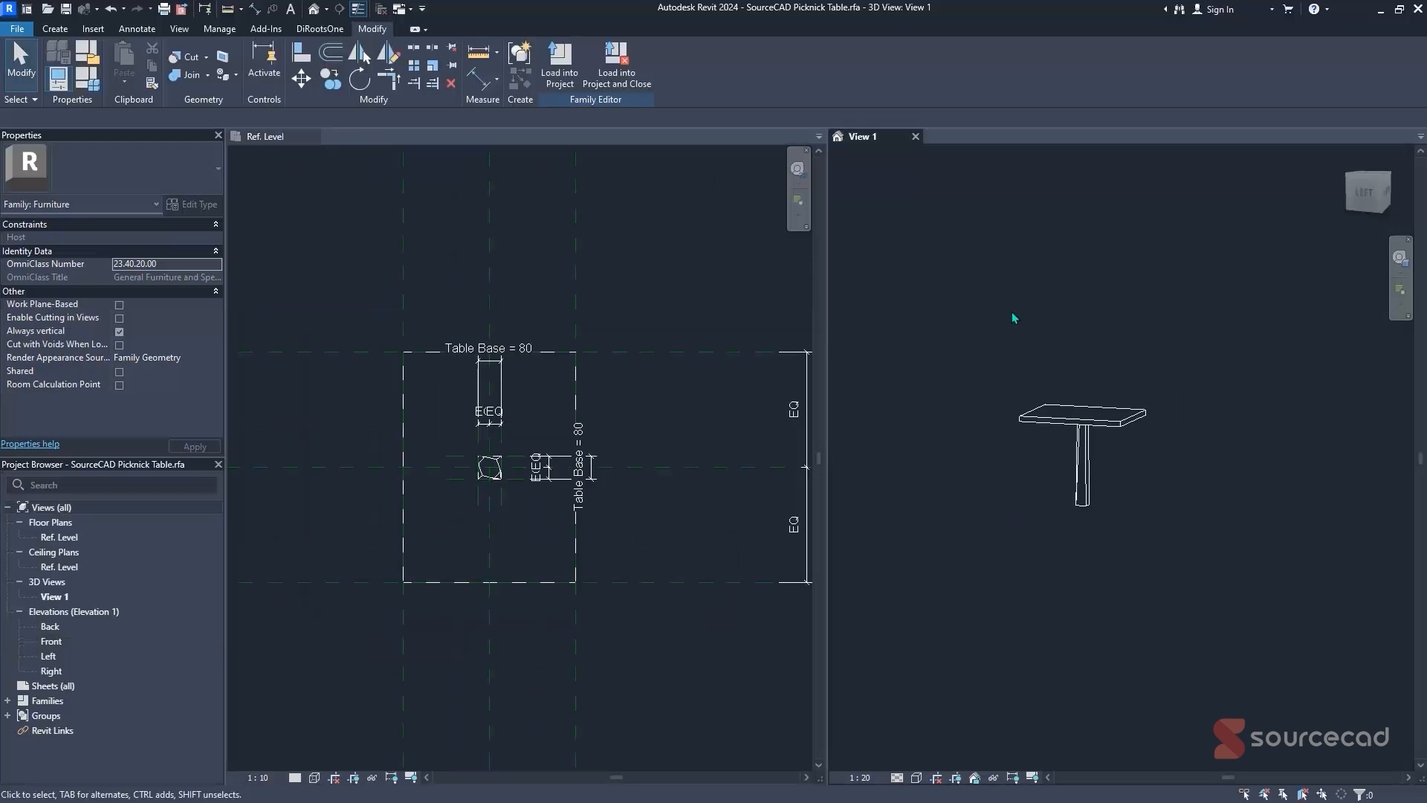
- Inspect the table in 3D from above, below and the side, including where the blend base meets the tabletop
mouse_move(1194, 431)
middle_mouse_down("shift")
mouse_move(1157, 436)
mouse_move(1211, 426)
middle_mouse_up("shift")
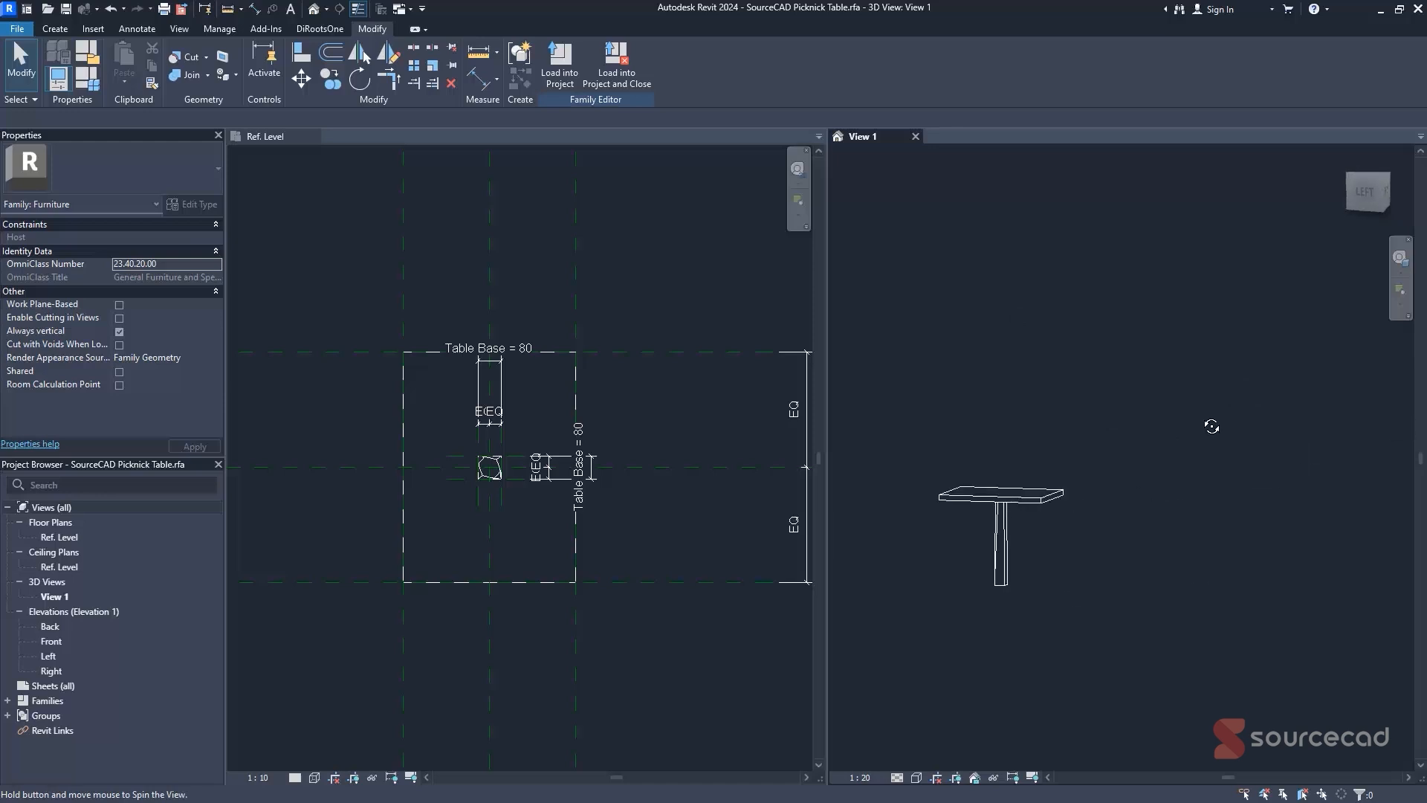
left_click(1345, 157)
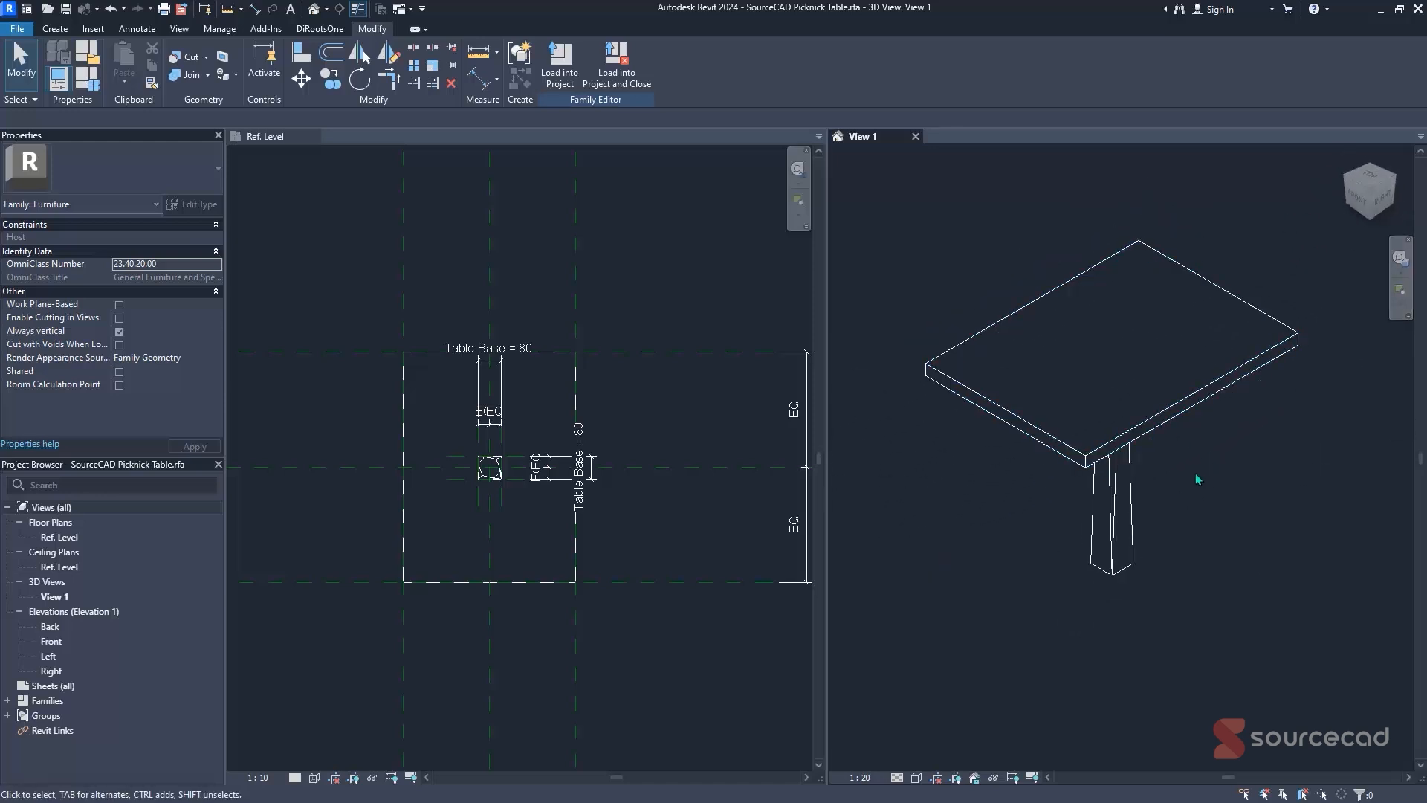
middle_click_drag(1197, 480, 1125, 256, "shift")
scroll(1134, 335, "up", 5)
scroll(1115, 476, "down", 2)
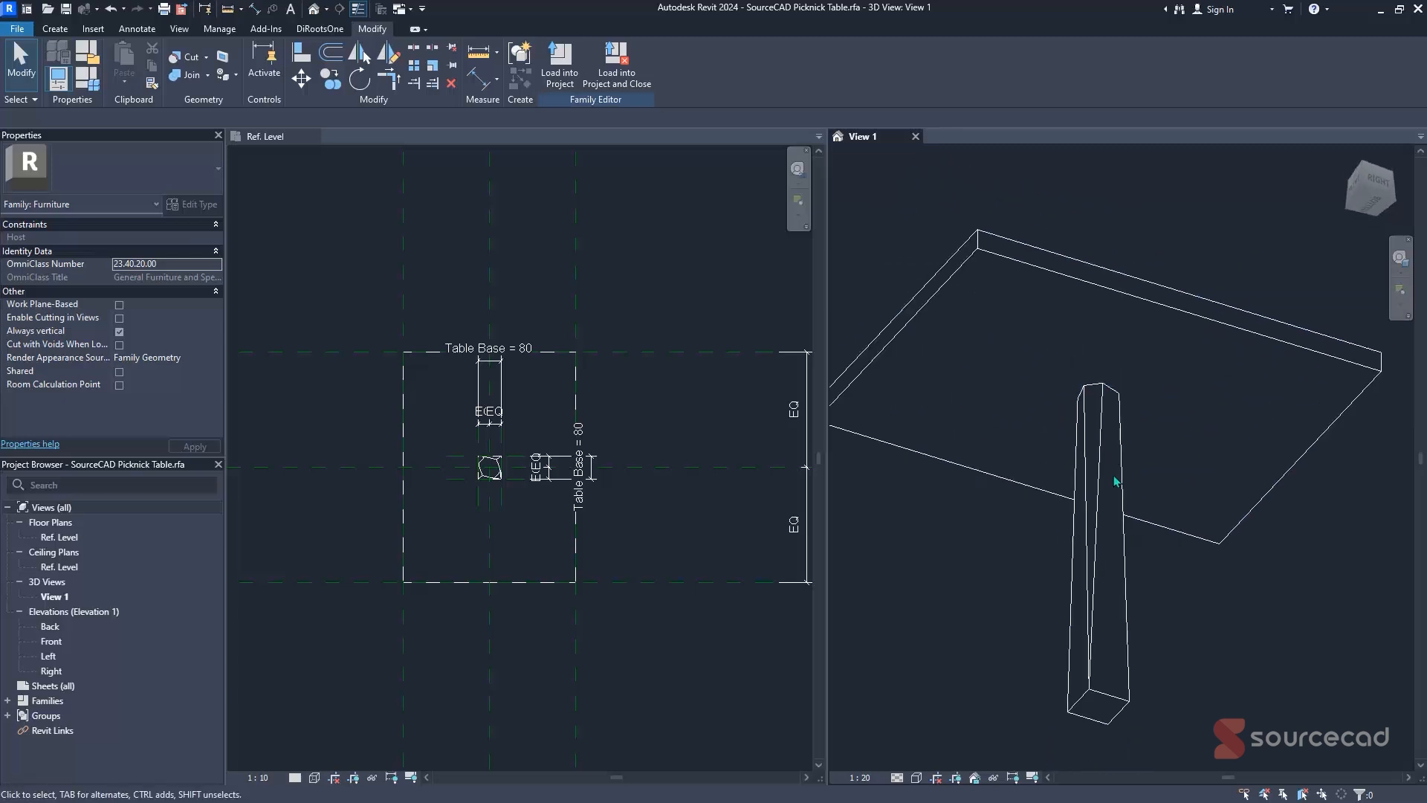
middle_click_drag(1114, 482, 1174, 557, "shift")
middle_click_drag(1145, 631, 1124, 587, "shift")
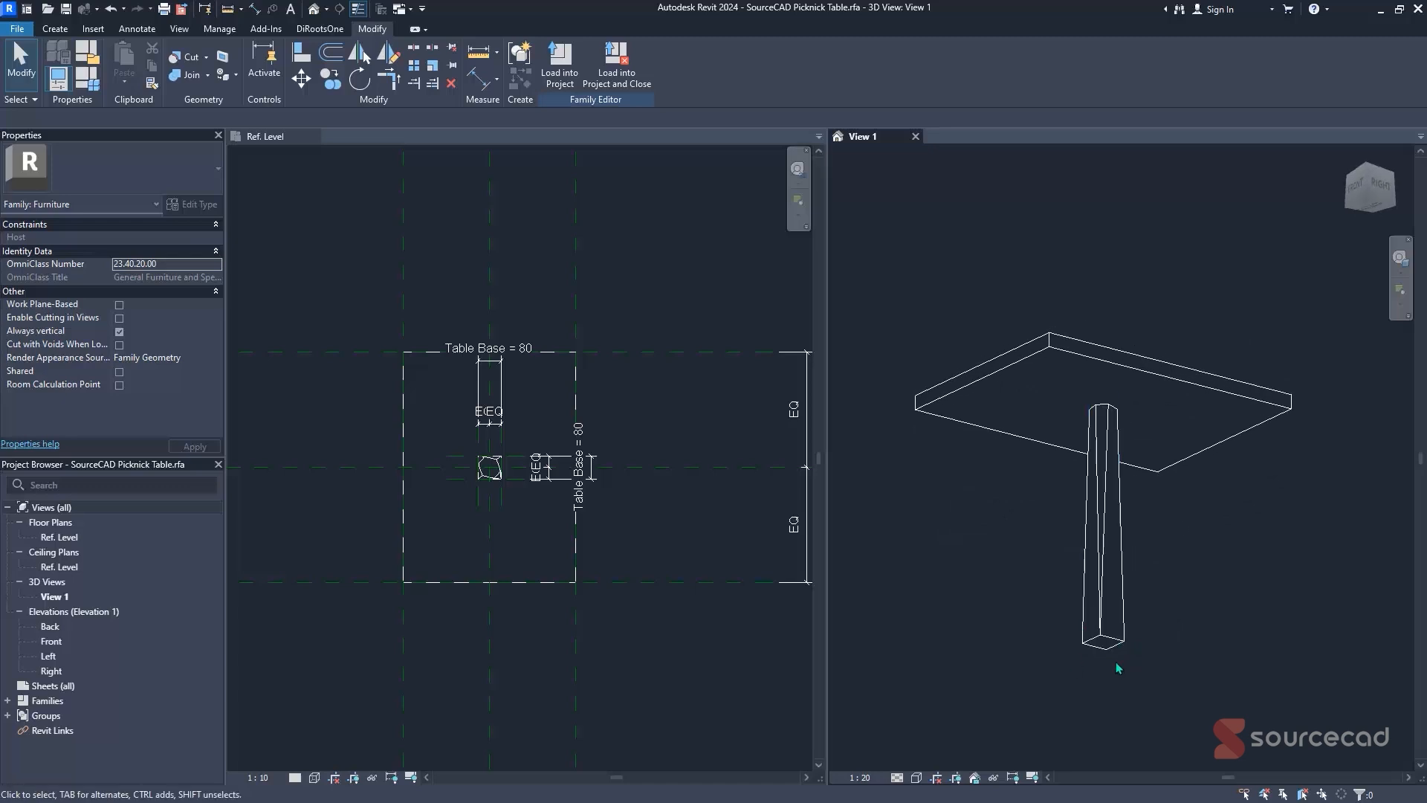
middle_click_drag(1184, 628, 1108, 653, "shift")
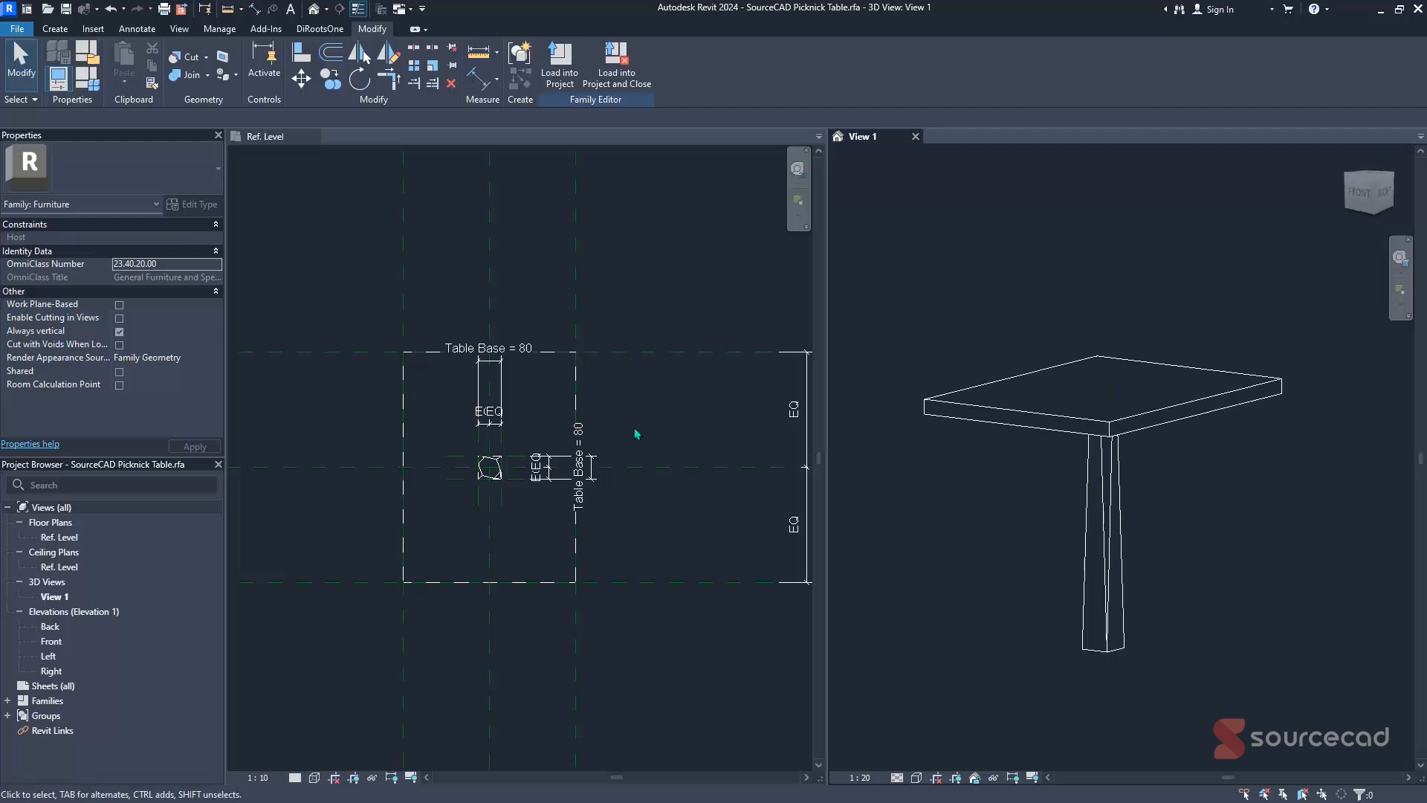
- In the Ref. Level plan, start a vertical reference plane along the base square's left edge with a 200 mm offset
left_click(636, 433)
scroll(485, 468, "up", 3)
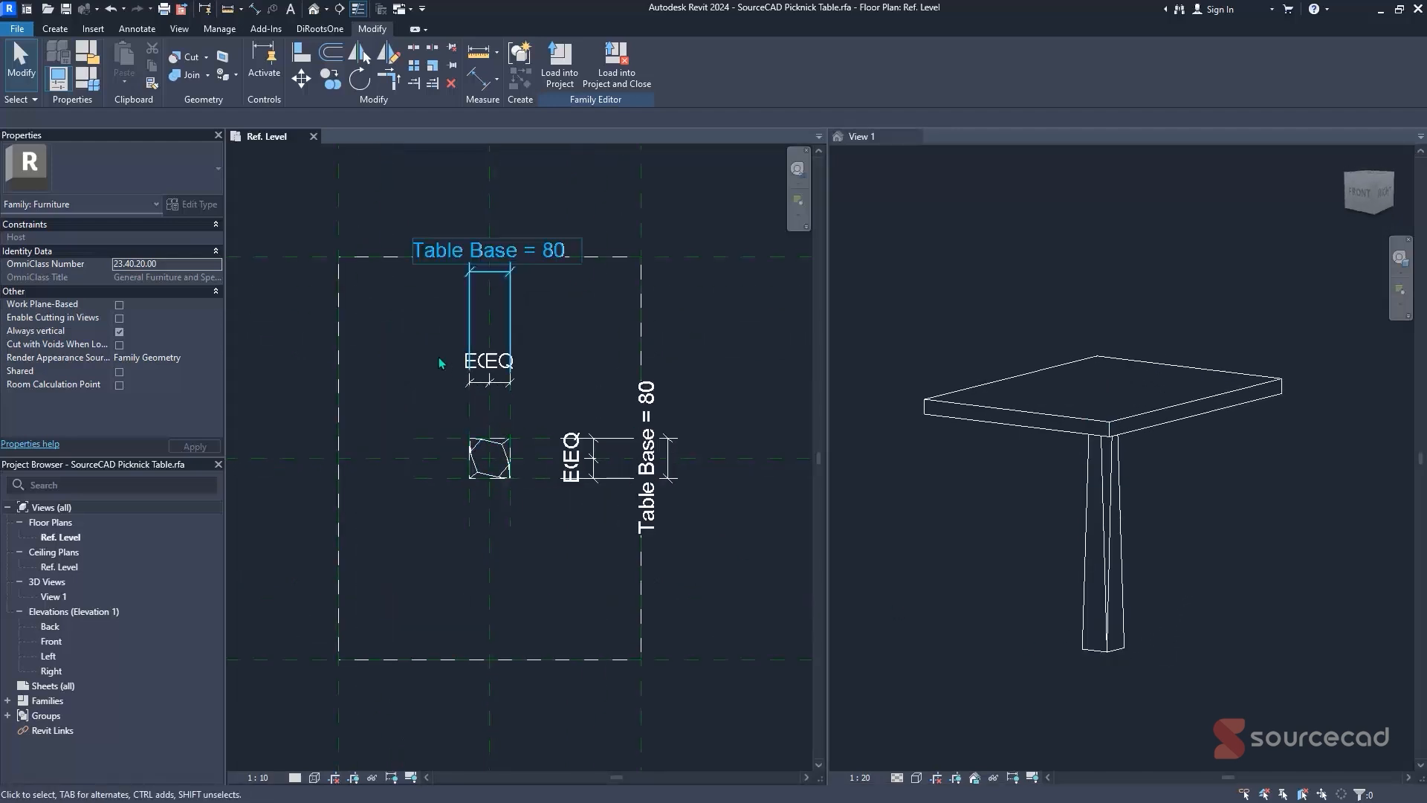
scroll(513, 449, "down", 3)
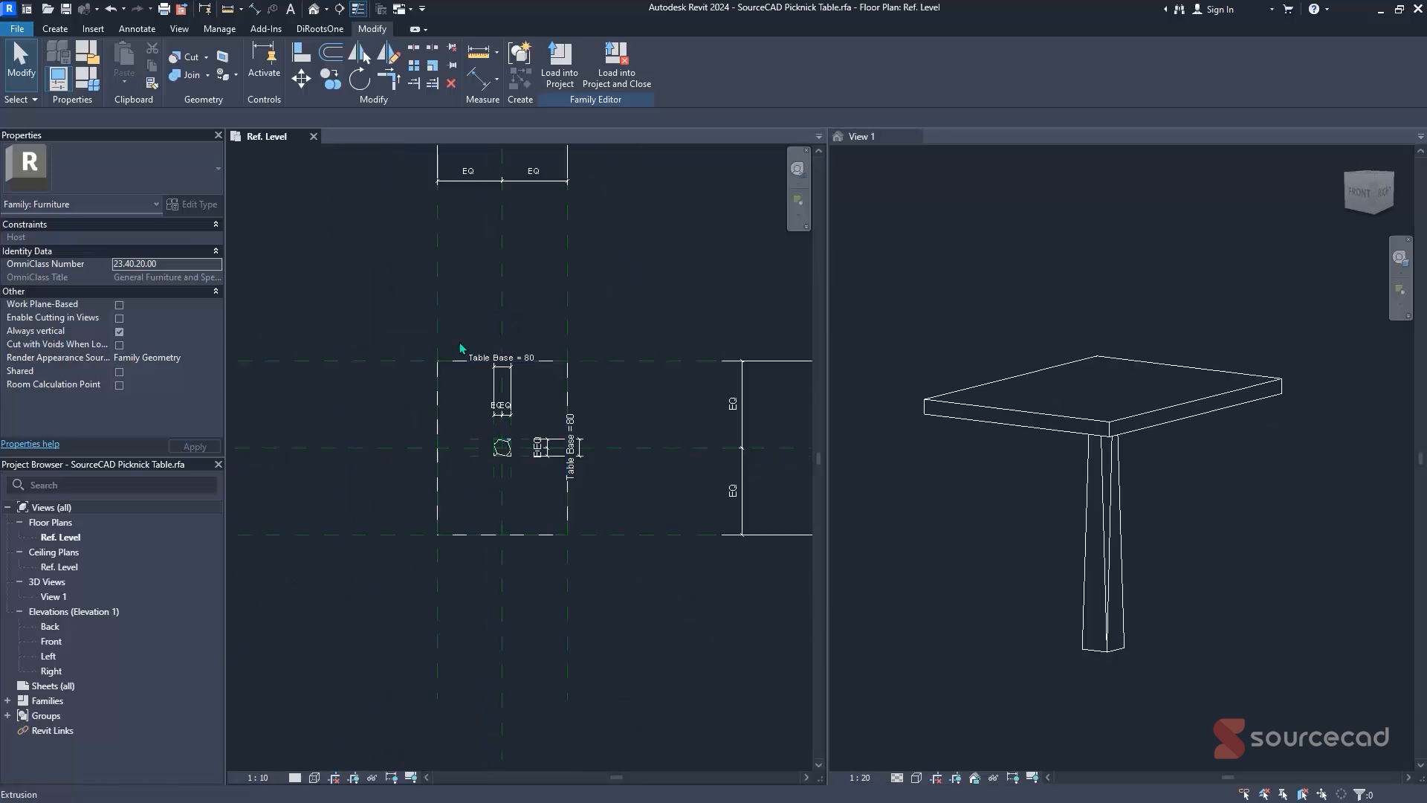
scroll(480, 453, "up", 5)
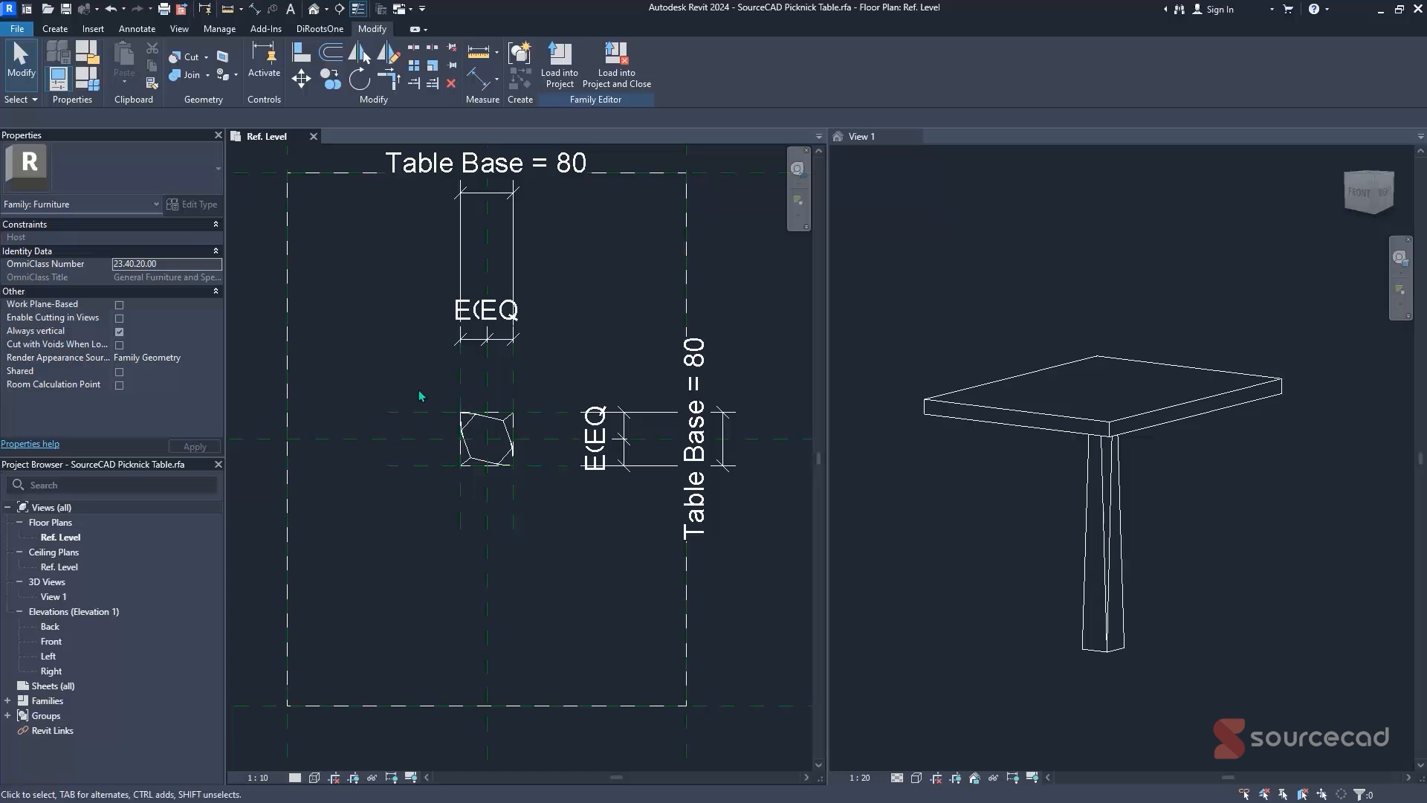
left_click(57, 29)
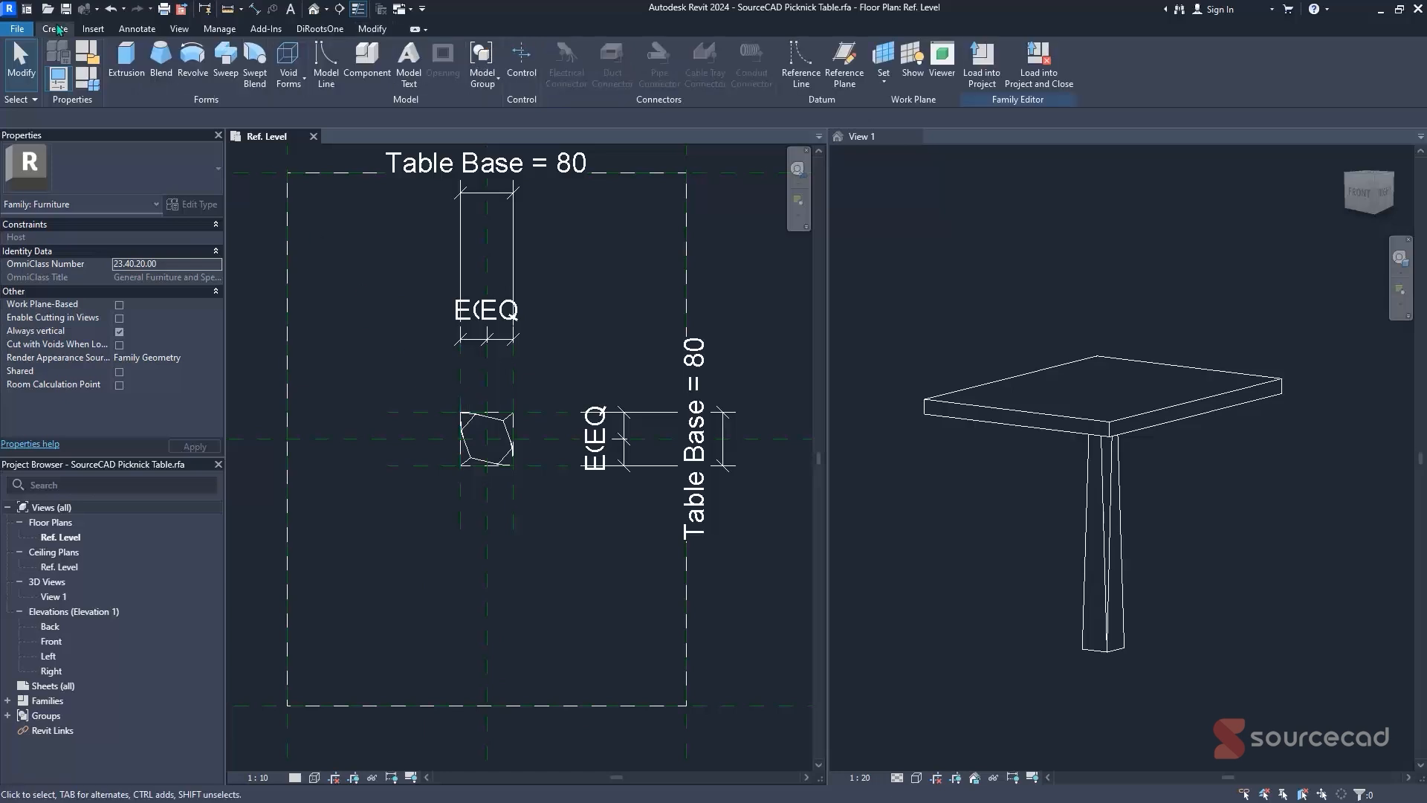
left_click(844, 78)
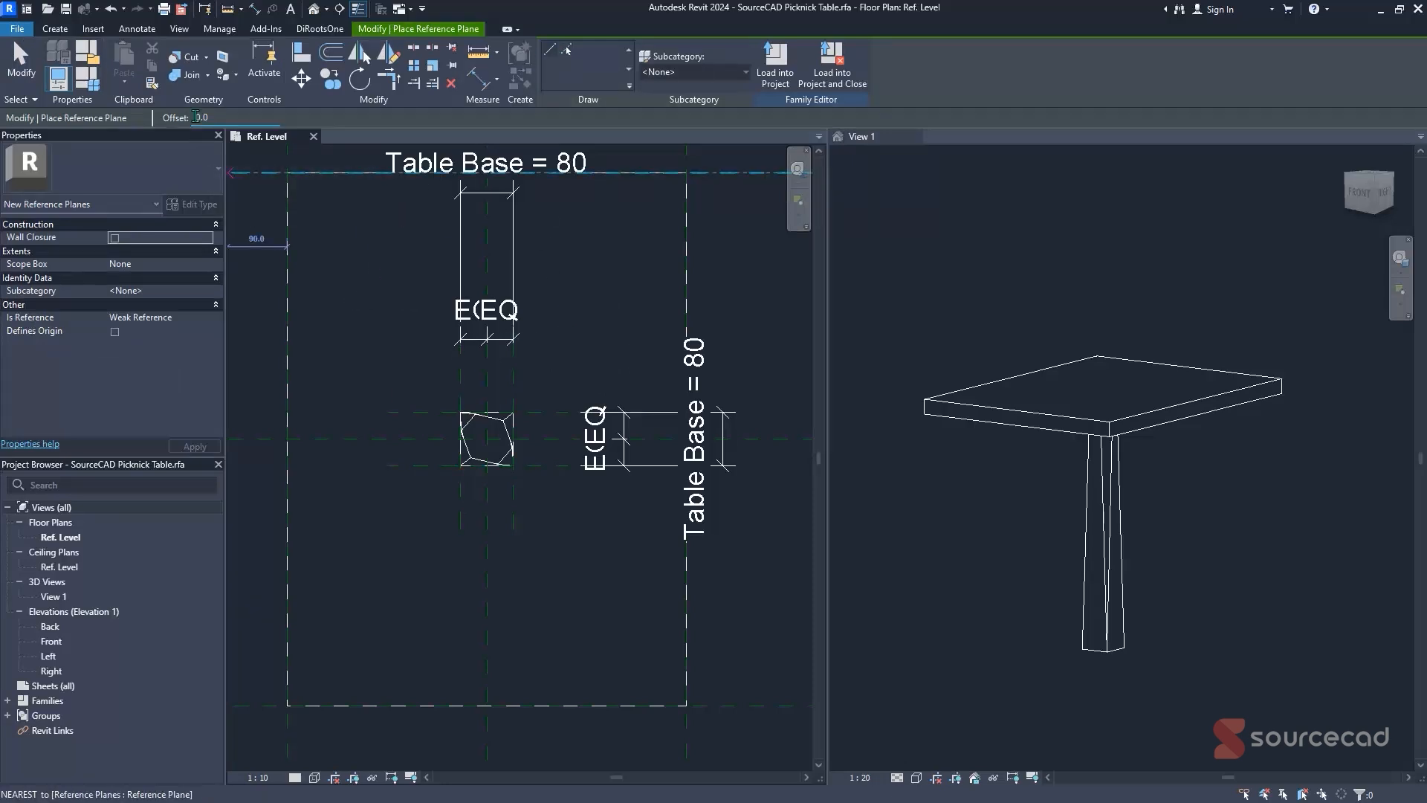
left_click(196, 117)
type("20")
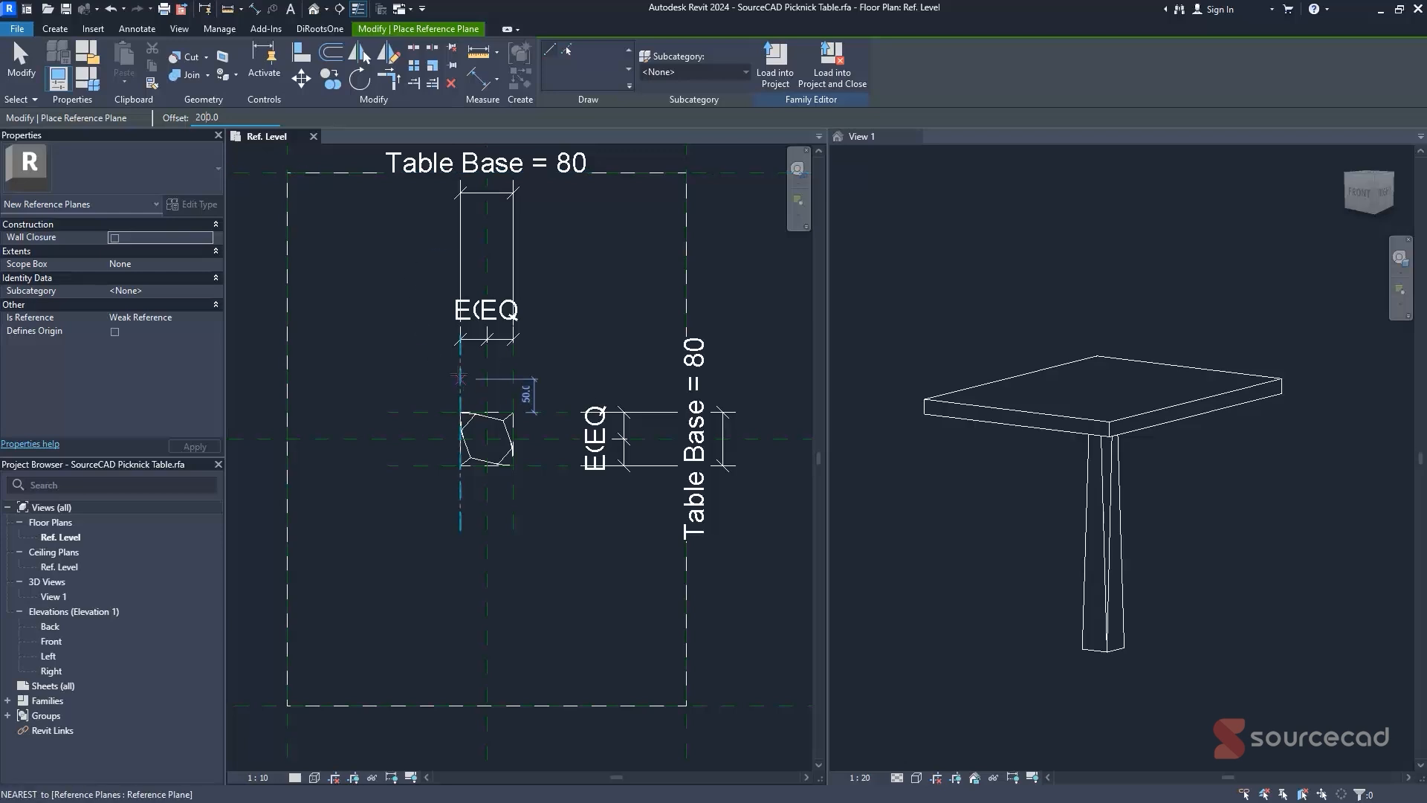
left_click(460, 356)
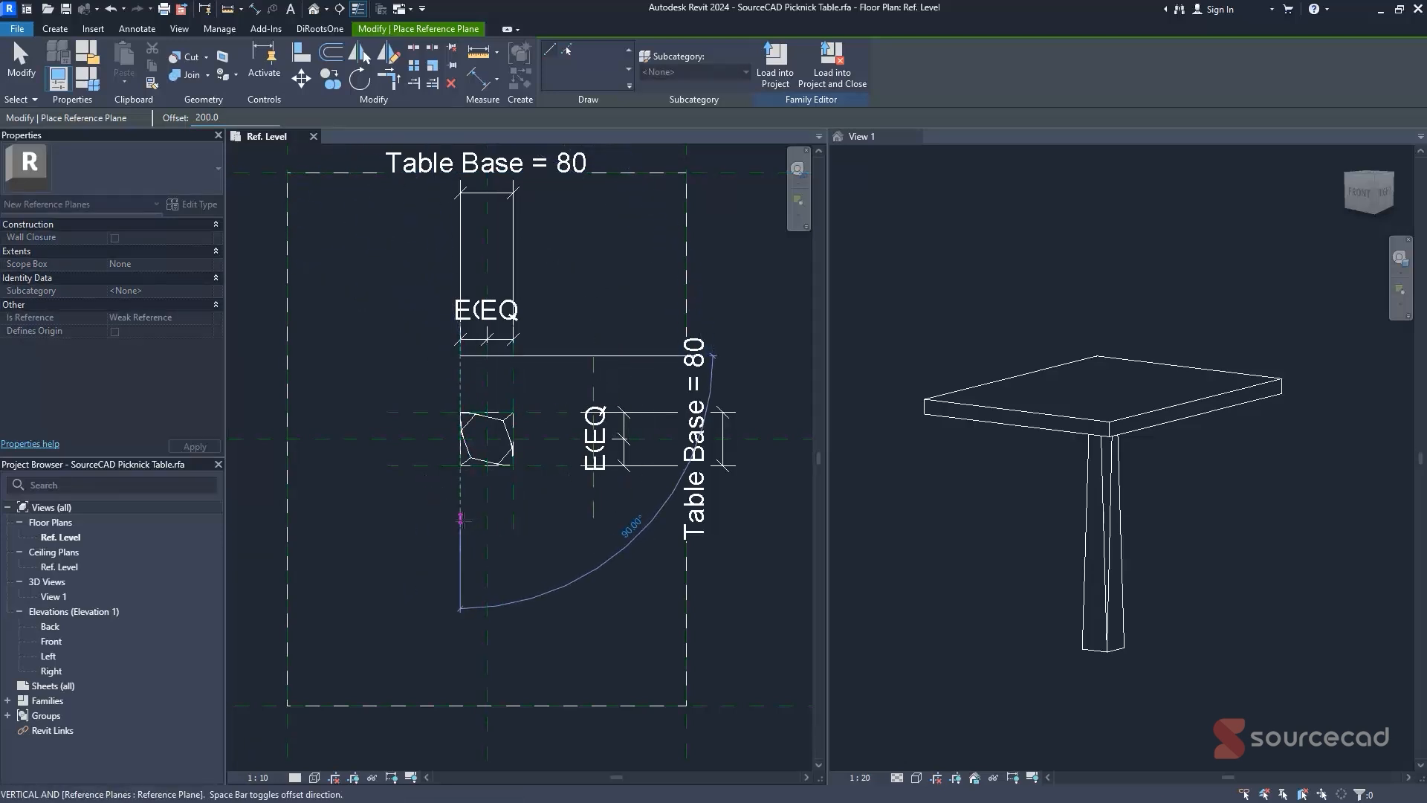
key("Tab")
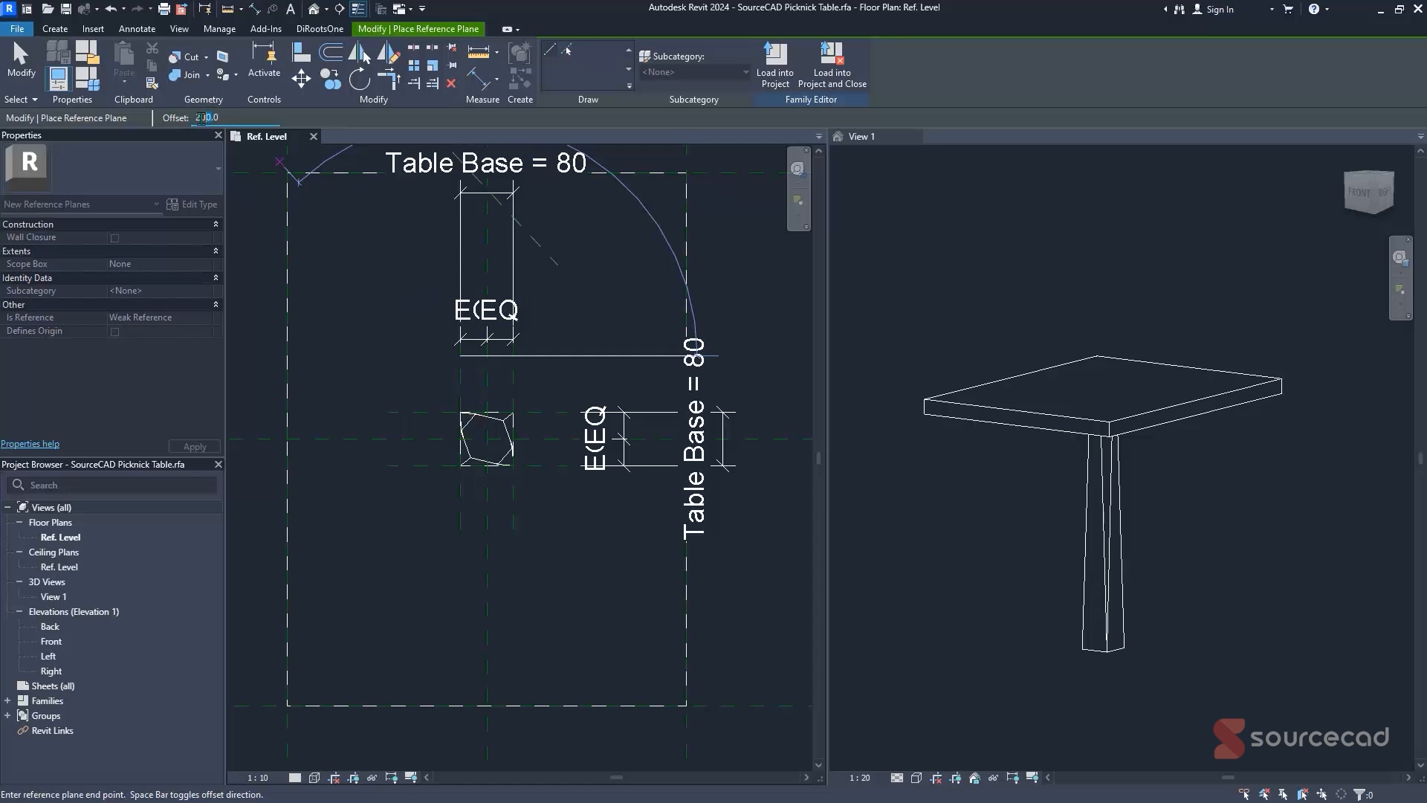
- Change the offset to 50 mm and finish the vertical reference plane to the left of the base square
double_click(202, 117)
type("50")
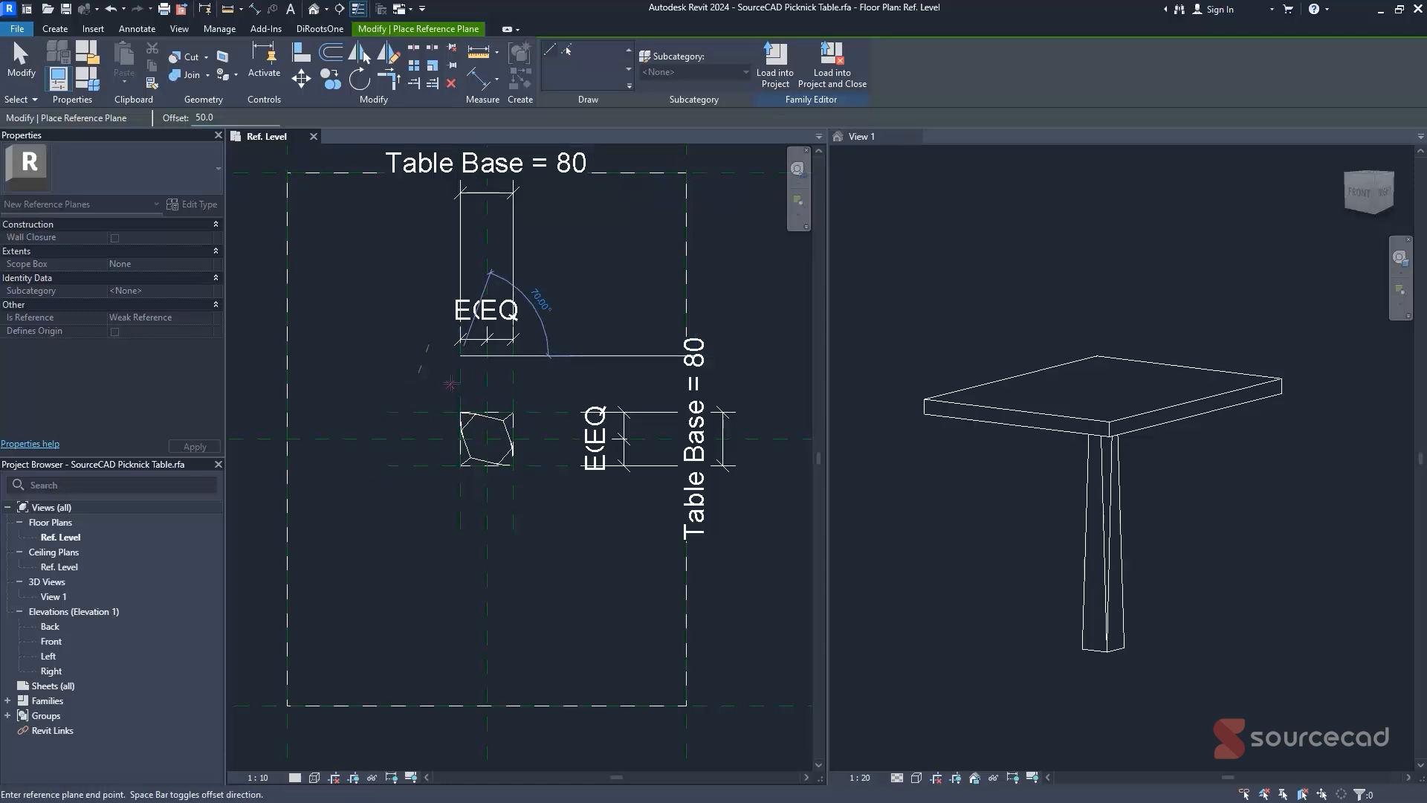
left_click(459, 383)
left_click(460, 356)
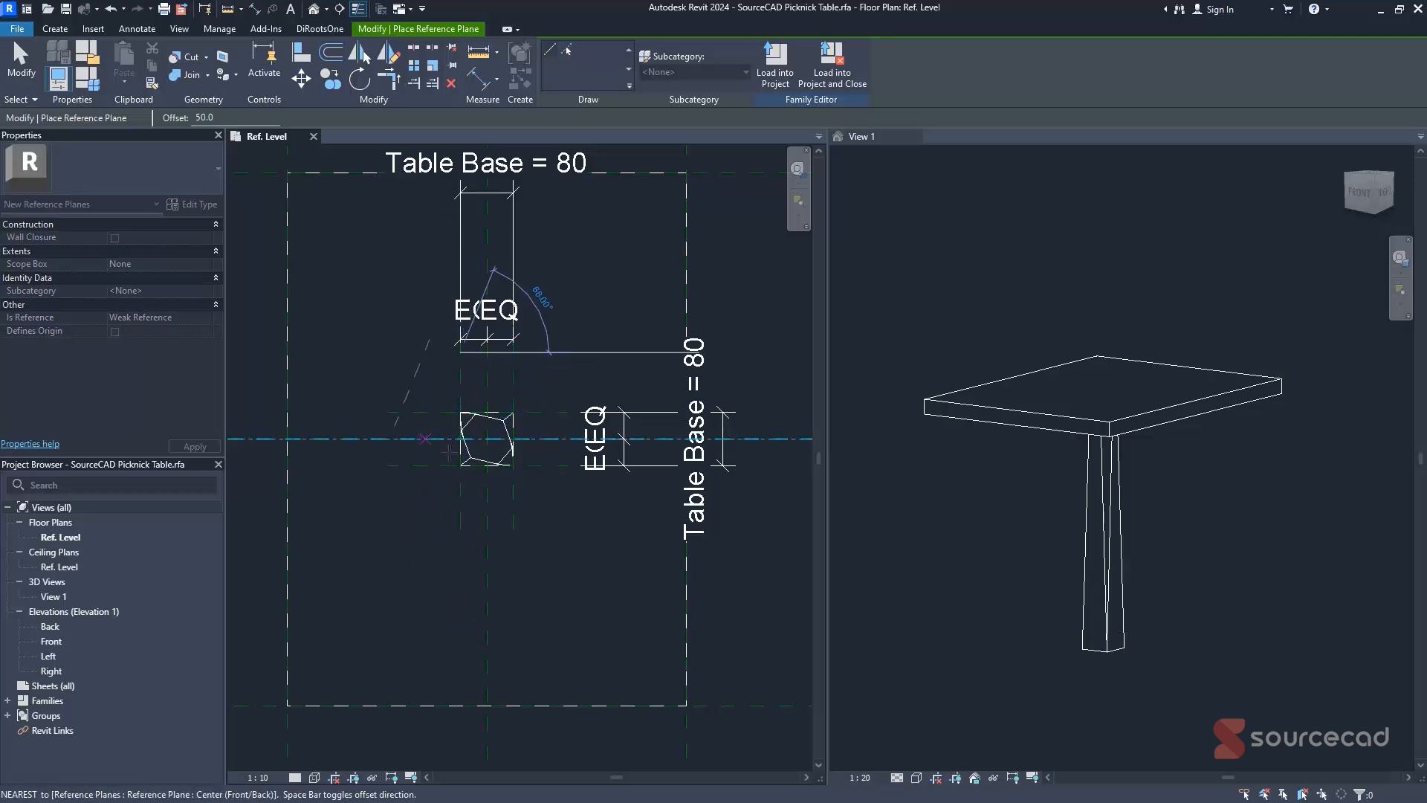
left_click(460, 587)
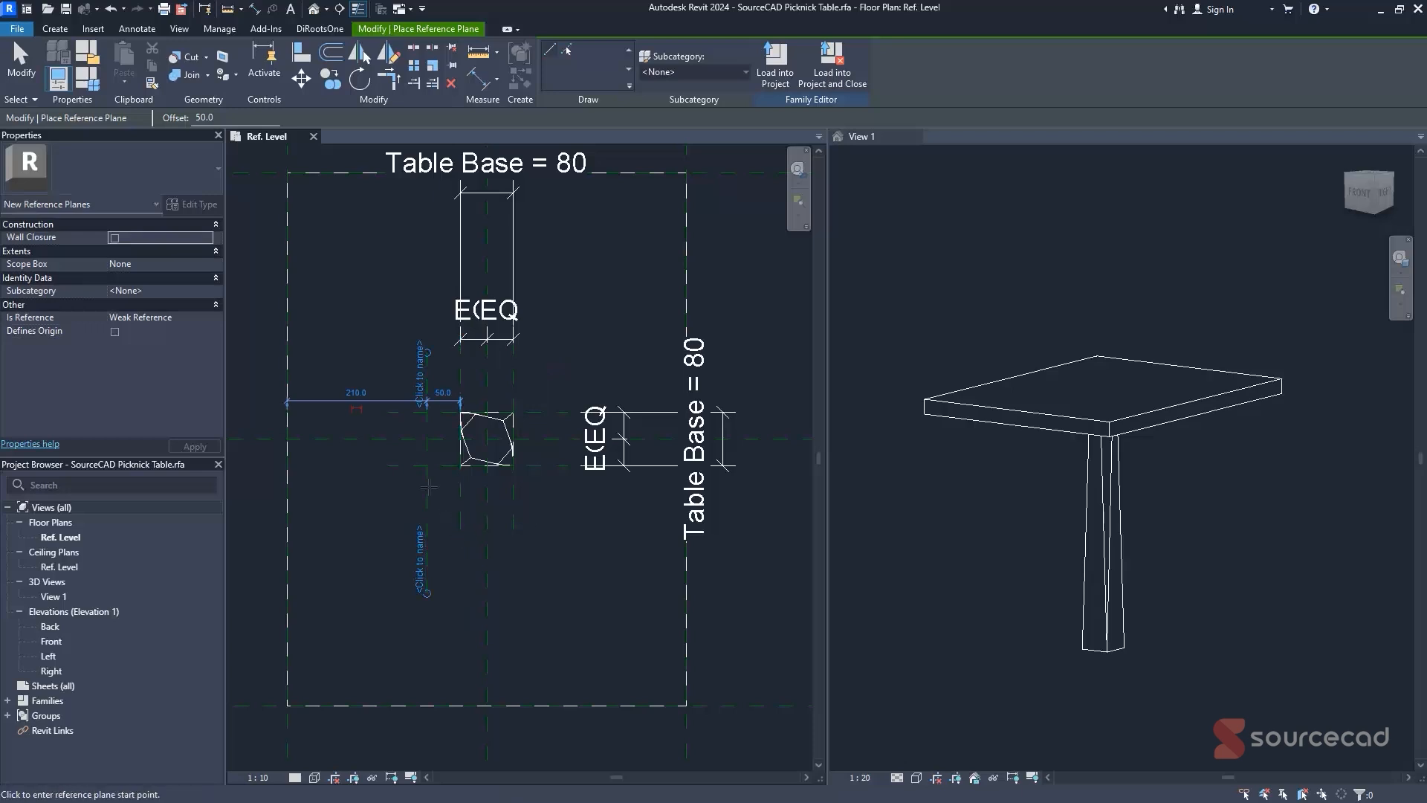
- Place reference planes offset 50 outward from the table base's lower, right and upper edge planes in the floor plan
left_click(397, 467)
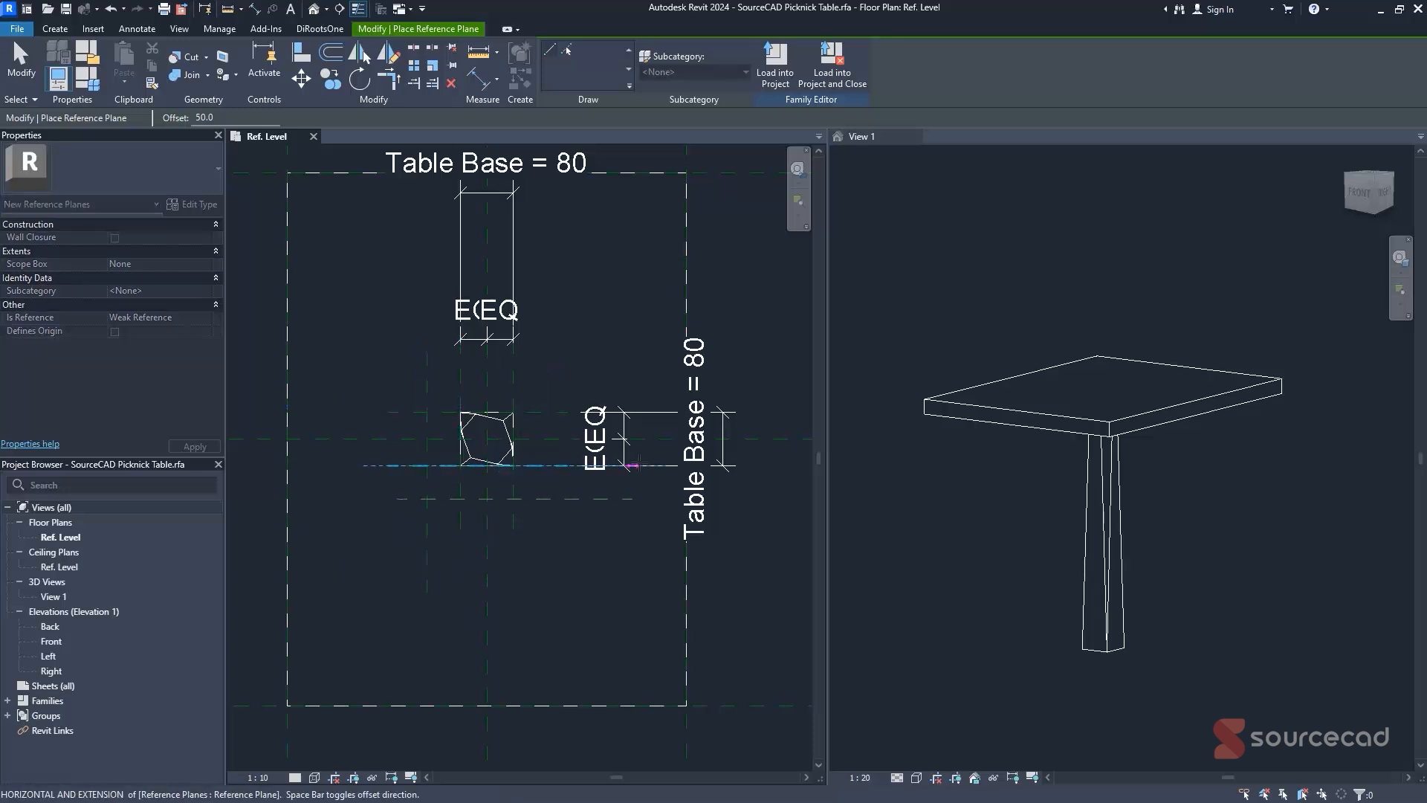
left_click(664, 466)
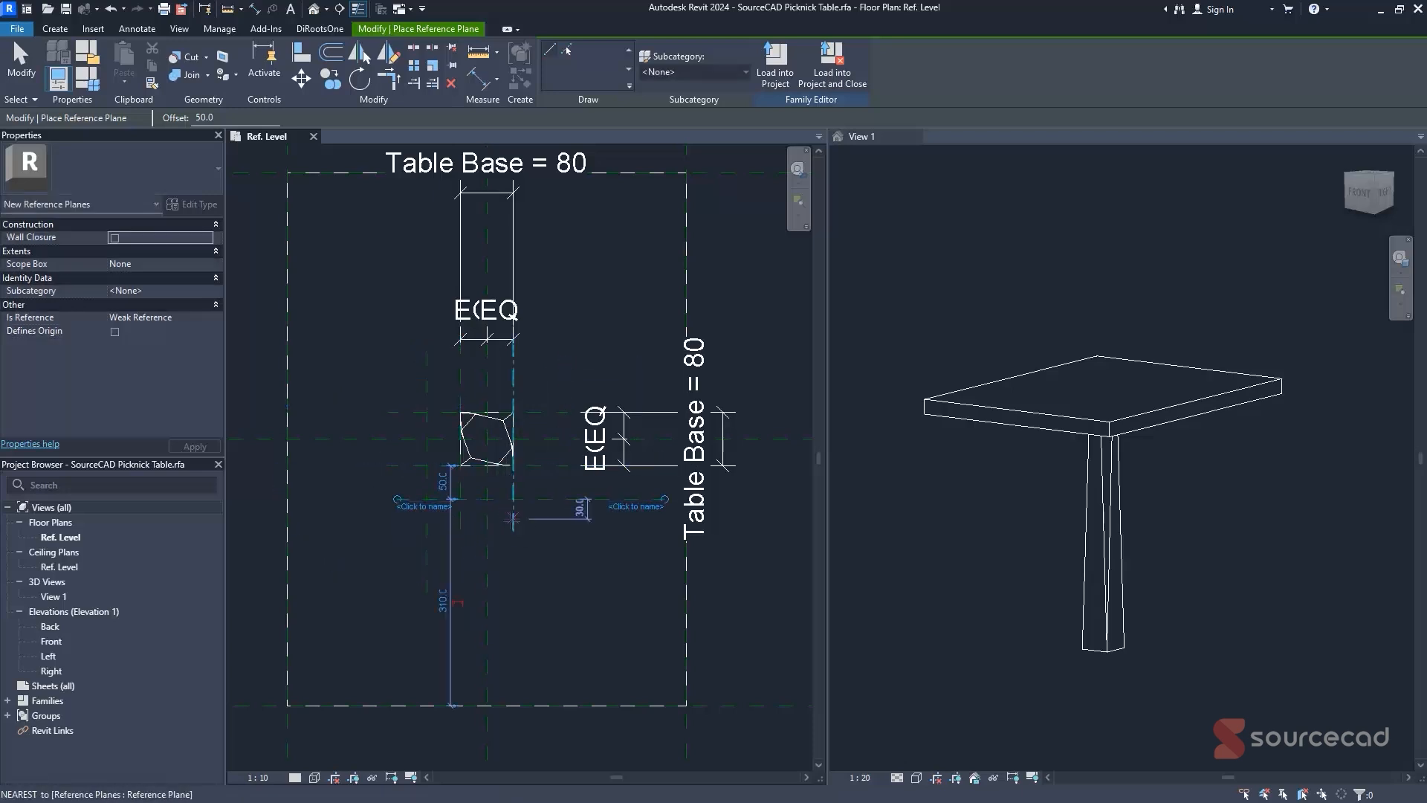
left_click(513, 521)
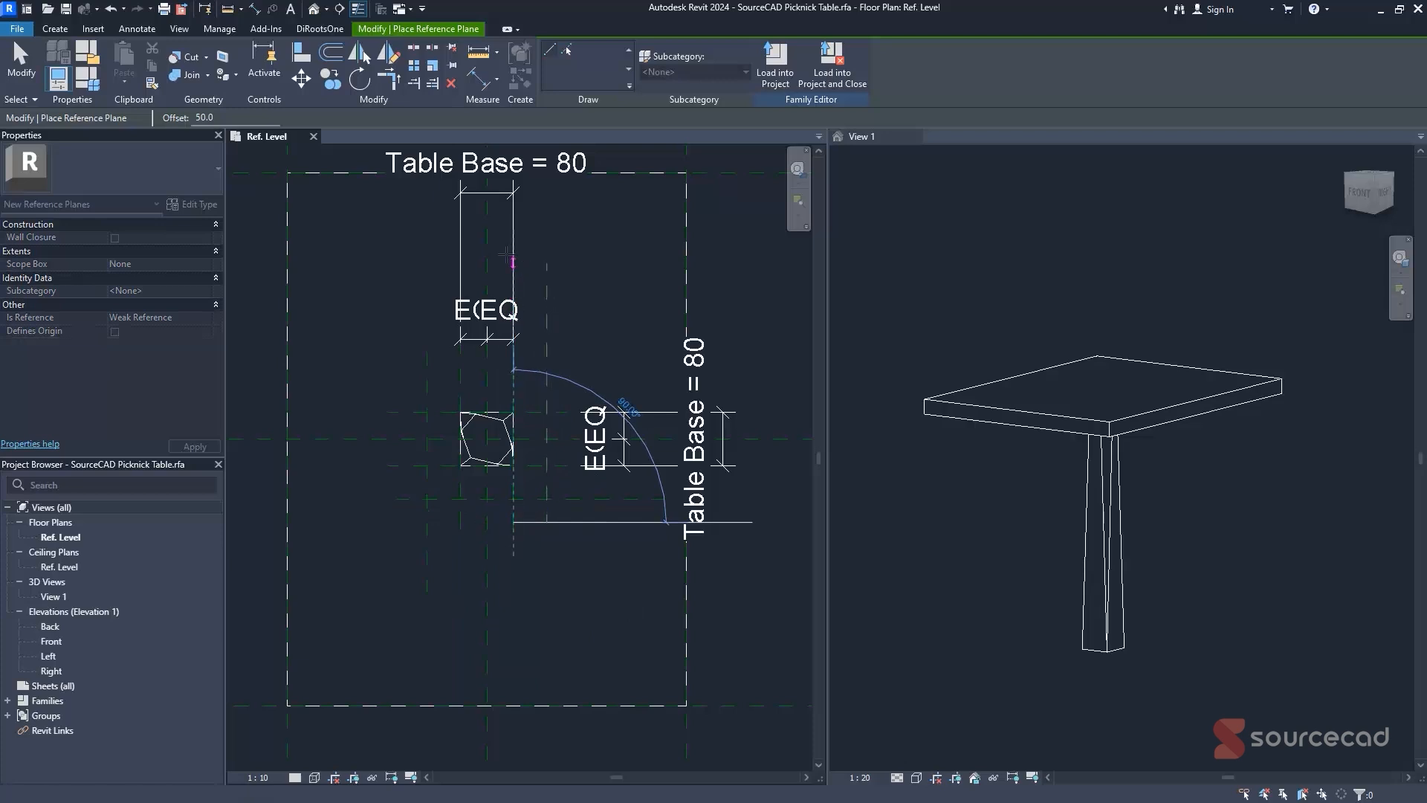
left_click(513, 259)
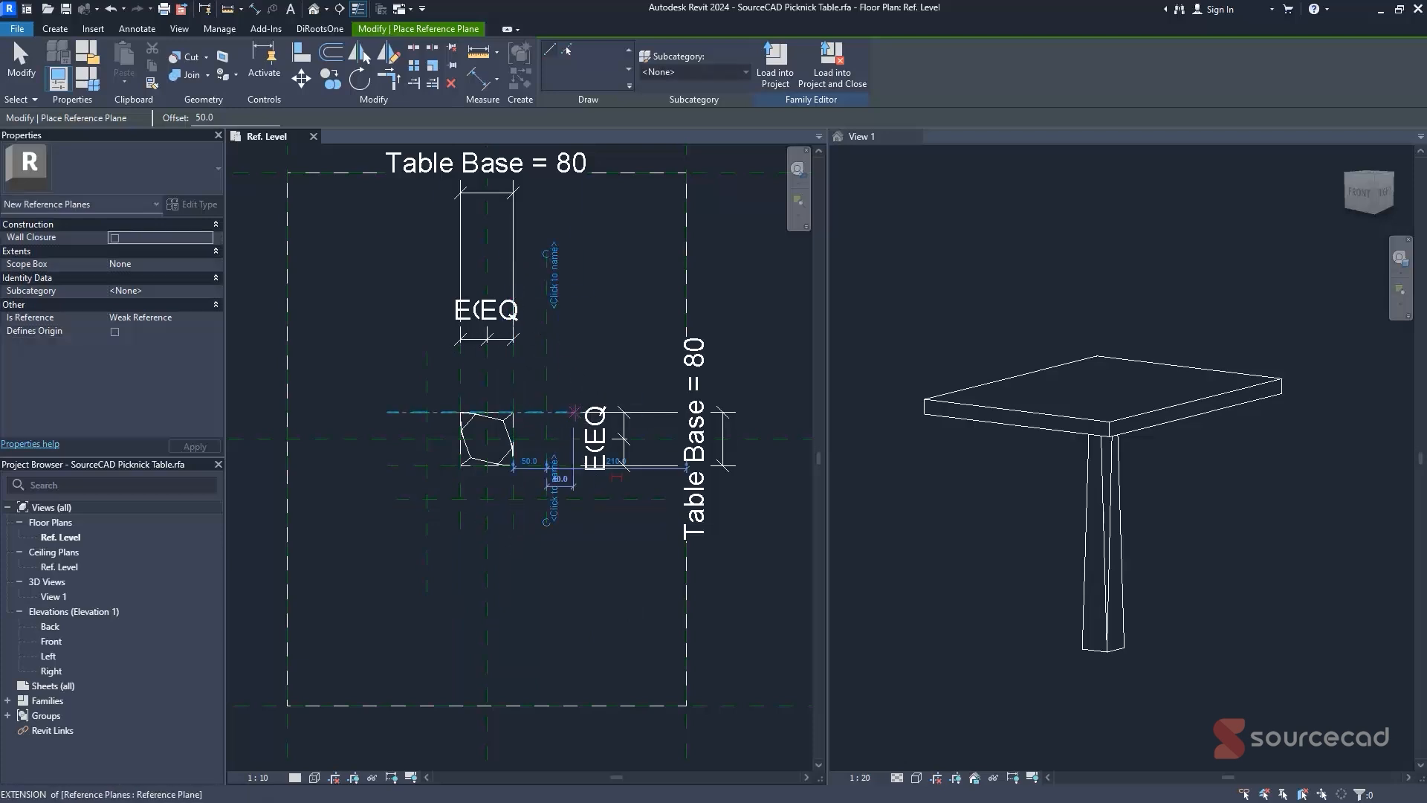
left_click(575, 411)
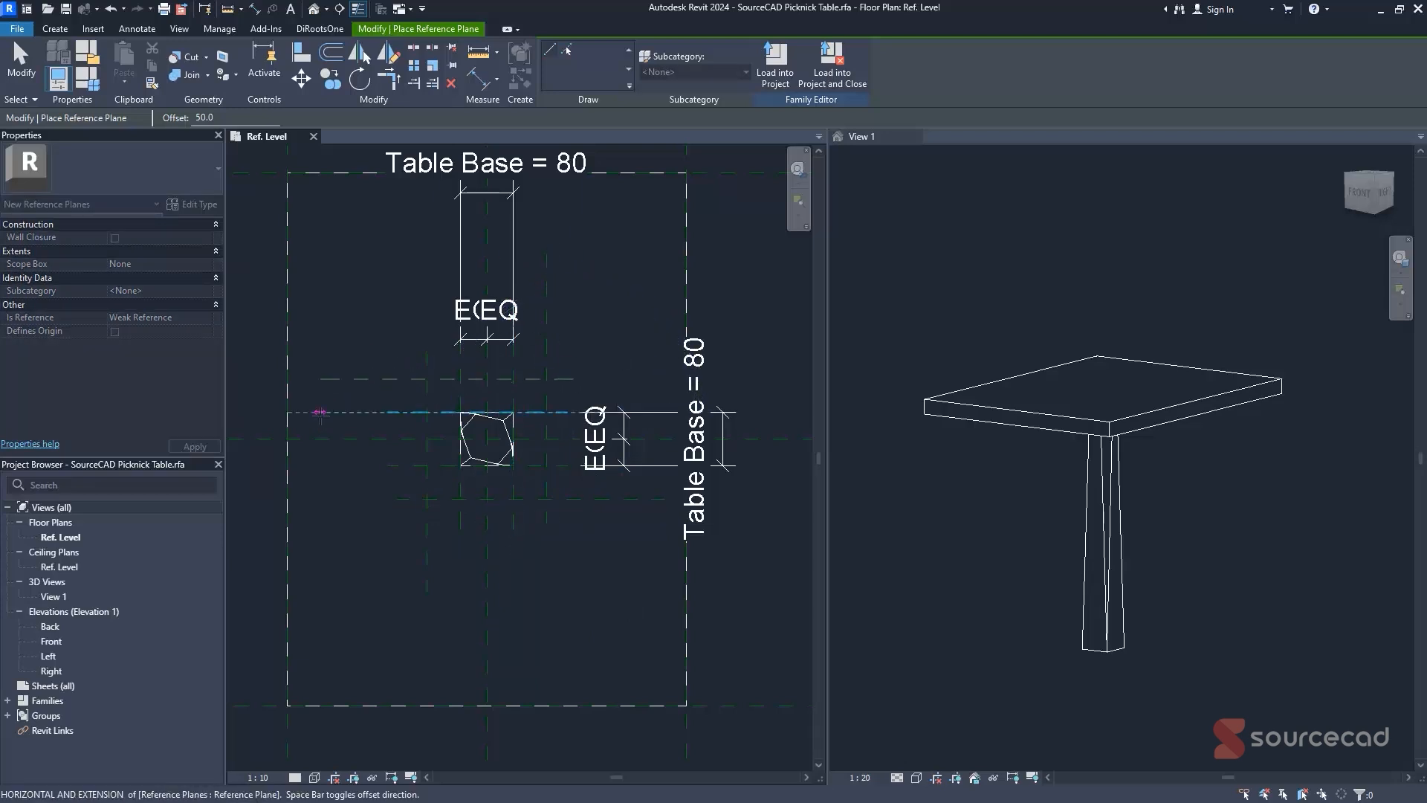
key("Escape")
key("Escape")
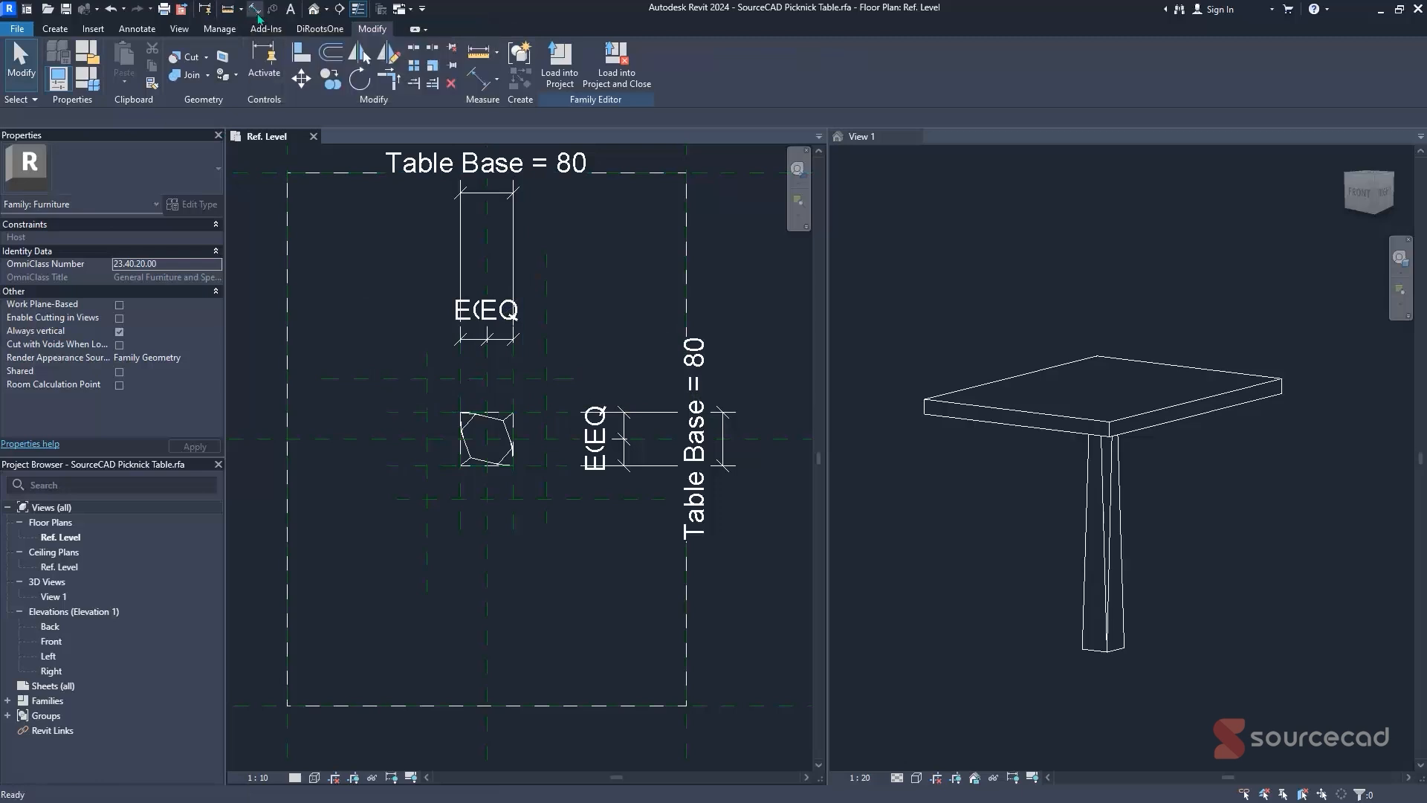
- Dimension the two outer horizontal reference planes left of the table base, once through the centre plane and once overall
left_click(255, 8)
left_click(443, 378)
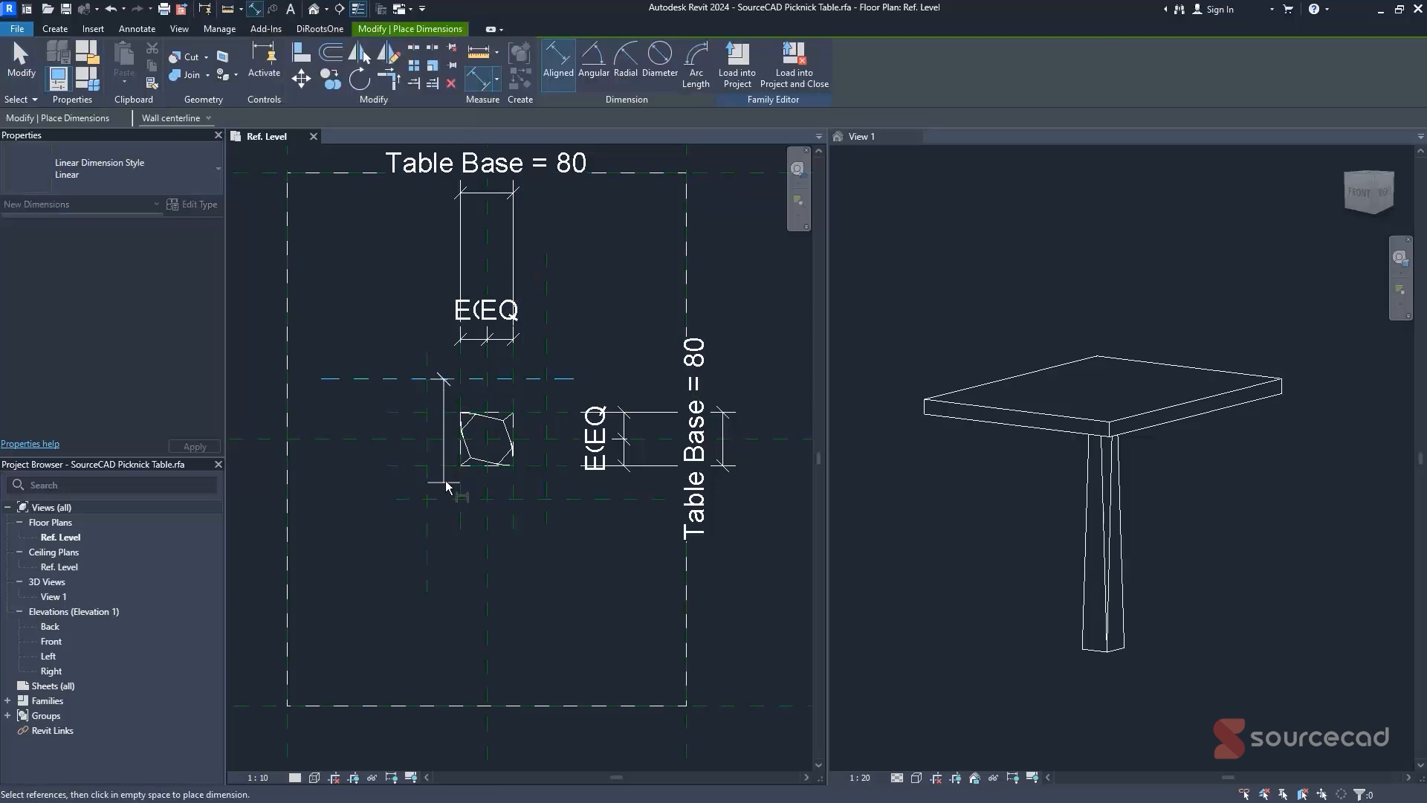
left_click(446, 439)
left_click(443, 499)
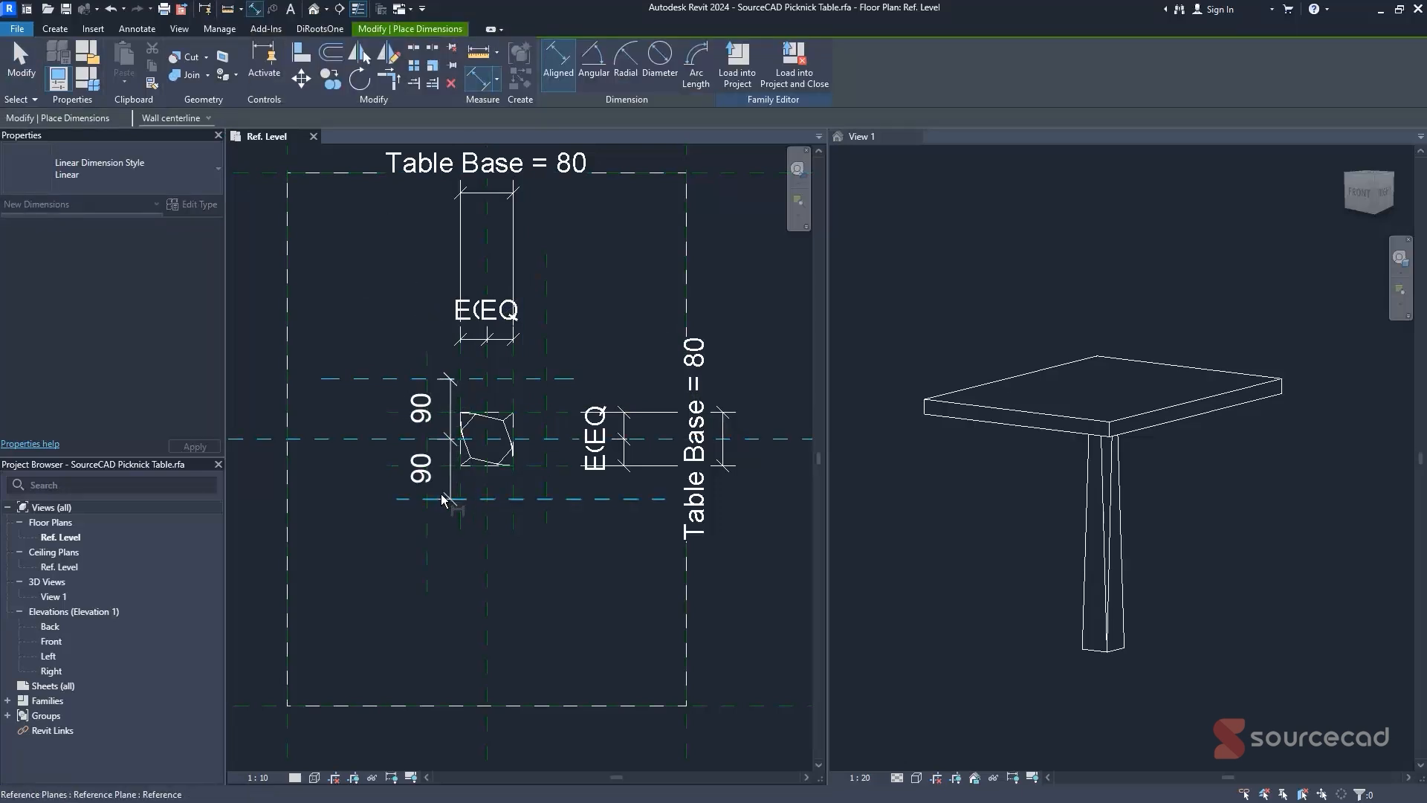
left_click(364, 493)
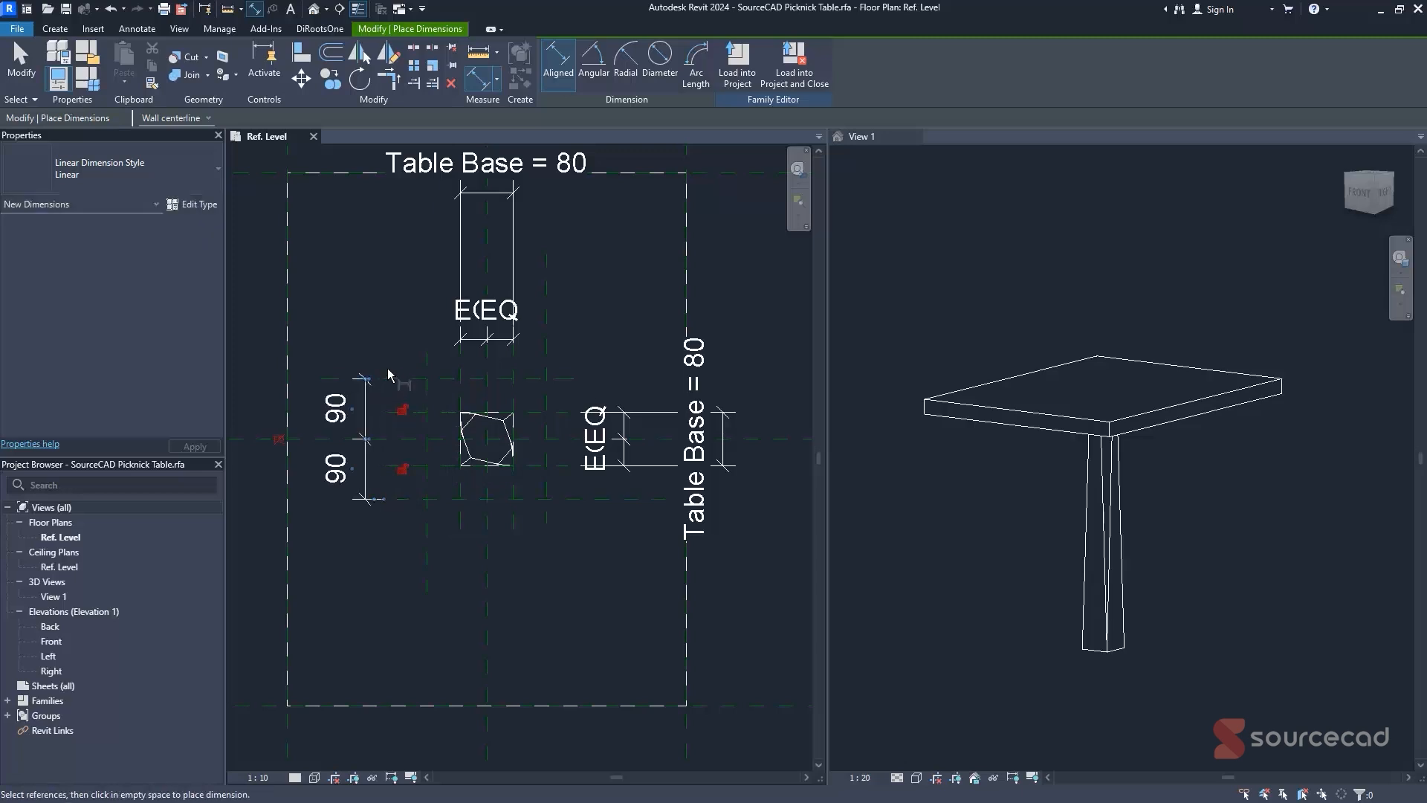
left_click(390, 378)
left_click(455, 499)
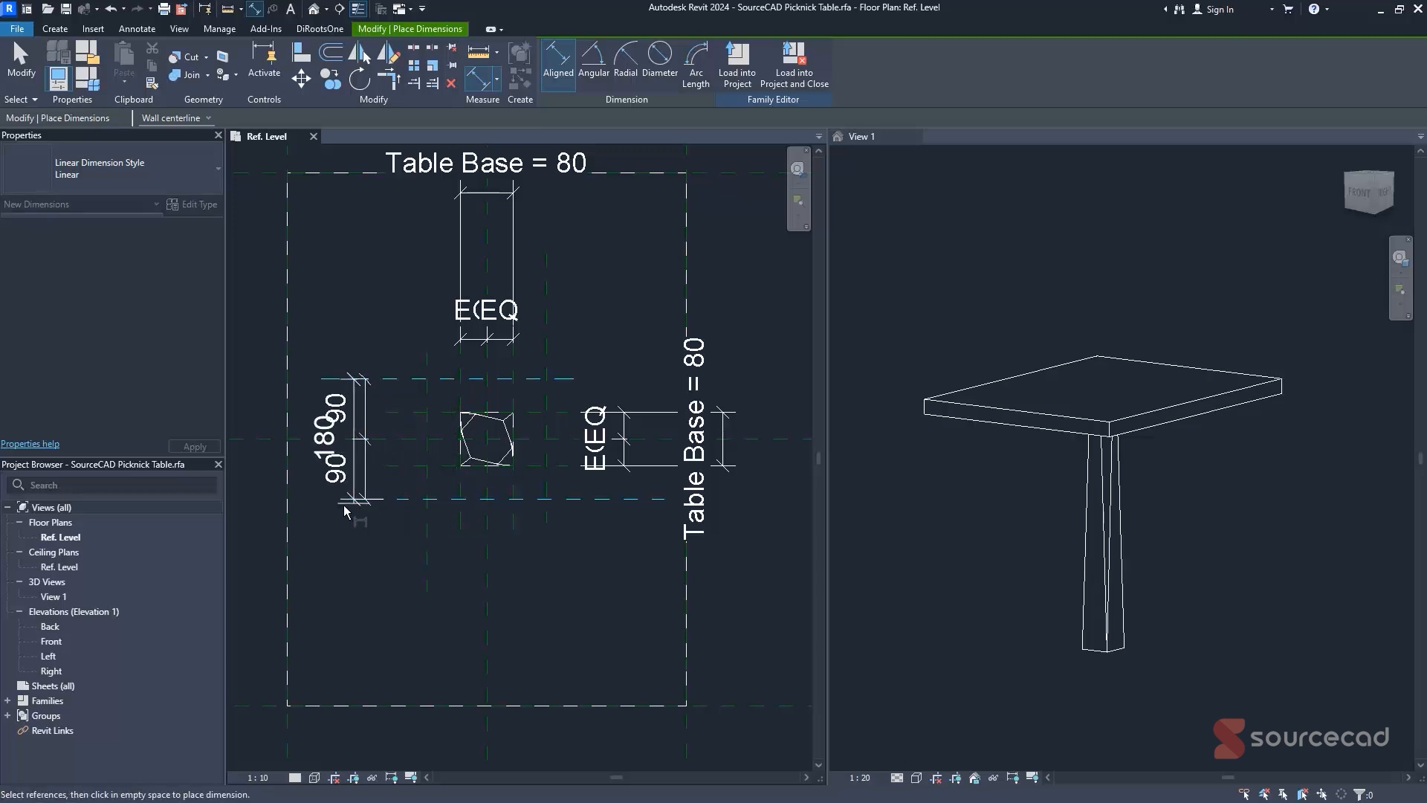
left_click(309, 510)
- Dimension the two outer vertical reference planes below the table base, once through the centre plane and once overall
left_click(429, 539)
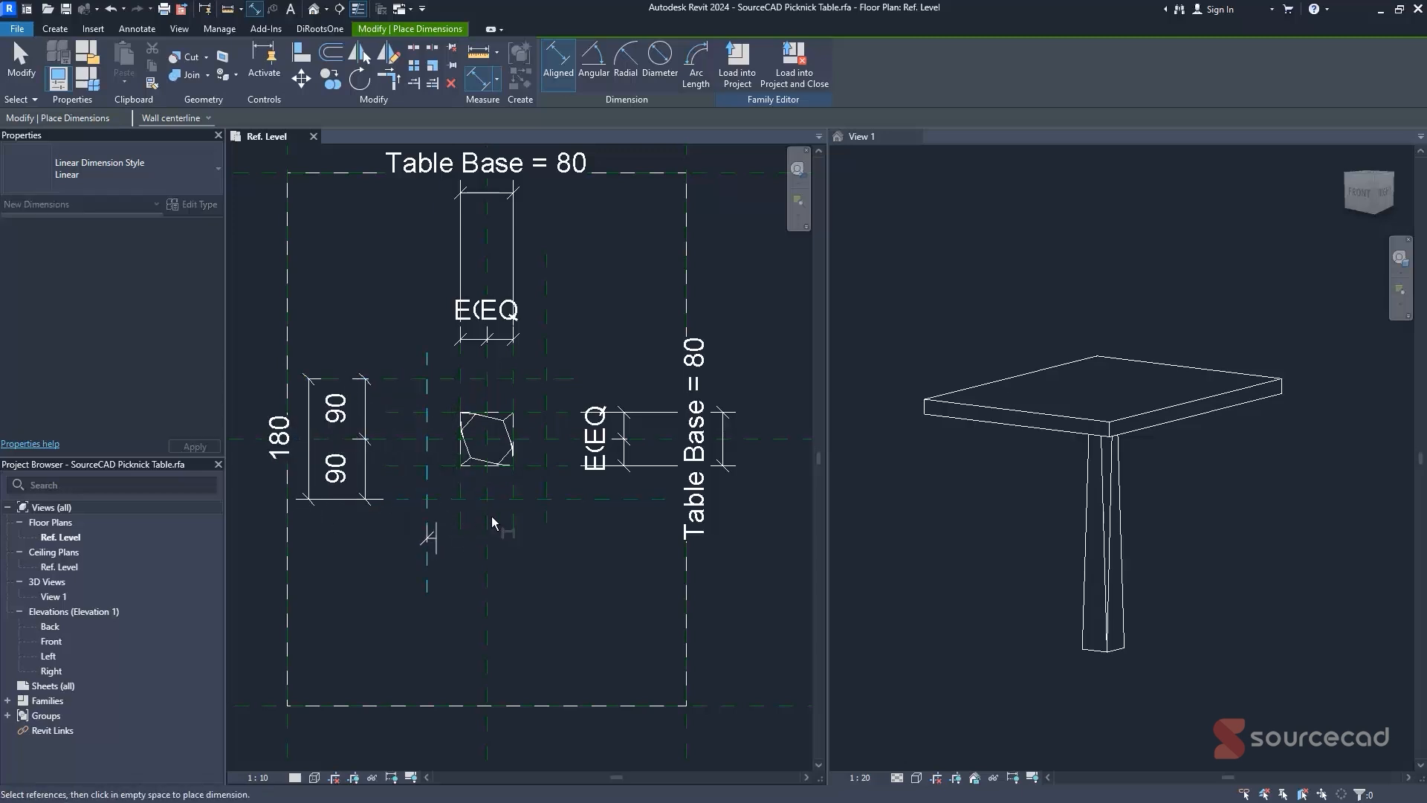
left_click(487, 525)
left_click(547, 527)
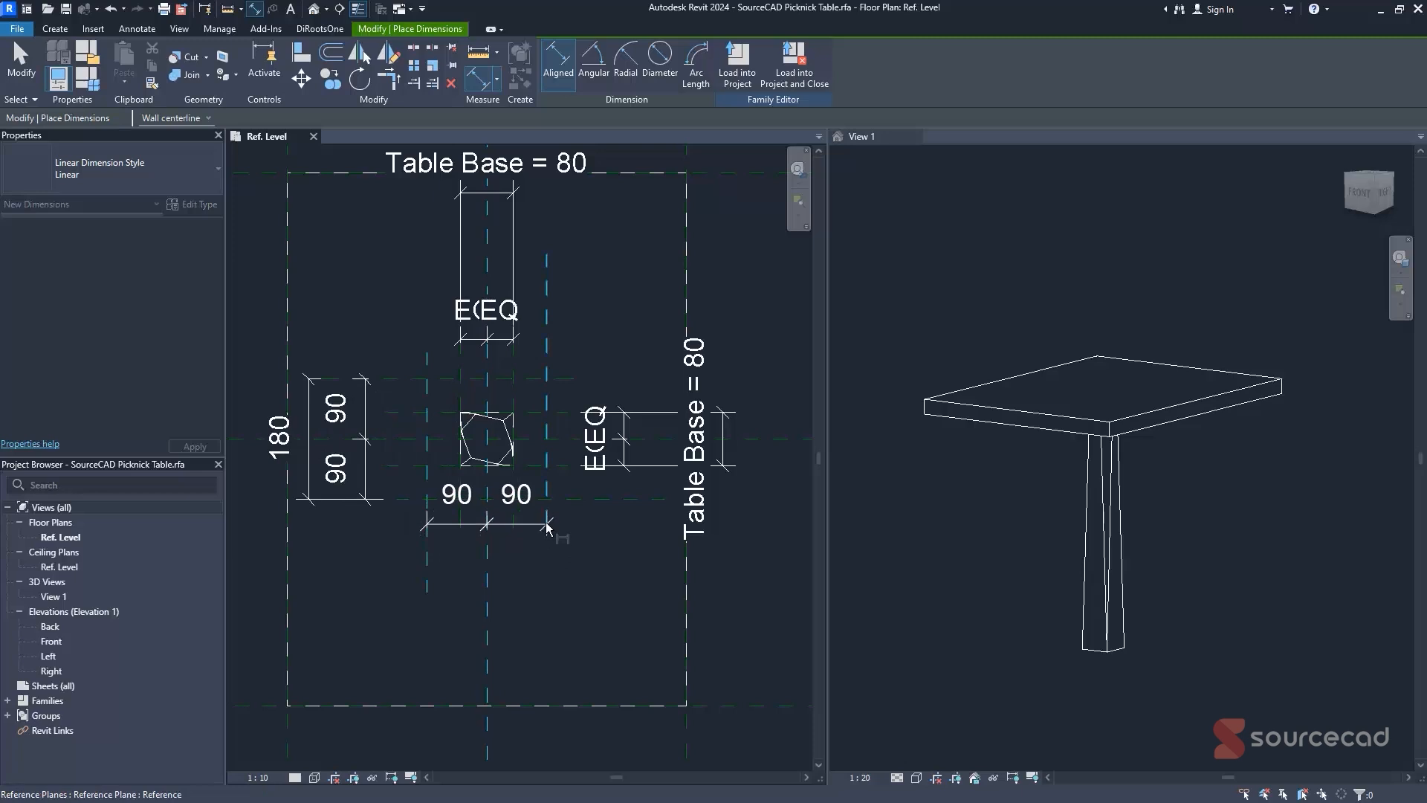
left_click(475, 602)
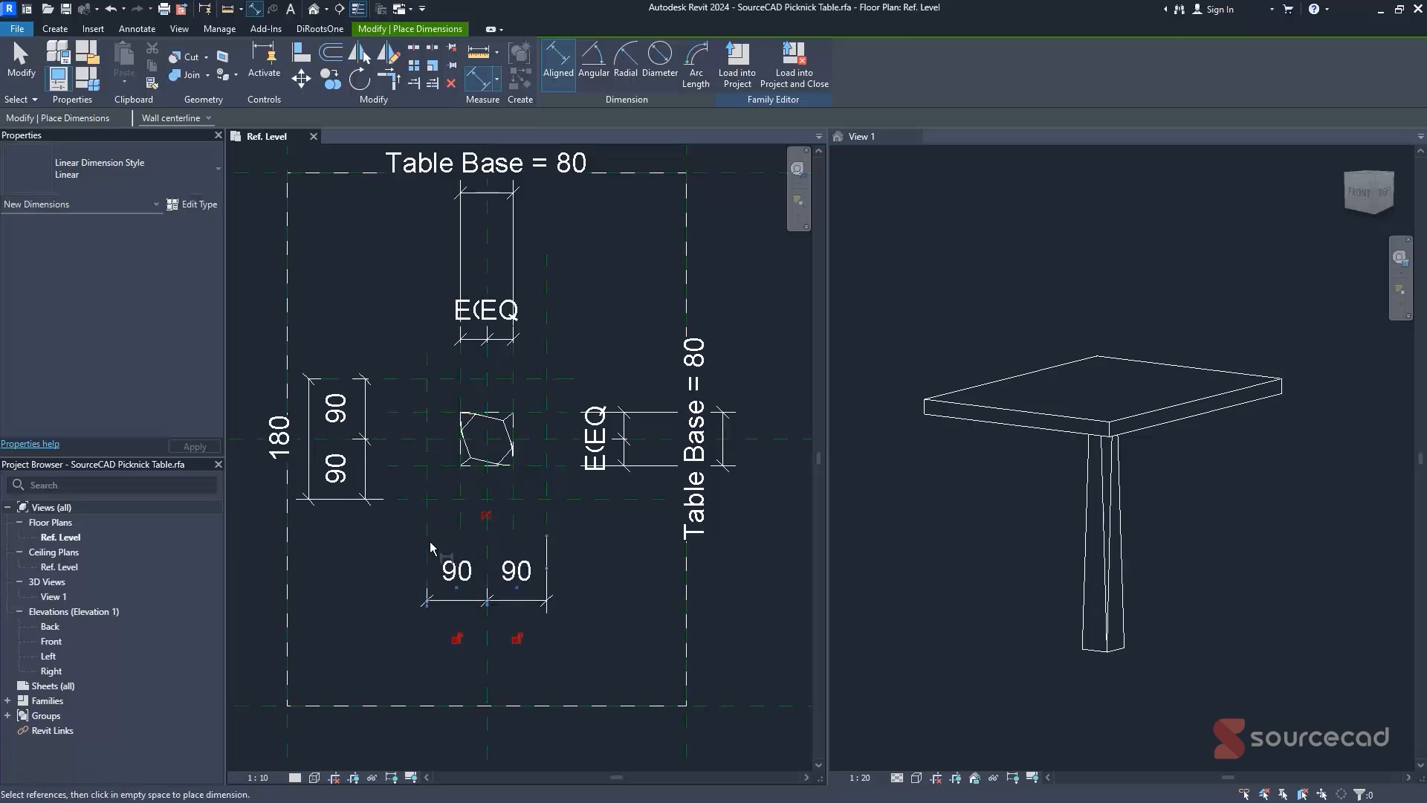
left_click(430, 545)
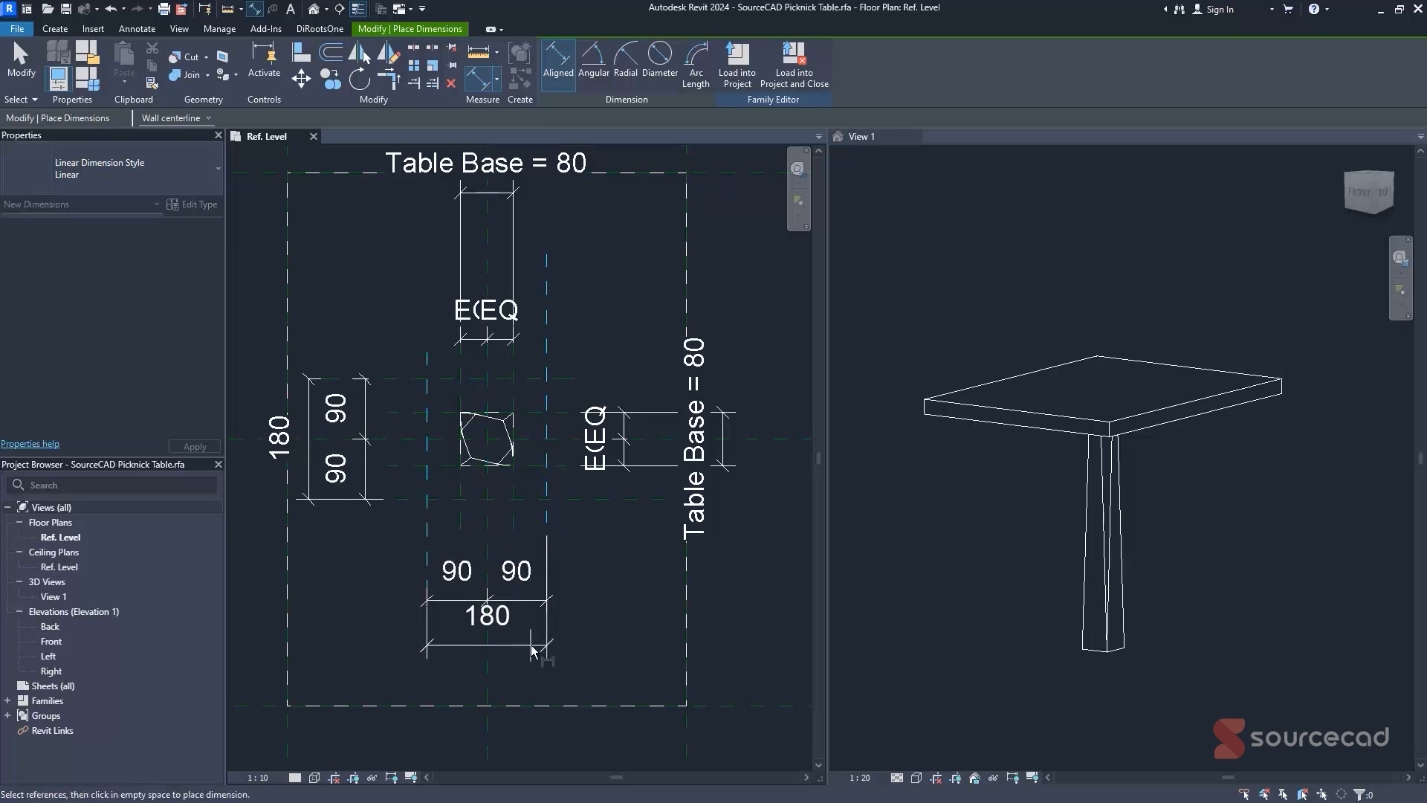
left_click(547, 660)
- Repeat the centred and overall dimensions of the outer horizontal reference planes on the right side of the table base
left_click(583, 501)
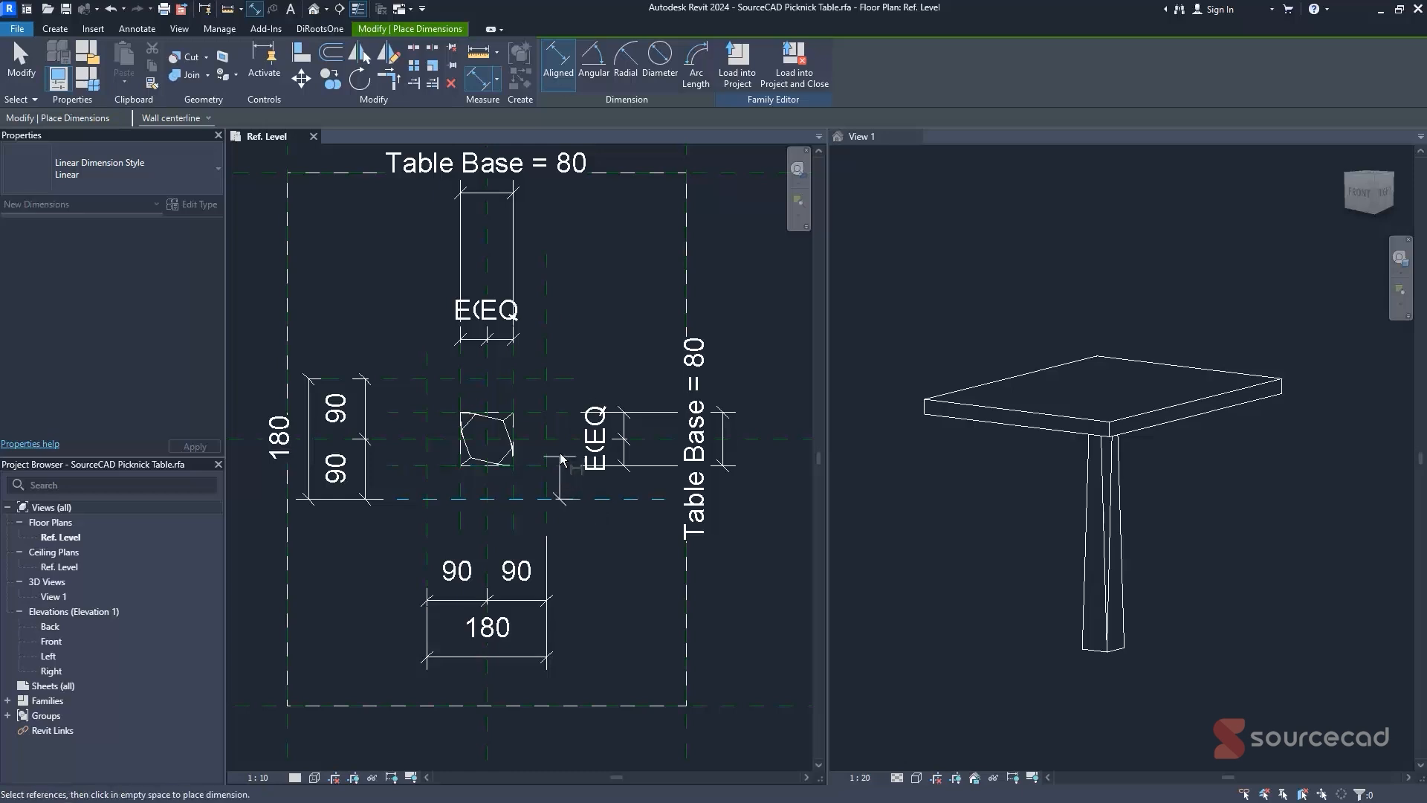
left_click(569, 440)
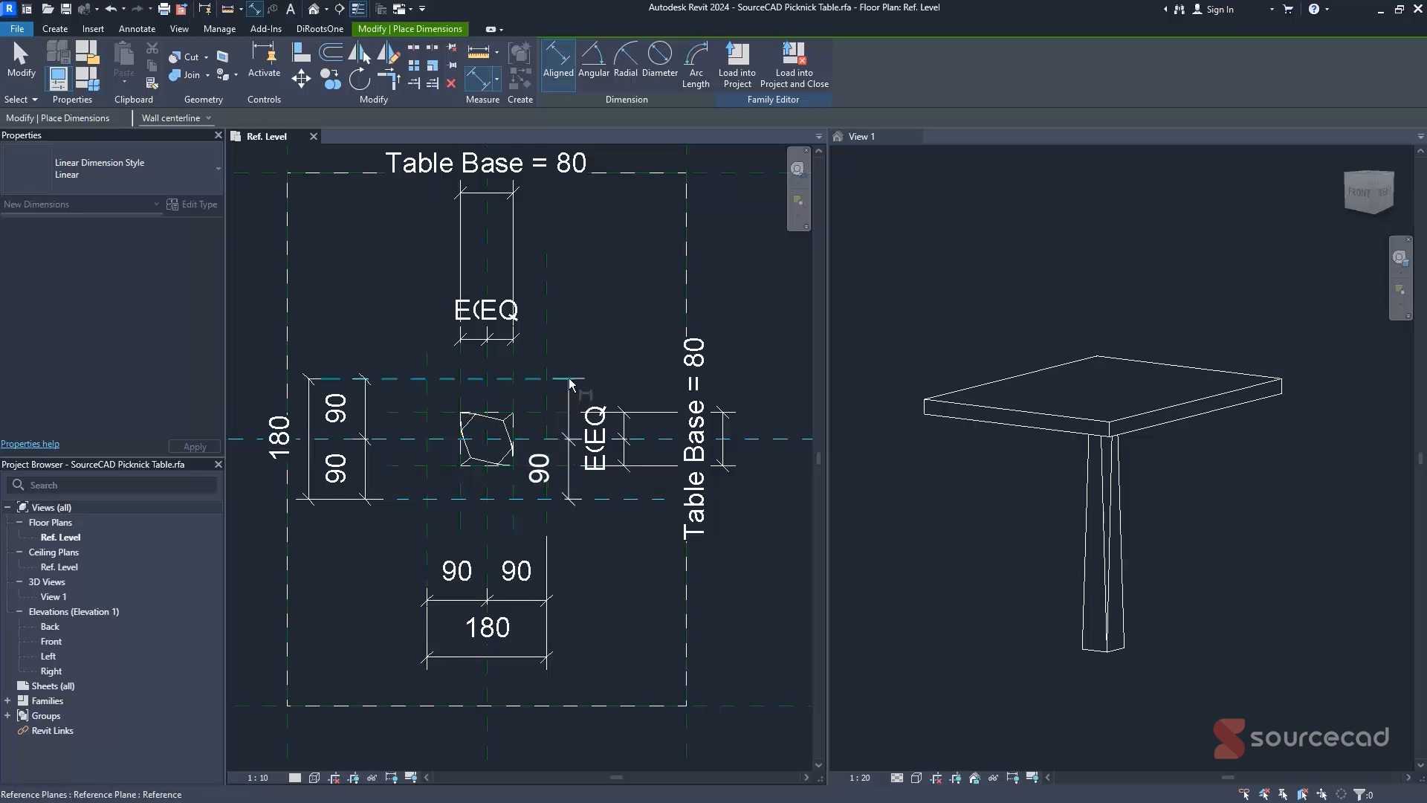
left_click(587, 379)
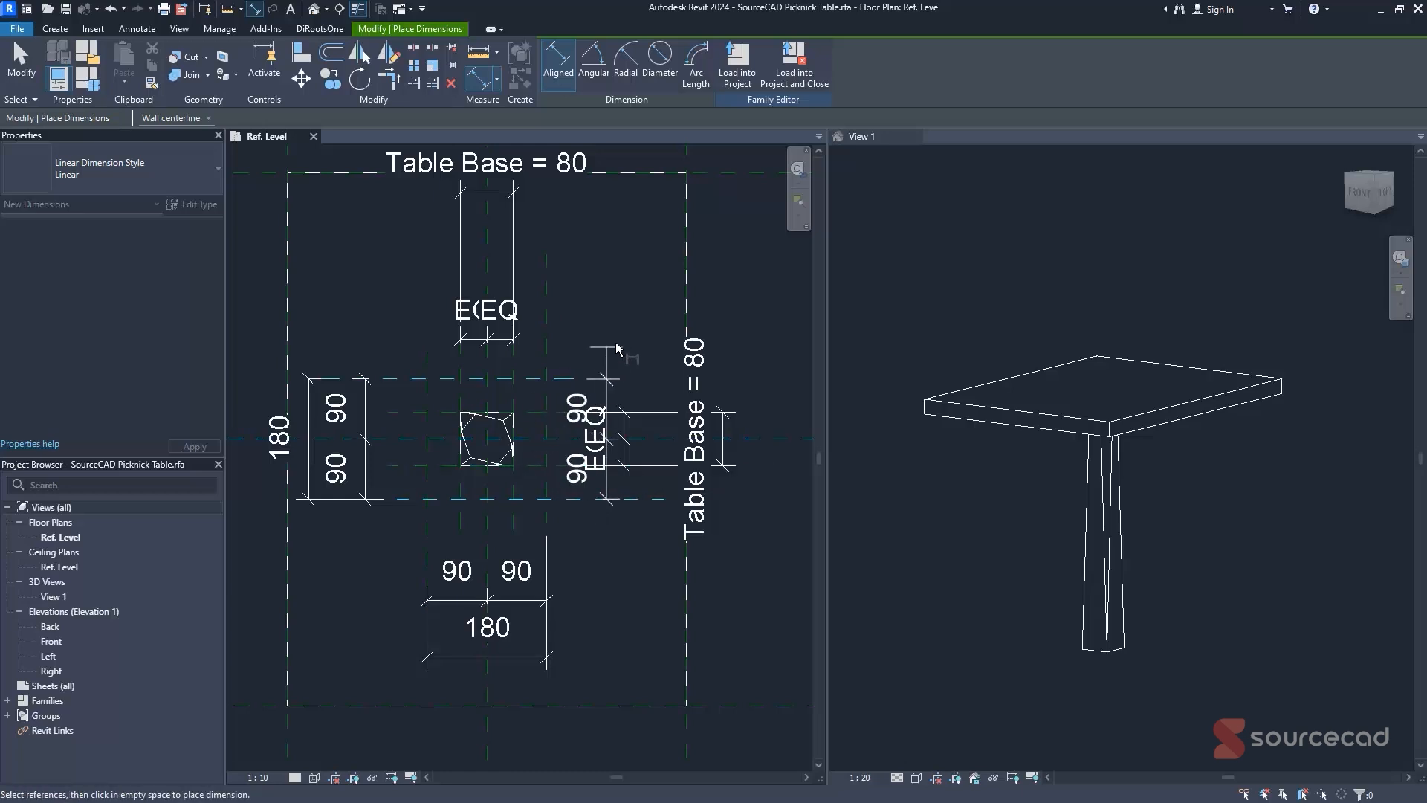
left_click(657, 335)
left_click(584, 499)
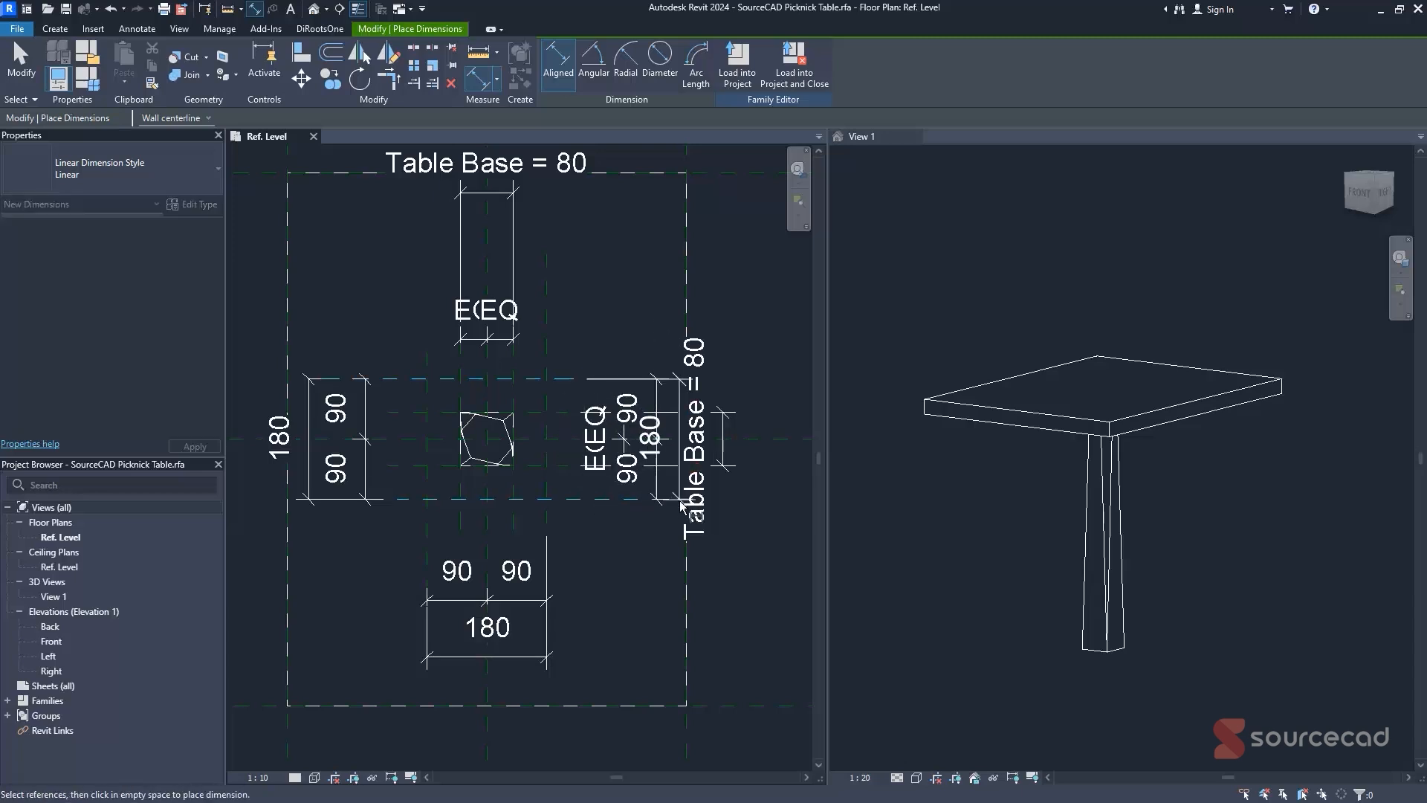
left_click(682, 554)
key("Escape")
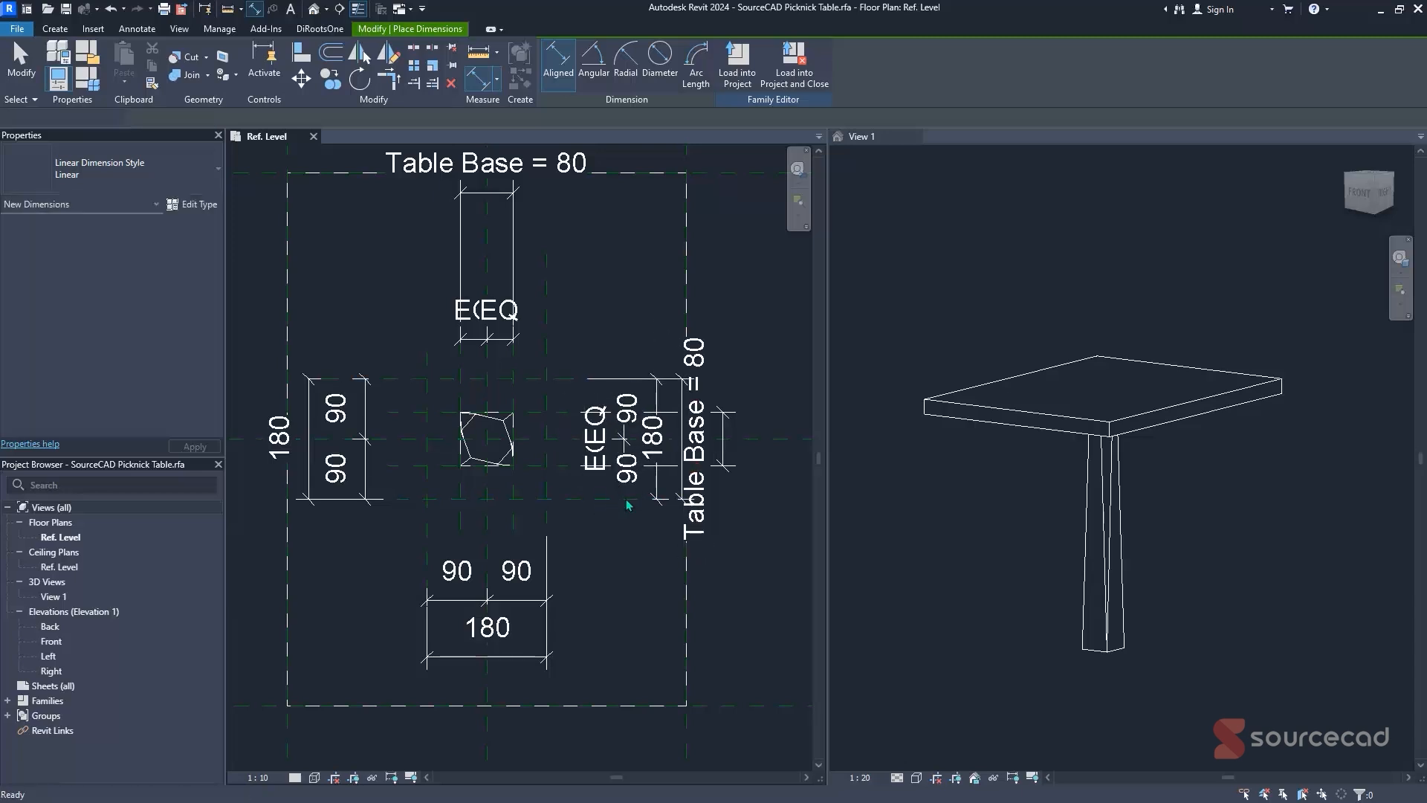
- Apply the equality constraint to the centred dimension strings of the outer horizontal planes on both sides of the base
left_click(638, 491)
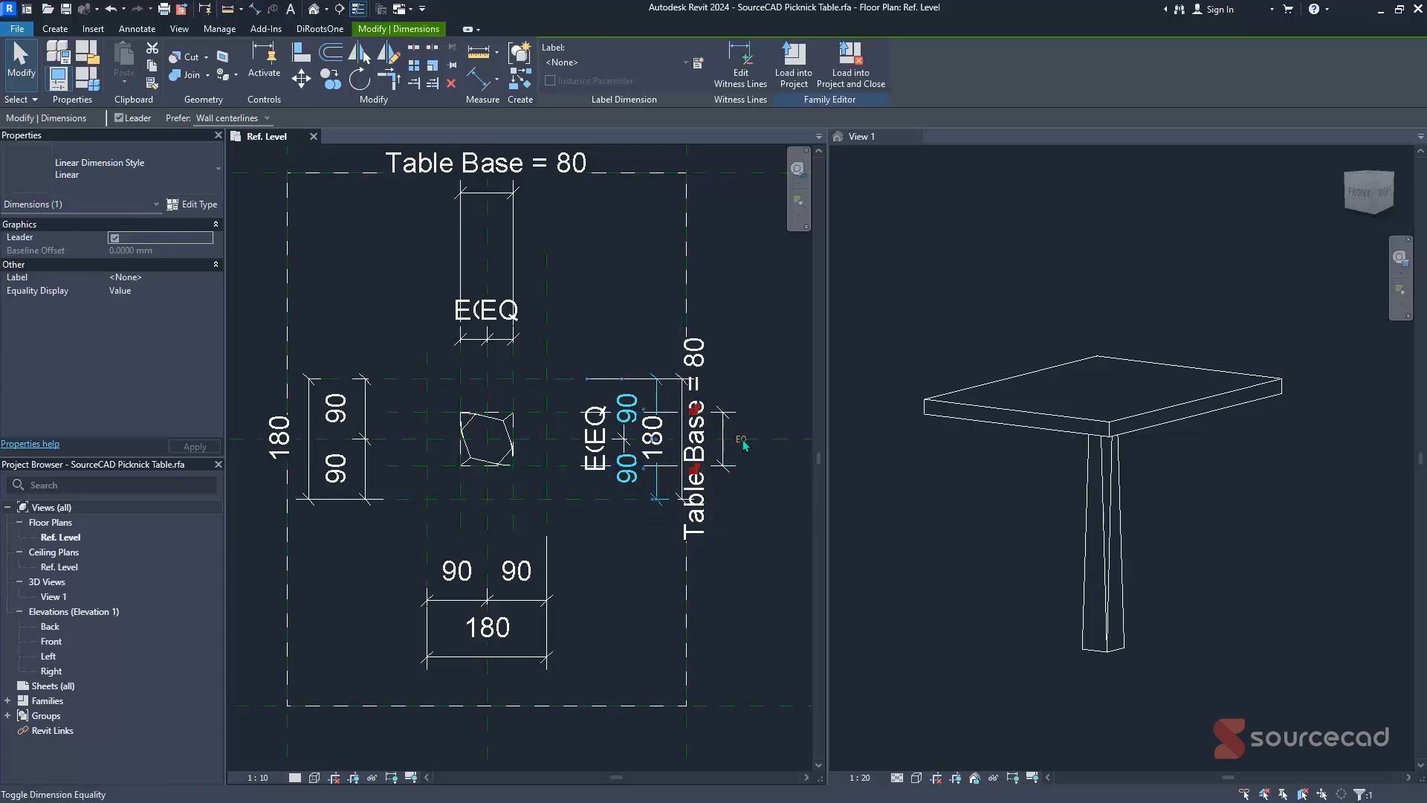
left_click(673, 413)
left_click(337, 450)
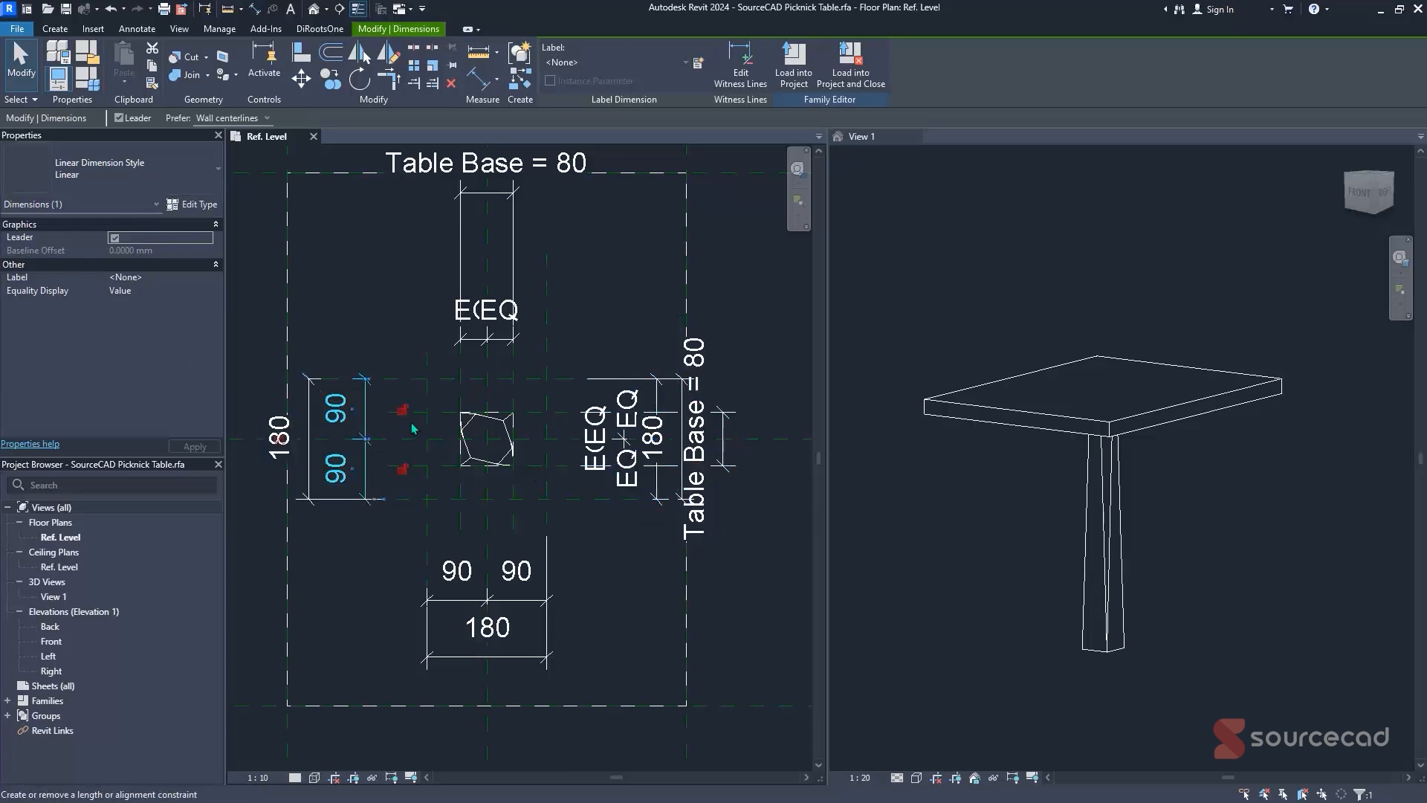
left_click(281, 443)
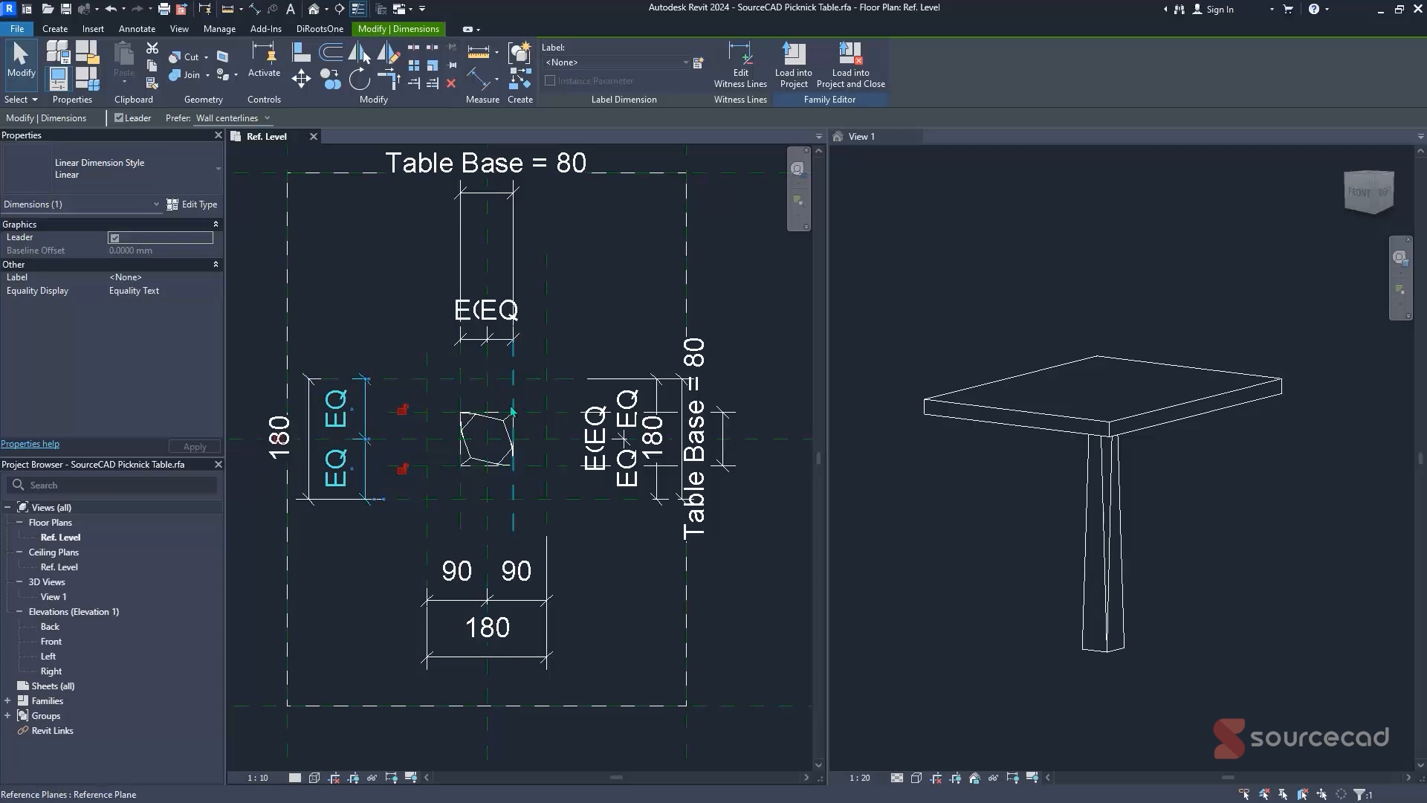
- Delete the base's inner equality dimension and the outer planes' overall dimension on the right side of the table base
left_click(617, 450)
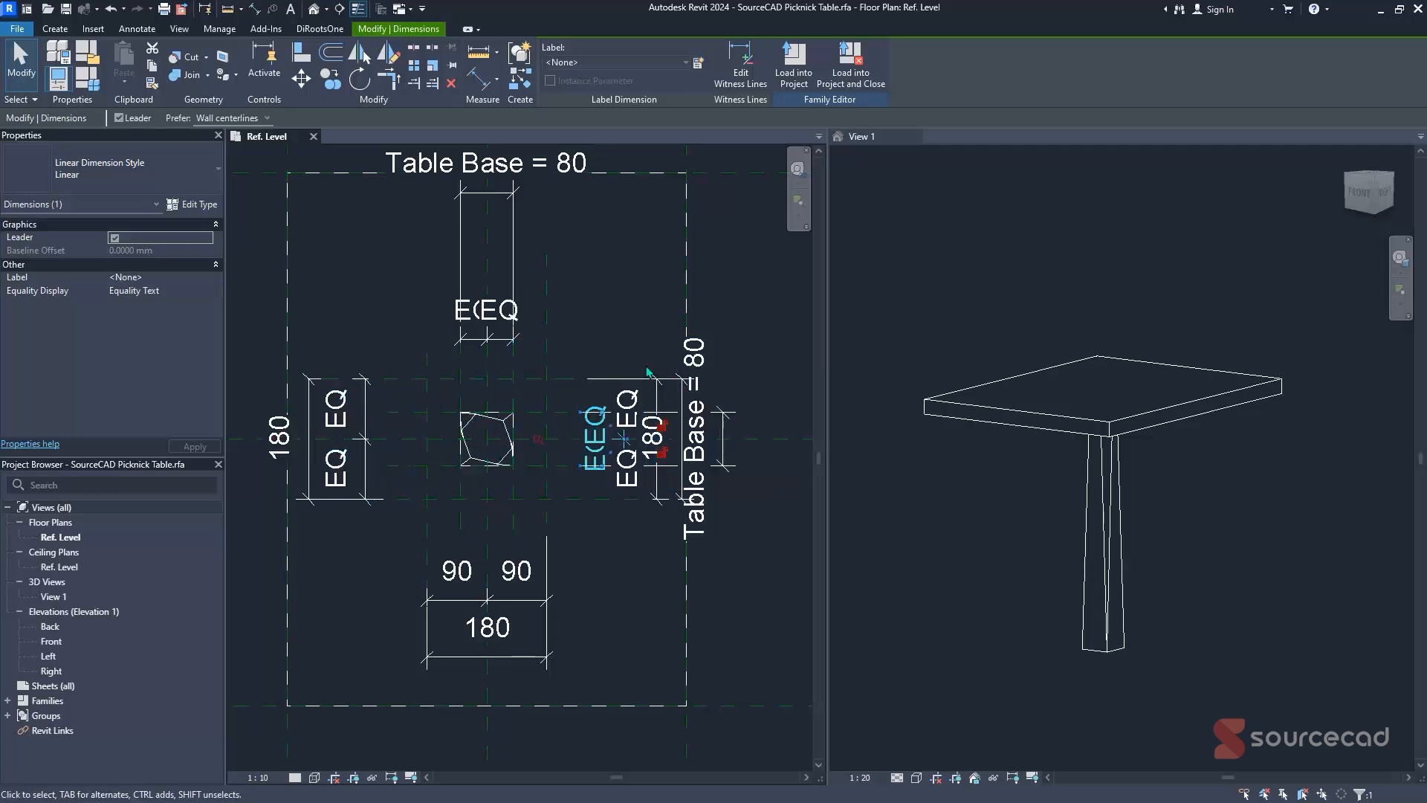
key("Delete")
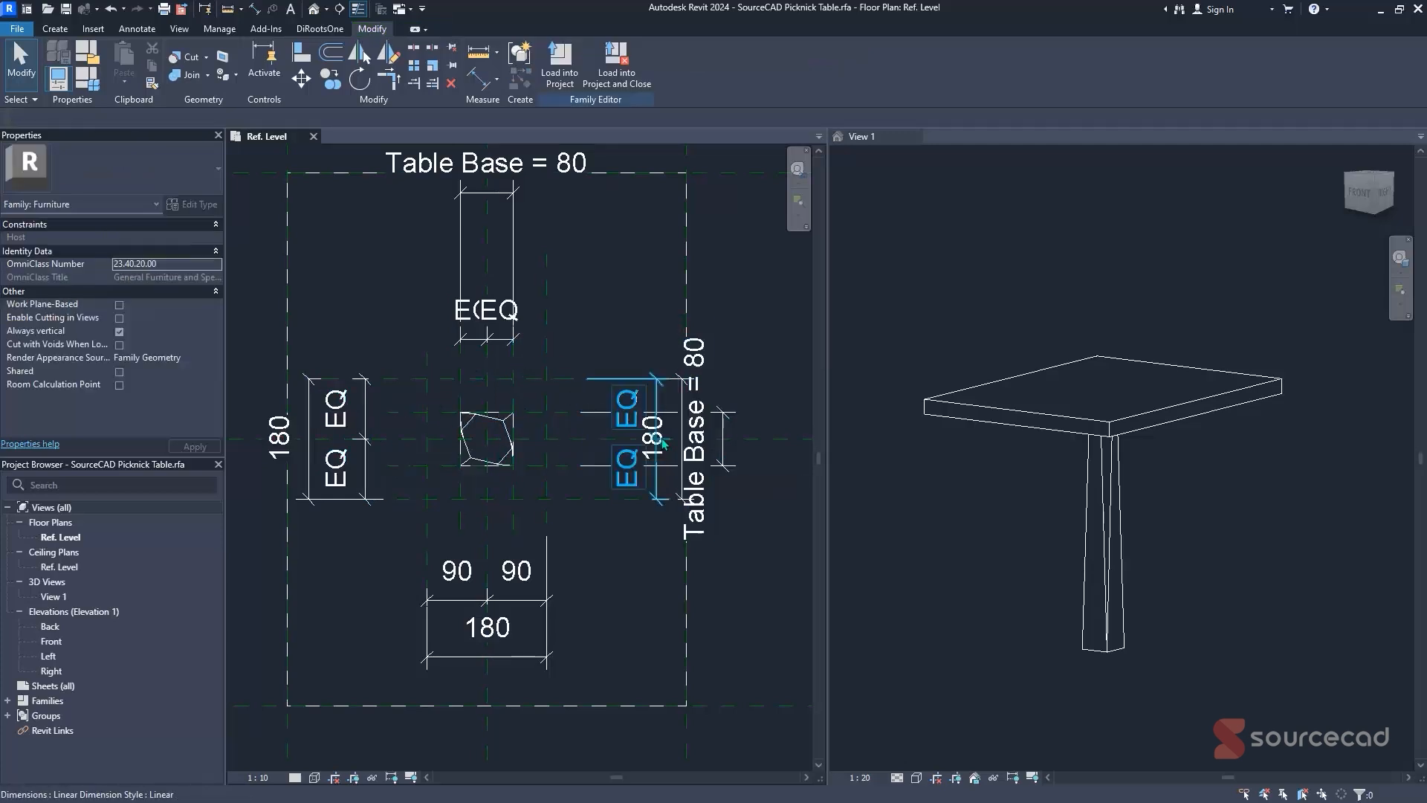
left_click(661, 495)
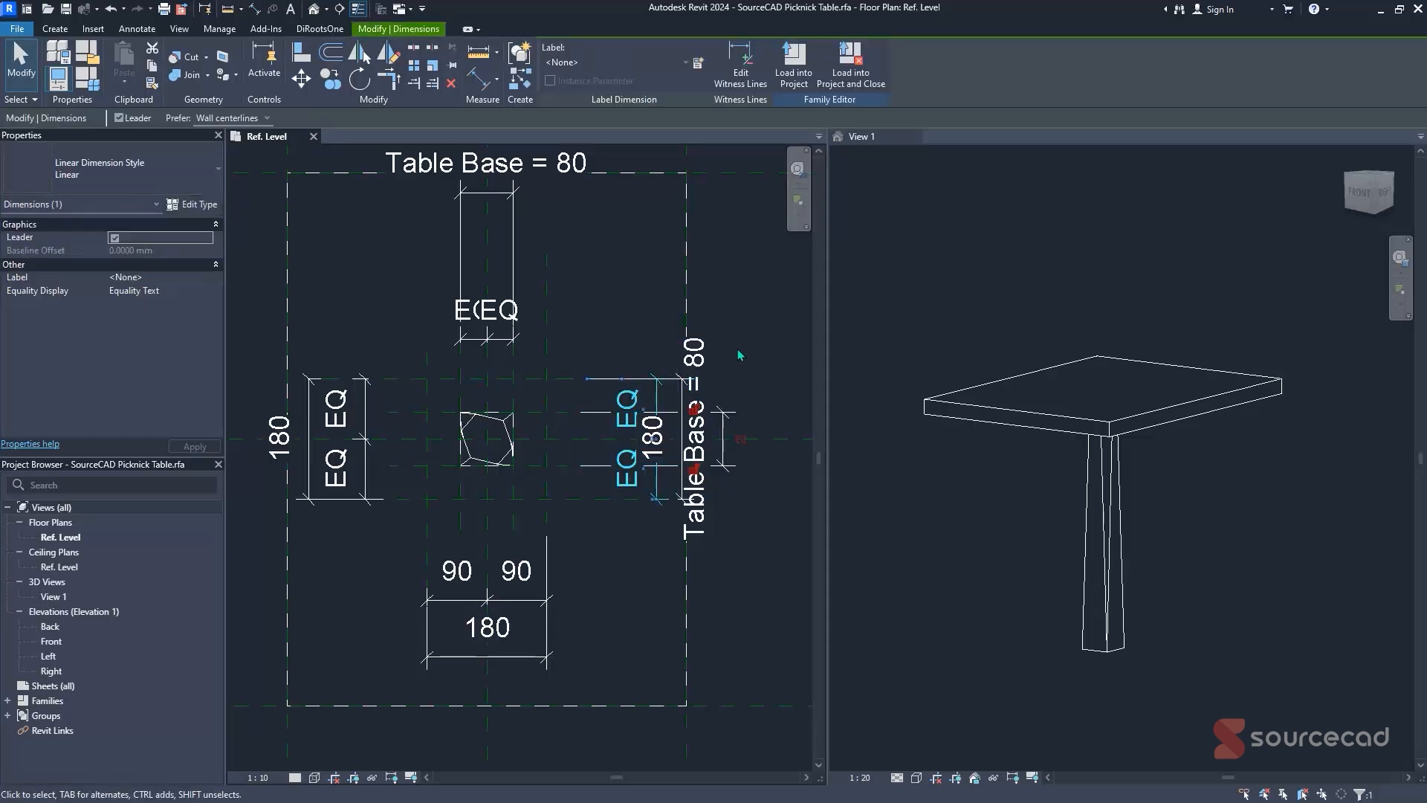
scroll(739, 355, "up", 2)
left_click(602, 328)
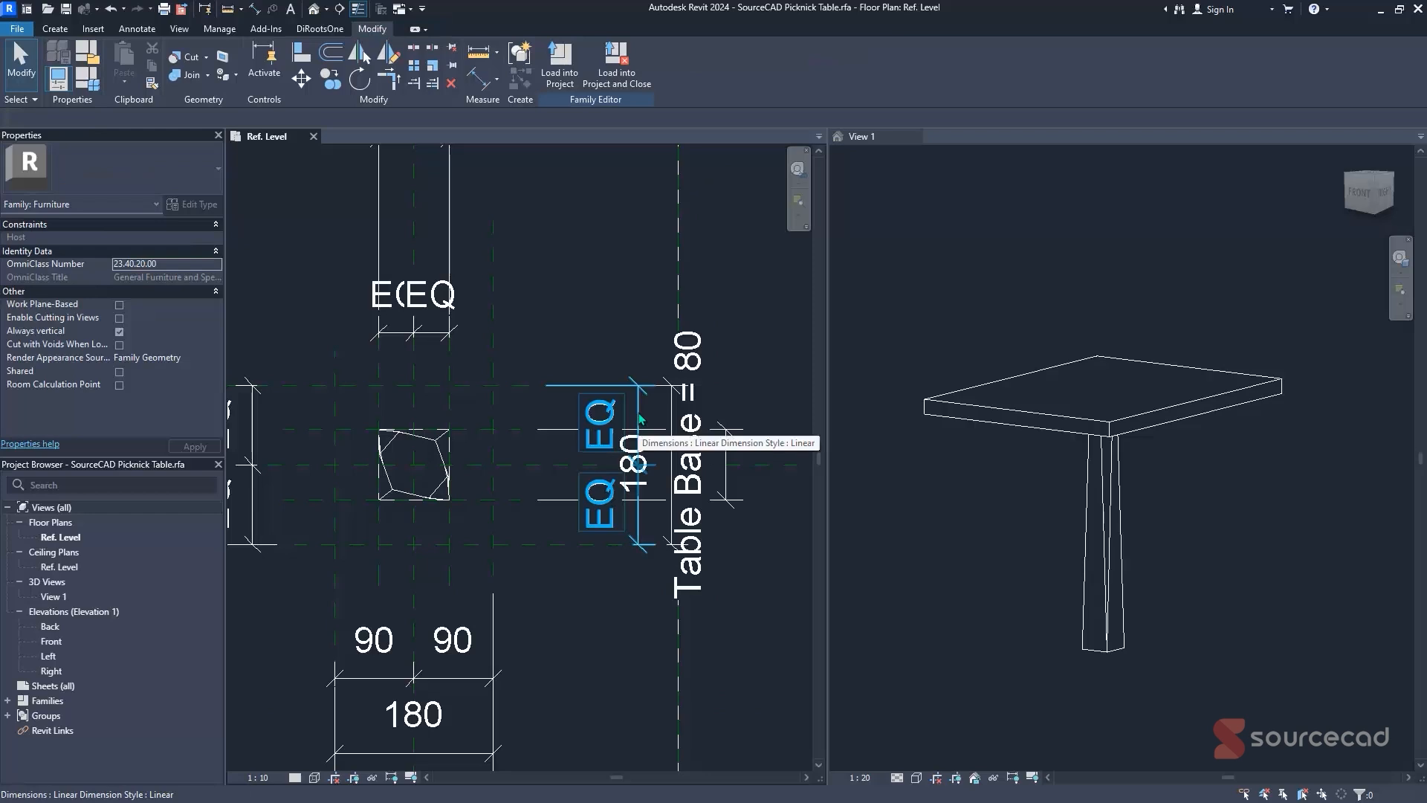
key("Tab")
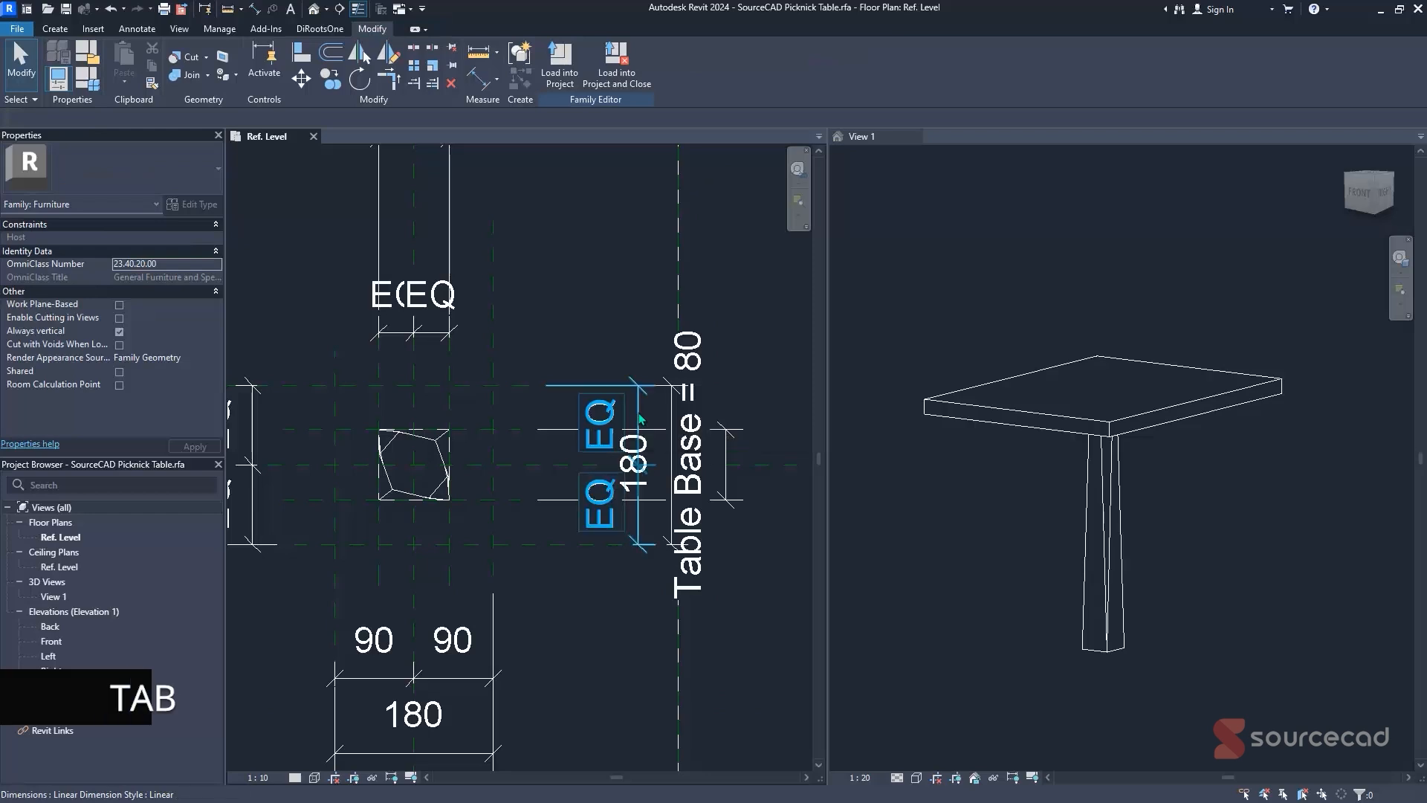
left_click(641, 420)
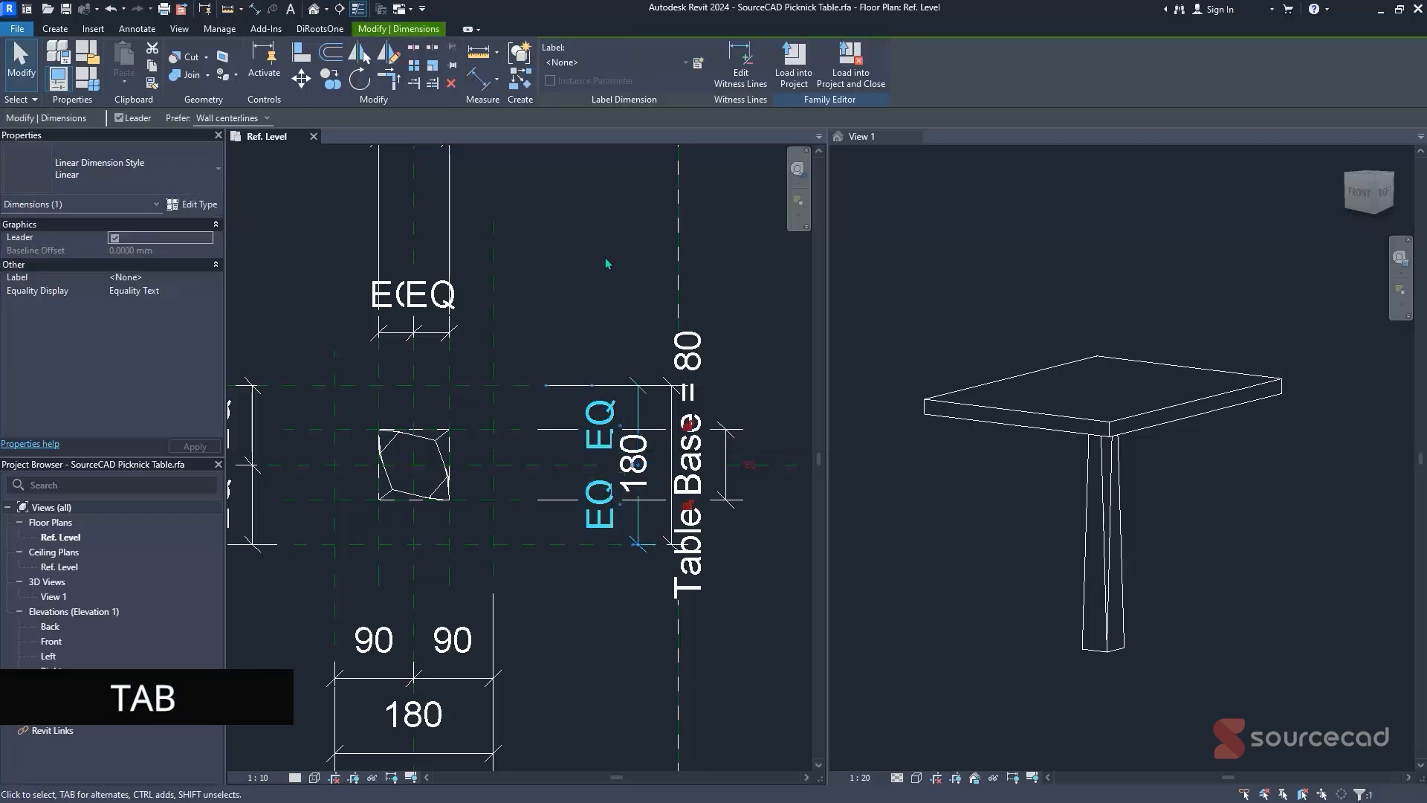
left_click(647, 312)
scroll(643, 380, "up", 3)
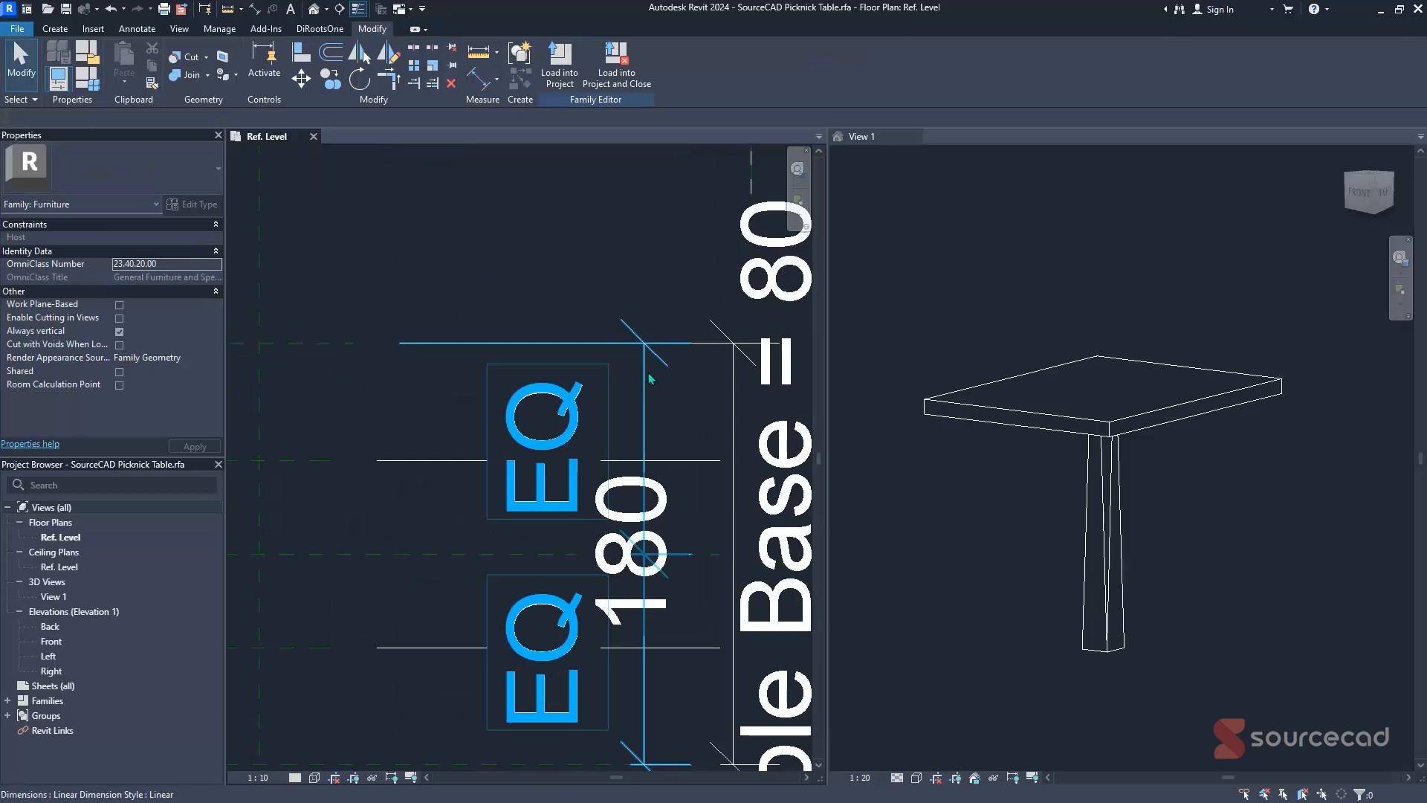
scroll(649, 379, "down", 2)
left_click(647, 380)
scroll(616, 406, "down", 2)
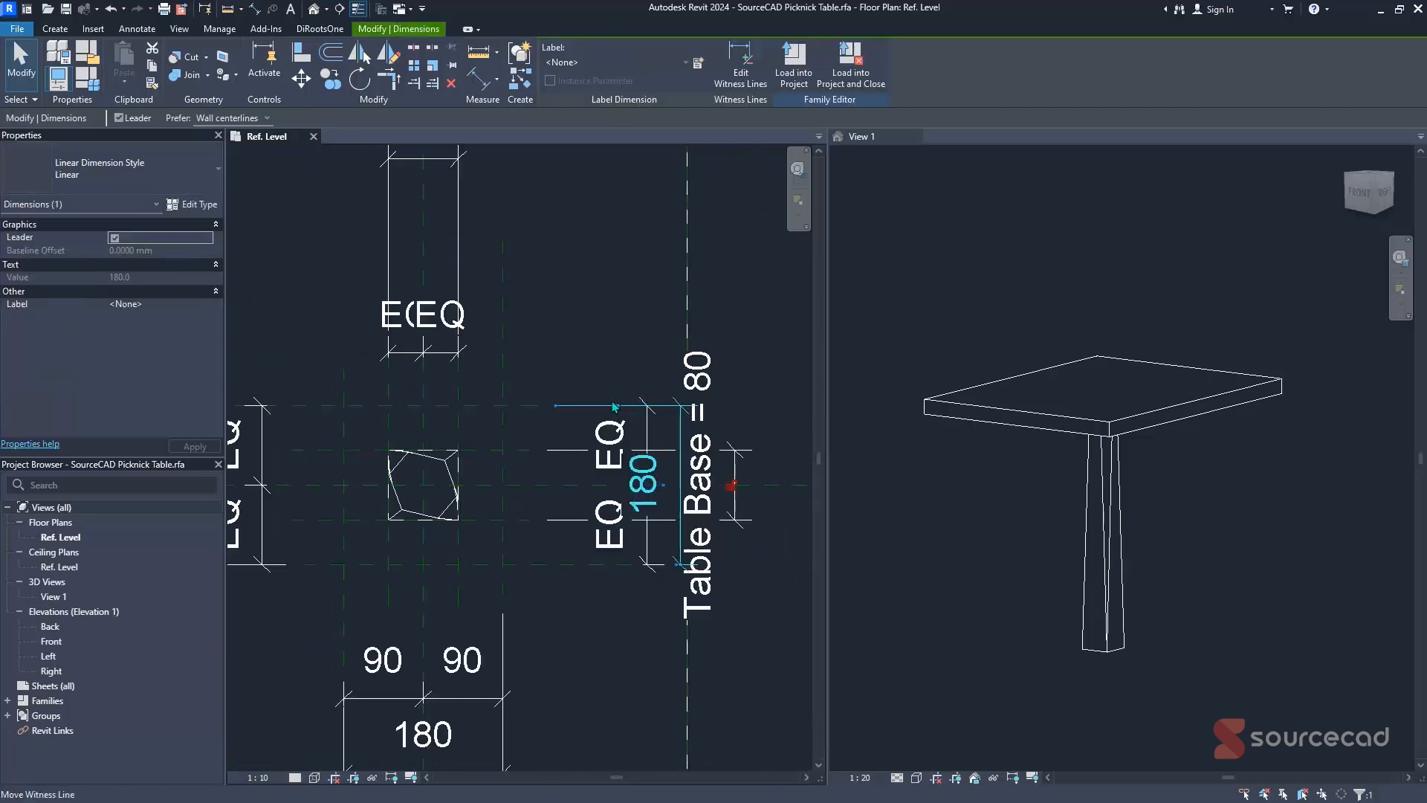
left_click(623, 394)
scroll(629, 384, "down", 3)
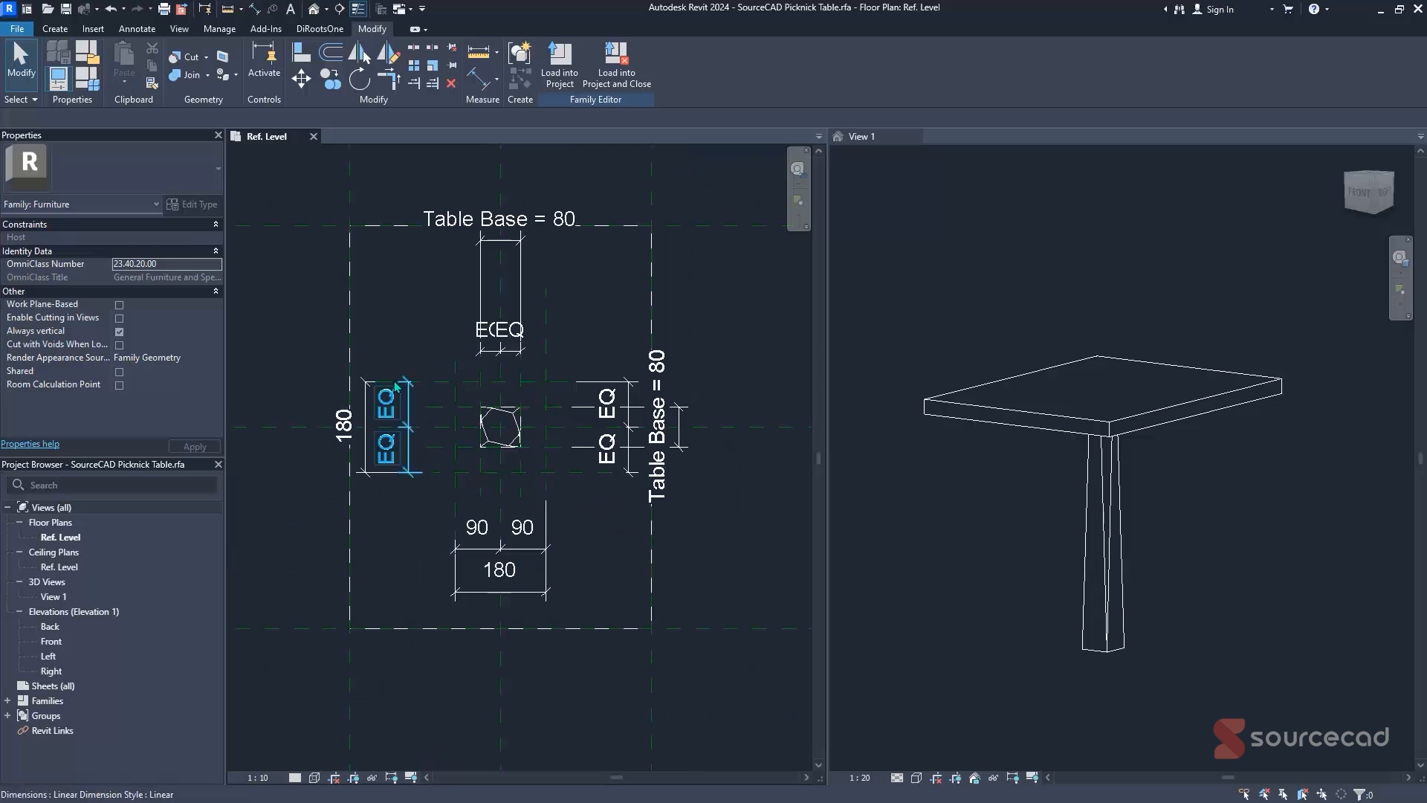
- Apply the equality constraint to the centred dimension of the outer vertical planes below the table base
left_click(491, 356)
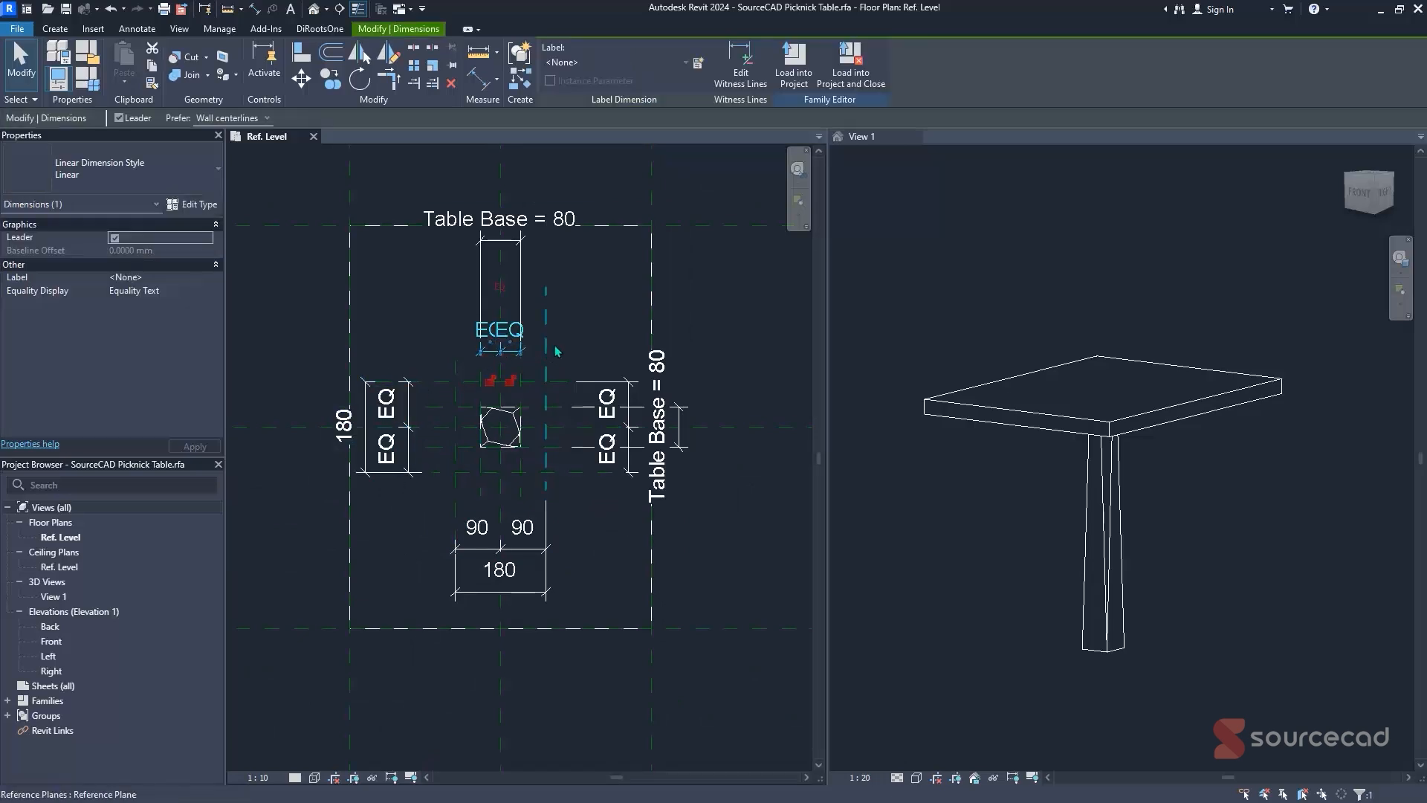
left_click(604, 328)
middle_click_drag(409, 452, 462, 401)
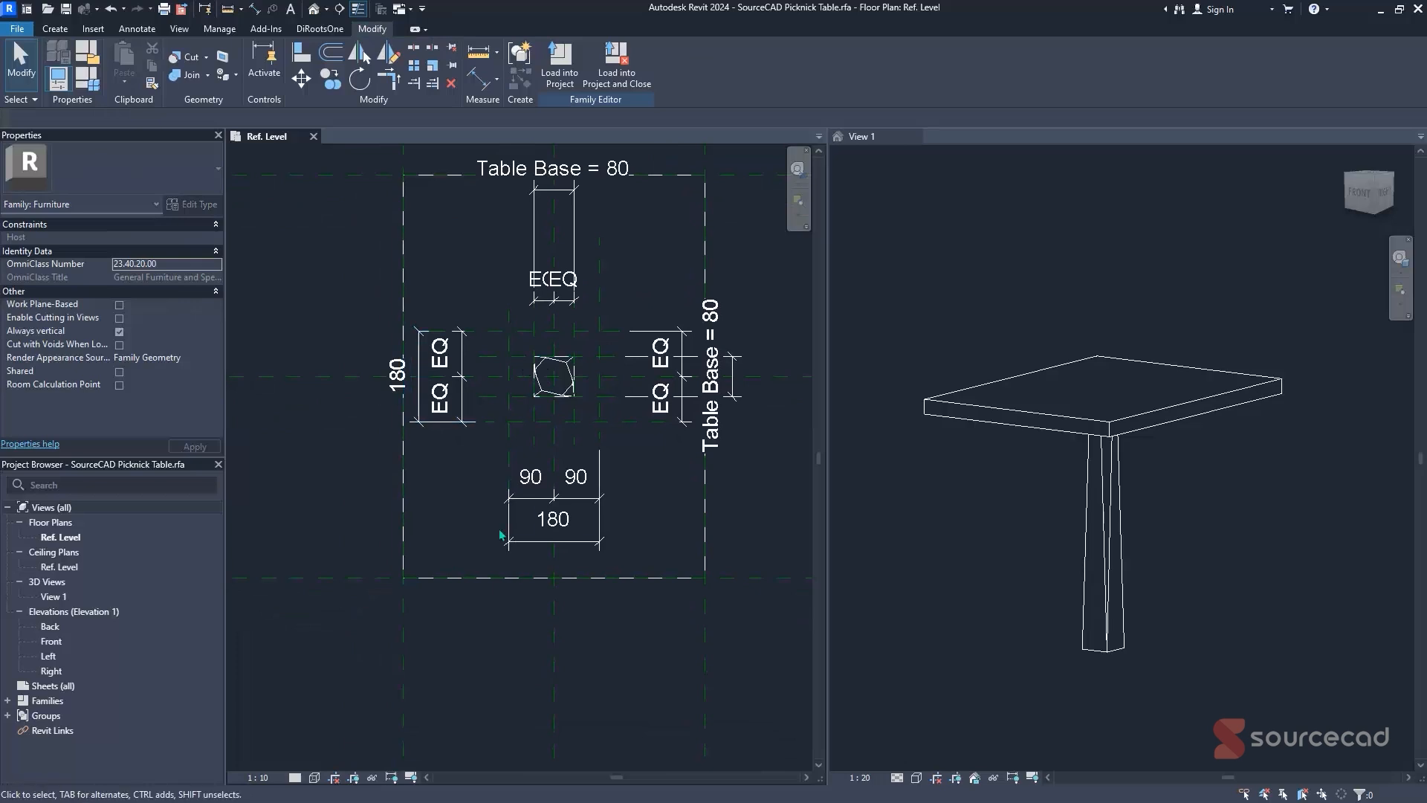
left_click(561, 494)
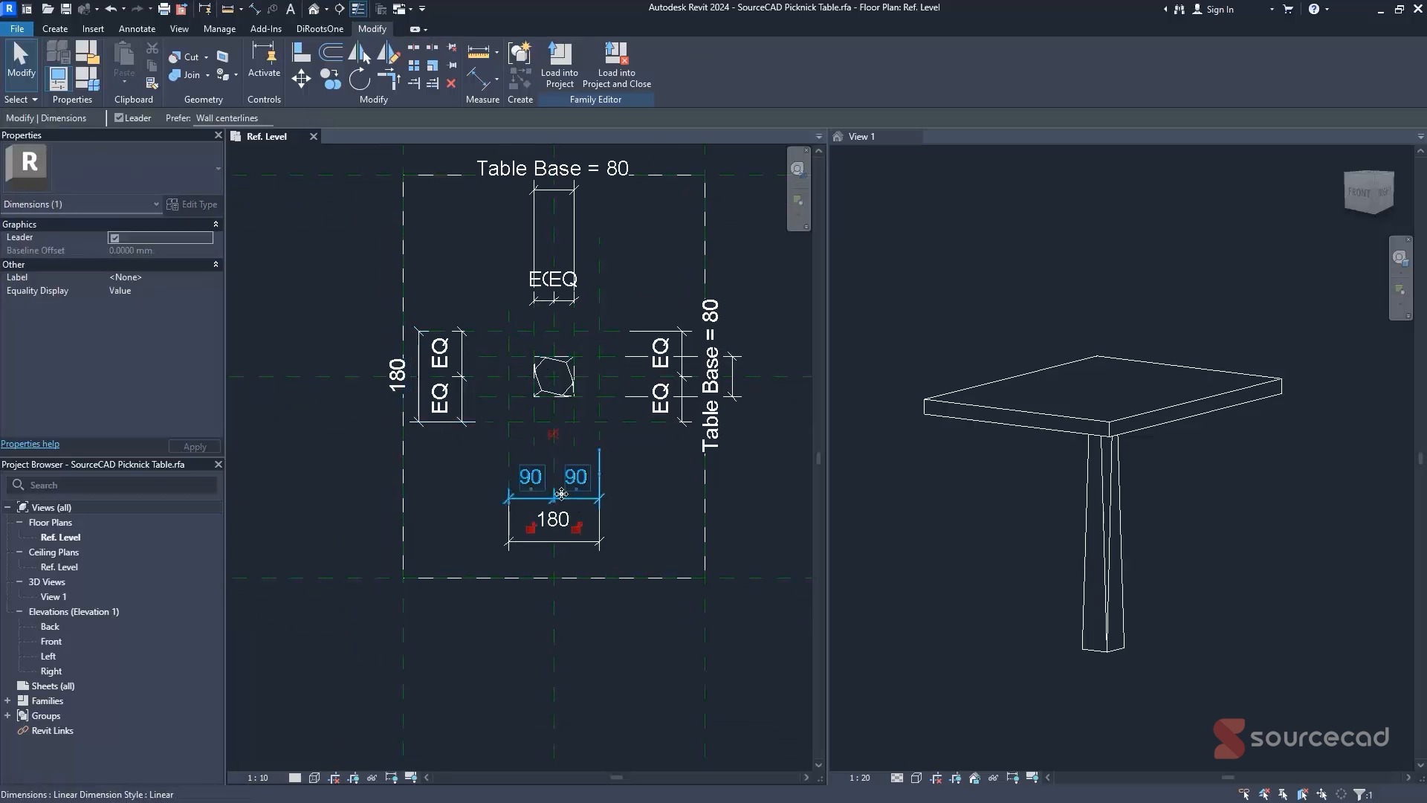
left_click(552, 434)
key("Escape")
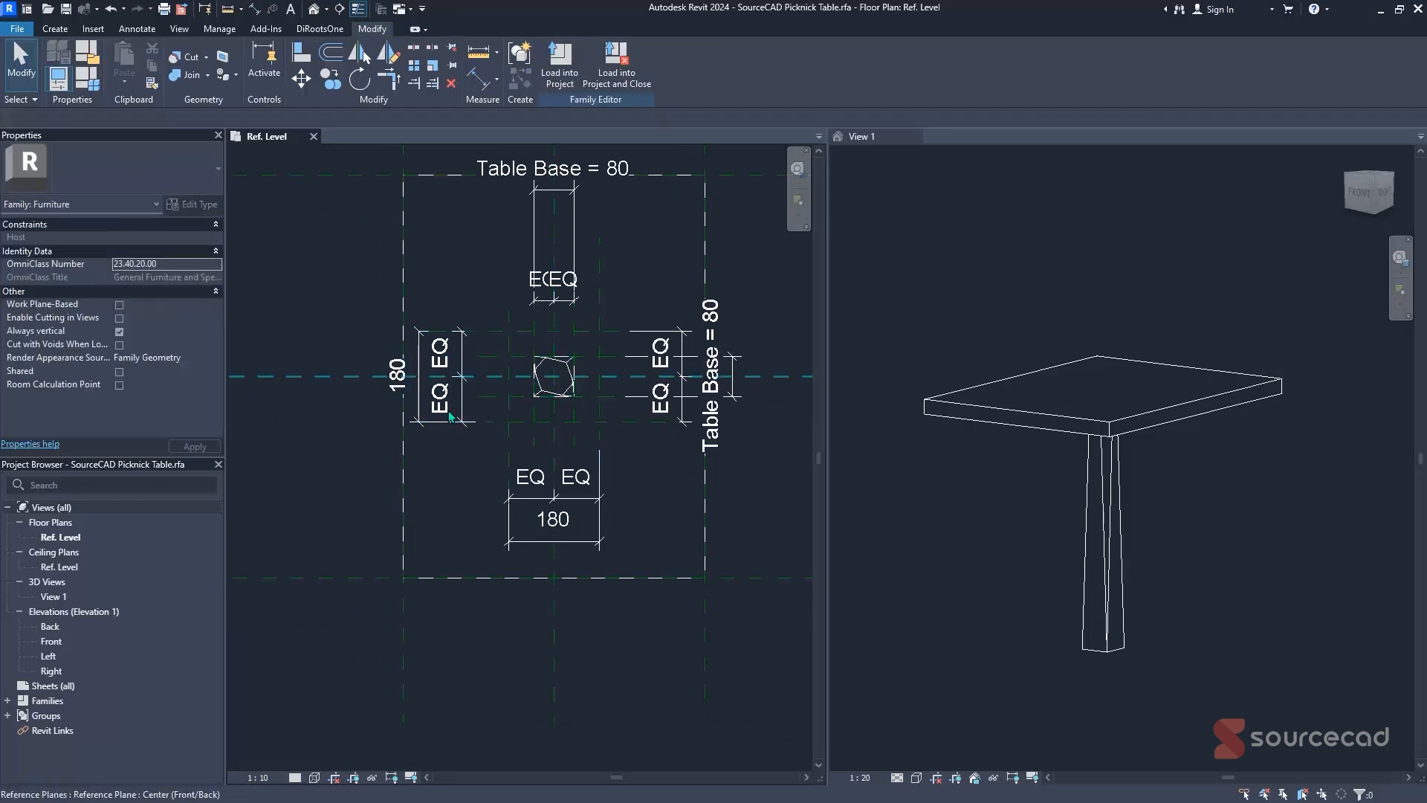
- Label both overall 180 dimensions of the outer reference planes with a new type family parameter named "Table base"
left_click(449, 416)
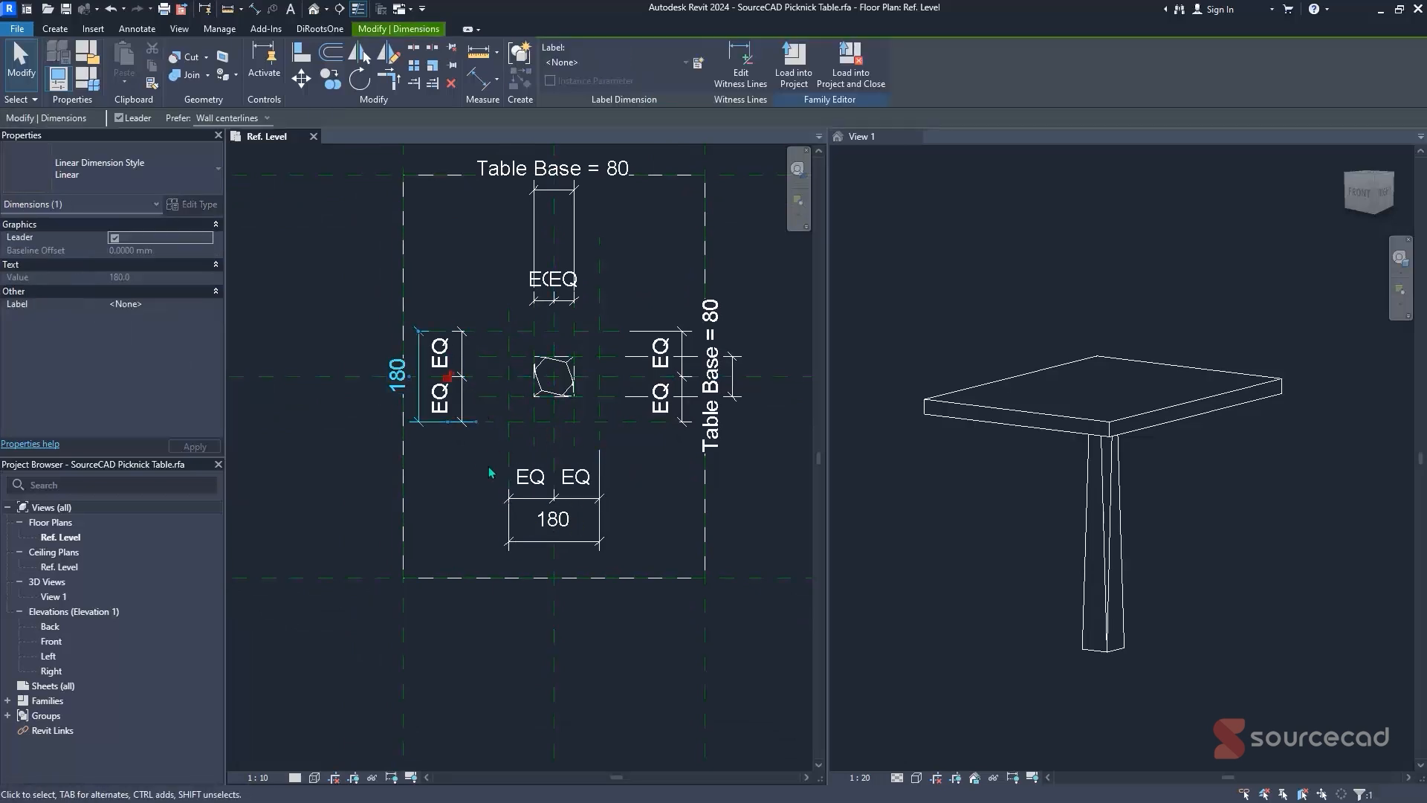
left_click(586, 550, "ctrl")
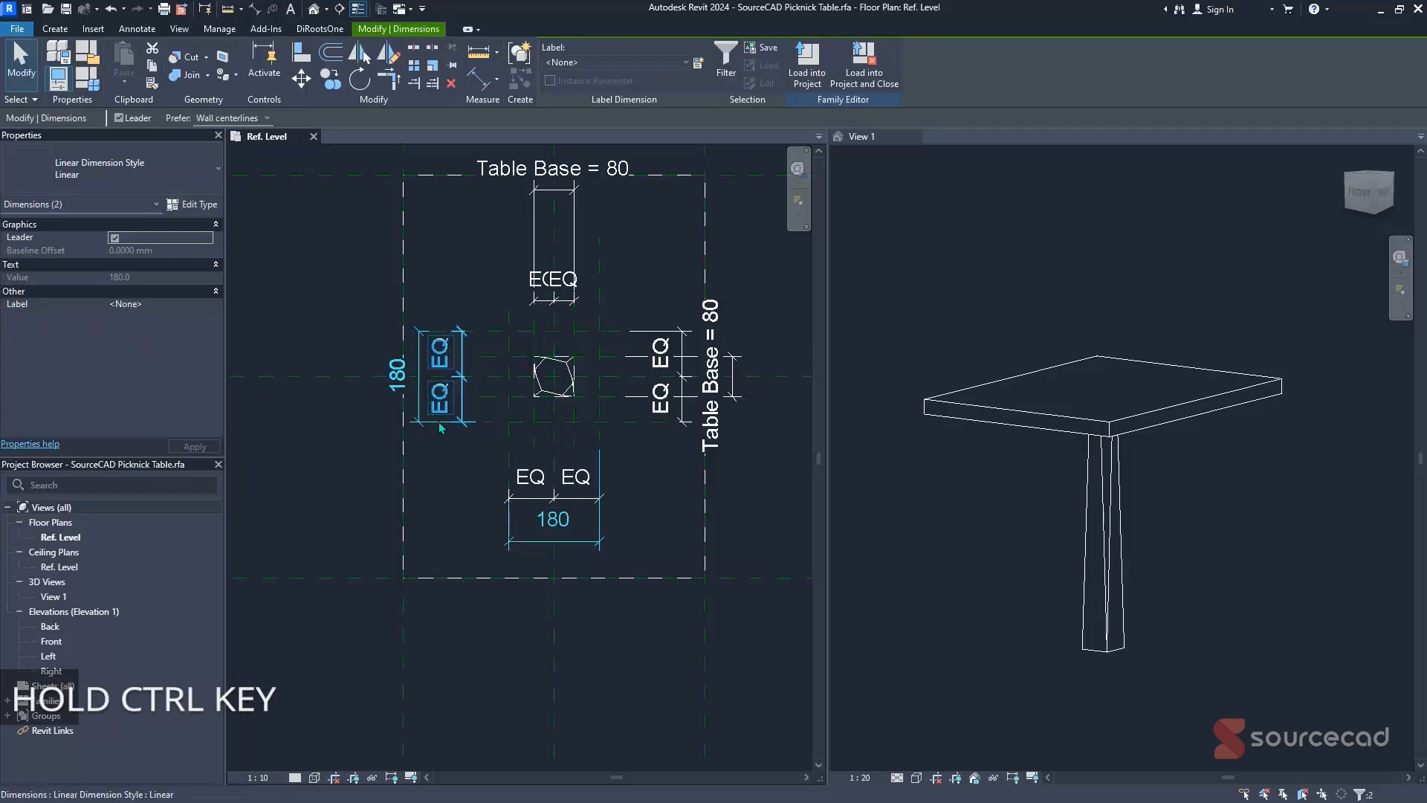
left_click(698, 63)
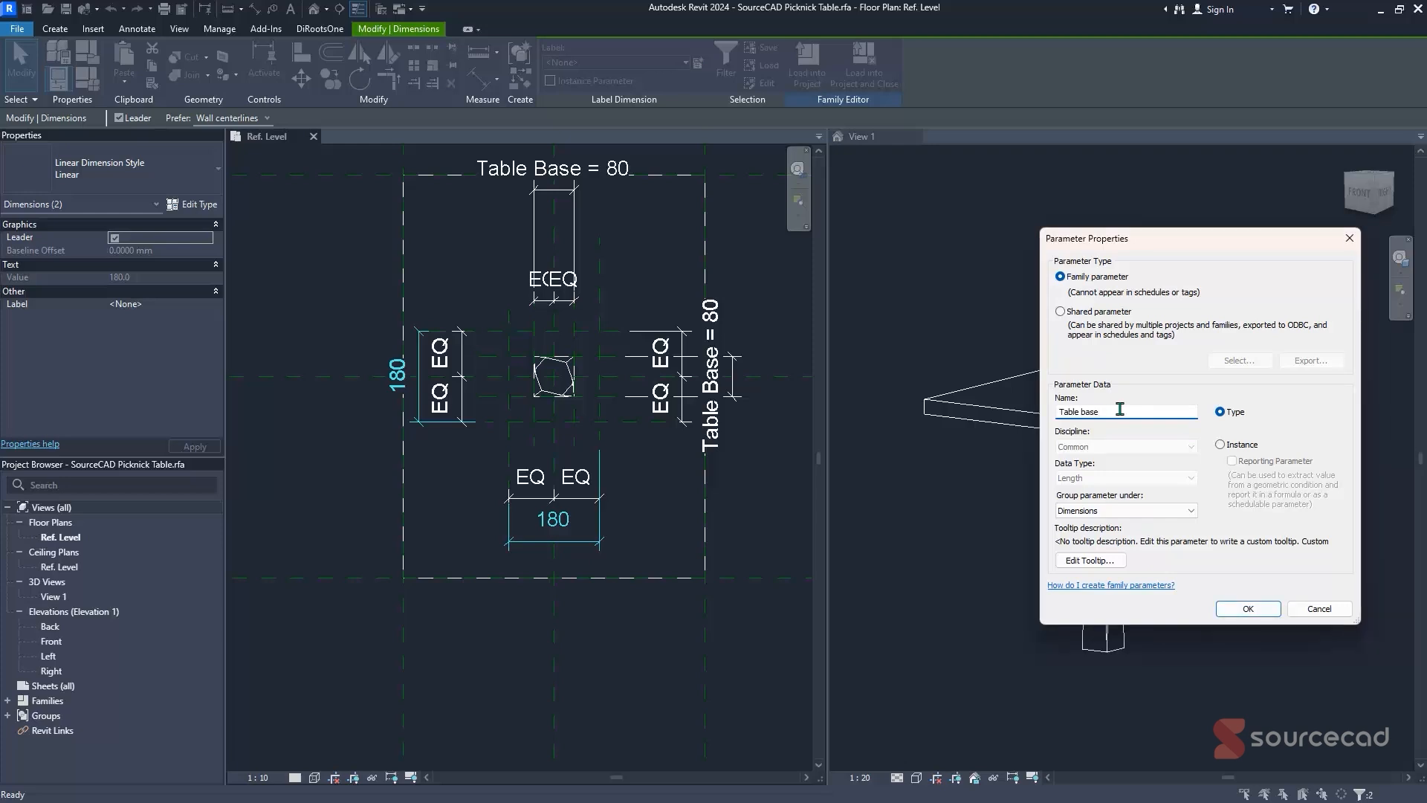
left_click(1235, 610)
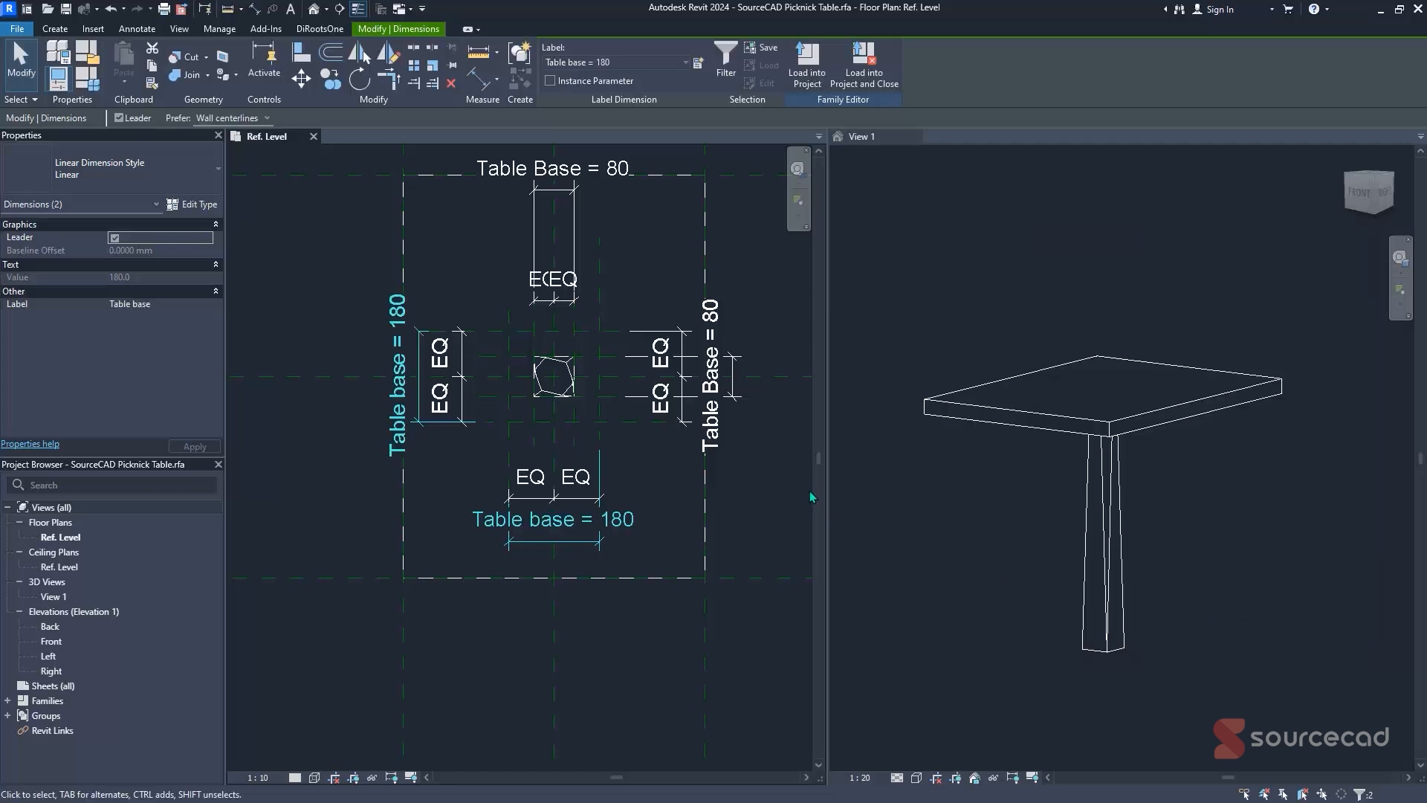
- Rename the 180 mm "Table base" family parameter as "Table foundation"
left_click(87, 77)
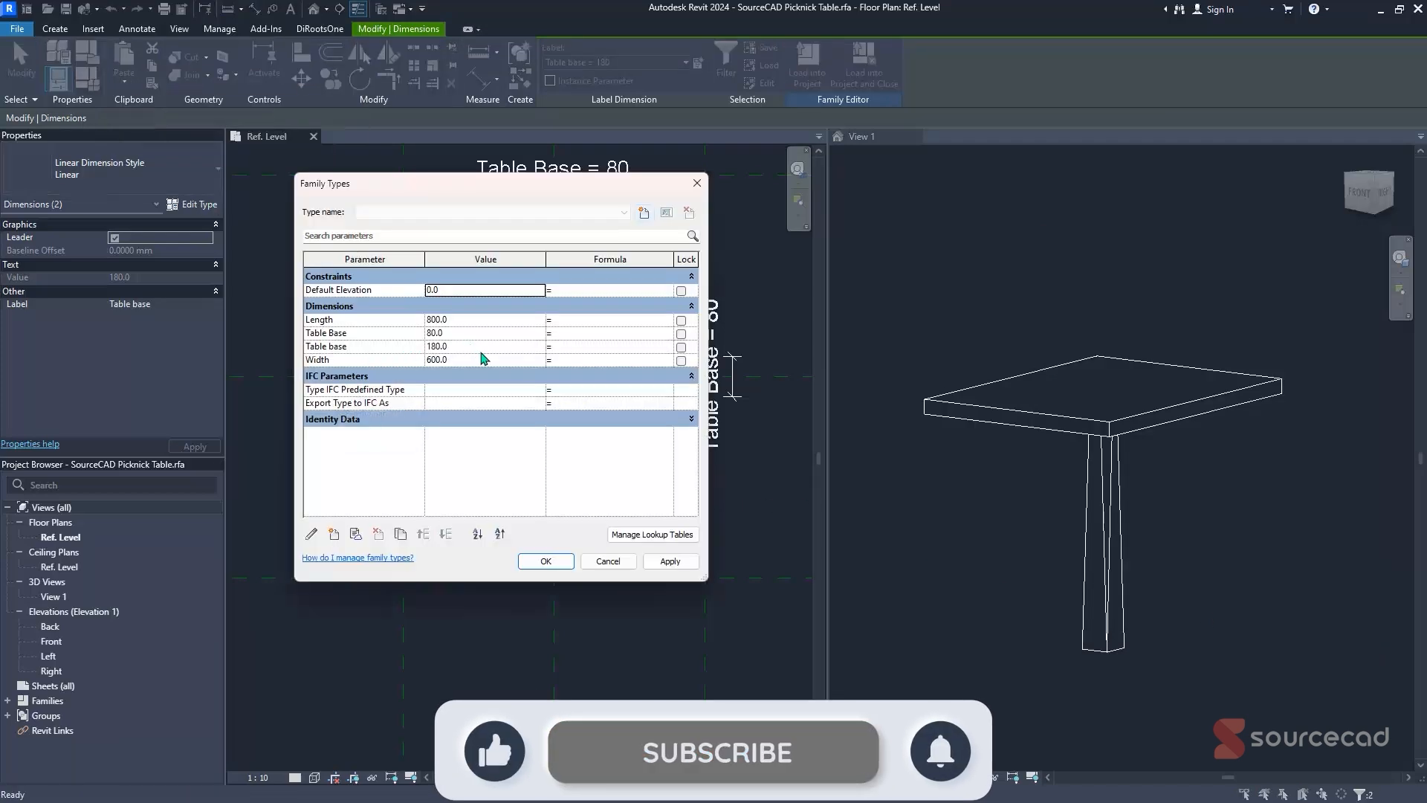
left_click(358, 347)
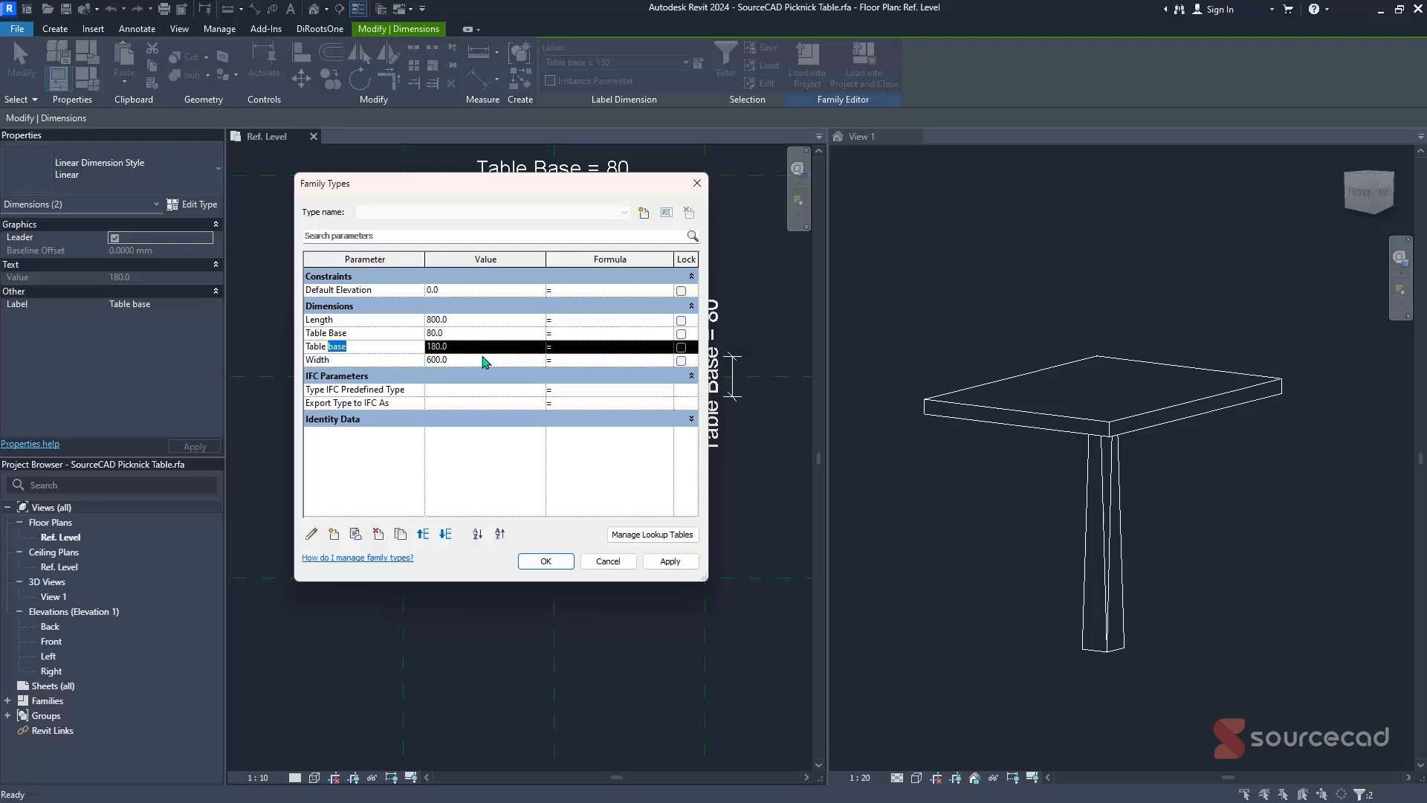
left_click(313, 534)
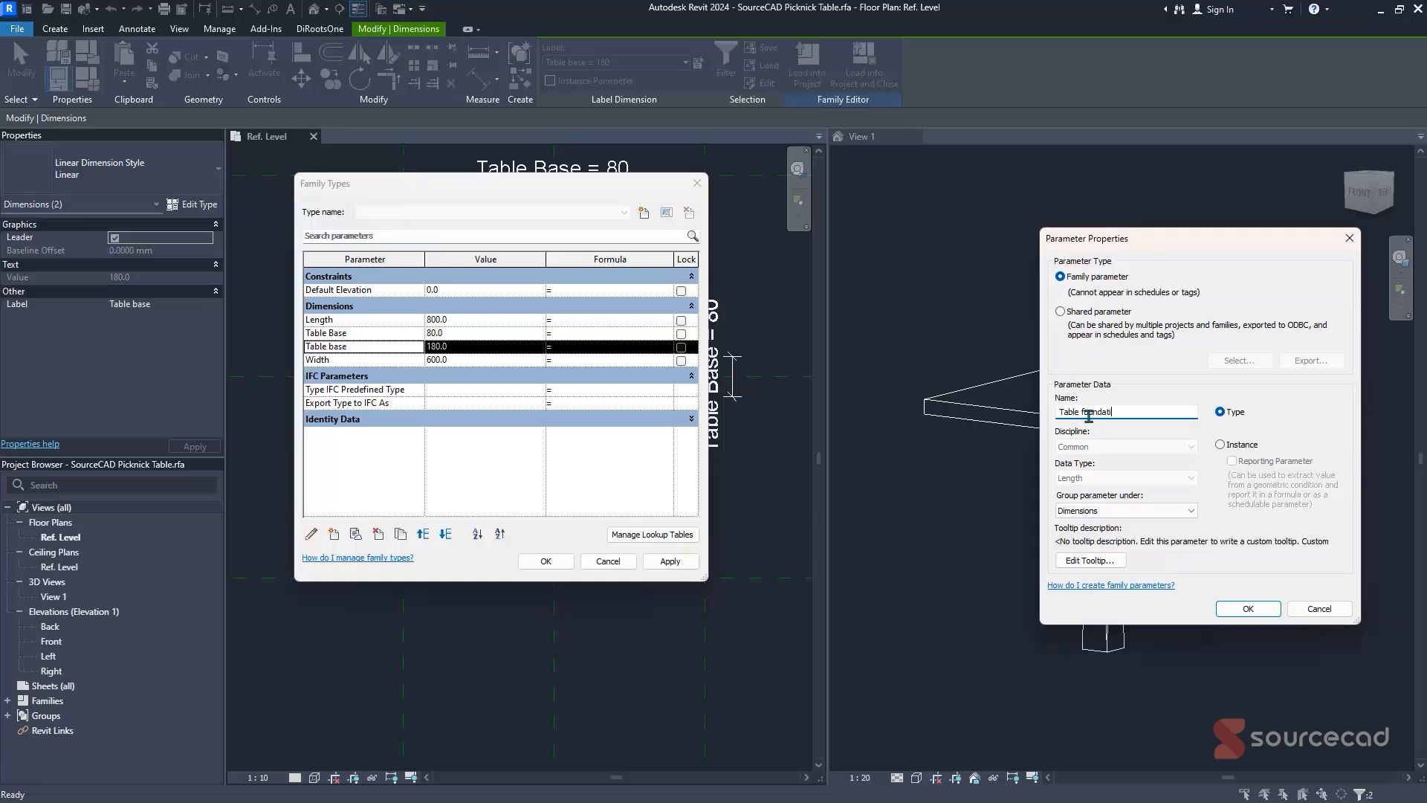
left_click(1248, 608)
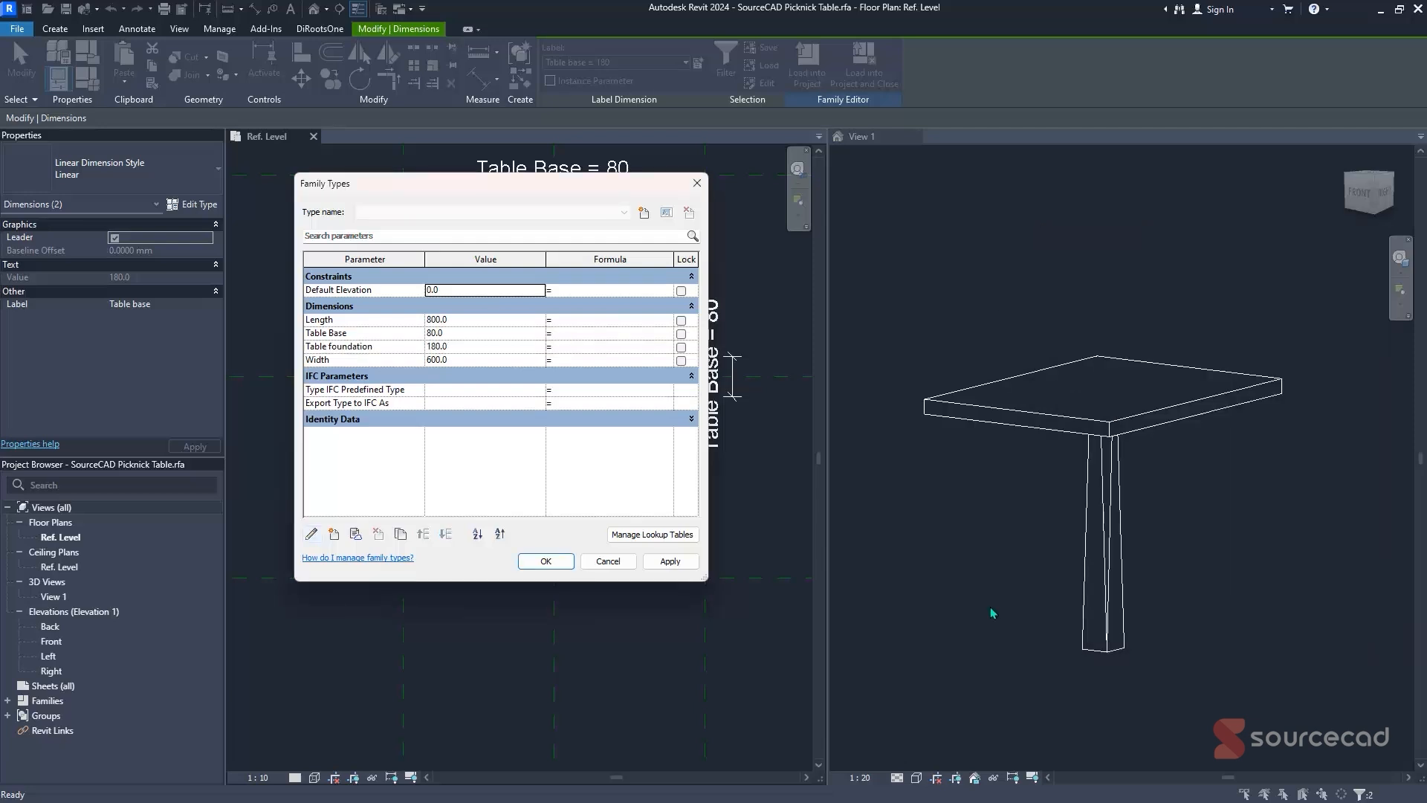
left_click(542, 562)
left_click(548, 640)
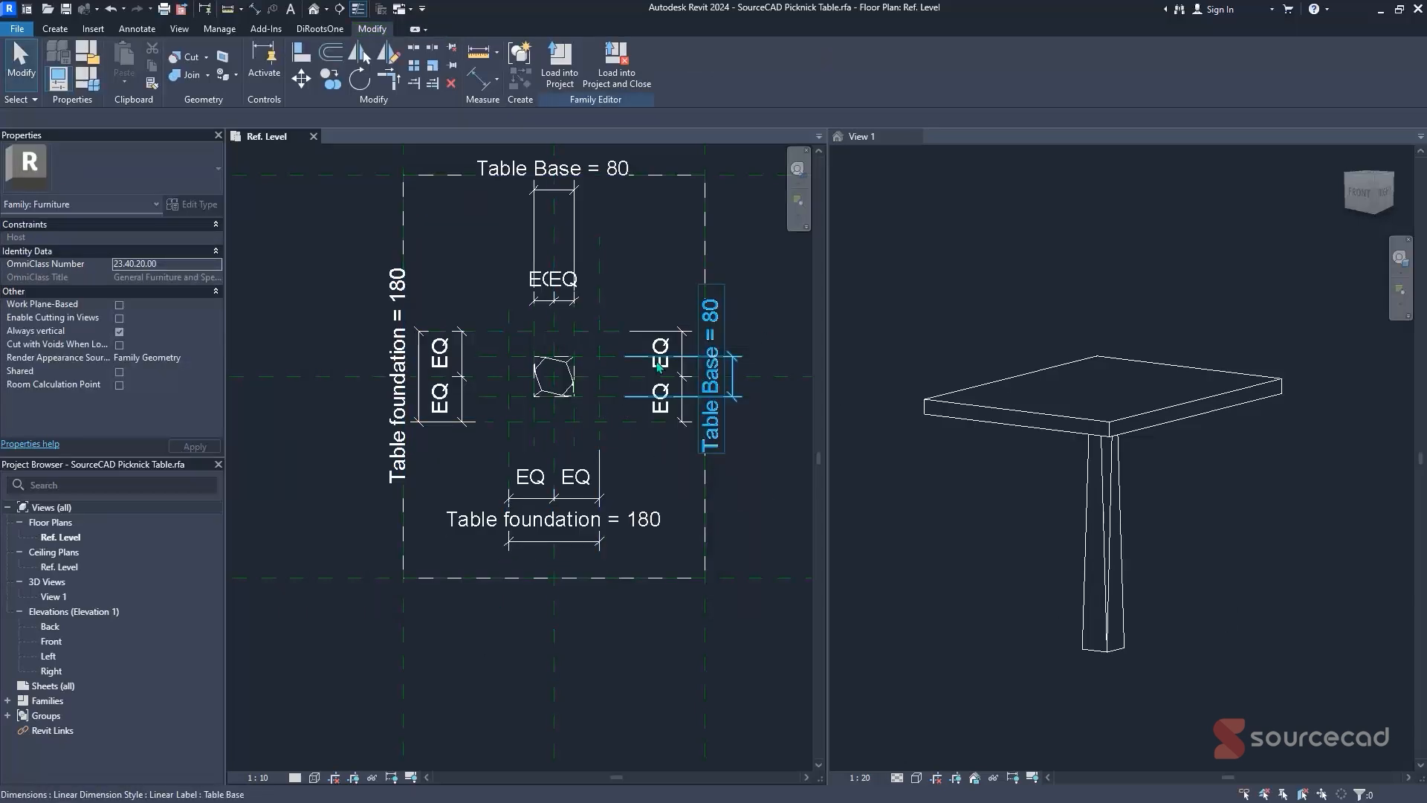
- Start a new extrusion and sketch a rectangle around the table base, just inside the outer reference planes
left_click(55, 28)
left_click(123, 55)
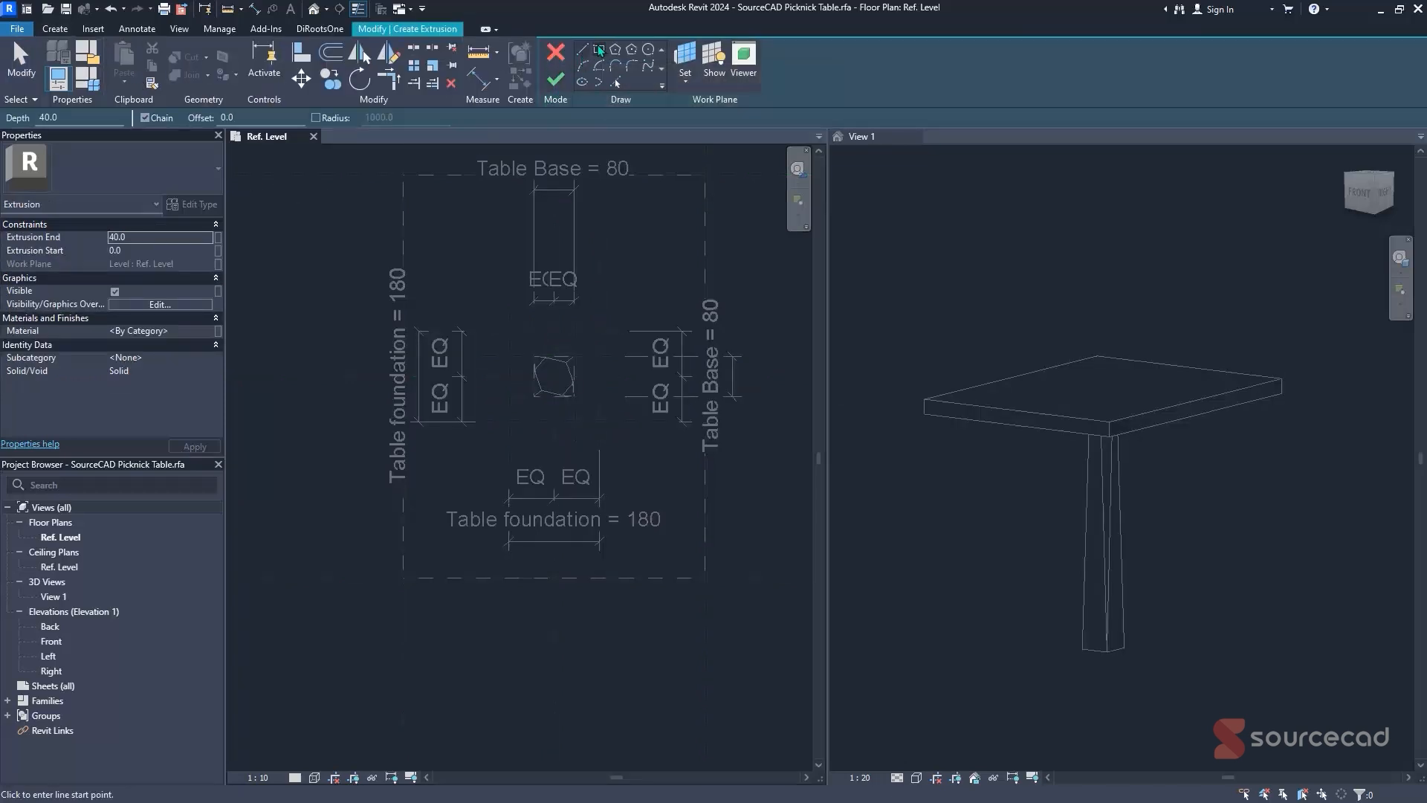
left_click(601, 50)
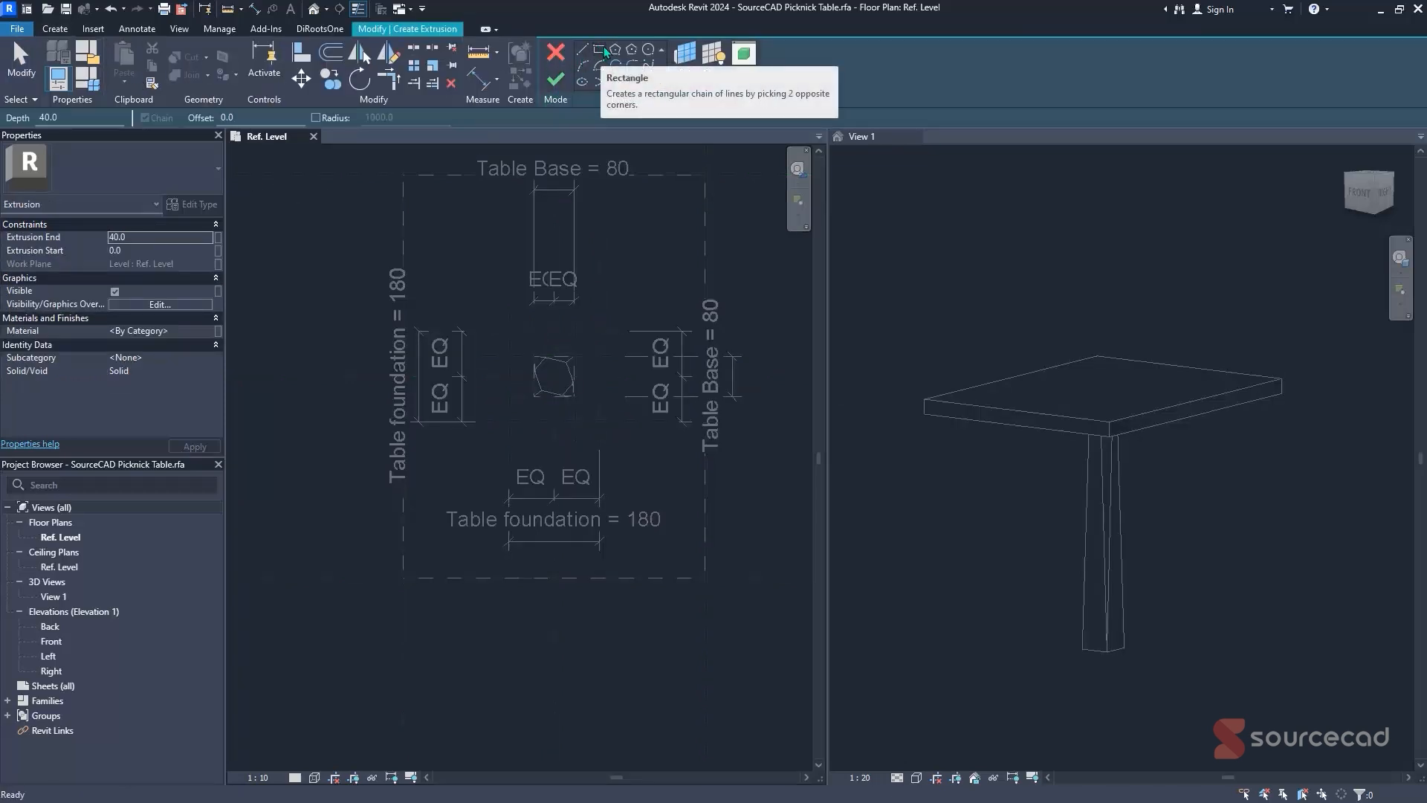
scroll(536, 354, "up", 3)
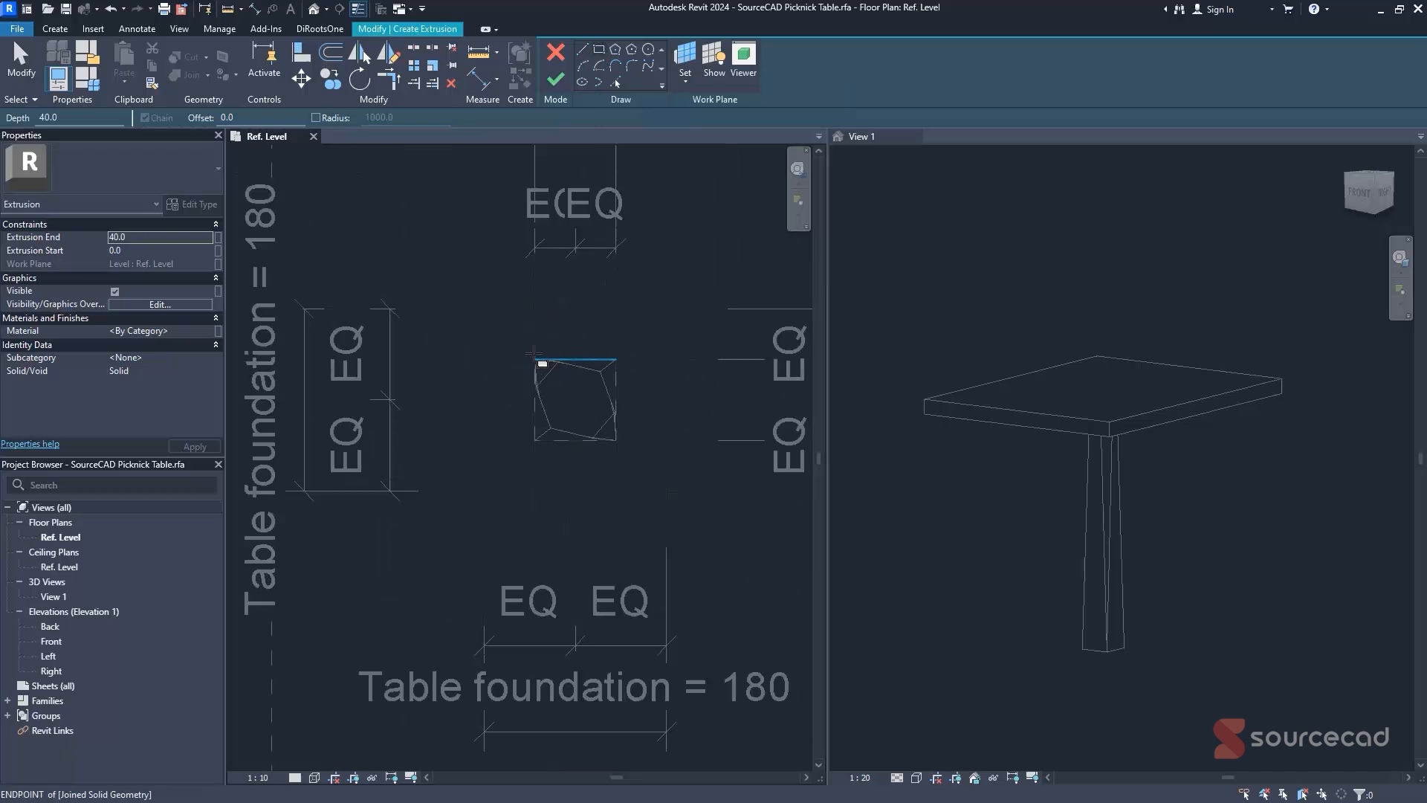
left_click(503, 324)
left_click(649, 470)
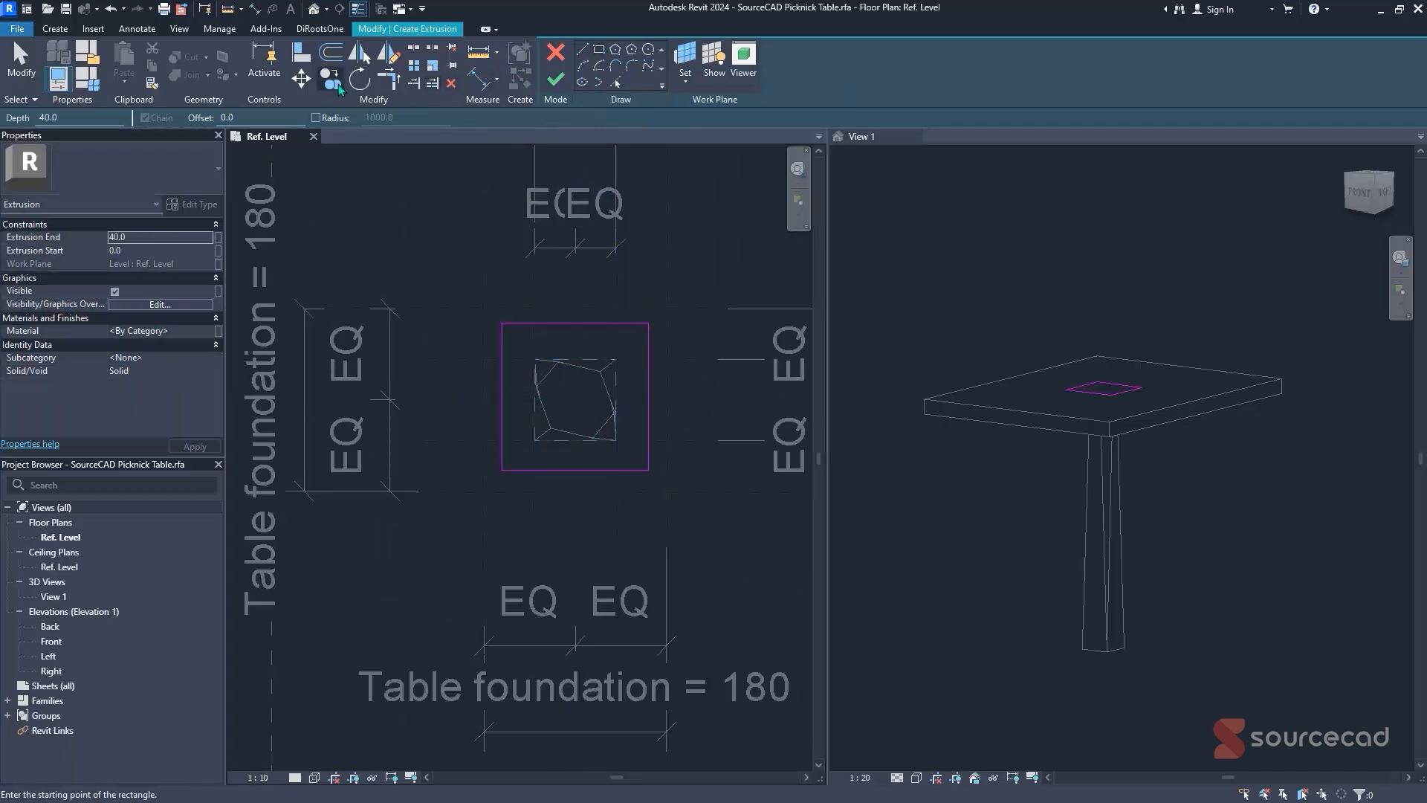
- Align the four edges of the sketched rectangle to the outer Table foundation reference planes
left_click(301, 52)
left_click(493, 310)
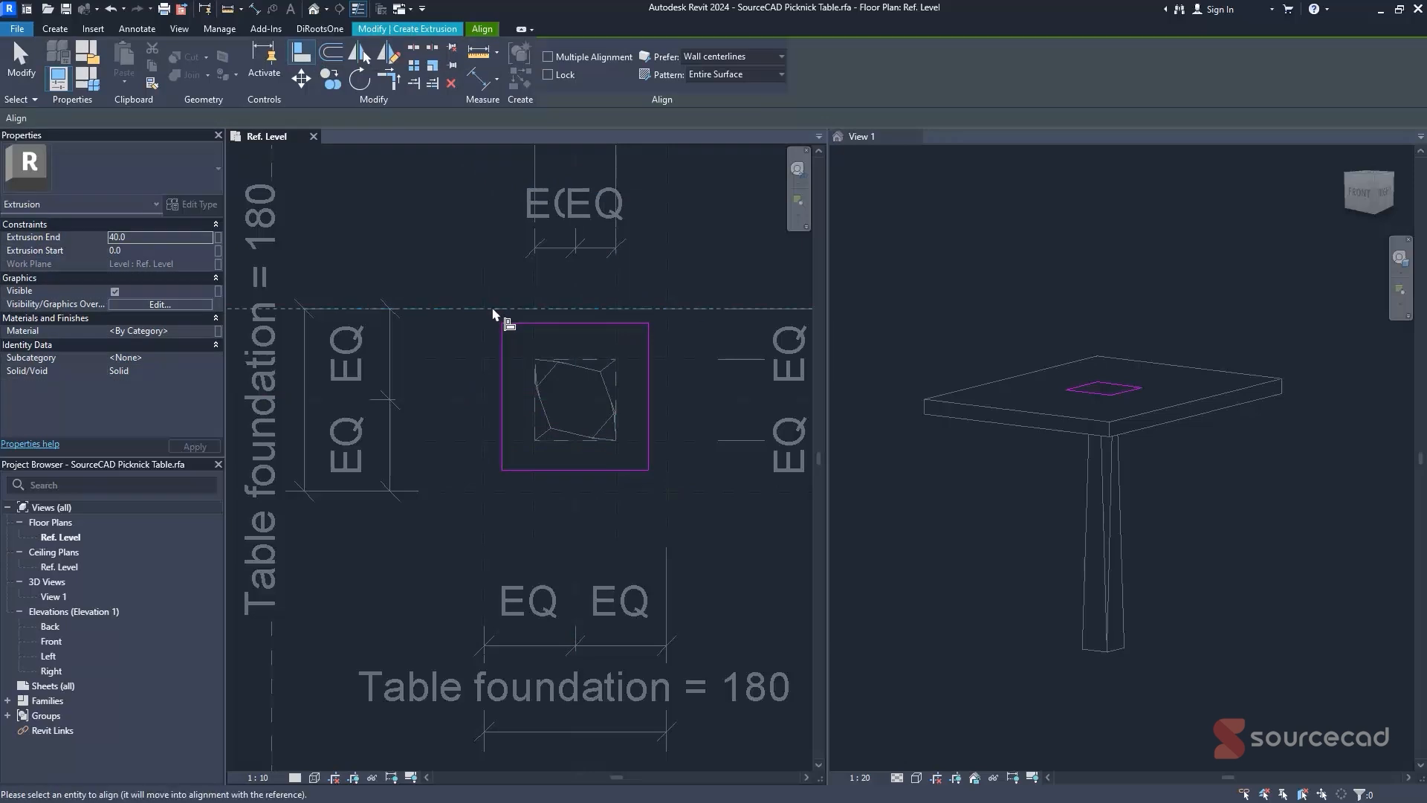
left_click(525, 324)
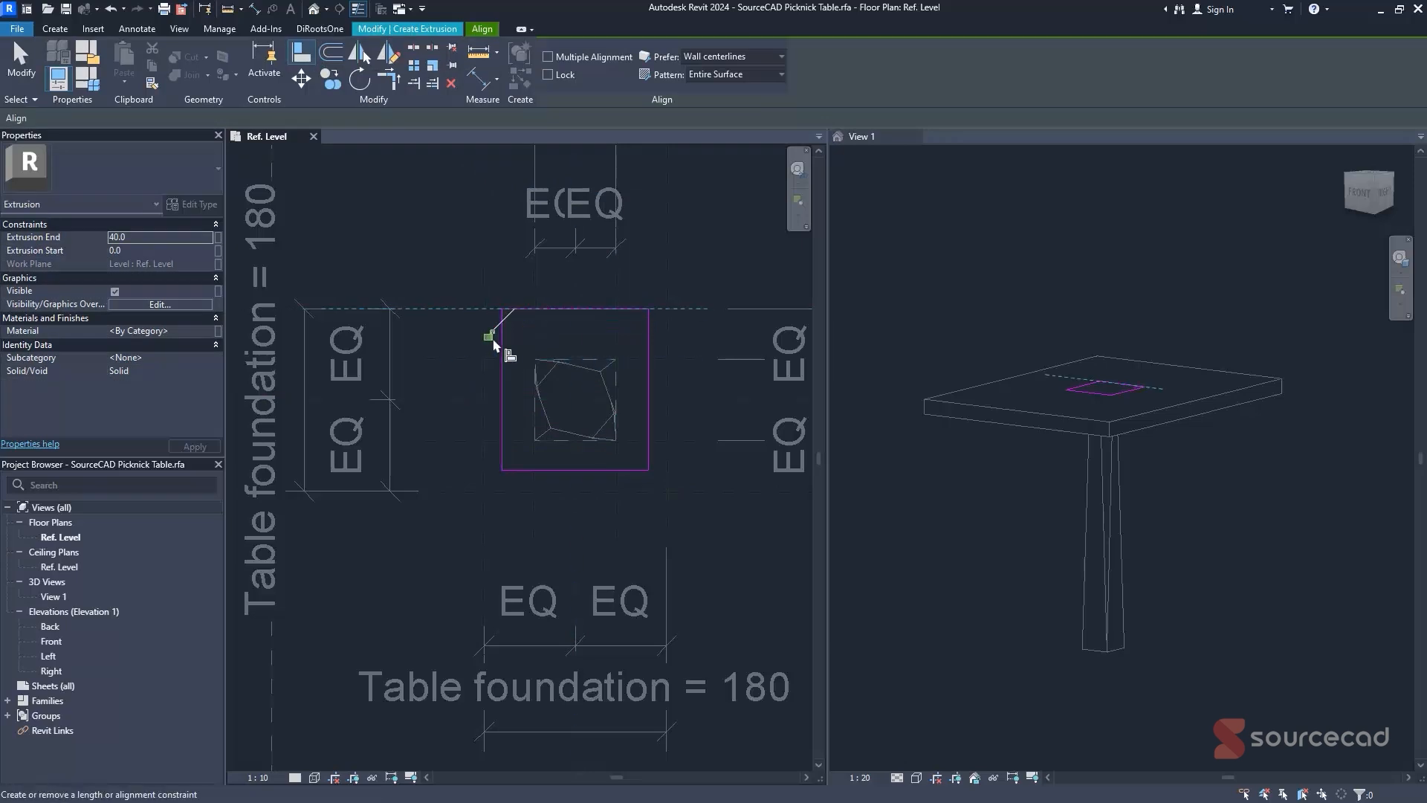
left_click(485, 383)
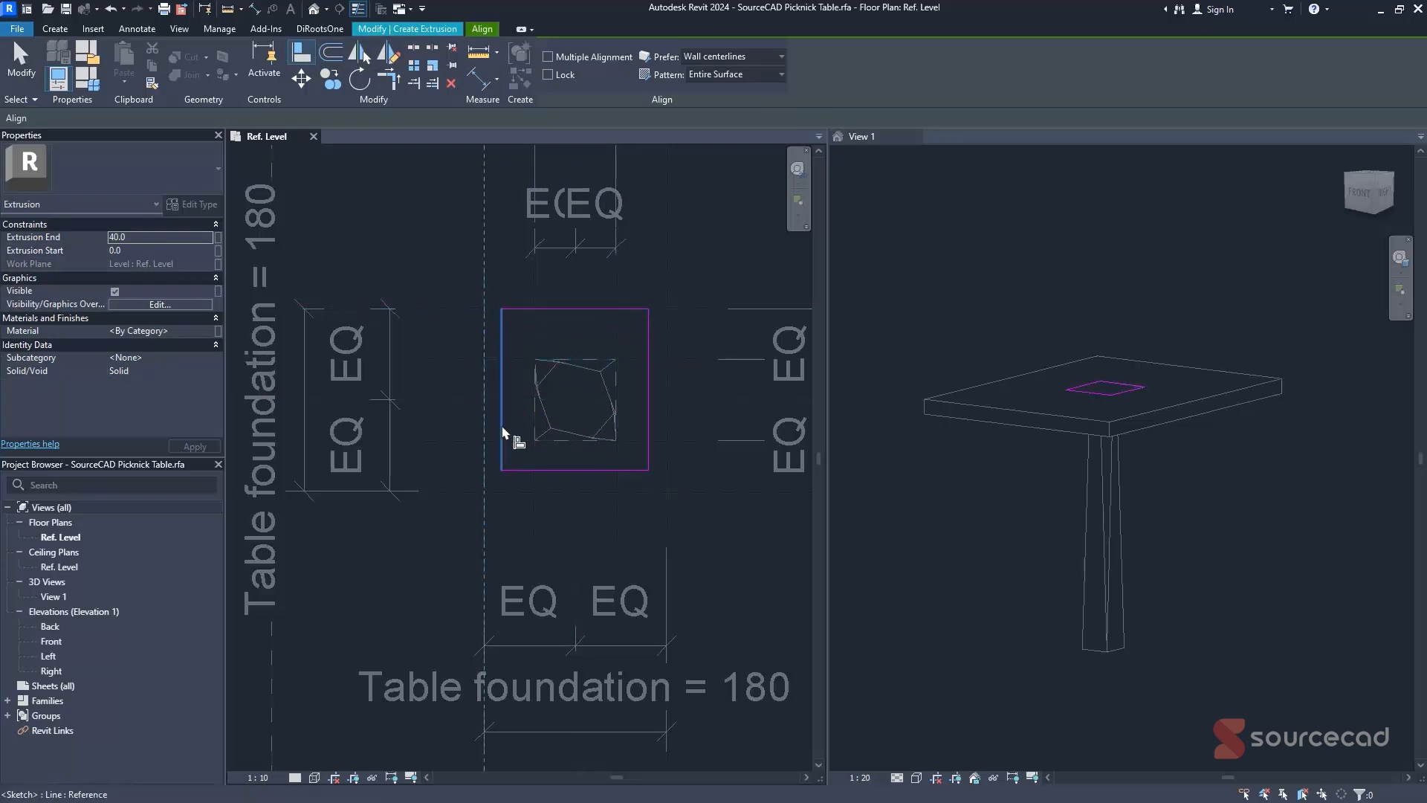
left_click(503, 446)
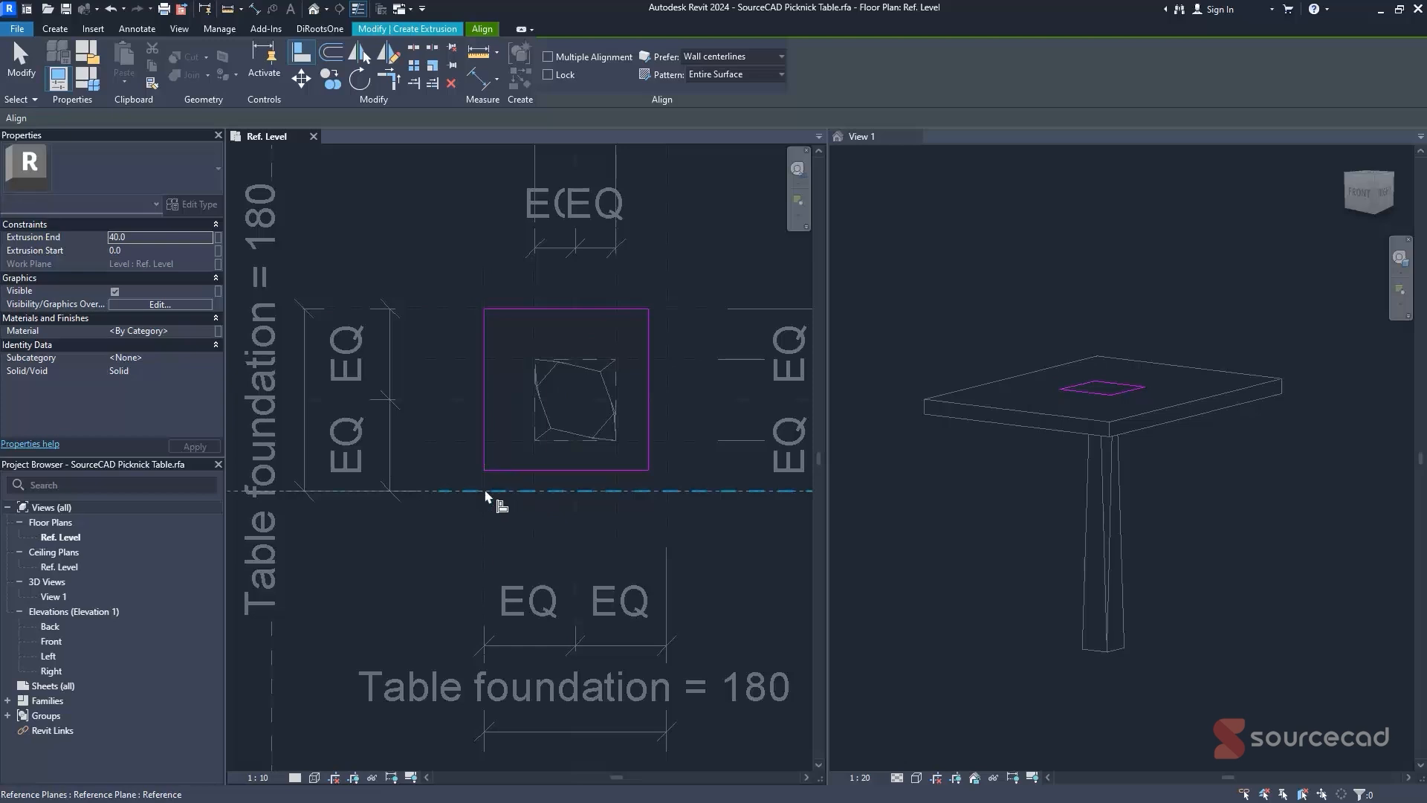
left_click(491, 493)
left_click(556, 472)
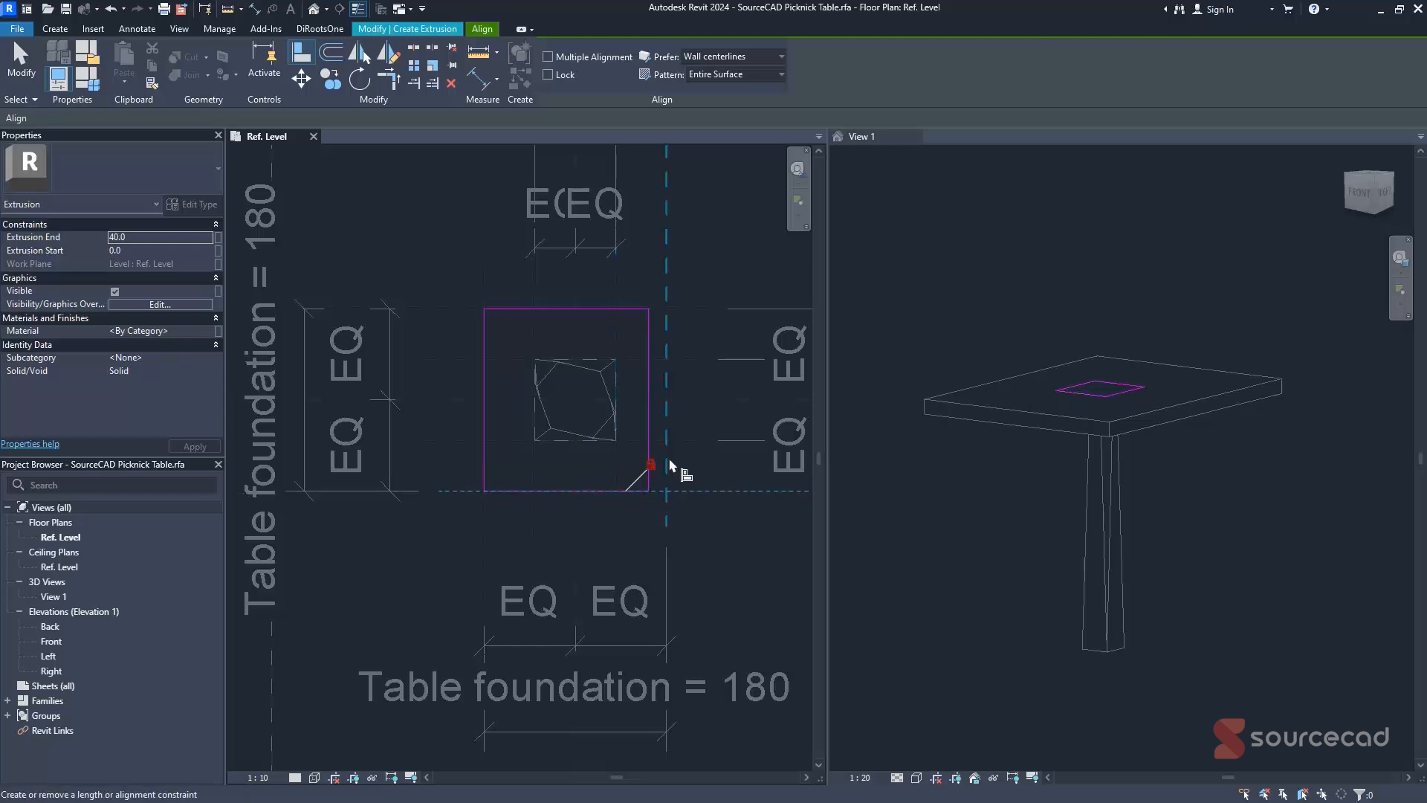
left_click(668, 468)
left_click(649, 423)
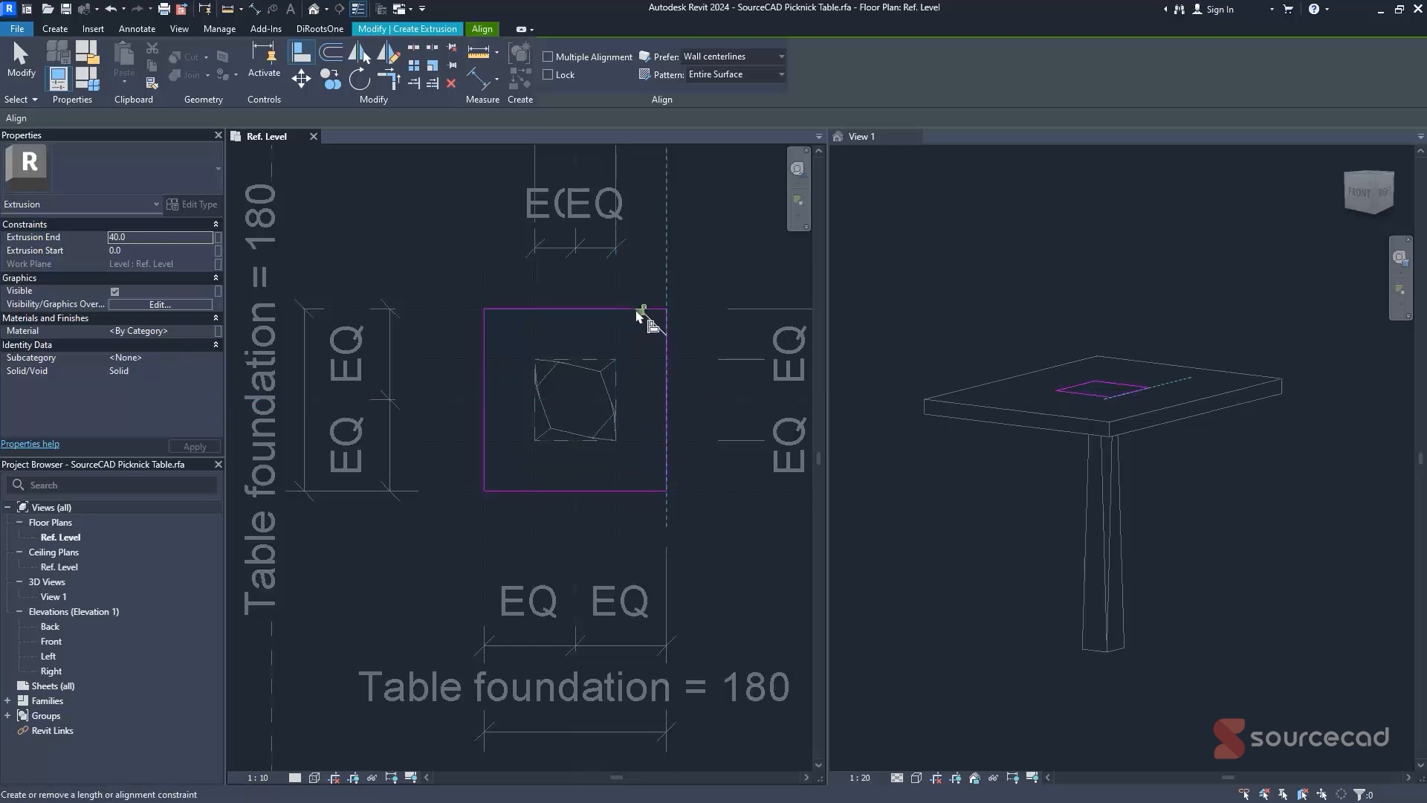
key("Escape")
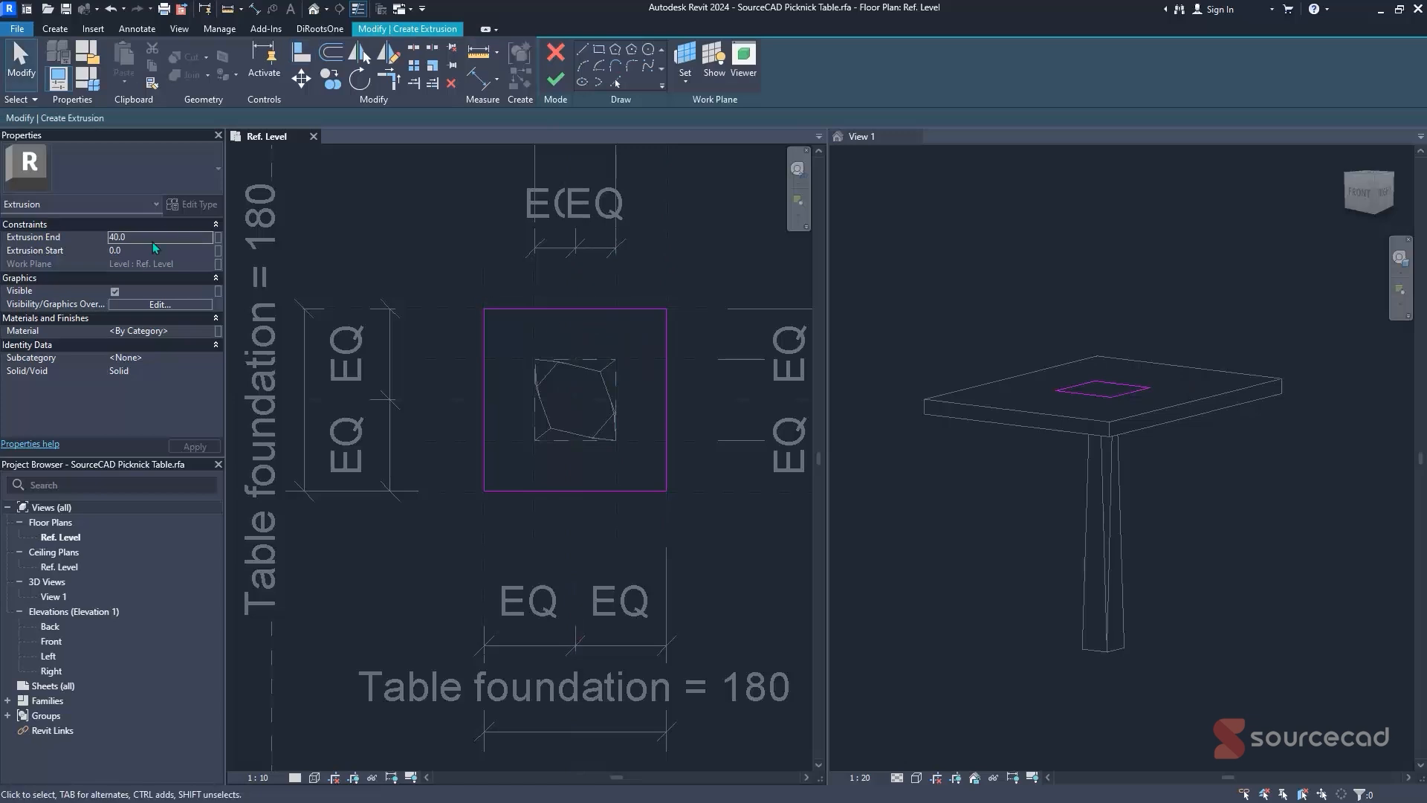
- Set the extrusion end to 50 and finish the foundation extrusion
left_click(141, 236)
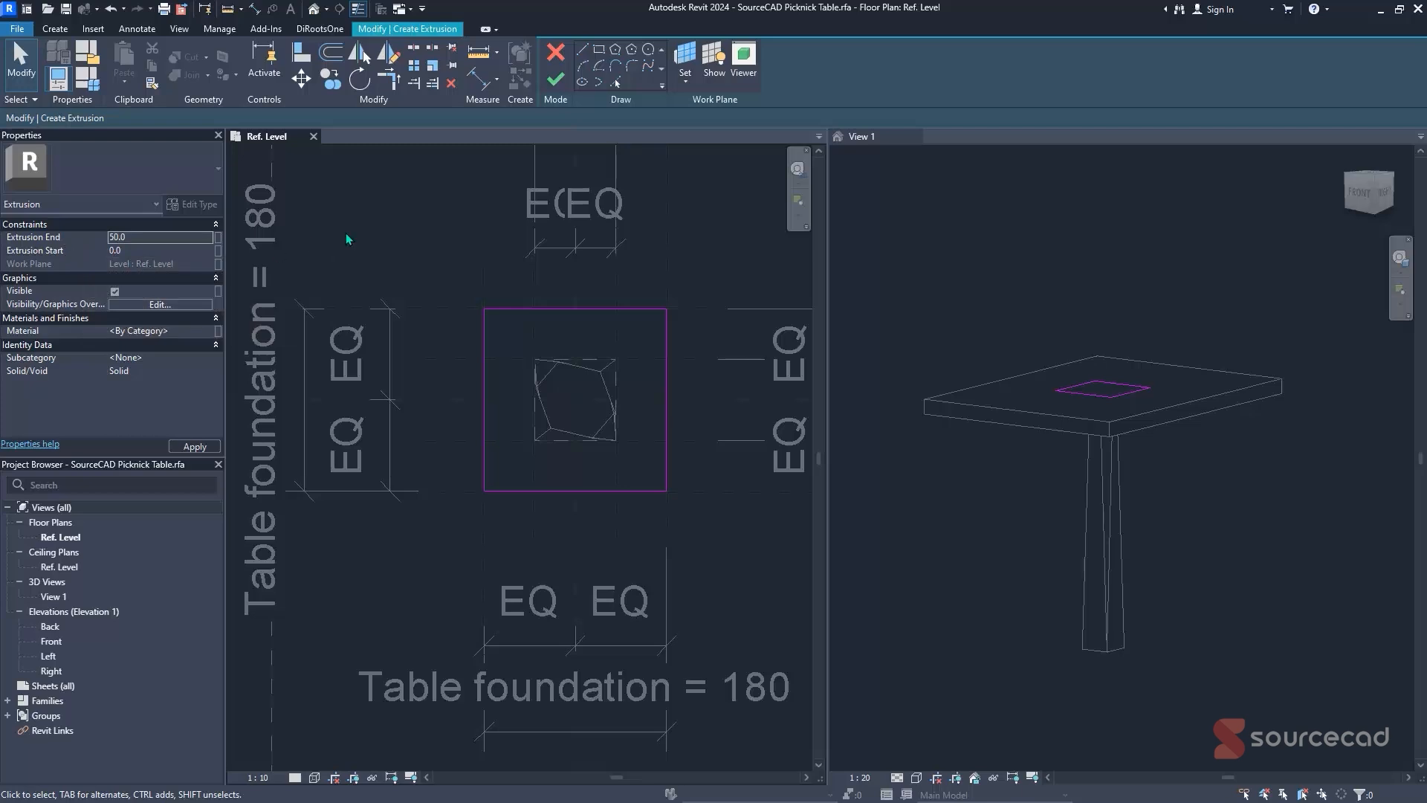
left_click(556, 78)
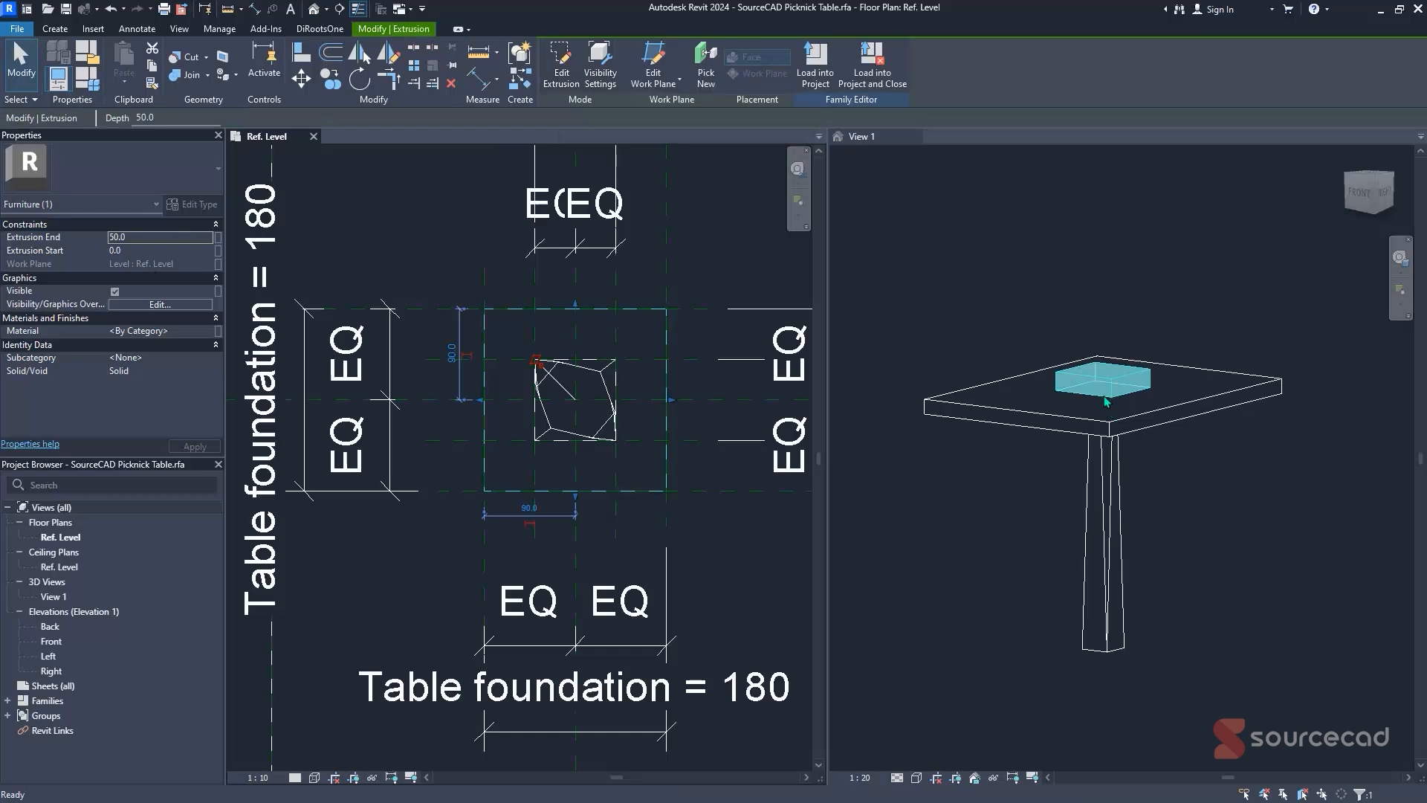
left_click(988, 231)
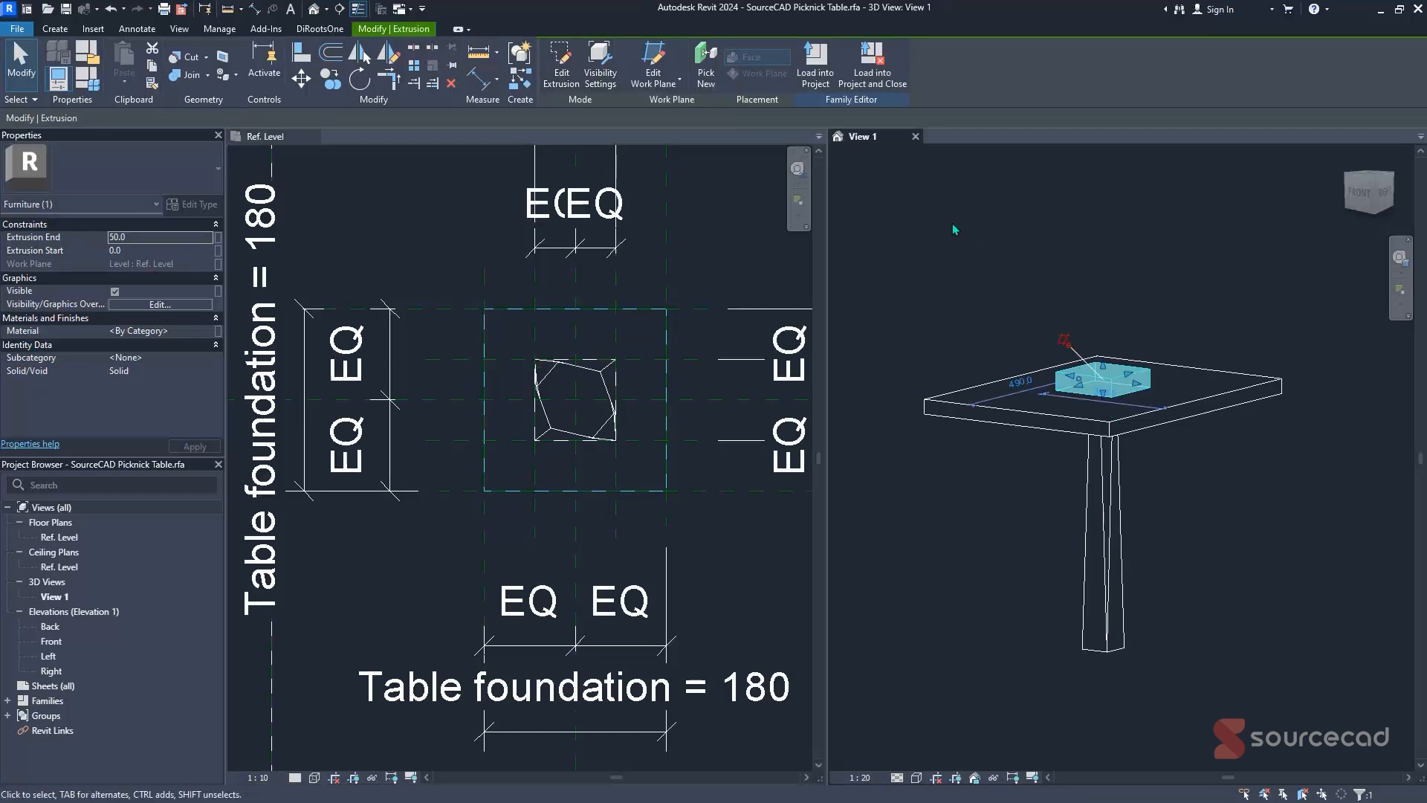
left_click(256, 139)
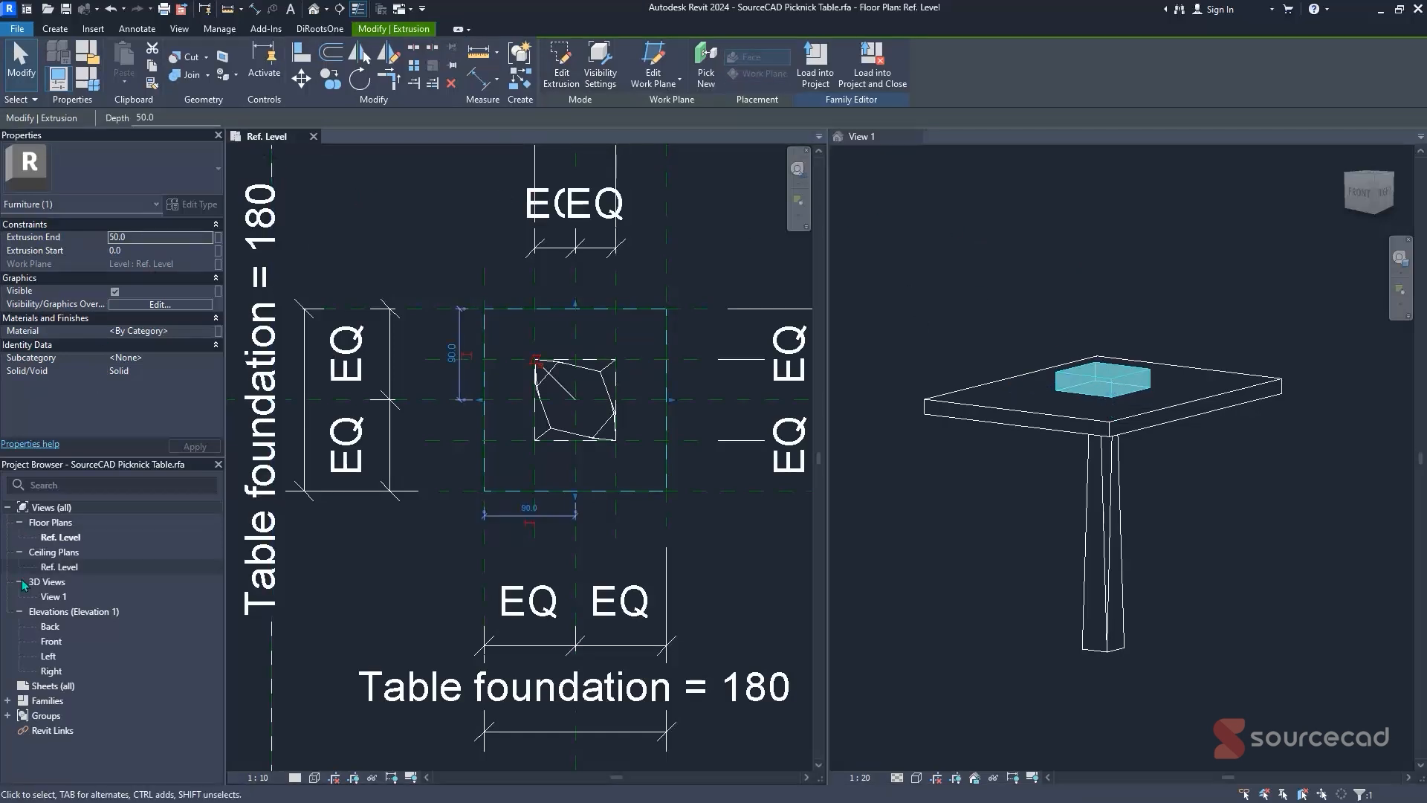
- Open the Front elevation showing the table and the foundation extrusion
double_click(51, 641)
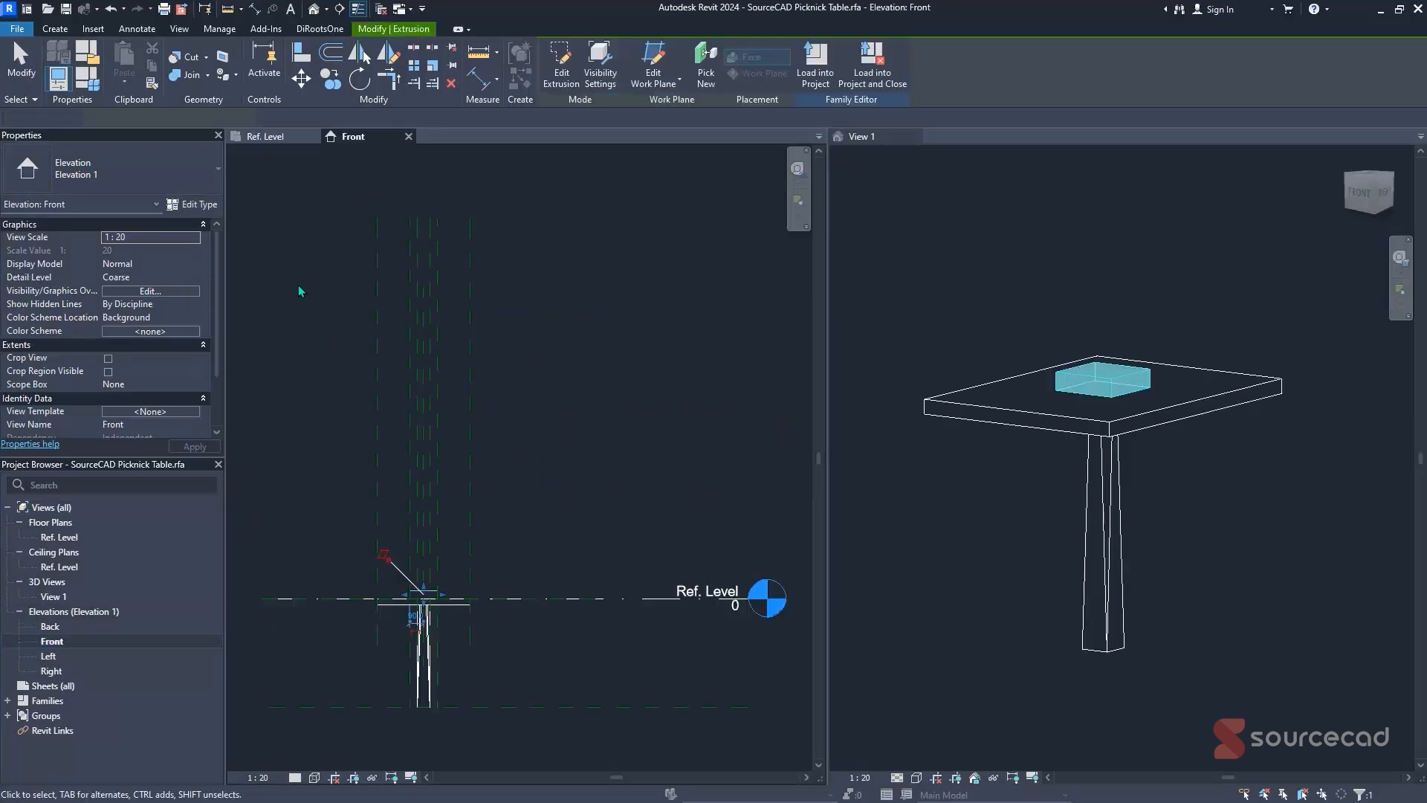
middle_click_drag(506, 420, 551, 240)
scroll(422, 476, "up", 3)
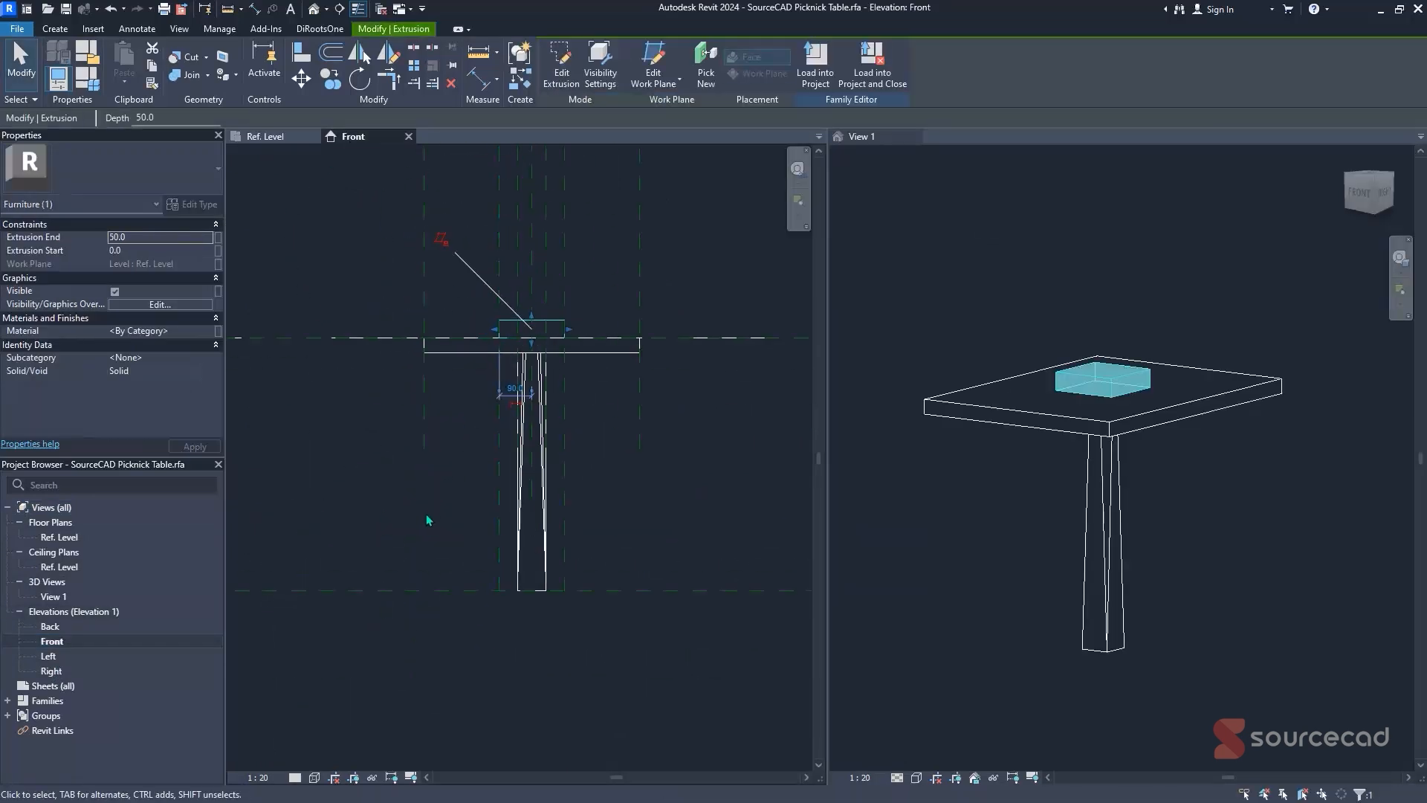
- Try to align the top edge of the foundation extrusion to the reference plane at the foot of the table leg
key("a")
key("l")
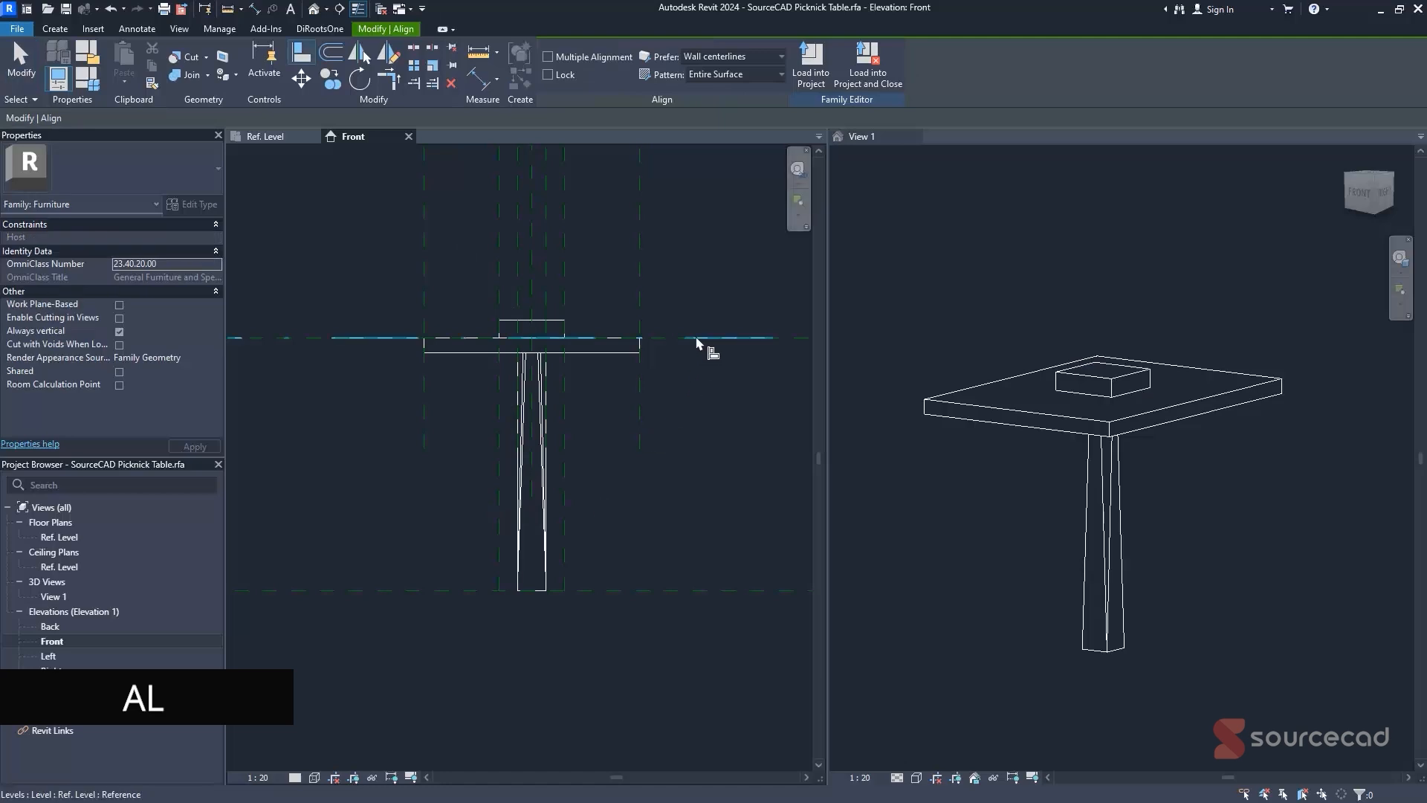
left_click(627, 592)
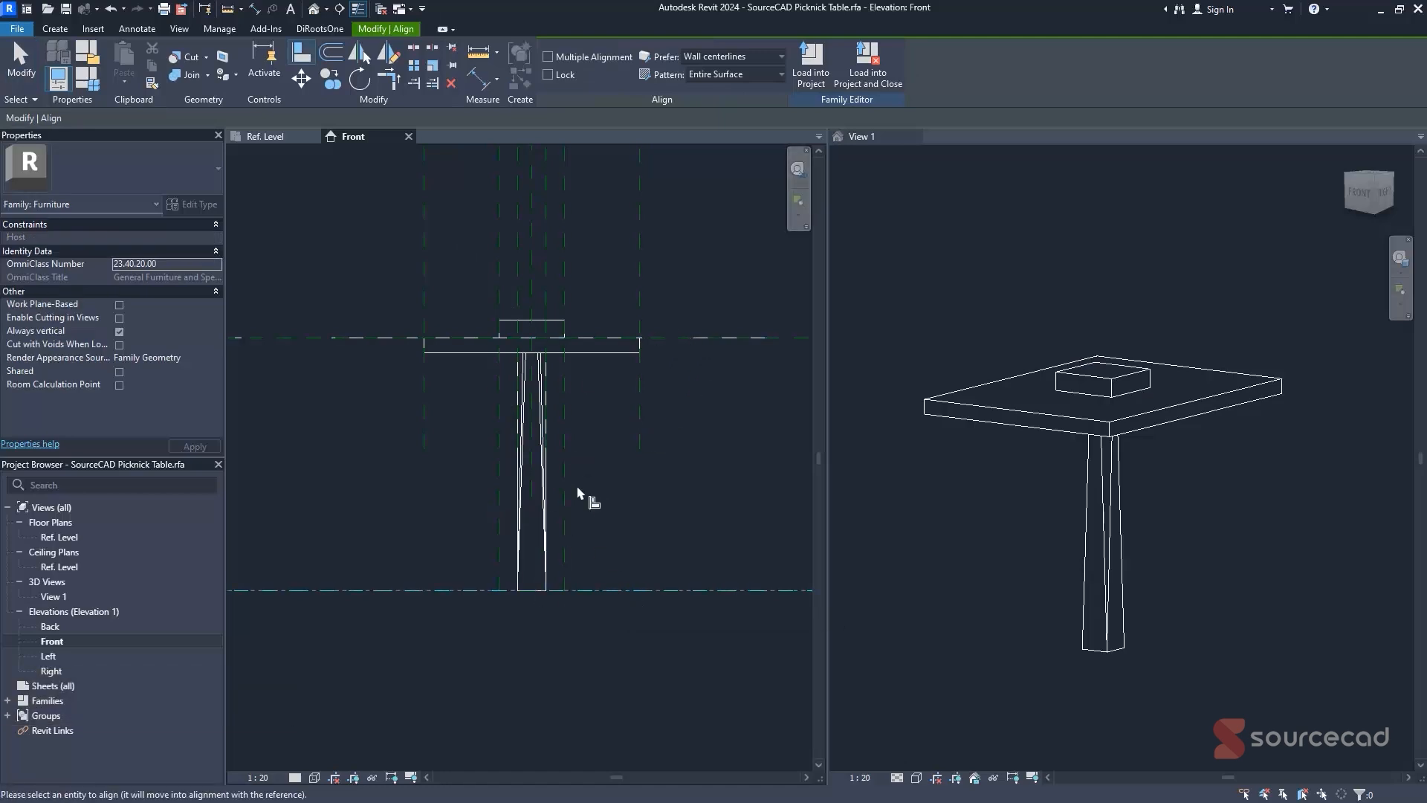
left_click(551, 321)
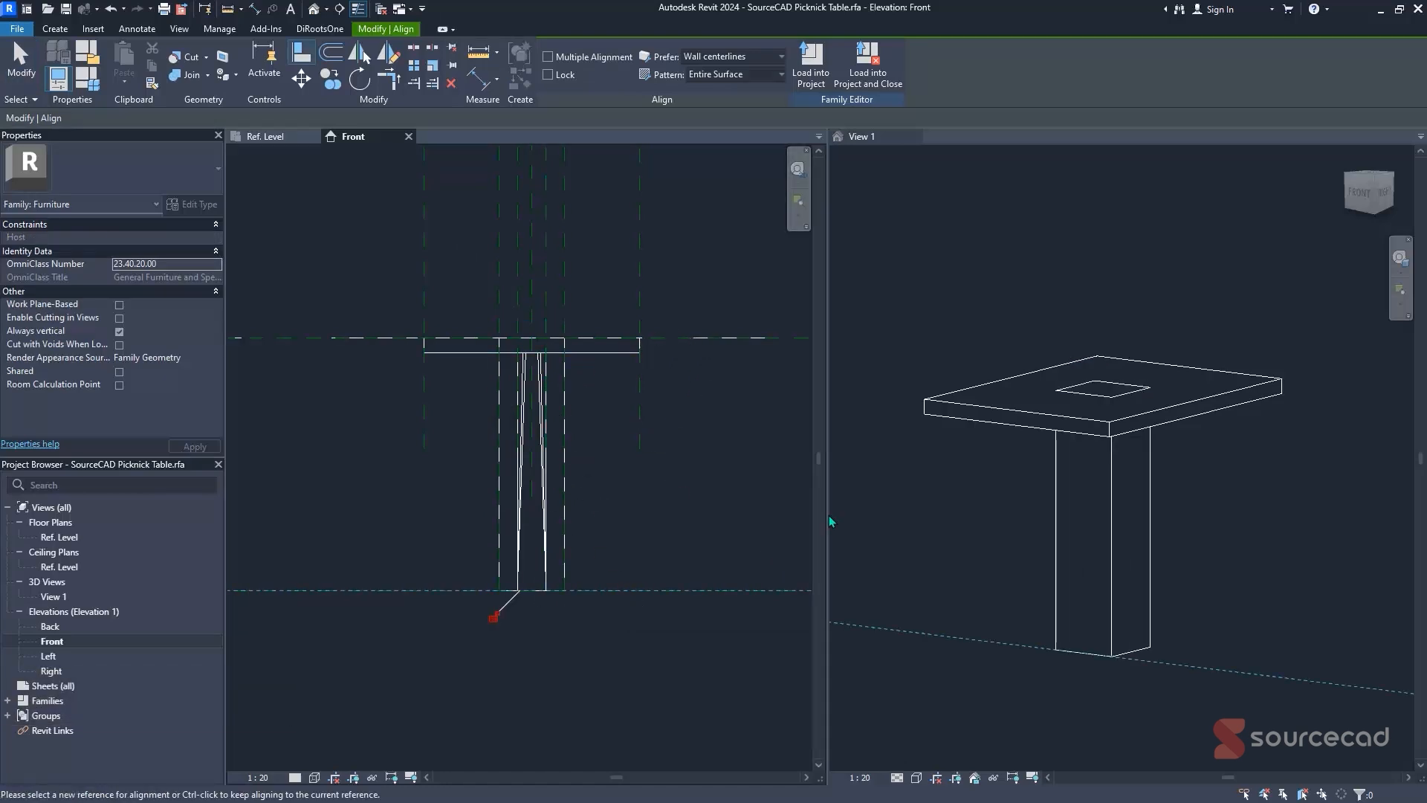
key("Escape")
key("Escape")
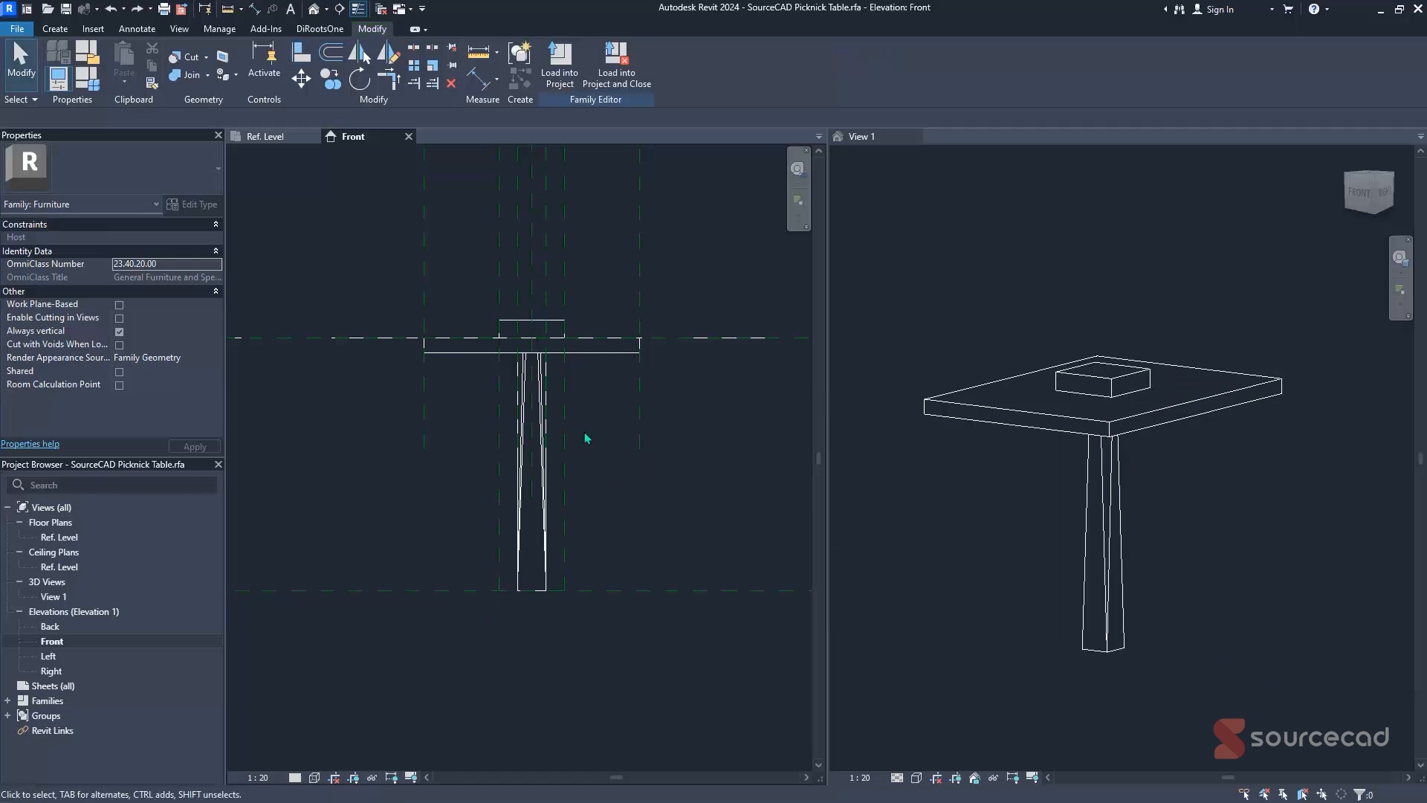
left_click(531, 321)
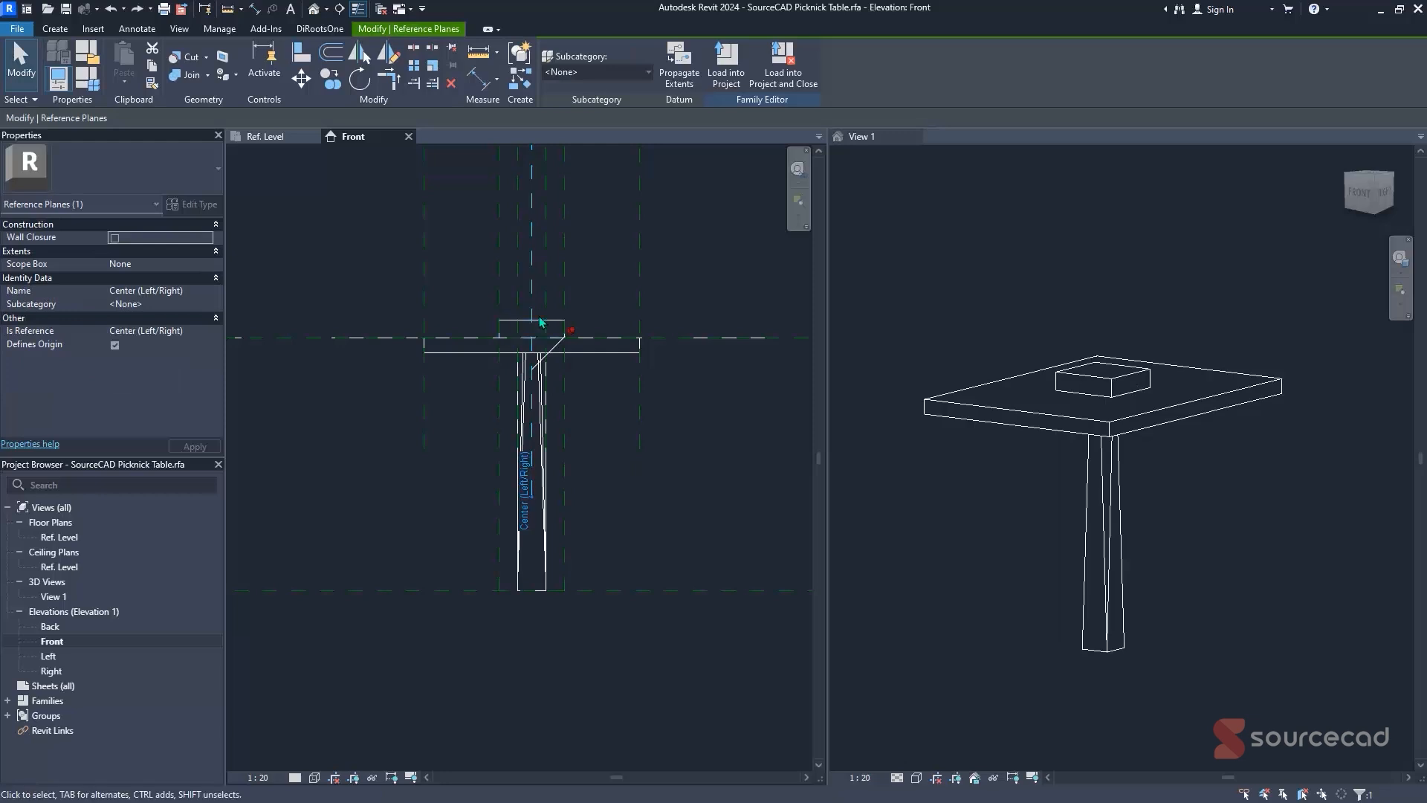
left_click(55, 28)
key("Escape")
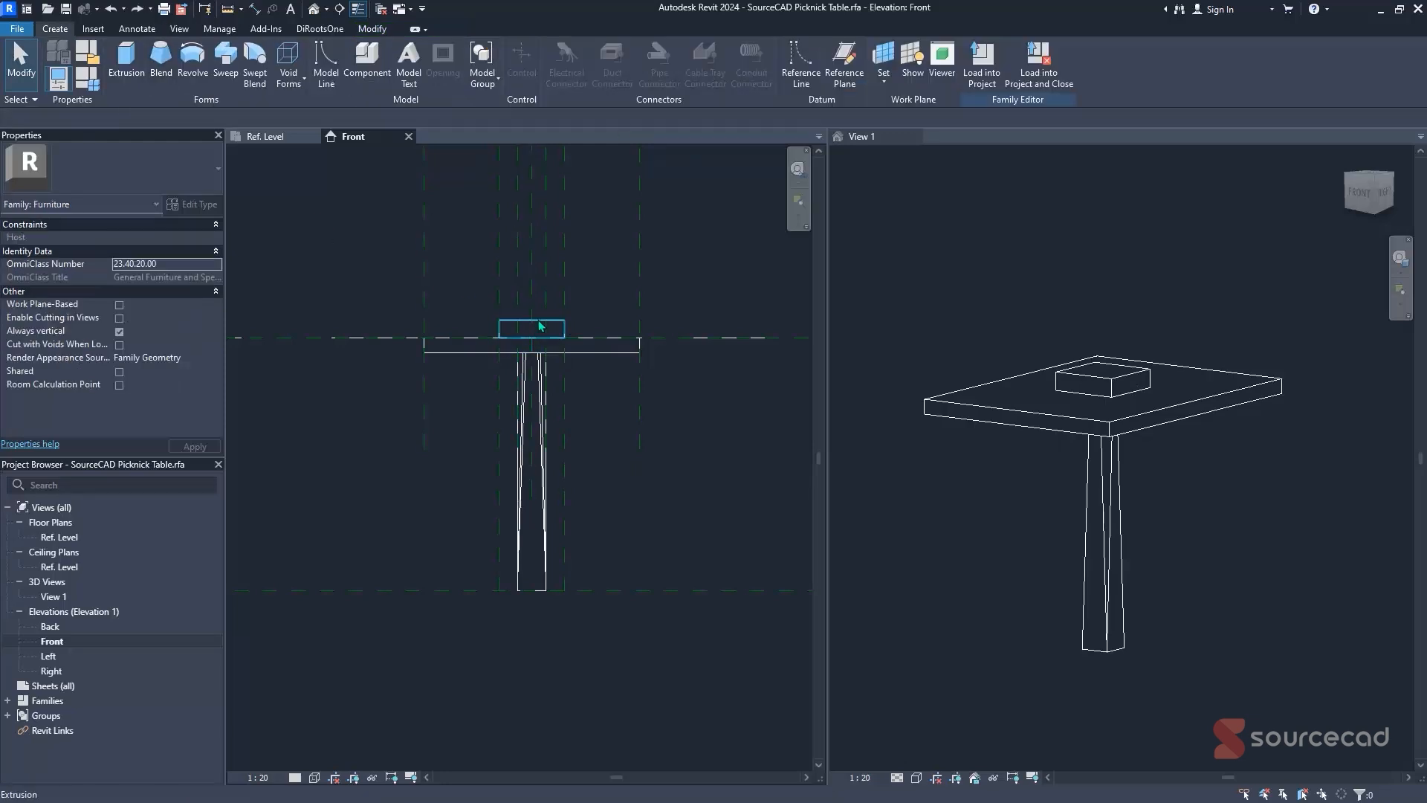
- Change the foundation extrusion's work plane from the reference level to Reference Plane : Height at the foot of the leg
left_click(531, 331)
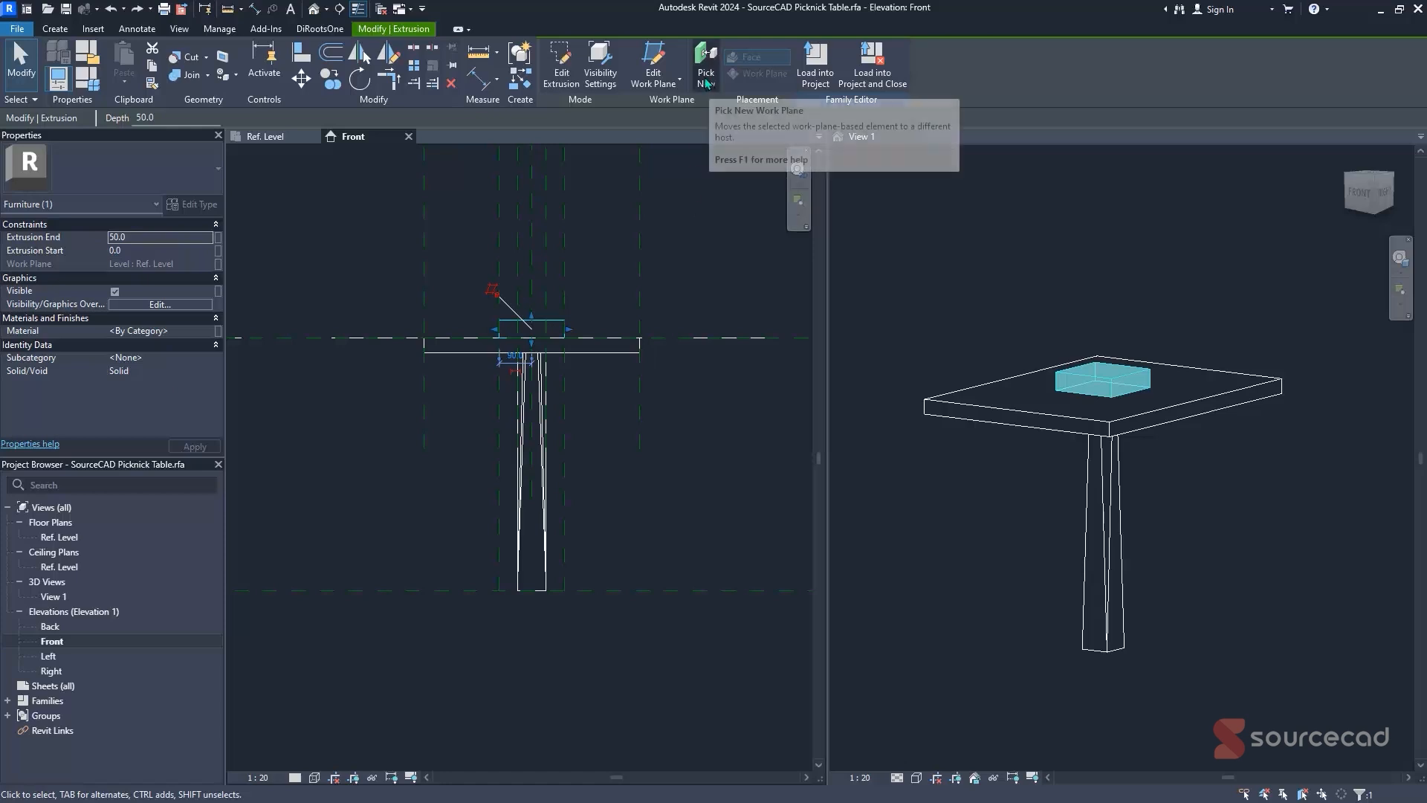
left_click(673, 82)
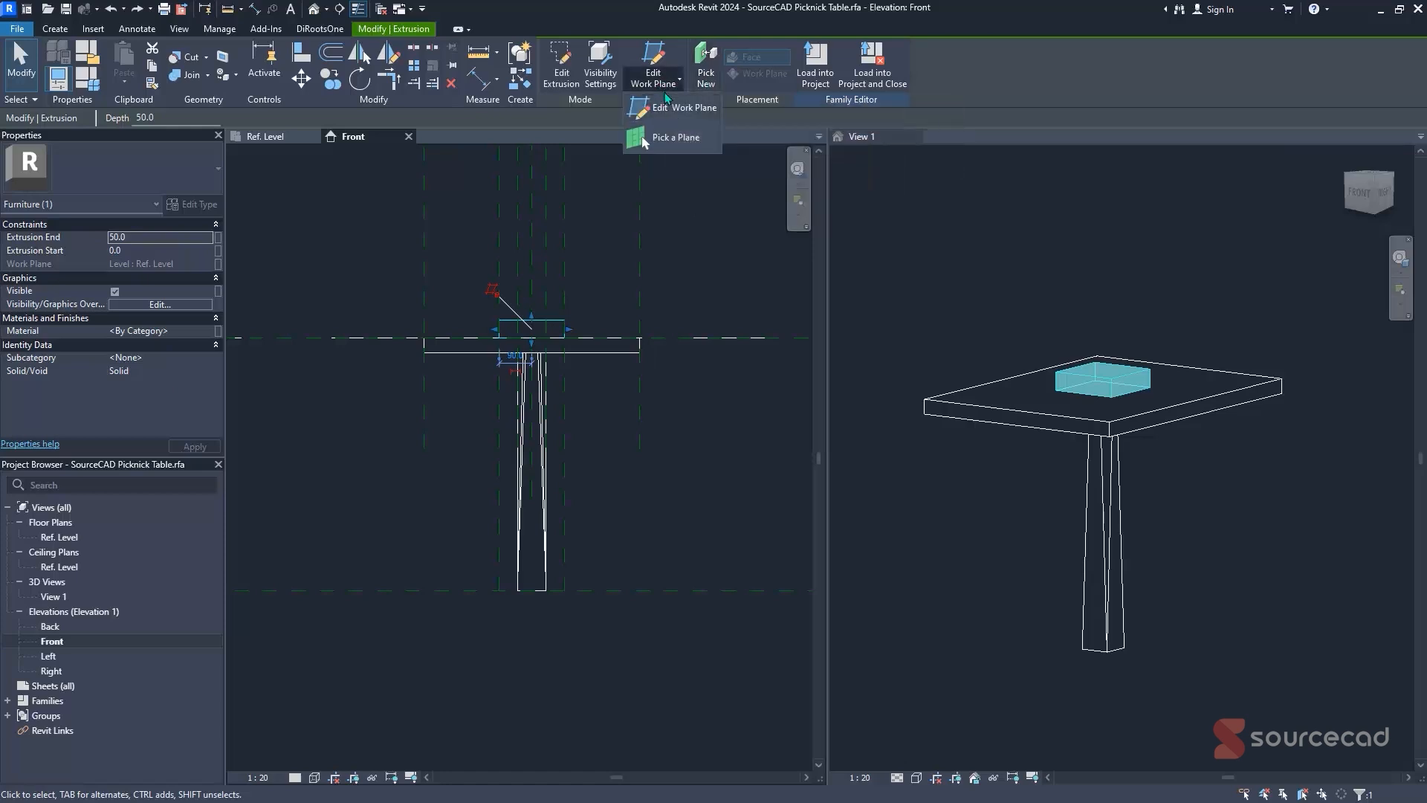
left_click(674, 111)
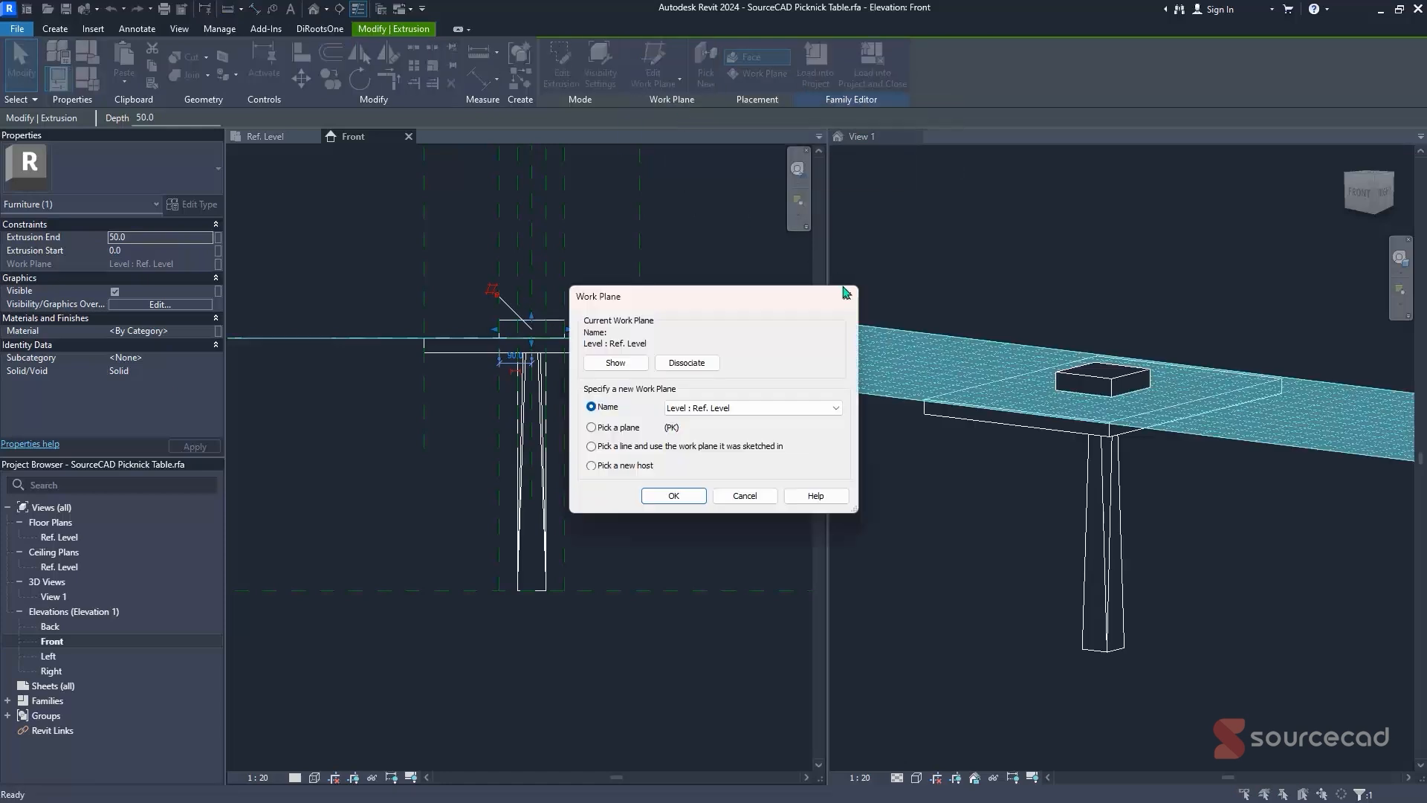
left_click(756, 409)
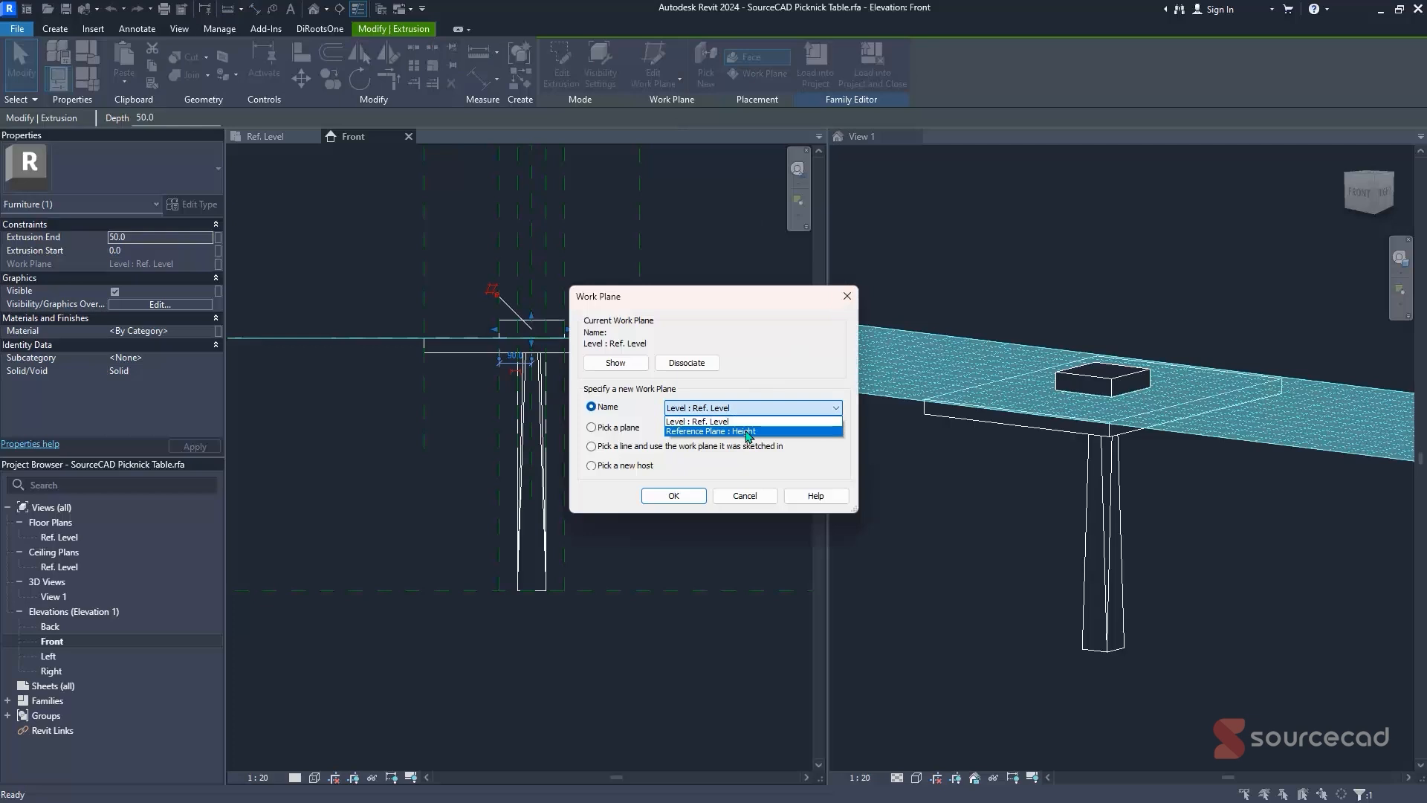
left_click(748, 432)
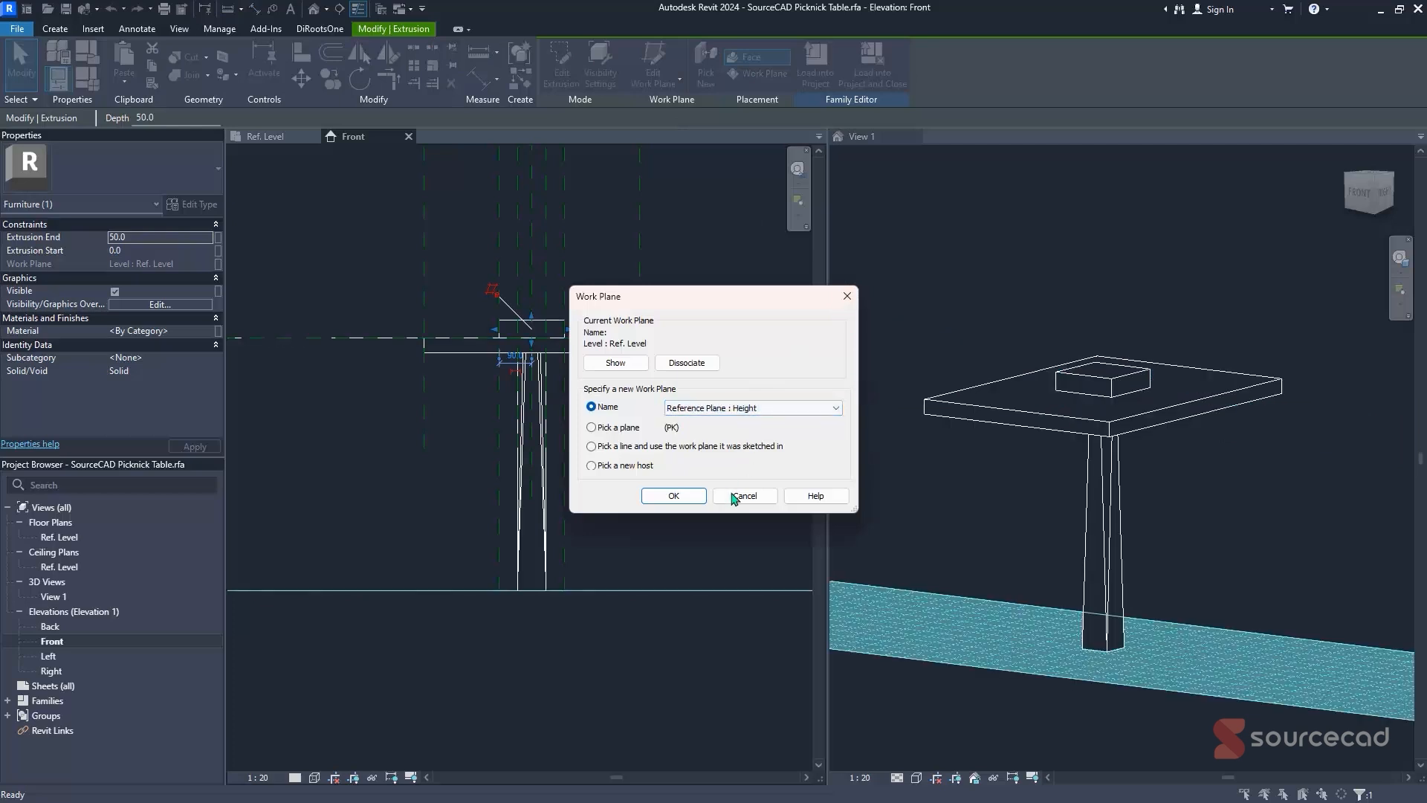
left_click(647, 500)
scroll(502, 546, "up", 5)
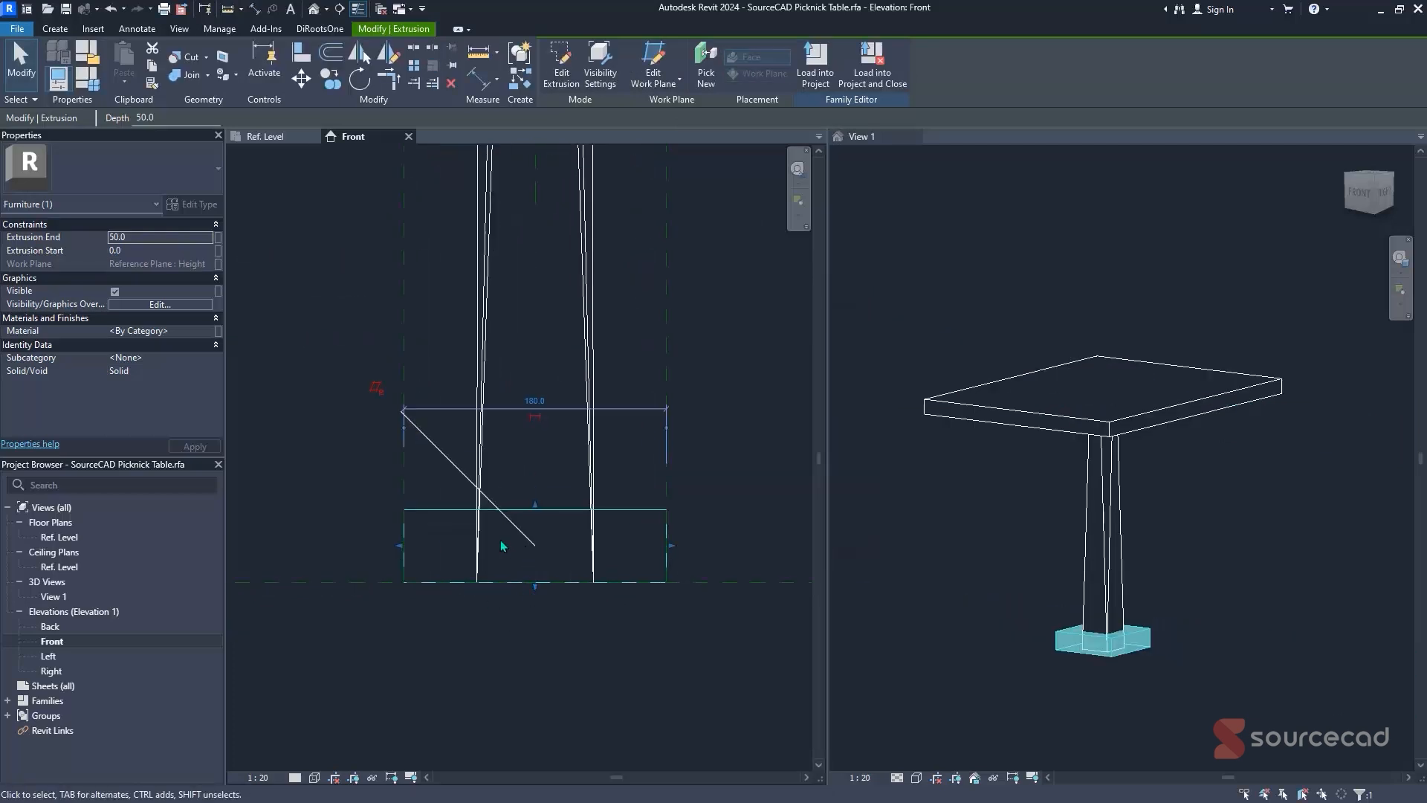
scroll(502, 546, "down", 4)
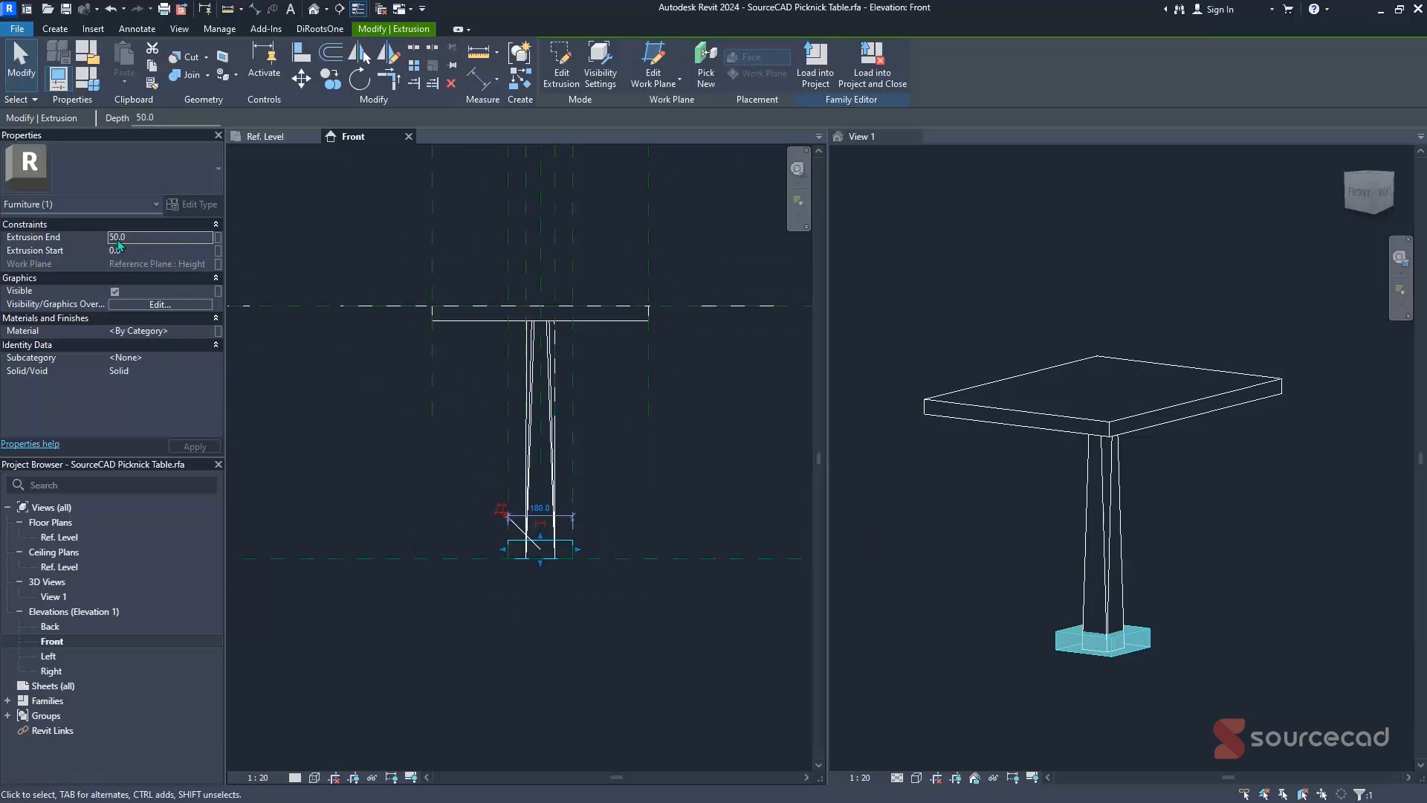
- Try an extrusion end of -50 on the foundation and set it back to 50
left_click_drag(108, 238, 113, 238)
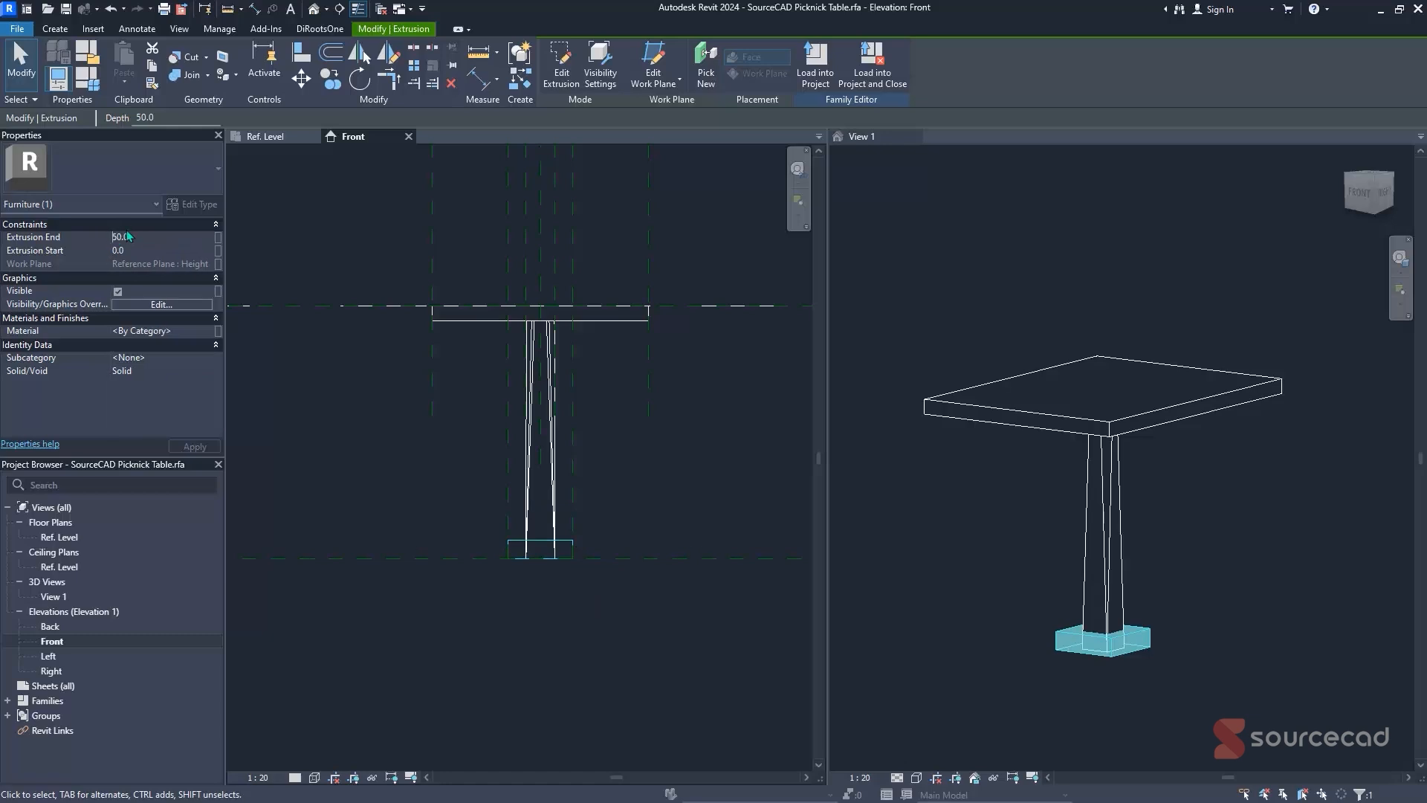
scroll(554, 587, "up", 4)
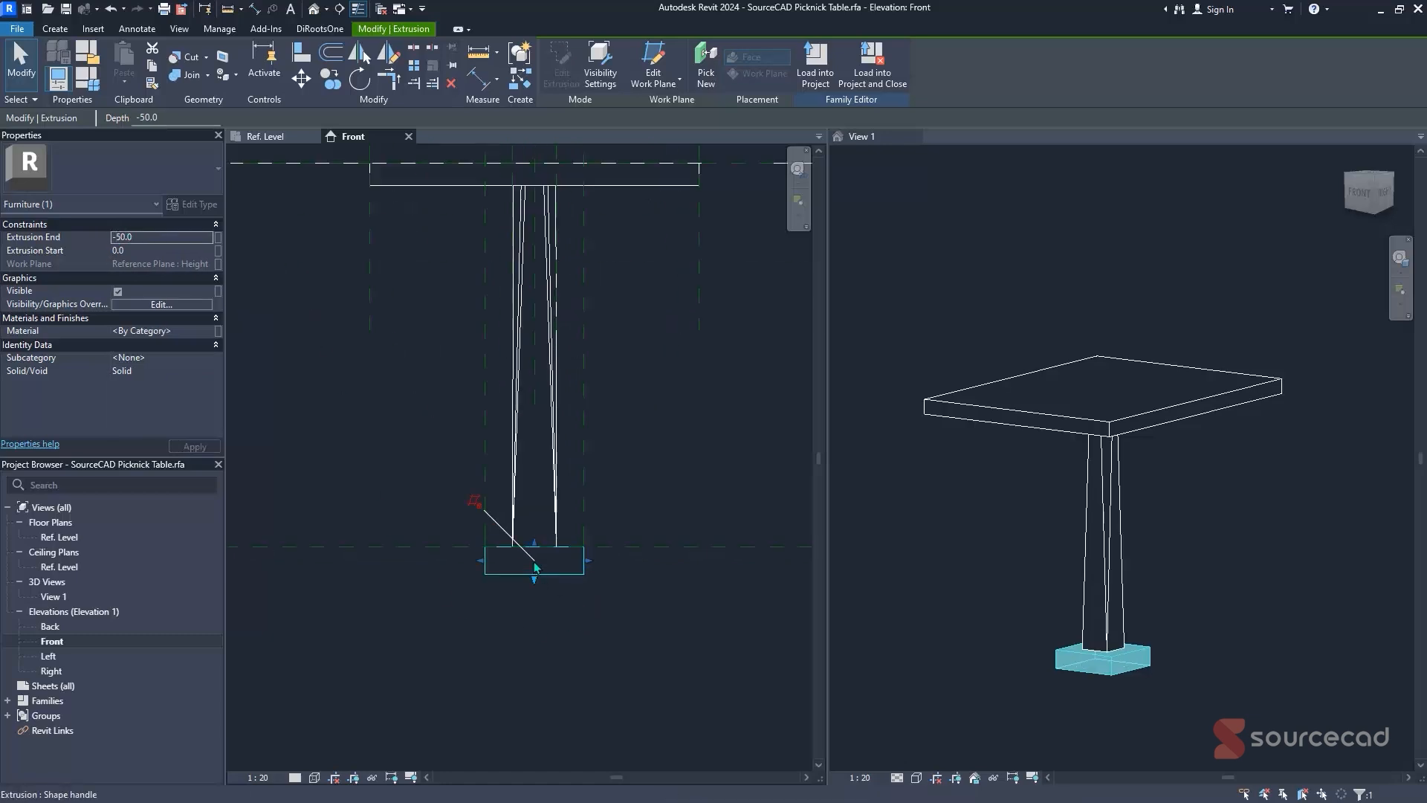
scroll(583, 573, "down", 2)
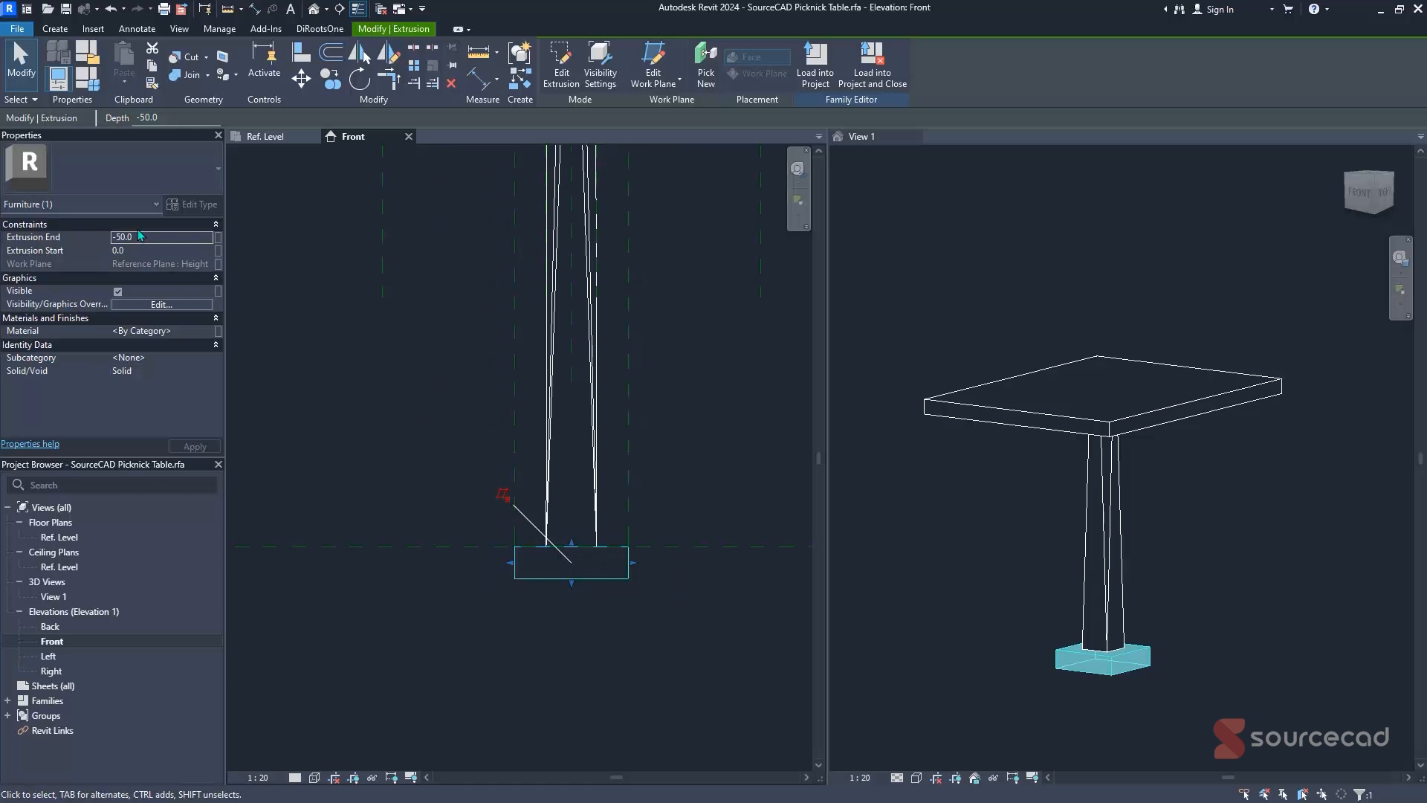
left_click(117, 238)
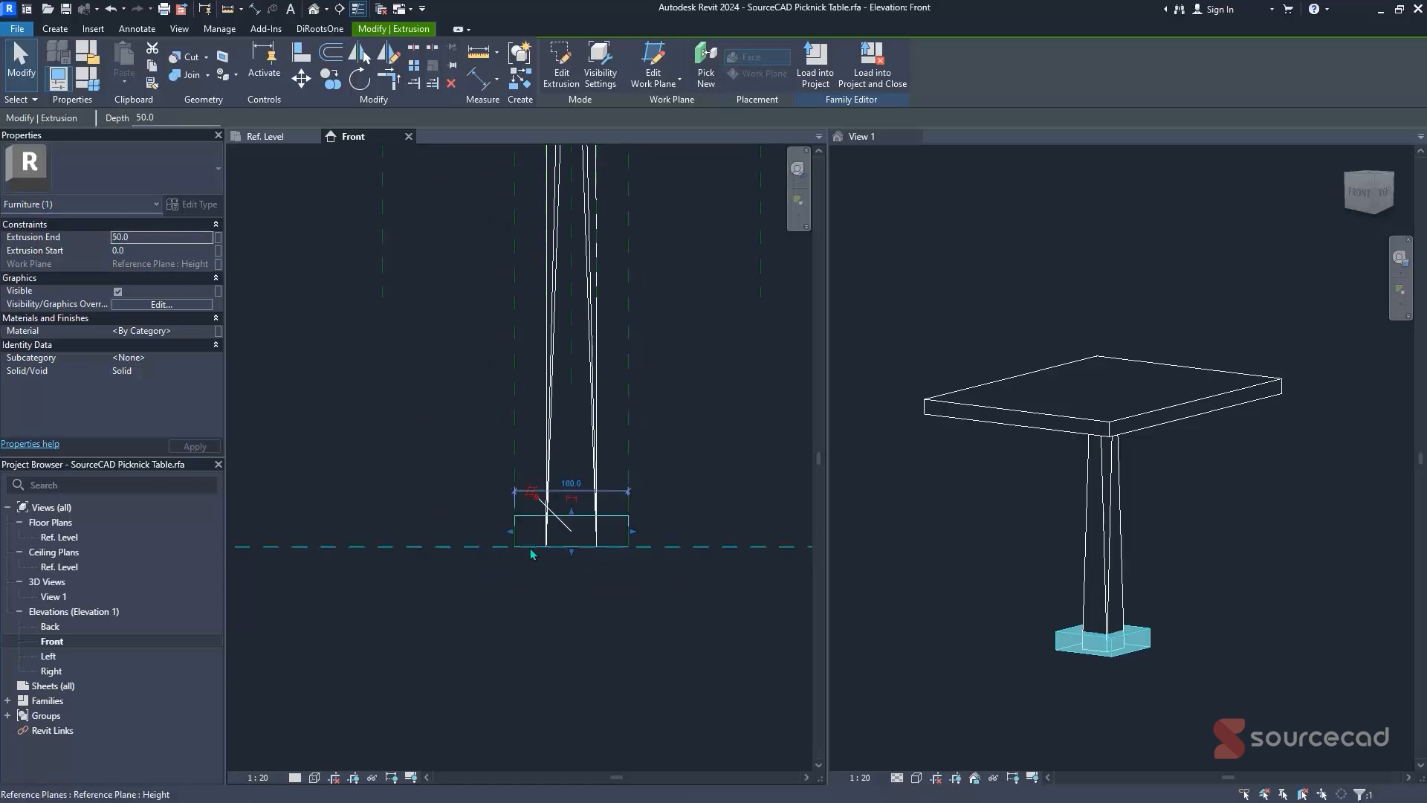
- Join the table leg geometry with the foundation extrusion in the Front elevation
scroll(621, 542, "down", 2)
middle_click_drag(651, 533, 570, 523)
scroll(521, 529, "up", 3)
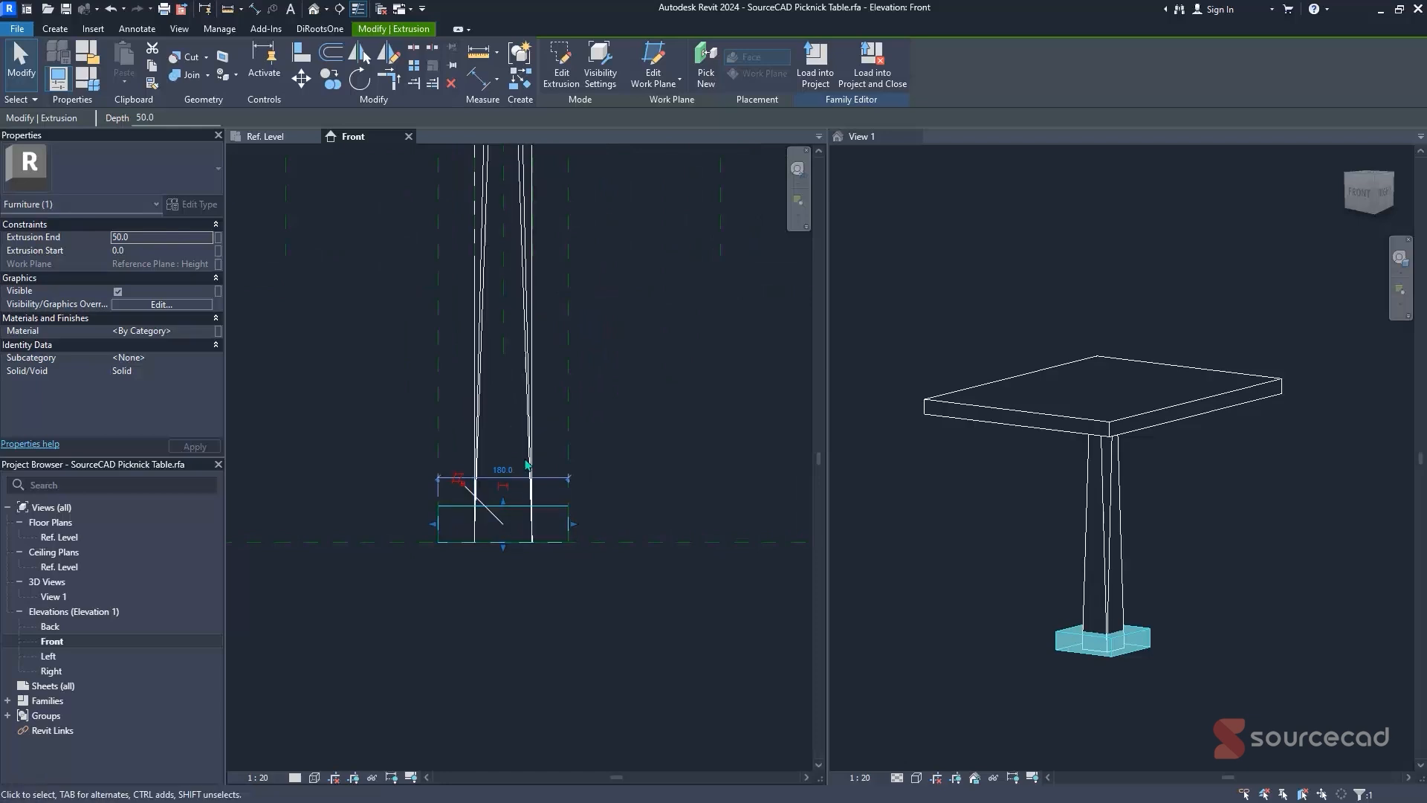
left_click(182, 75)
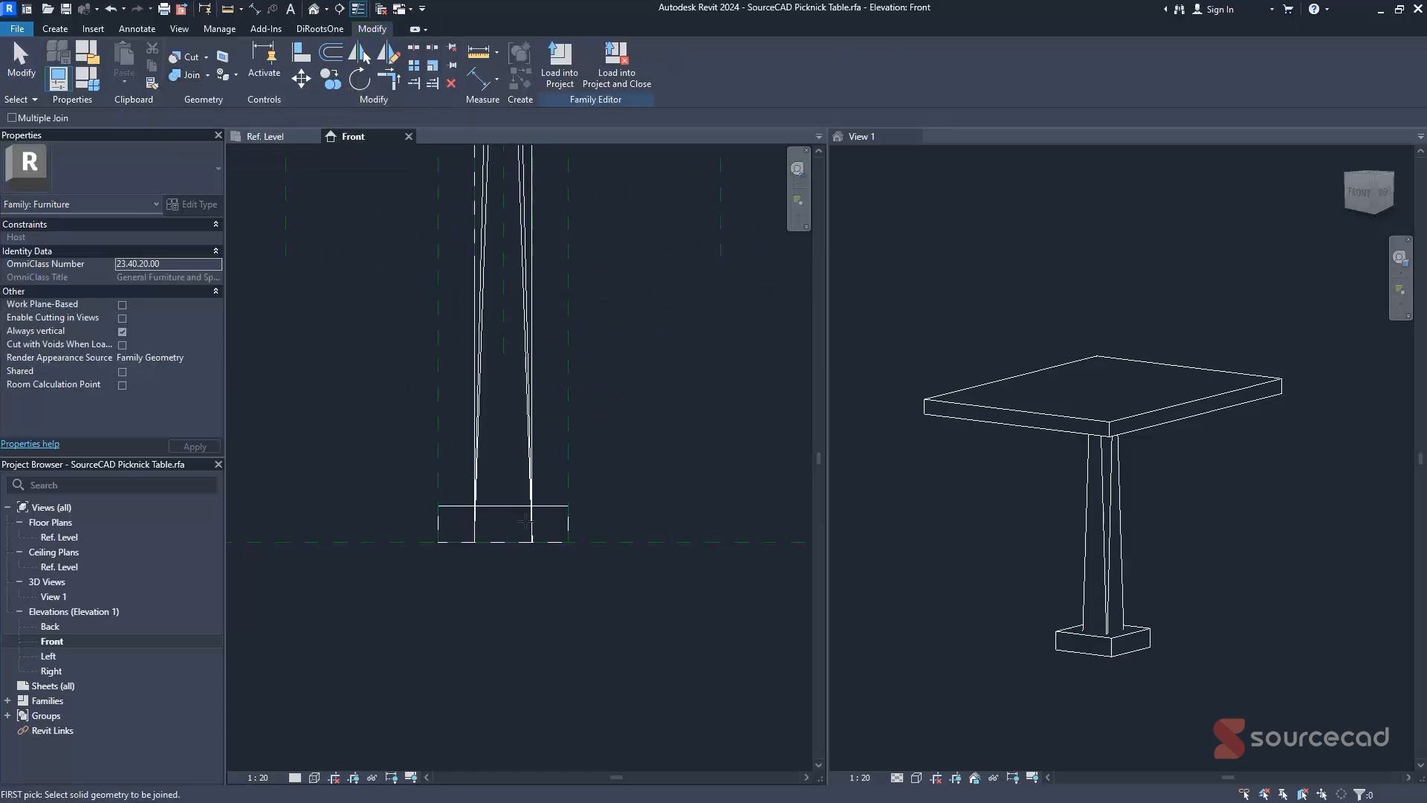
left_click(531, 478)
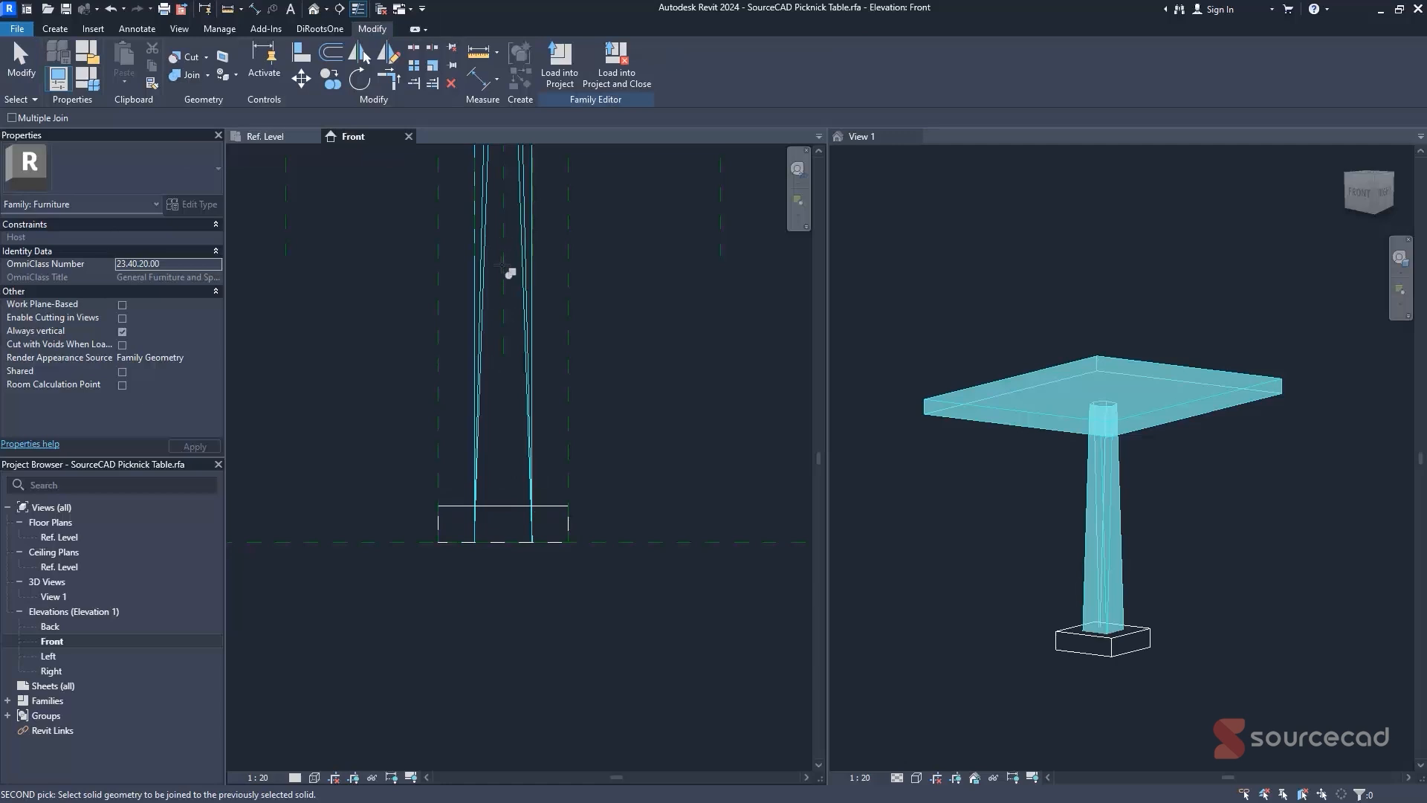
left_click(554, 515)
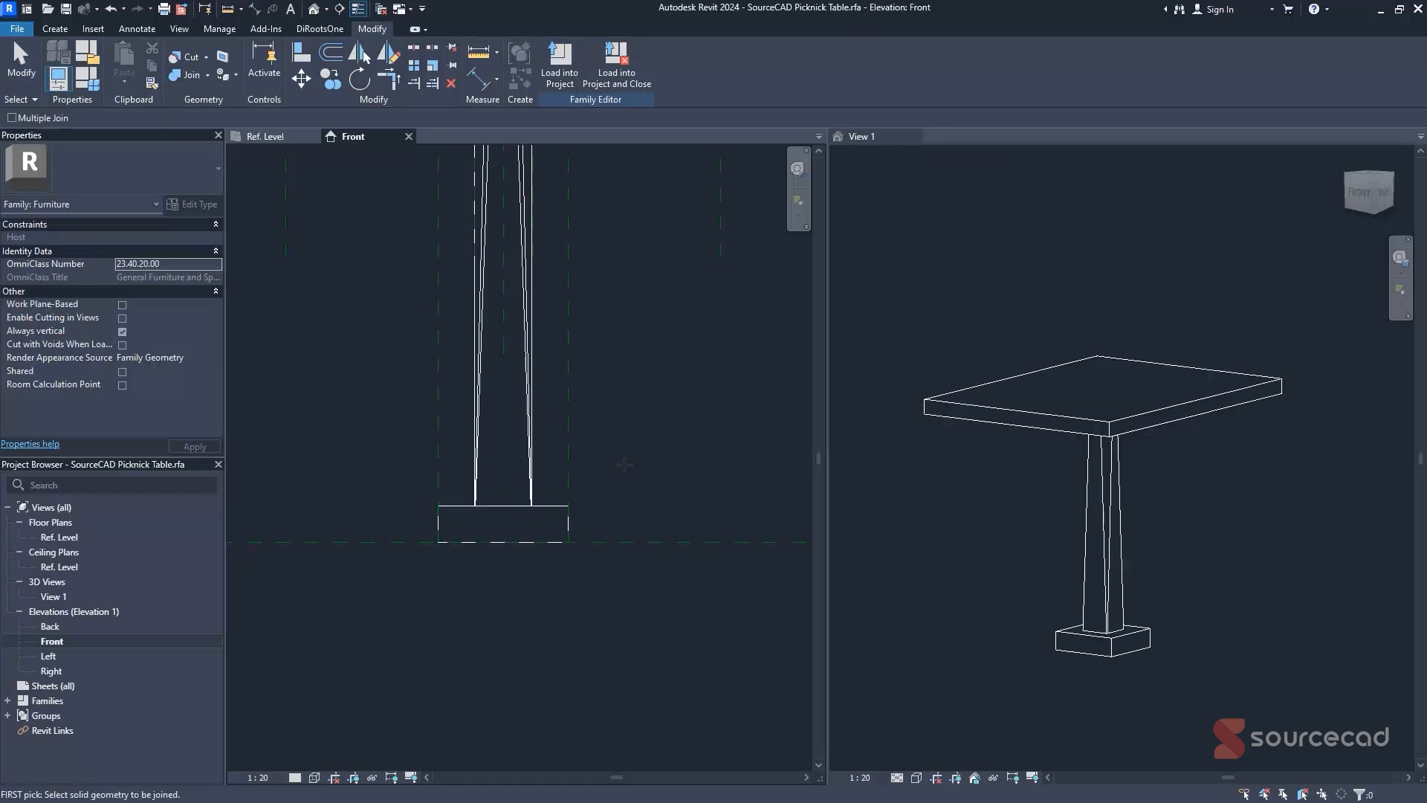
key("Escape")
- Test the foundation's flexing by applying a Table foundation value of 400 in the family types
scroll(559, 438, "down", 2)
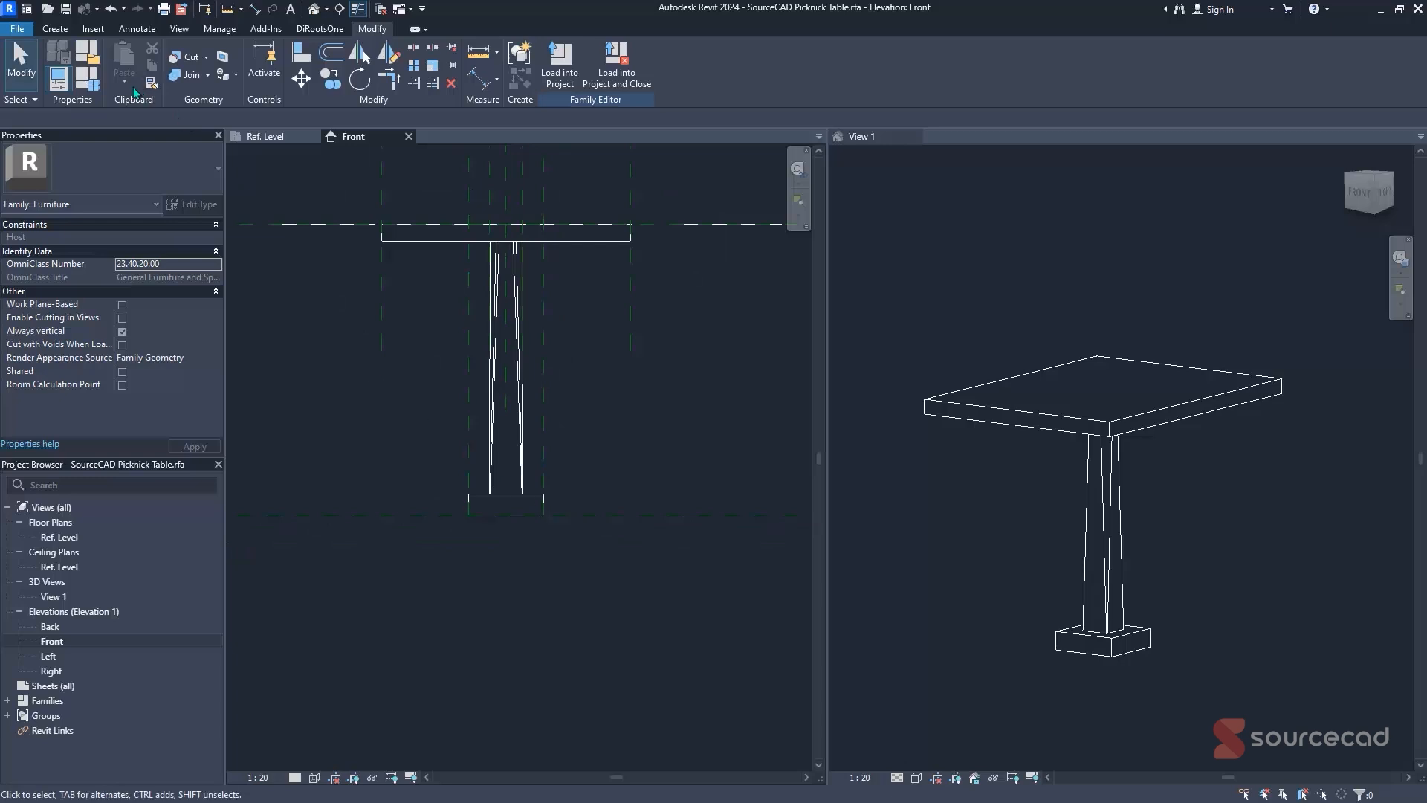
middle_click_drag(425, 331, 577, 414)
scroll(519, 430, "down", 1)
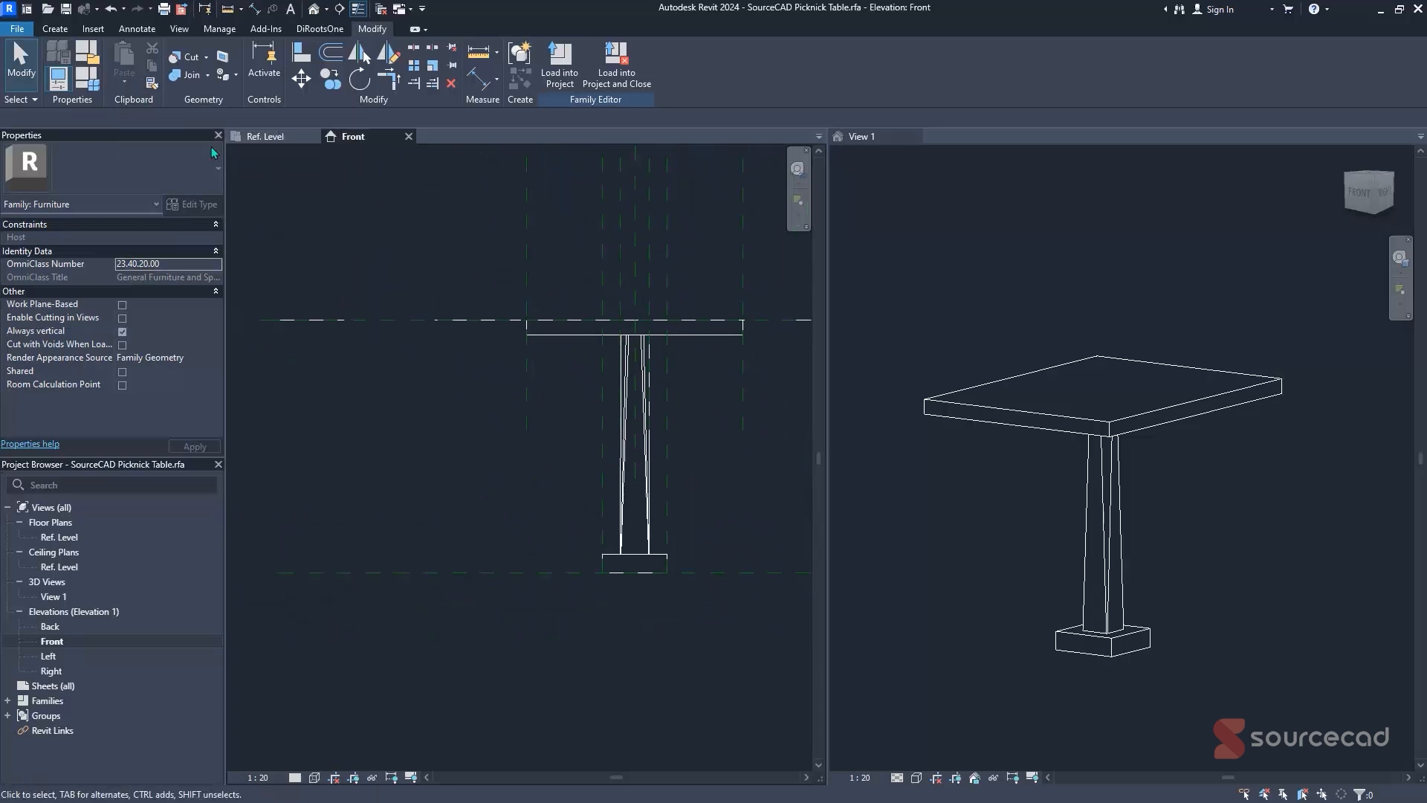
left_click(93, 79)
left_click_drag(465, 192, 203, 154)
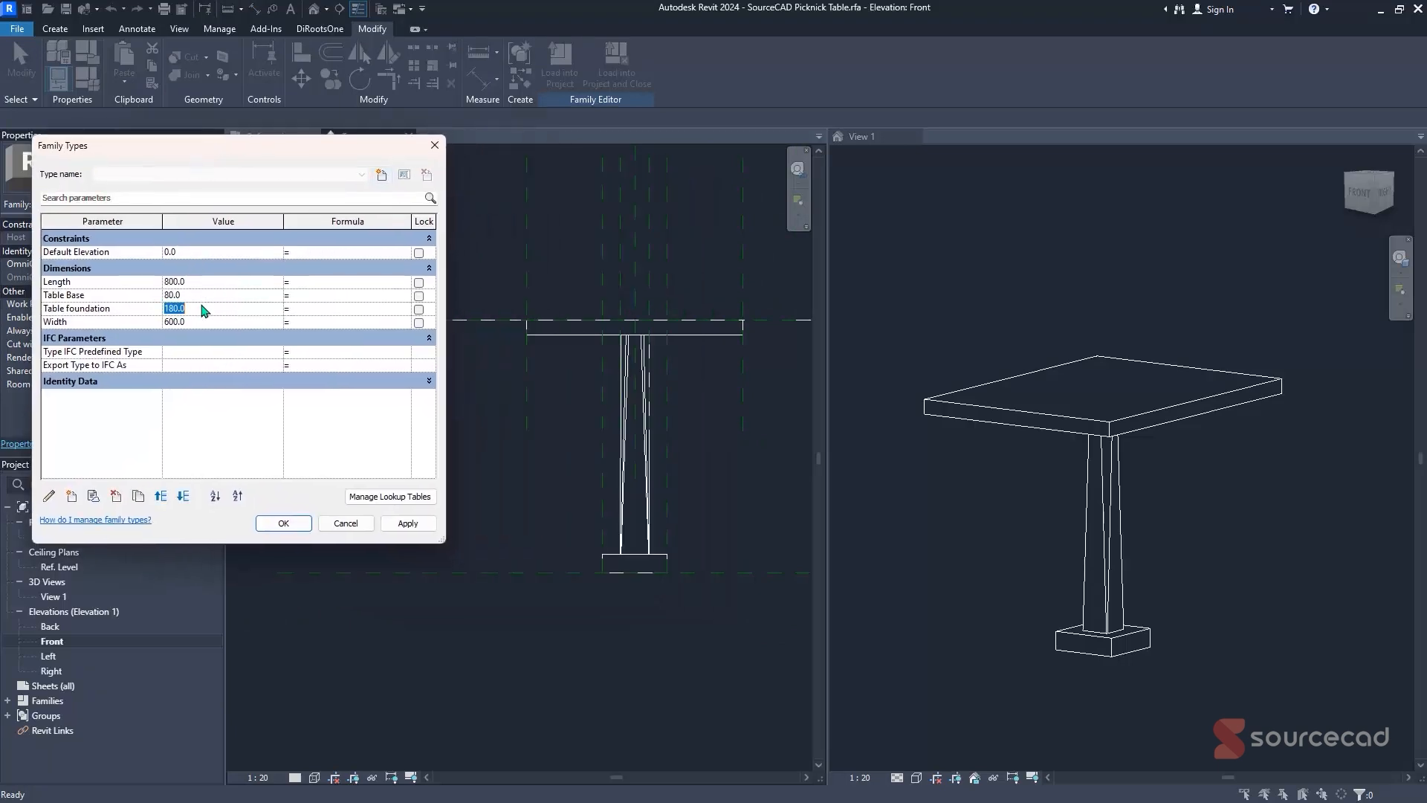
left_click(387, 522)
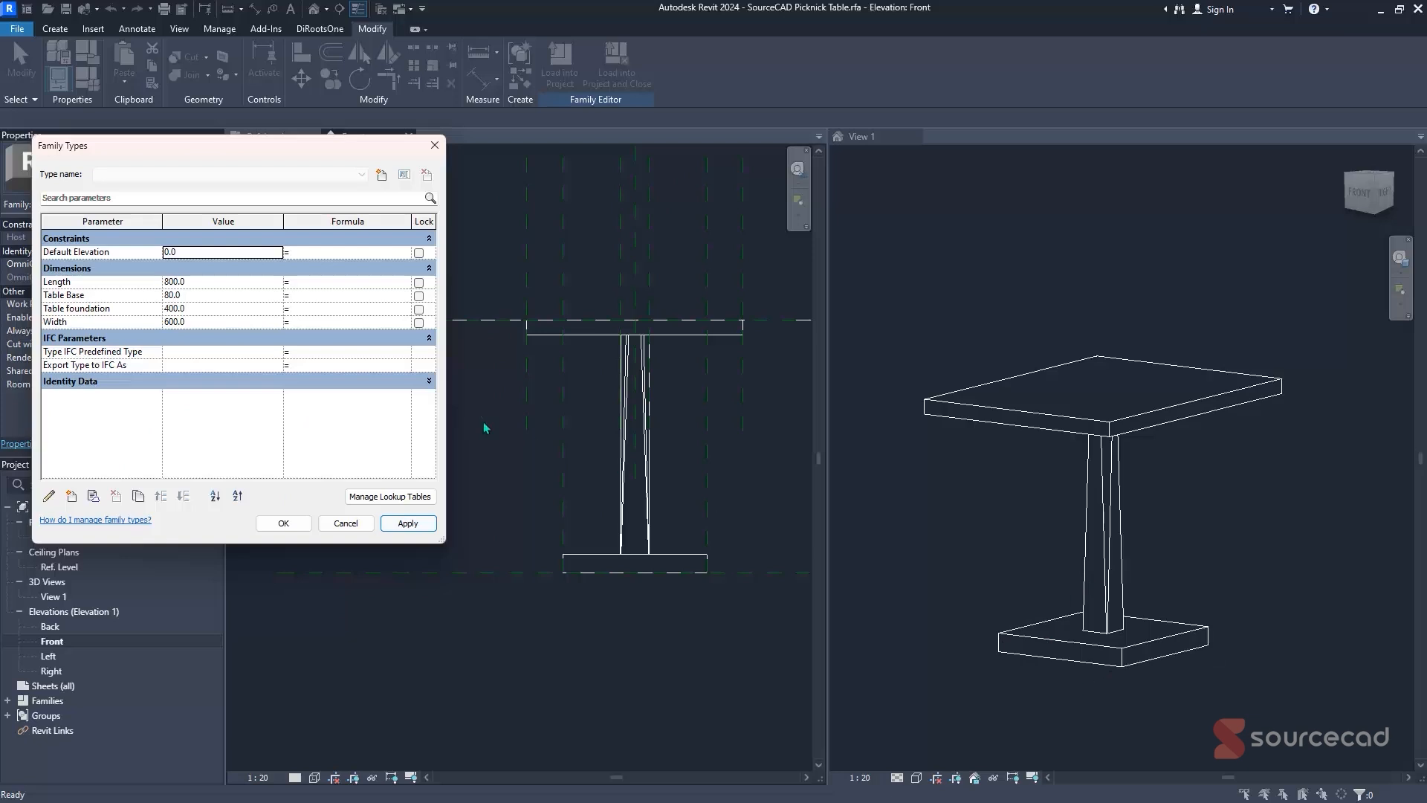
- Set the Table foundation parameter to 300, apply it and close the family types
left_click(227, 310)
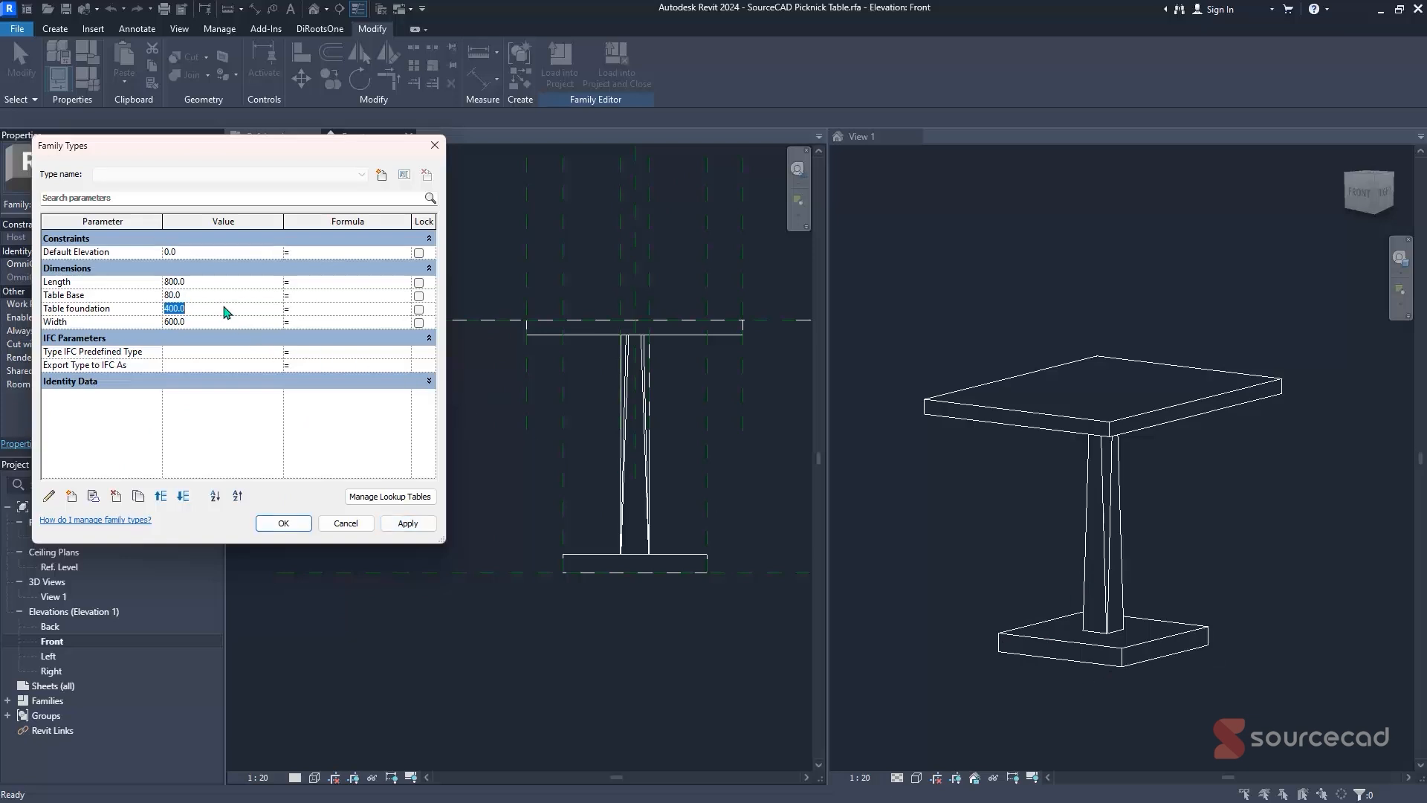
left_click(416, 526)
left_click(267, 525)
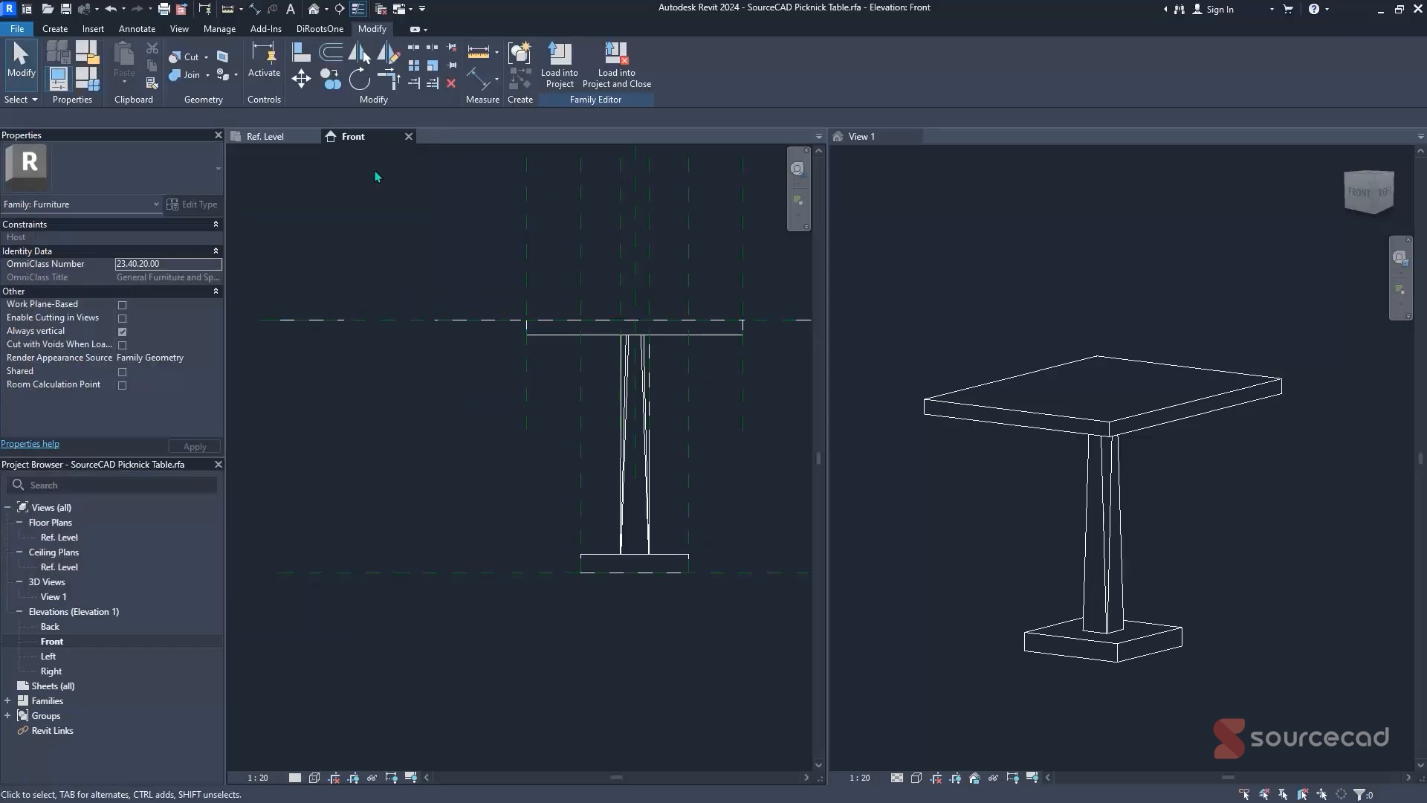
- Close the Front elevation and set the Ref. Level plan's view scale to 1 : 5
left_click(408, 136)
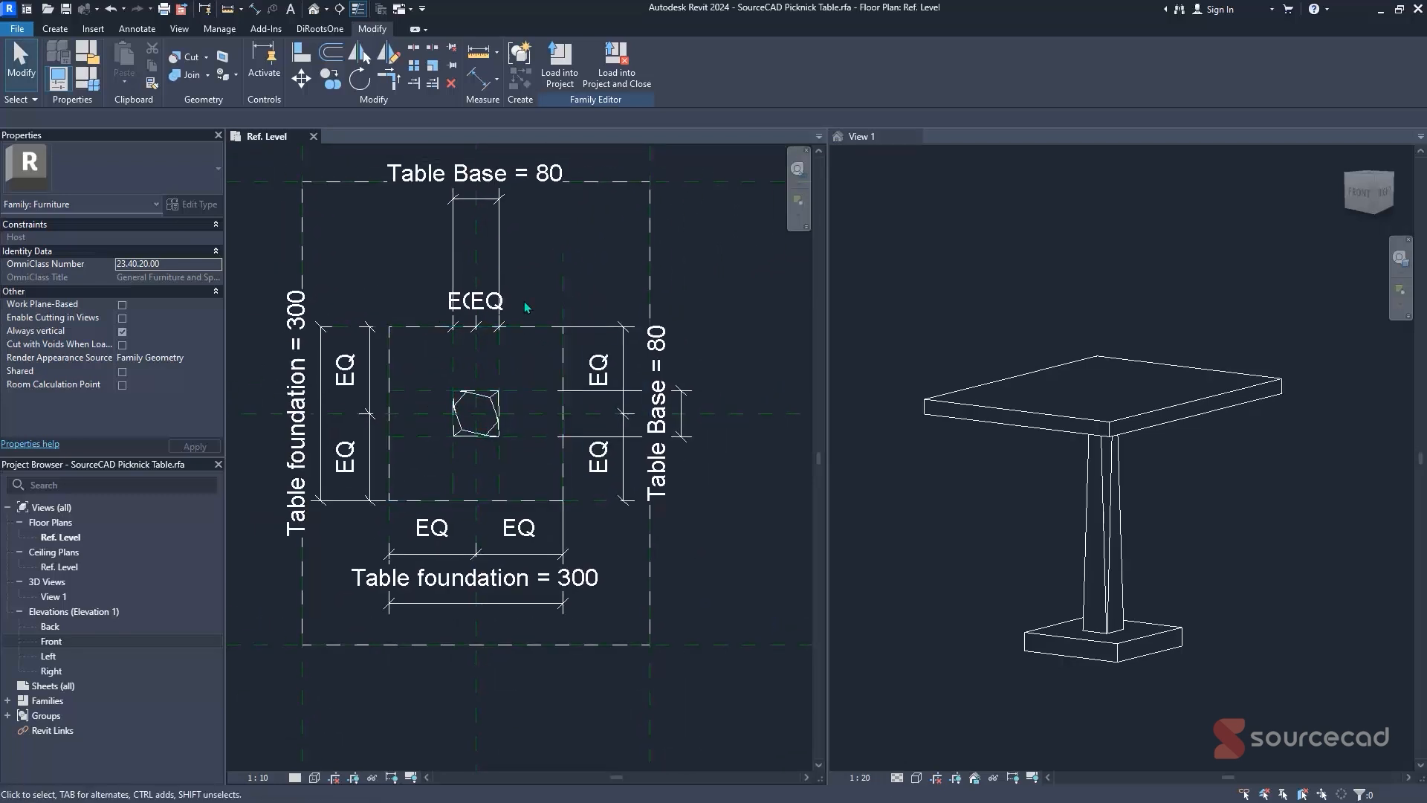
middle_click_drag(524, 308, 547, 356)
left_click(267, 777)
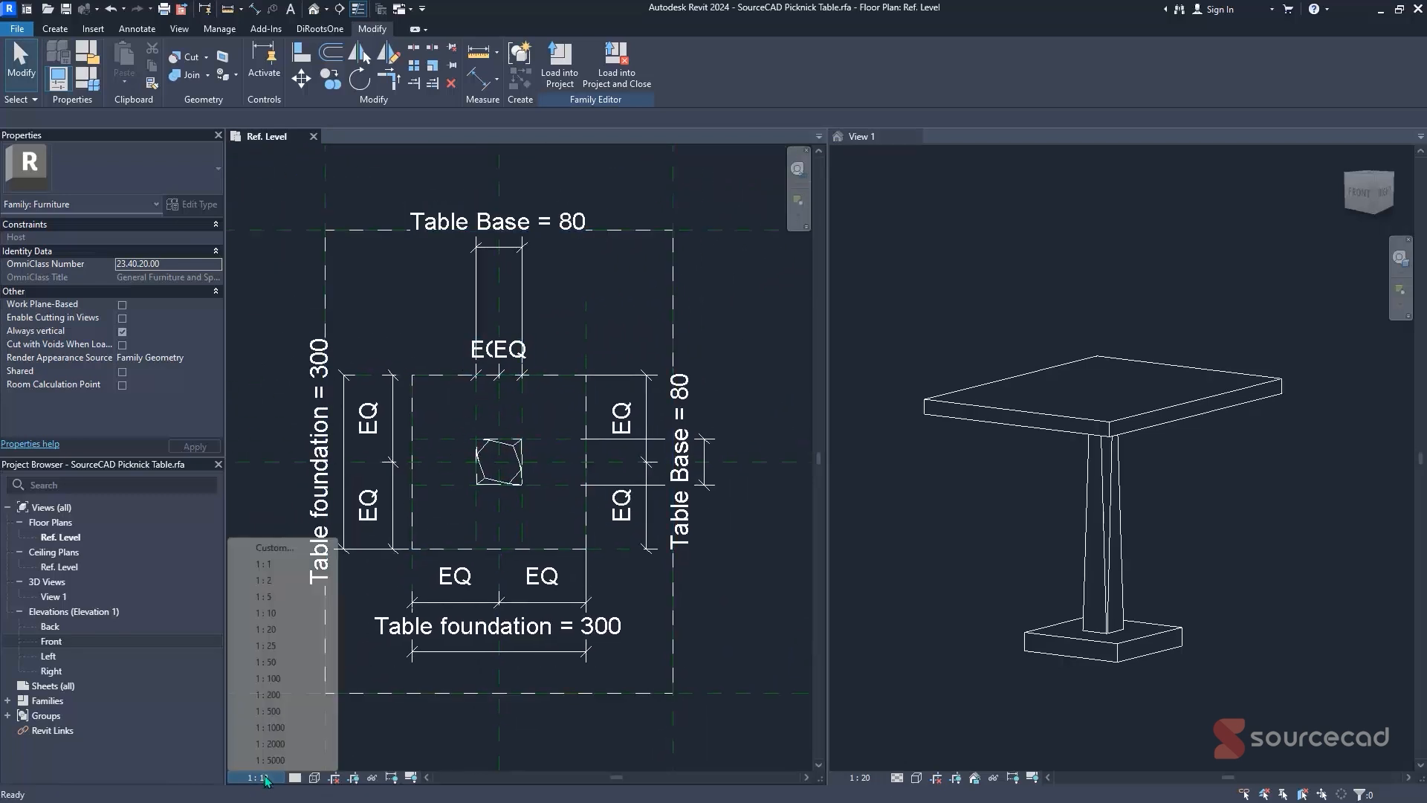
left_click(289, 597)
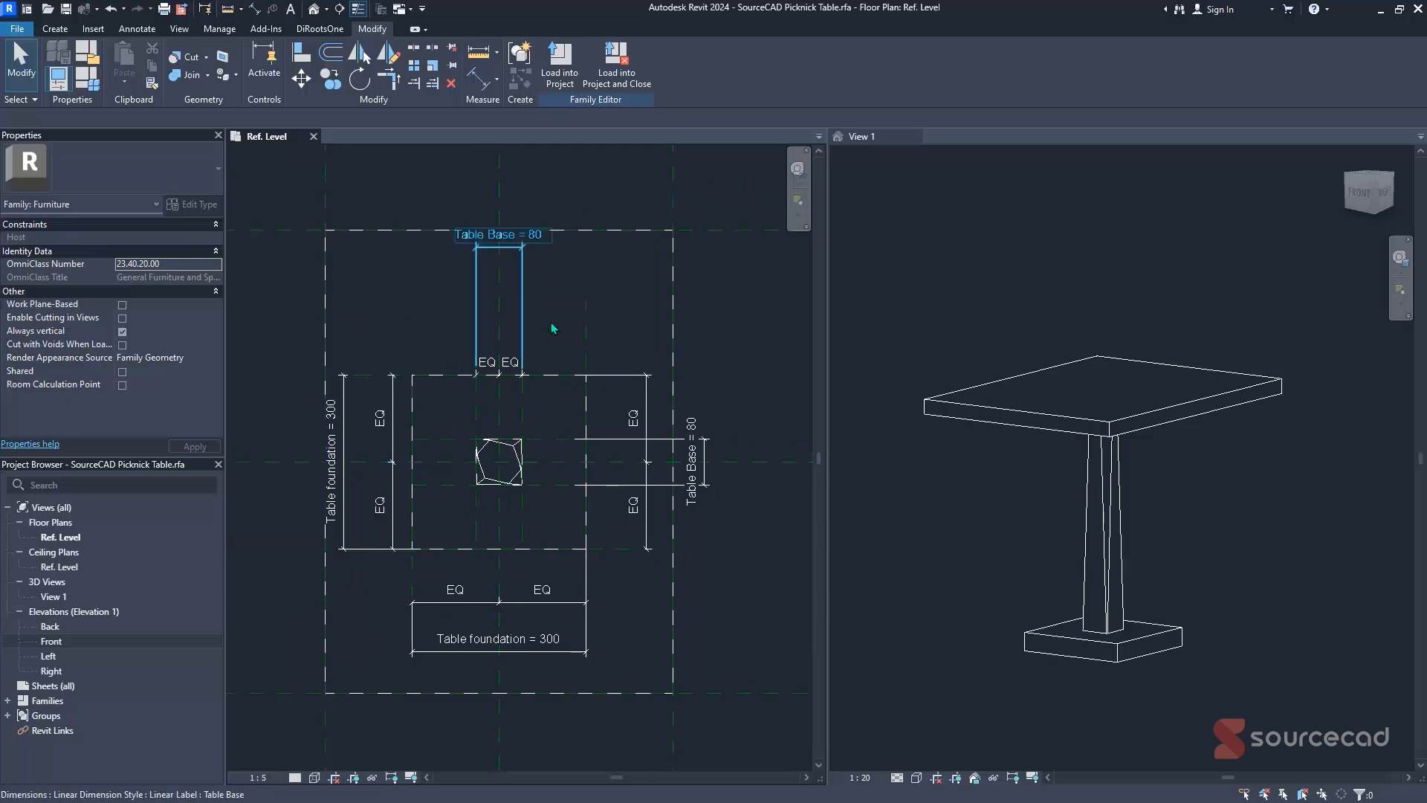
scroll(554, 464, "down", 3)
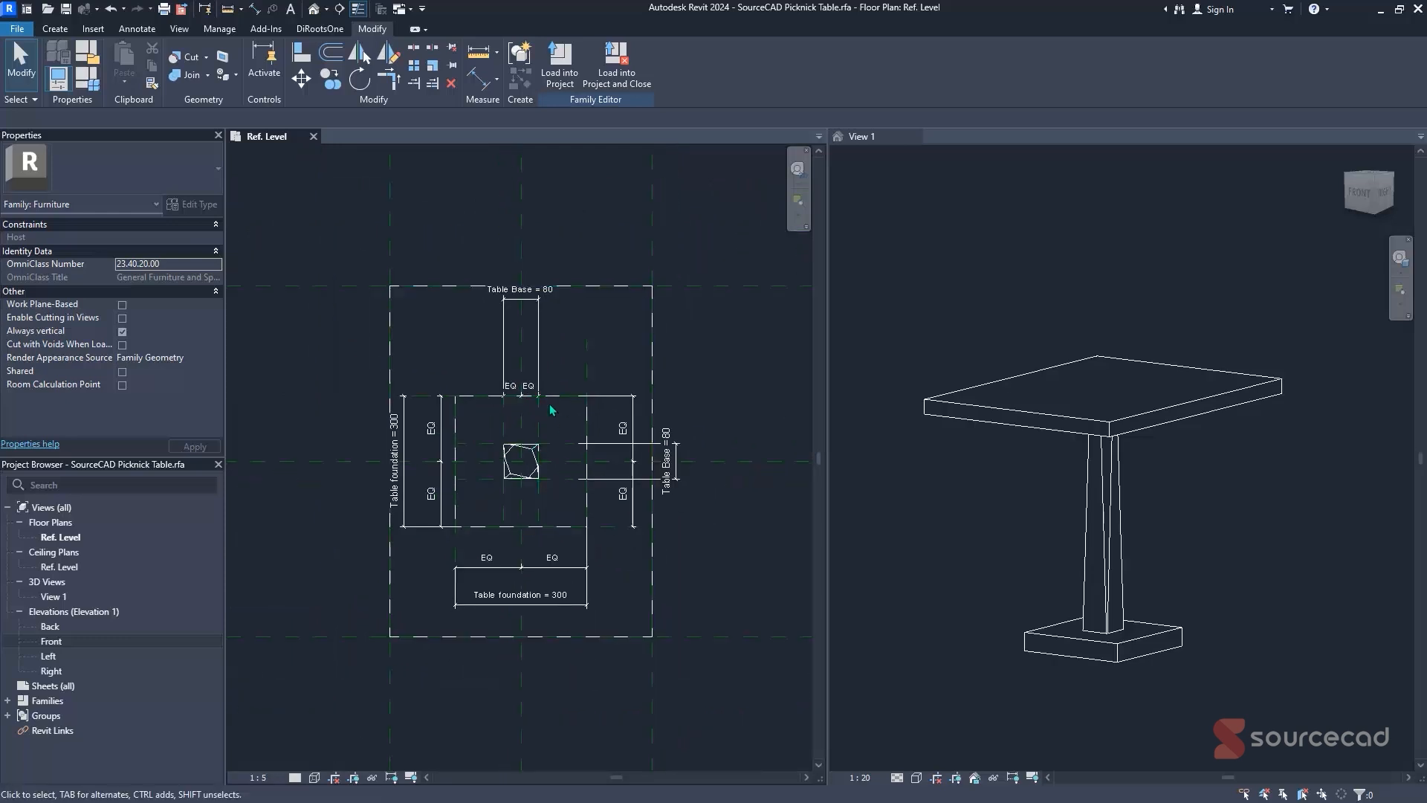
scroll(559, 324, "up", 3)
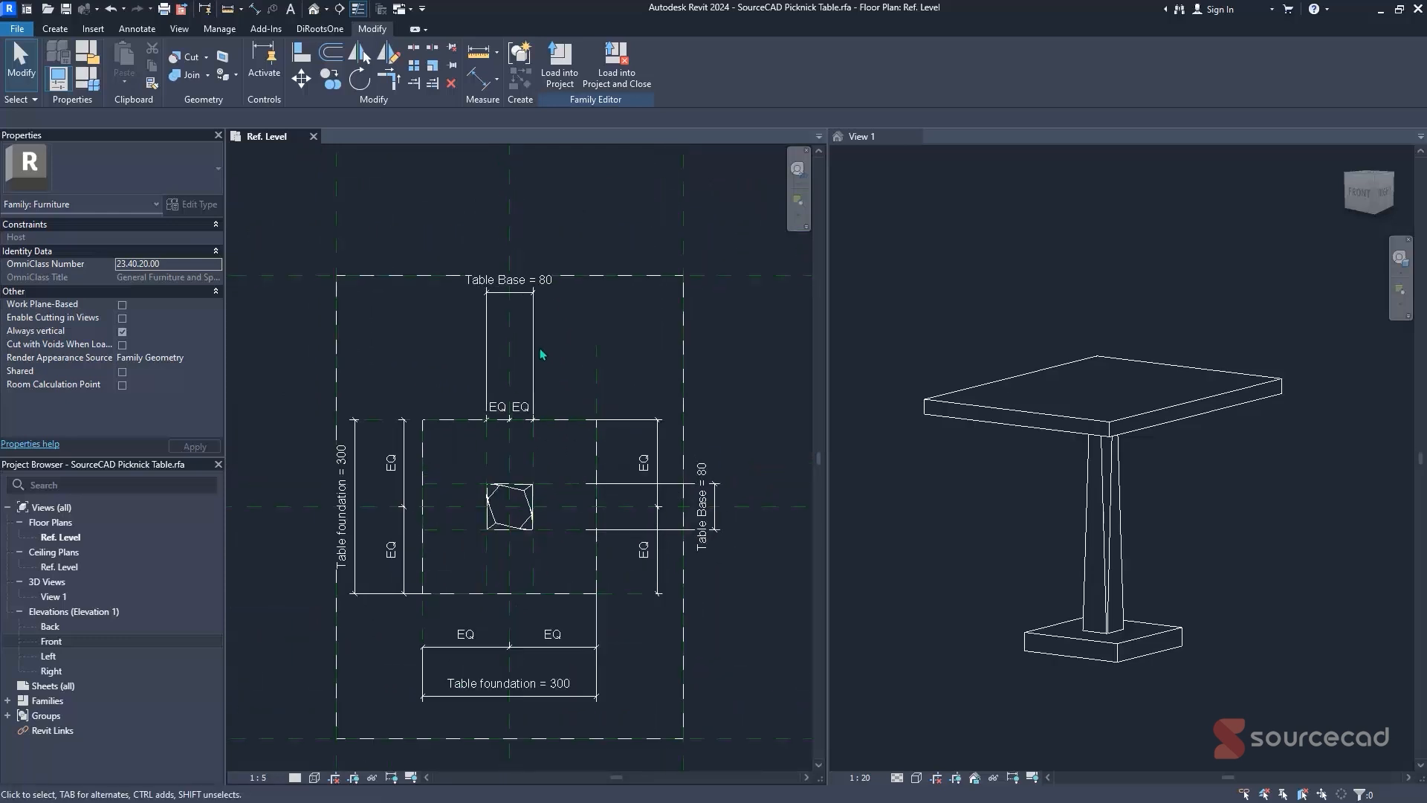
- Start loading a family and browse to the Seating folder within the UK Furniture library
left_click(103, 31)
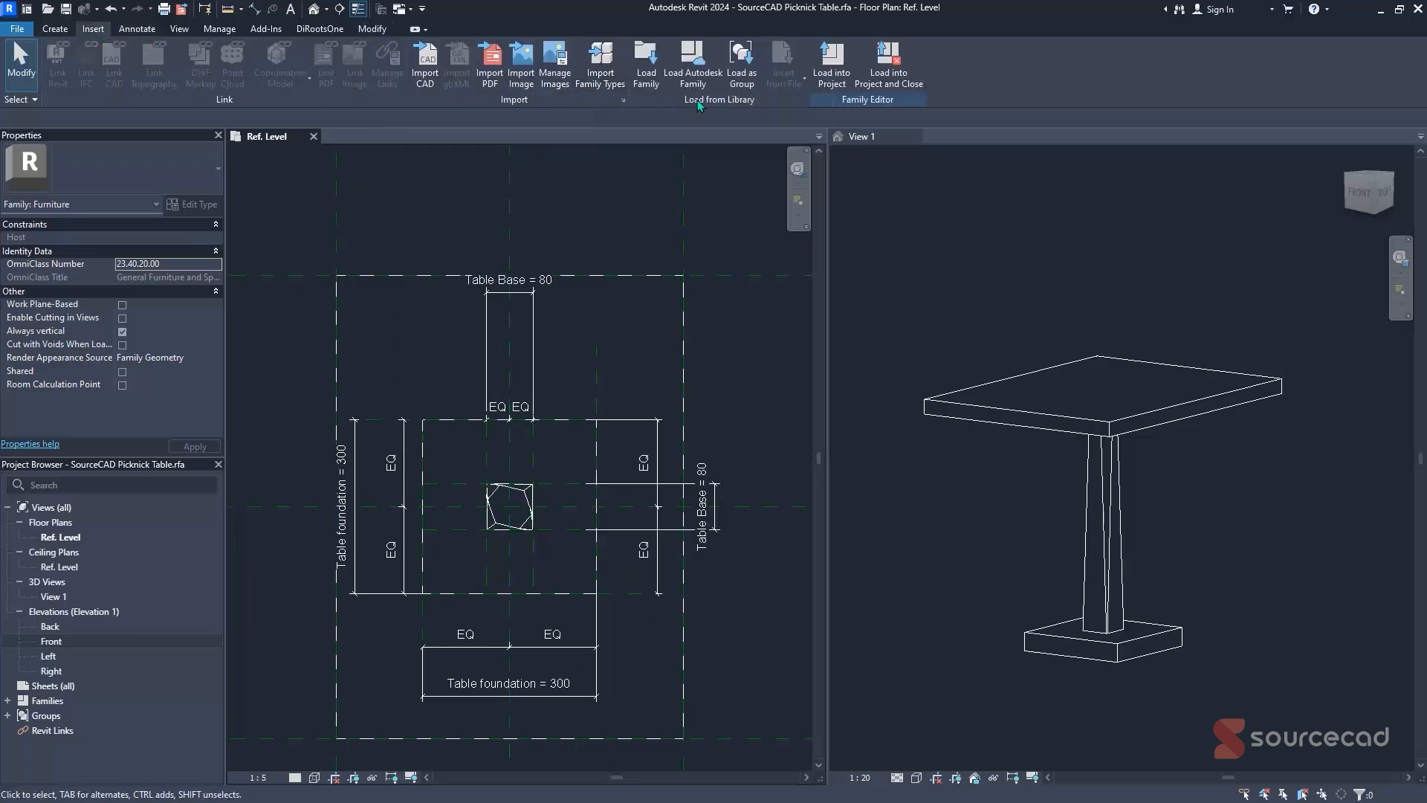
left_click(654, 96)
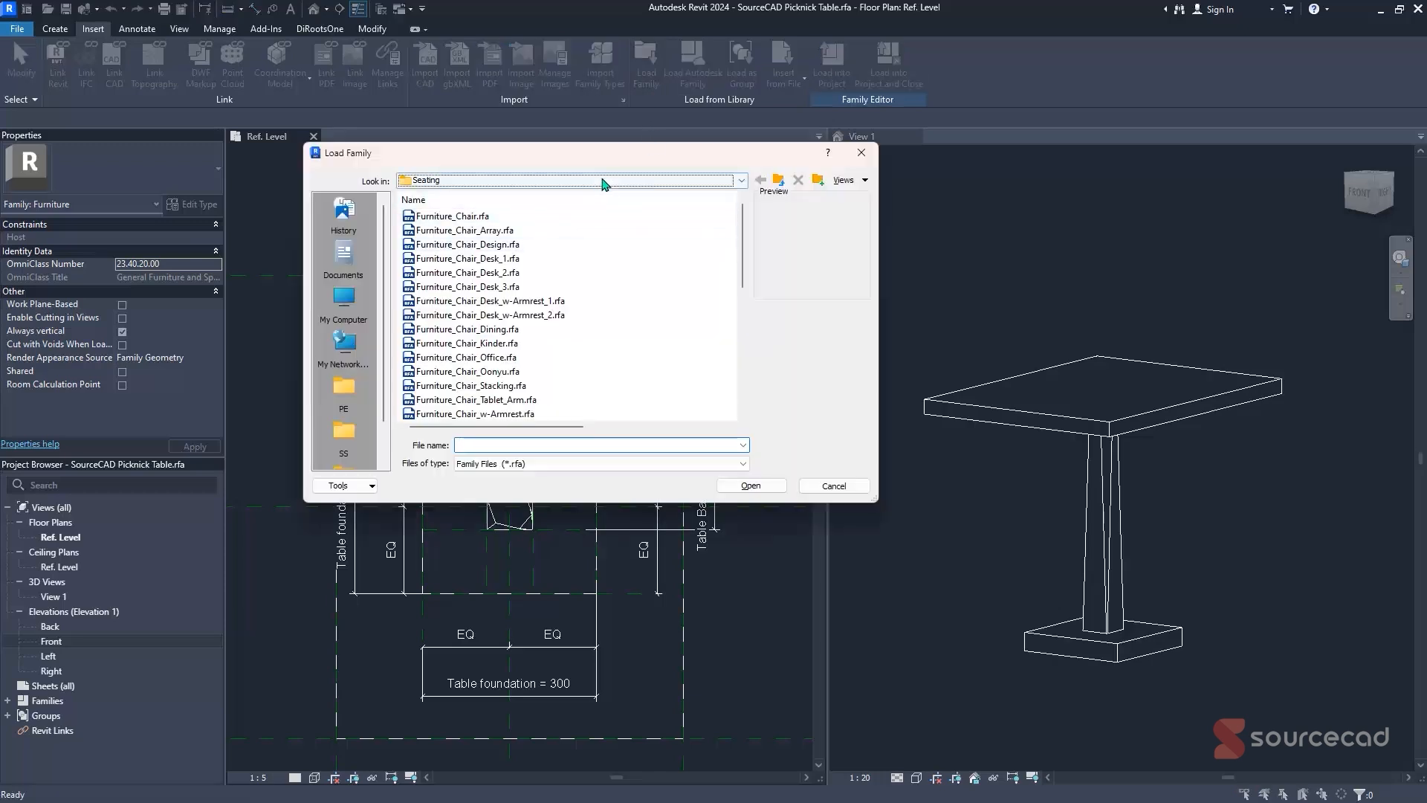
left_click(603, 184)
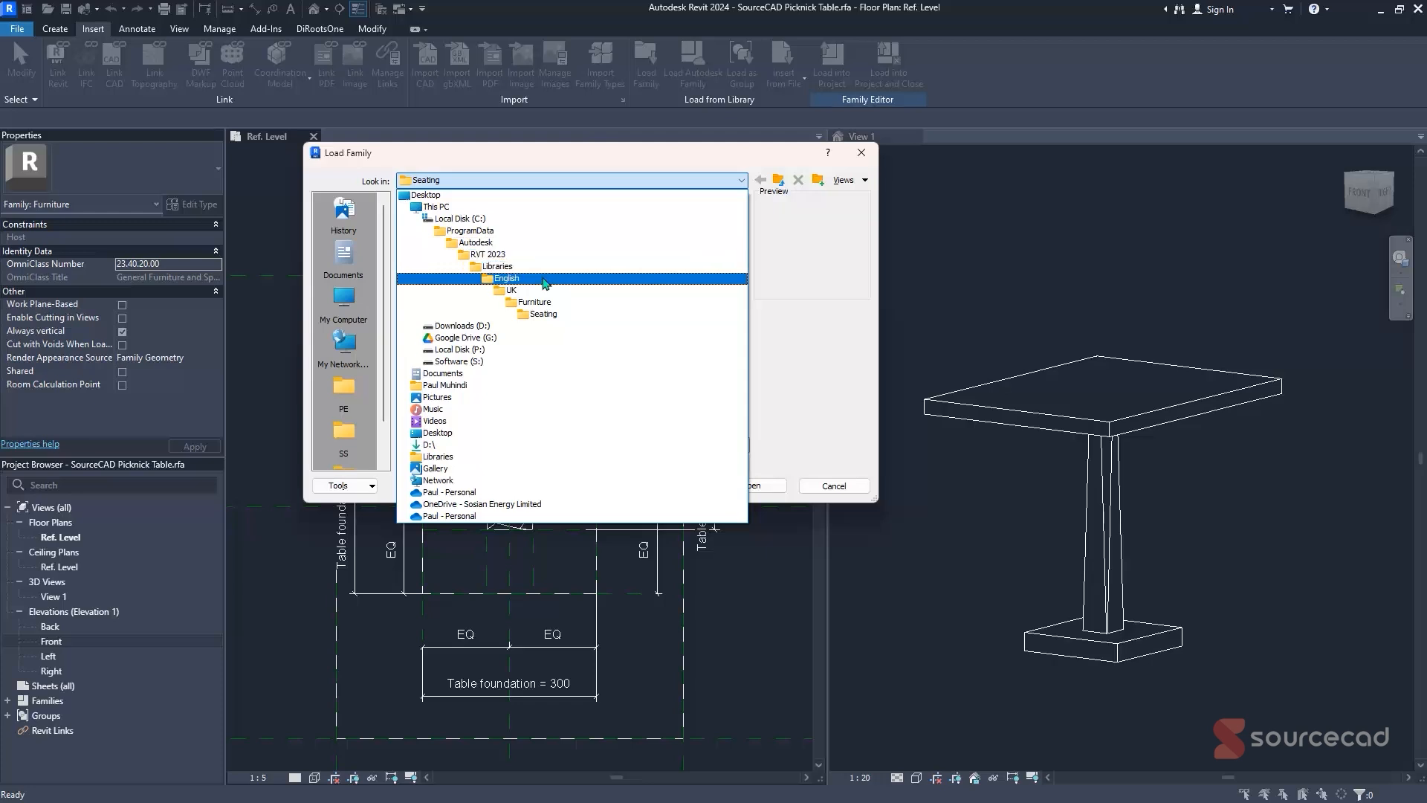
left_click(579, 315)
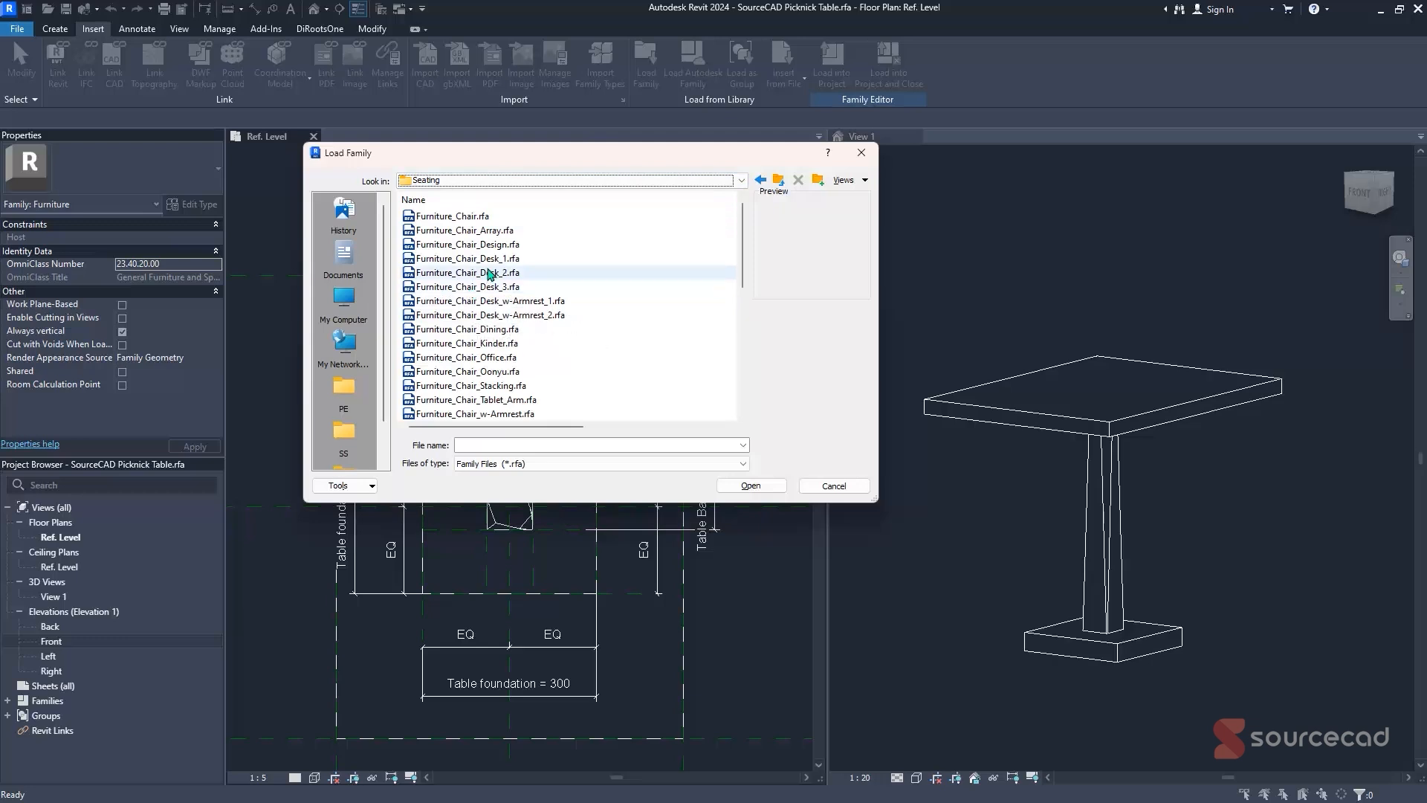
- Preview the chair families in the Seating folder and load Furniture_Chair_Dining.rfa
left_click(500, 247)
left_click(522, 343)
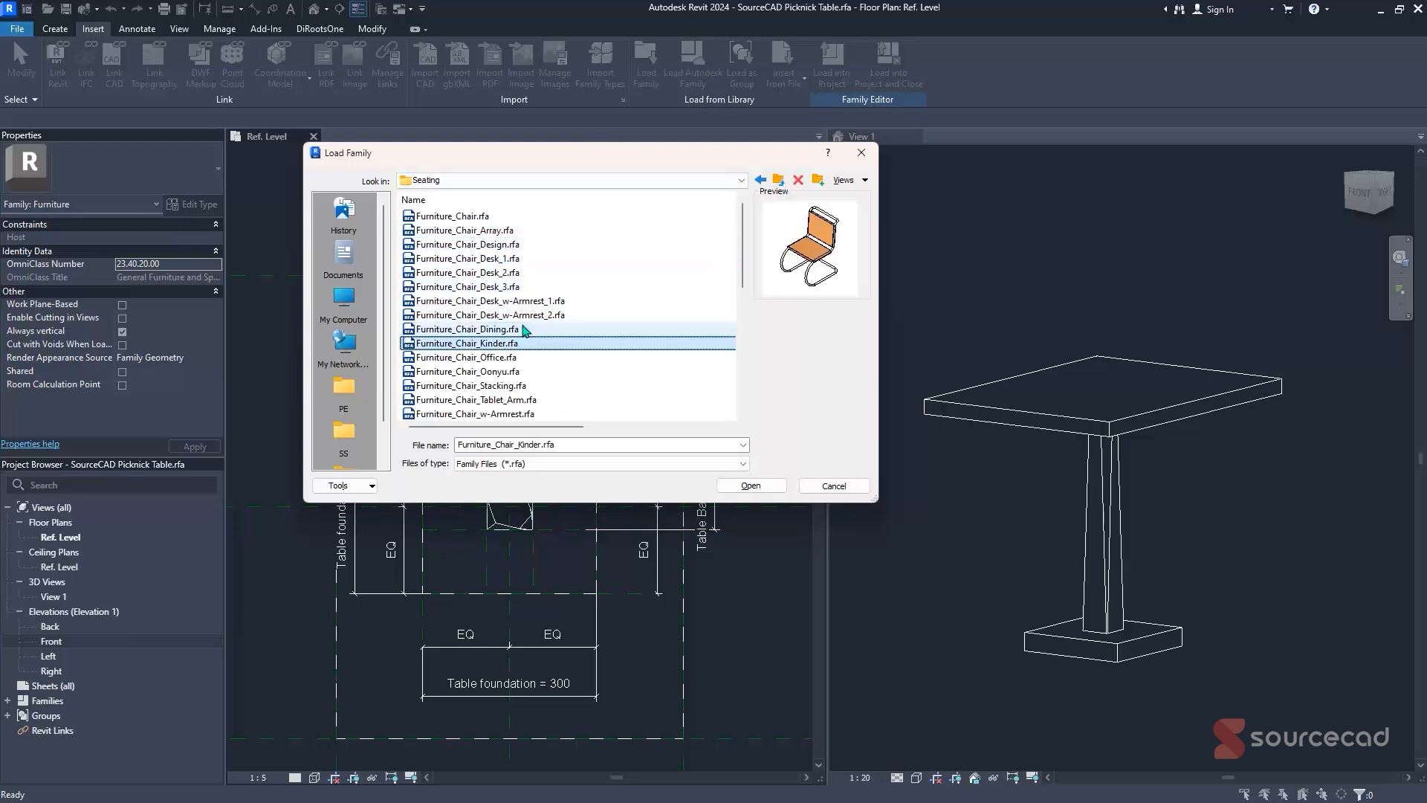
left_click(524, 329)
key("Down")
key("Down")
key("Down")
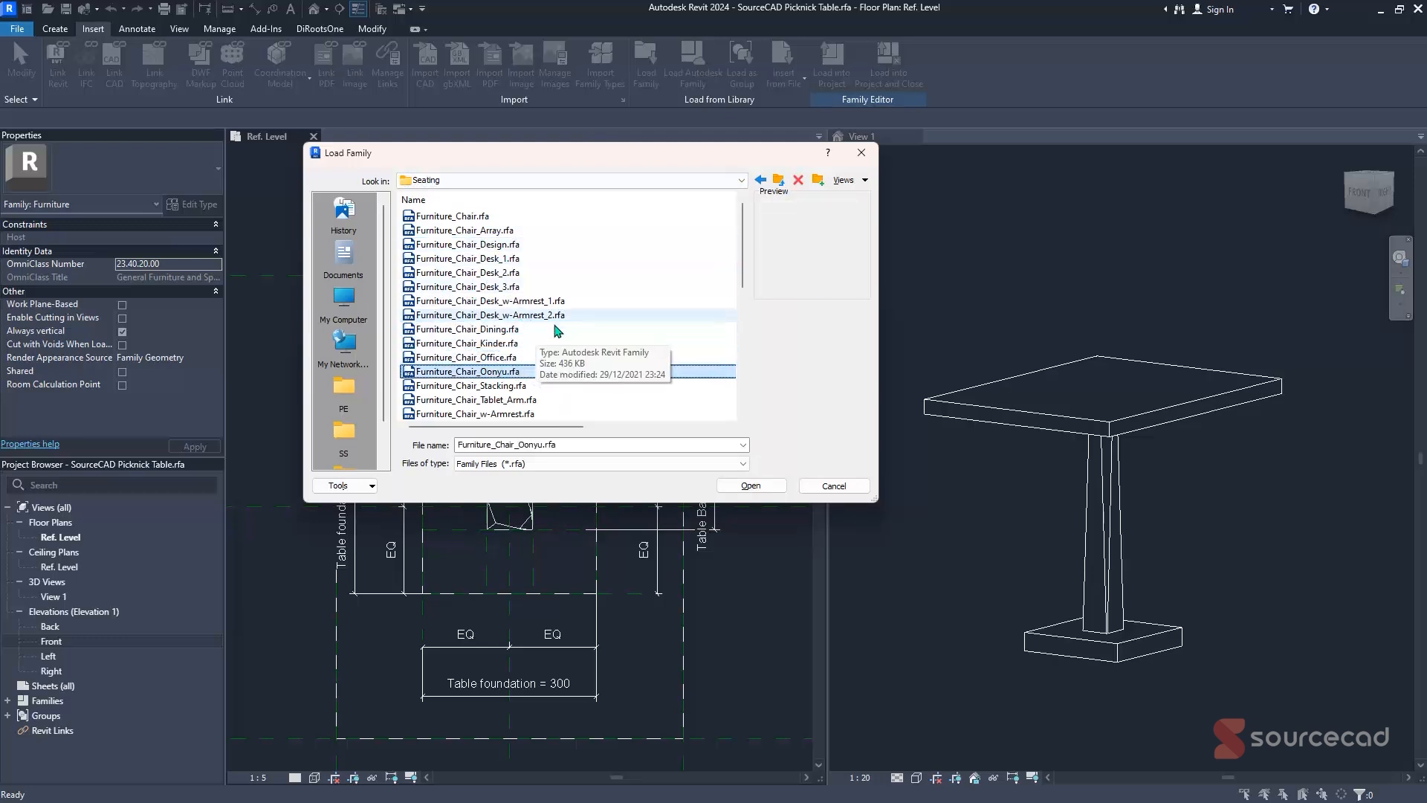
key("Up")
key("Up")
key("Up")
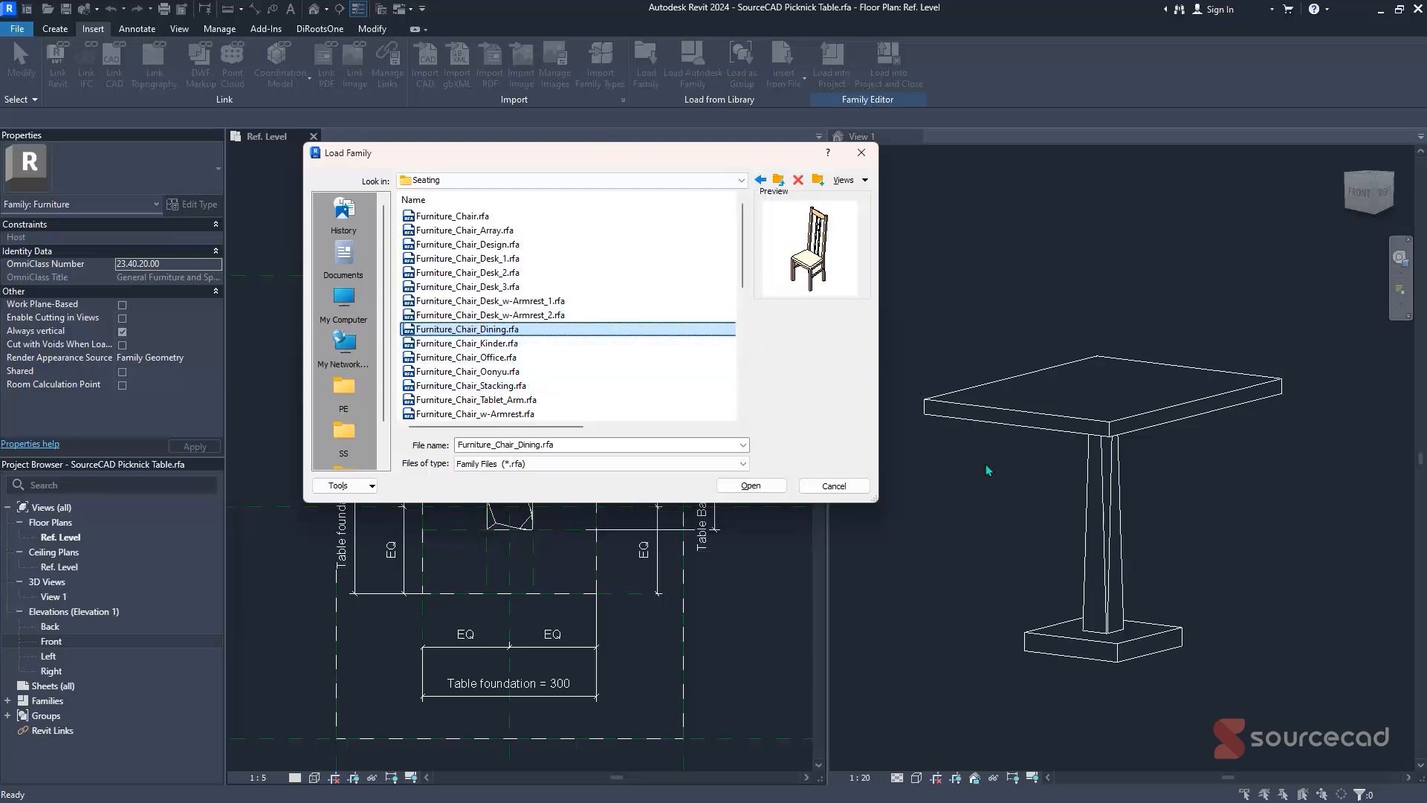
scroll(656, 325, "down", 5)
scroll(521, 338, "up", 5)
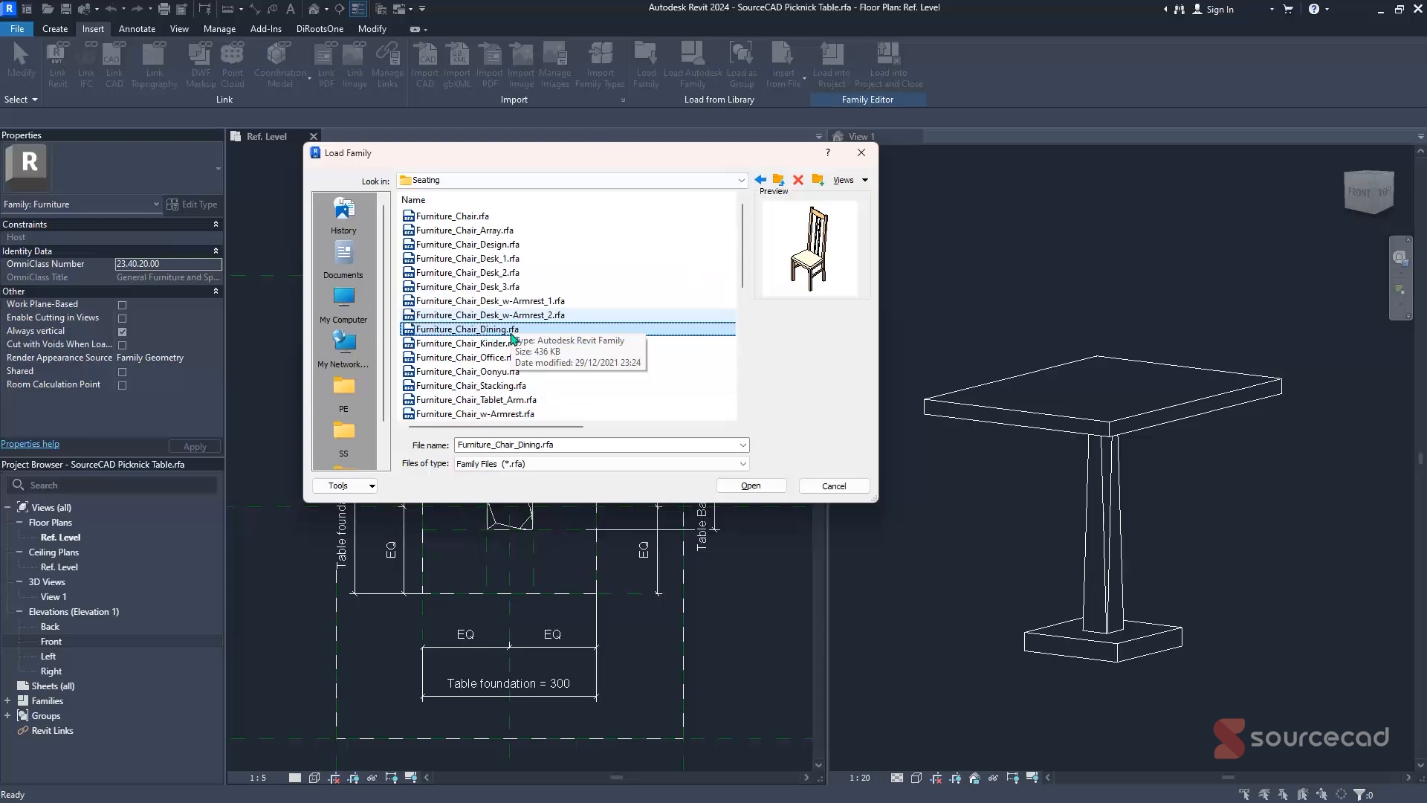
left_click(748, 486)
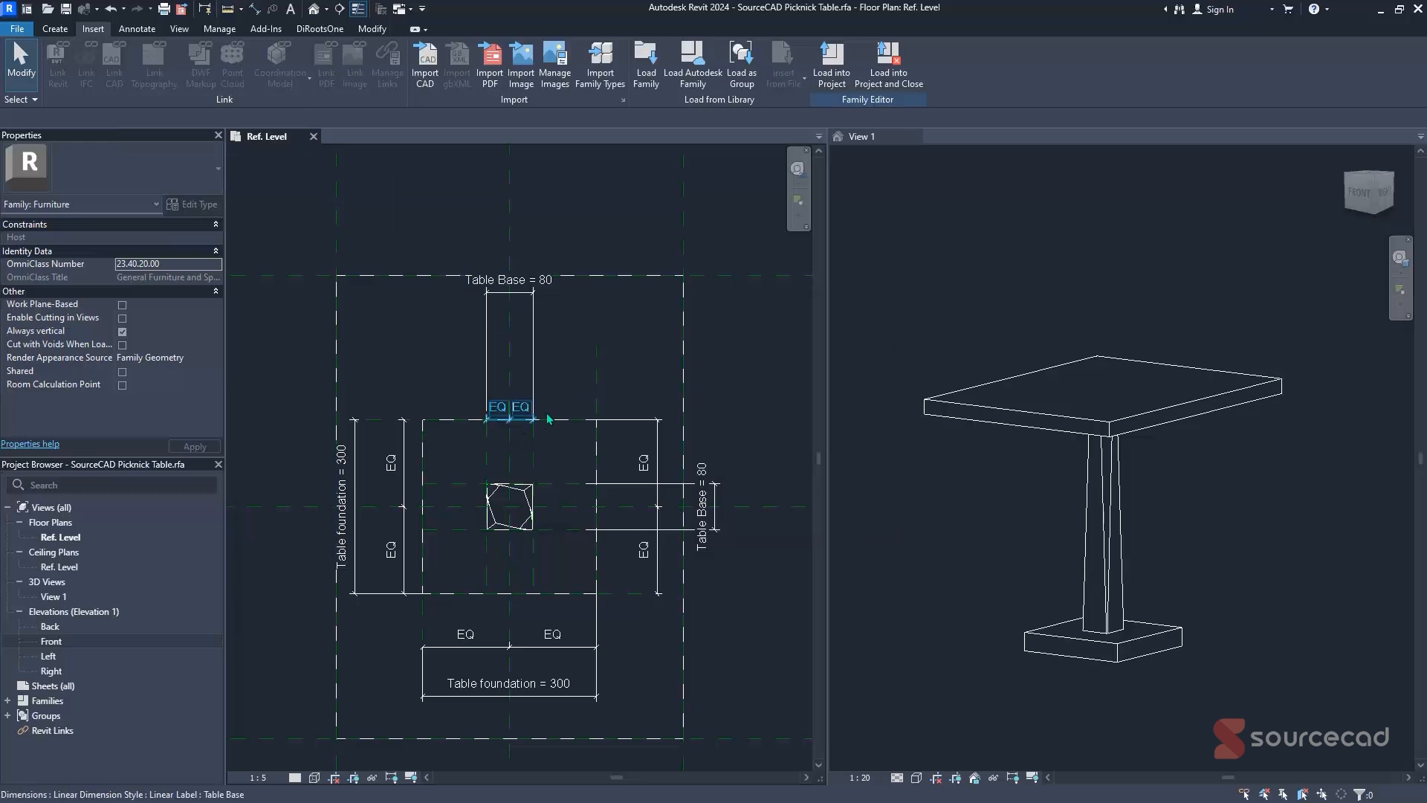
- Place the 385x320x425mm dining chair at the table's upper edge in plan, with Elevation from Level set to -700
left_click(60, 31)
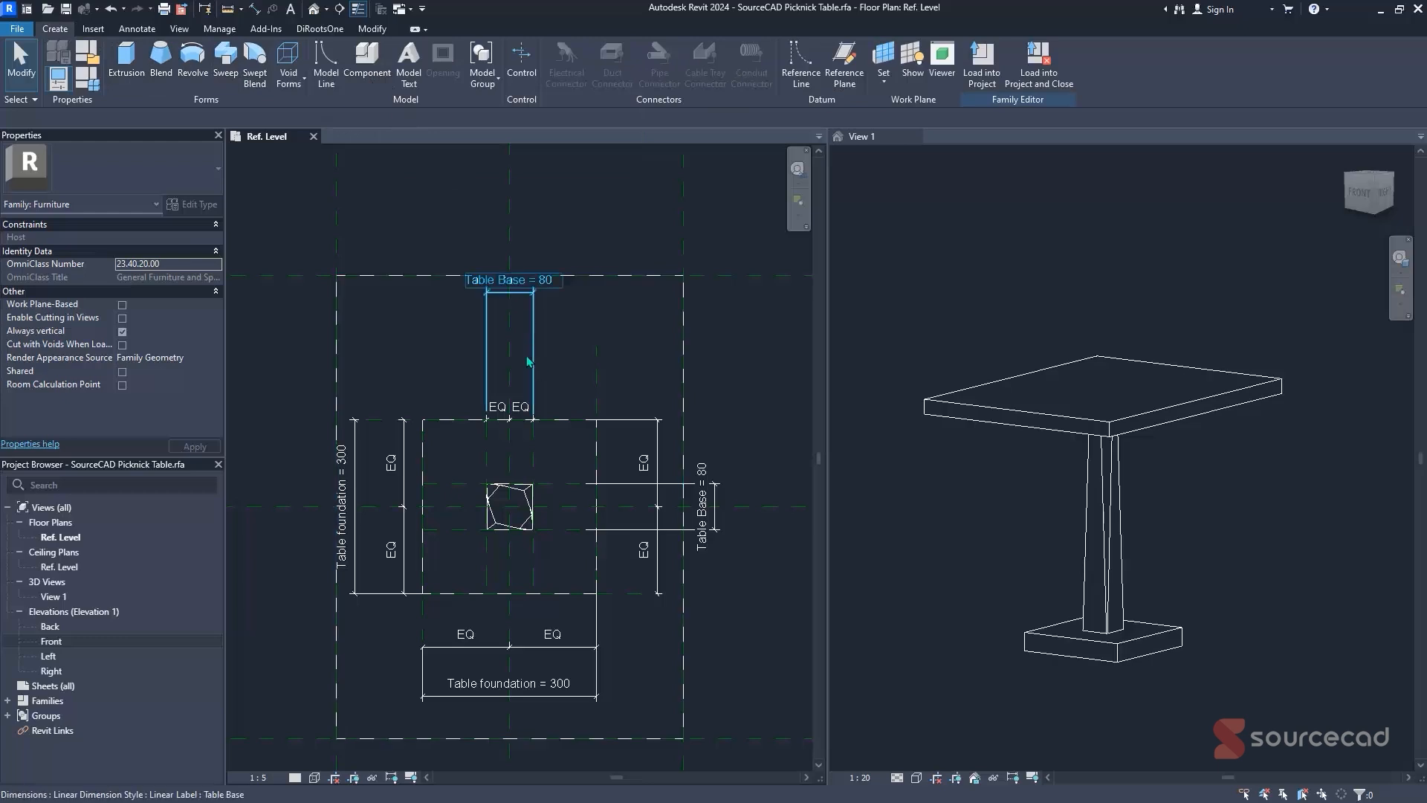
left_click(366, 63)
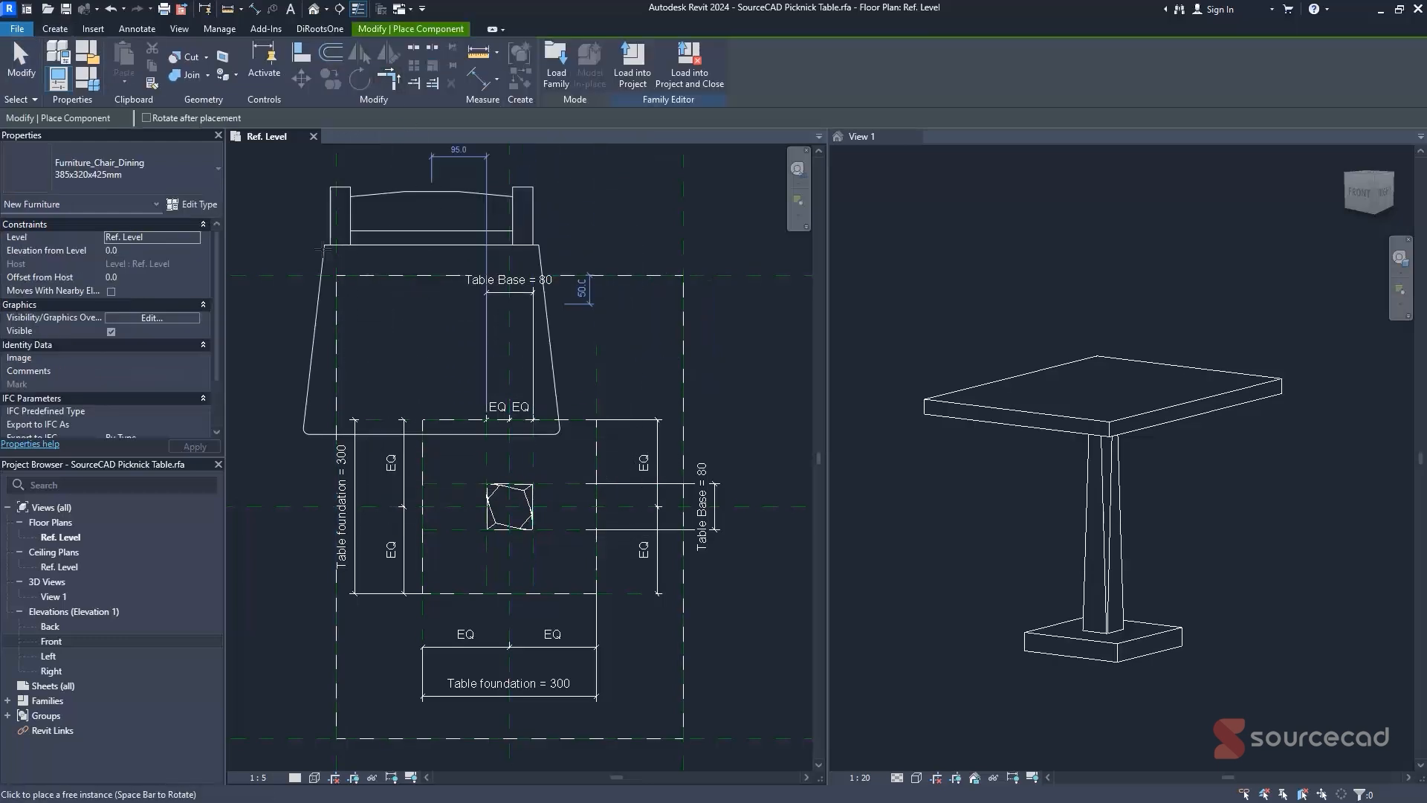
left_click(137, 252)
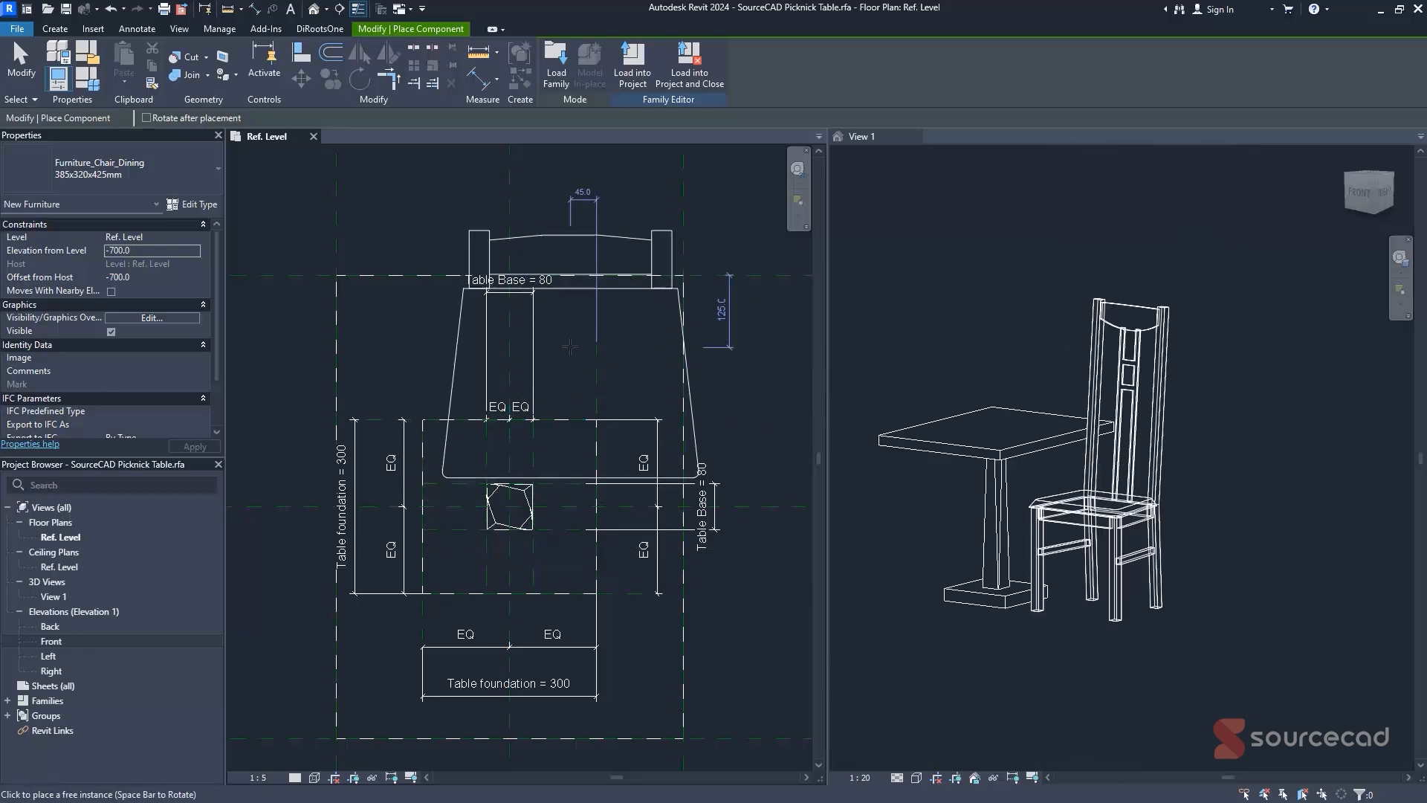
scroll(528, 519, "down", 3)
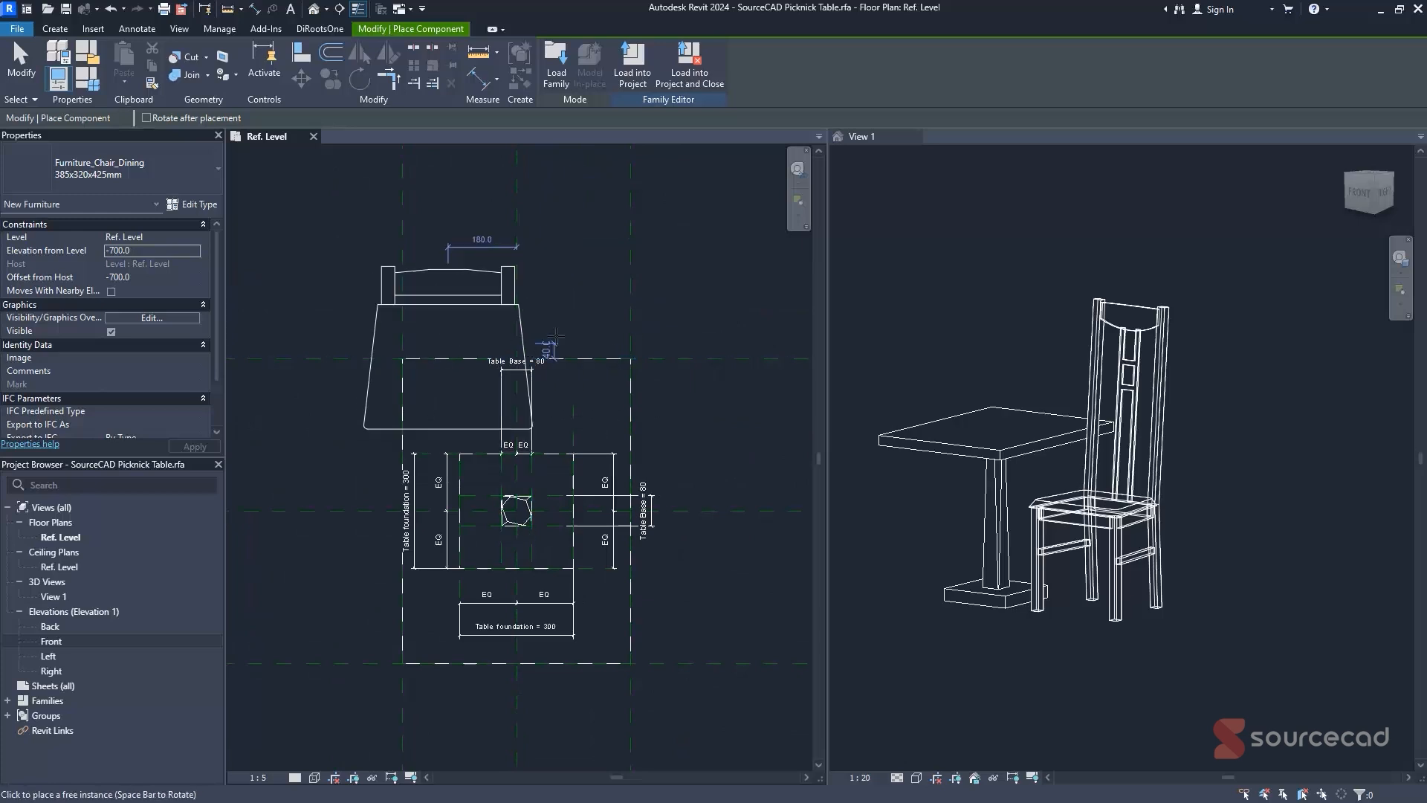
left_click(550, 320)
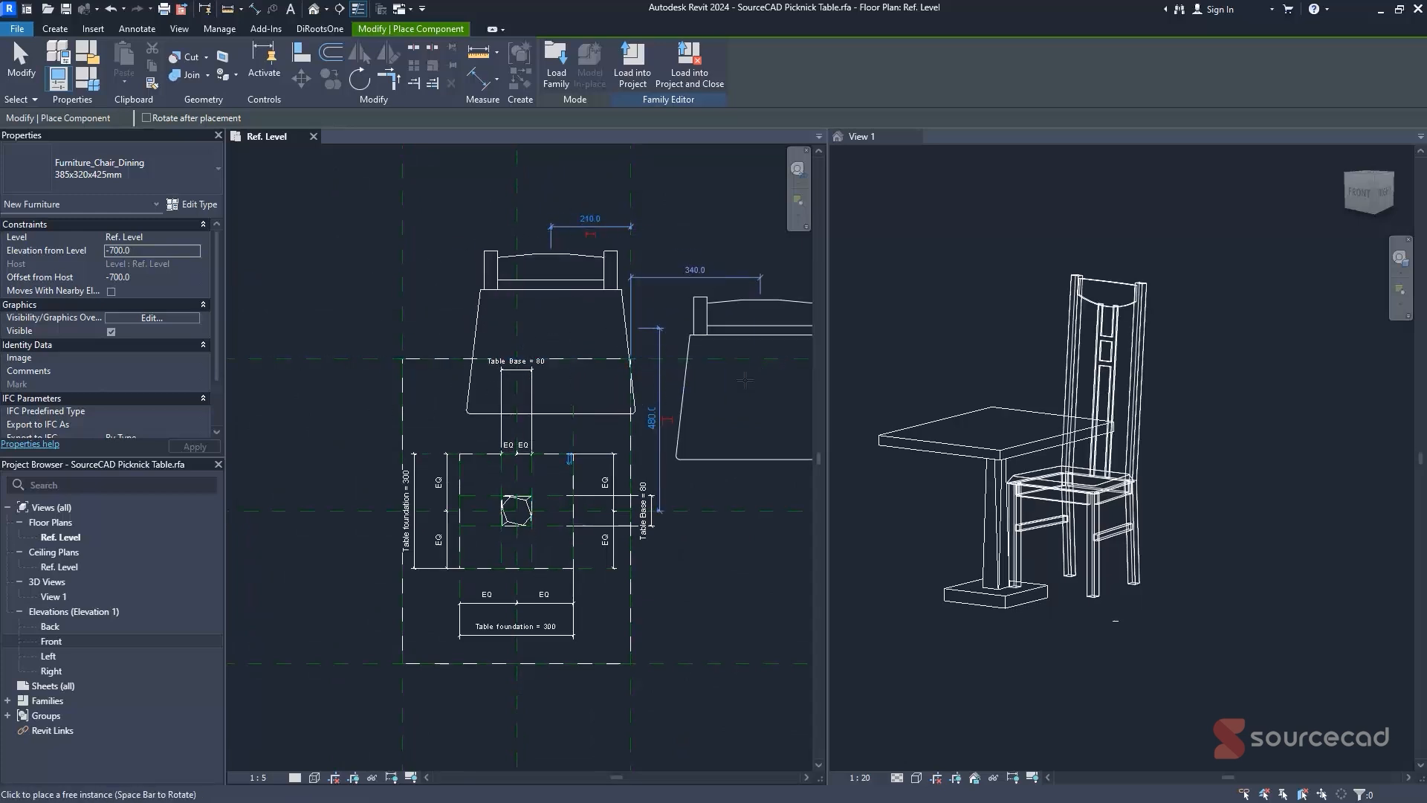
key("Escape")
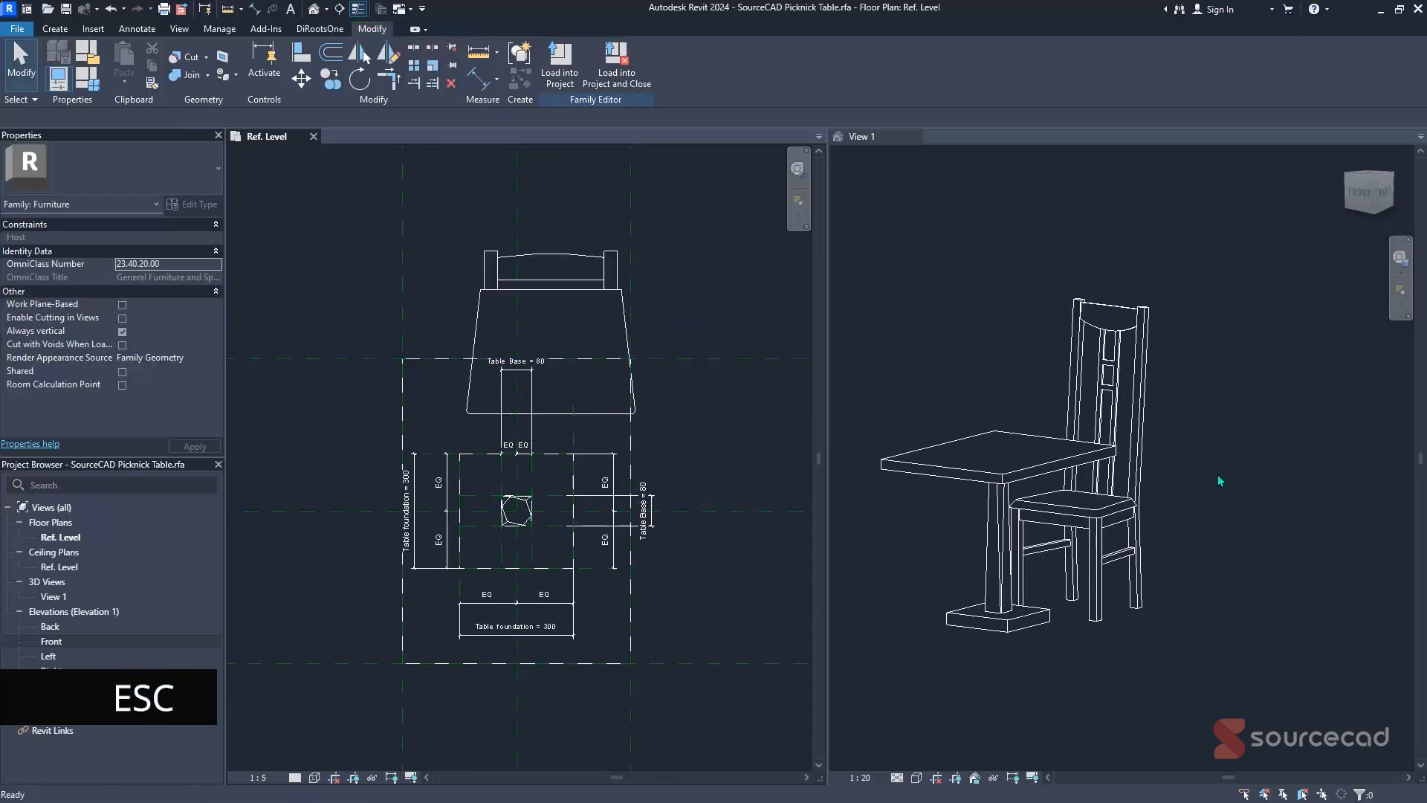
left_click(1193, 408)
middle_click_drag(1194, 408, 1040, 488, "shift")
- Load Furniture_Stool_Bar.rfa from the Seating folder into the family
scroll(604, 479, "down", 4)
left_click(604, 479)
scroll(566, 427, "up", 1)
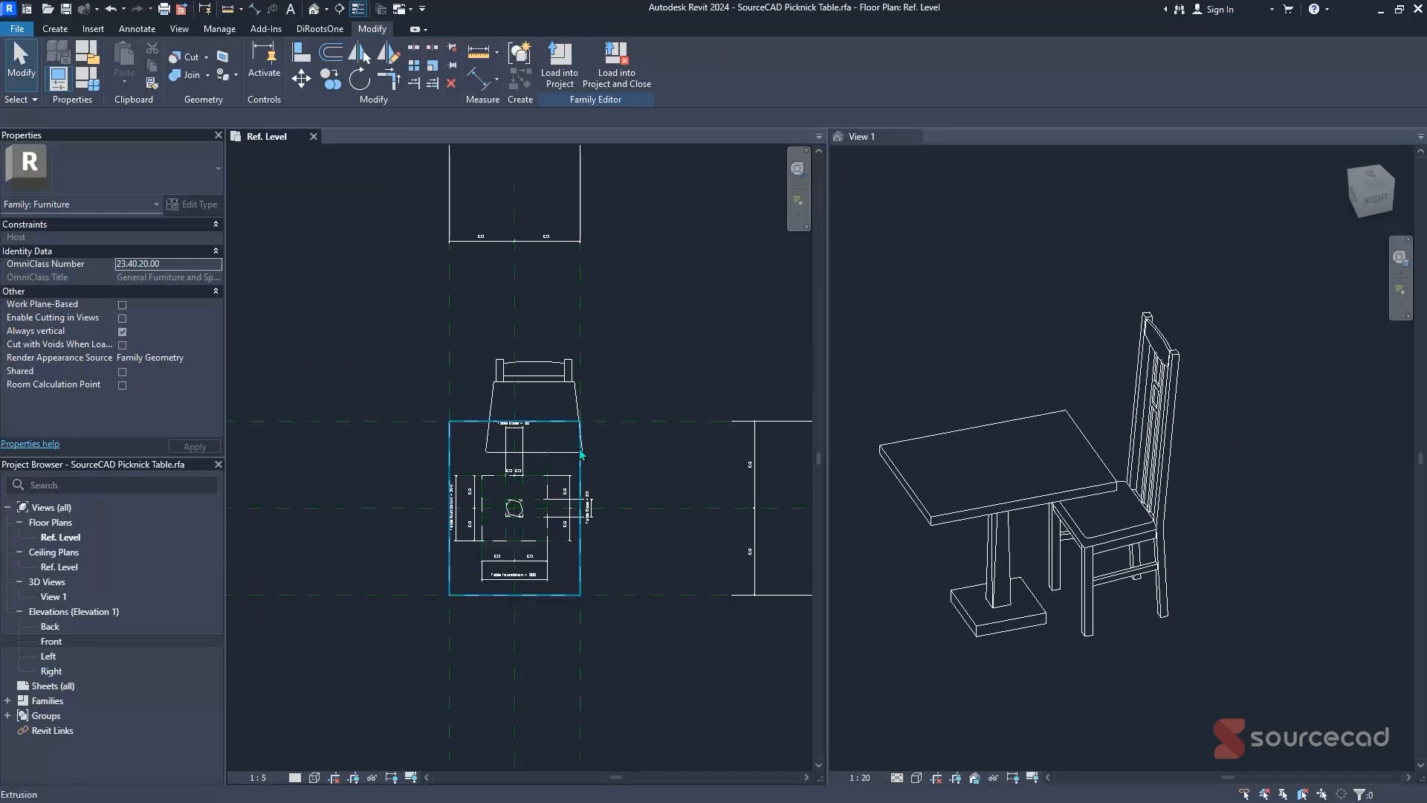
middle_click_drag(626, 496, 605, 439)
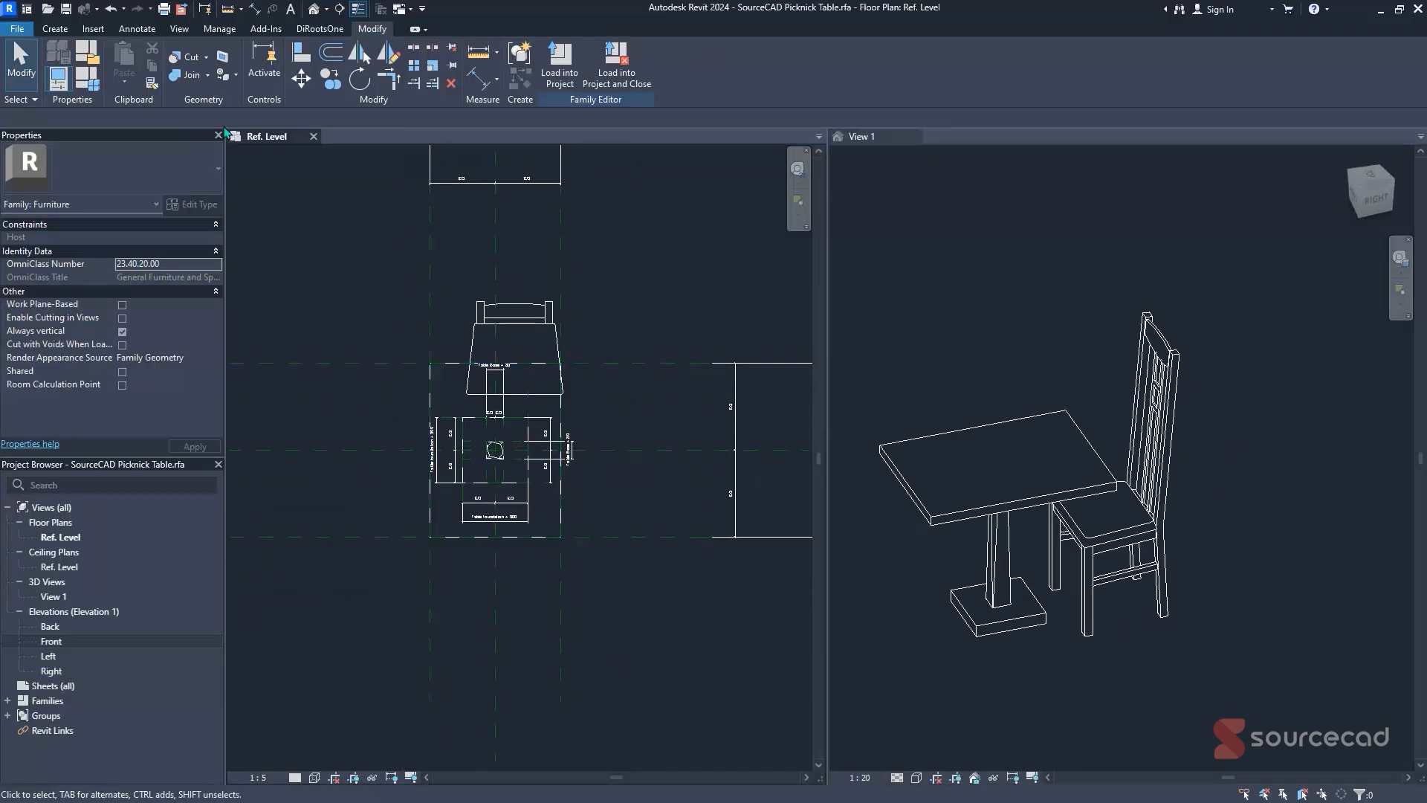
left_click(103, 31)
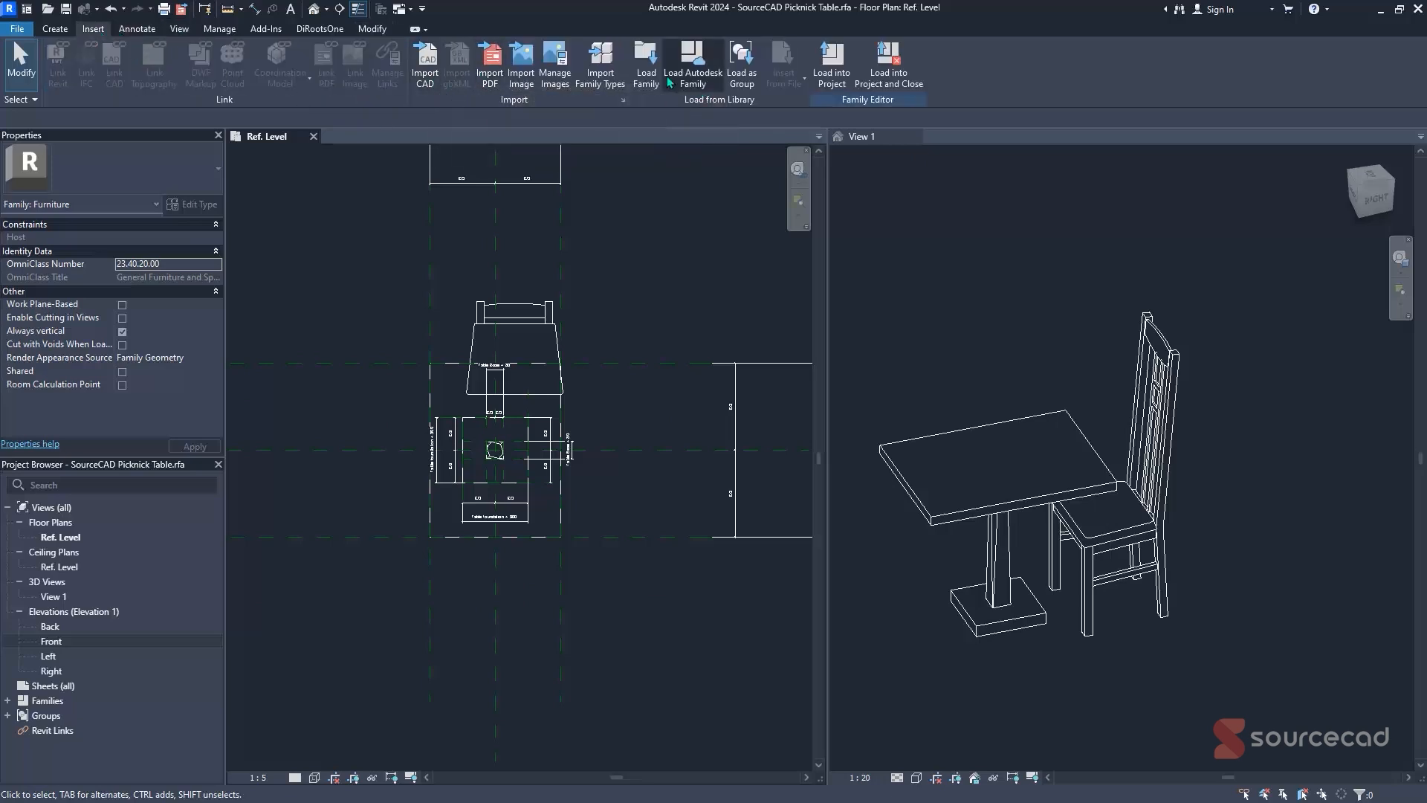
left_click(646, 64)
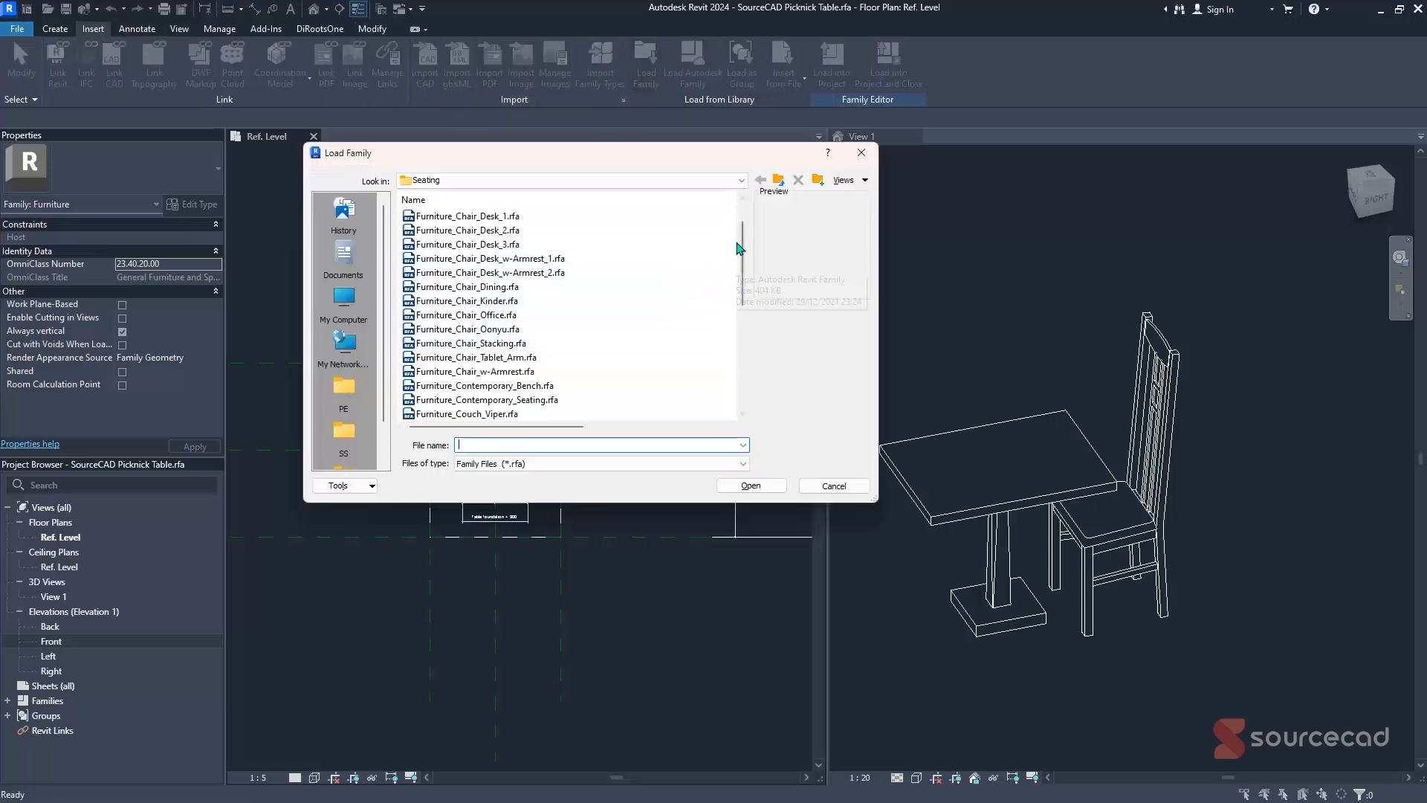
left_click_drag(739, 247, 689, 359)
left_click(476, 289)
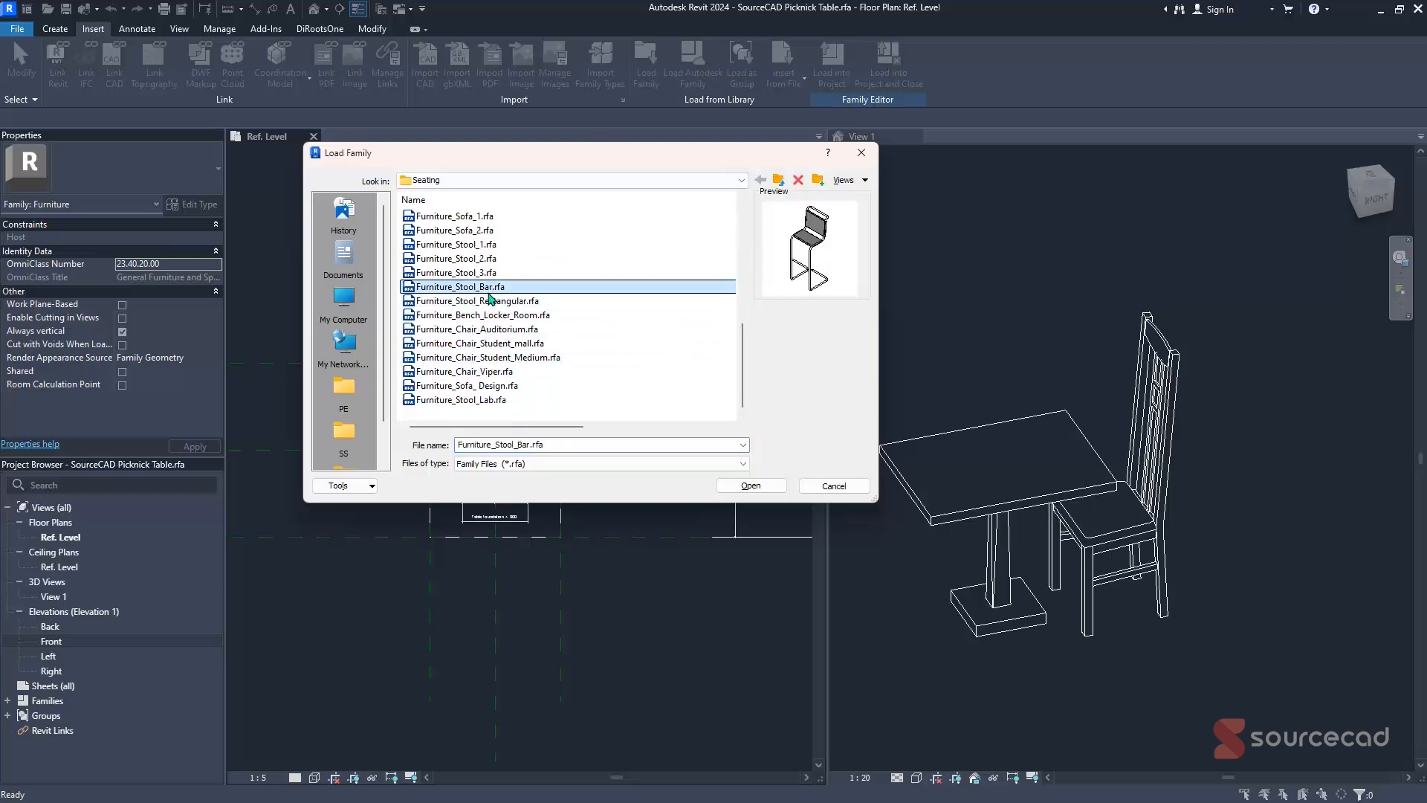
left_click(750, 484)
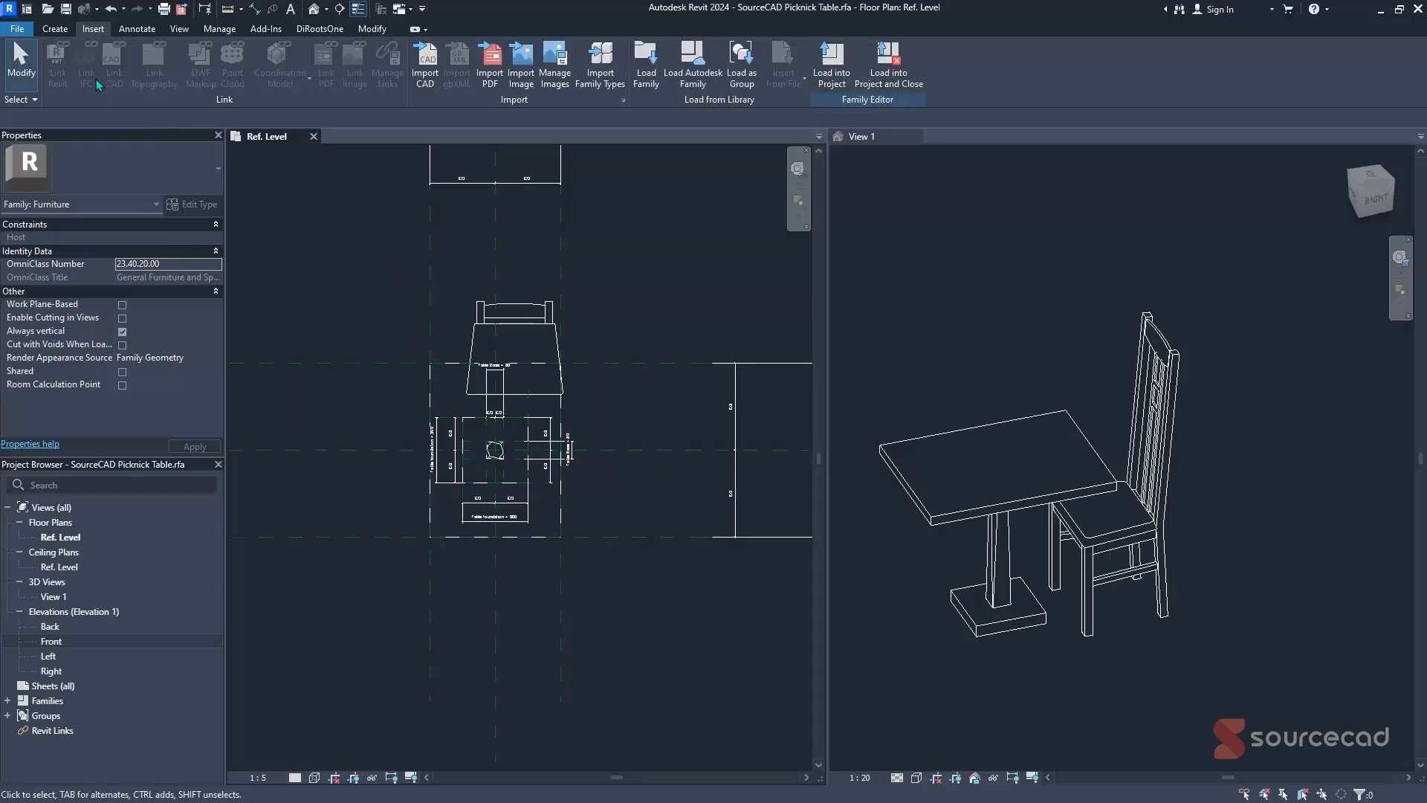
- Place a Furniture_Stool_Bar component of type Bar Stool at the table edge opposite the dining chair
left_click(55, 29)
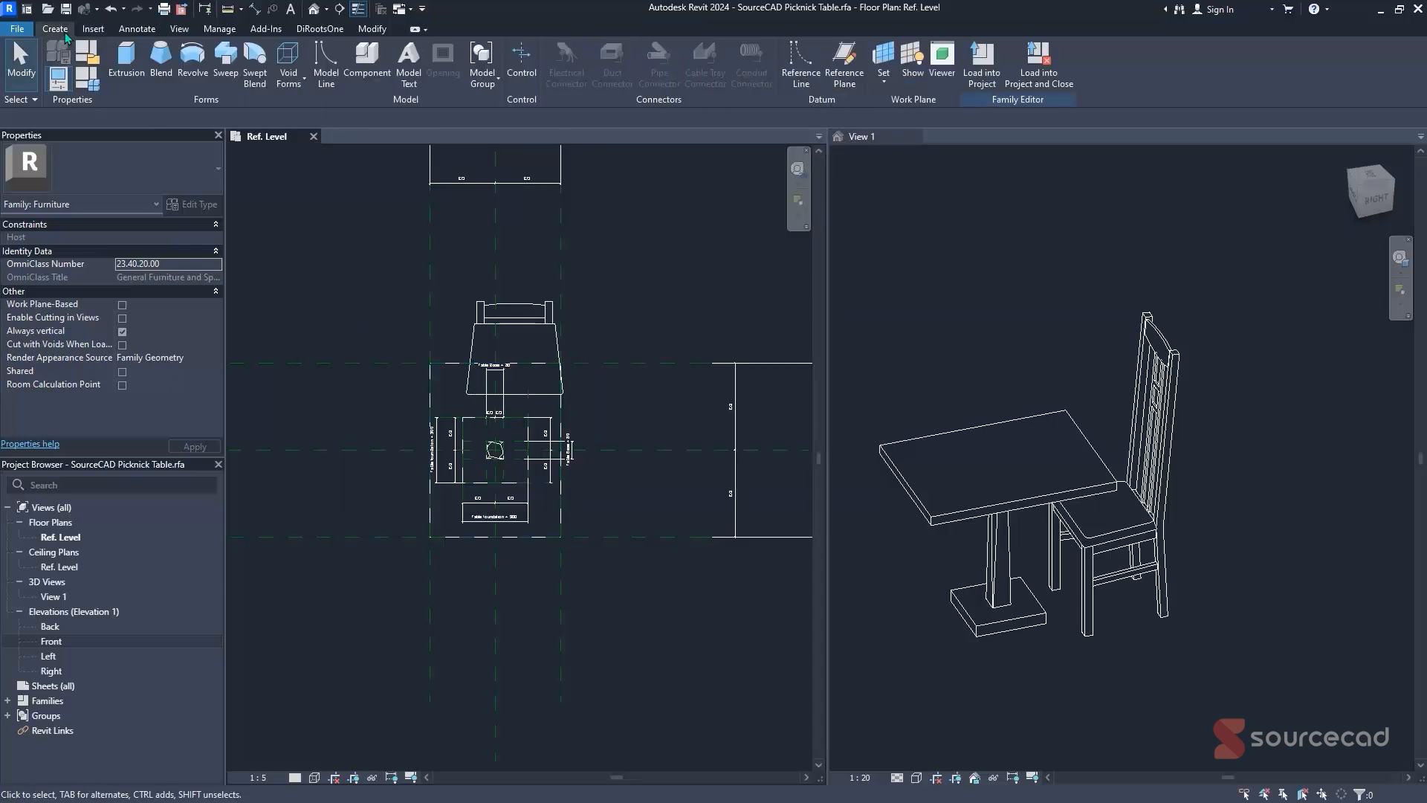
left_click(368, 89)
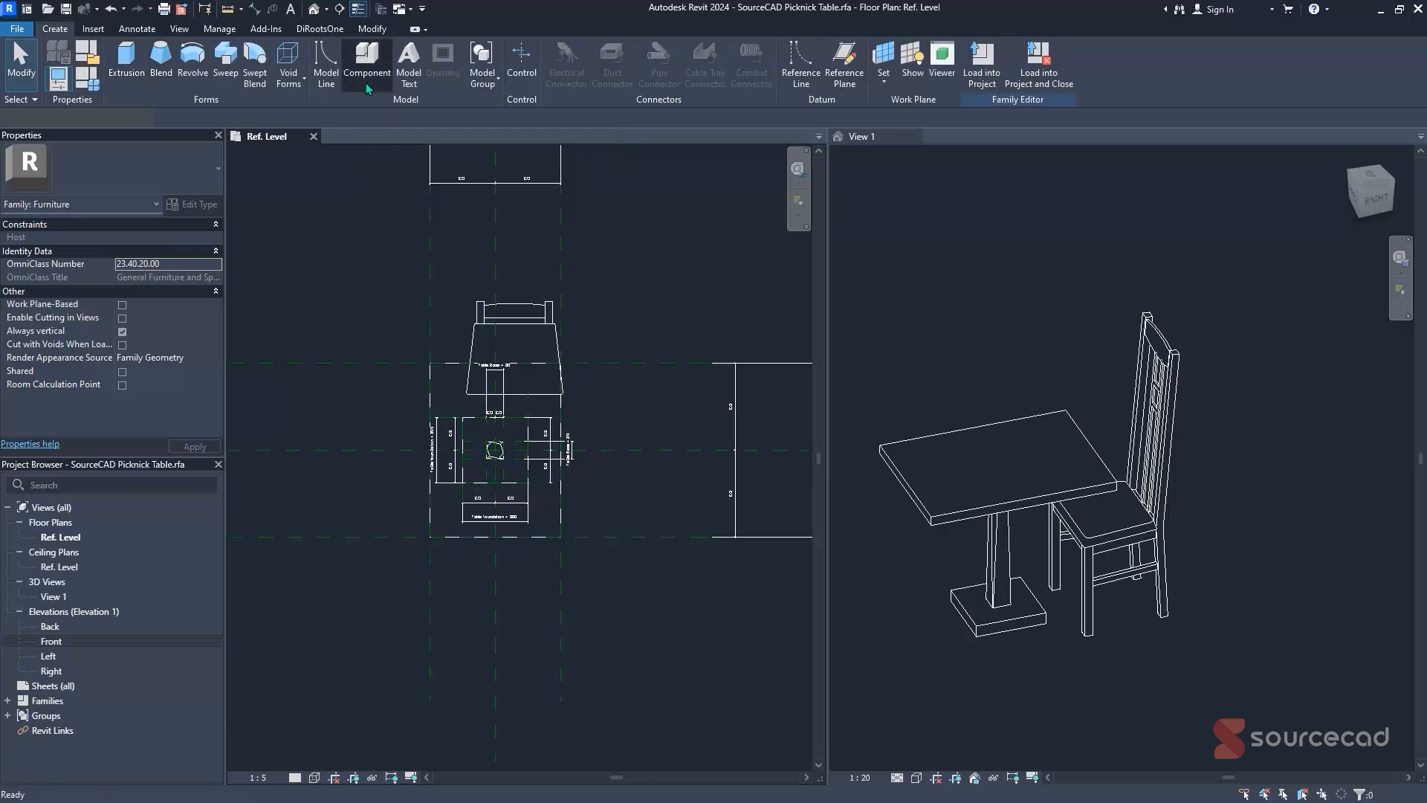
left_click(136, 179)
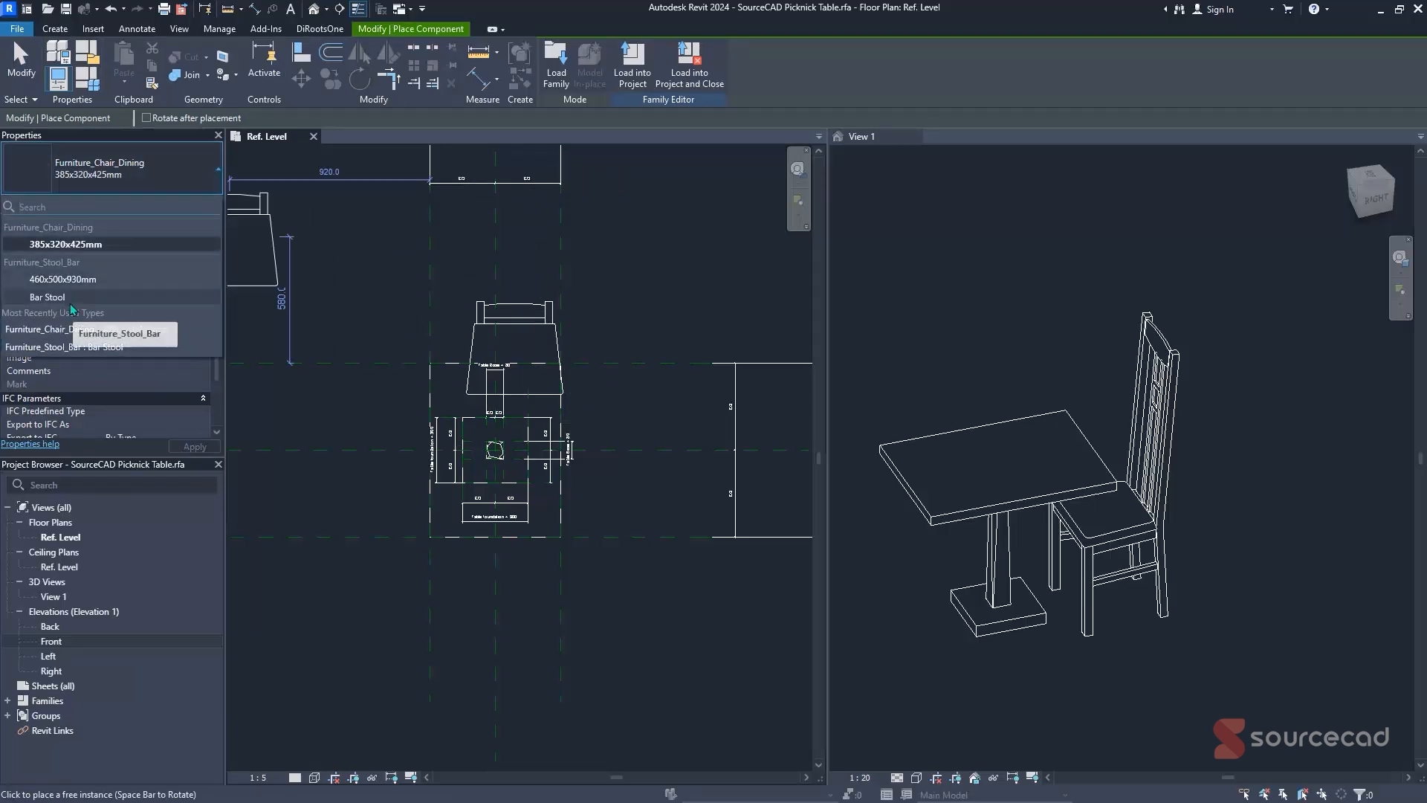
left_click(170, 346)
middle_click_drag(407, 551, 408, 501)
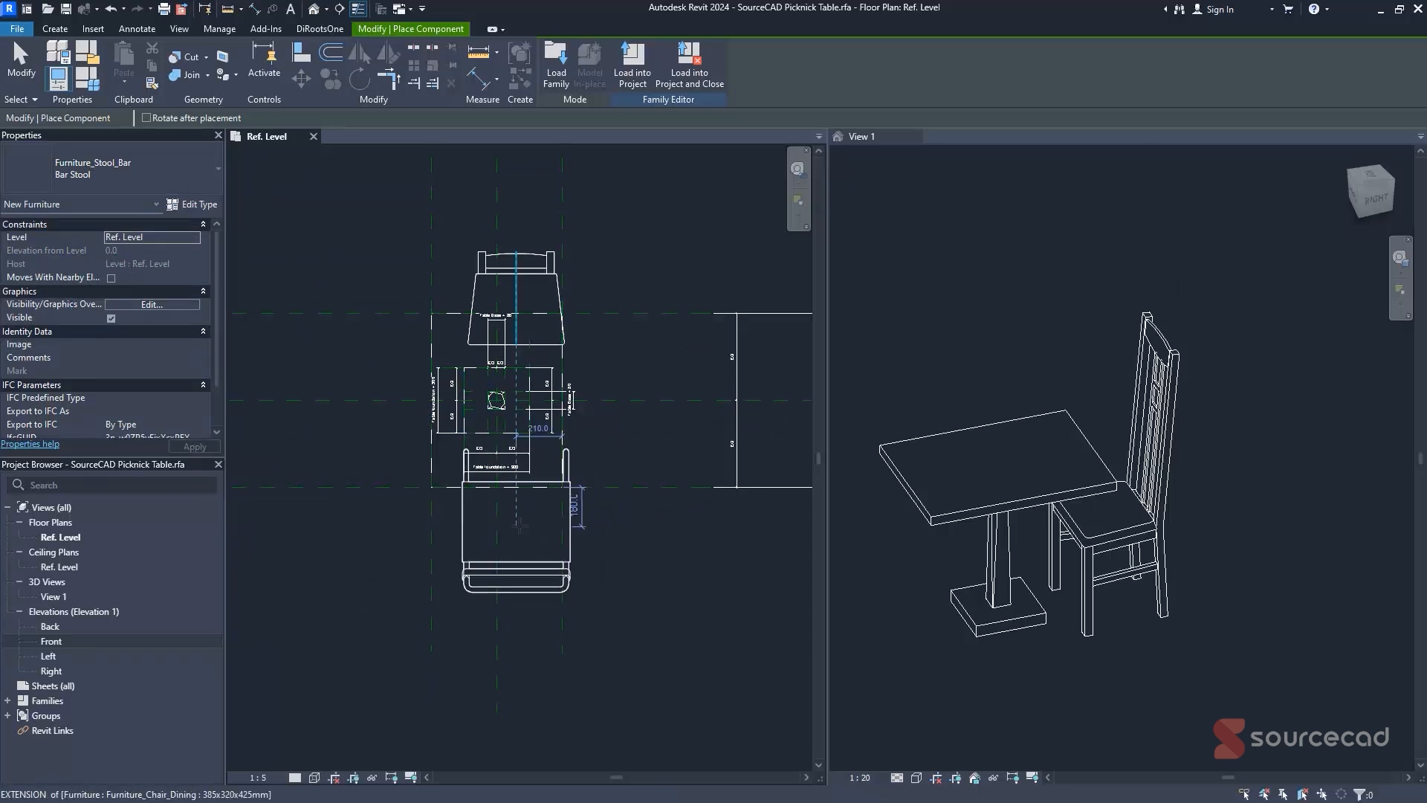
left_click(498, 511)
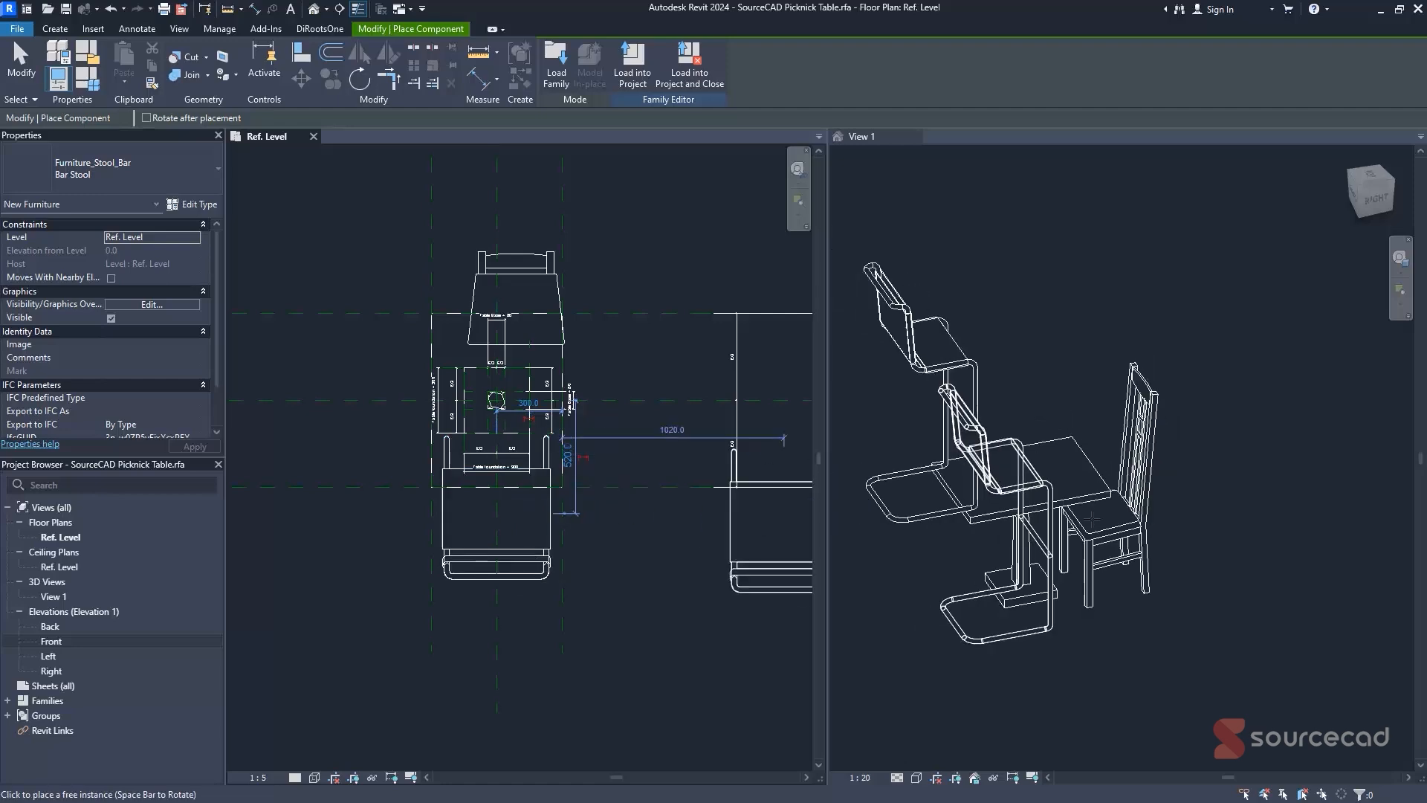
scroll(1091, 519, "down", 1)
left_click(1100, 494)
middle_click_drag(1119, 480, 1052, 462, "shift")
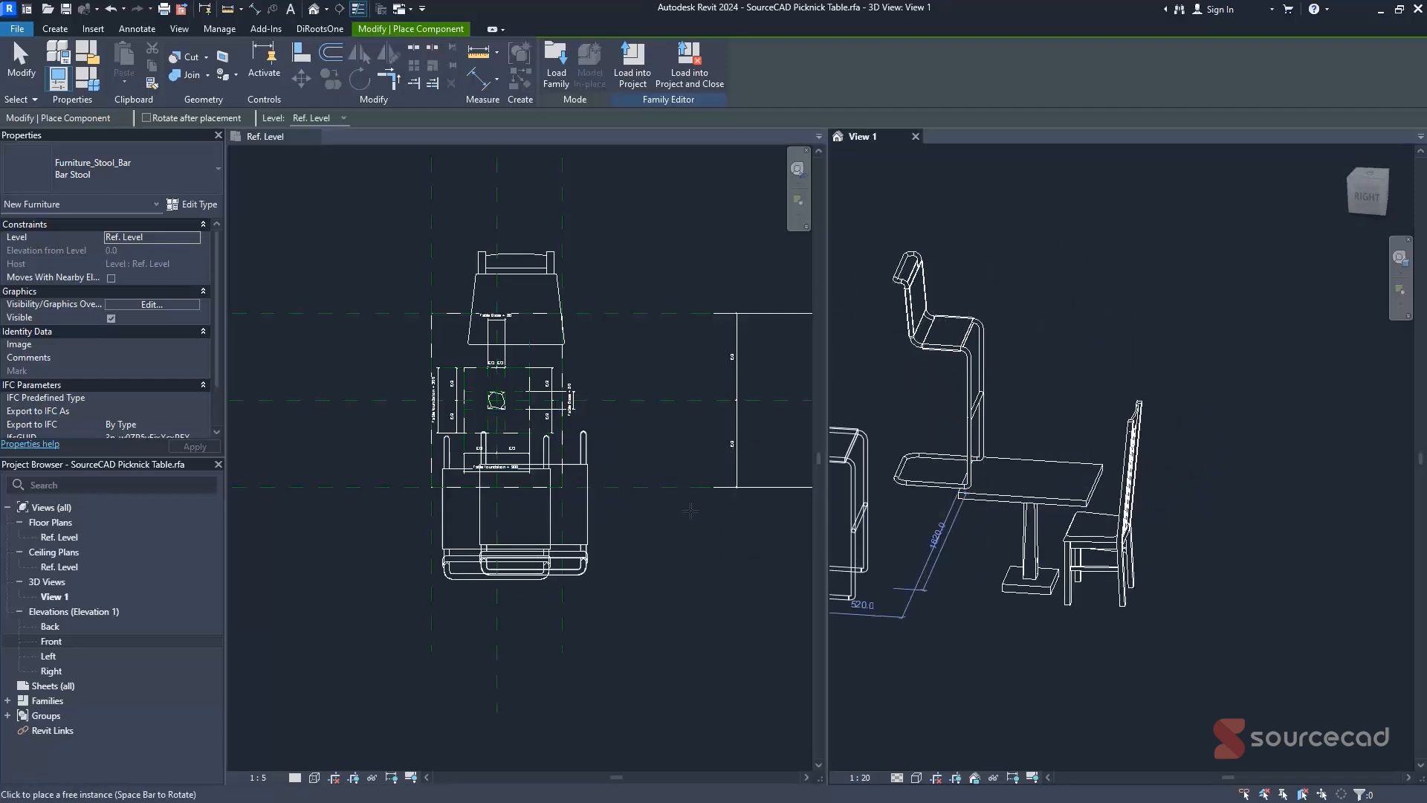
key("Escape")
key("Escape")
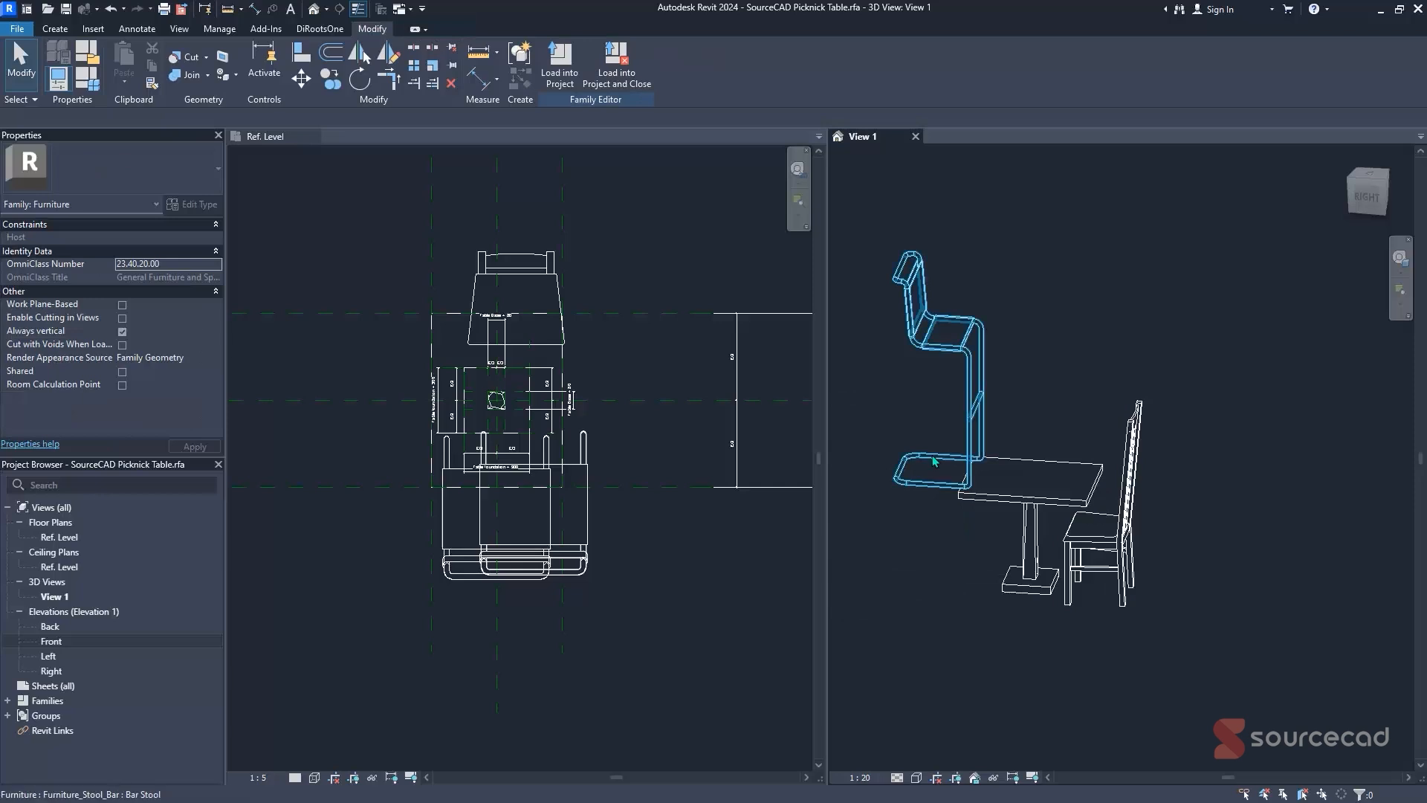
- Delete the placed bar stool
left_click(918, 473)
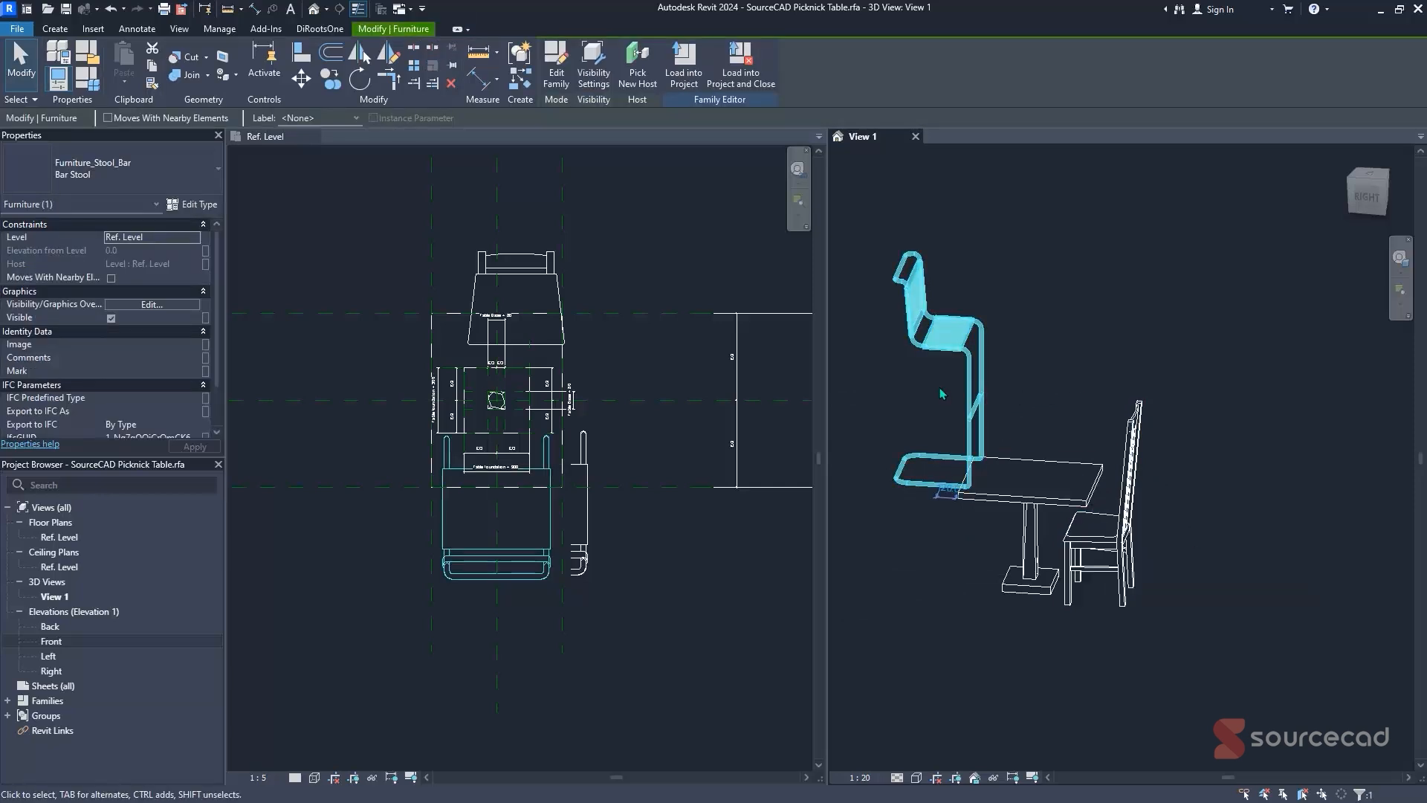
key("Delete")
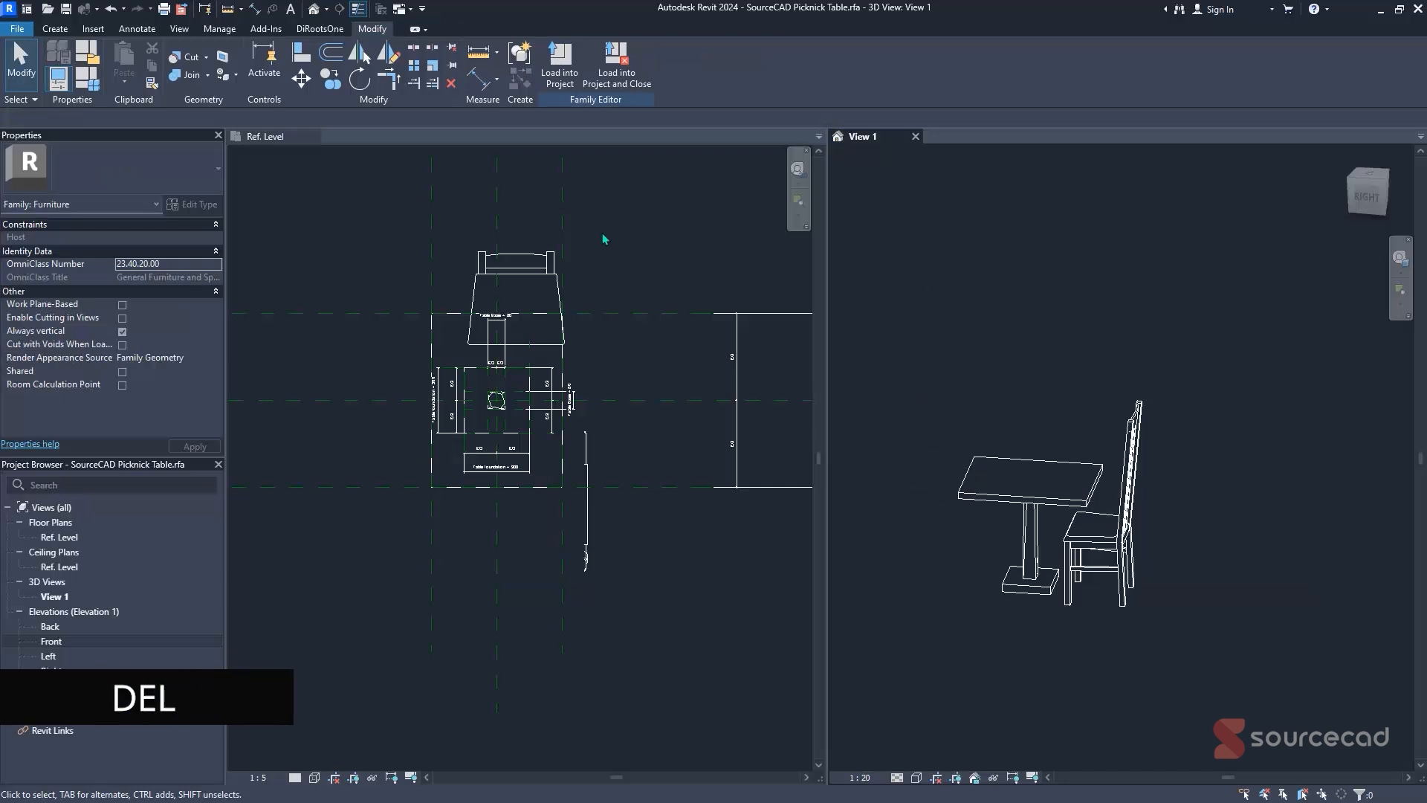
- Align the dining chair's centre with the table's vertical centre reference plane in the Ref. Level plan
left_click(591, 249)
scroll(533, 303, "up", 2)
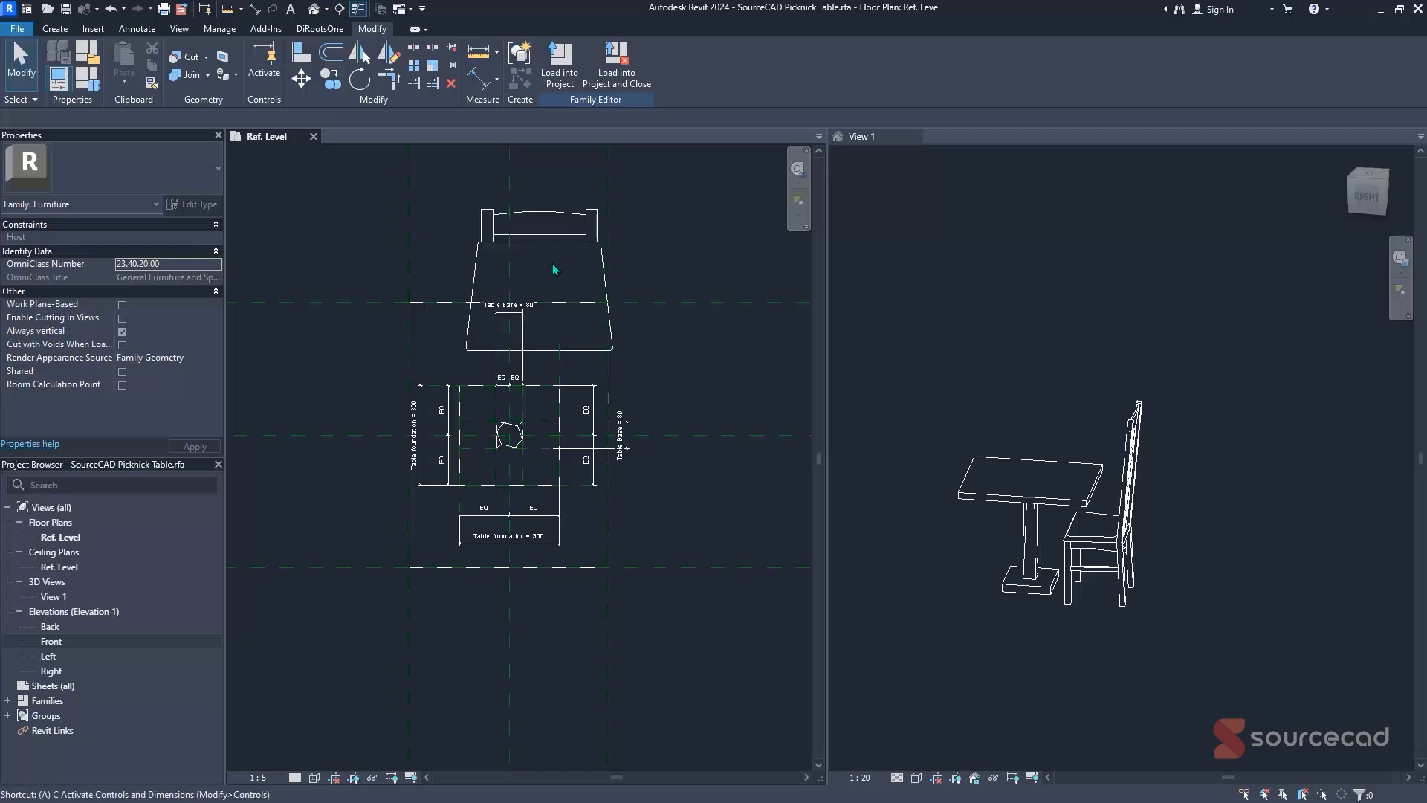
middle_click_drag(554, 269, 576, 333)
key("l")
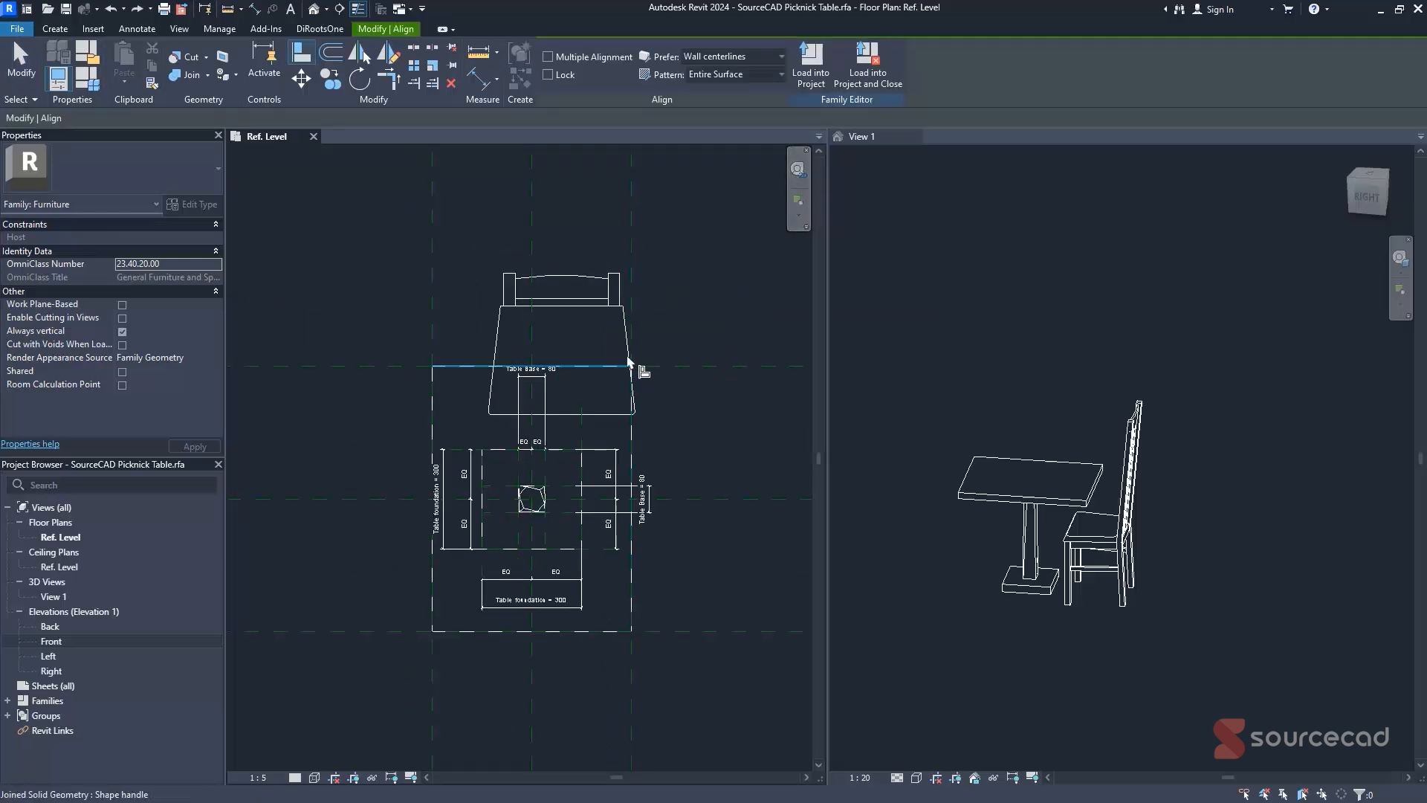
left_click(532, 224)
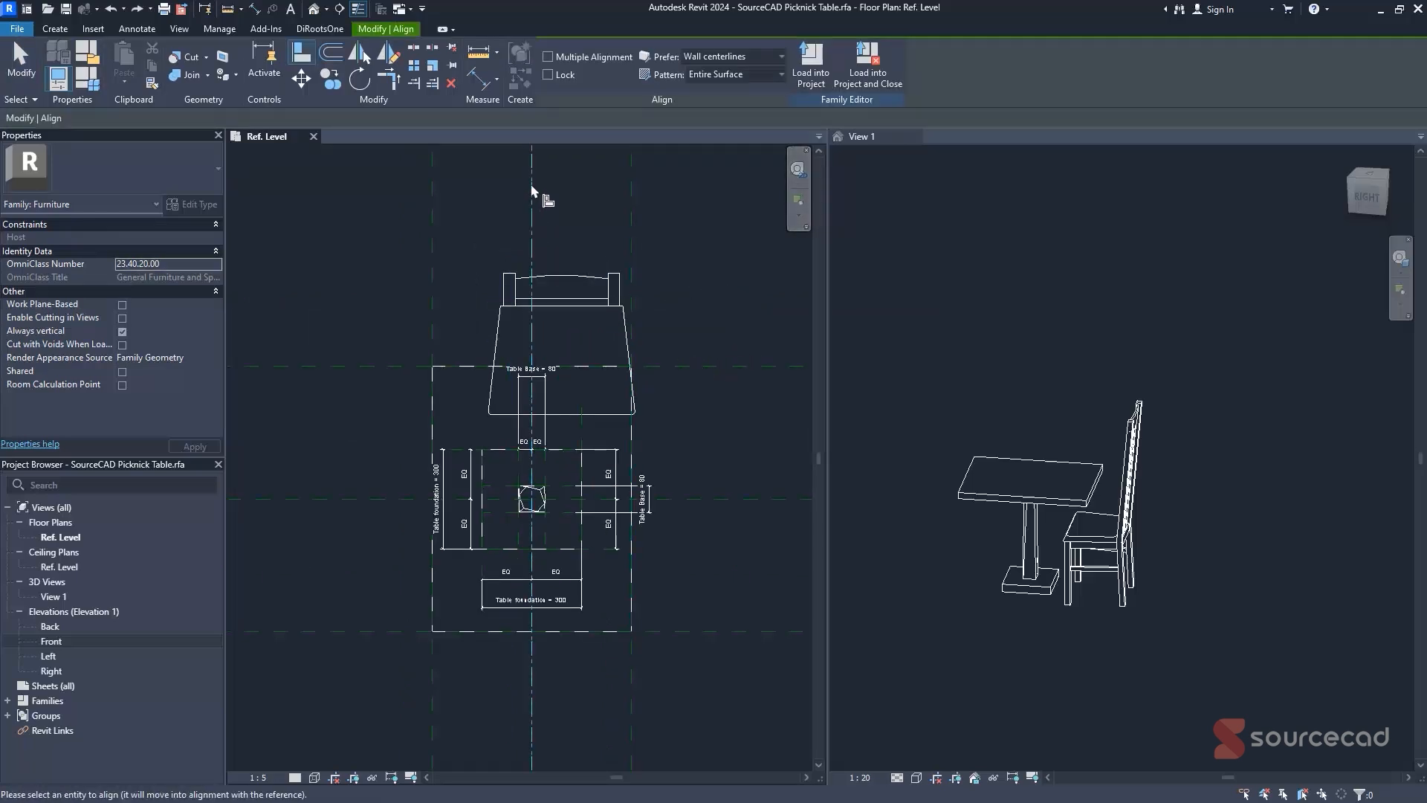
left_click(563, 342)
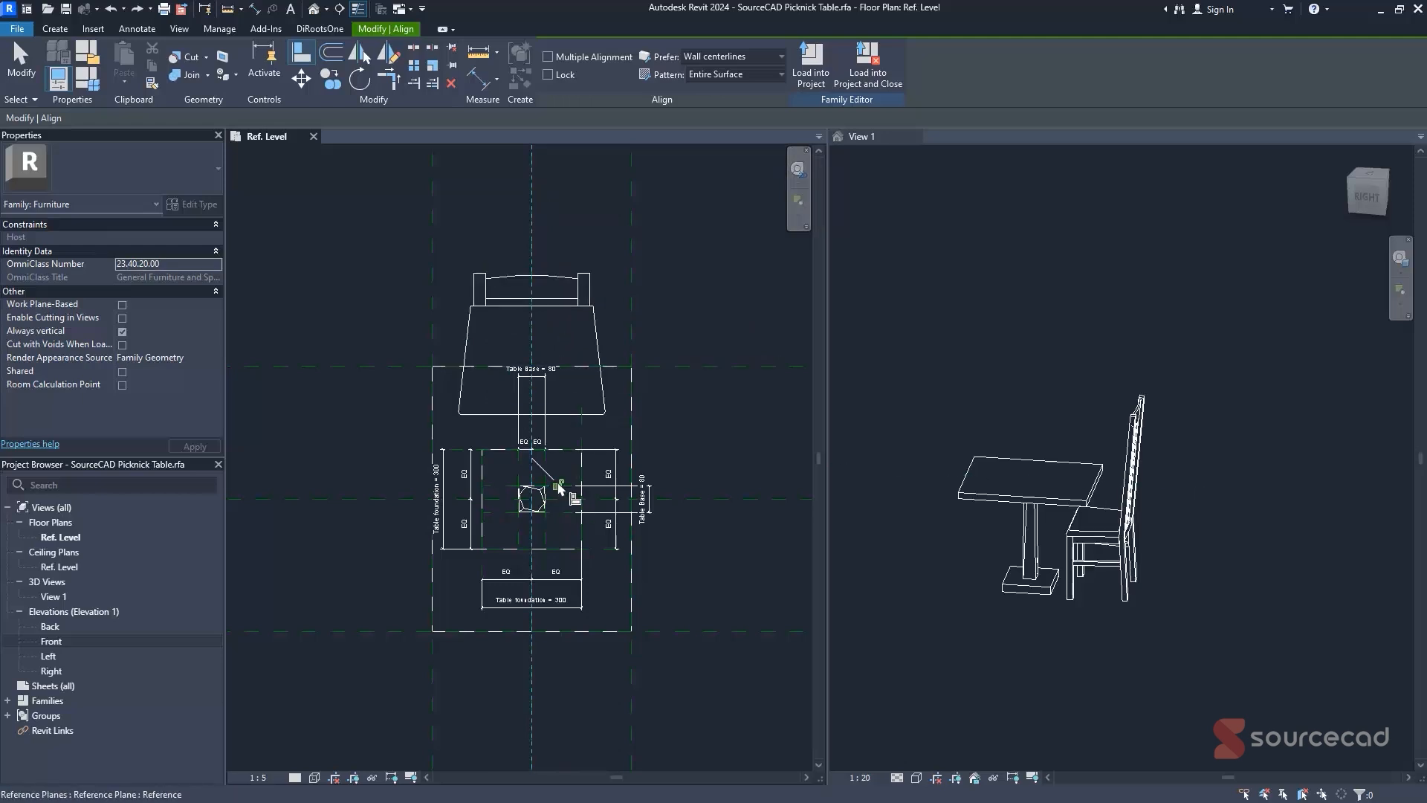
- Align the dining chair's front with the reference plane at the table's upper edge in plan and lock the alignment
left_click(684, 369)
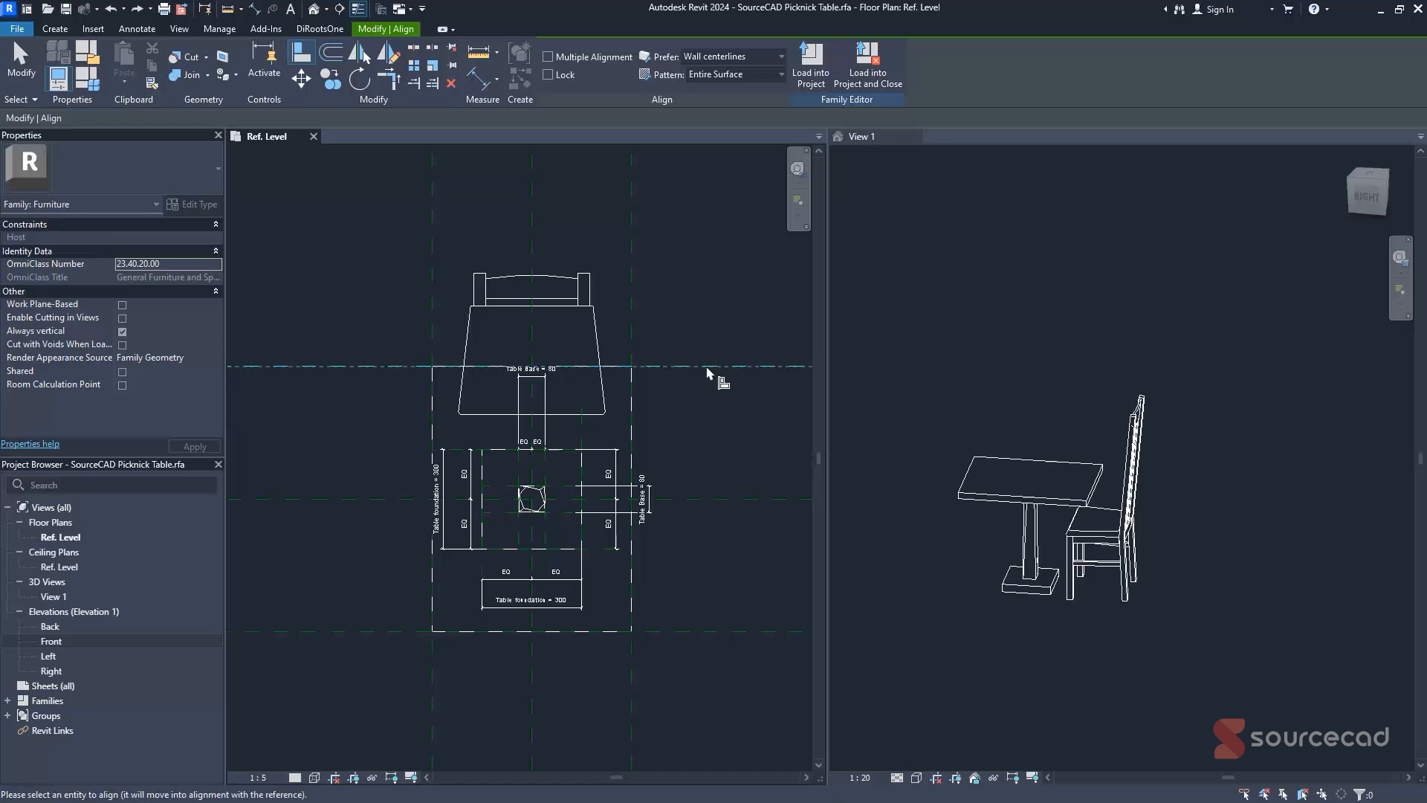
left_click(556, 410)
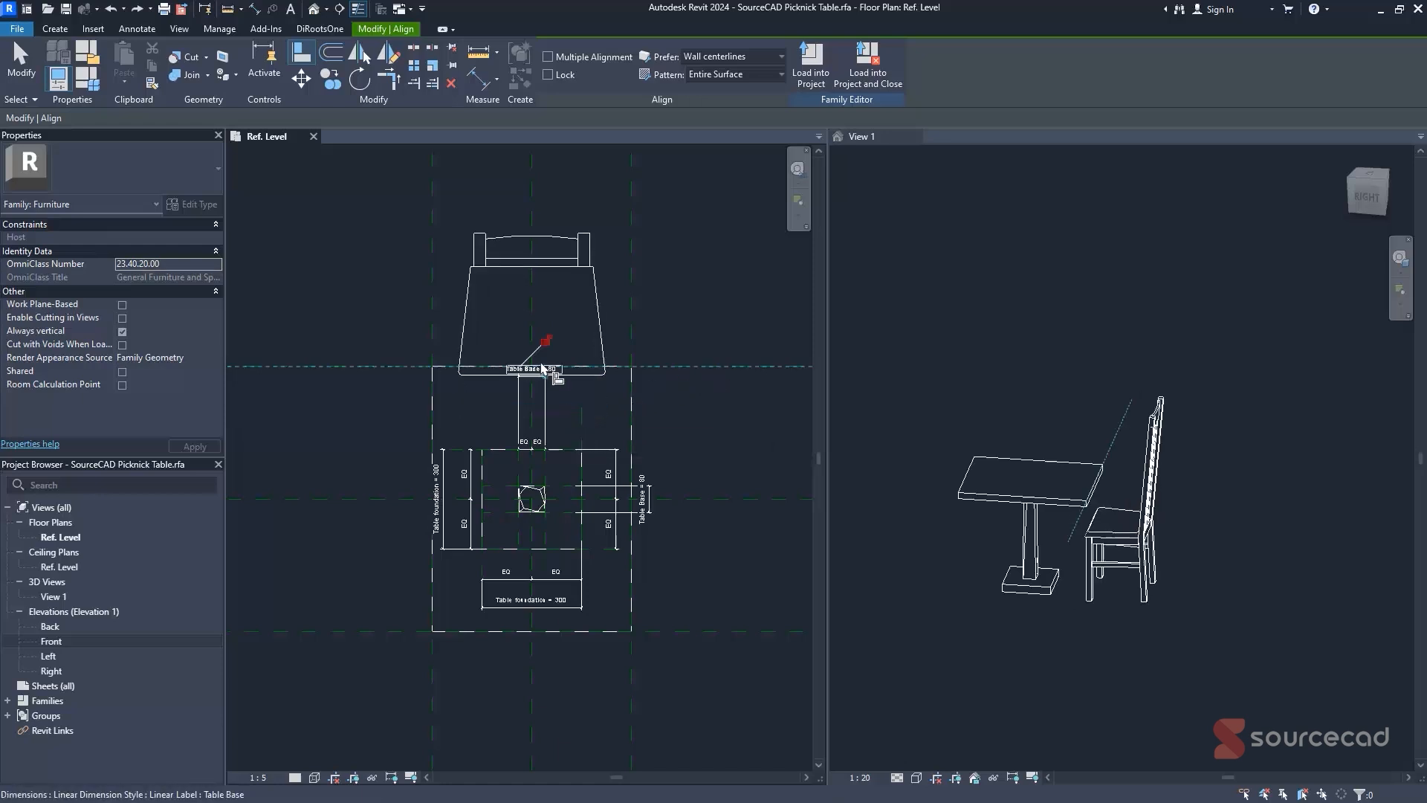
left_click(545, 340)
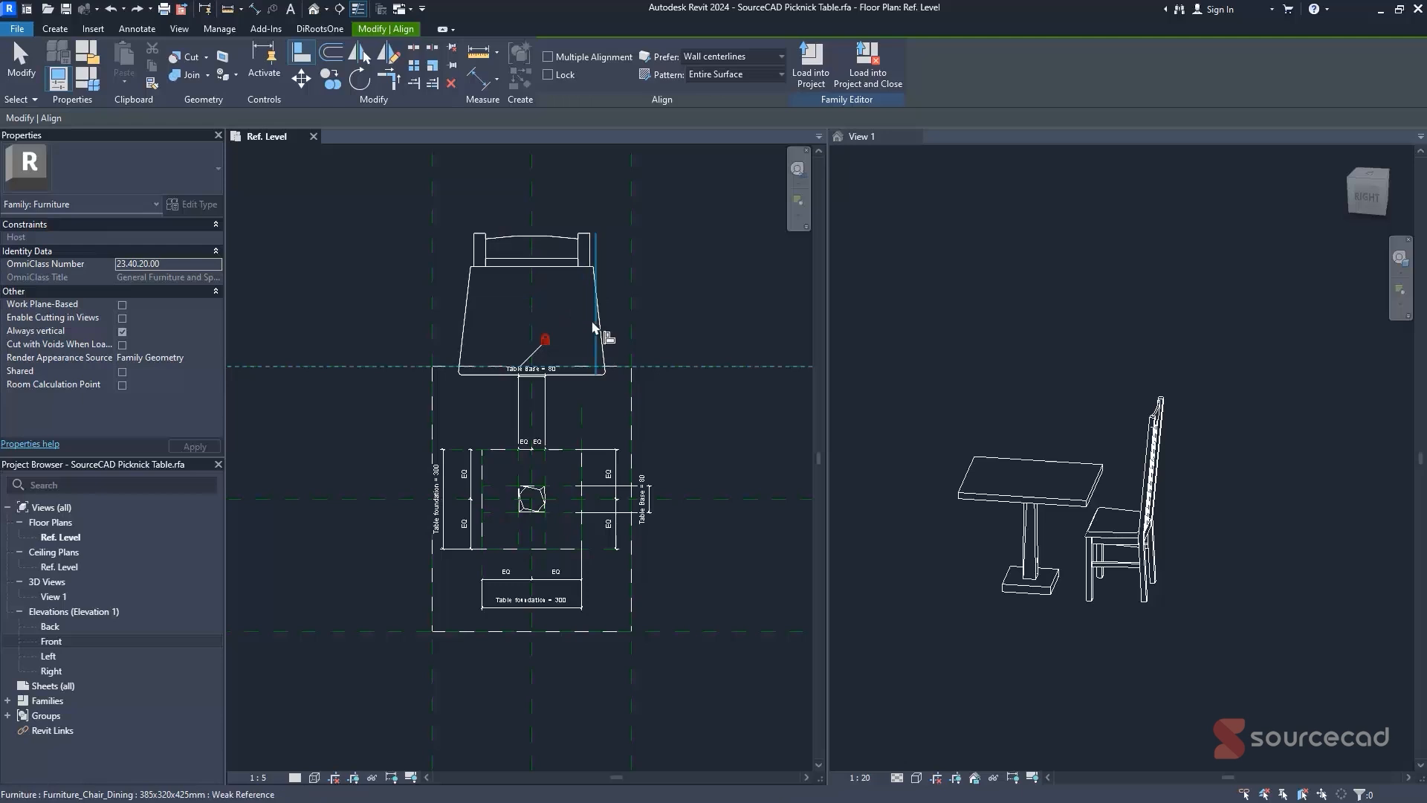
key("Escape")
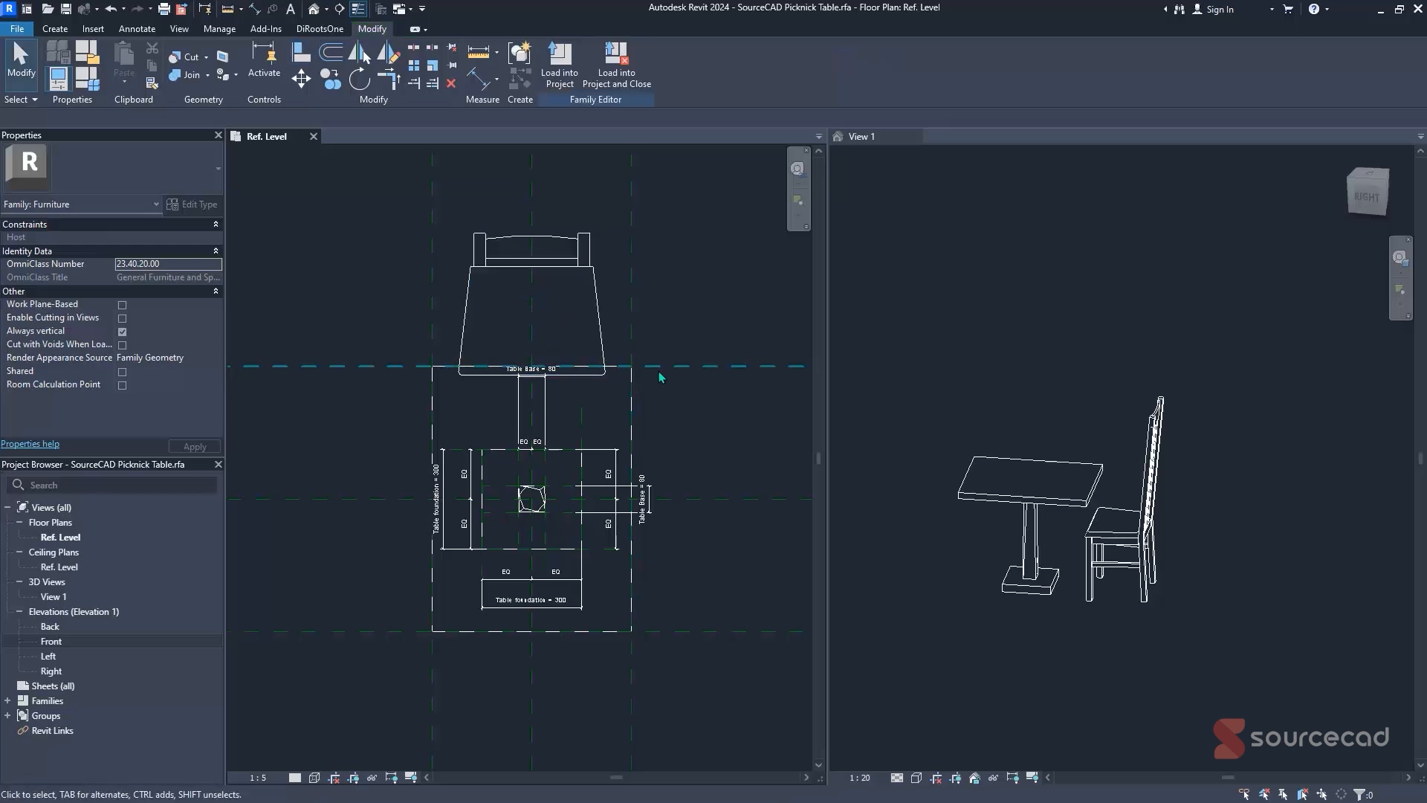
- Set the Length parameter to 2000 in the family types and apply it
scroll(660, 375, "down", 1)
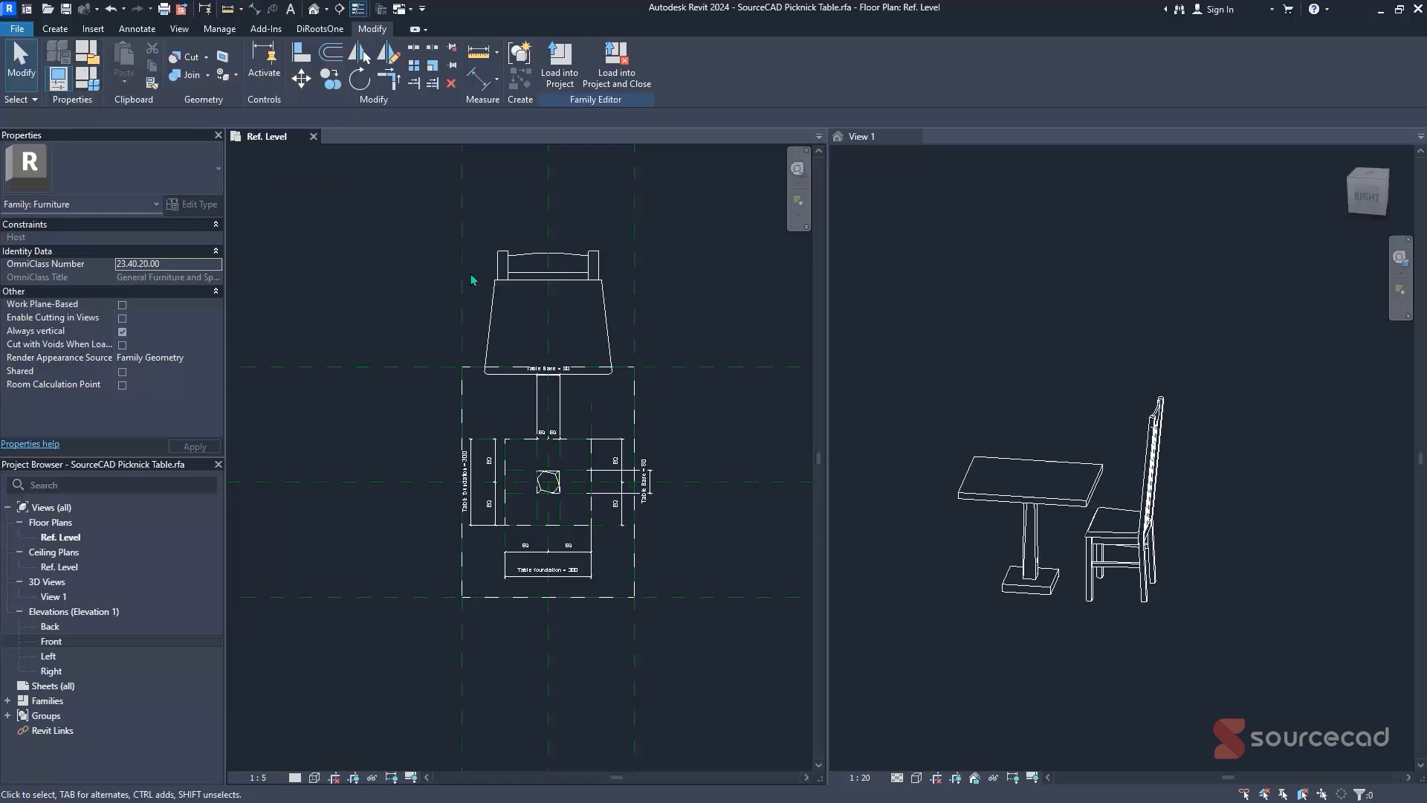
scroll(662, 501, "up", 2)
scroll(640, 476, "down", 4)
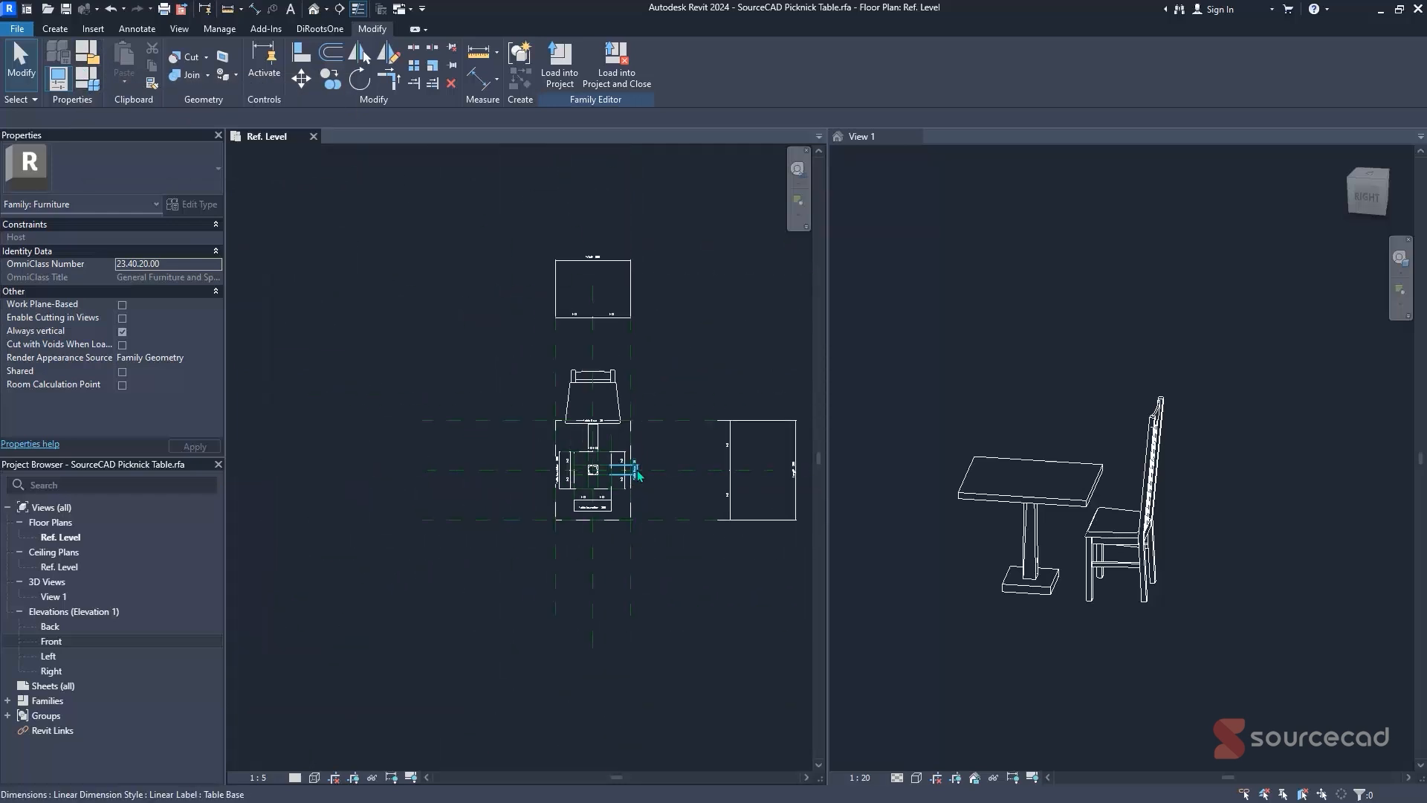
scroll(781, 491, "up", 3)
scroll(790, 484, "down", 3)
scroll(693, 437, "up", 3)
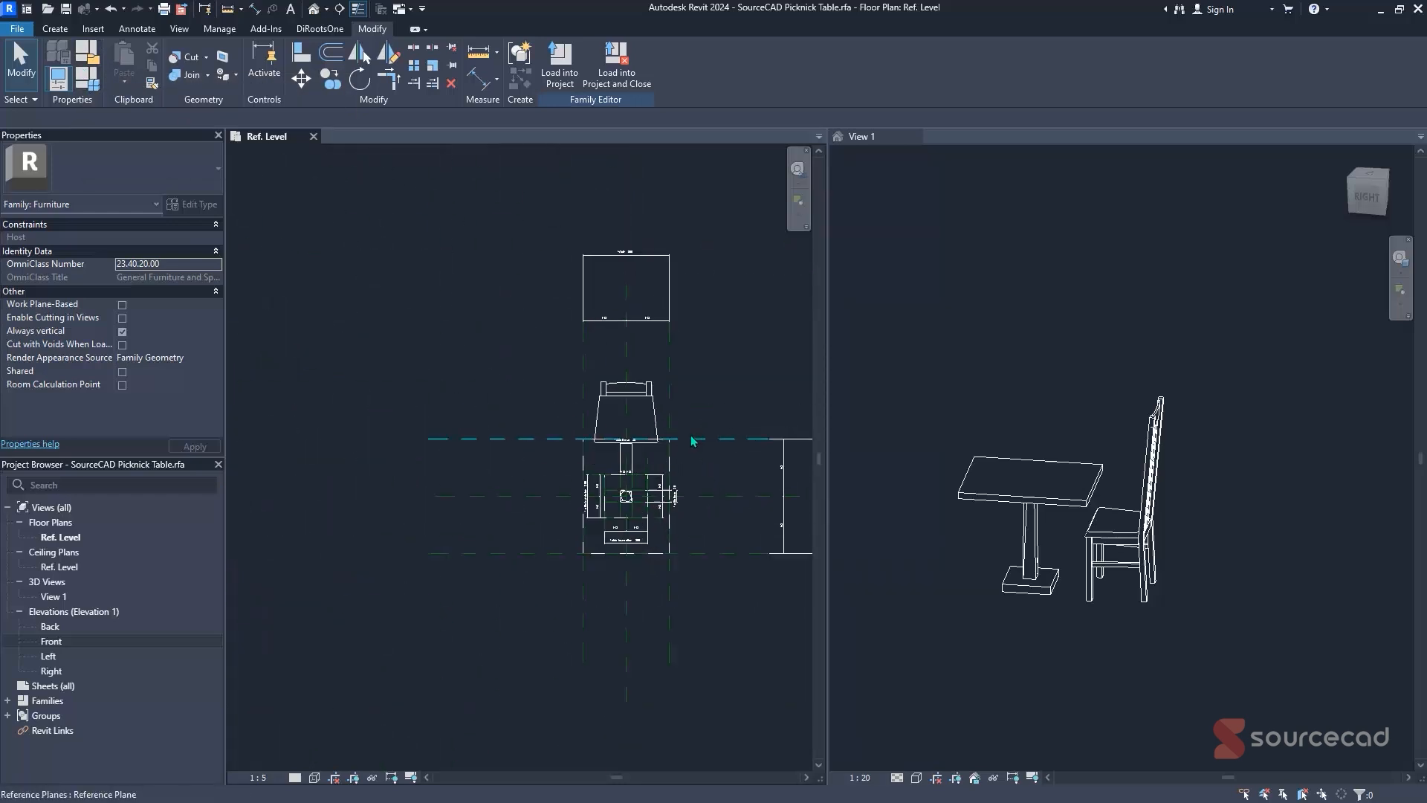
left_click(83, 77)
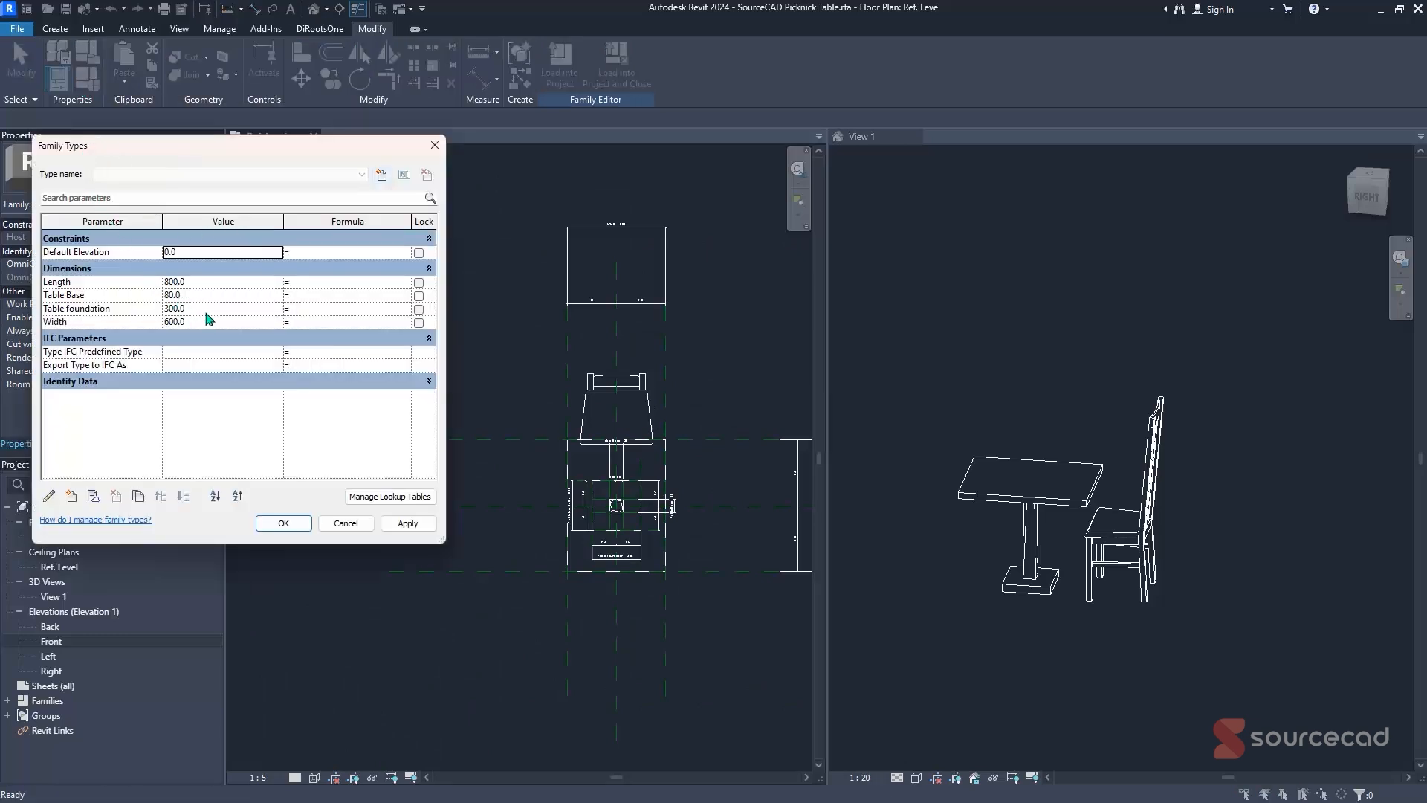
left_click(224, 282)
left_click(407, 523)
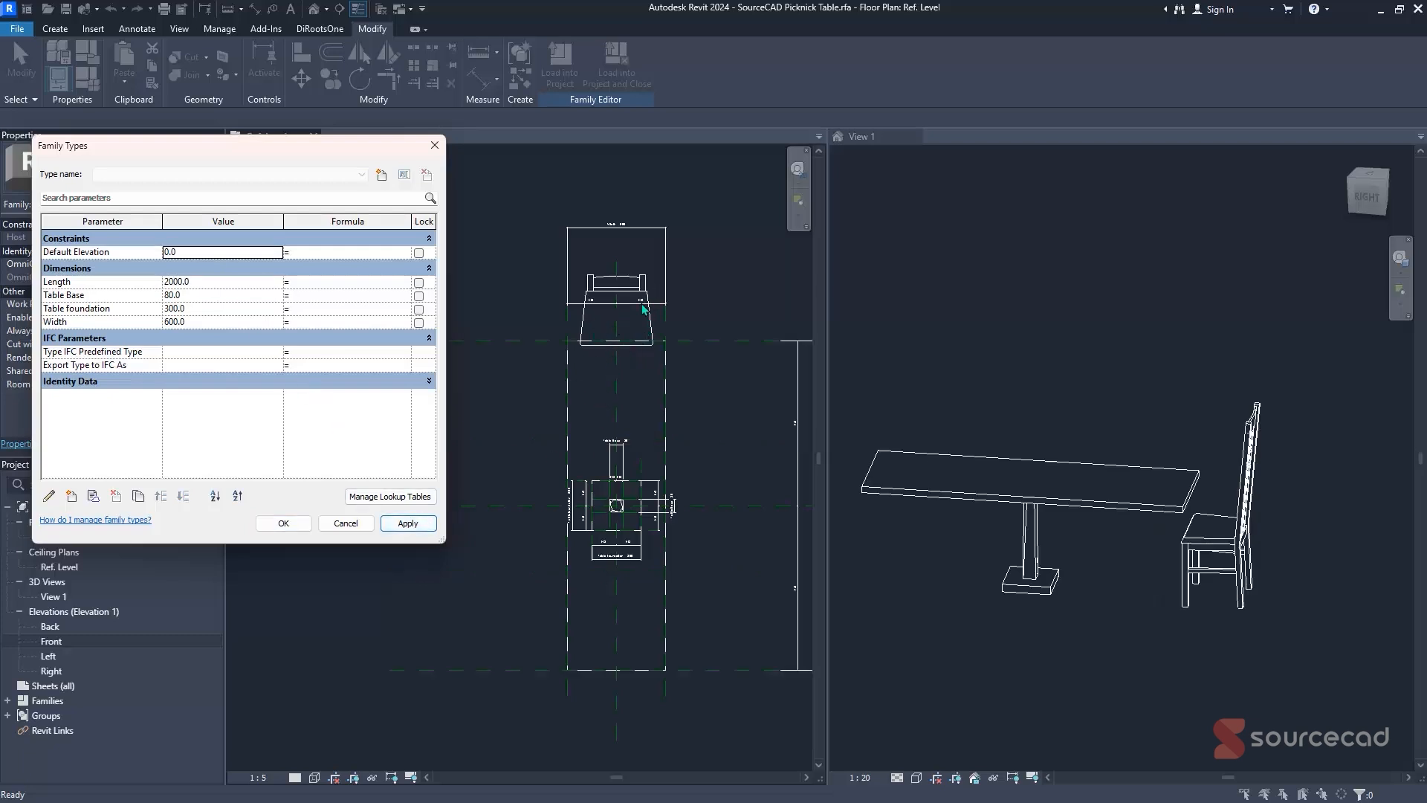
- Shorten the table with a smaller Length parameter value in the family types and accept the change
left_click(202, 286)
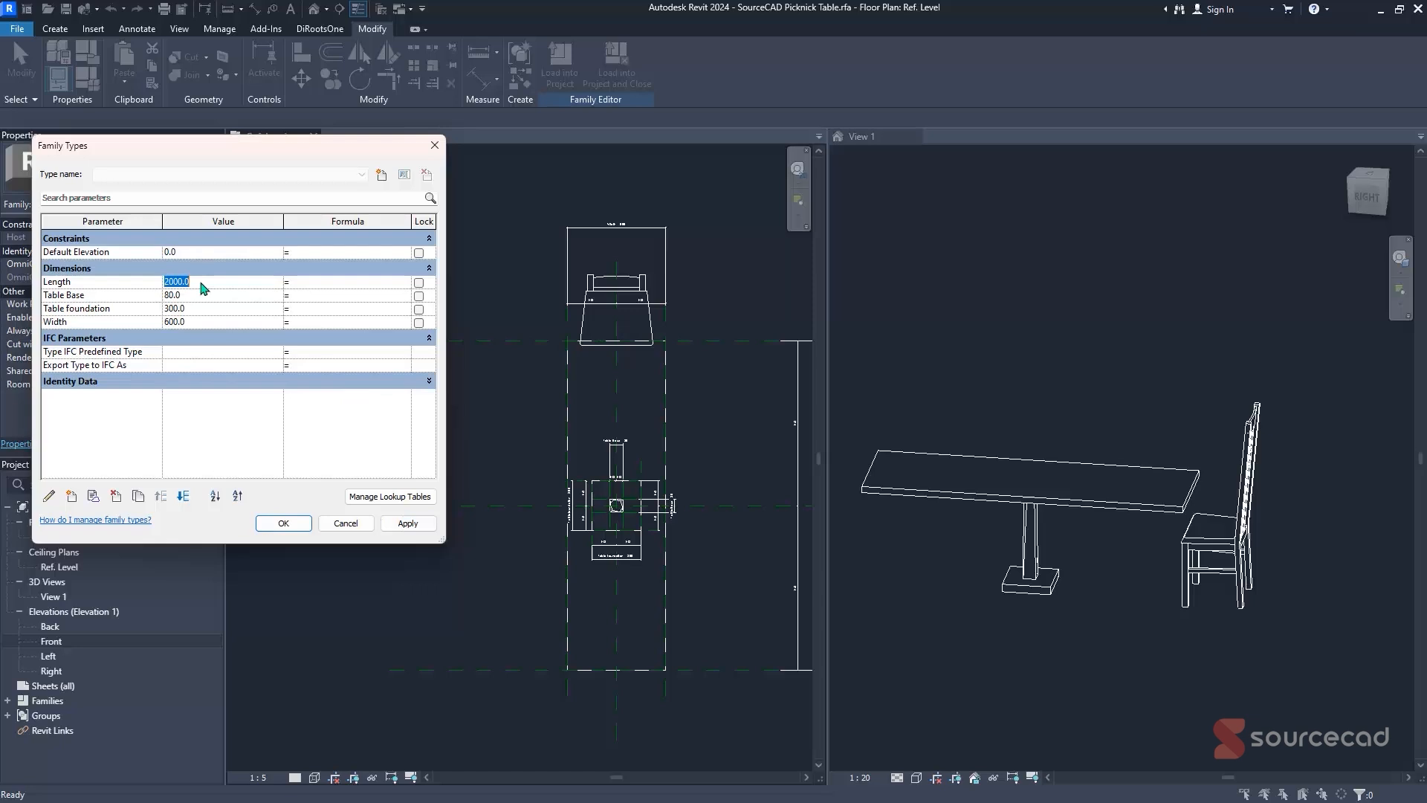
left_click(283, 523)
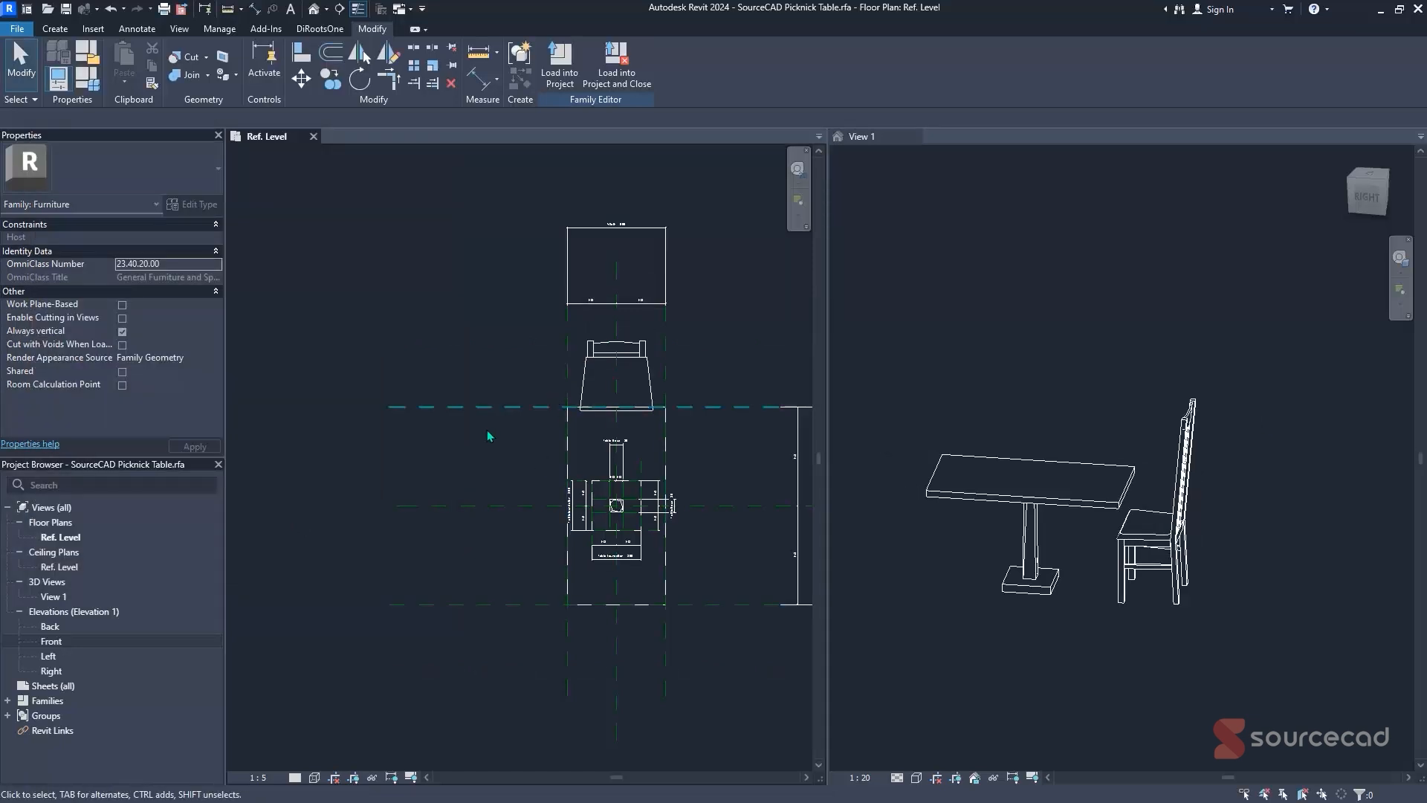
- Mirror a copy of the dining chair across the horizontal Center (Front/Back) reference plane to the table's opposite end
left_click(586, 371)
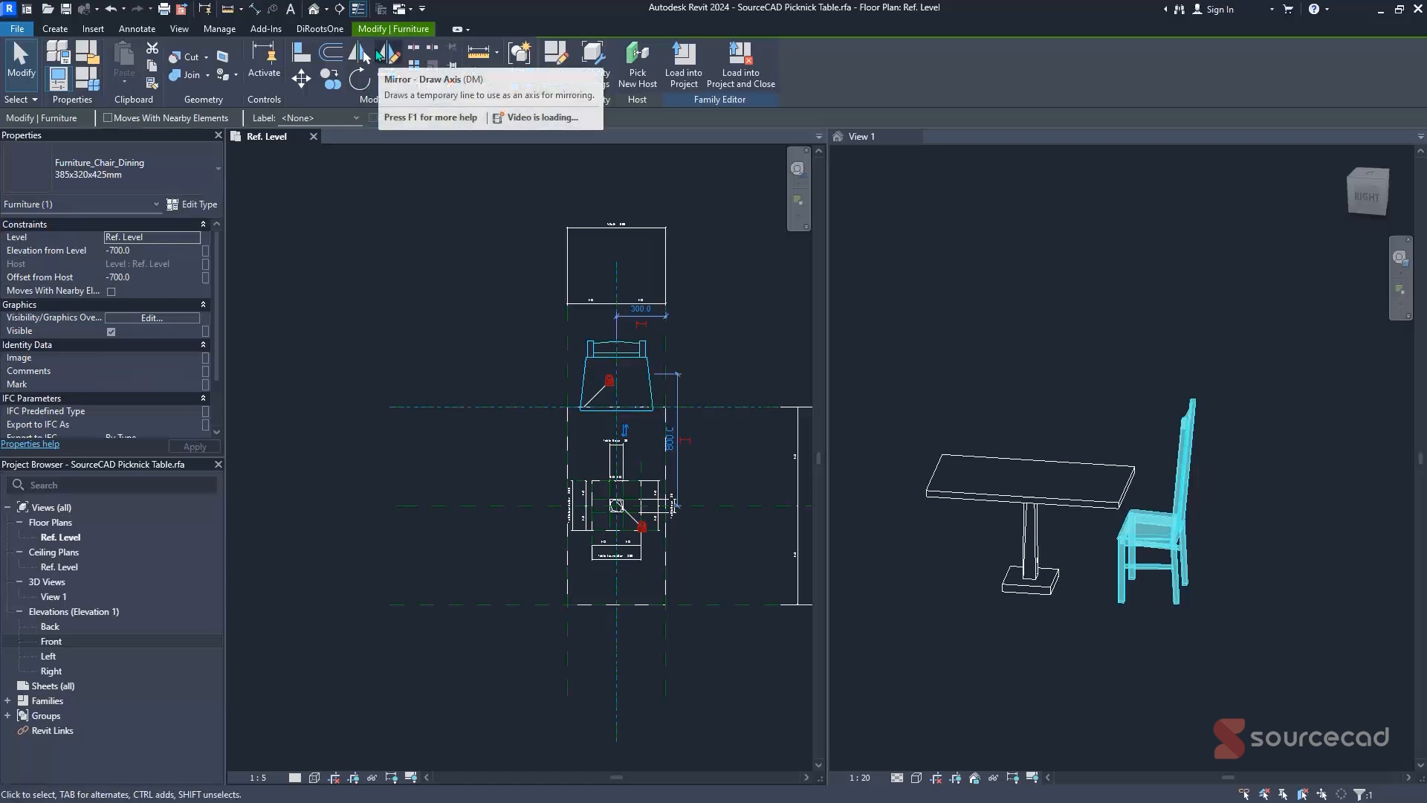
left_click(388, 53)
left_click(703, 506)
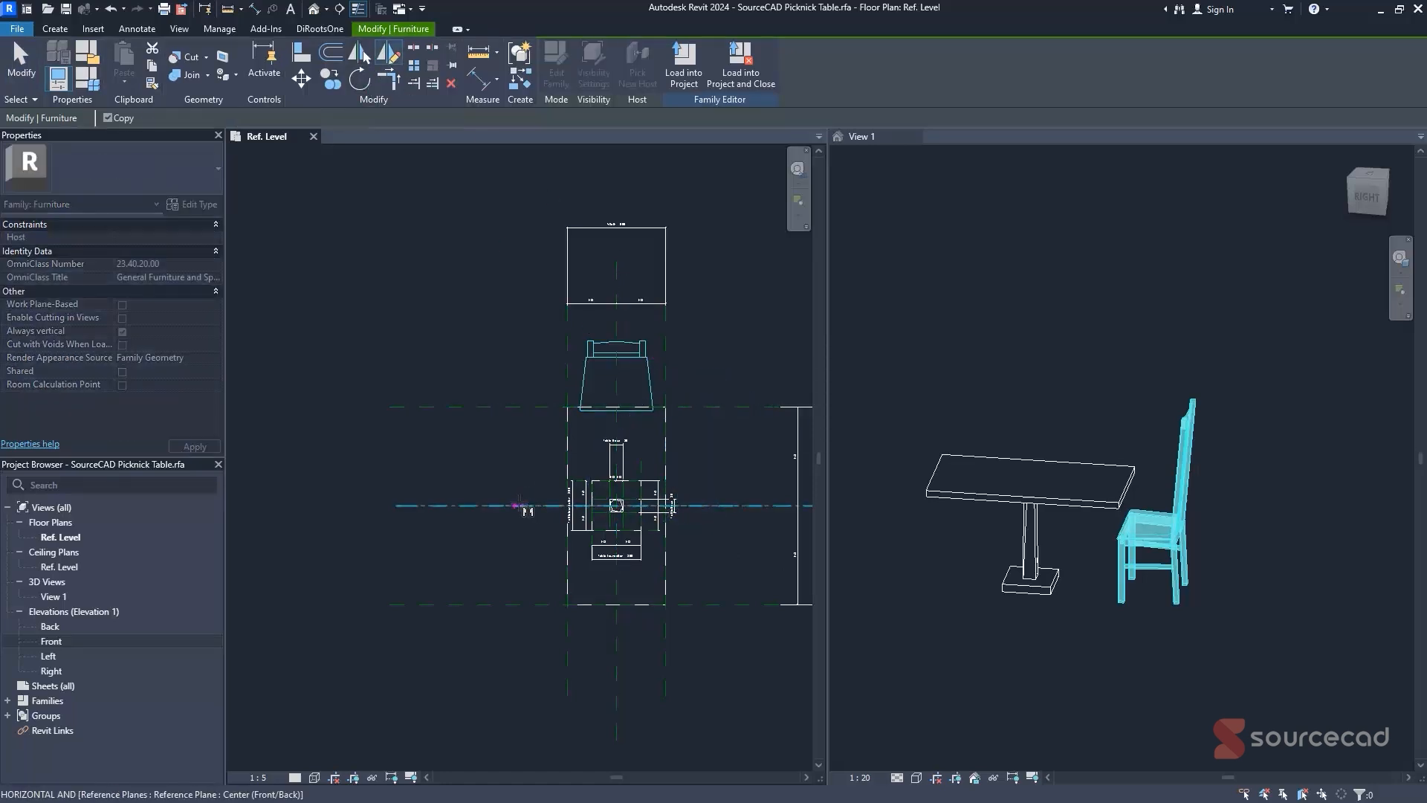
left_click(521, 506)
left_click(663, 652)
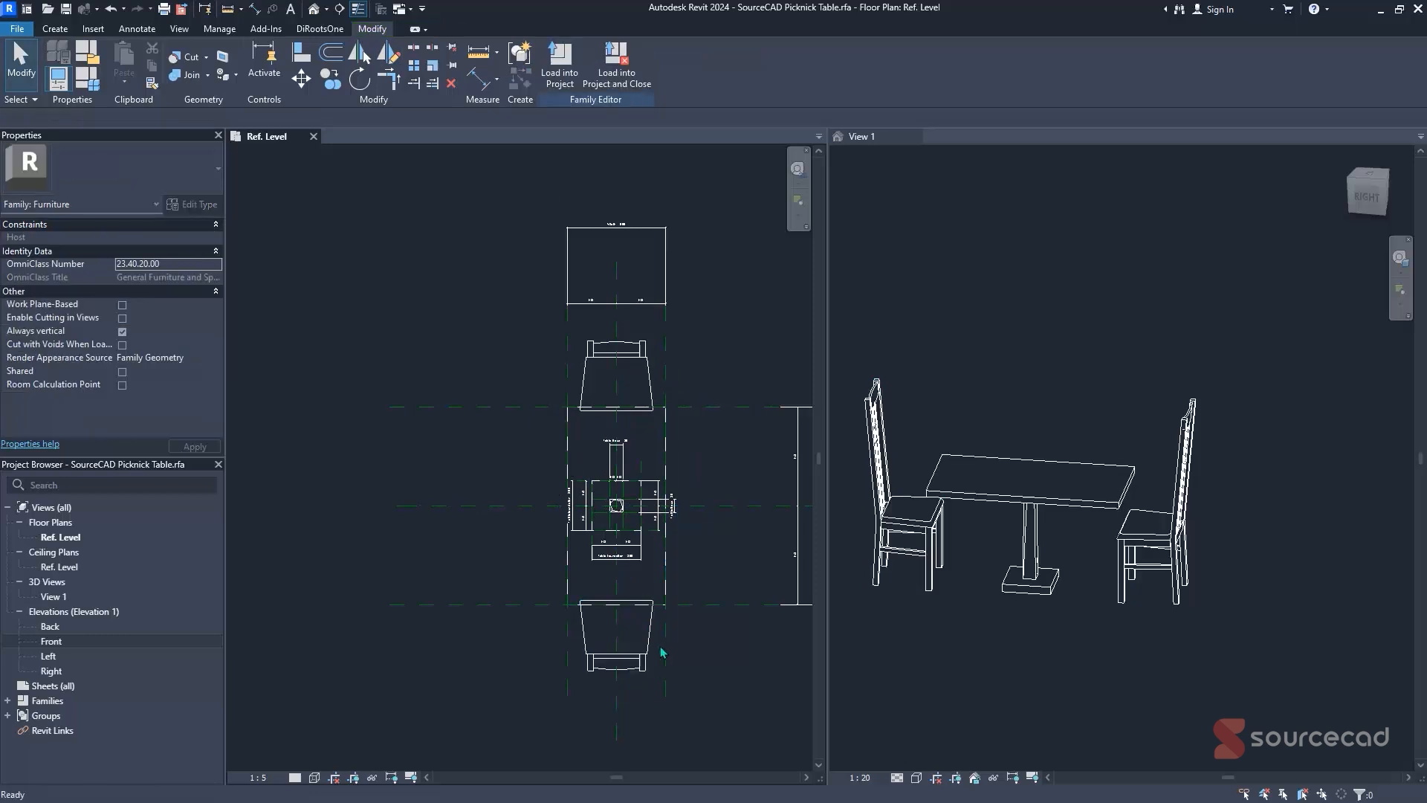
- Move the mirrored chair about 60 mm to the right and 40 mm down in plan, clear of the table's lower edge
left_click(647, 643)
scroll(632, 535, "up", 5)
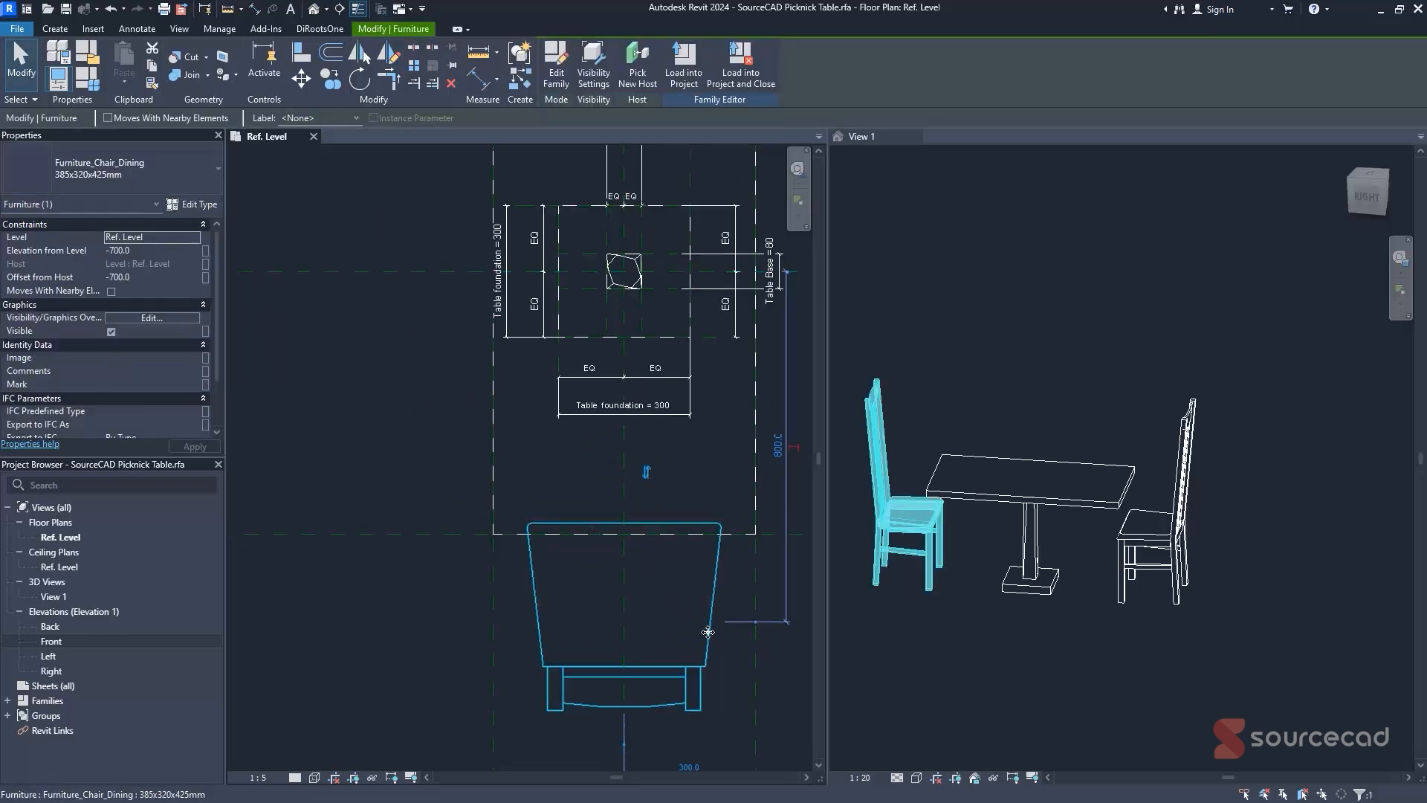
left_click_drag(709, 630, 738, 655)
middle_click_drag(738, 654, 611, 528)
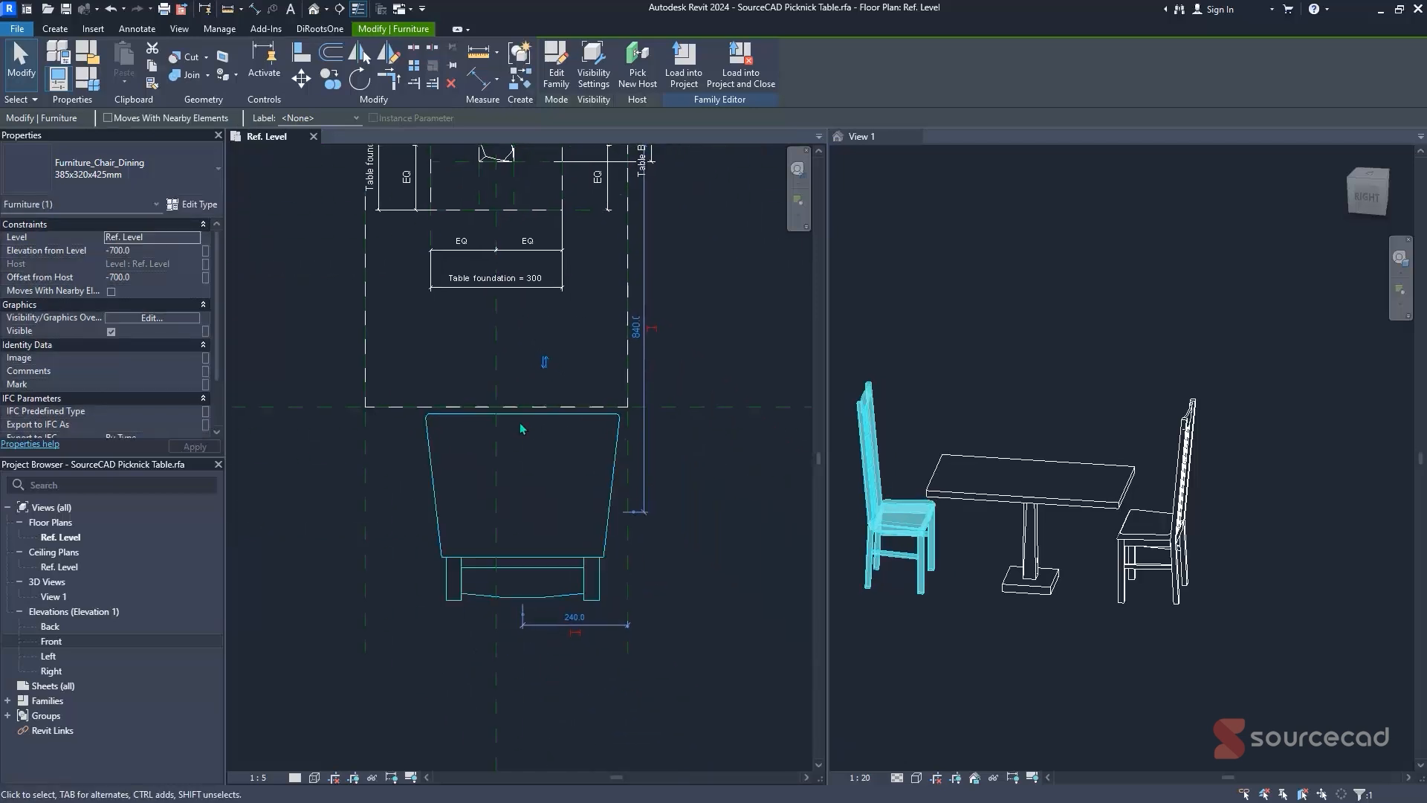
- Align and lock the mirrored chair's centre to the vertical centre plane, and align its front with the plane at the table's lower edge
left_click(311, 59)
left_click(496, 637)
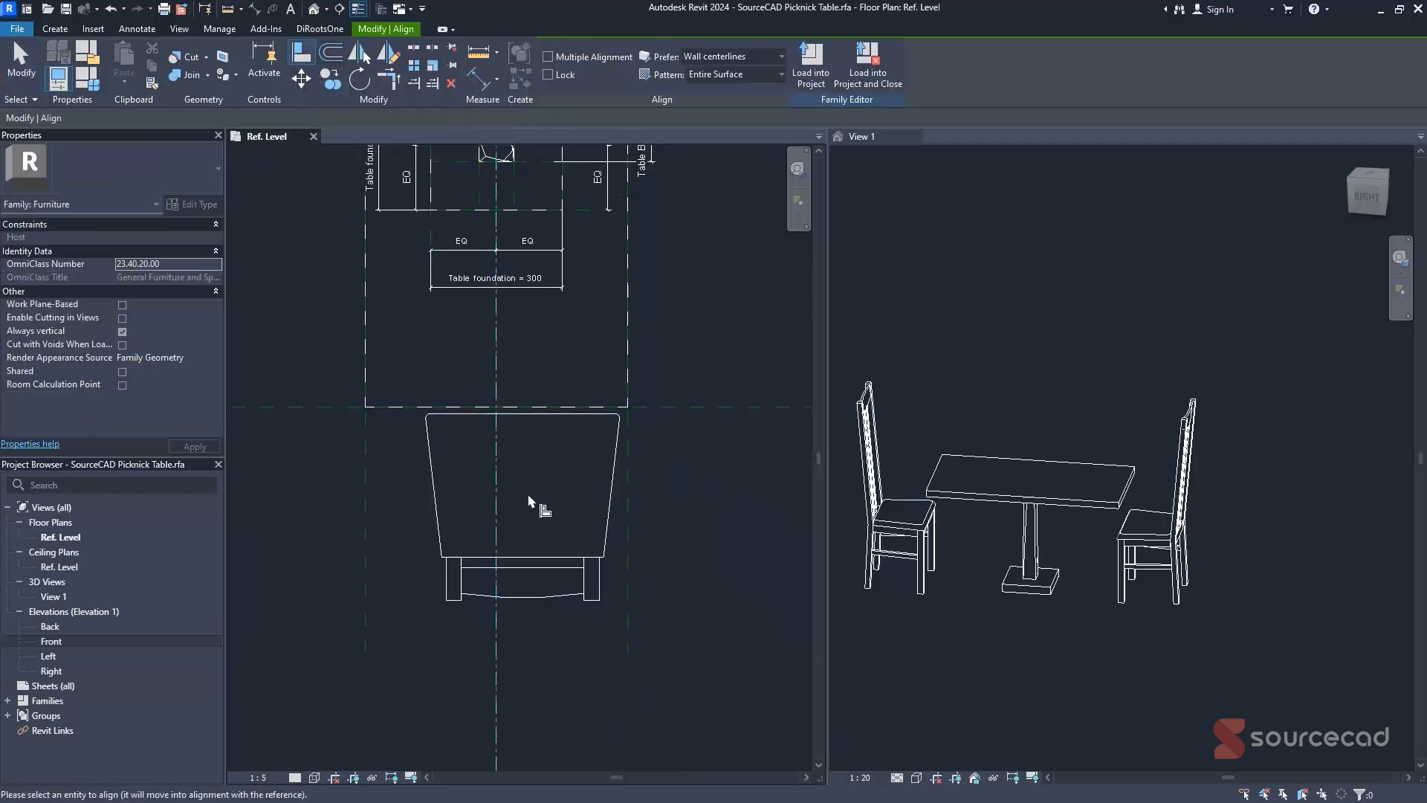
left_click(531, 502)
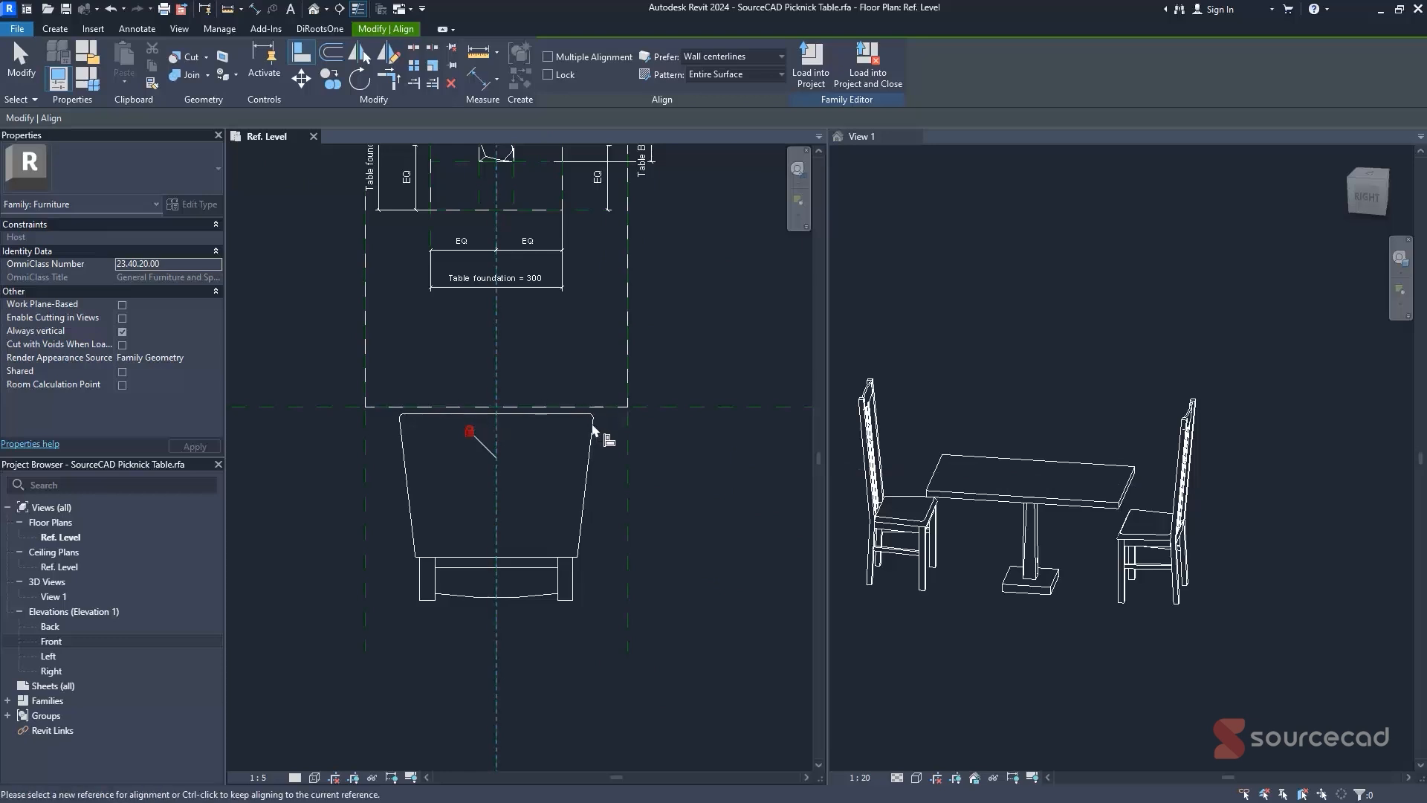
left_click(733, 408)
left_click(588, 427)
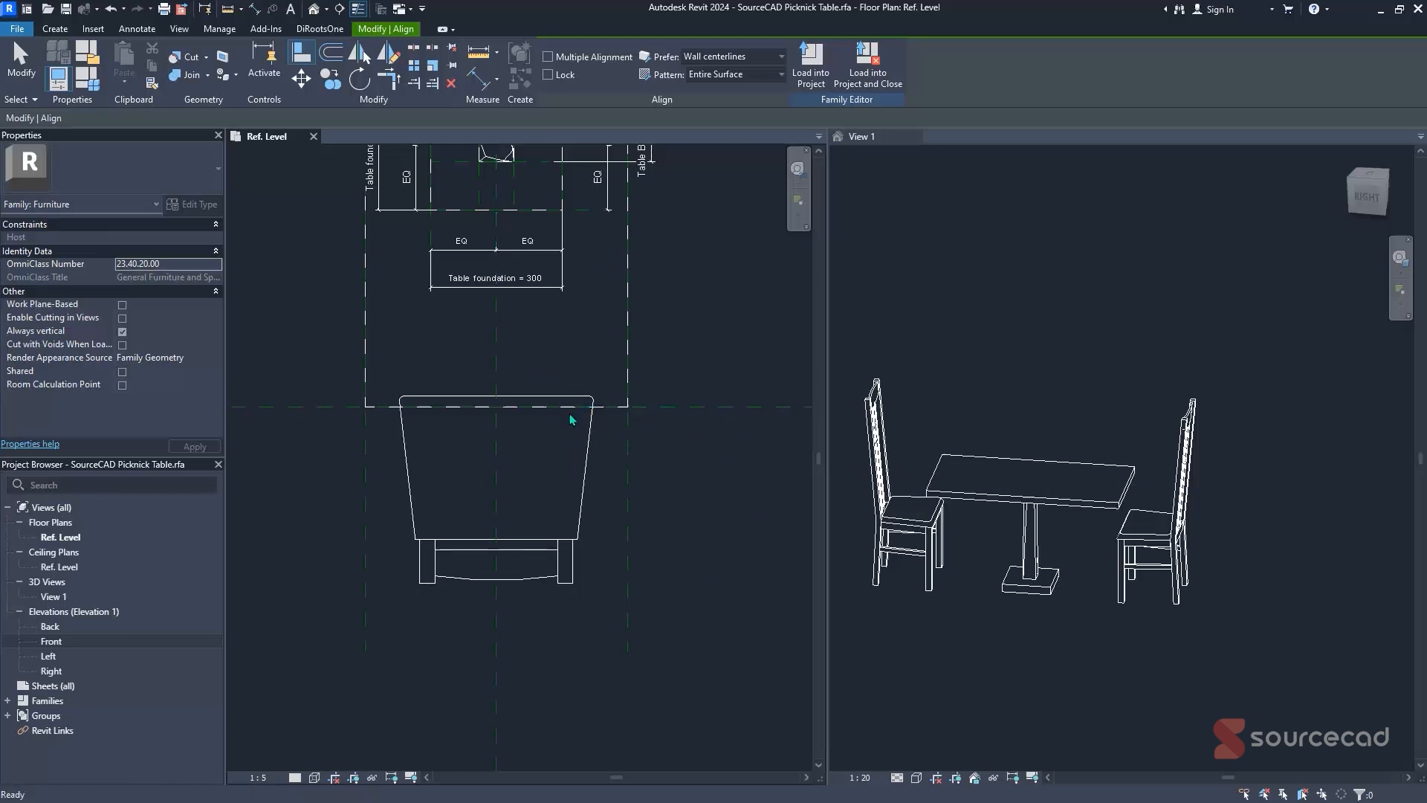
key("Escape")
- Place a similar dining chair at elevation -700 beside the table's left edge in plan, rotated to face the table
scroll(637, 357, "down", 5)
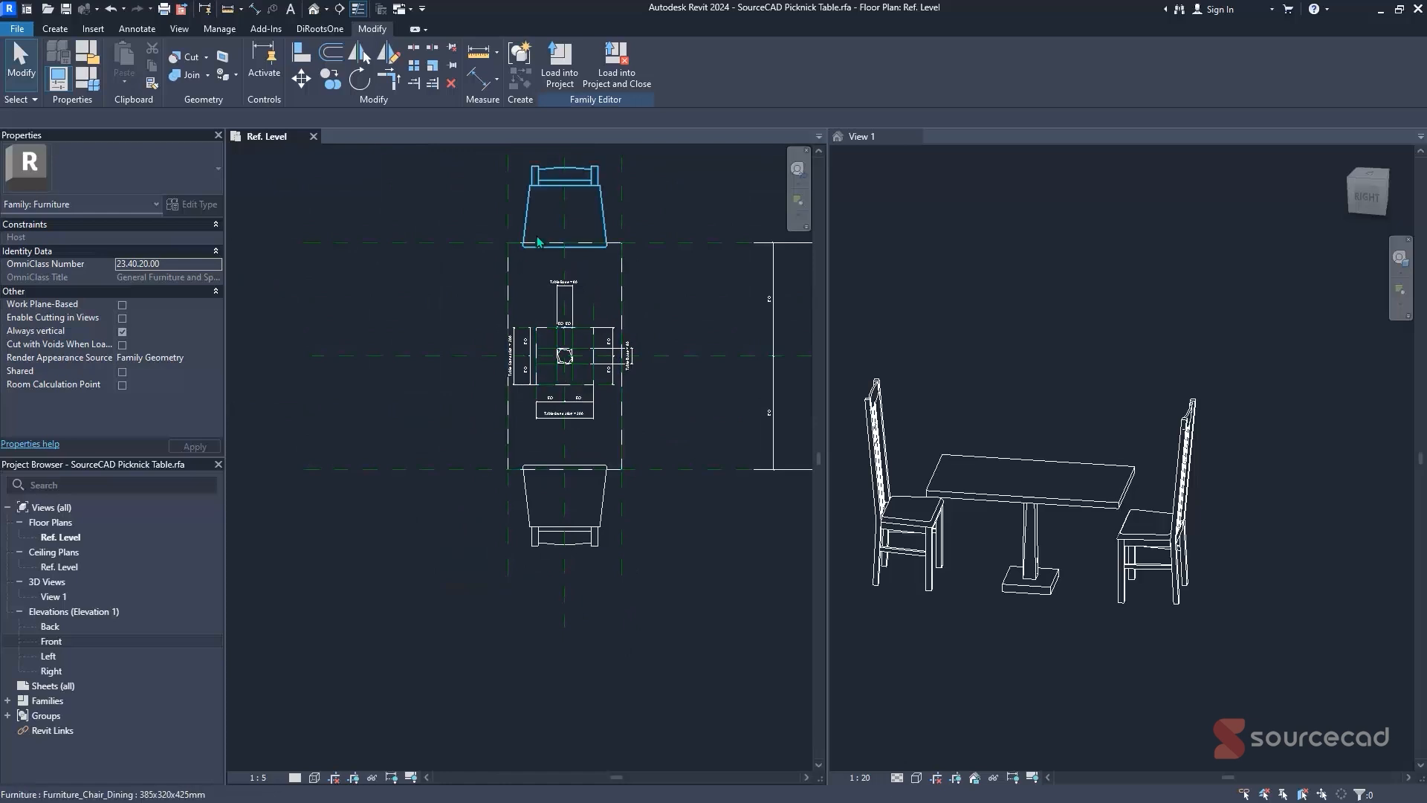
left_click(524, 201)
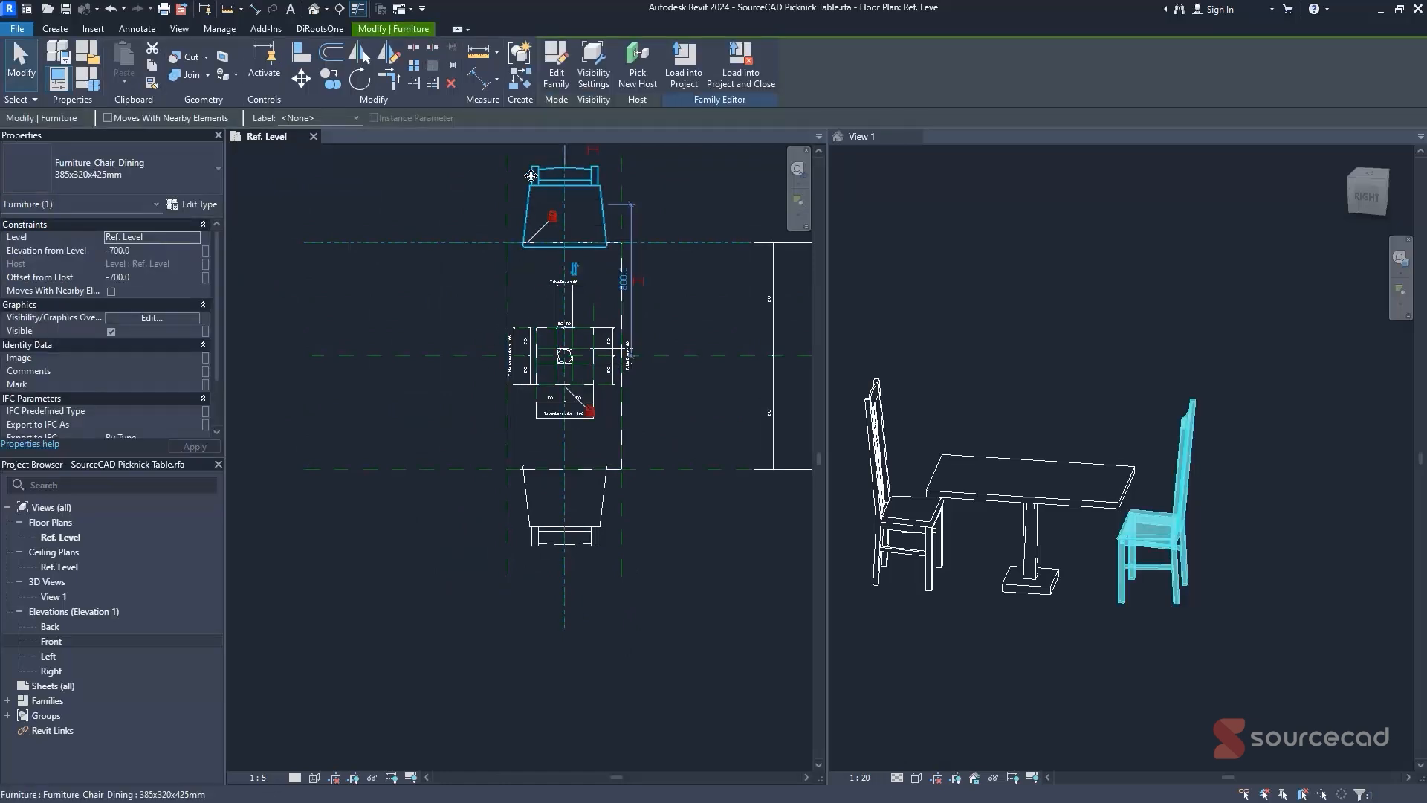
key("c")
key("s")
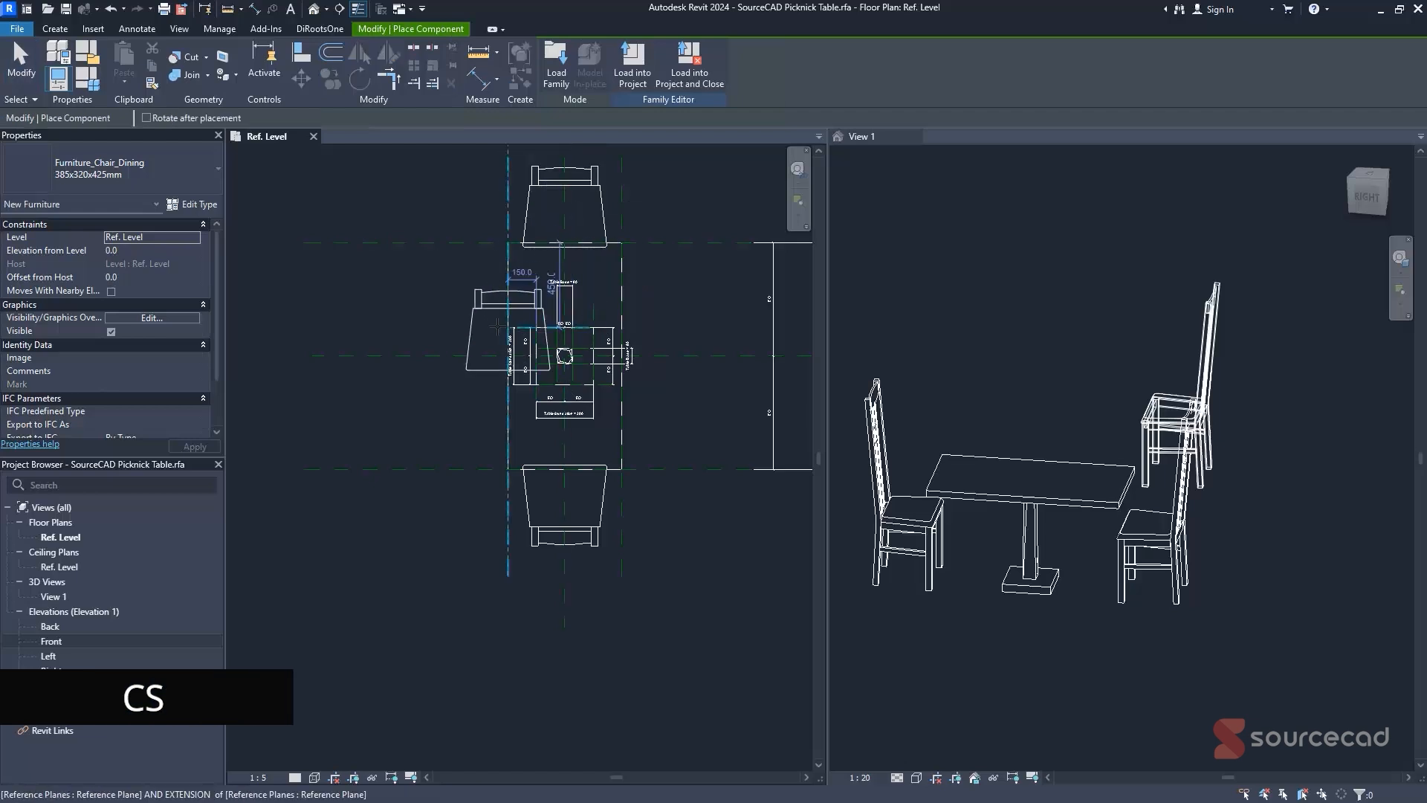
left_click(111, 251)
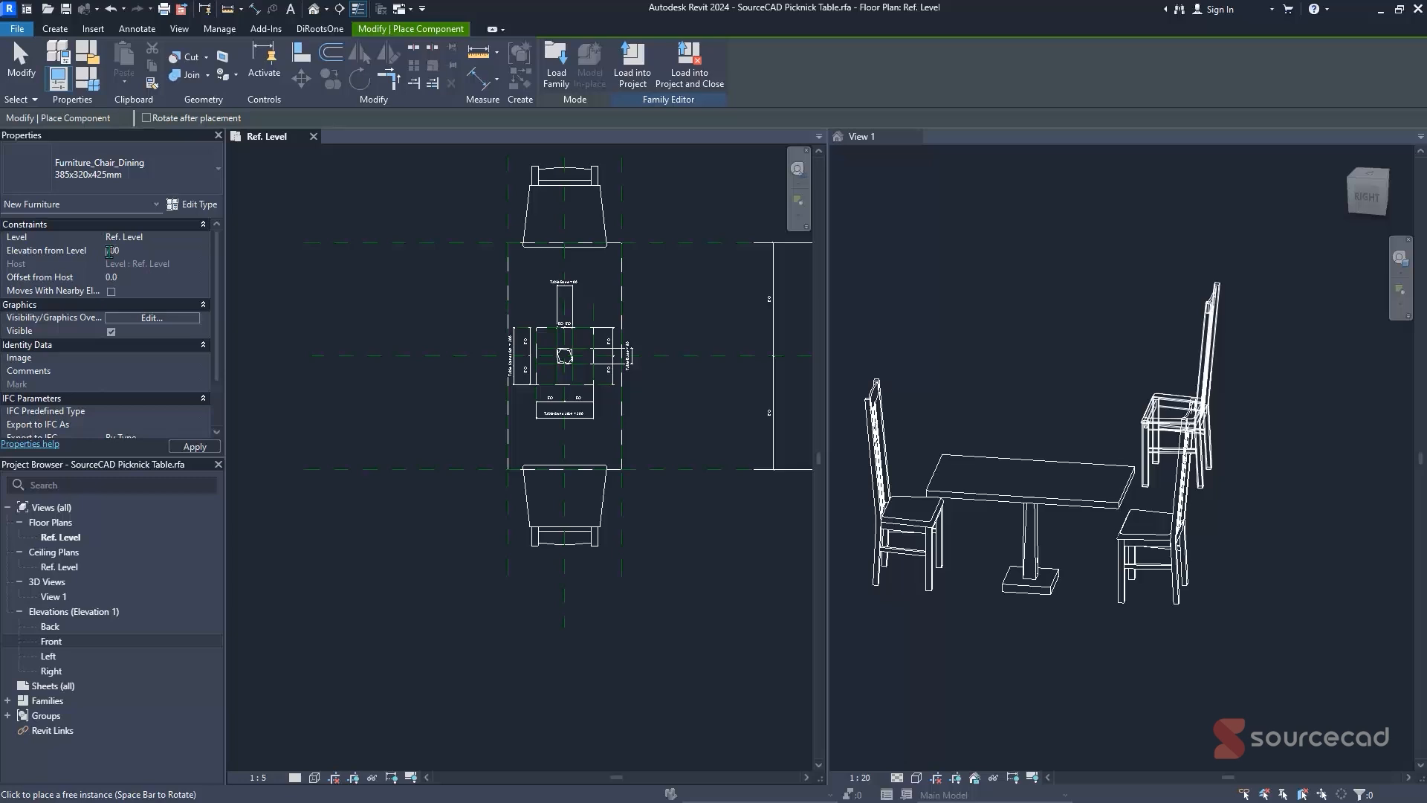
type("-70")
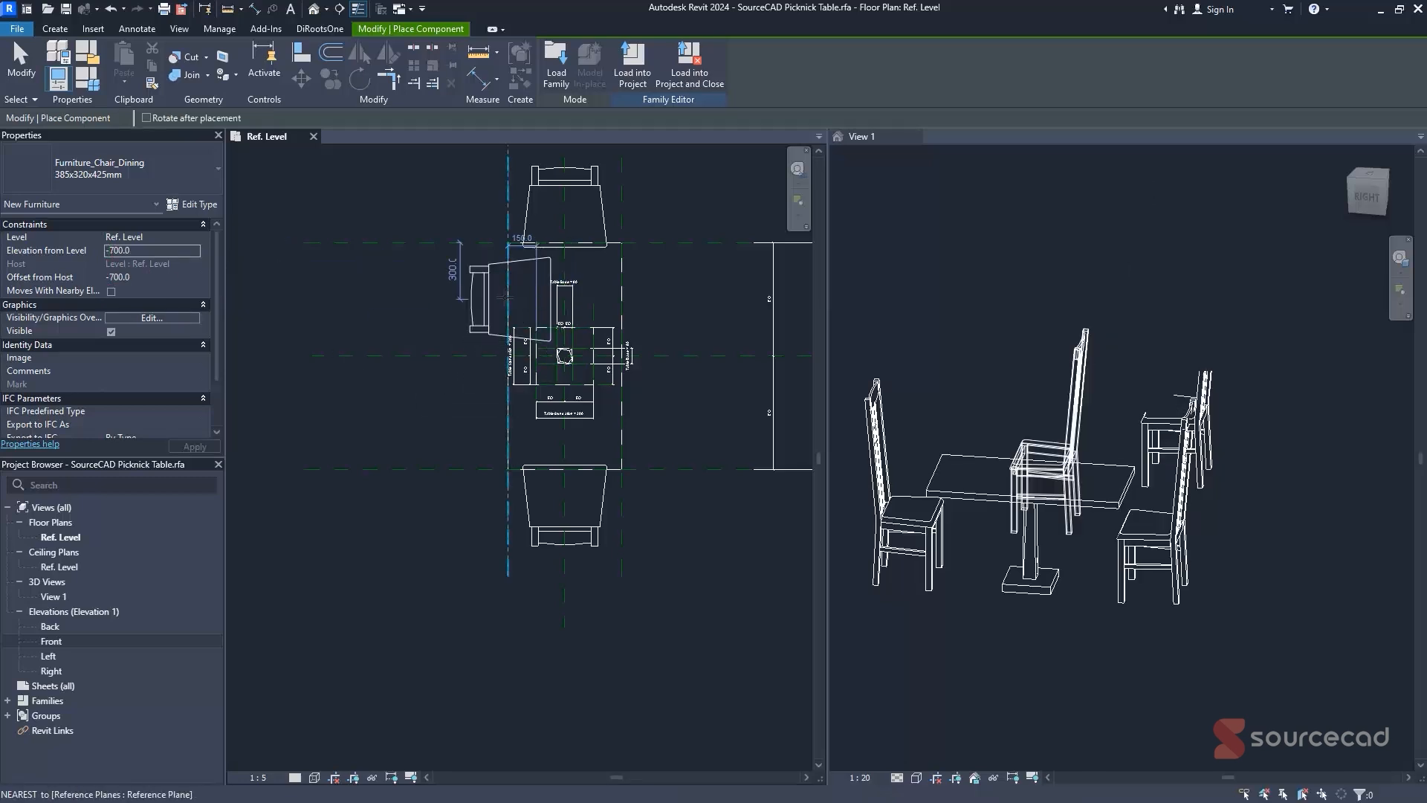
key("space")
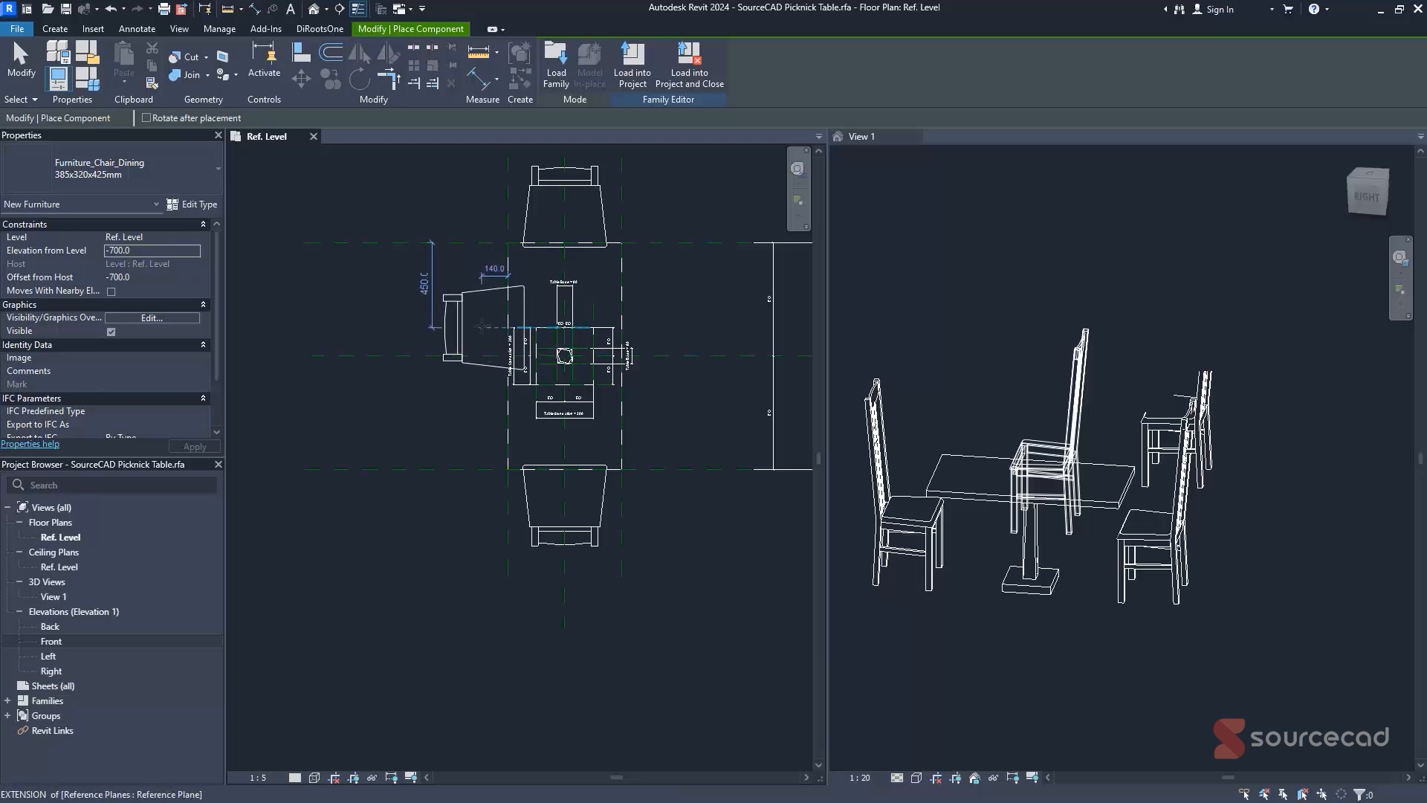
scroll(472, 340, "up", 2)
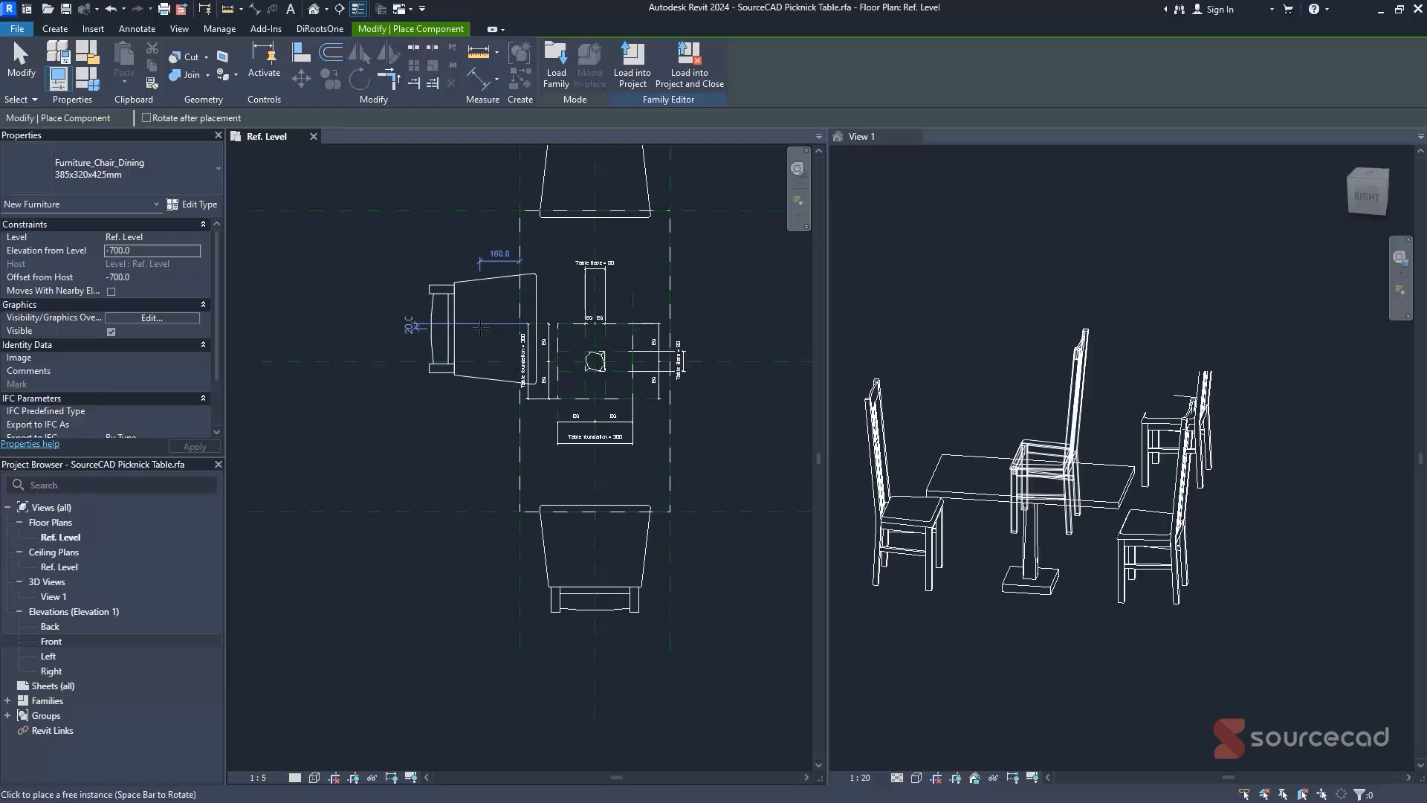
left_click(481, 327)
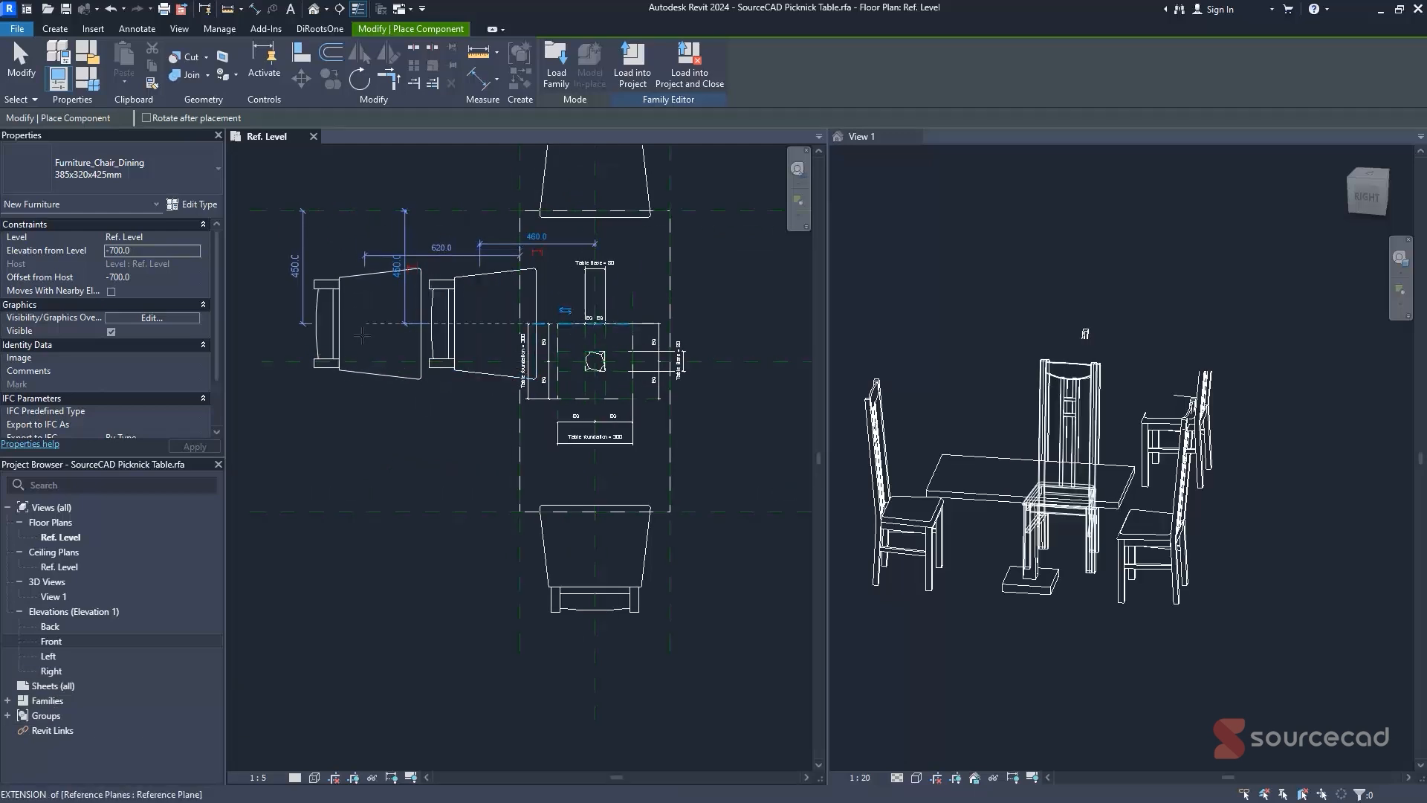
- Place another dining chair beside the table's right edge in plan, rotated to face the table
key("space")
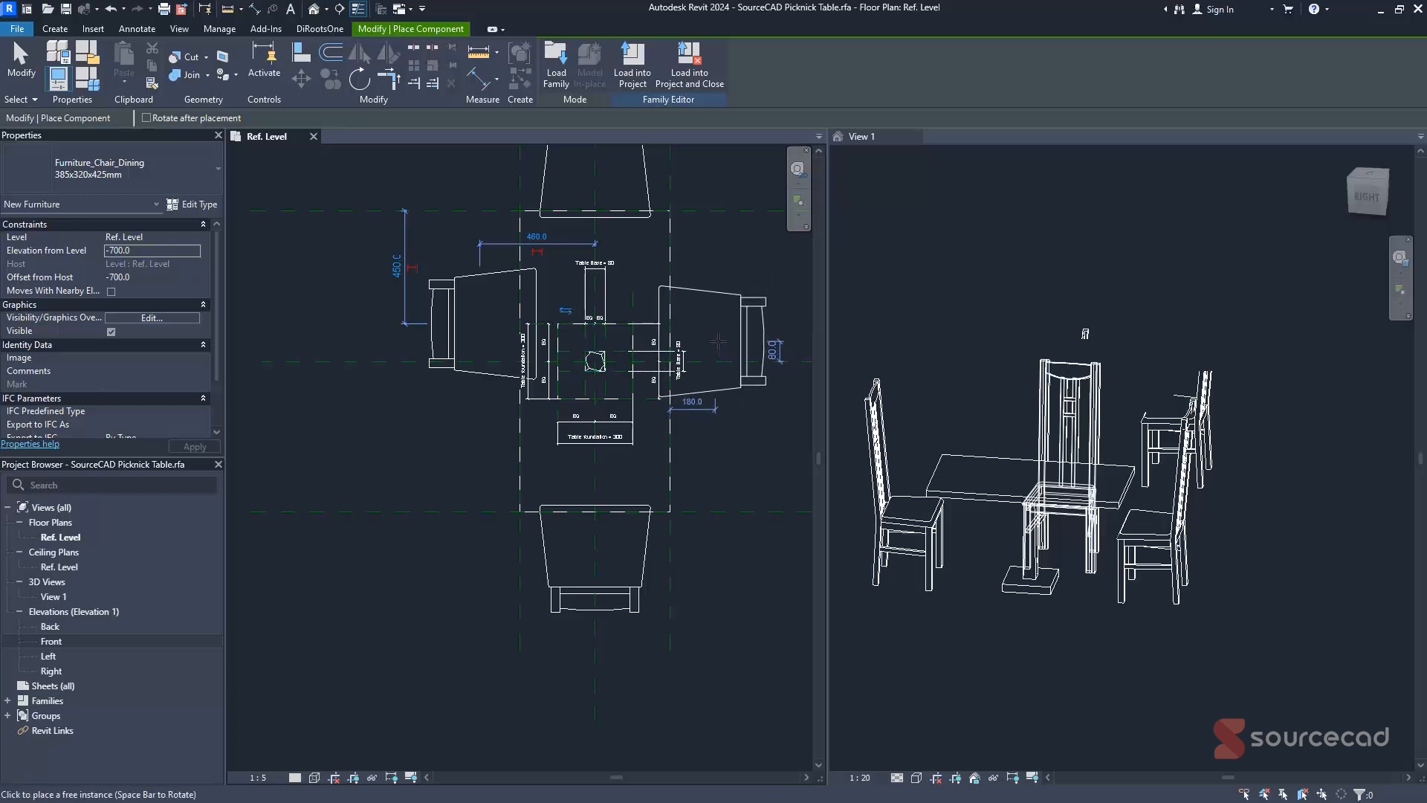
left_click(720, 341)
key("Escape")
key("Escape")
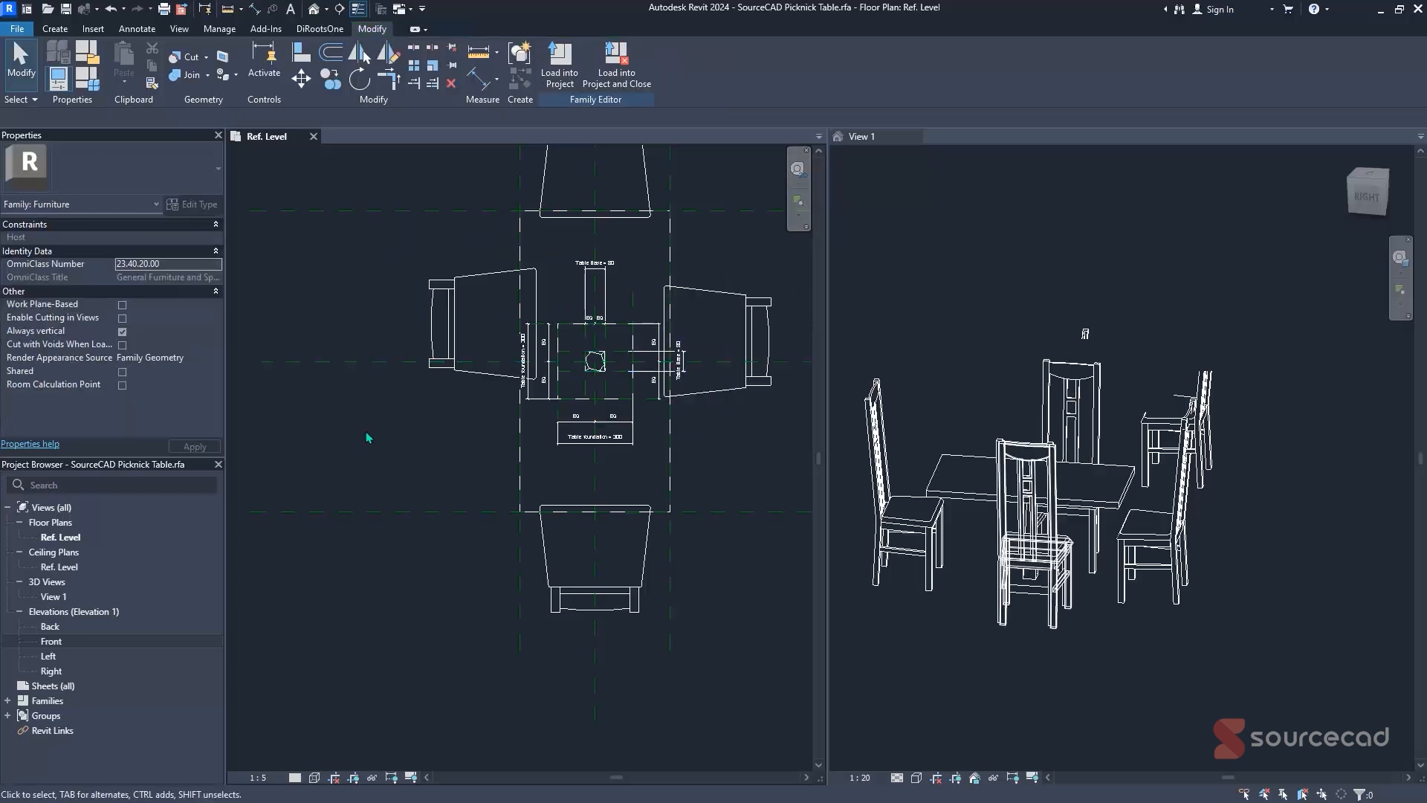
- Align the left chair's centre with the horizontal centre plane and its front with the table's left edge plane, locking the alignments
key("a")
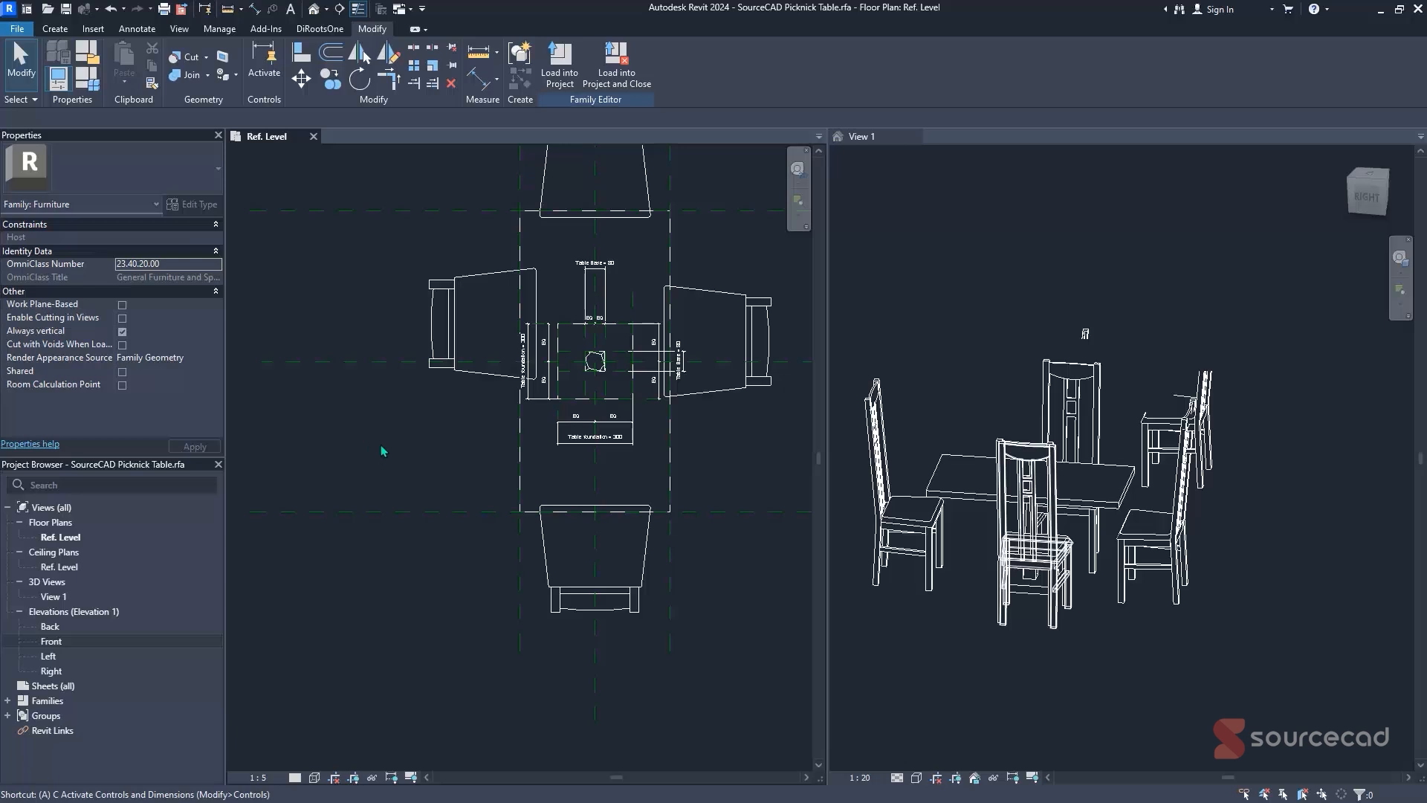
key("l")
left_click(405, 363)
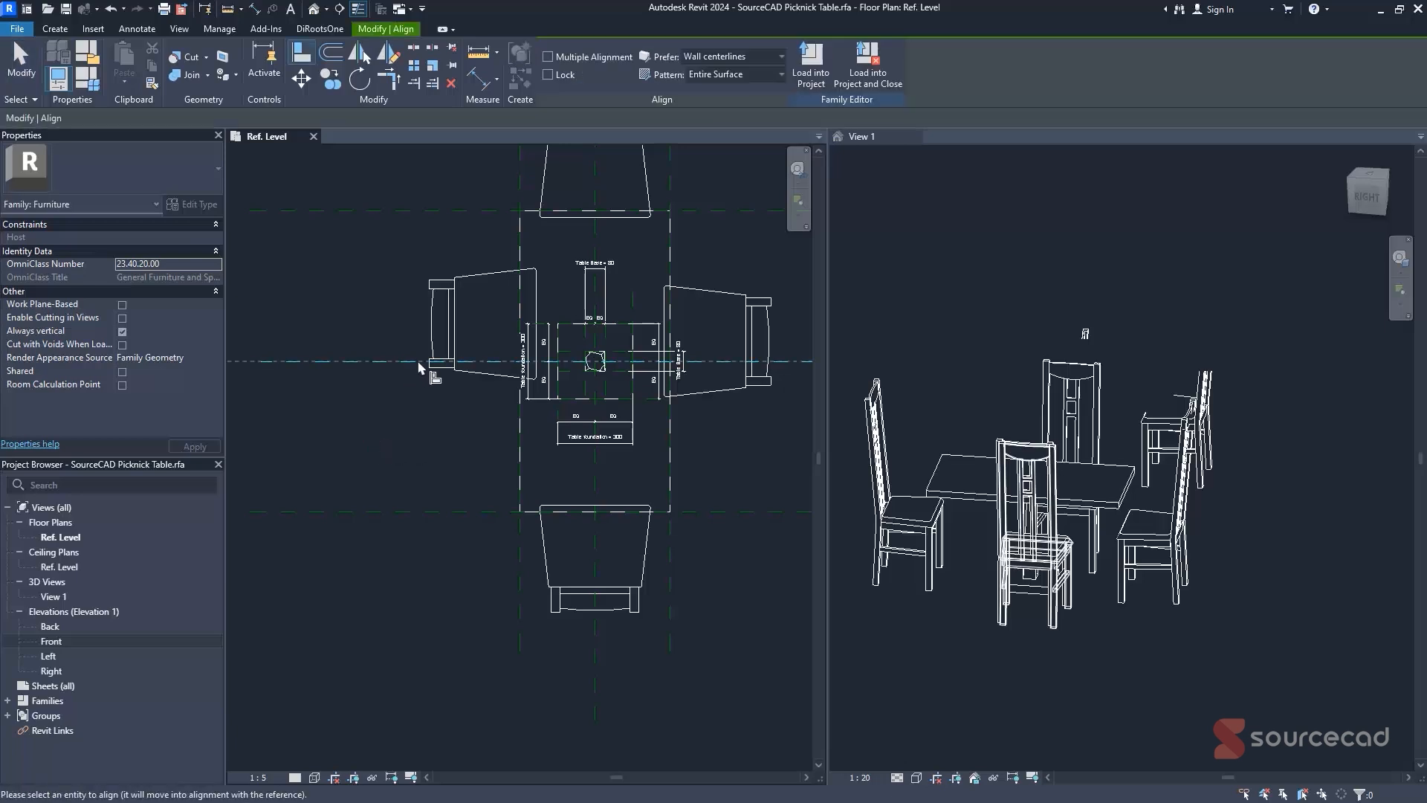
left_click(498, 333)
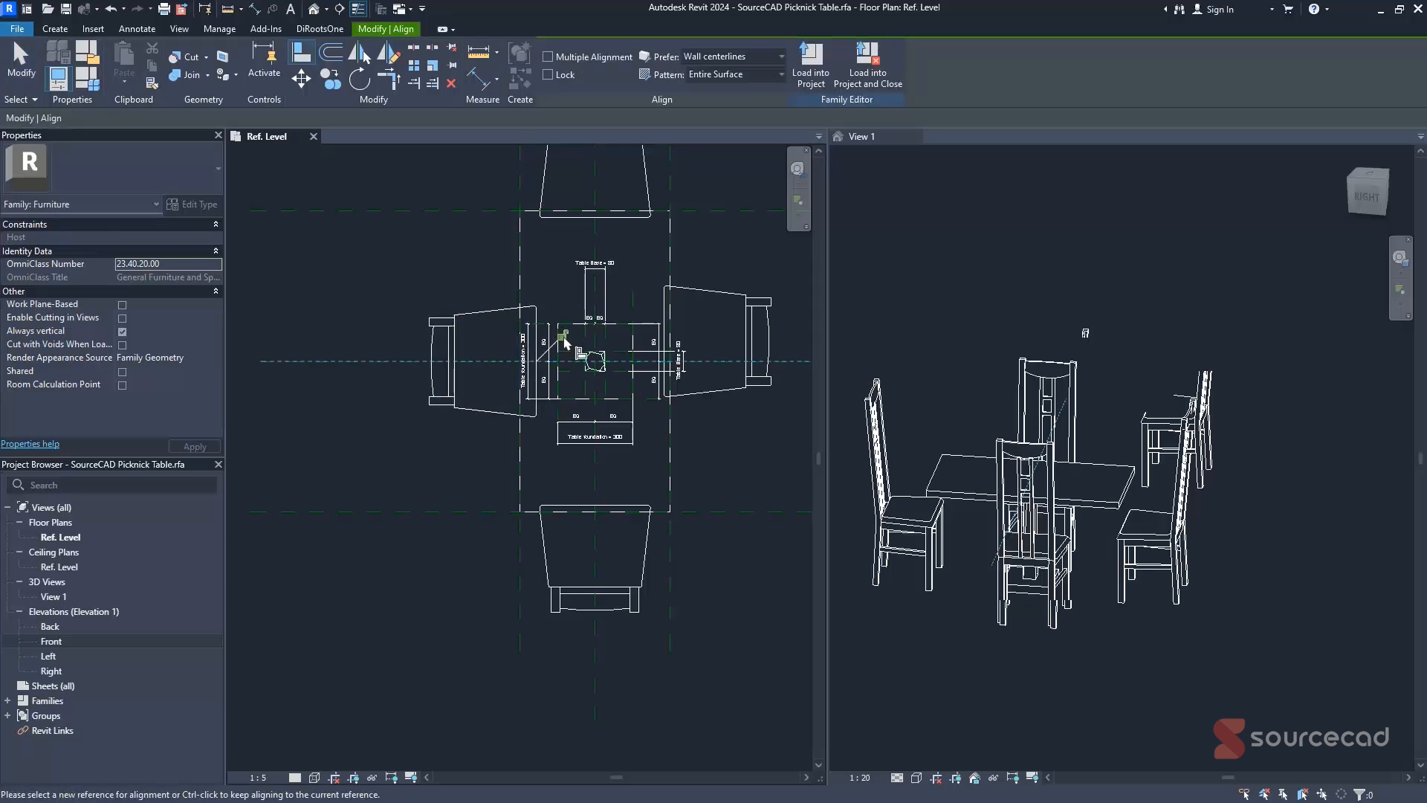
left_click(525, 174)
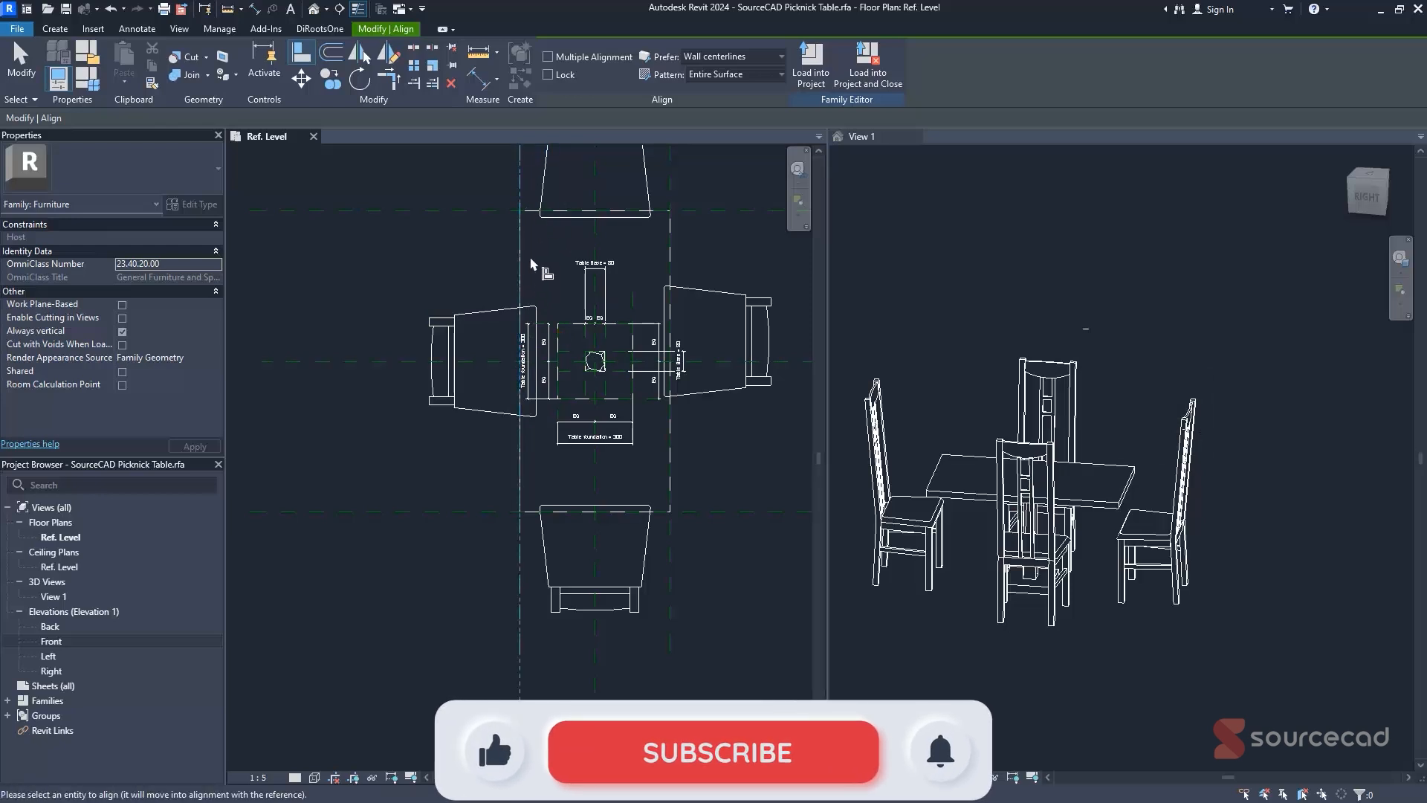
left_click(494, 375)
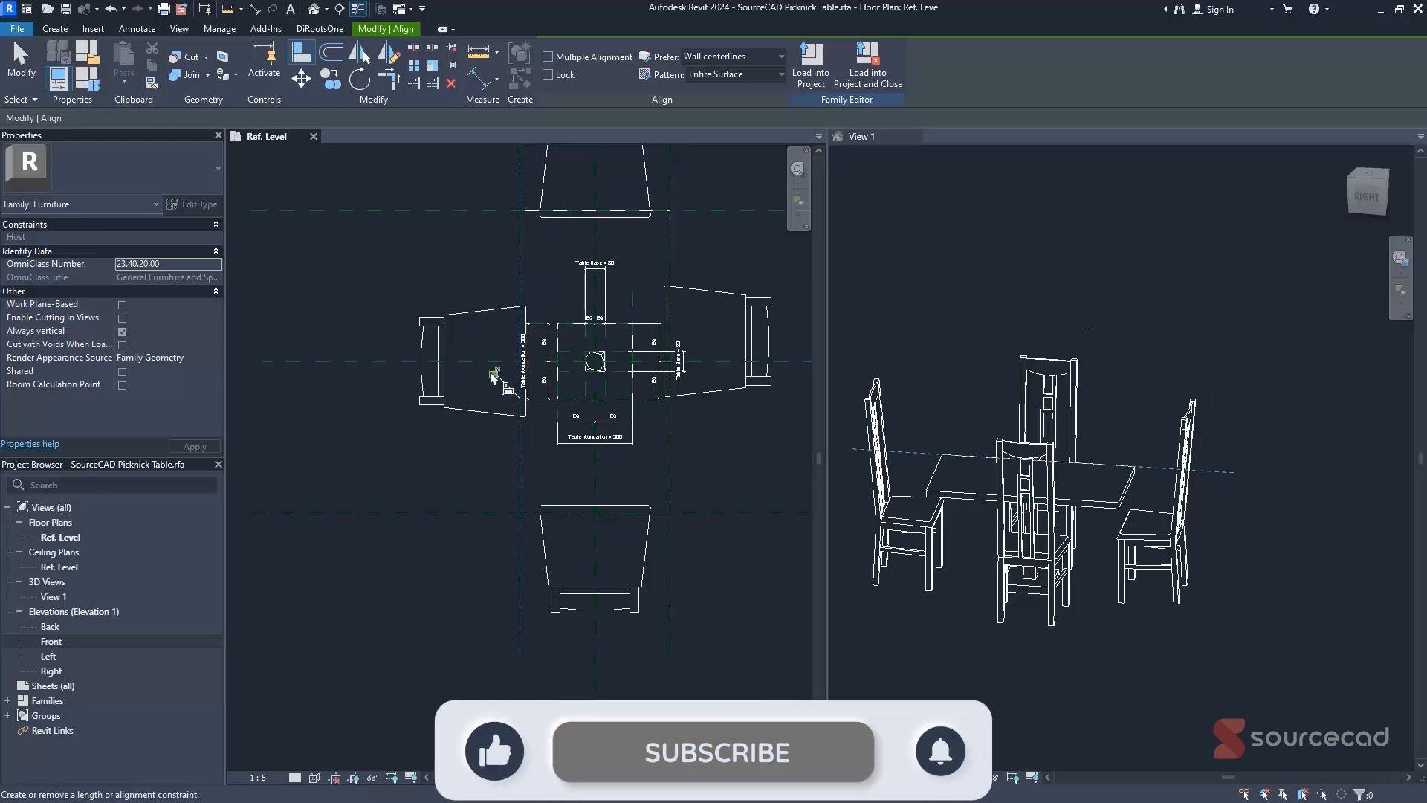
left_click(492, 375)
- Align the right chair's centre with the table's horizontal centre reference plane in plan and lock the alignment
middle_click_drag(629, 390, 489, 369)
left_click(693, 344)
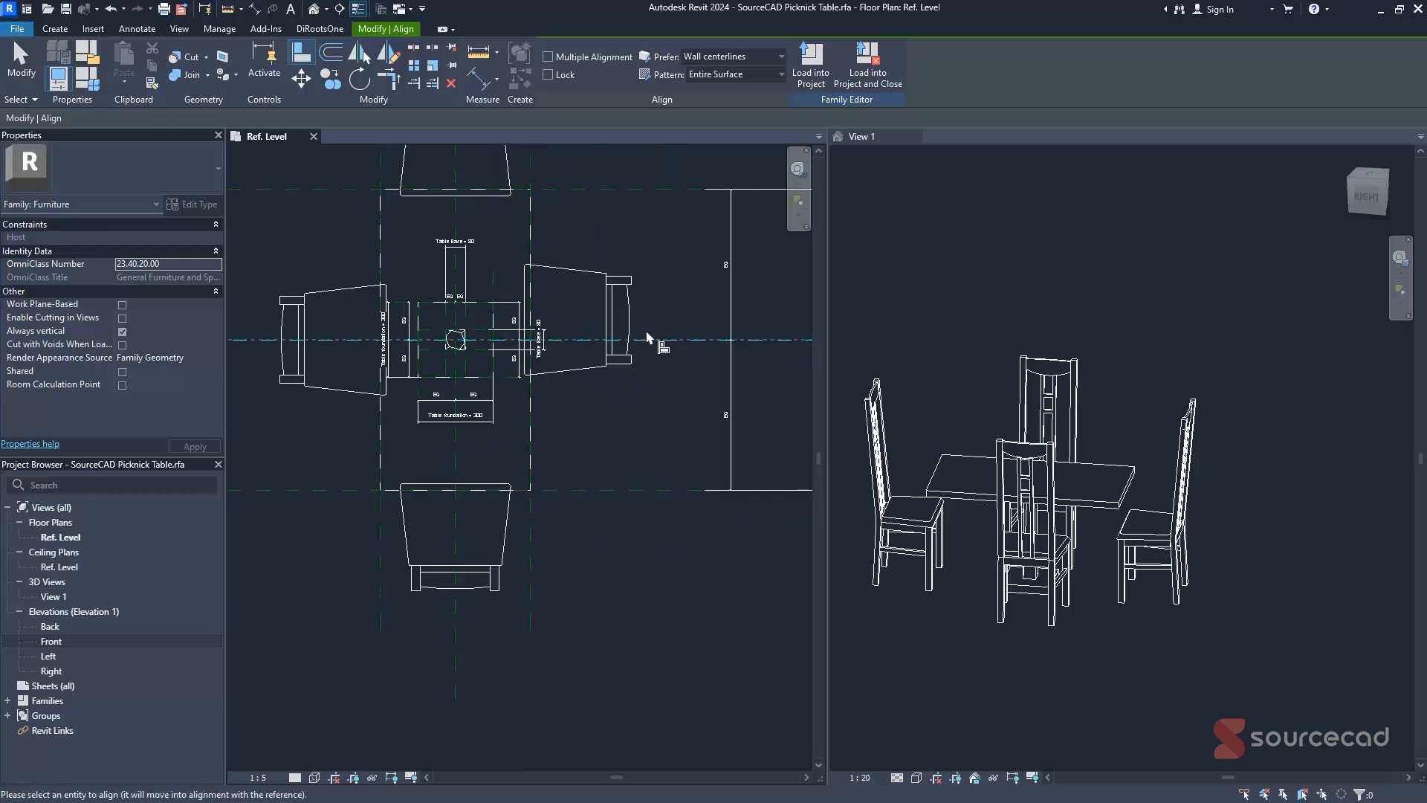
left_click(547, 342)
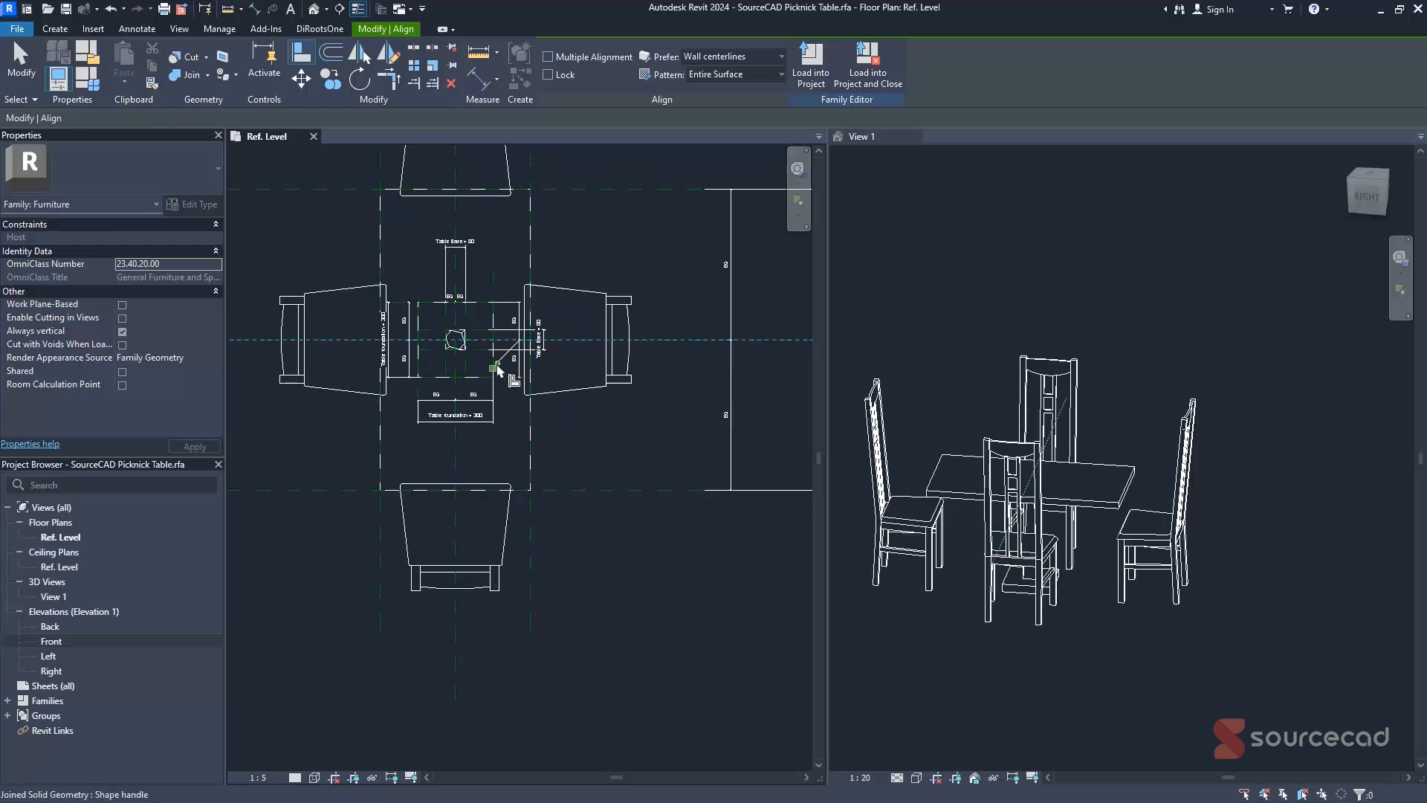
middle_click_drag(550, 186, 557, 281)
left_click(537, 248)
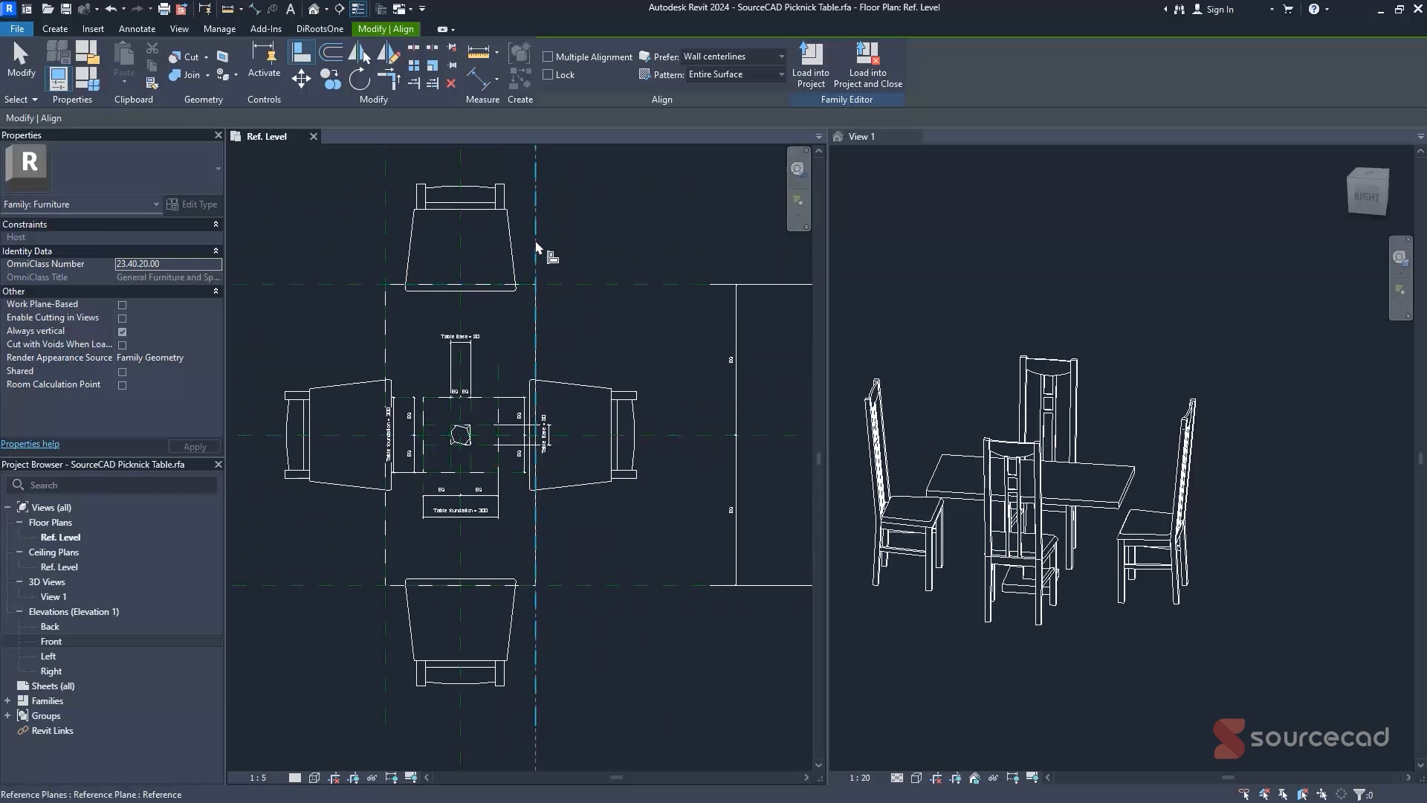
scroll(545, 402, "up", 2)
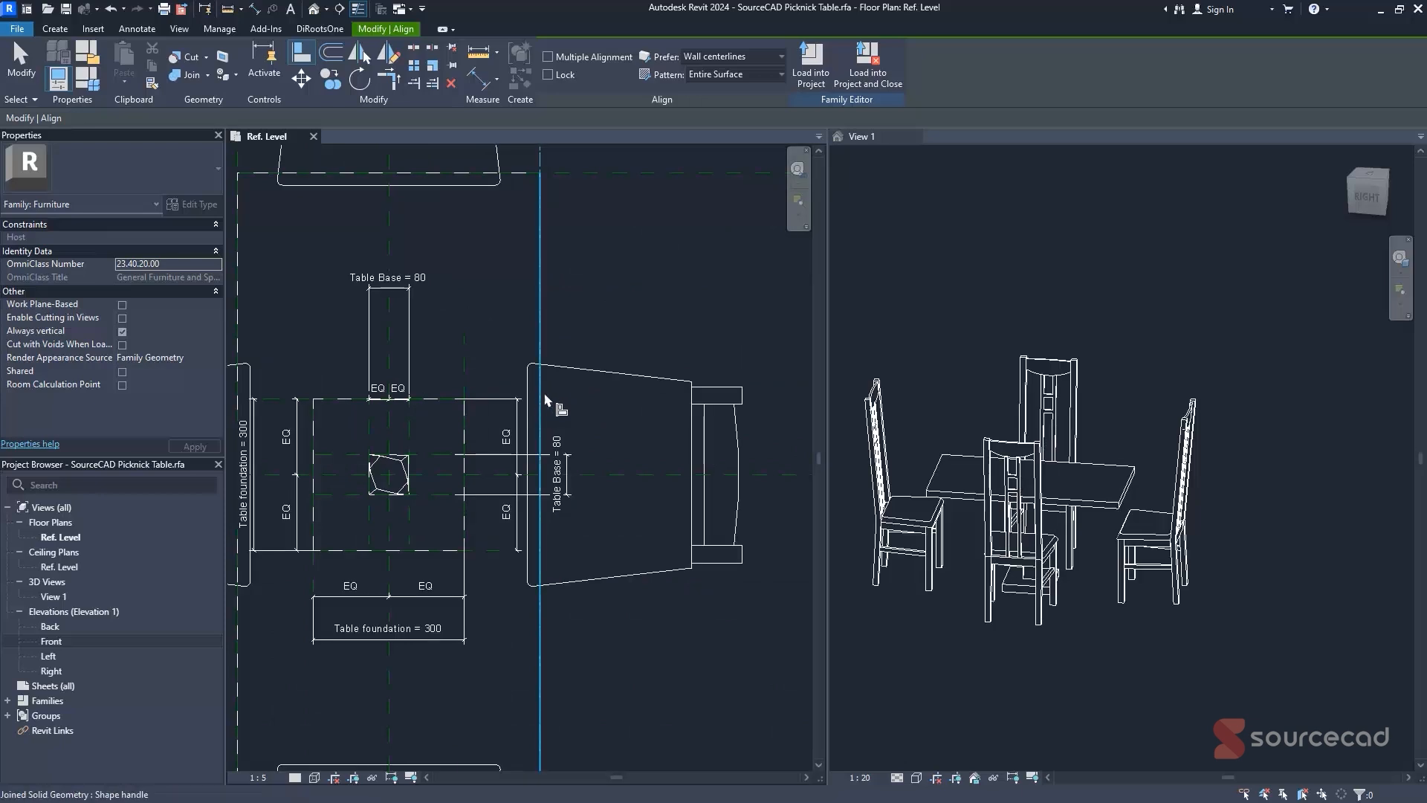
key("Escape")
key("Escape")
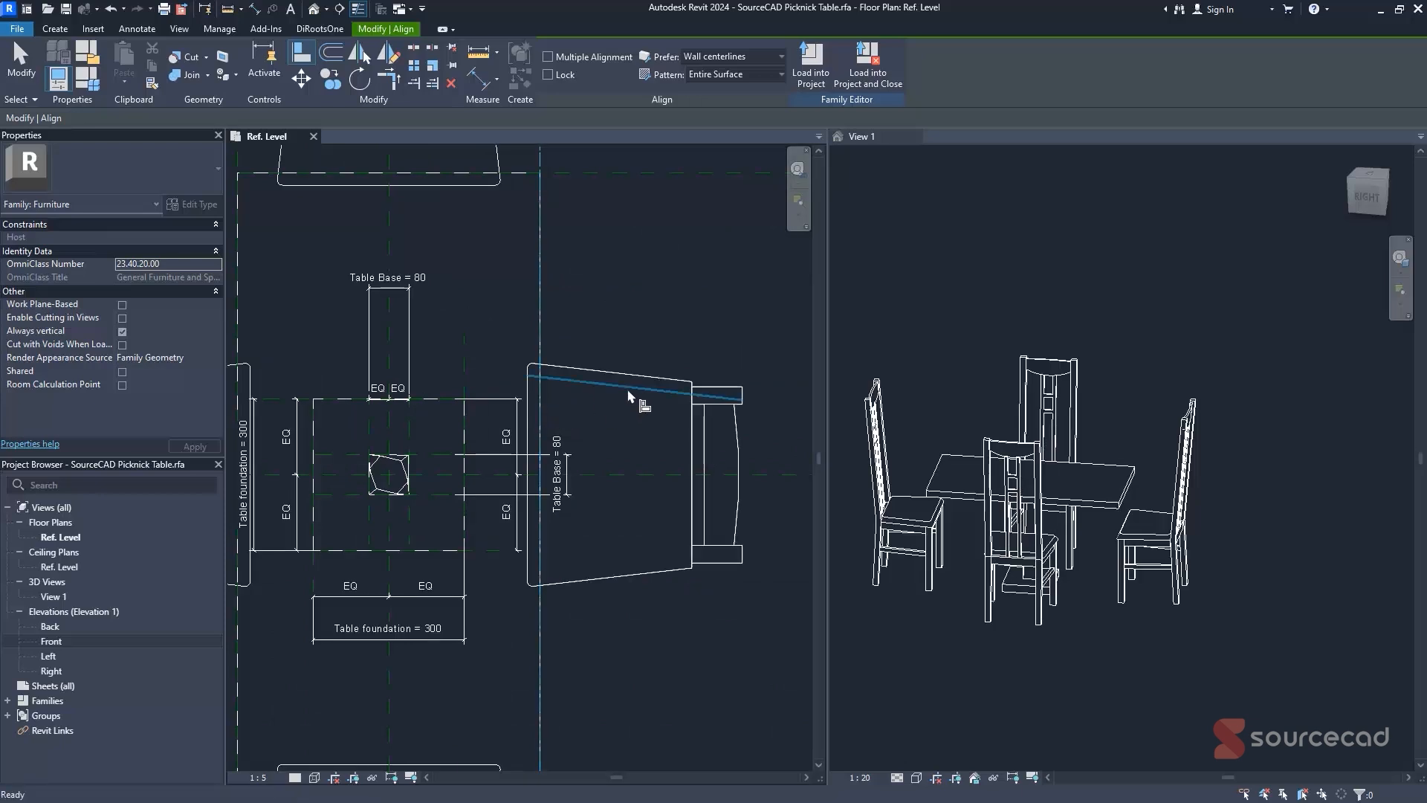
- Nudge the right chair about 55 mm to the right in plan so its front clears the table edge
left_click(618, 384)
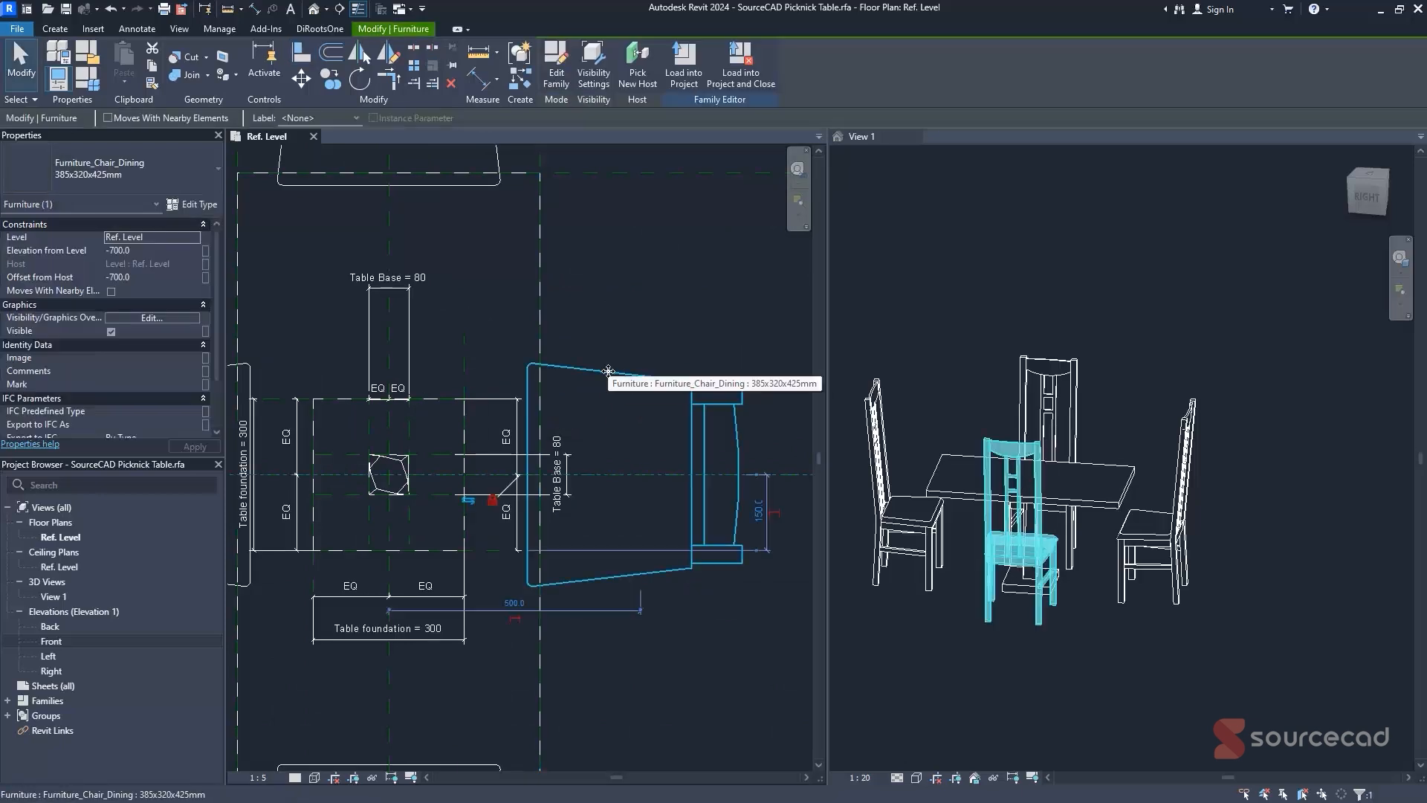
key("Right")
key("Right")
key("Right")
key("Right")
key("Right")
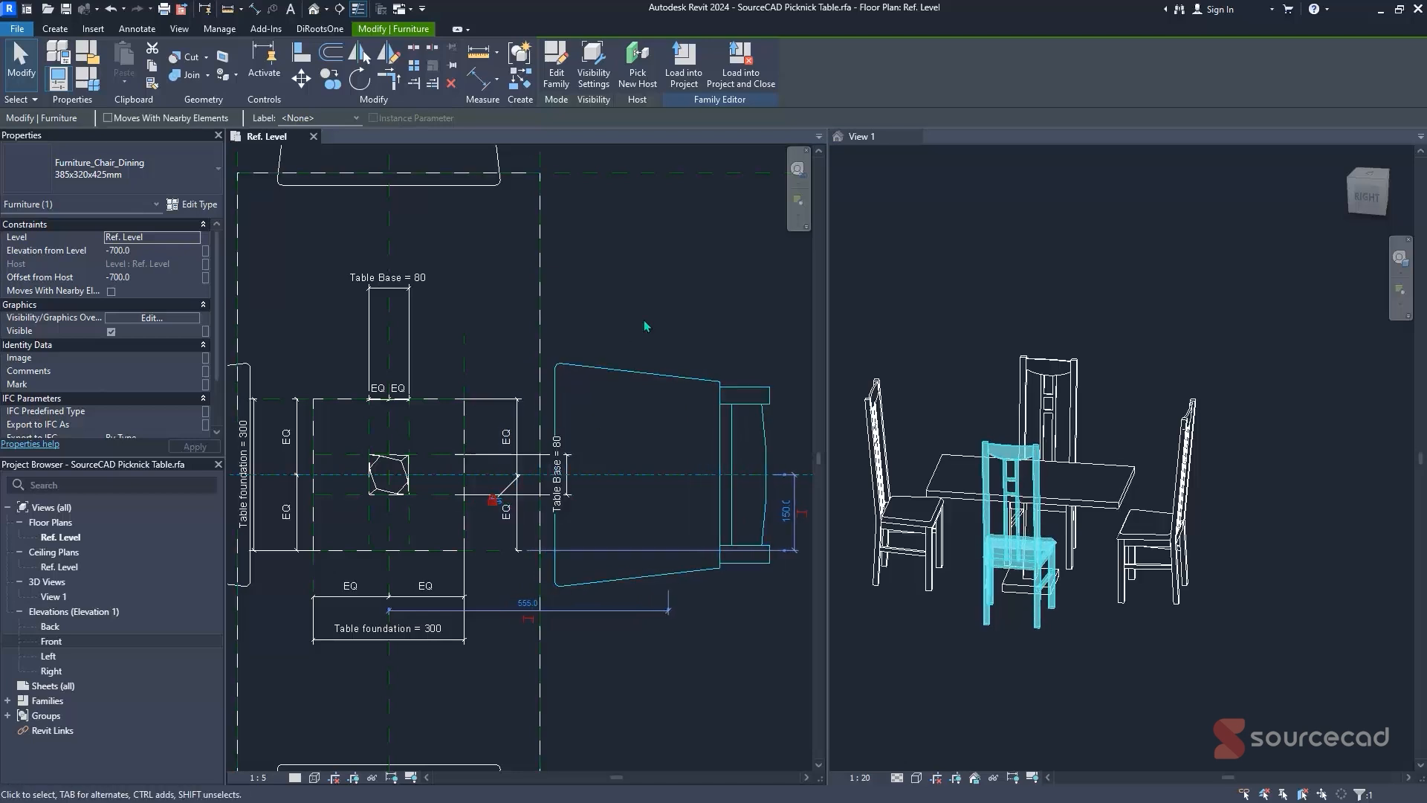
key("Escape")
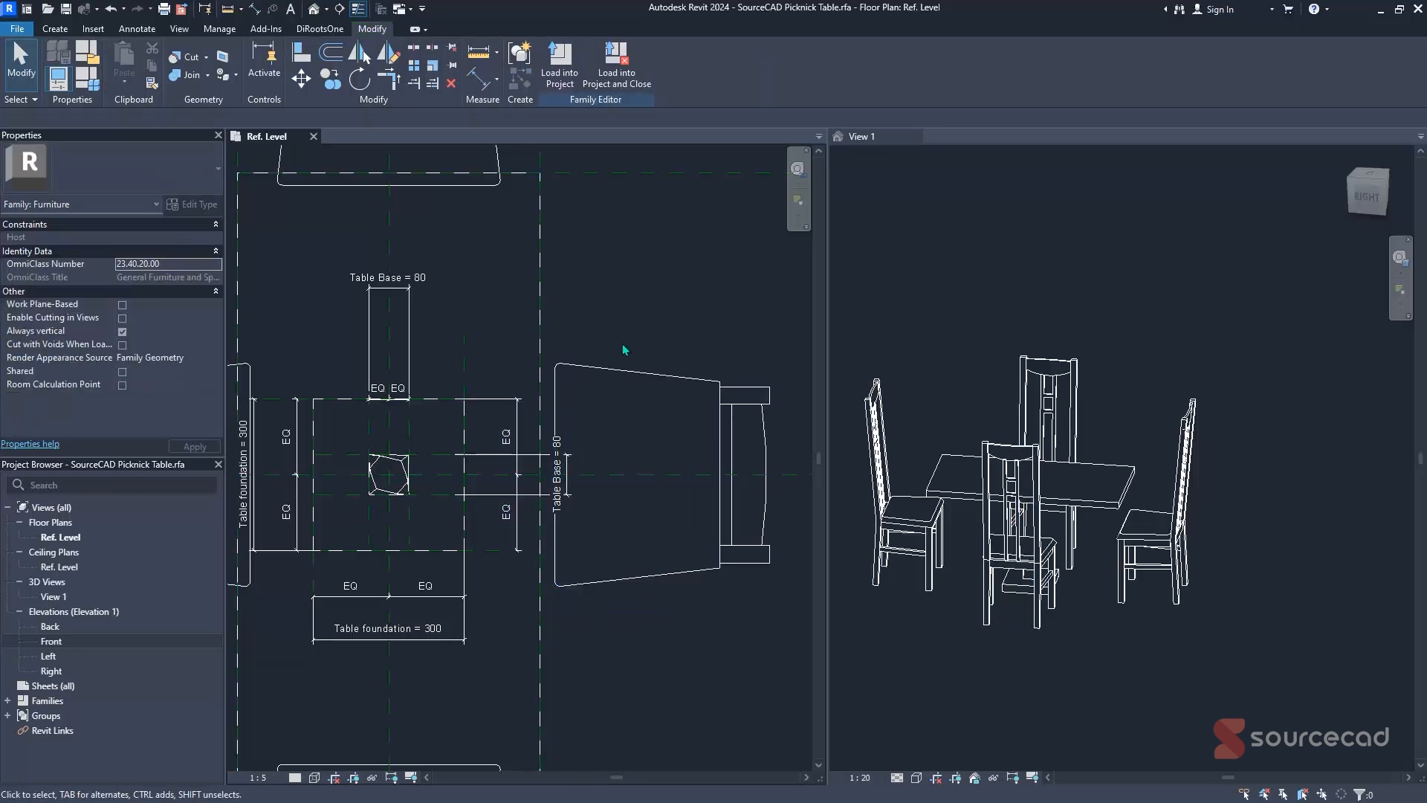
key("a")
key("l")
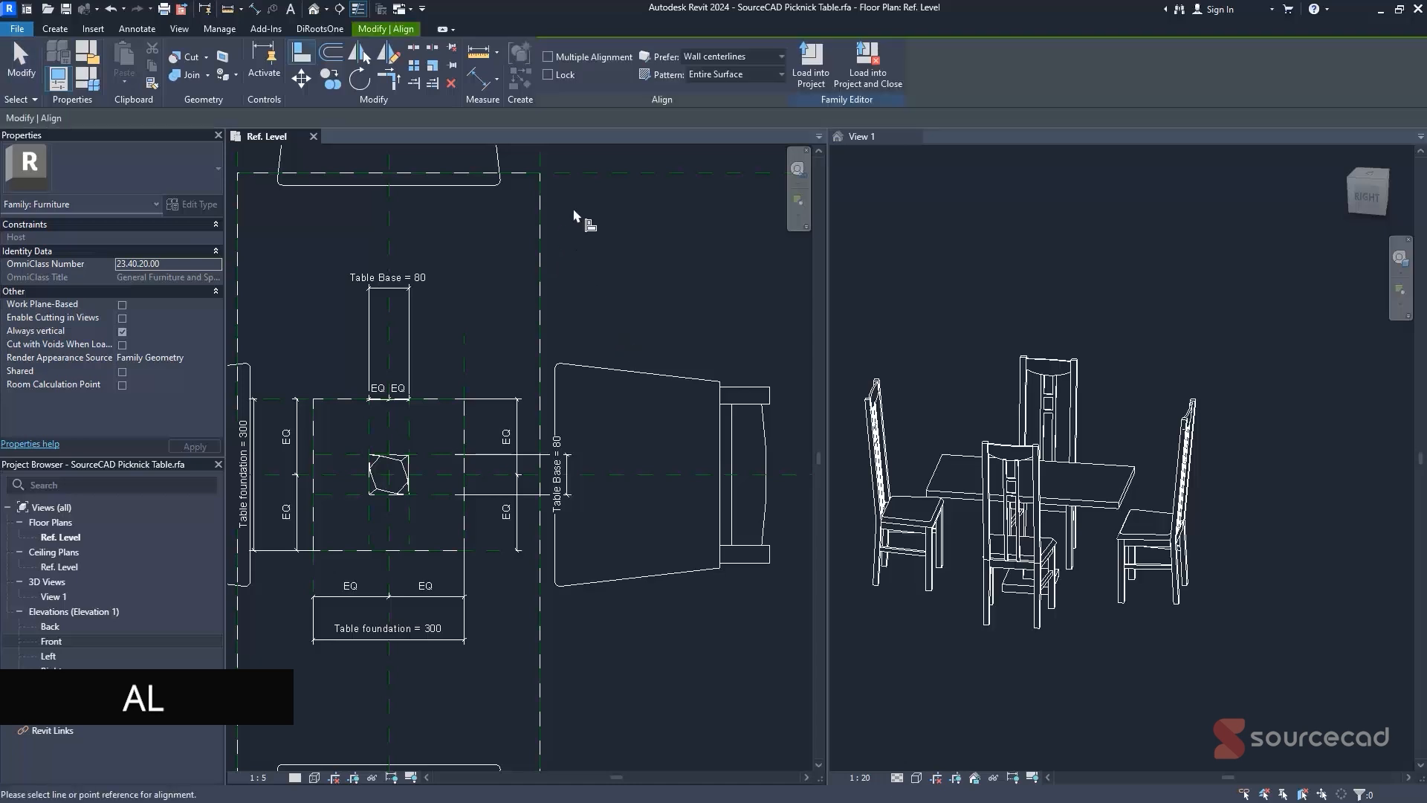
scroll(575, 212, "down", 2)
left_click(562, 167)
middle_click_drag(598, 278, 599, 406)
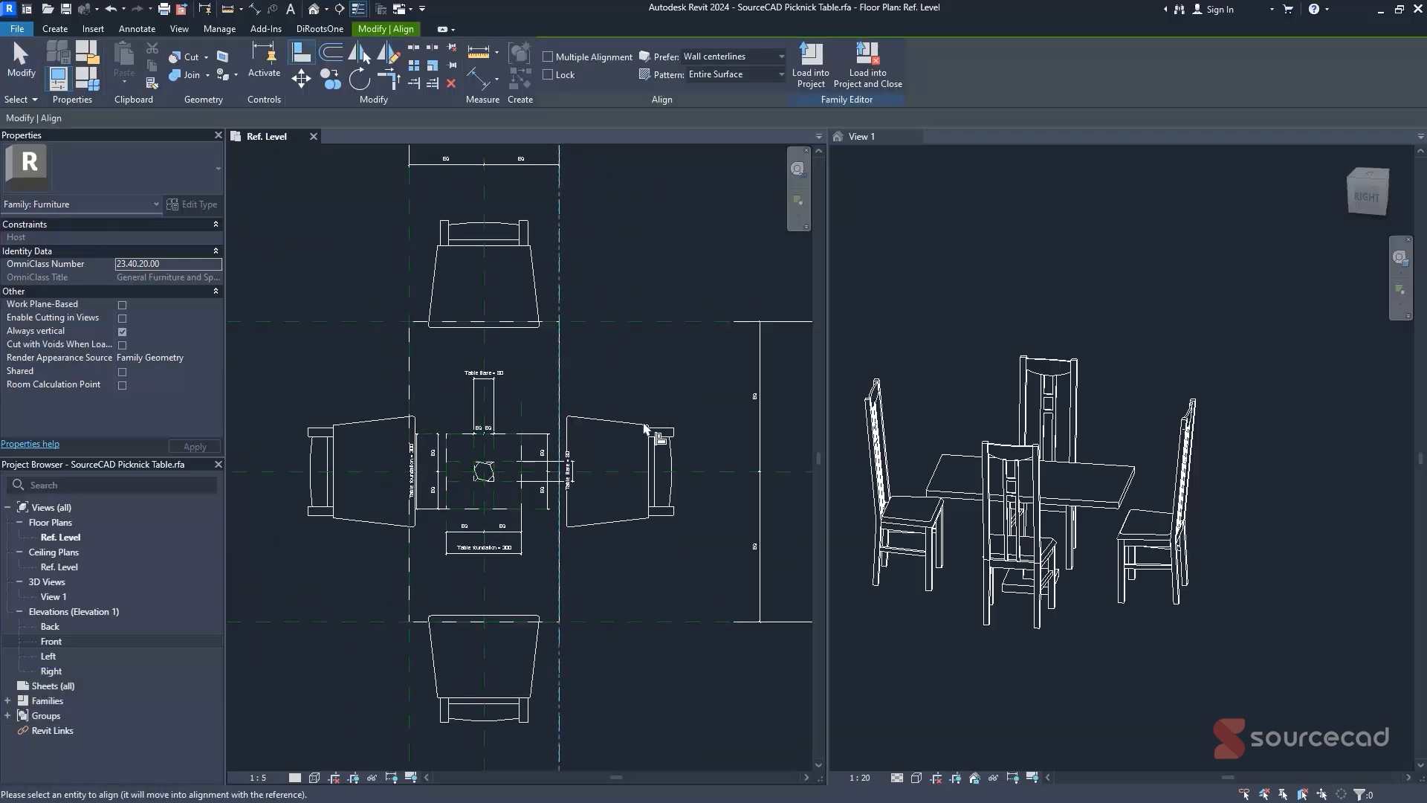
key("Escape")
key("Escape")
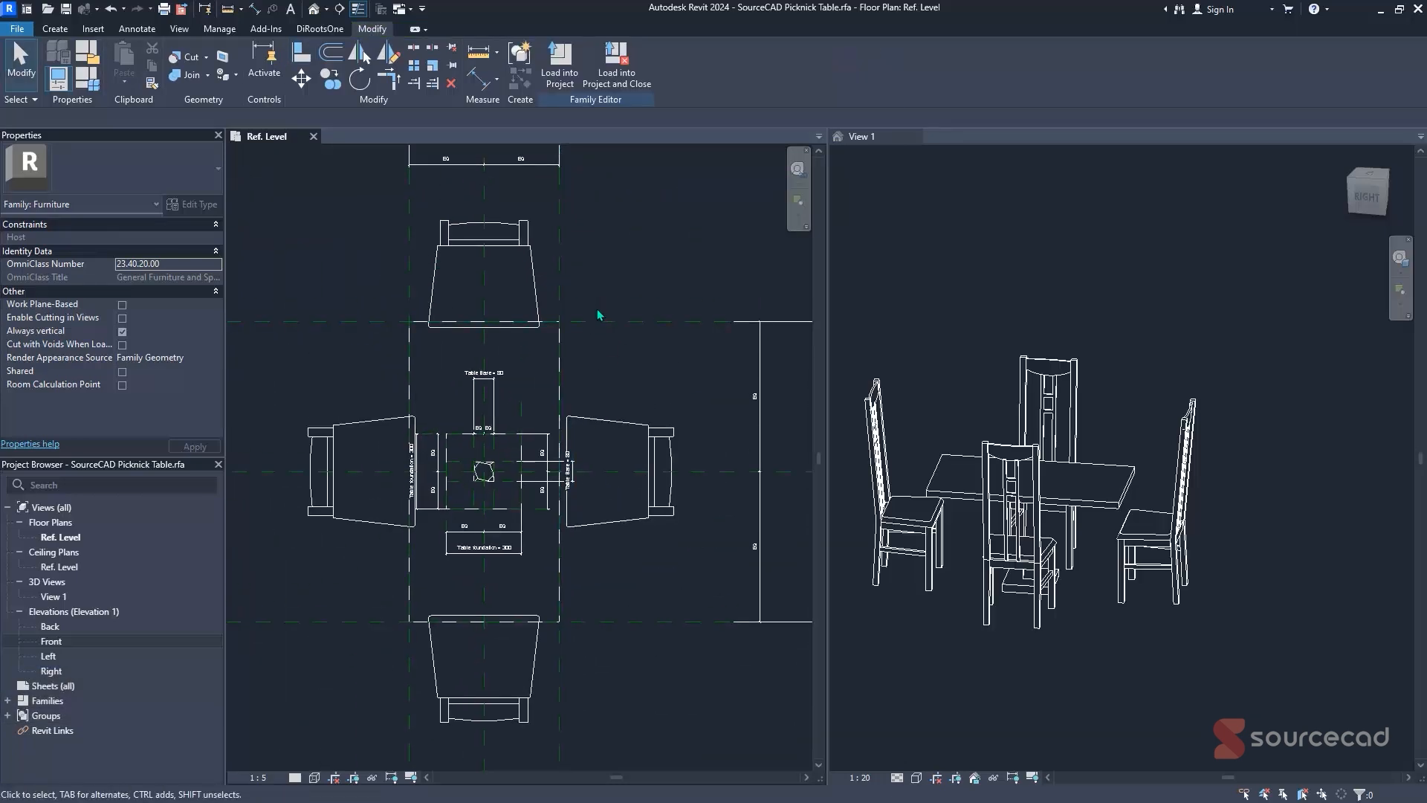
- Align the right chair's front with the table's right edge reference plane in plan
key("a")
key("l")
middle_click_drag(574, 185, 574, 328)
left_click(554, 331)
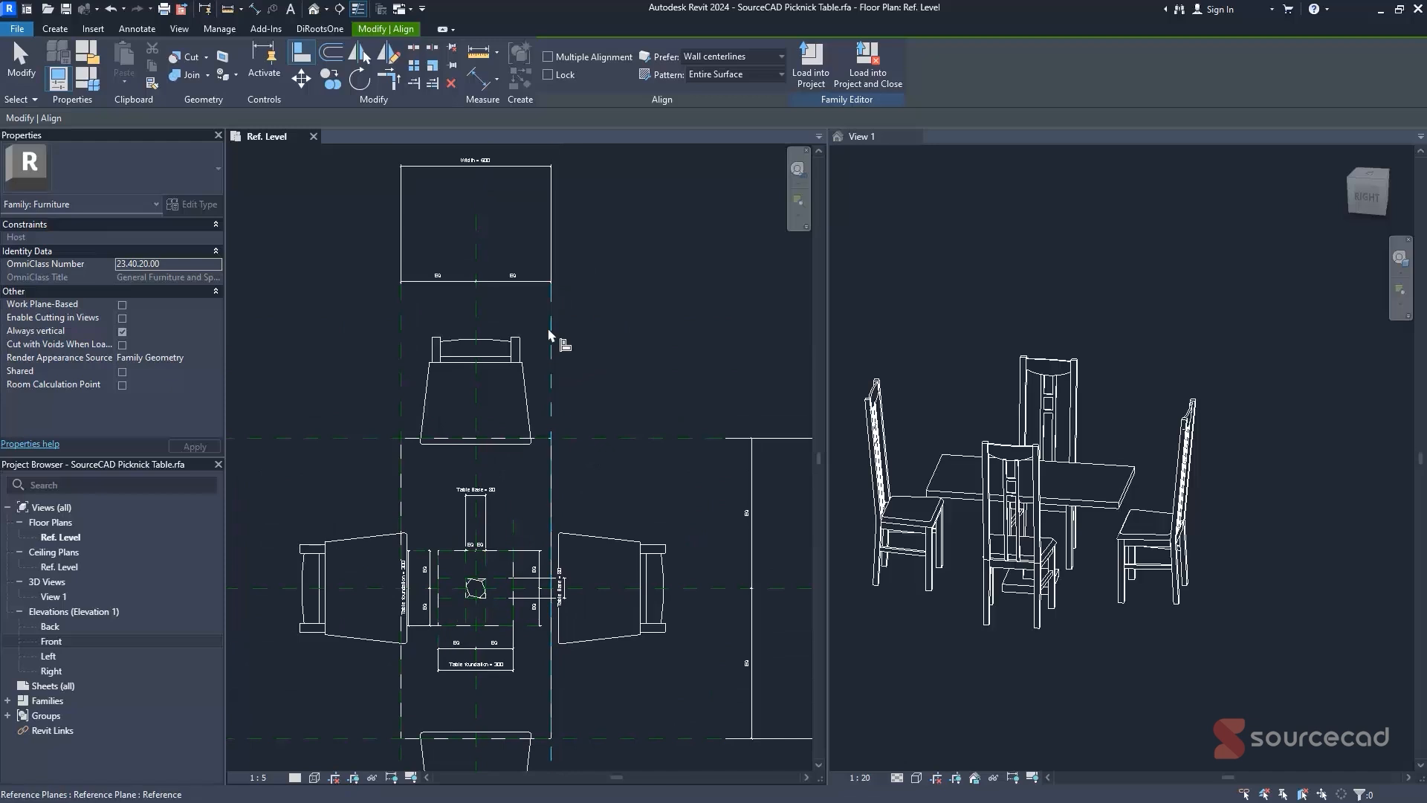
left_click(576, 563)
key("Escape")
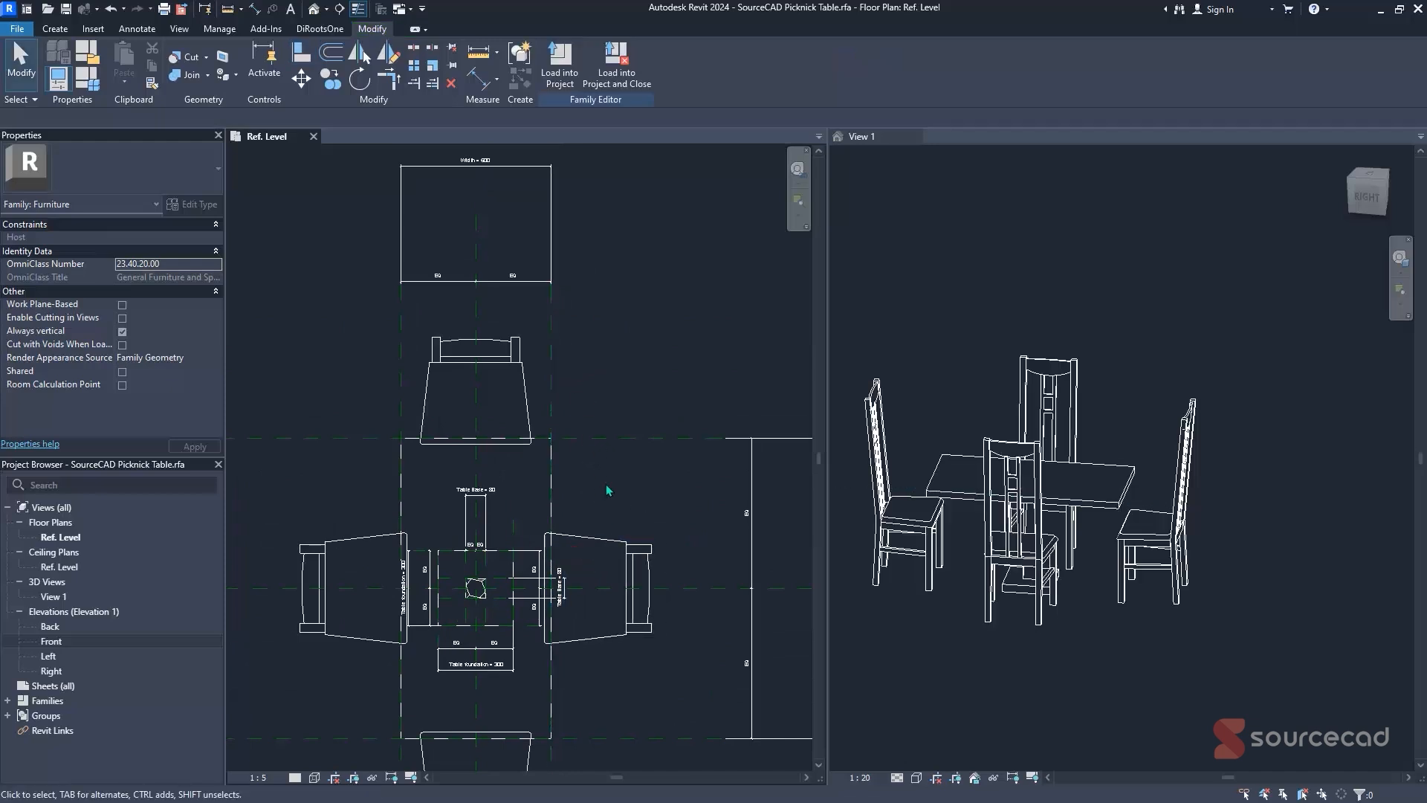
- Set the family parameters Length to 1800, Width to 800, Table foundation to 400 and Table Base to 120, and apply them
scroll(605, 494, "down", 3)
middle_click_drag(607, 450, 605, 425)
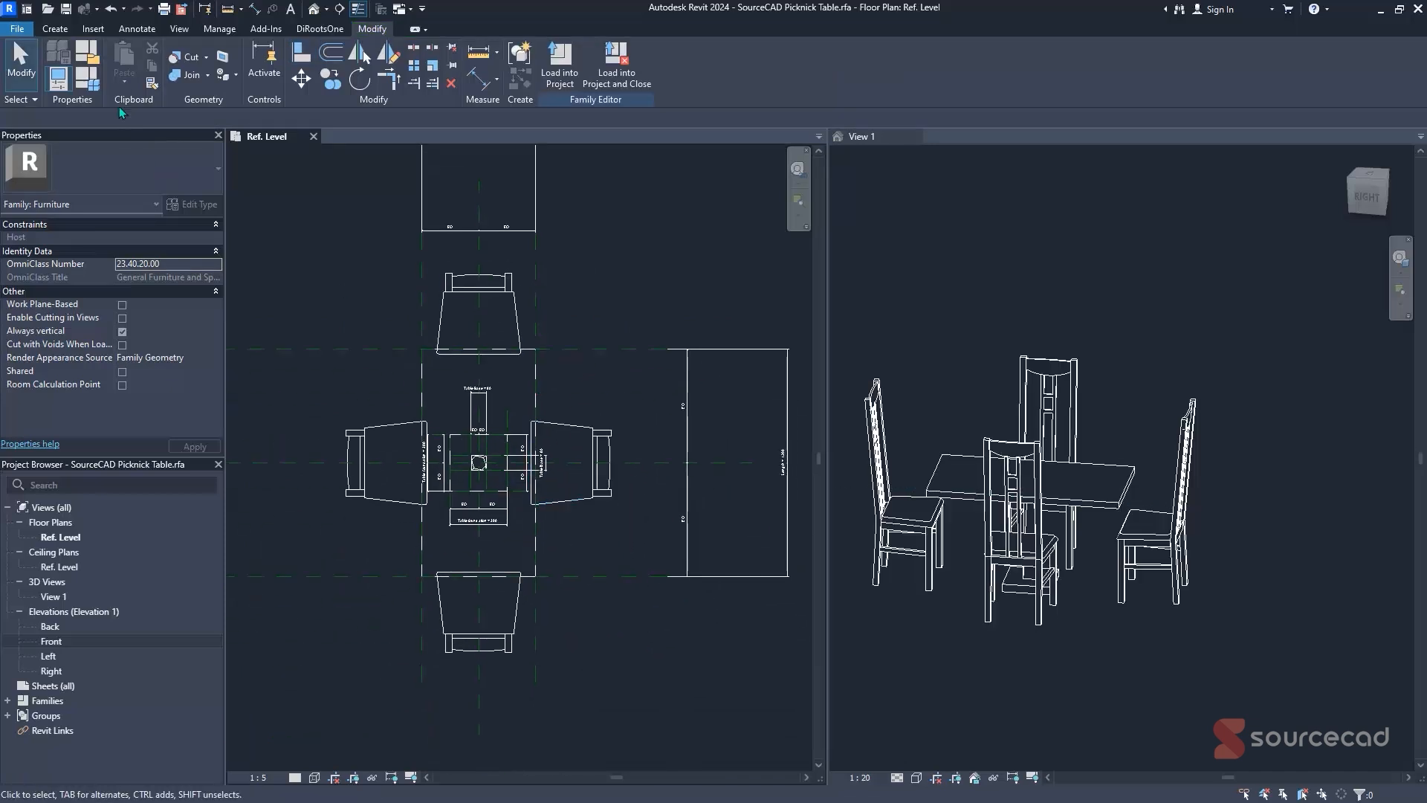
left_click(101, 89)
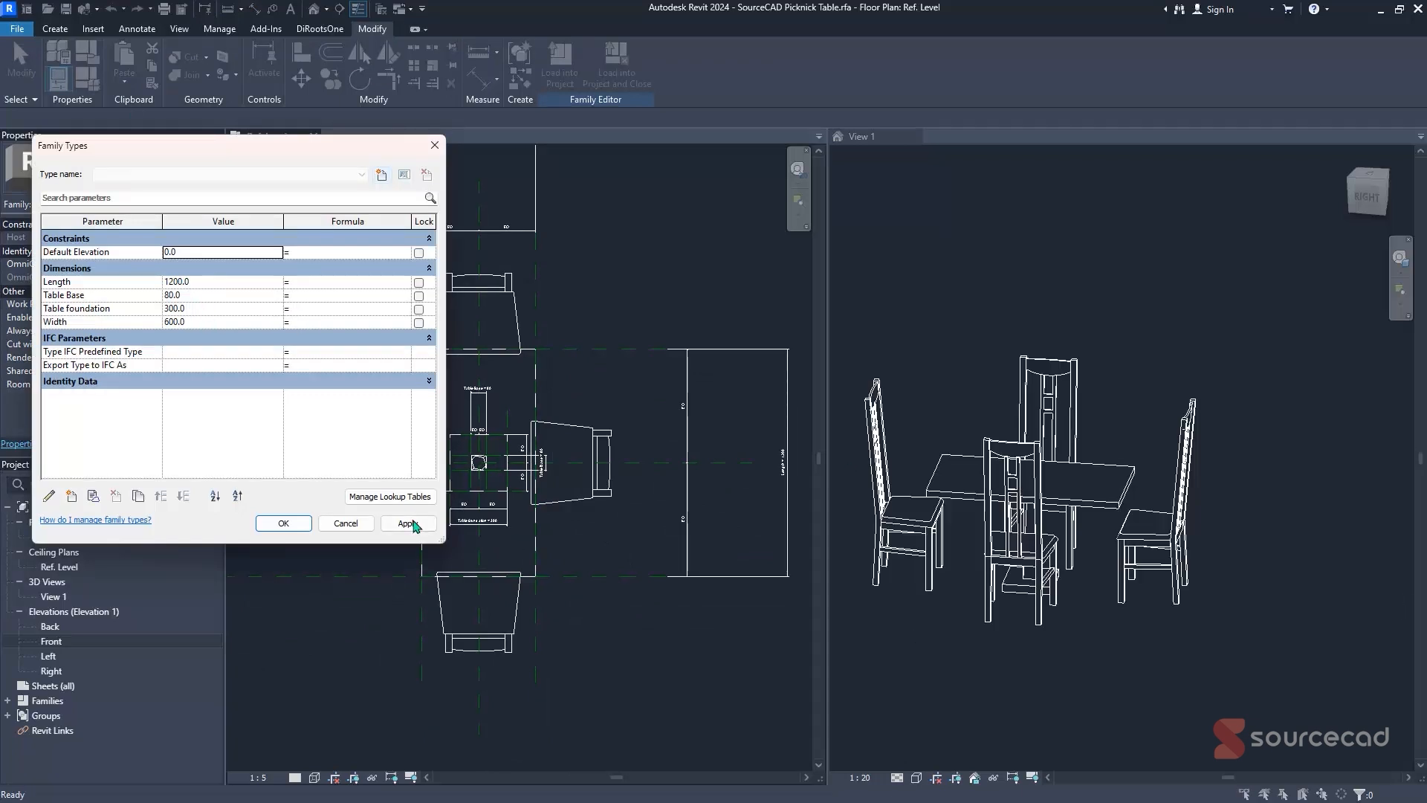
left_click(205, 282)
left_click(199, 321)
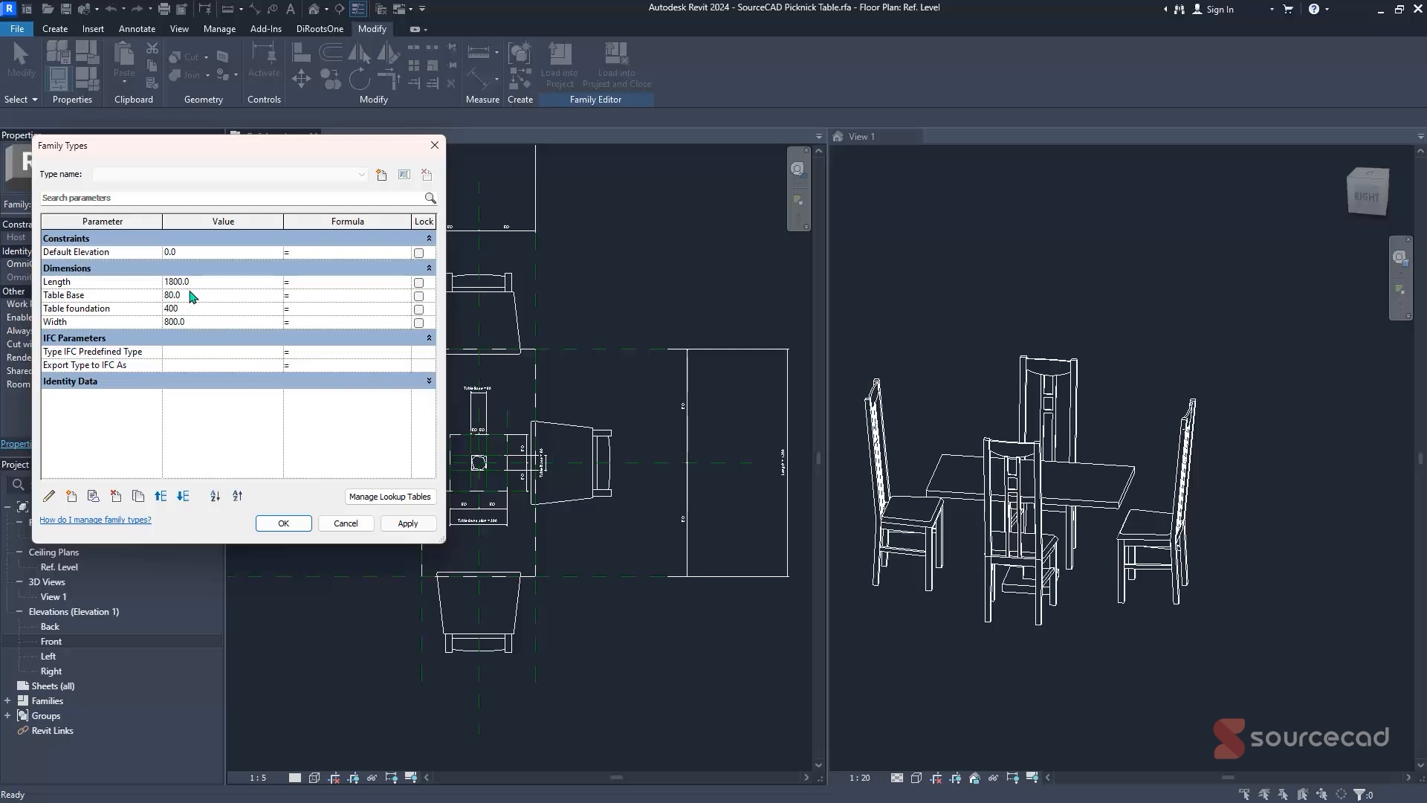
double_click(192, 297)
left_click(387, 527)
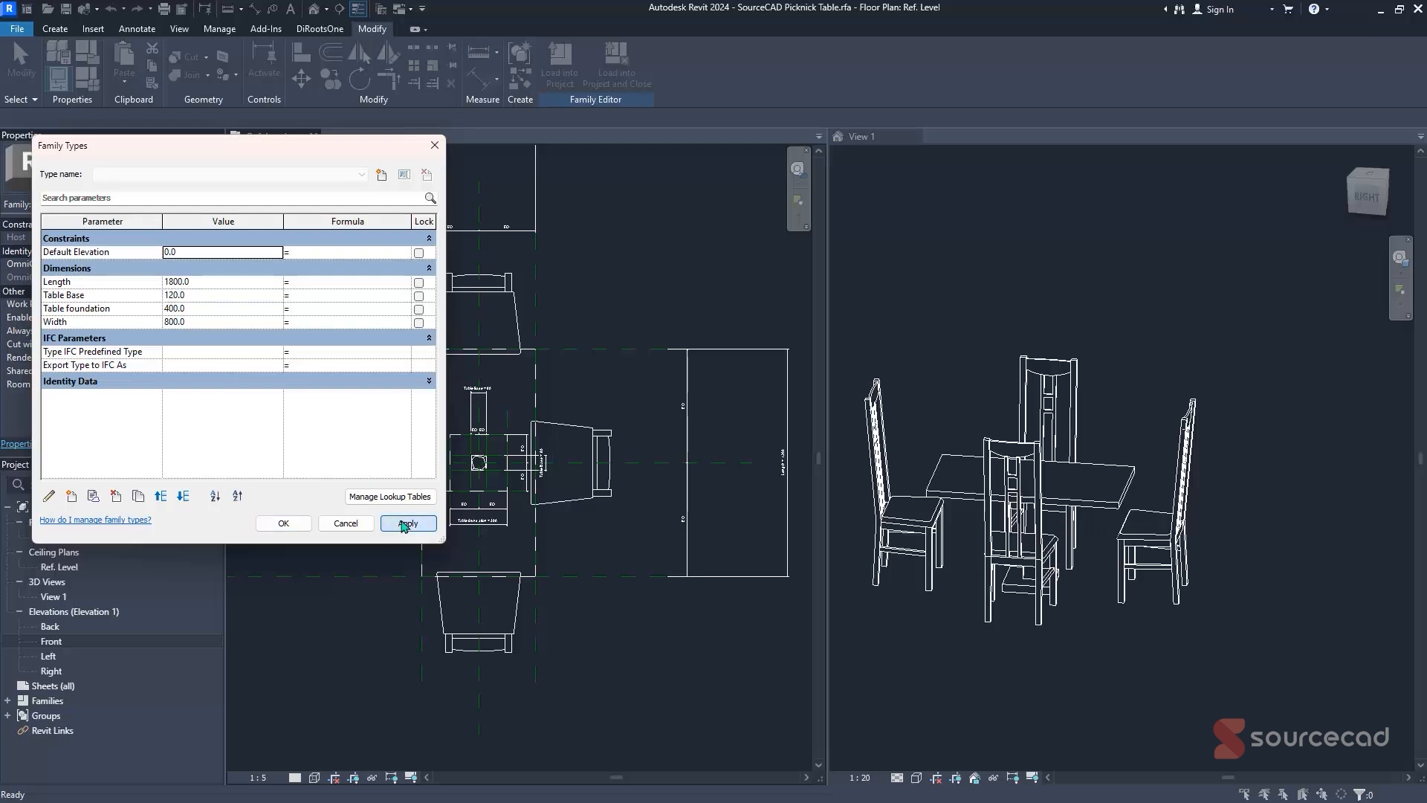
left_click(283, 523)
- Select the table's joined solid geometry in the 3D view and open the material selection for it
scroll(1011, 435, "down", 2)
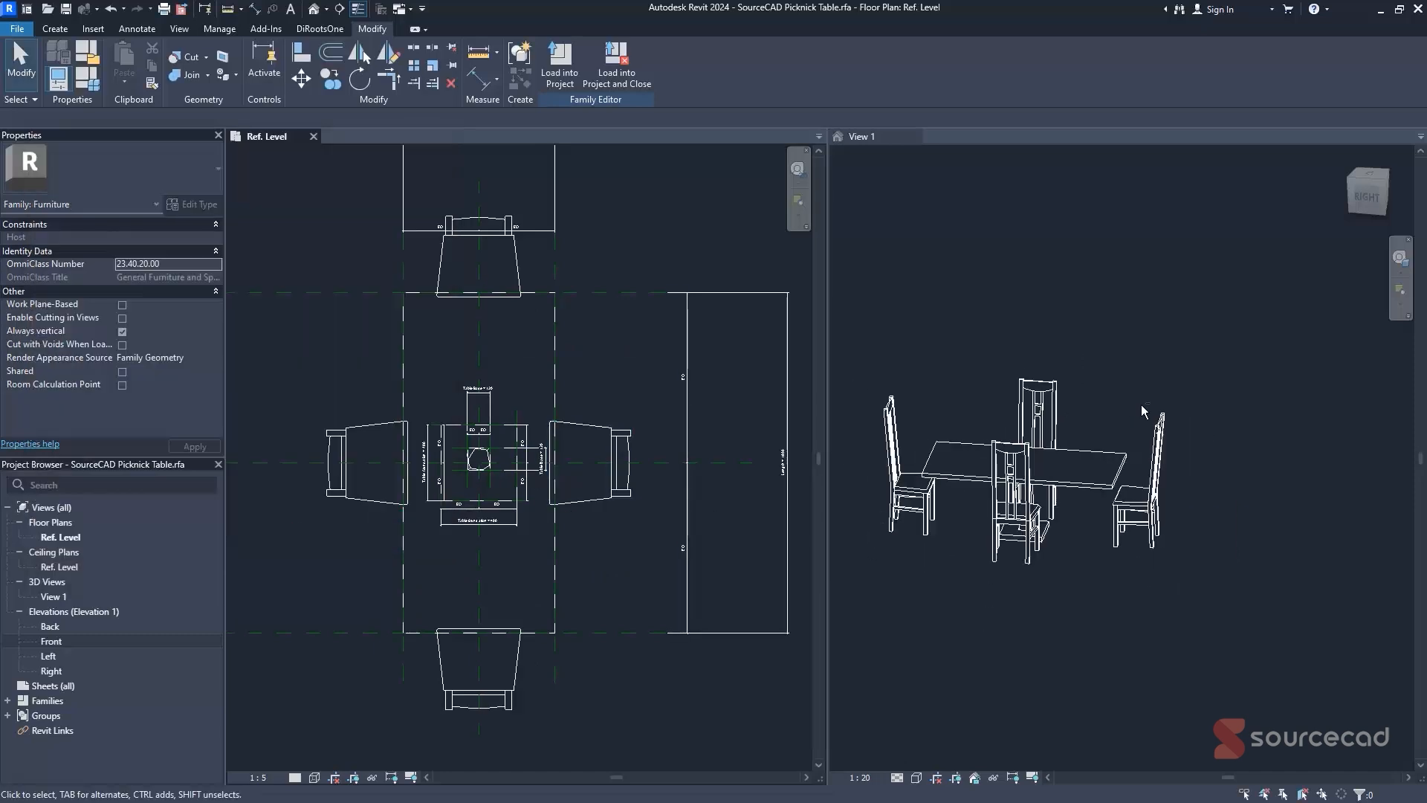
middle_click_drag(1143, 411, 1070, 464, "shift")
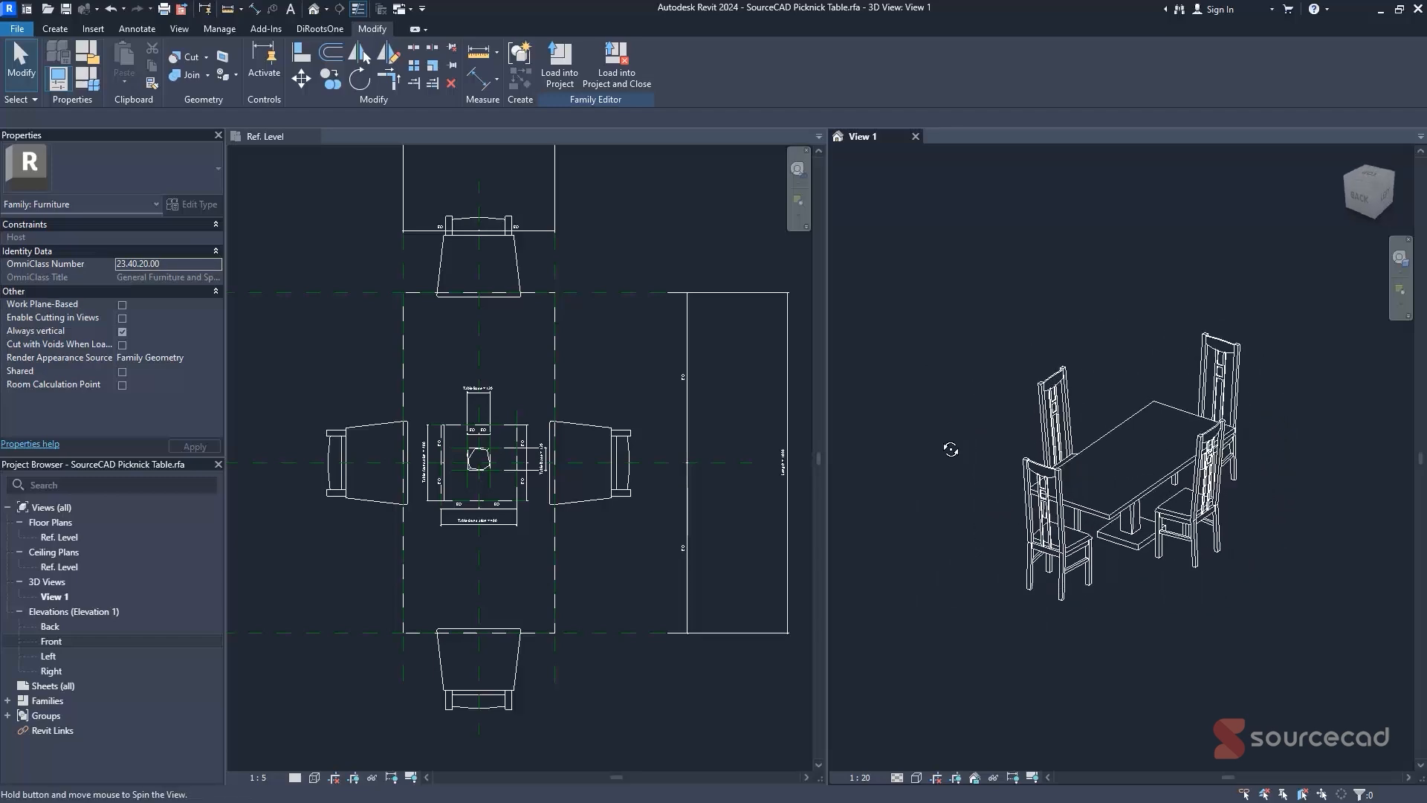
left_click(1147, 420)
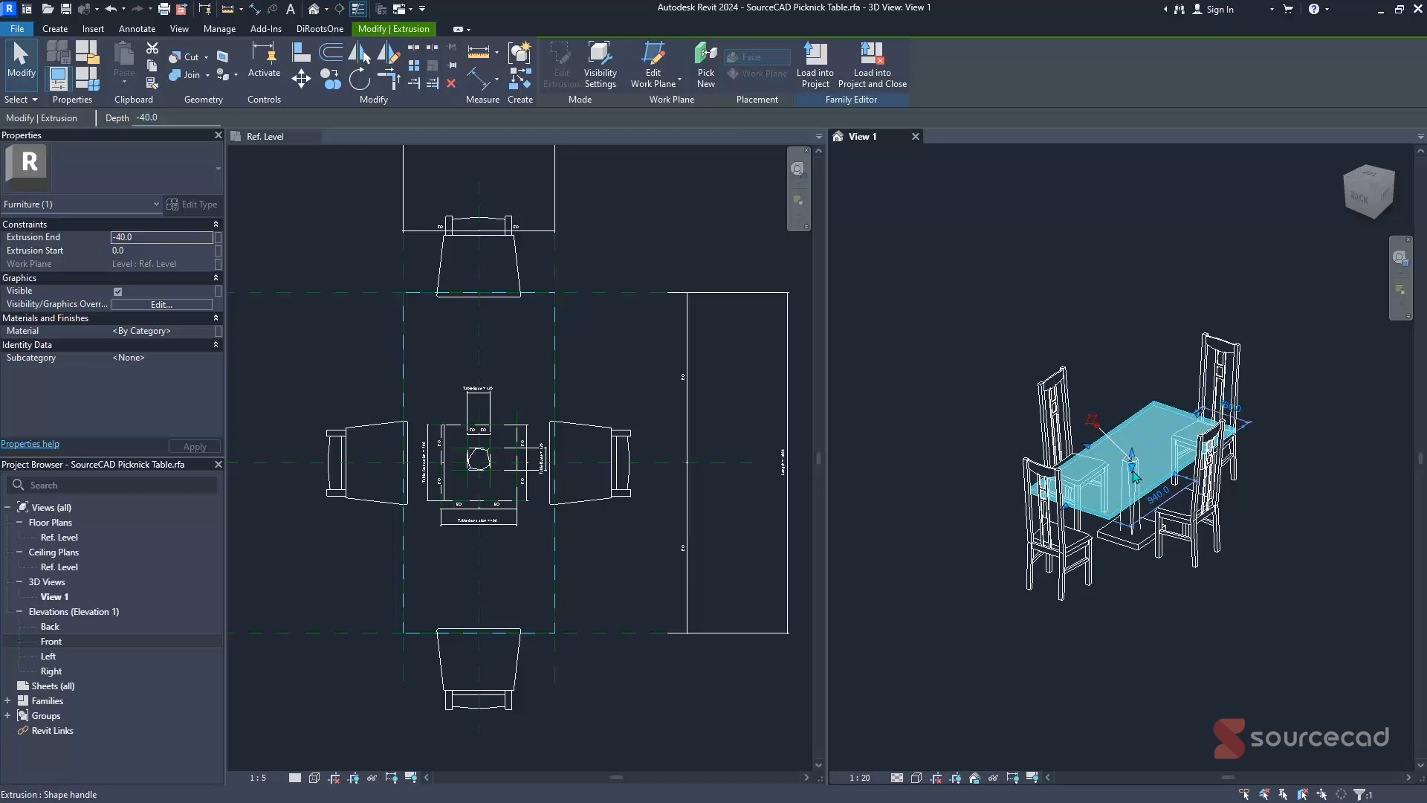
key("Escape")
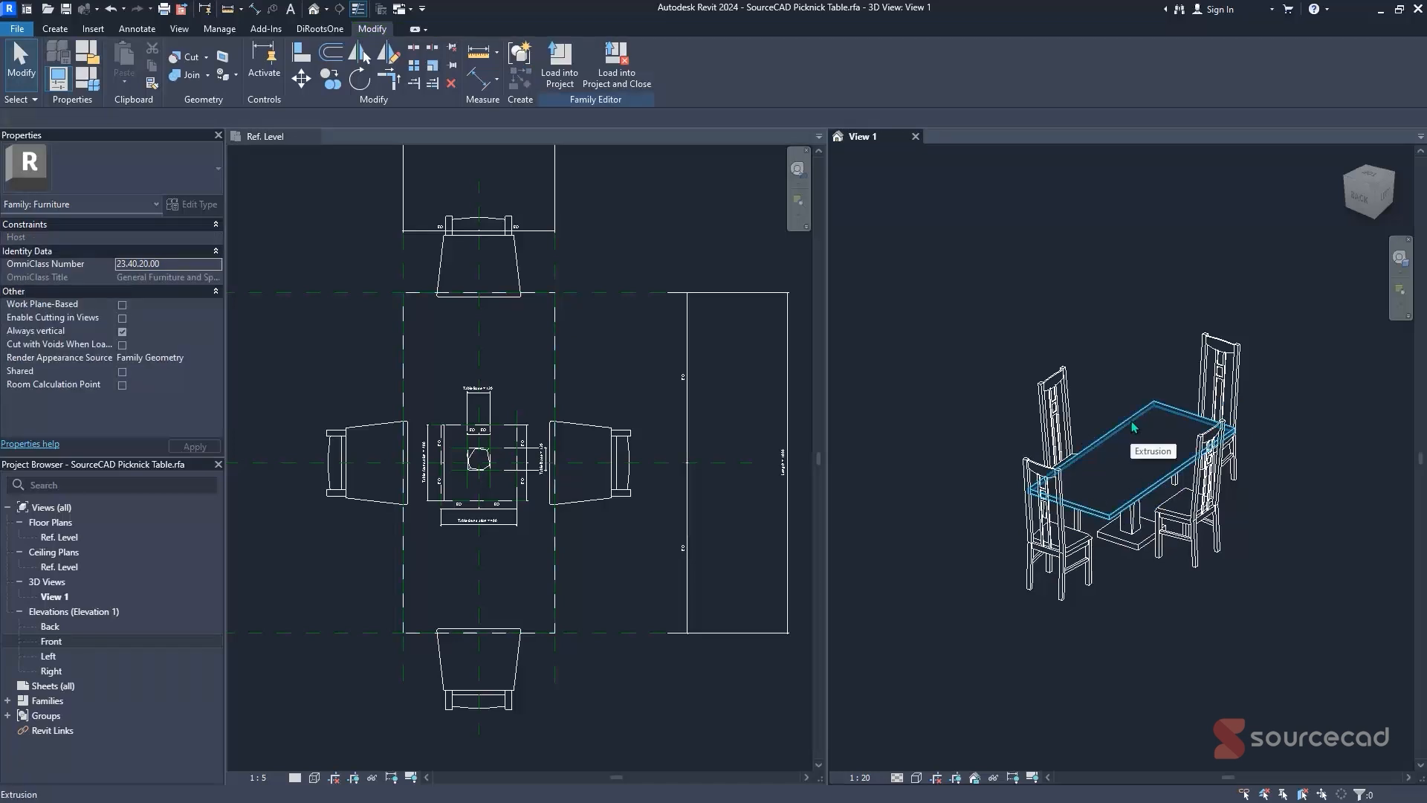
key("Tab")
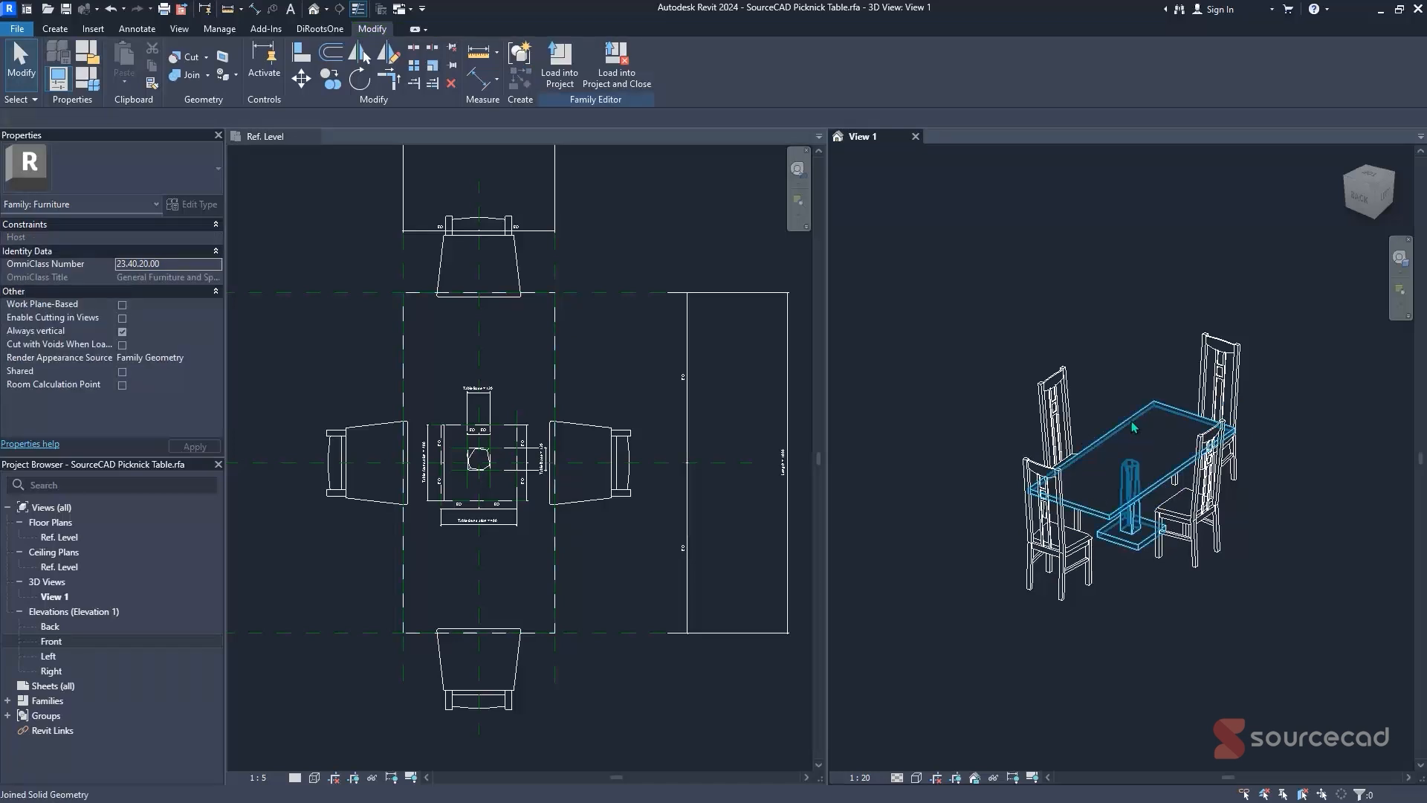
left_click(1120, 428)
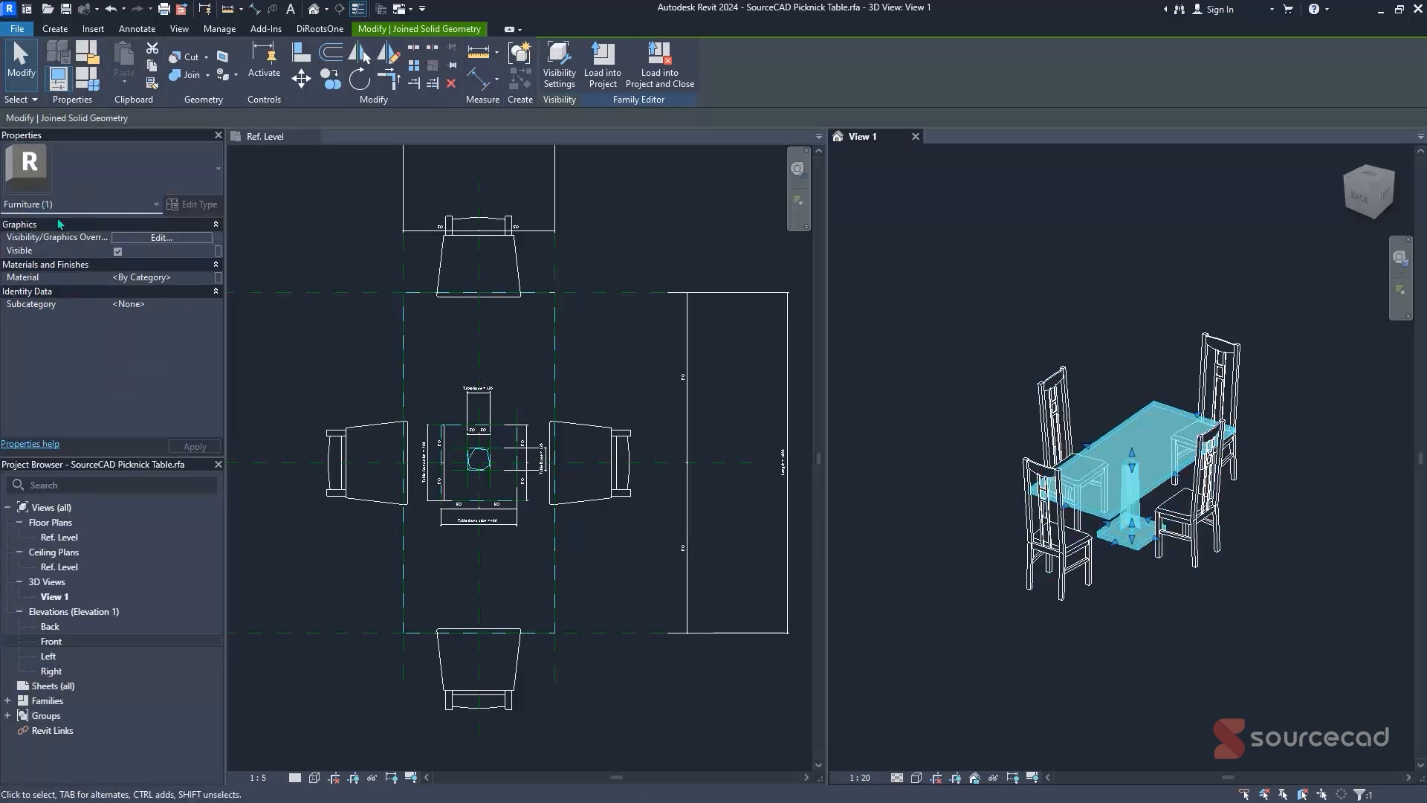
left_click(209, 283)
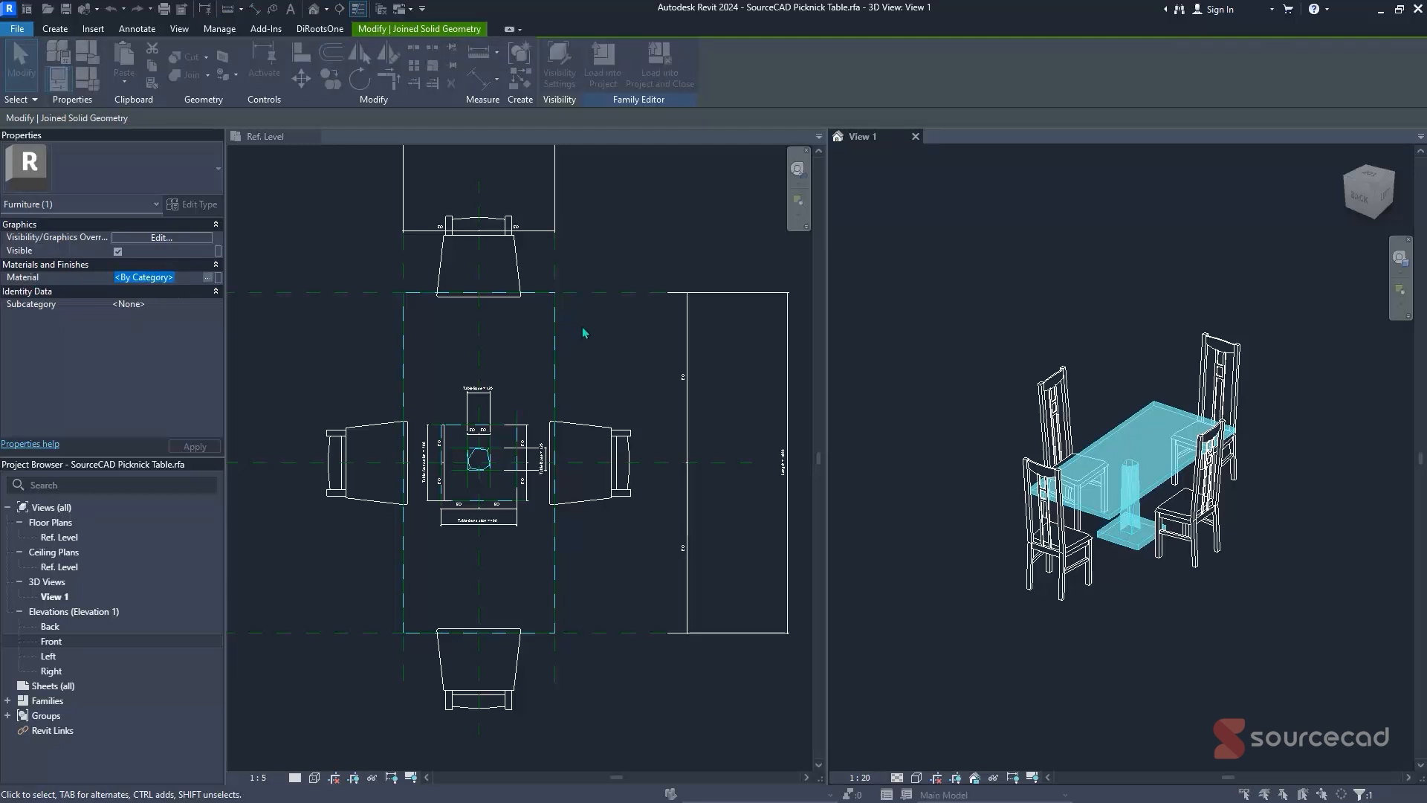
left_click(208, 276)
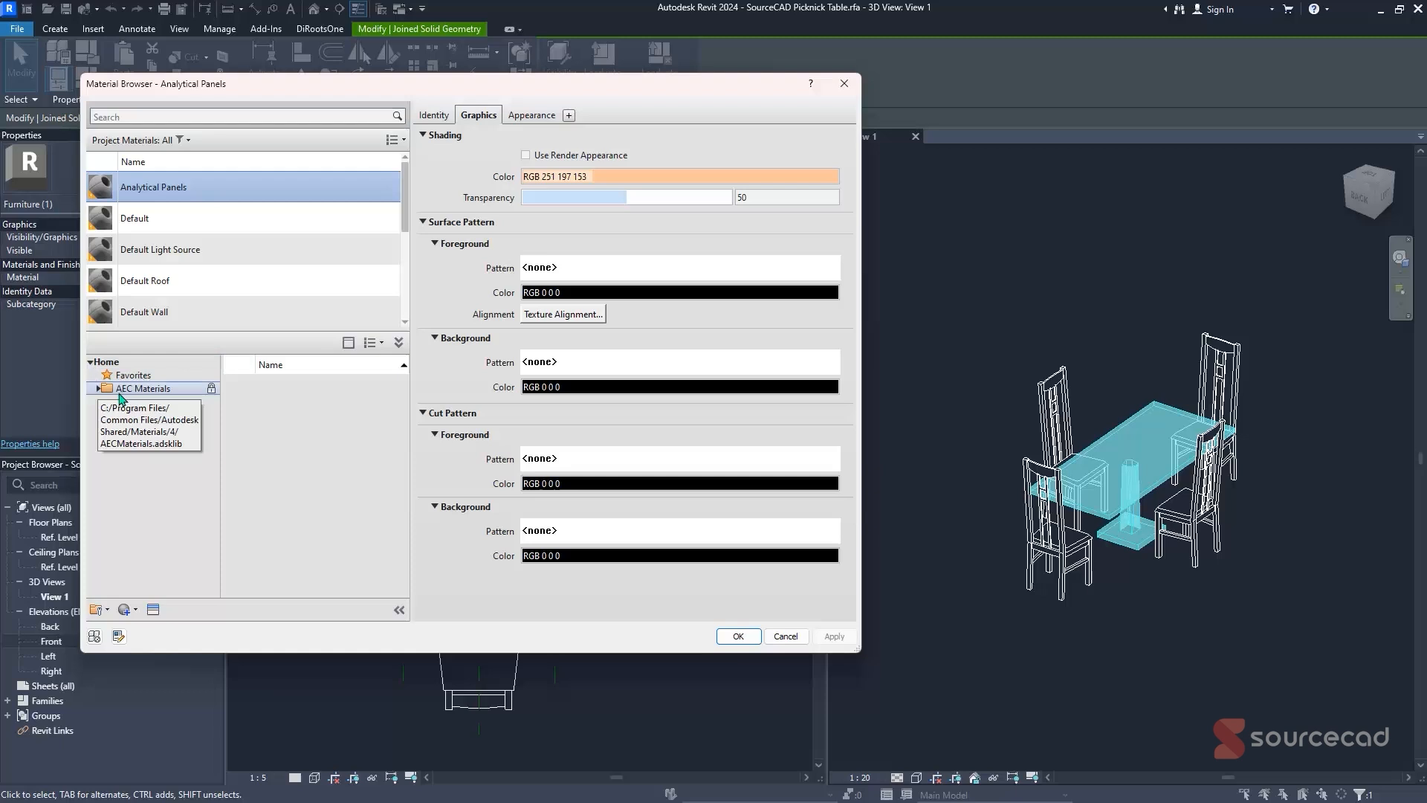
- Find Walnut among the AEC Wood materials, review its properties and add it to the project materials
left_click(99, 389)
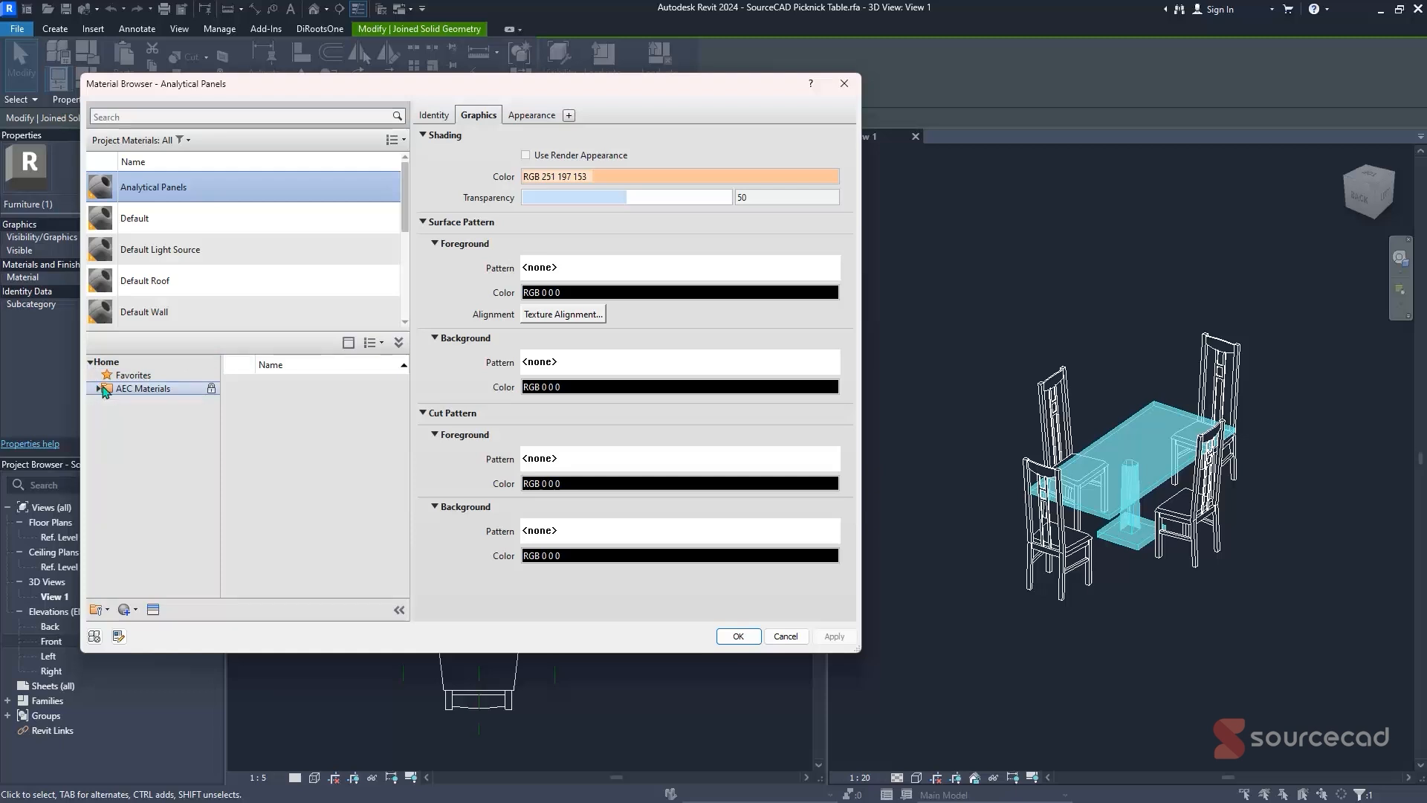
scroll(104, 398, "down", 1)
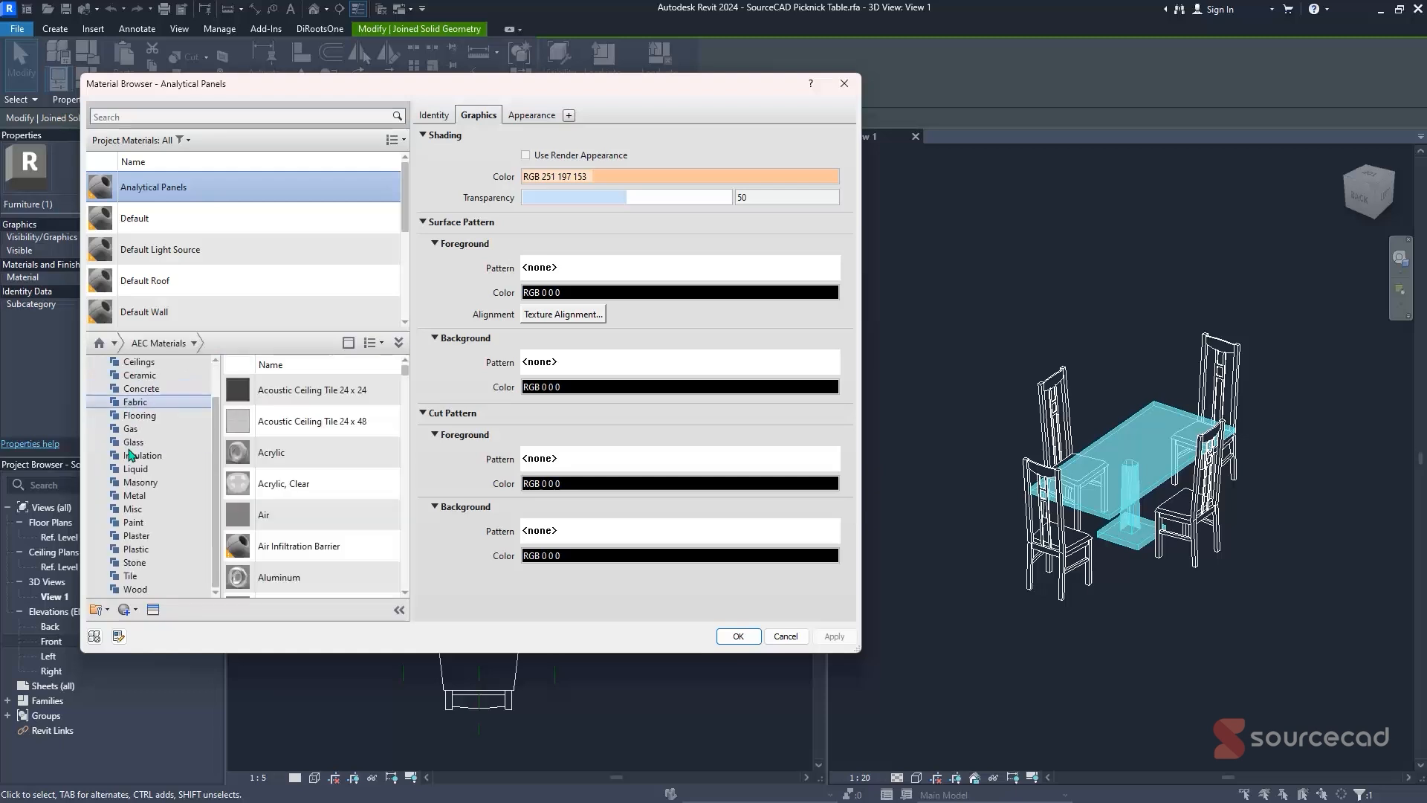
left_click(127, 592)
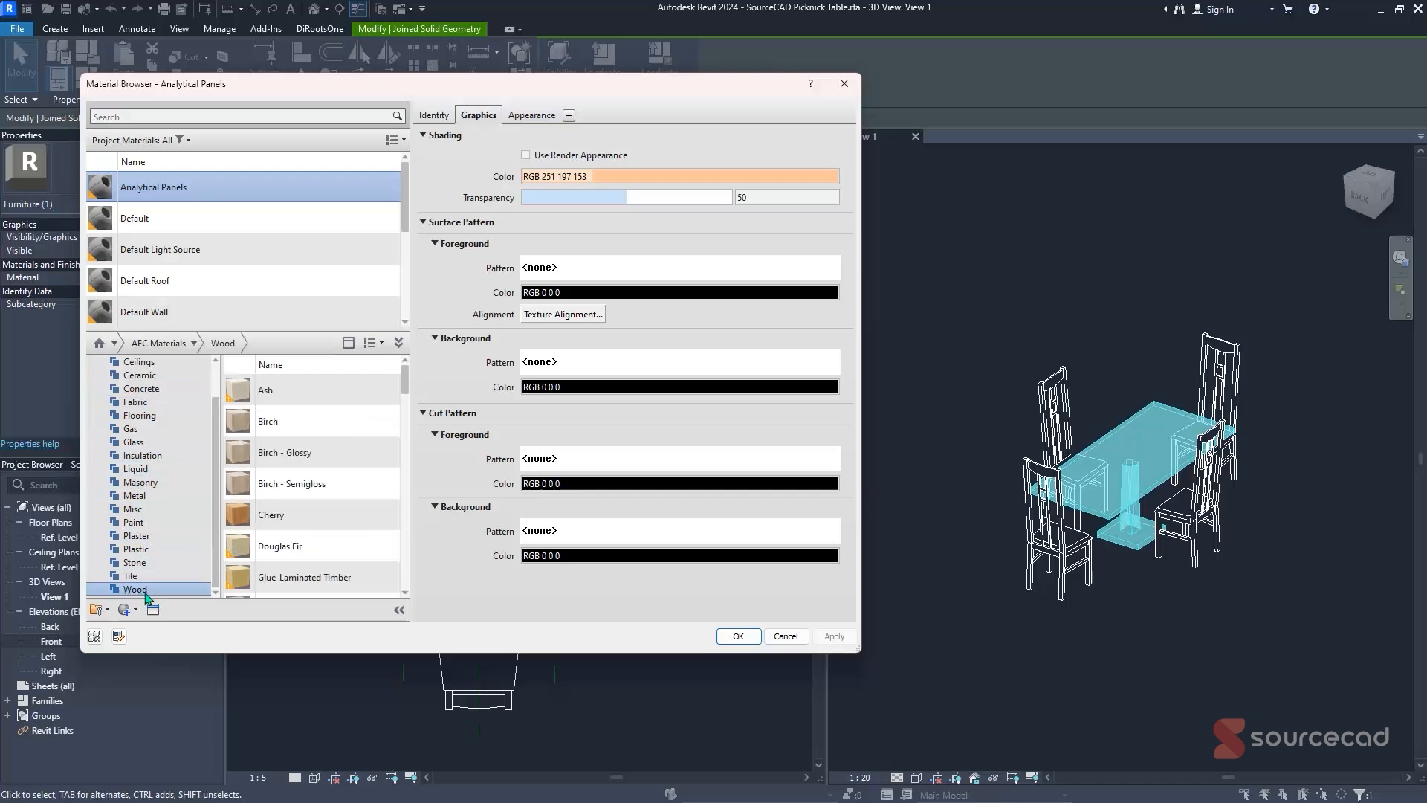
scroll(351, 513, "down", 3)
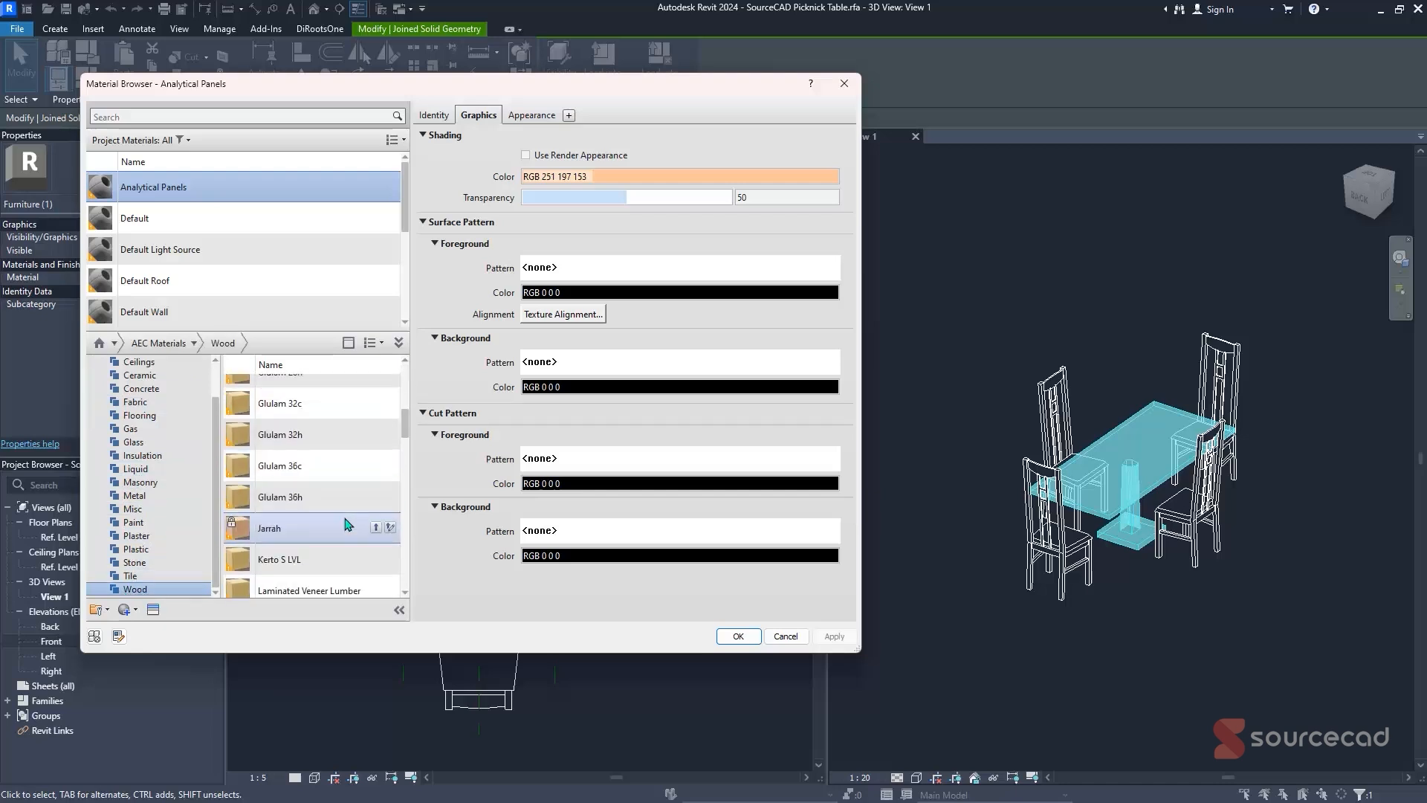
scroll(348, 525, "down", 8)
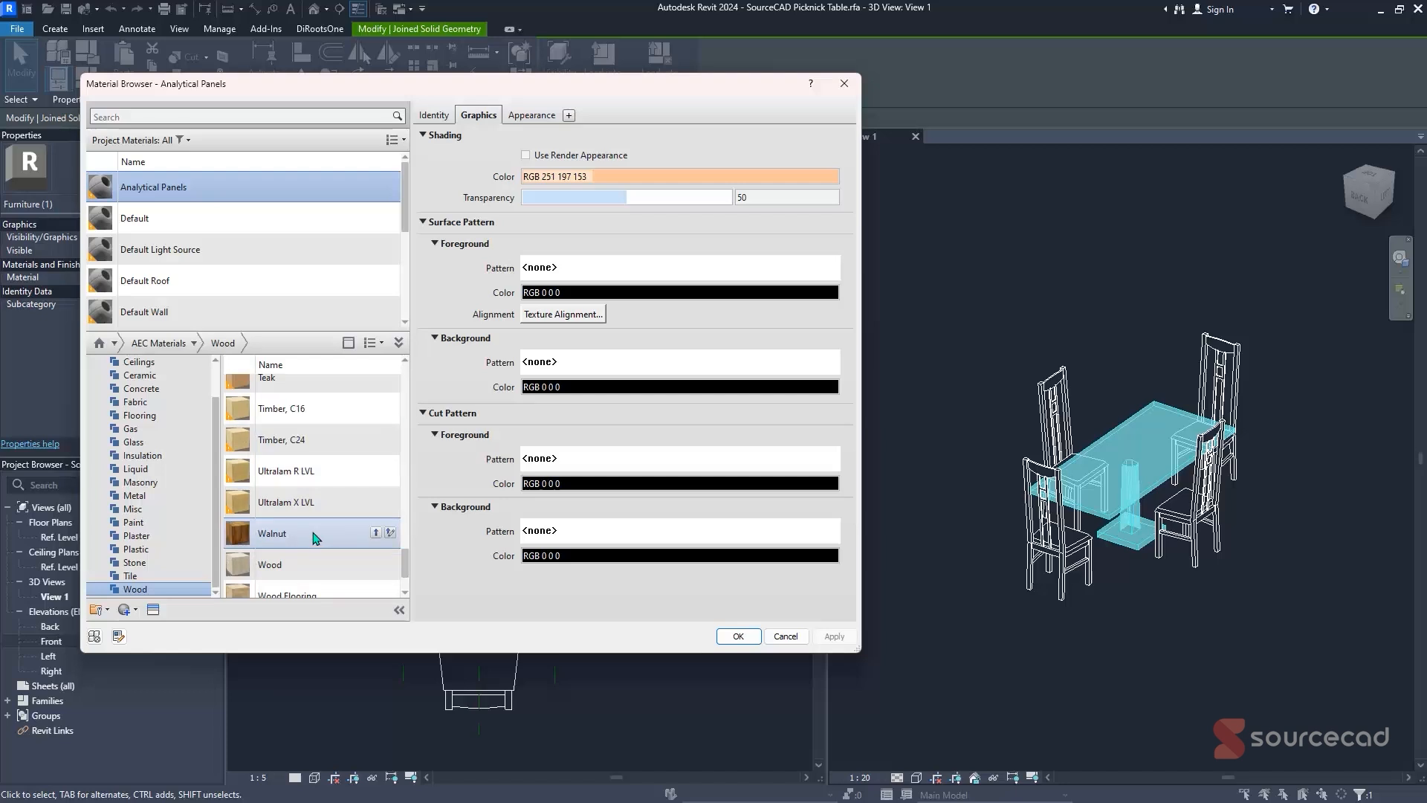
left_click(313, 535)
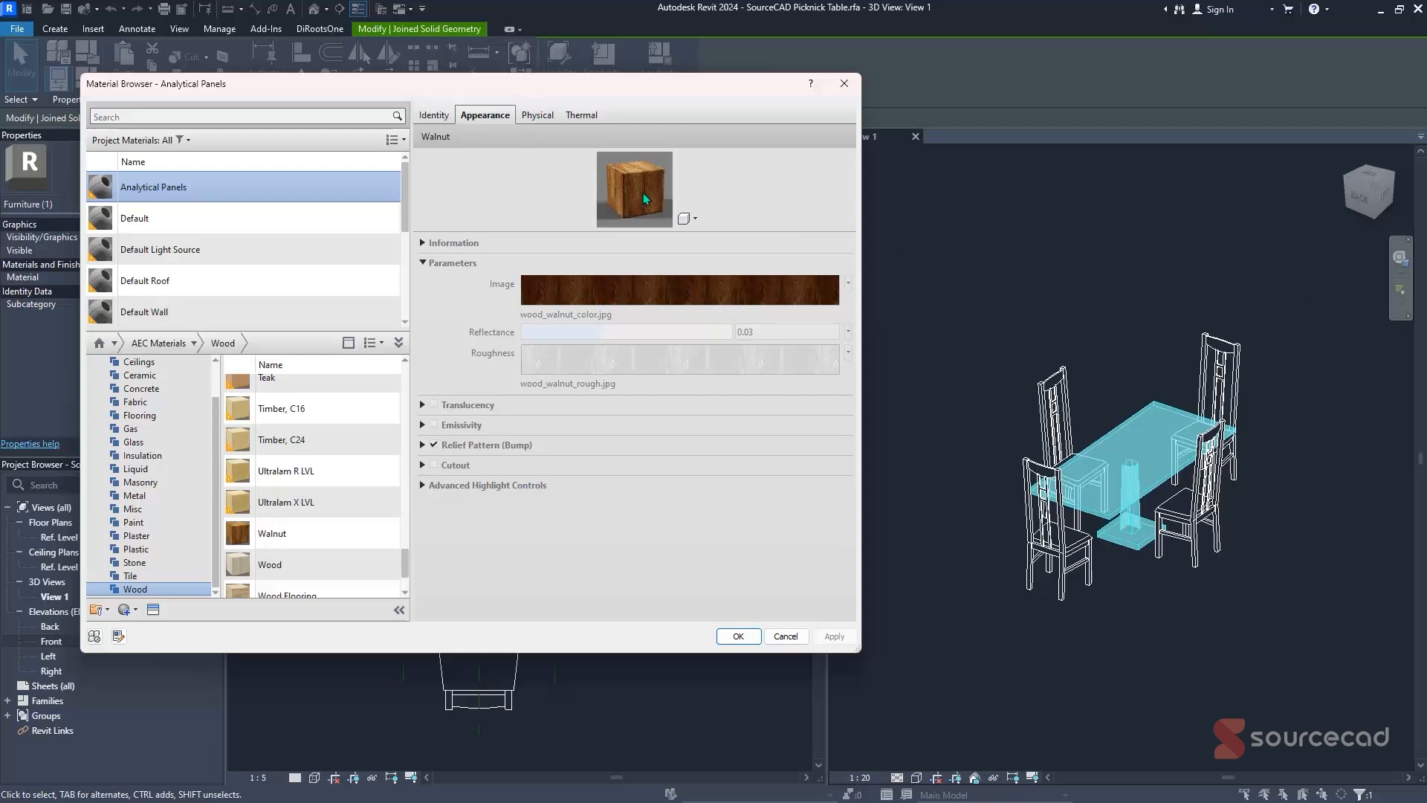
left_click(435, 118)
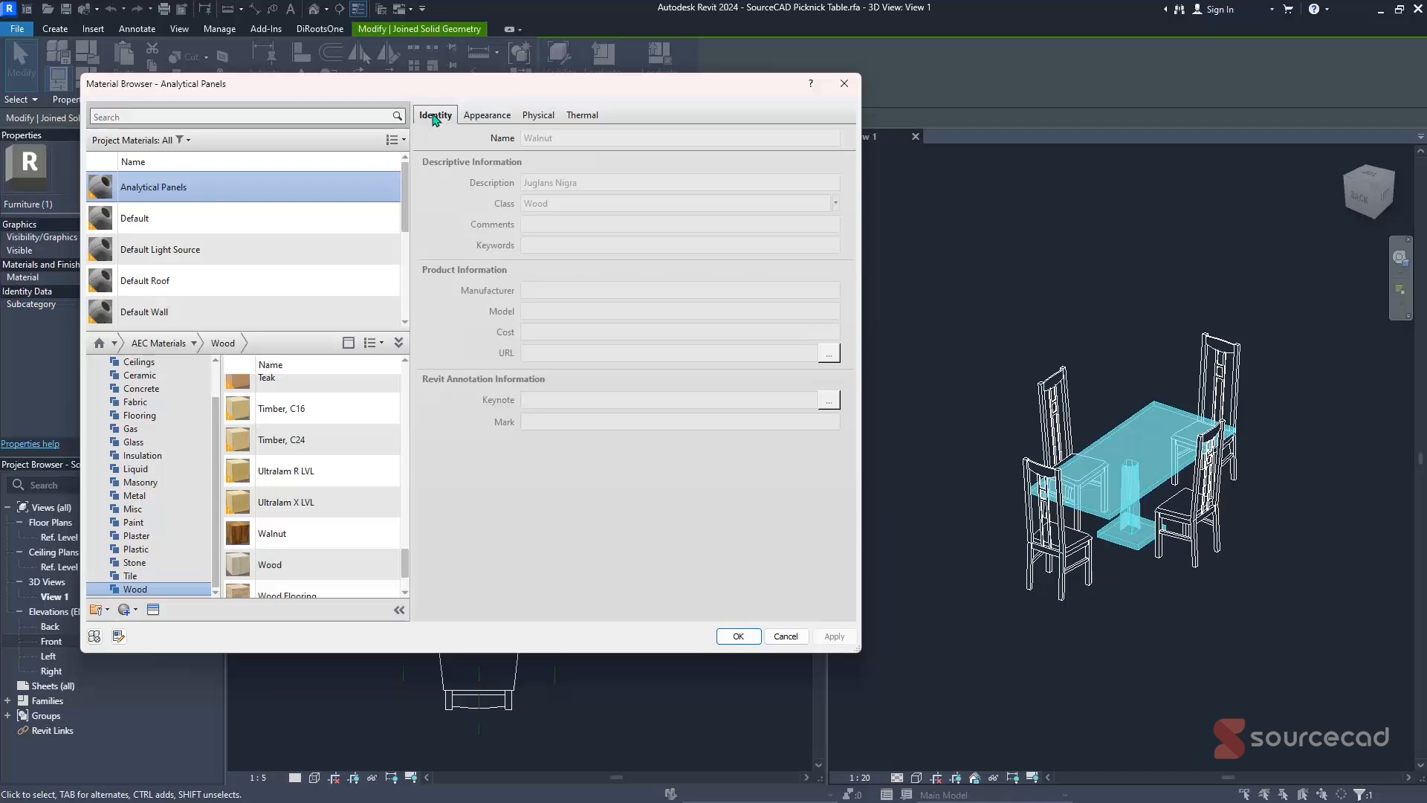
left_click(528, 116)
left_click(573, 115)
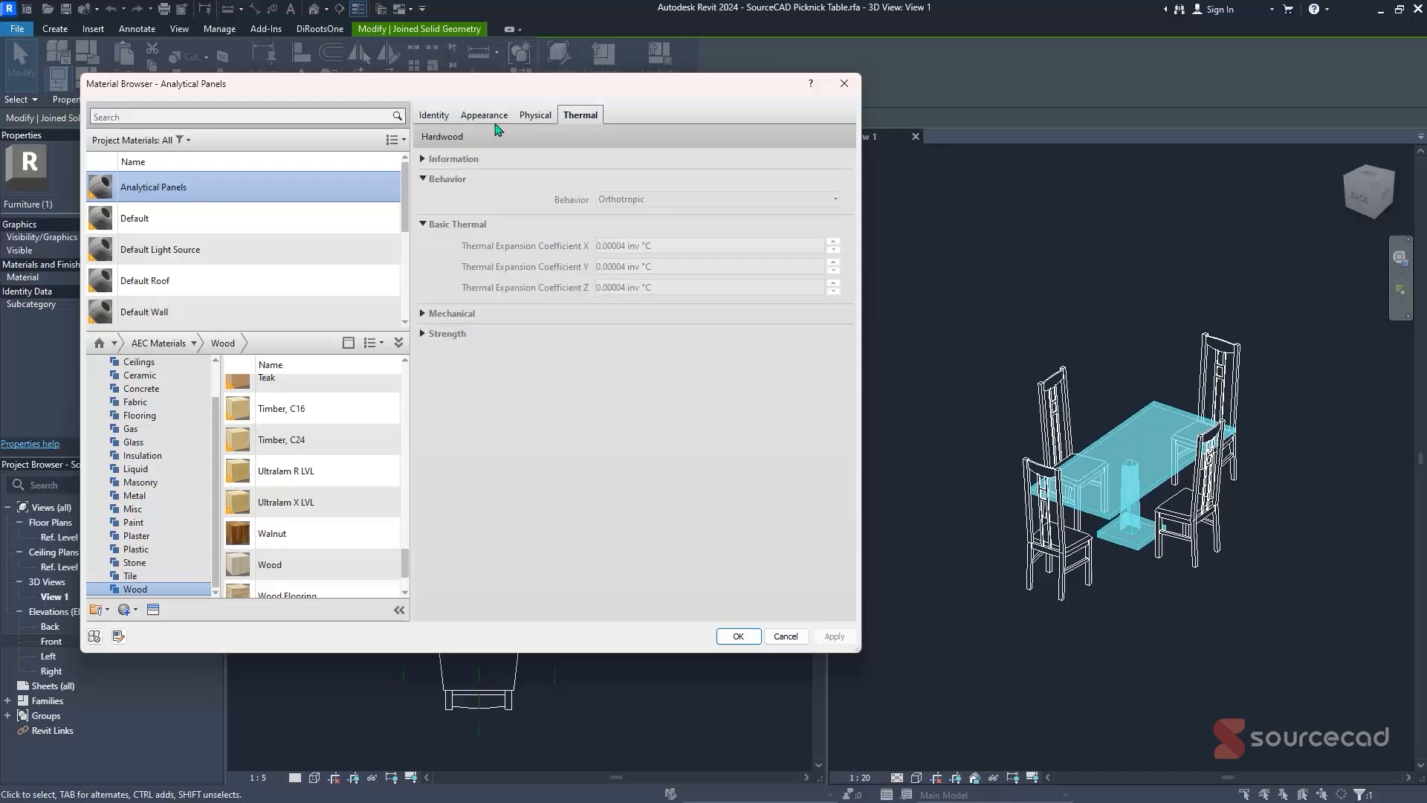
left_click(487, 115)
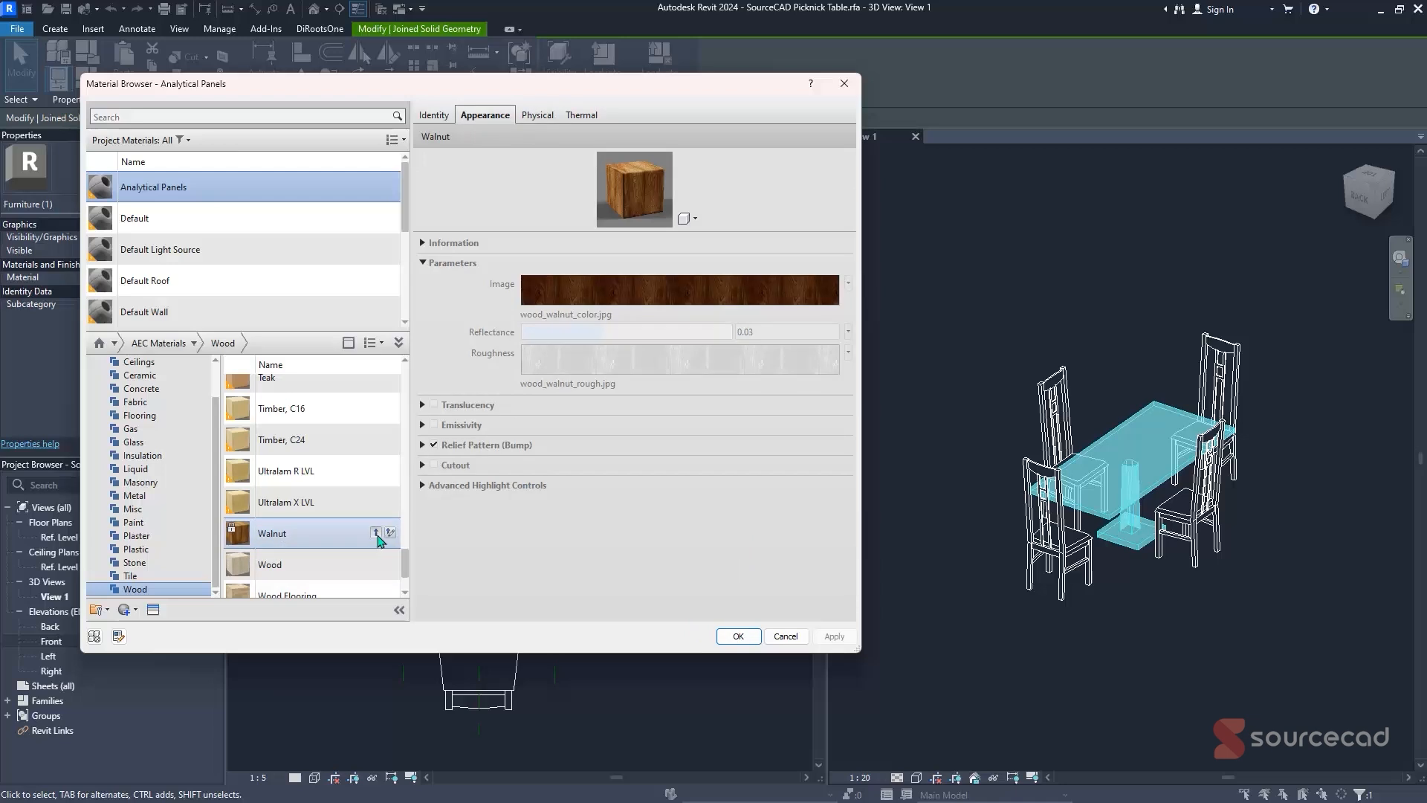
left_click(376, 533)
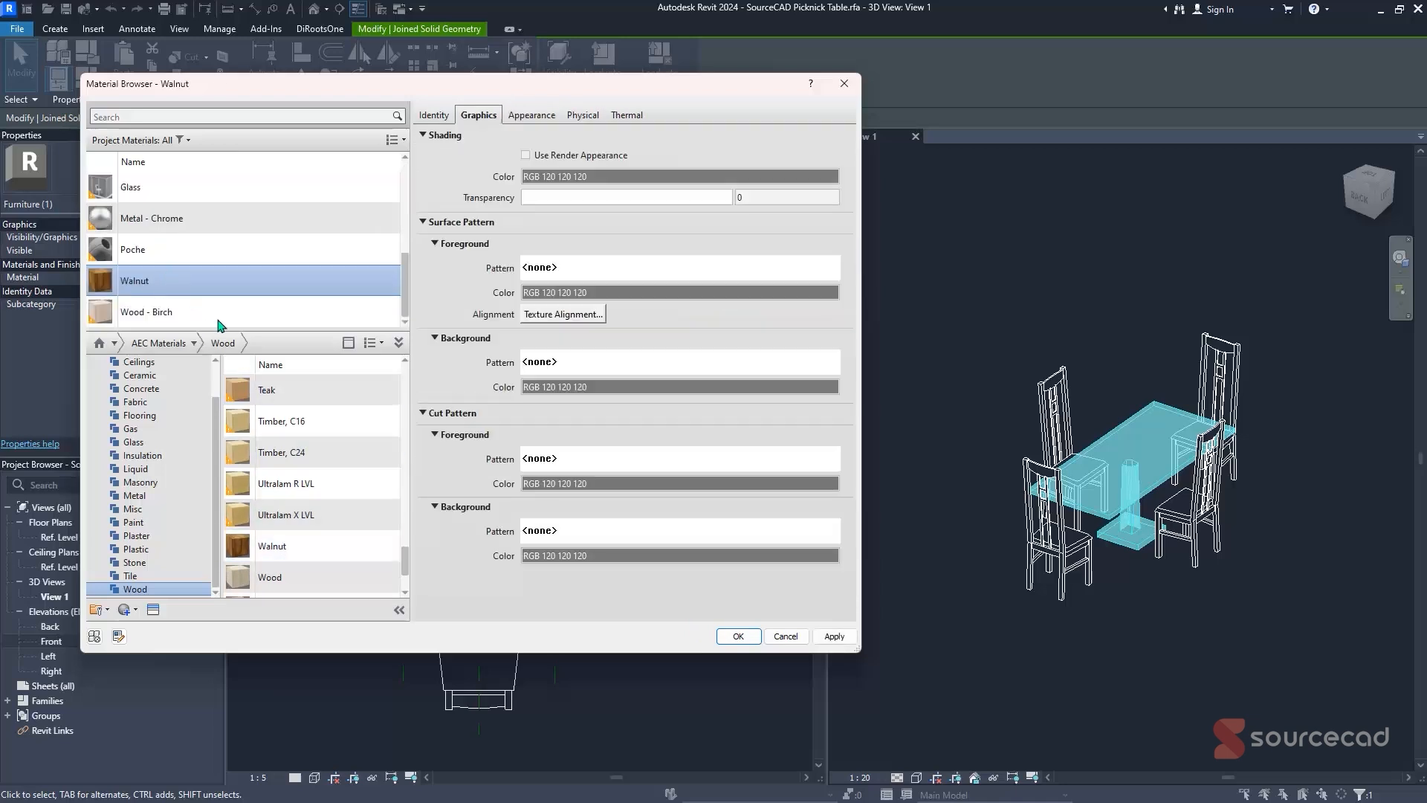
- Make Walnut use its render appearance for shading and assign it to the joined table geometry
left_click(526, 155)
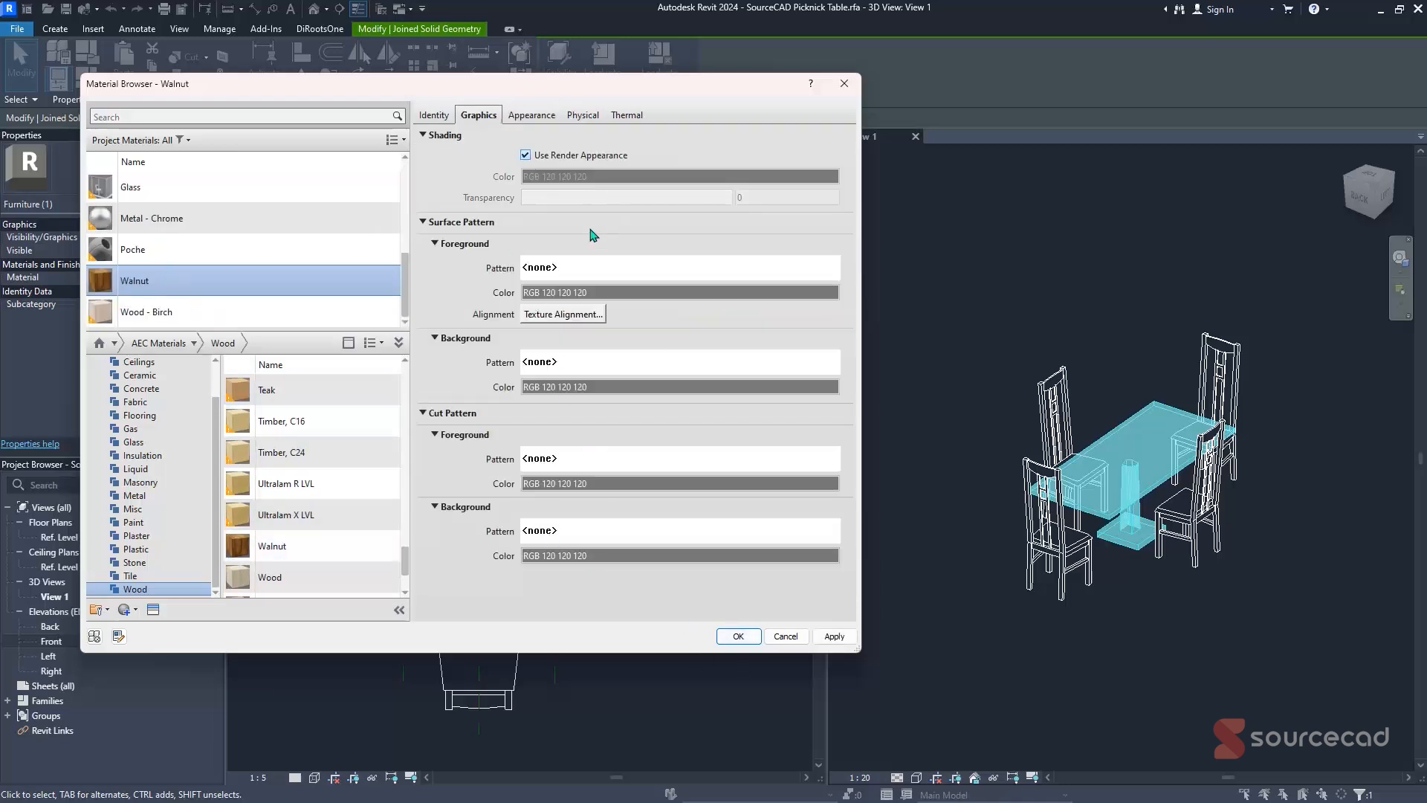
left_click(534, 118)
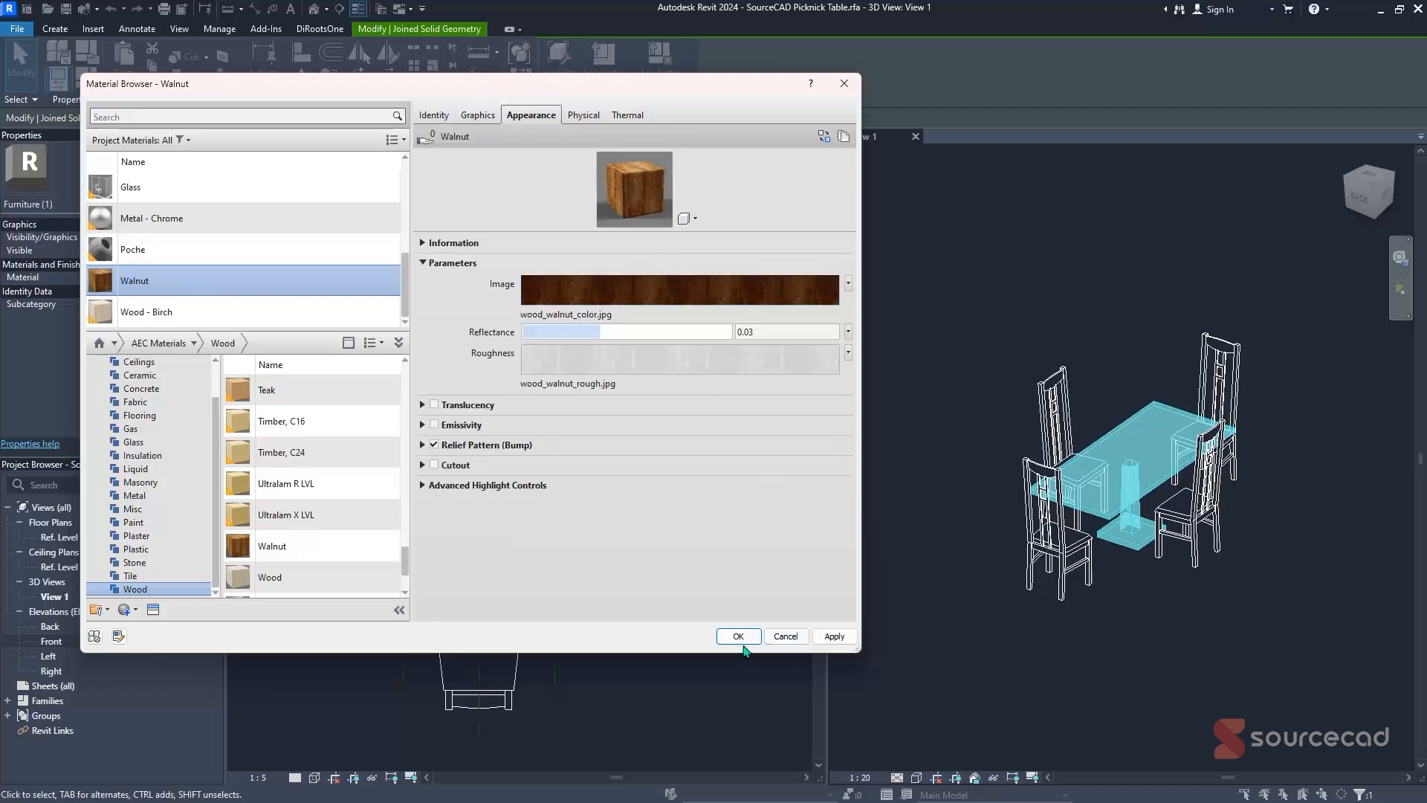
left_click(834, 636)
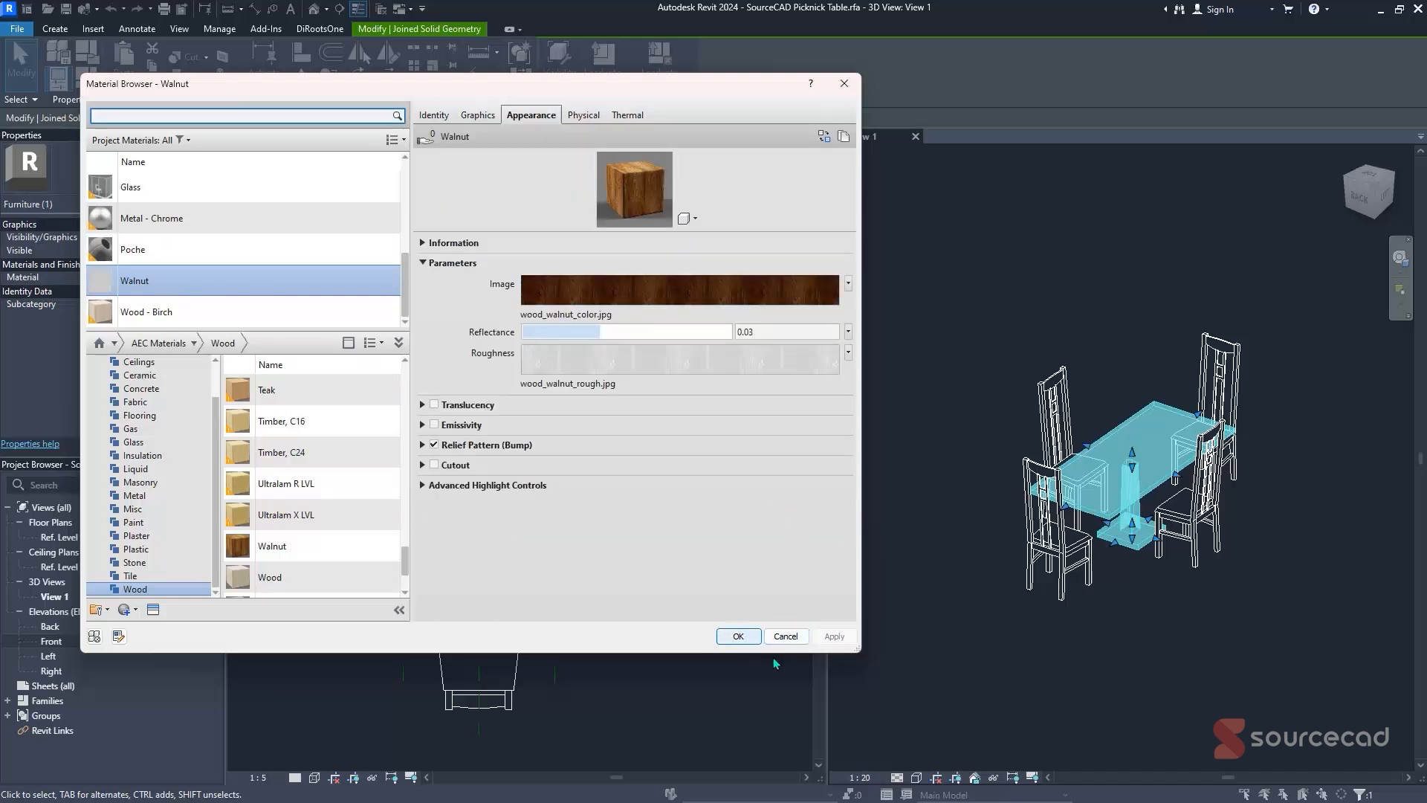
left_click(739, 637)
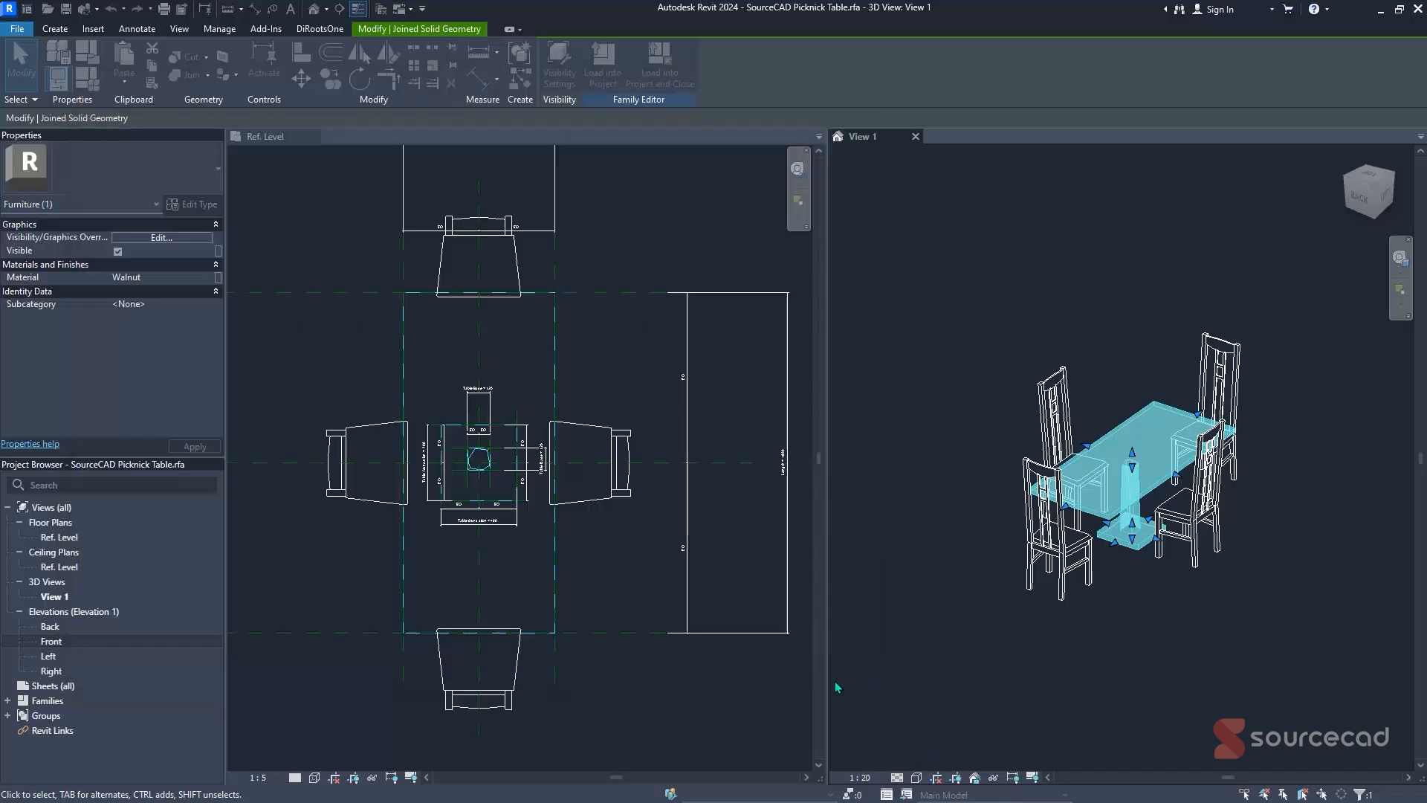
- Set the 3D view to Fine detail level and the Textures visual style, and inspect the table's finish
left_click(898, 781)
left_click(912, 763)
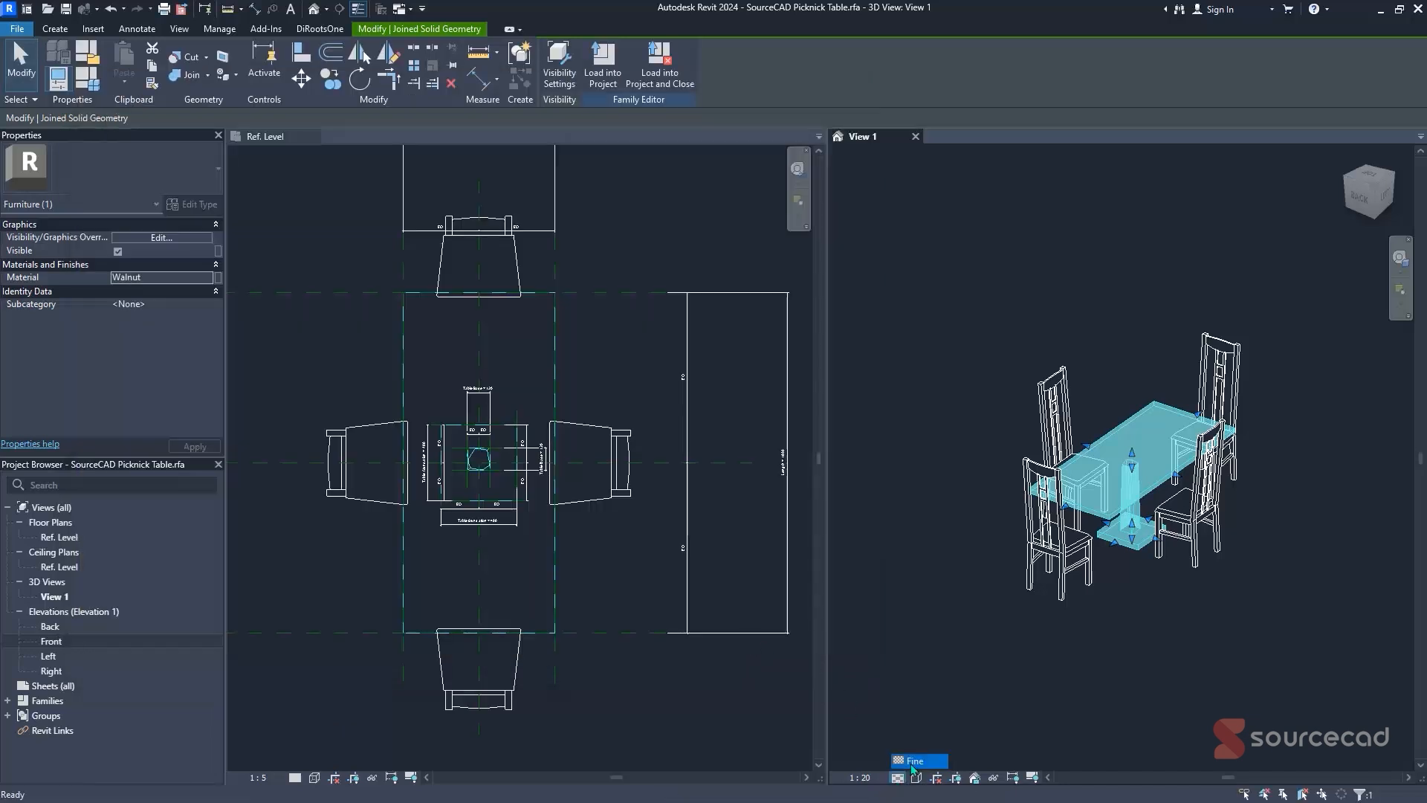
left_click(919, 778)
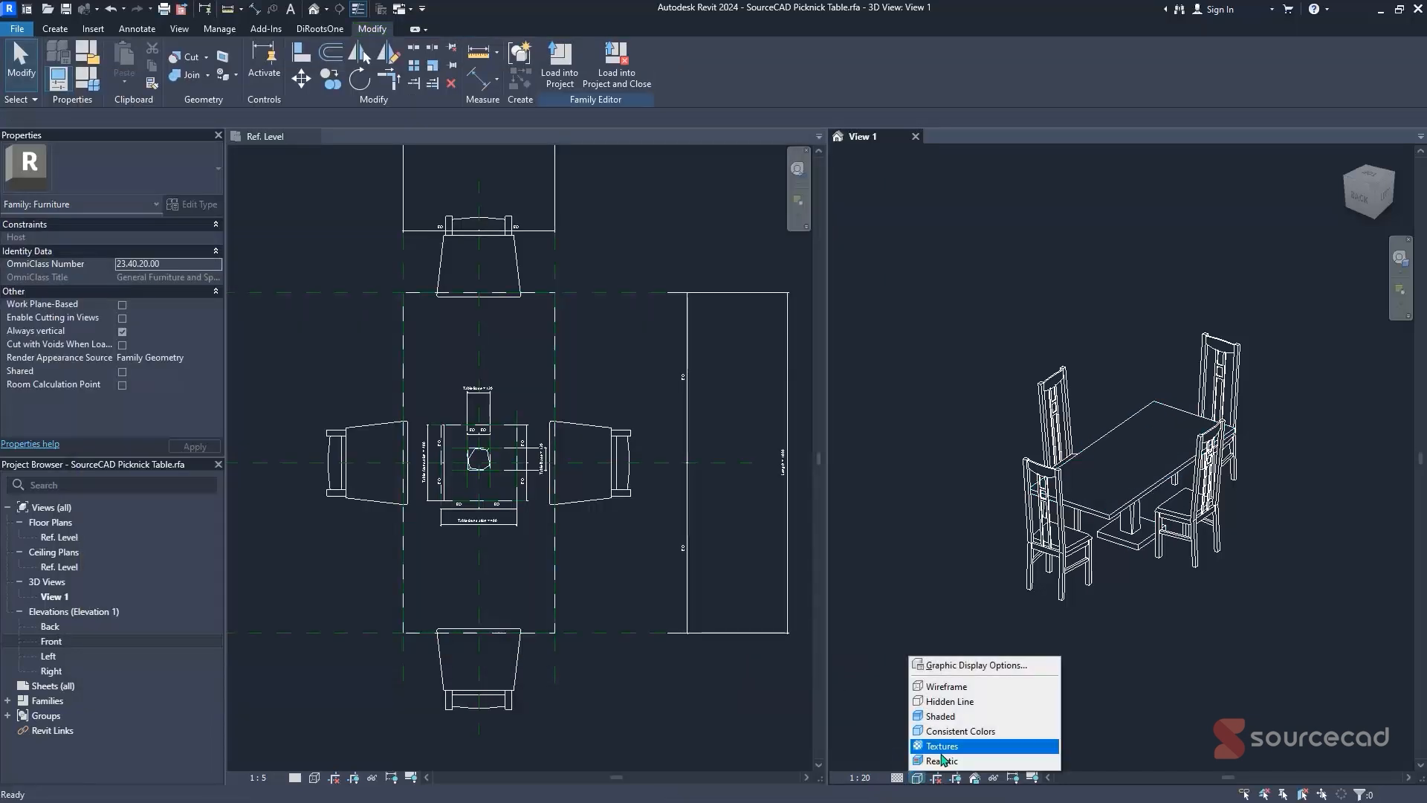
left_click(941, 752)
middle_click_drag(1274, 516, 908, 484, "shift")
- Select the table's foundation slab in the 3D view and open the material selection for it
scroll(1157, 550, "up", 1)
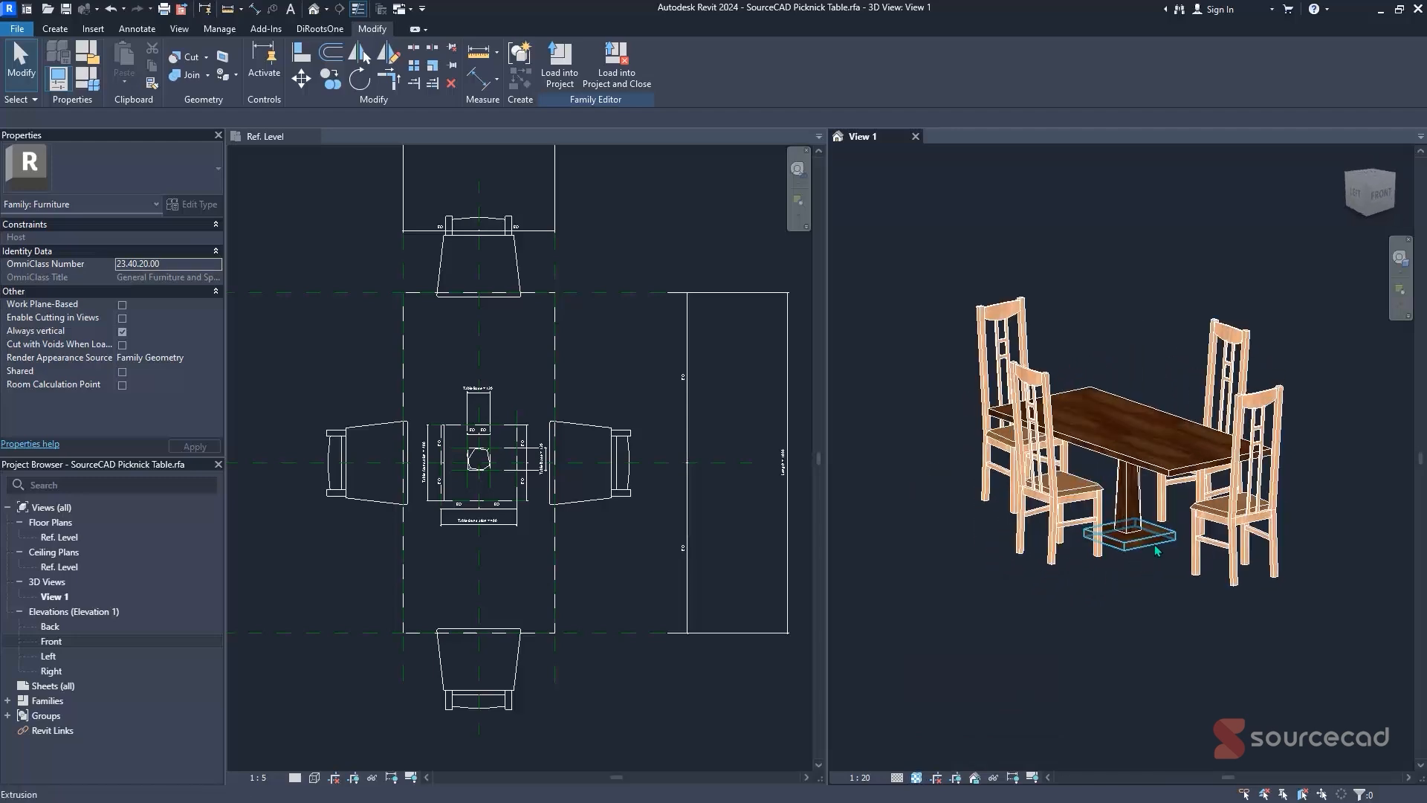
scroll(1156, 550, "up", 1)
left_click(1146, 556)
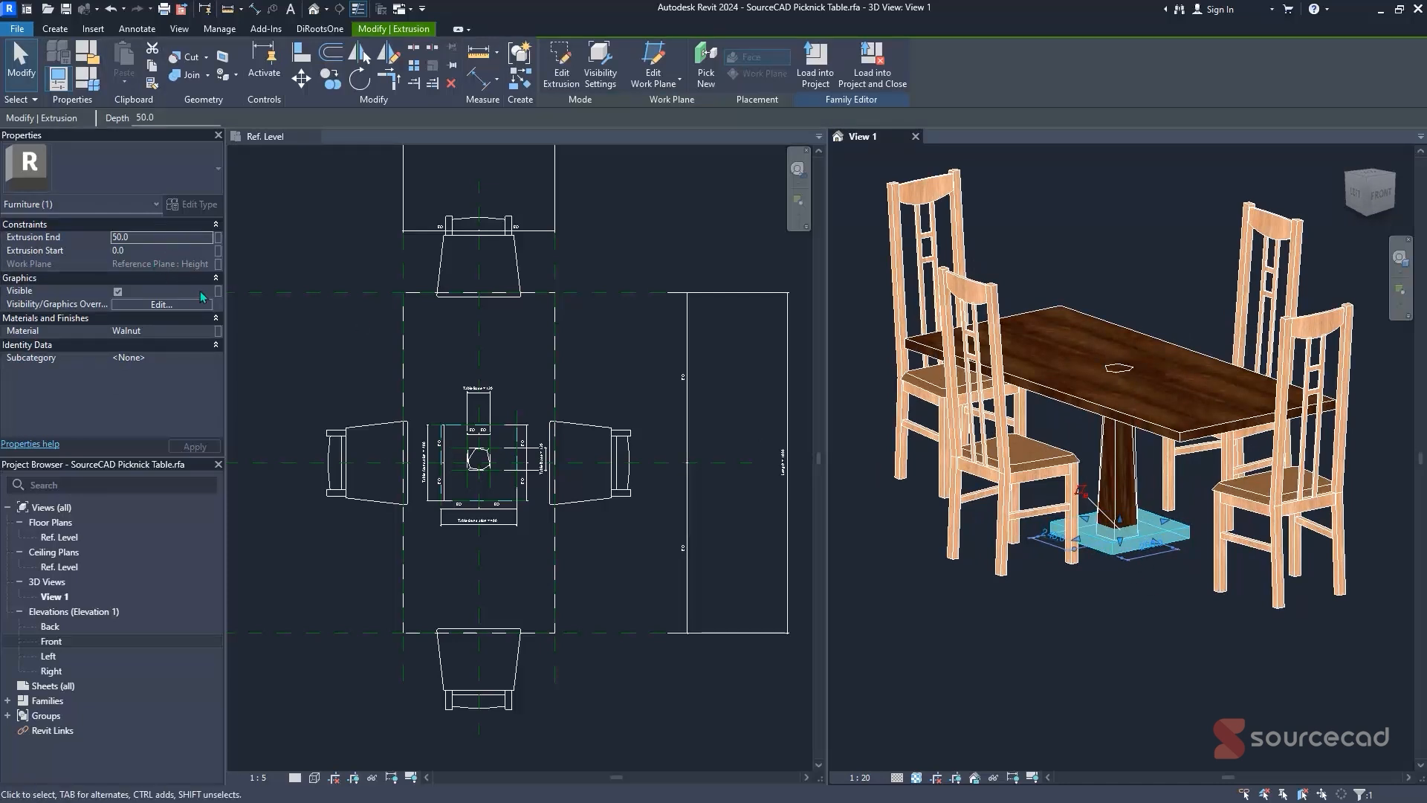
left_click(216, 332)
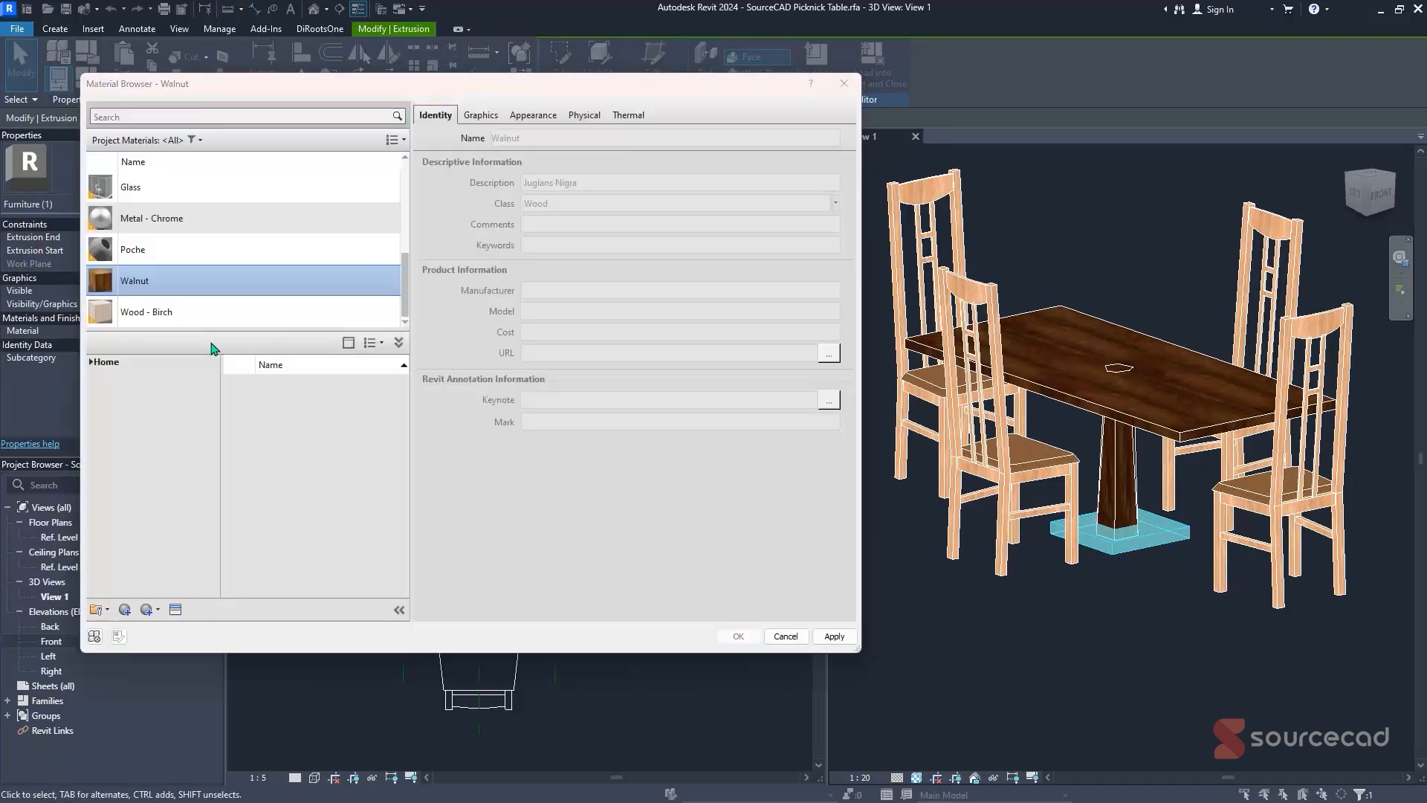
- Find Metal Deck among the AEC Metal materials and add it to the project materials
left_click(91, 363)
left_click(98, 388)
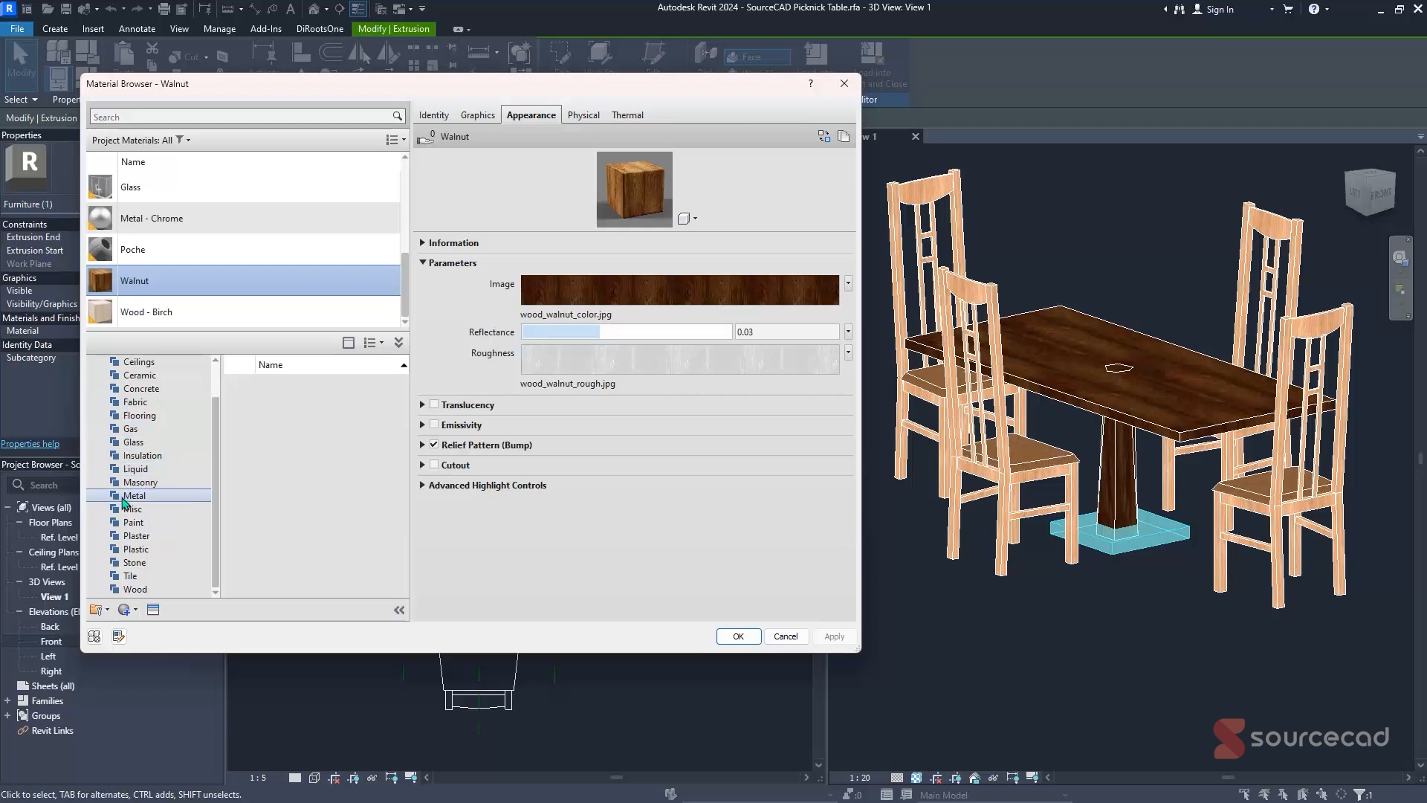
left_click(134, 495)
scroll(357, 453, "down", 5)
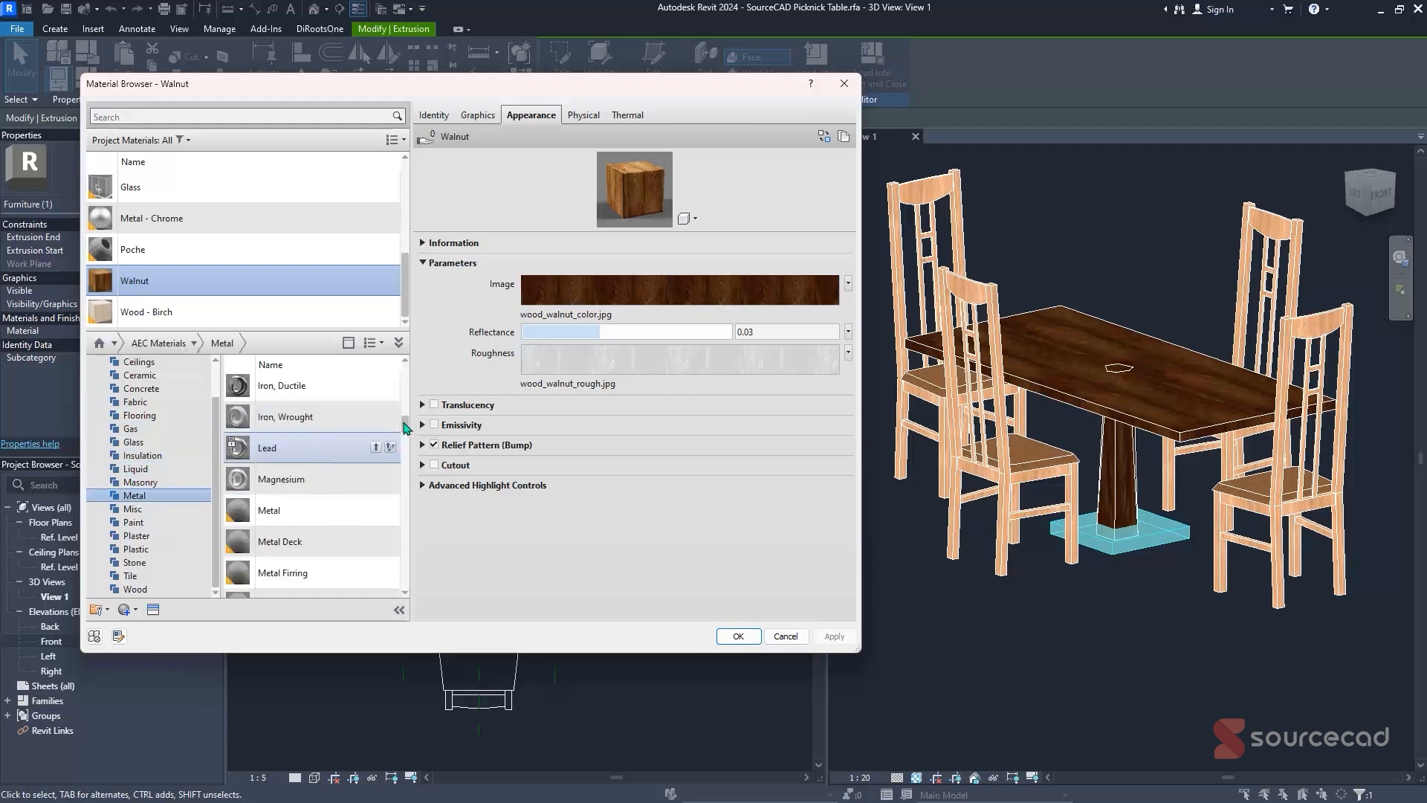
left_click_drag(406, 428, 406, 523)
left_click(306, 461)
scroll(321, 451, "up", 10)
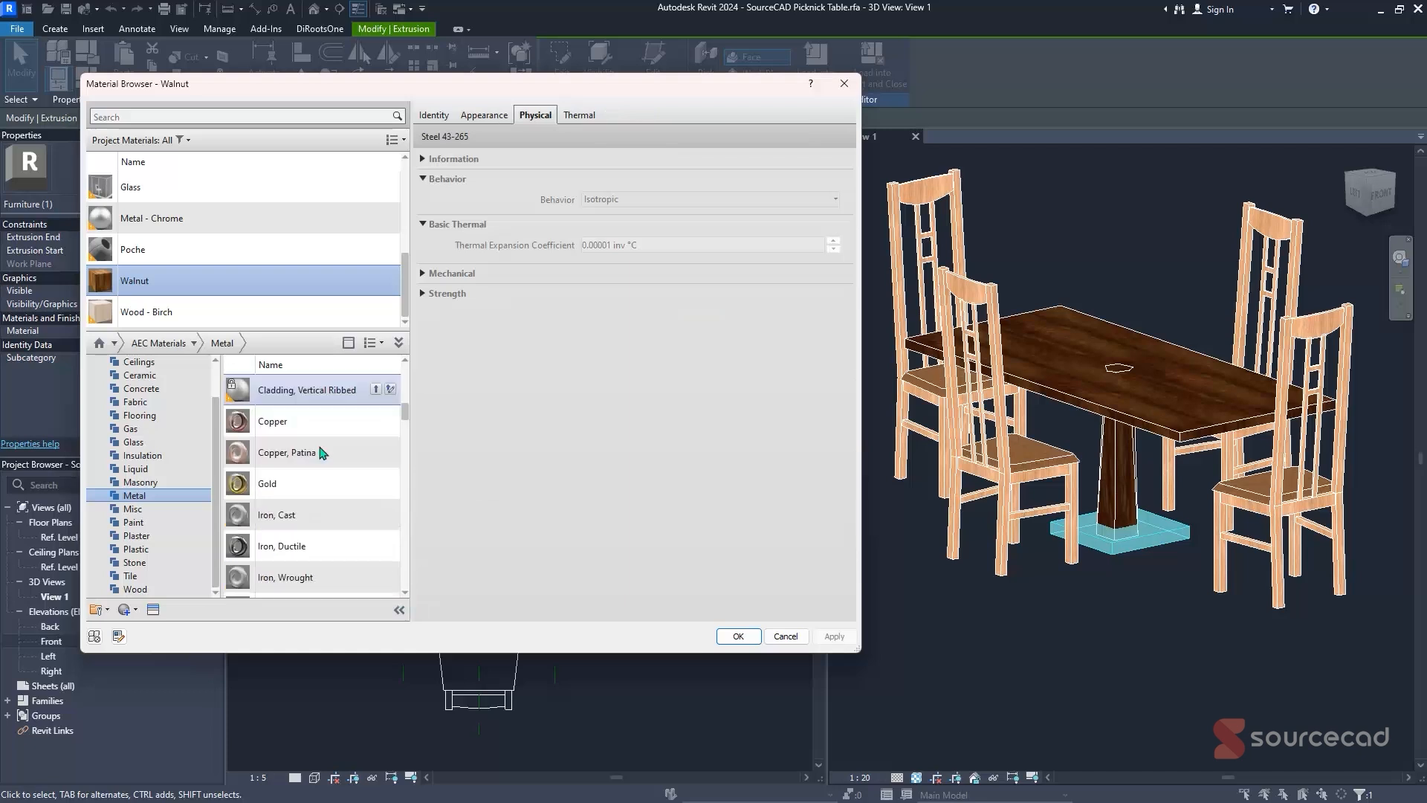
scroll(323, 449, "up", 3)
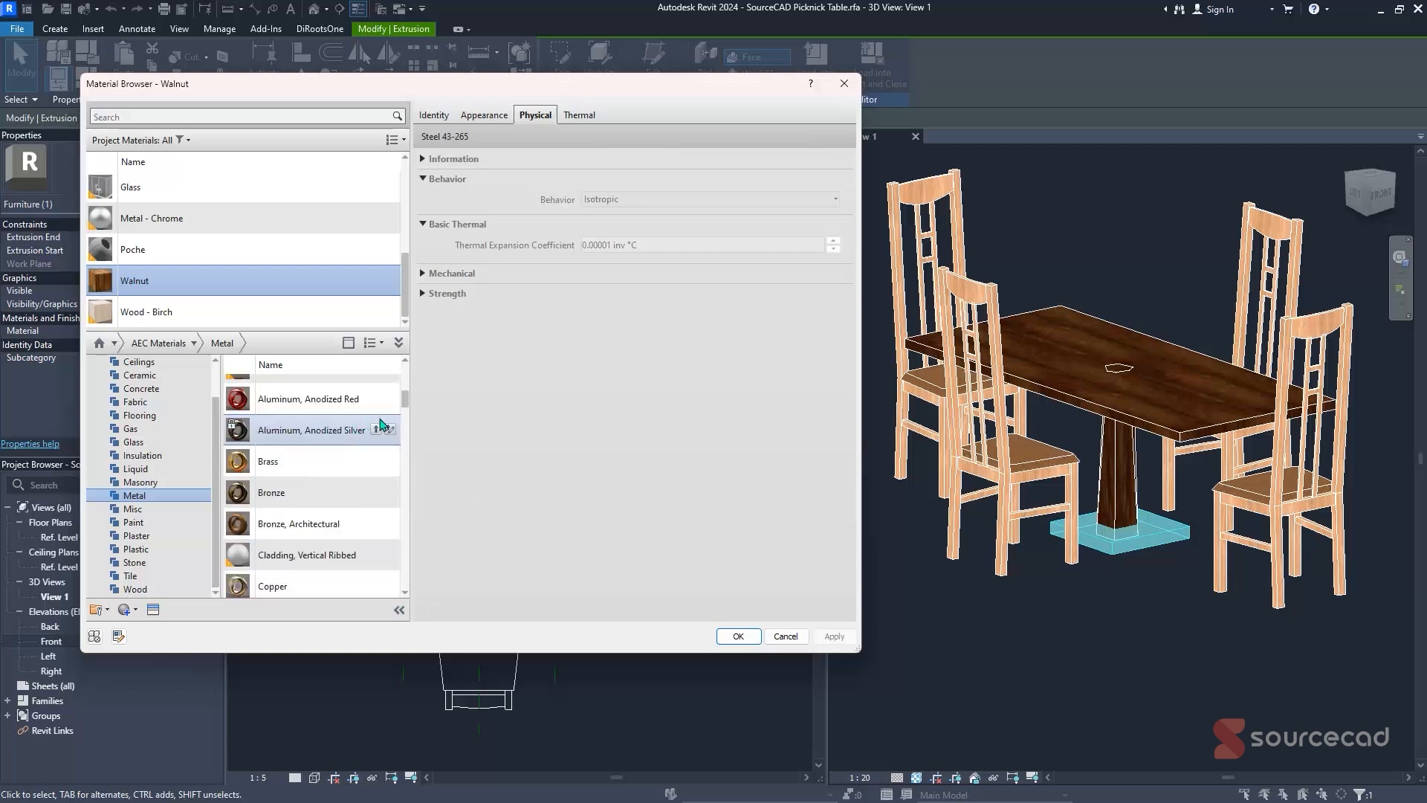
scroll(356, 537, "down", 3)
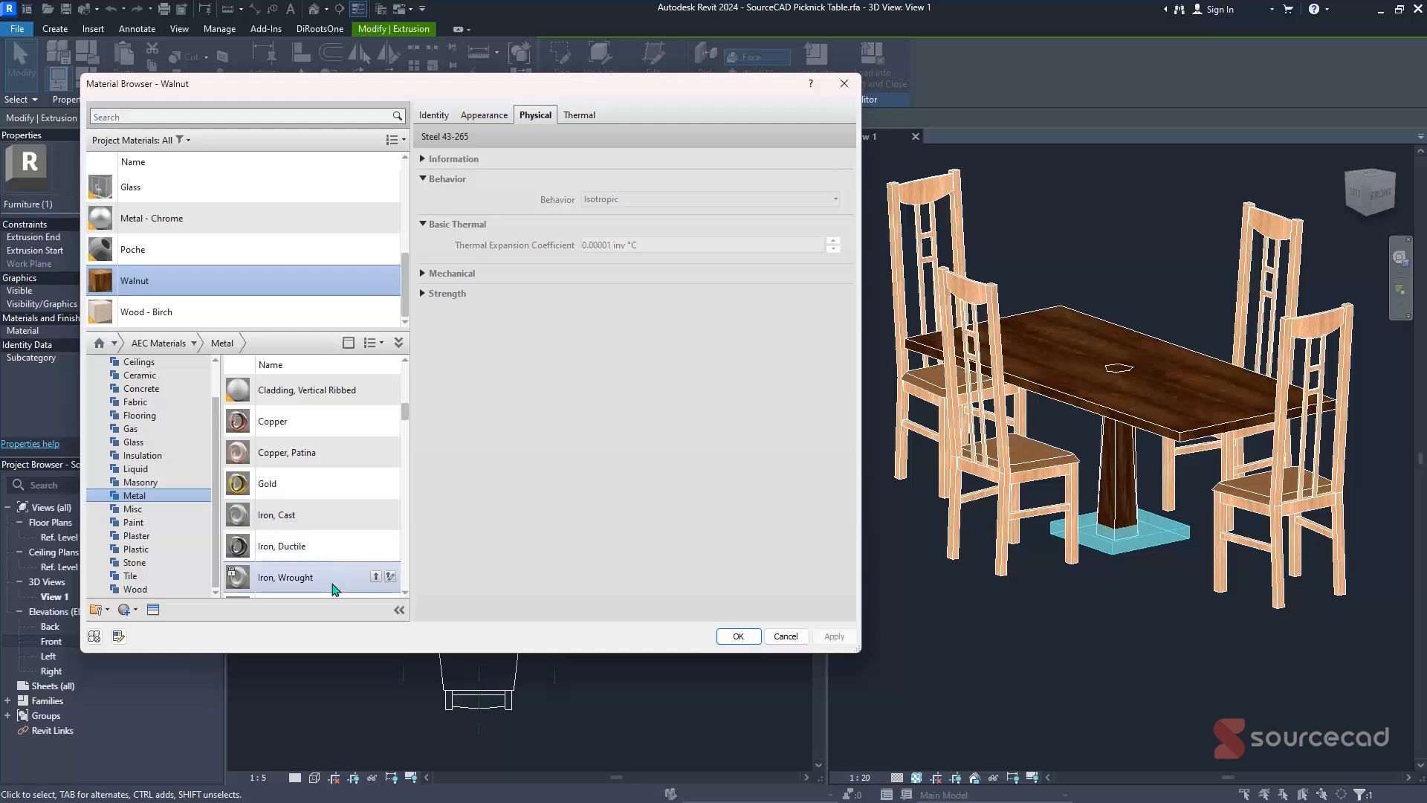
scroll(376, 576, "down", 2)
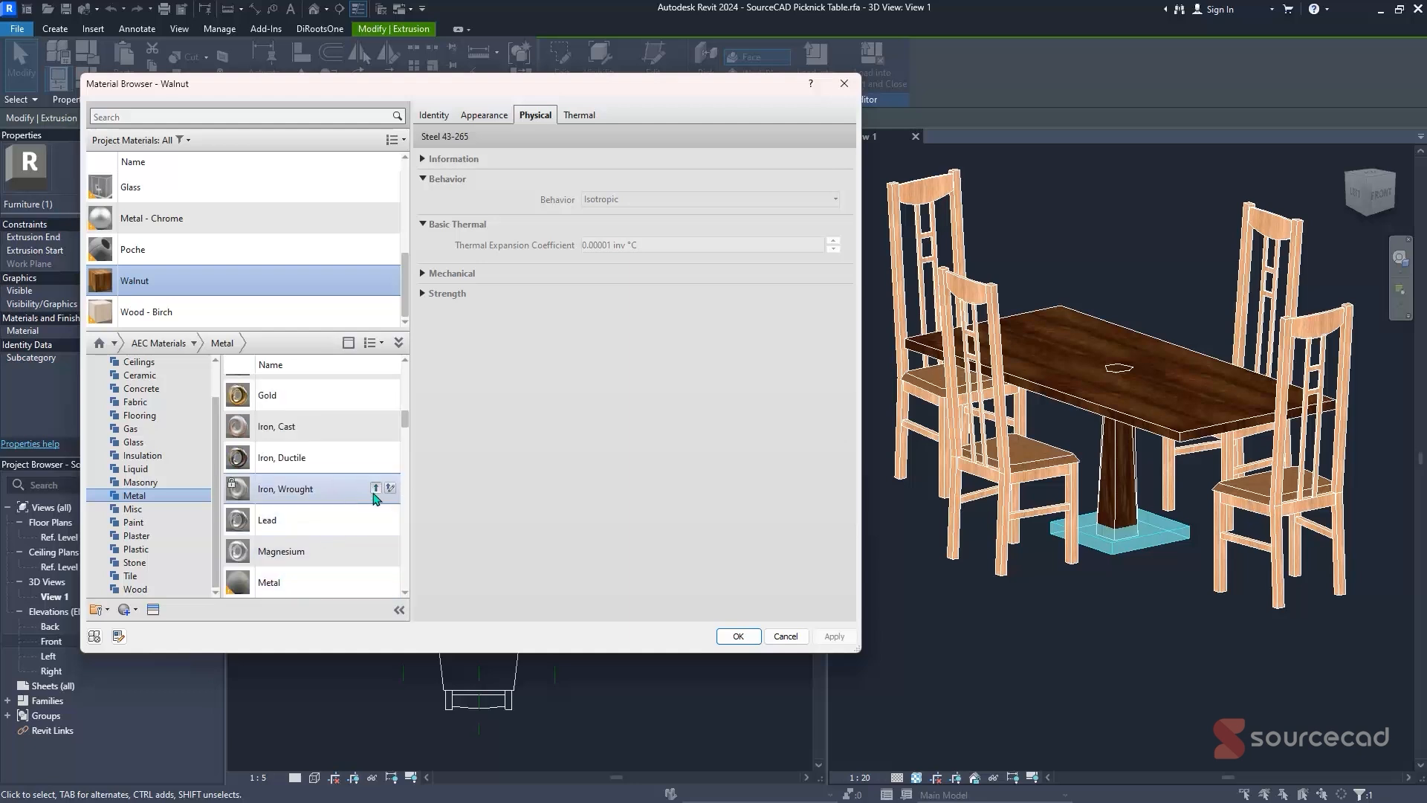
scroll(374, 498, "down", 2)
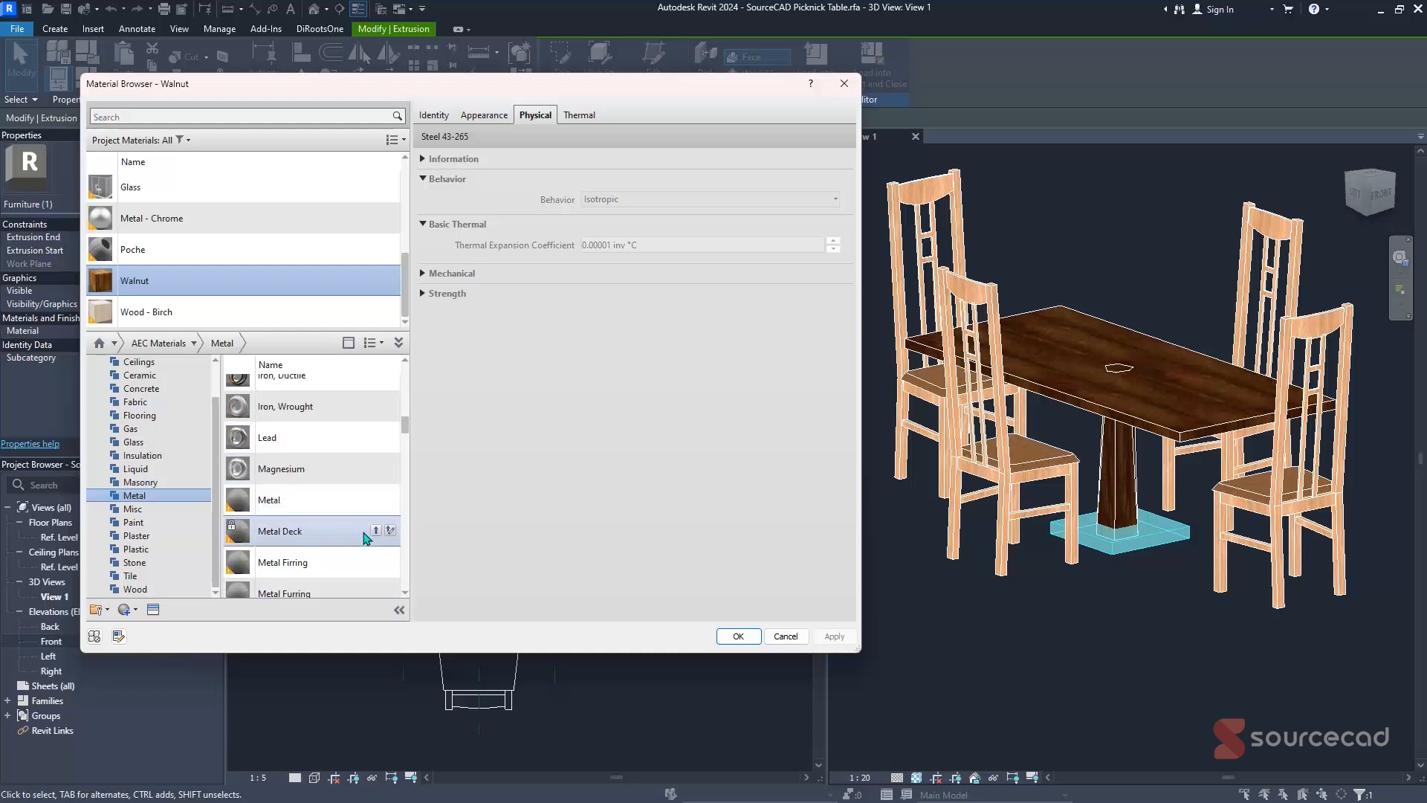
left_click(376, 532)
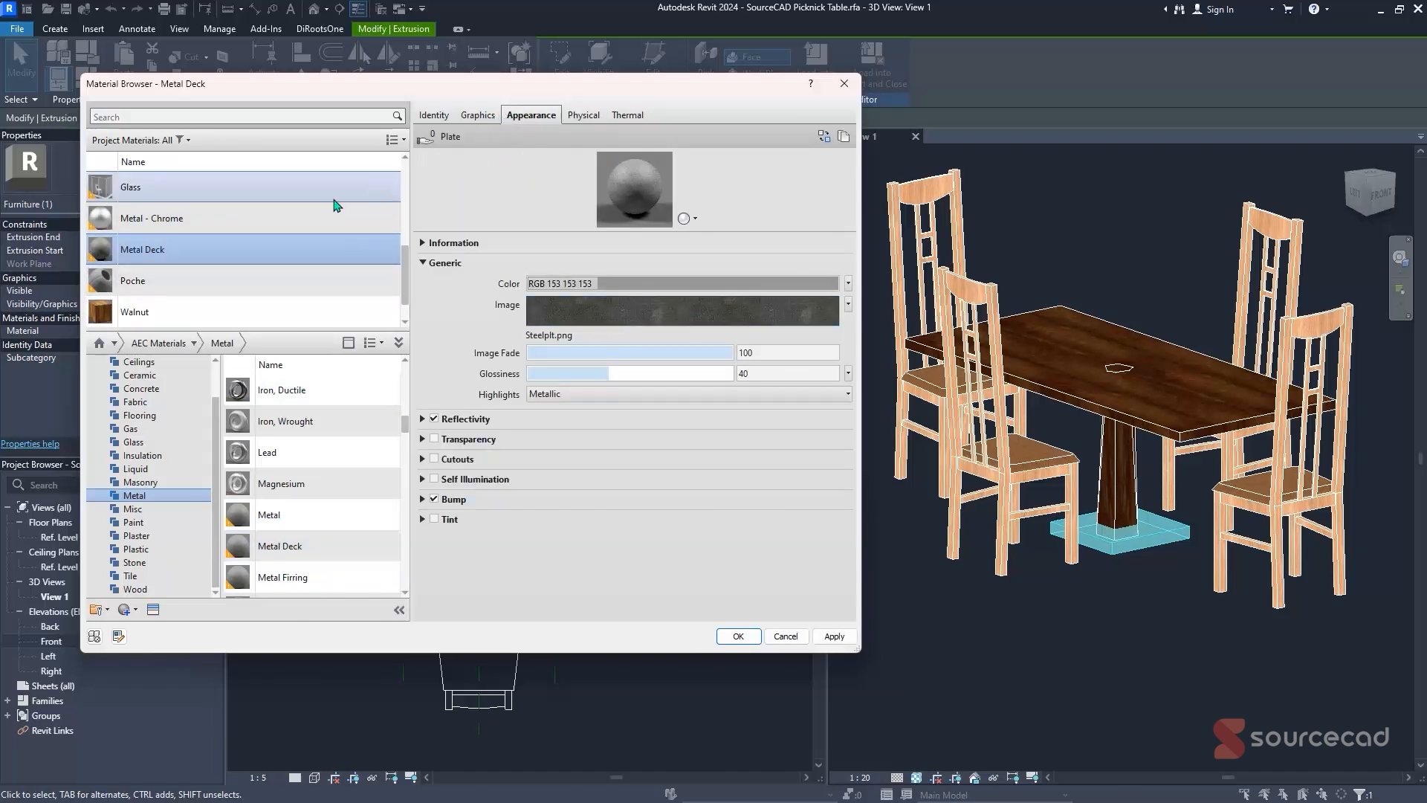
- Make Metal Deck use its render appearance for shading and assign it to the foundation slab and the joined table geometry
left_click(478, 116)
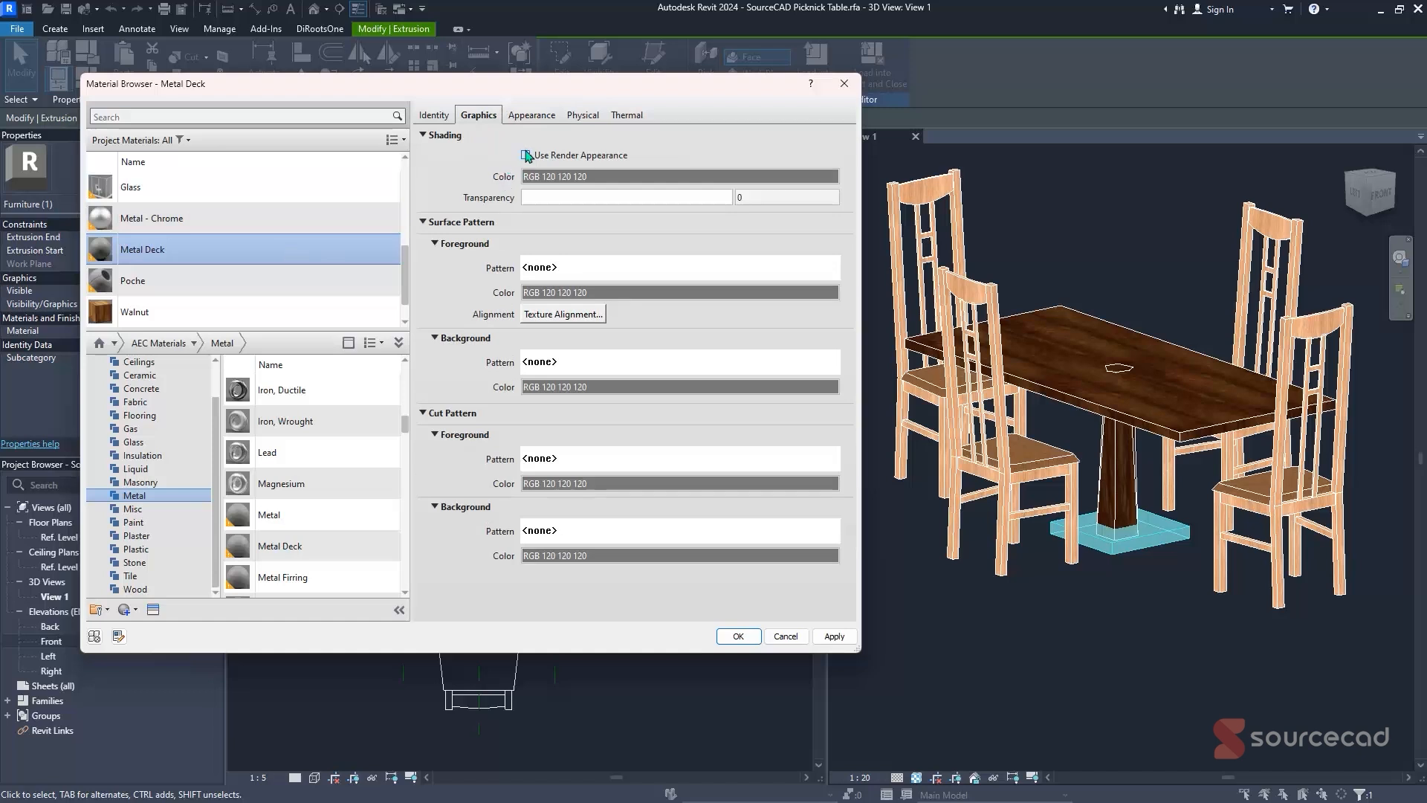
left_click(526, 156)
left_click(834, 636)
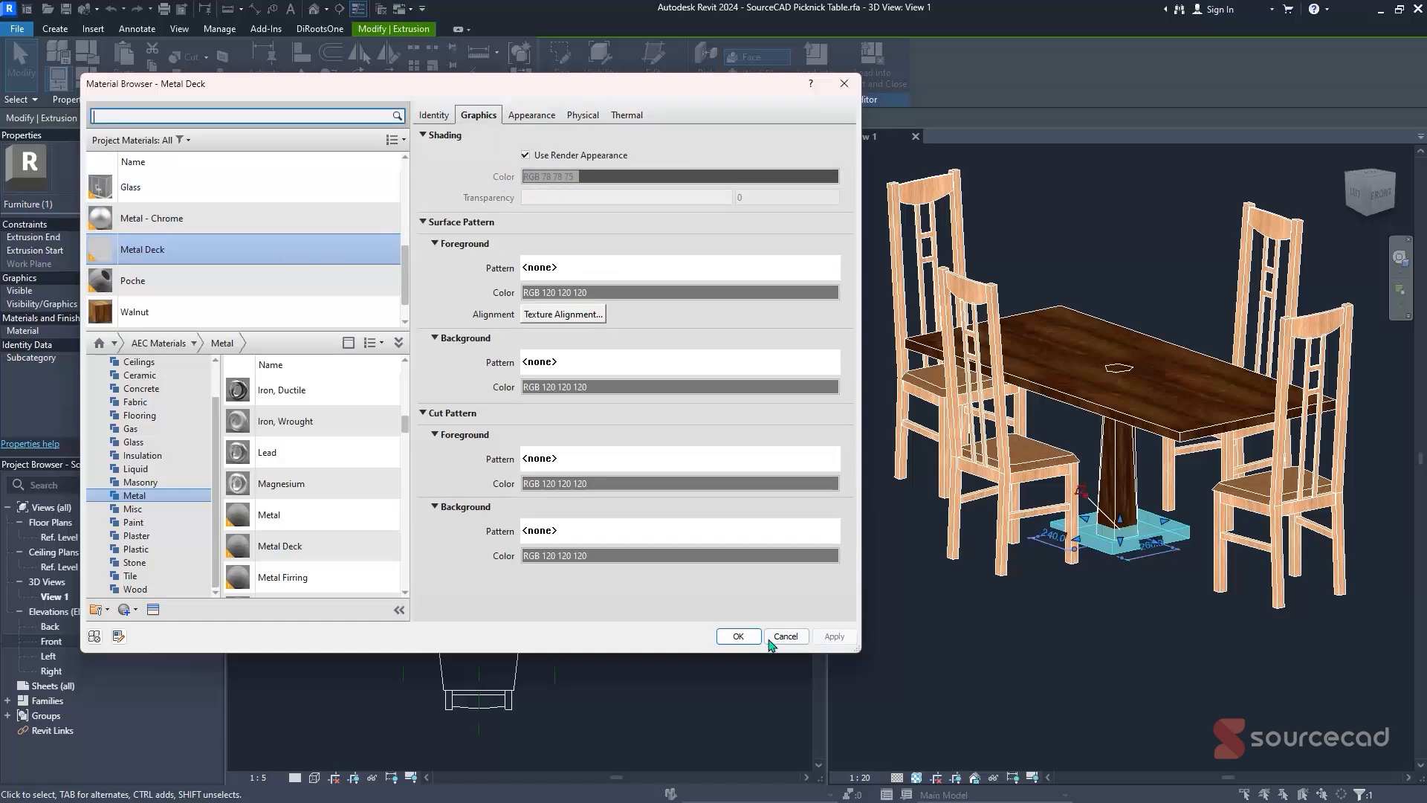
left_click(738, 637)
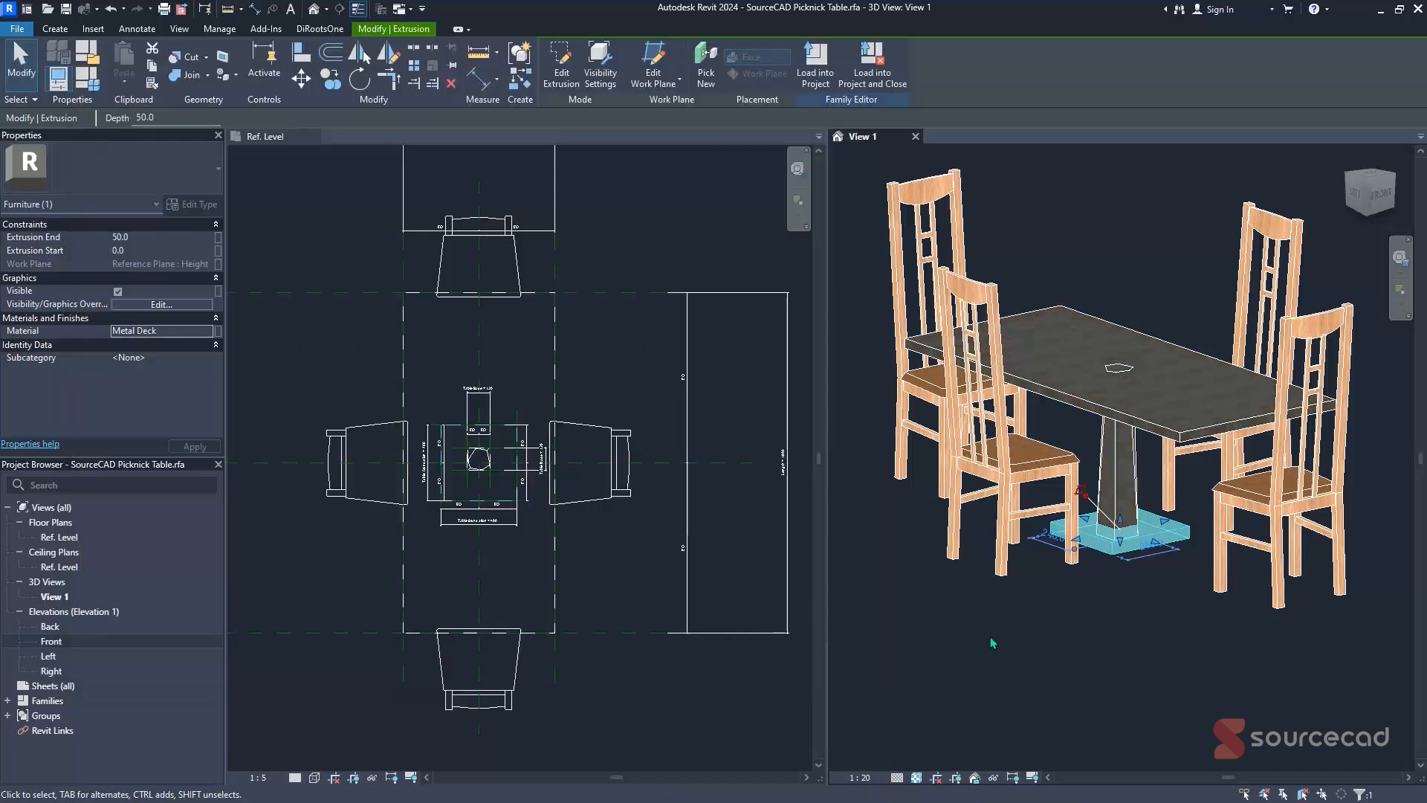
left_click(1094, 632)
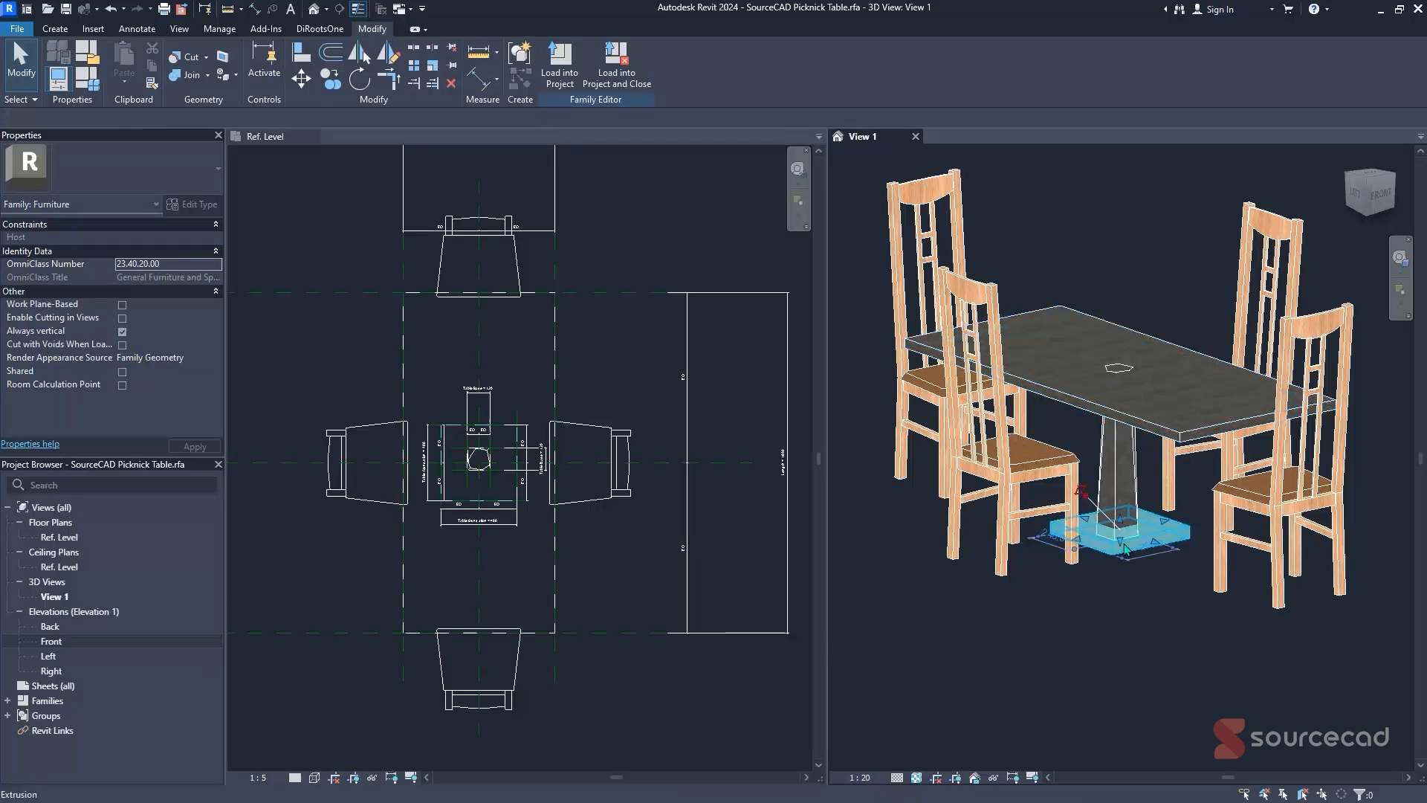
left_click(1145, 515)
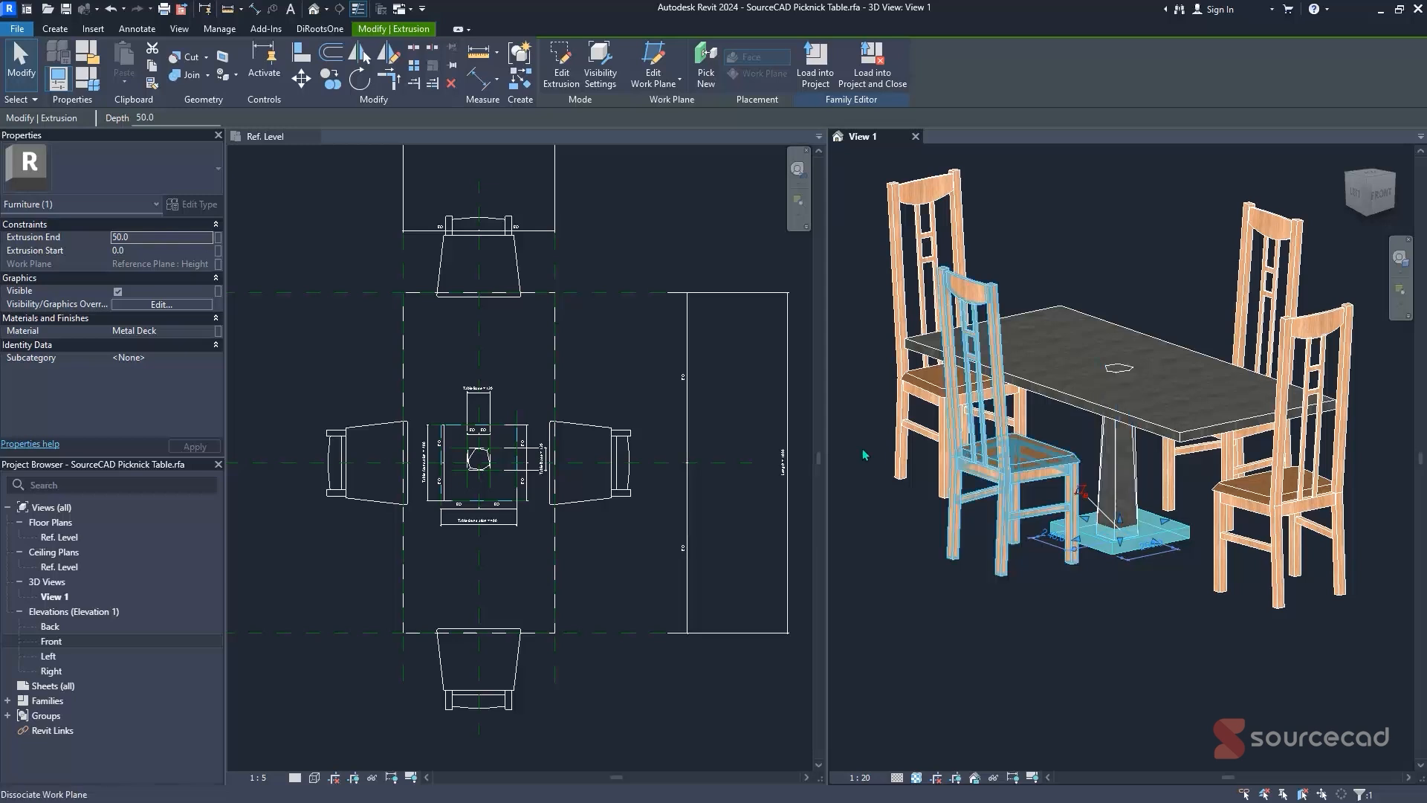
left_click(1019, 678)
left_click(1131, 546)
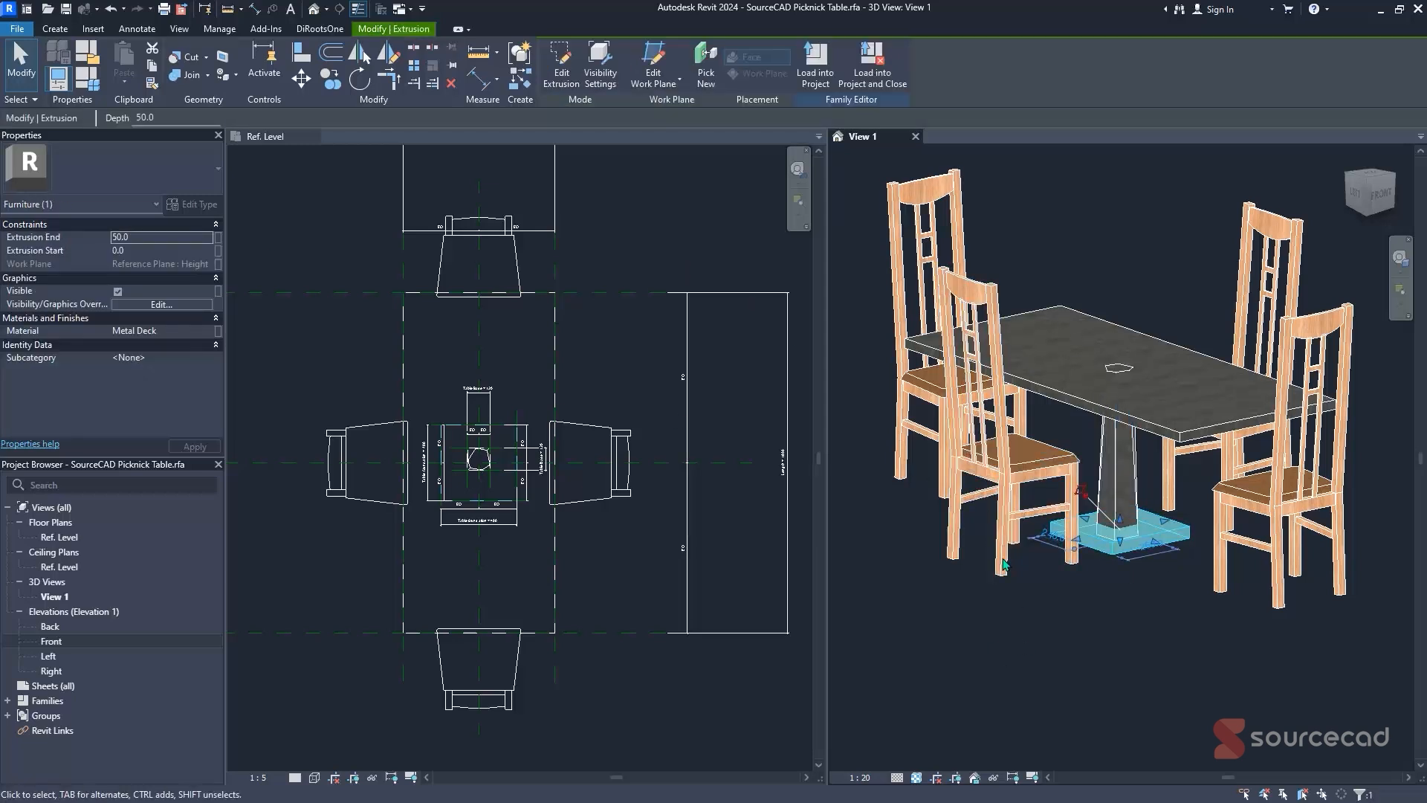
left_click(1041, 605)
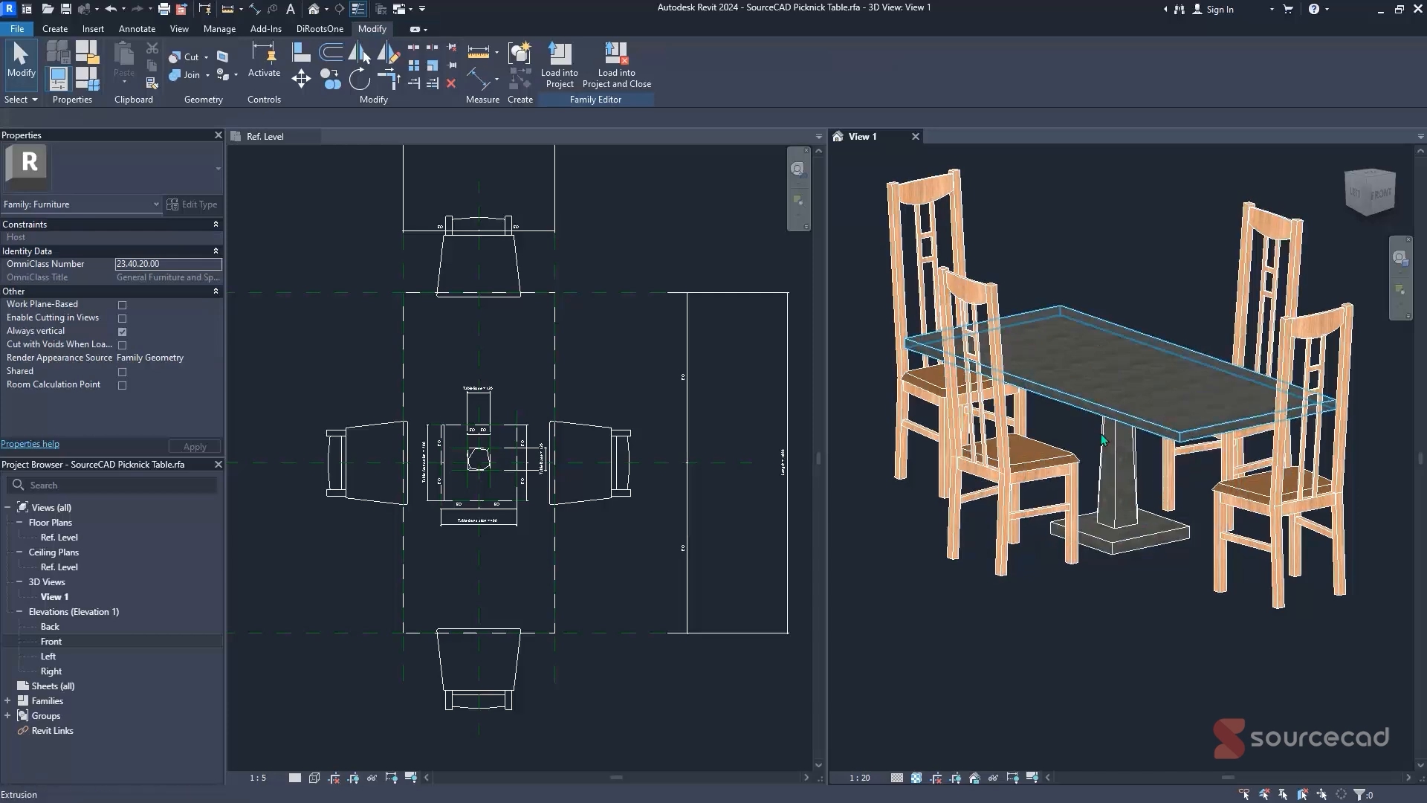
- Set the tabletop's Extrusion End to -20
left_click(1066, 398)
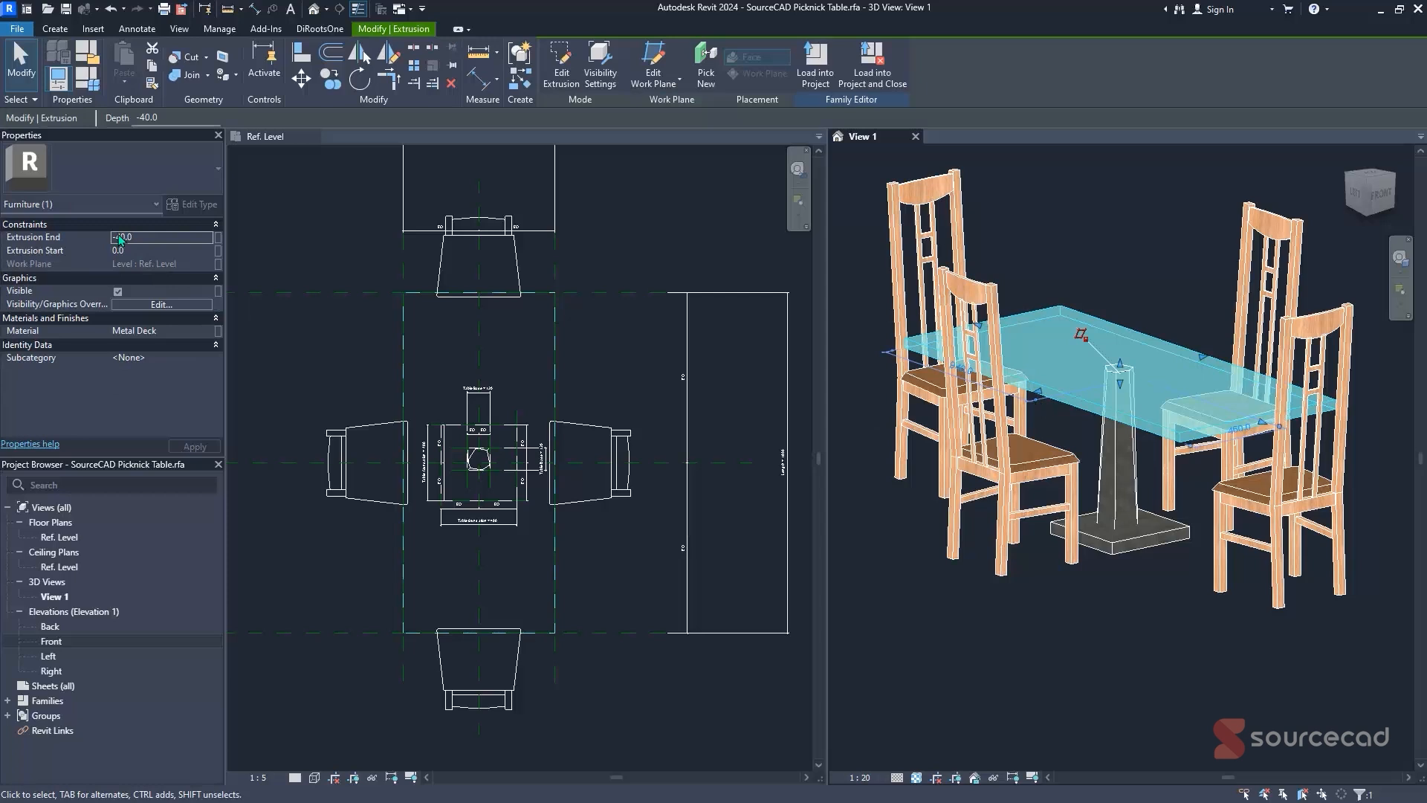
left_click(120, 237)
key("BackSpace")
type("2")
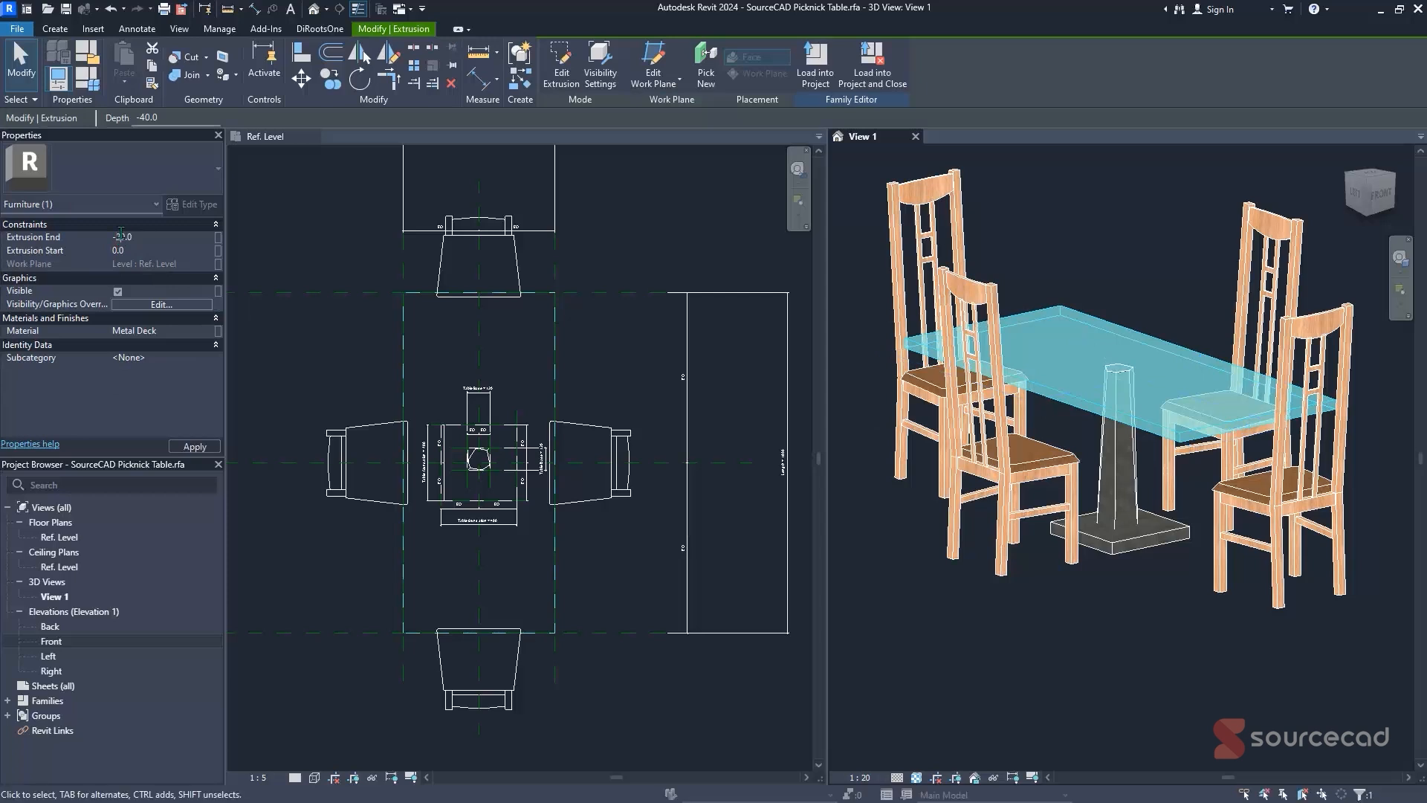
key("Escape")
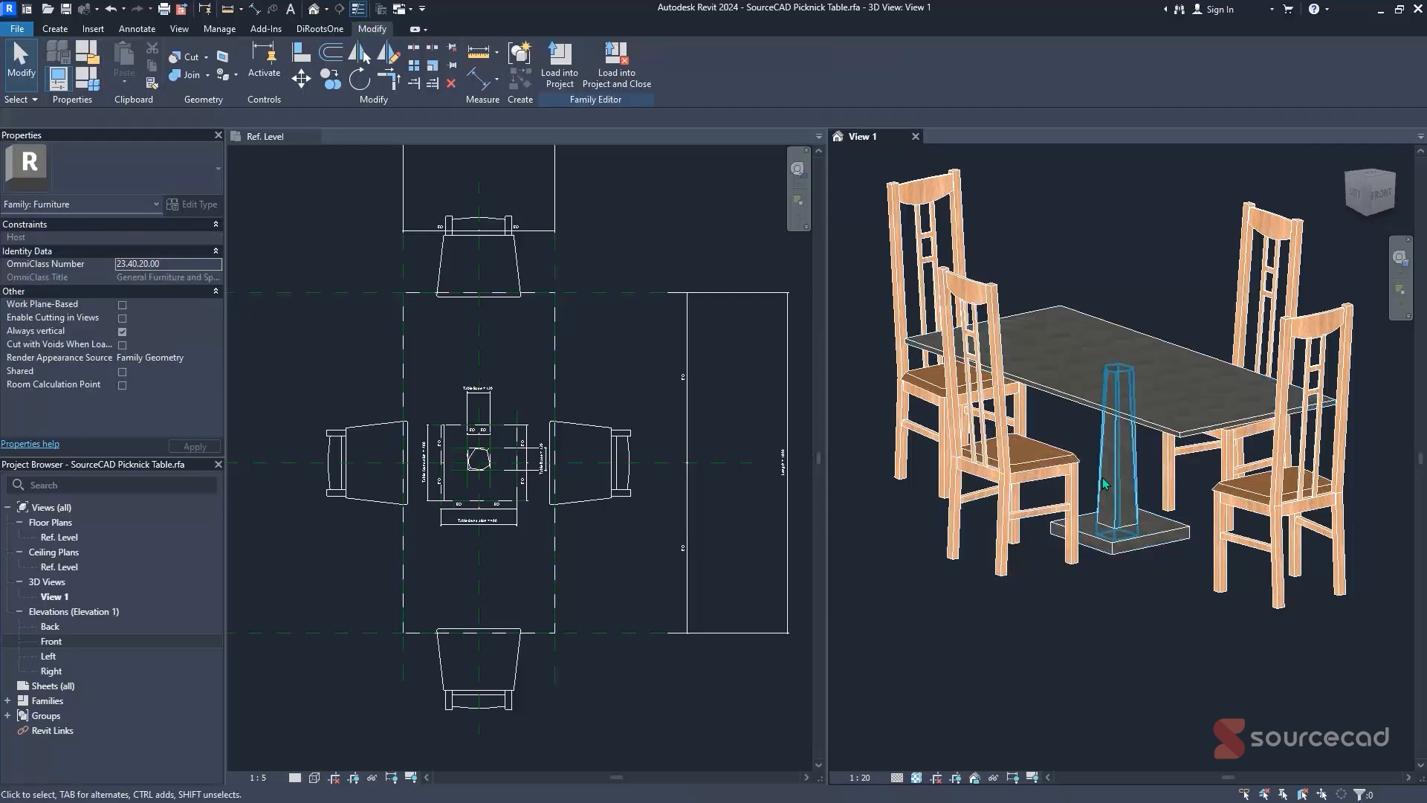
- Set the Table Base parameter to 50 in the family types and apply it to slim the table's leg
left_click(1121, 474)
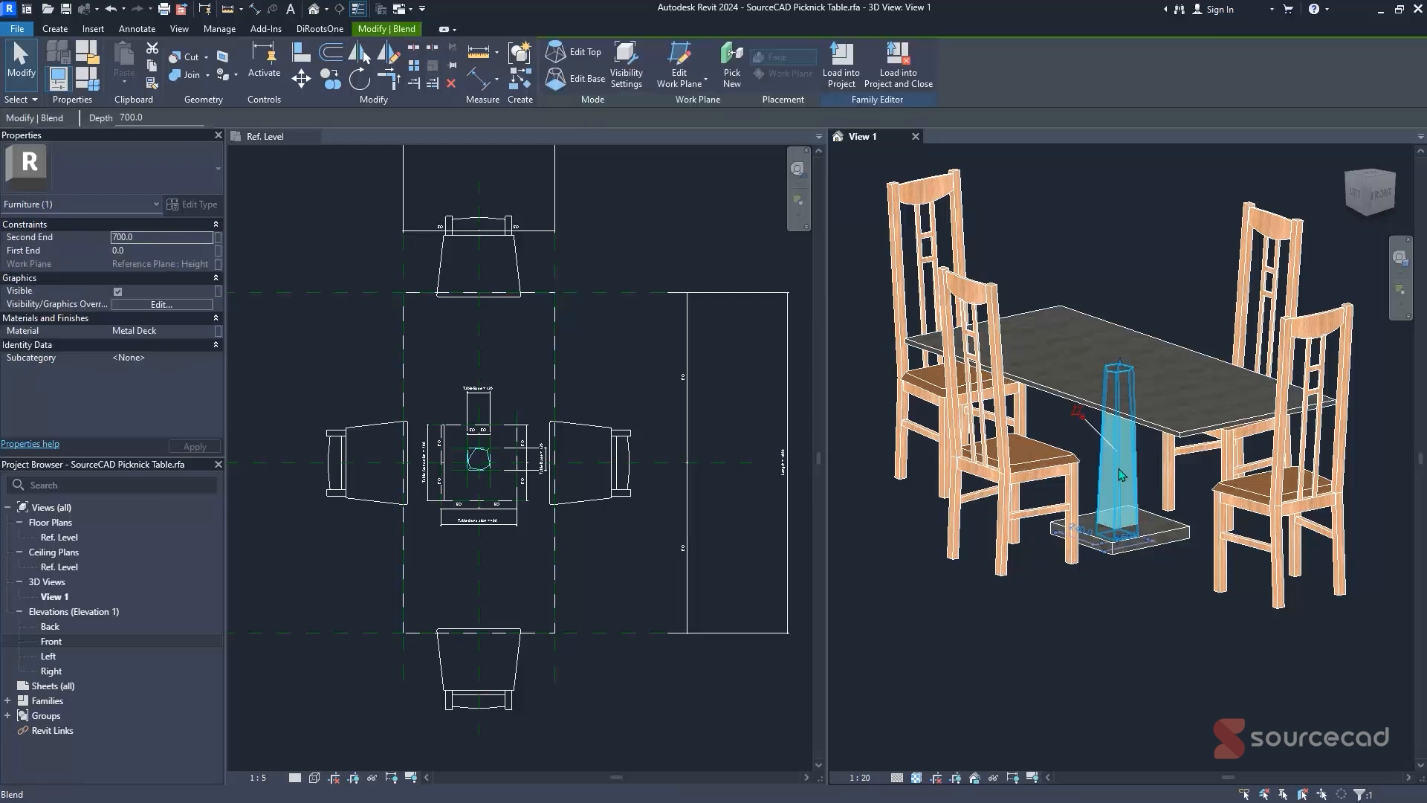
left_click(87, 79)
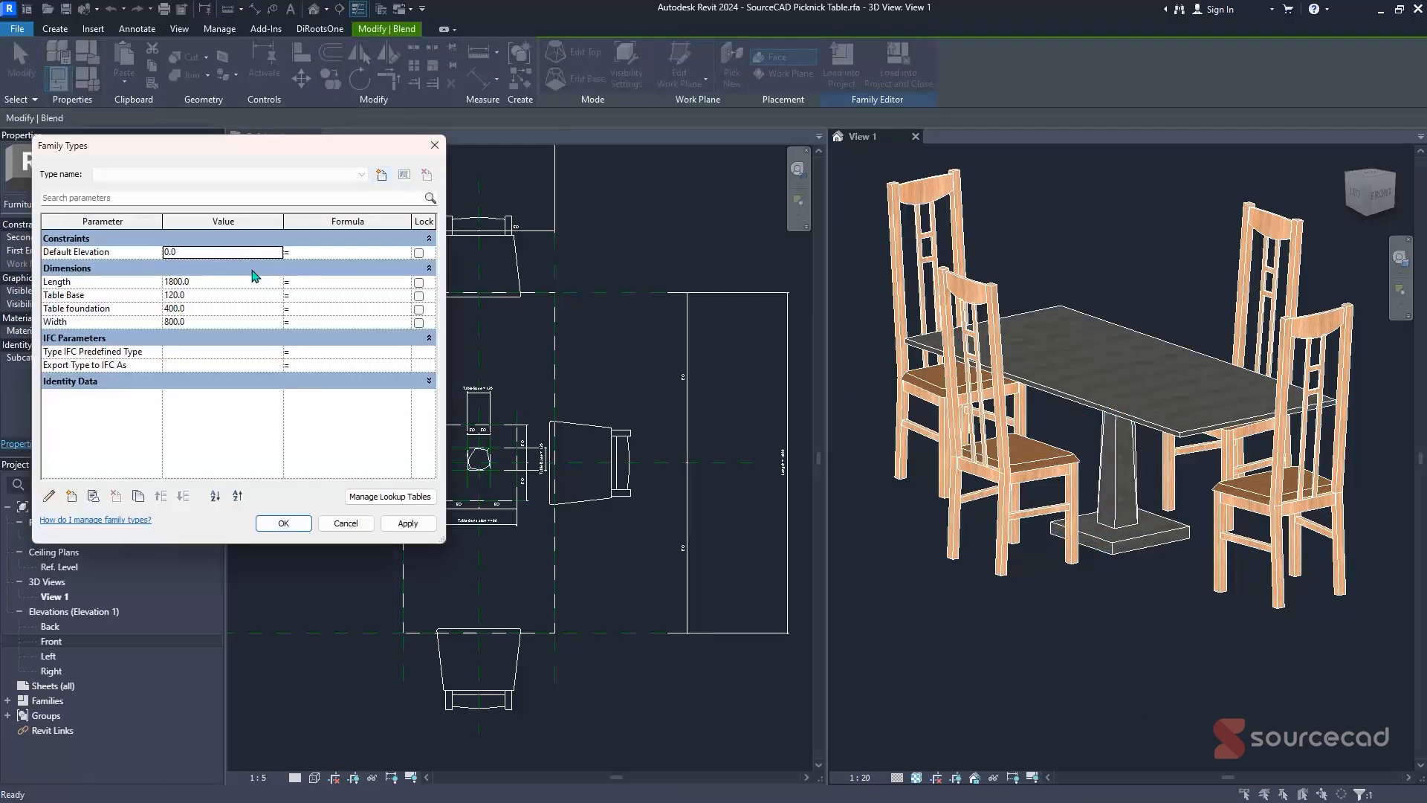
left_click(198, 295)
type("50")
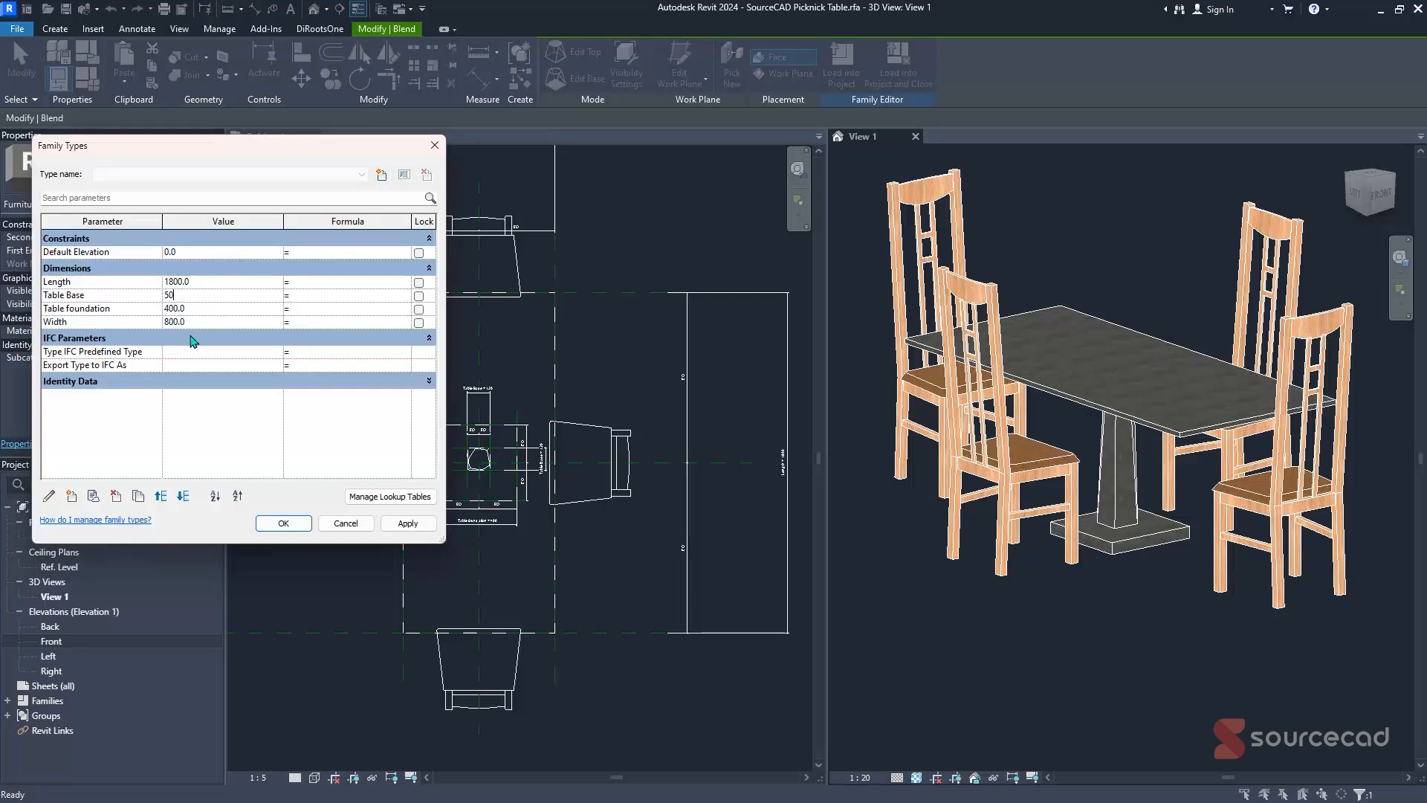
left_click(398, 523)
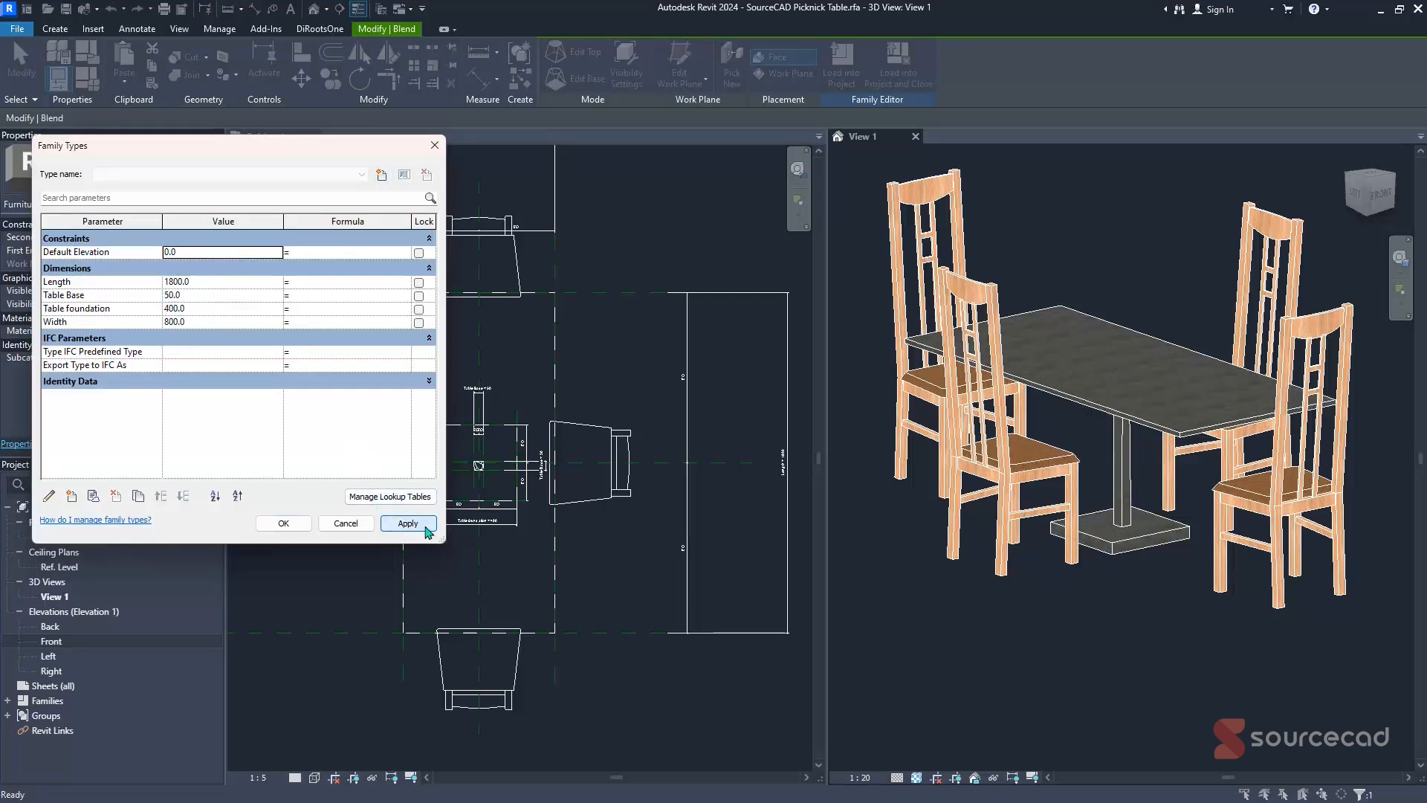
left_click(211, 308)
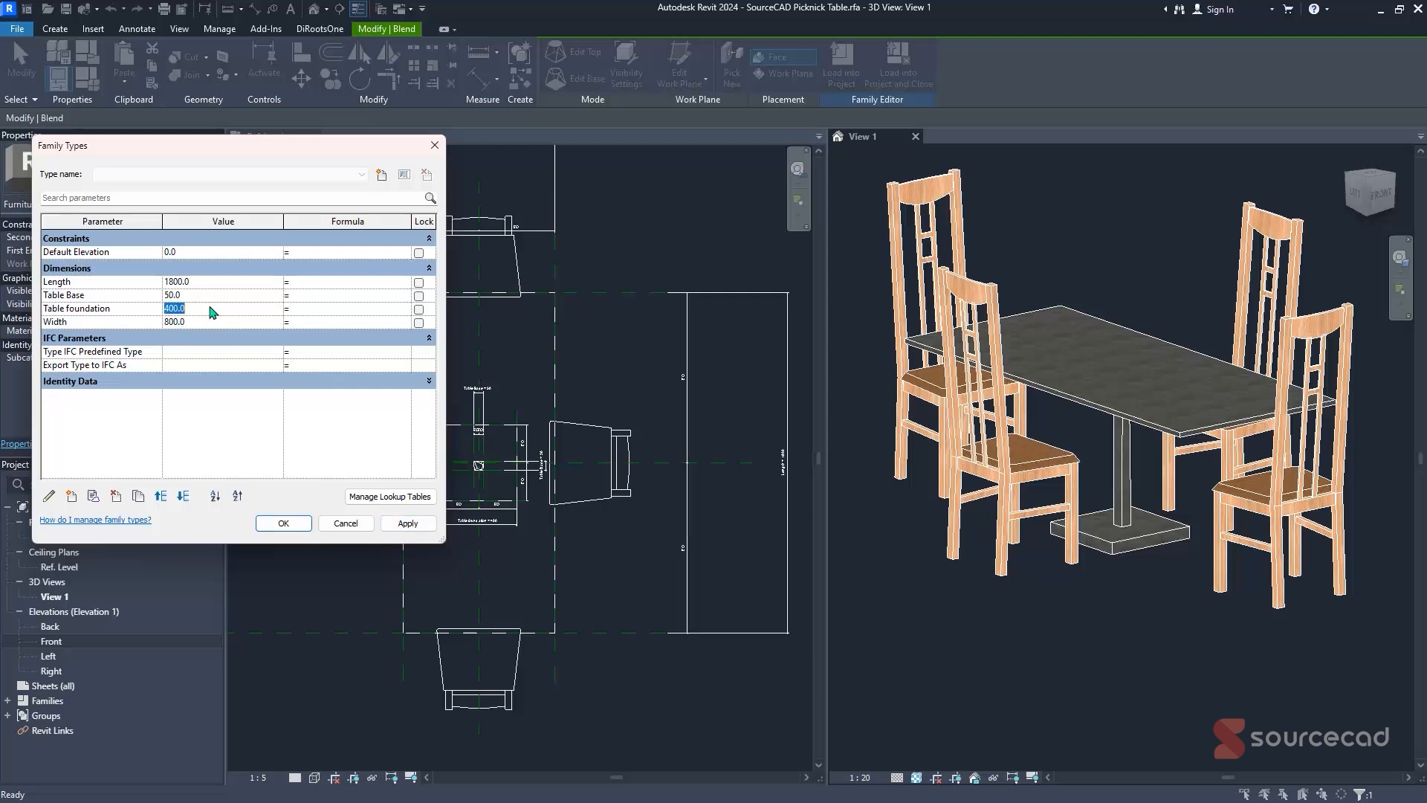
left_click(434, 144)
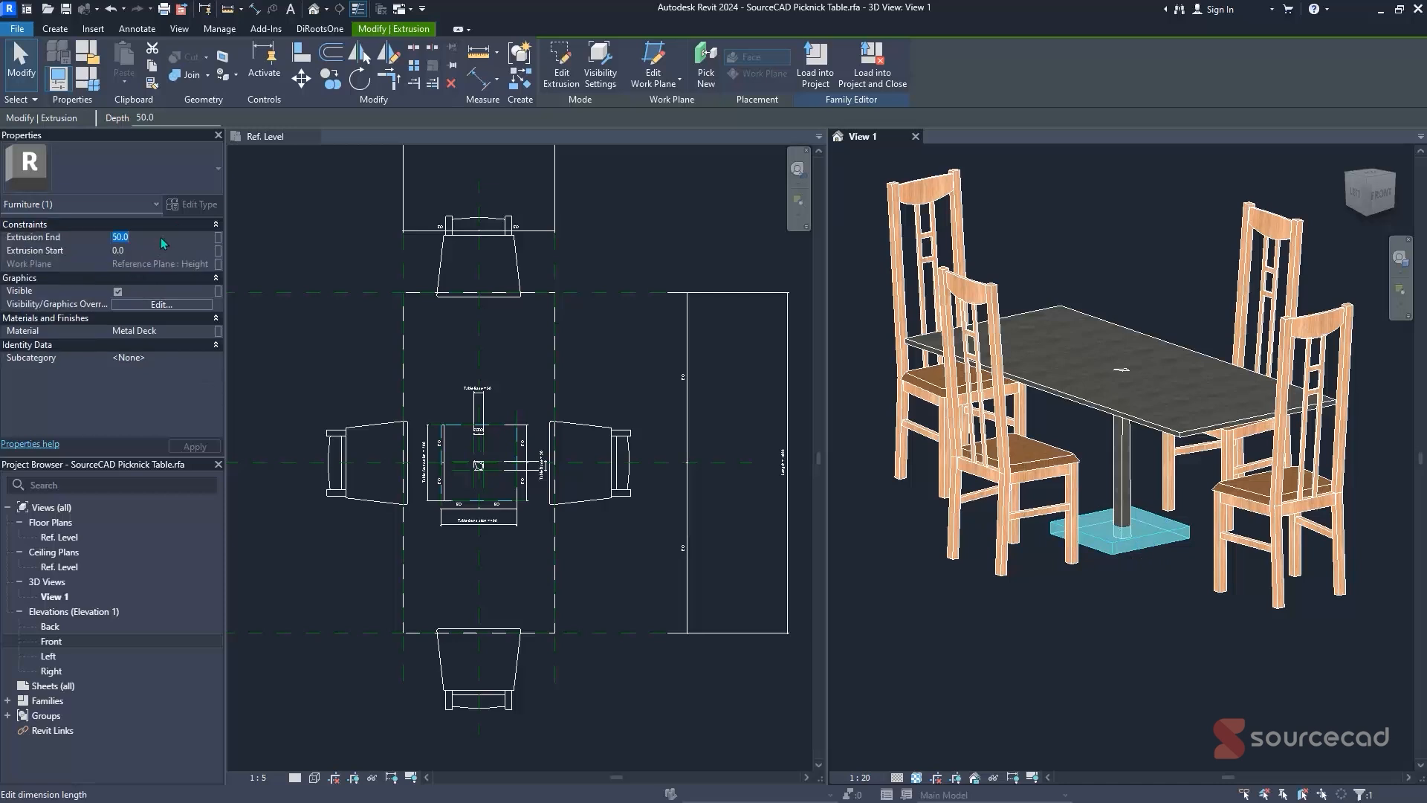
- Set the foundation slab's Extrusion End to 20
type("25")
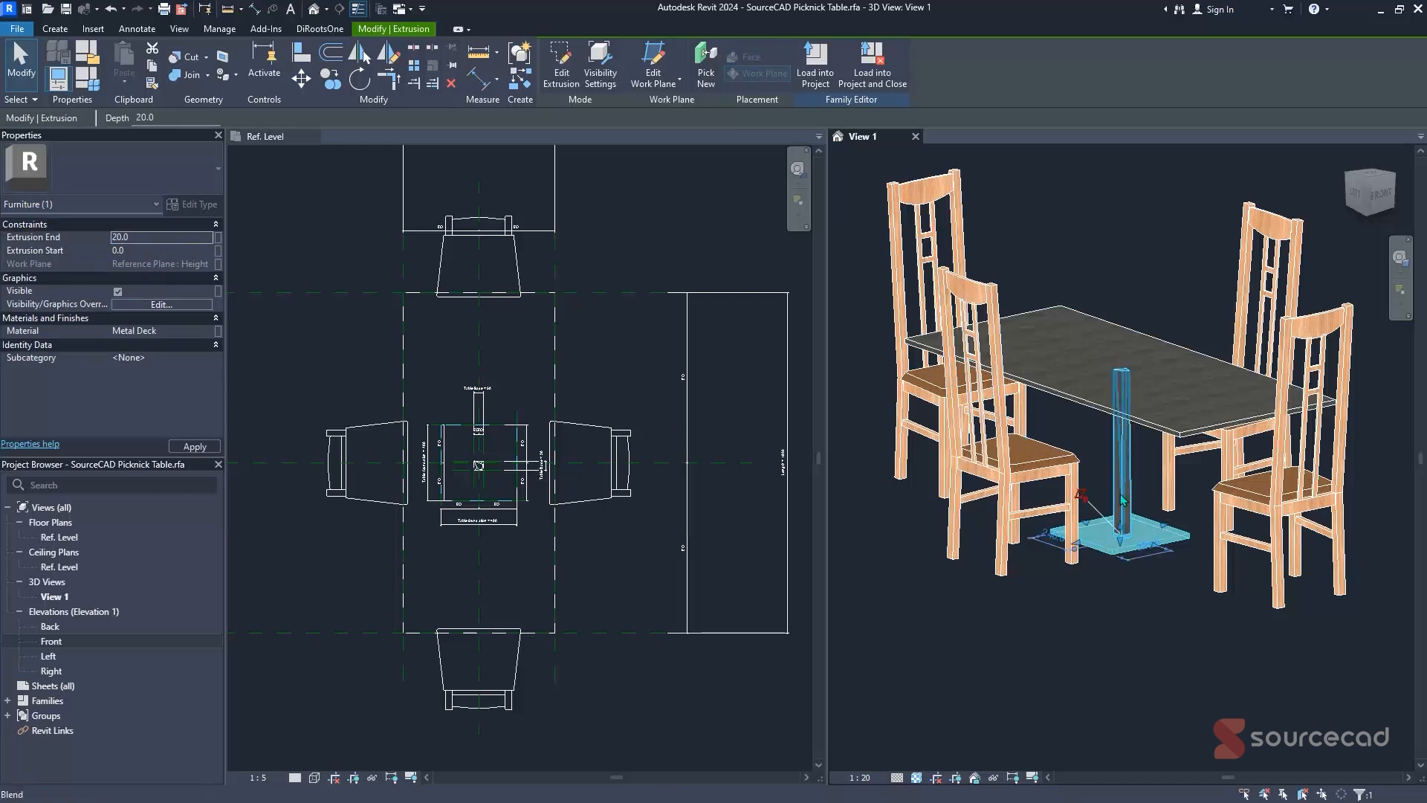
key("Escape")
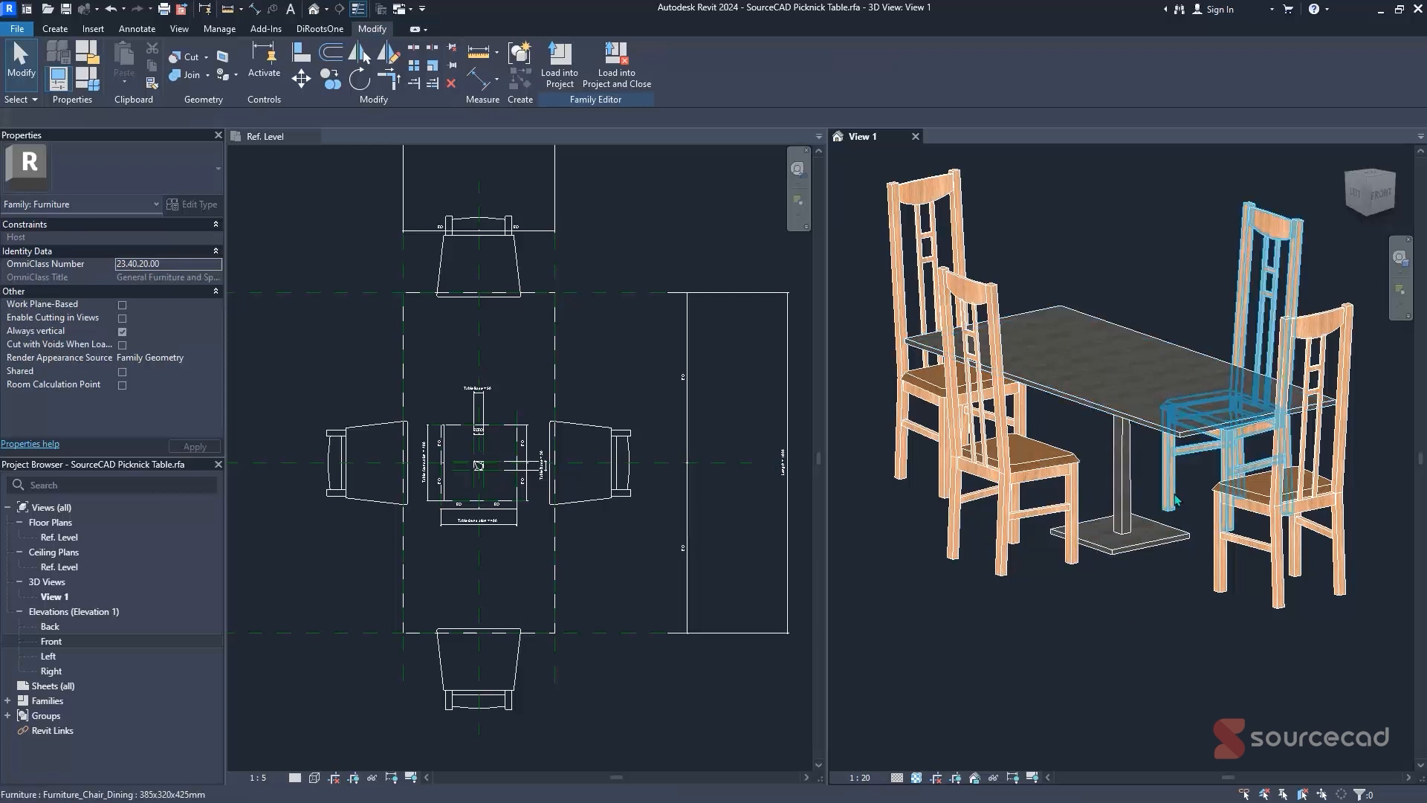
- Create a family type named Metallic Table with the current dimensions and apply it
left_click(88, 78)
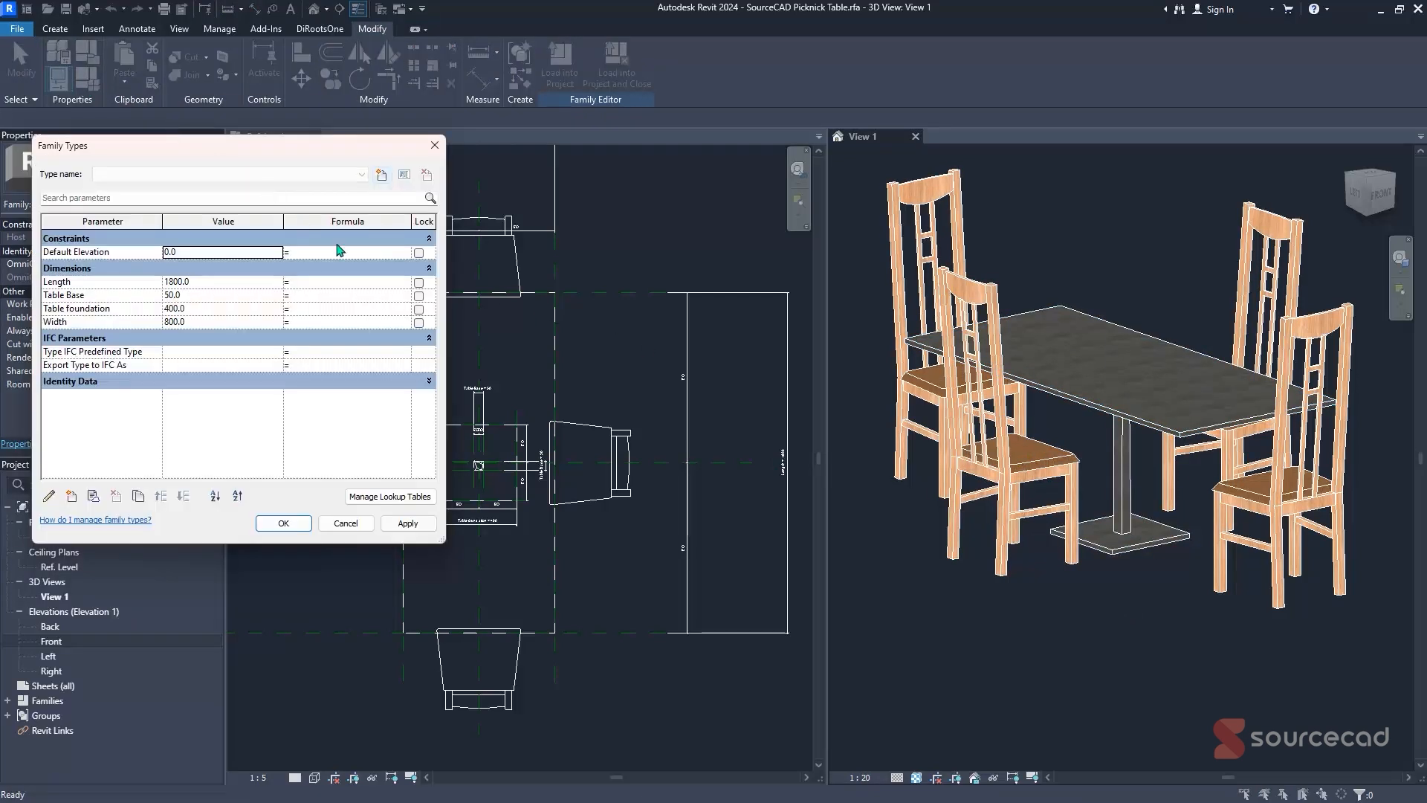
left_click(382, 177)
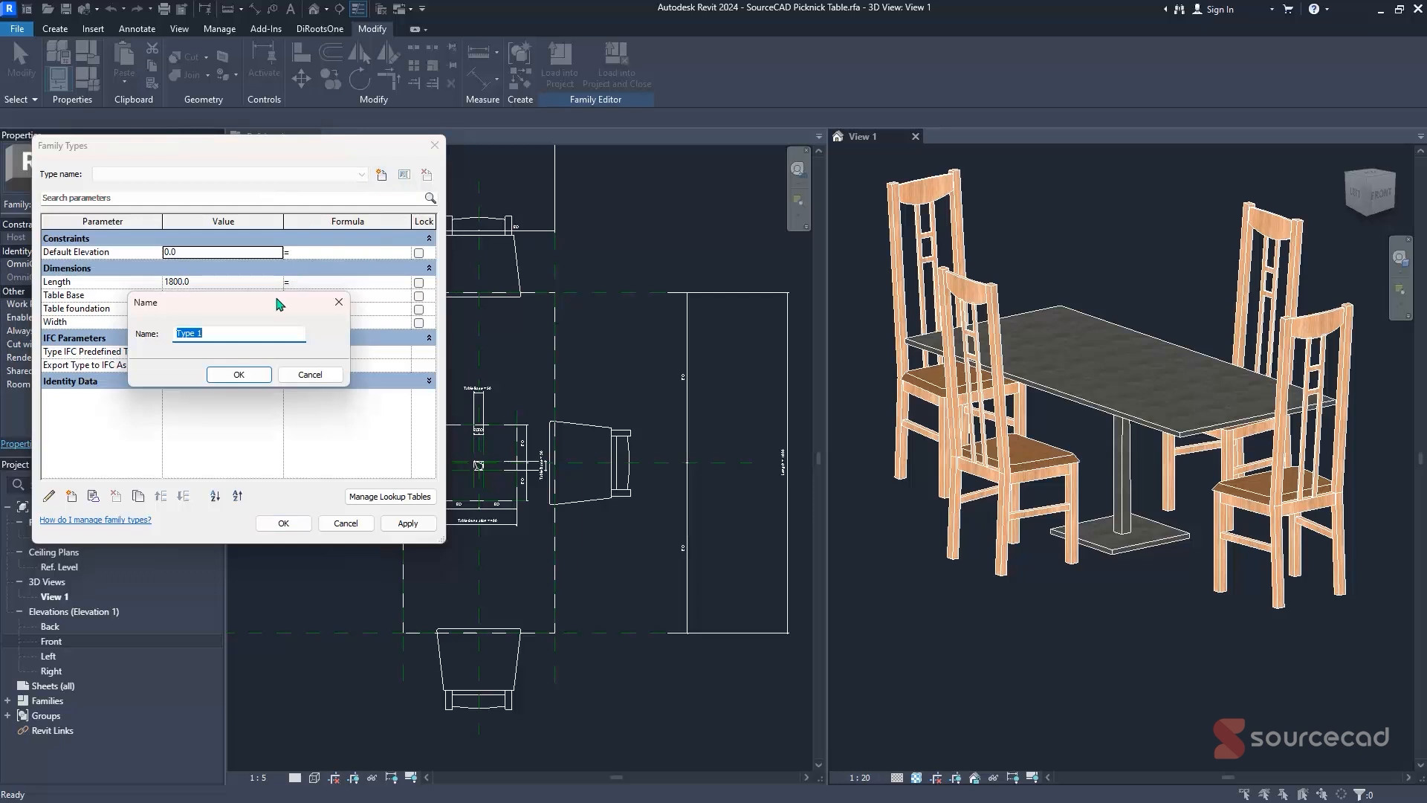
type("Metallic Table")
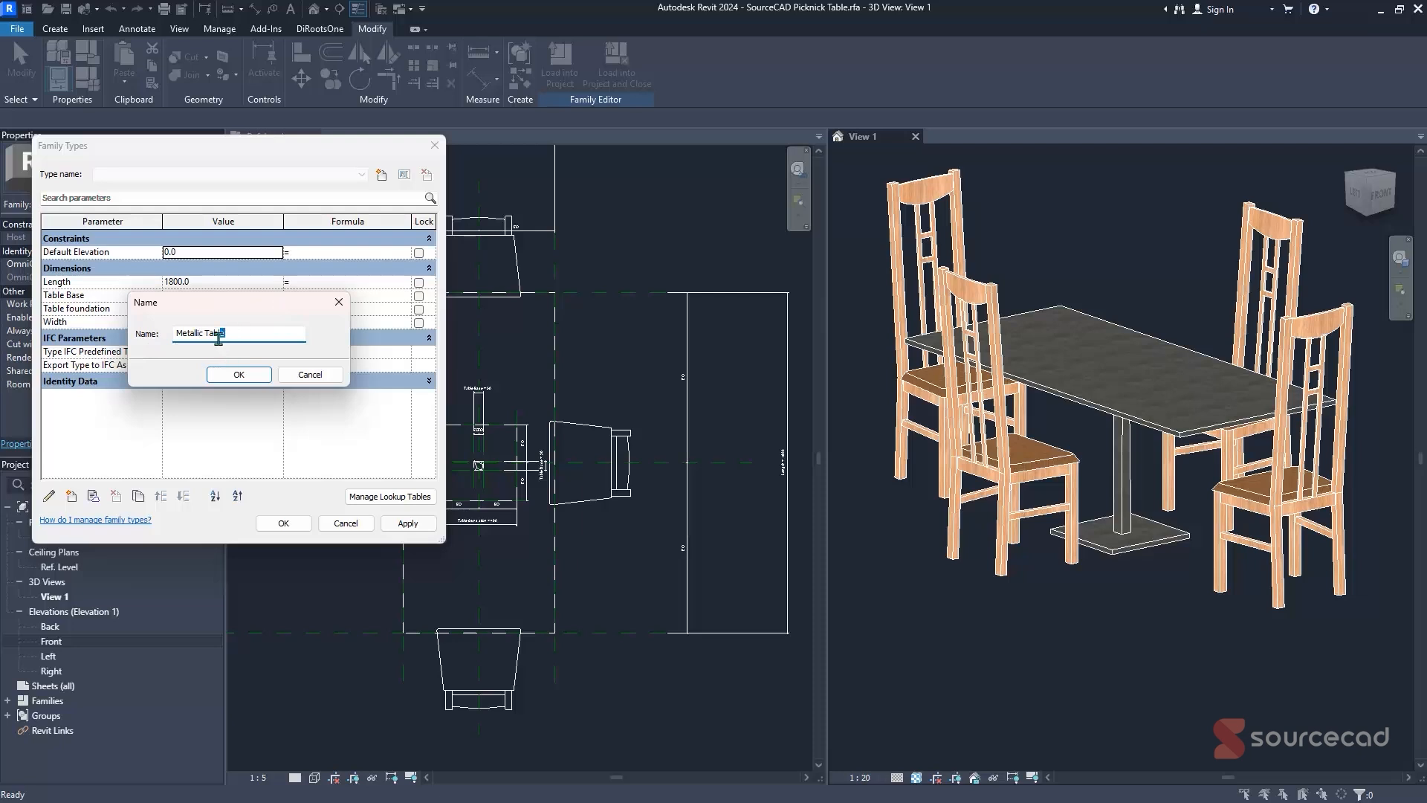
left_click_drag(219, 336, 201, 349)
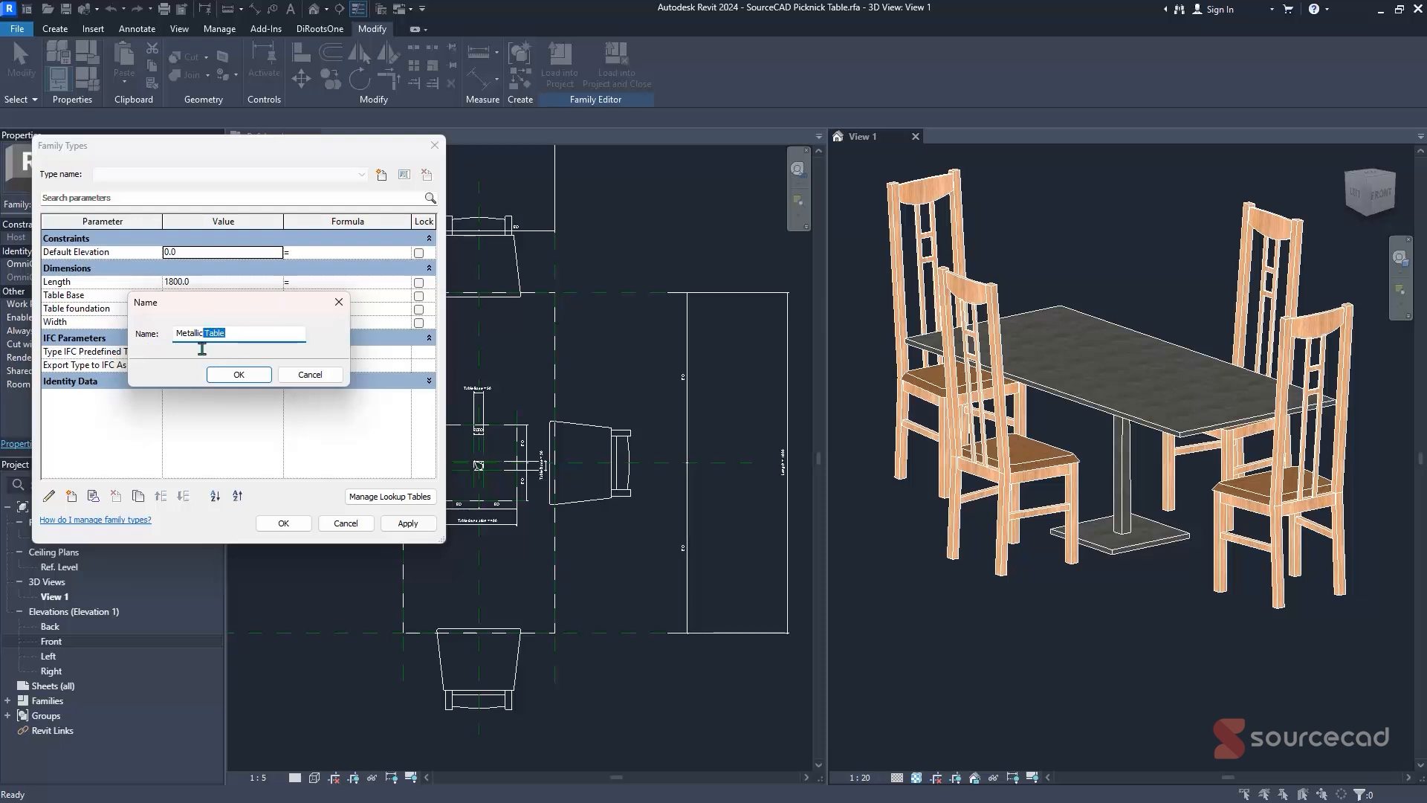
left_click(239, 374)
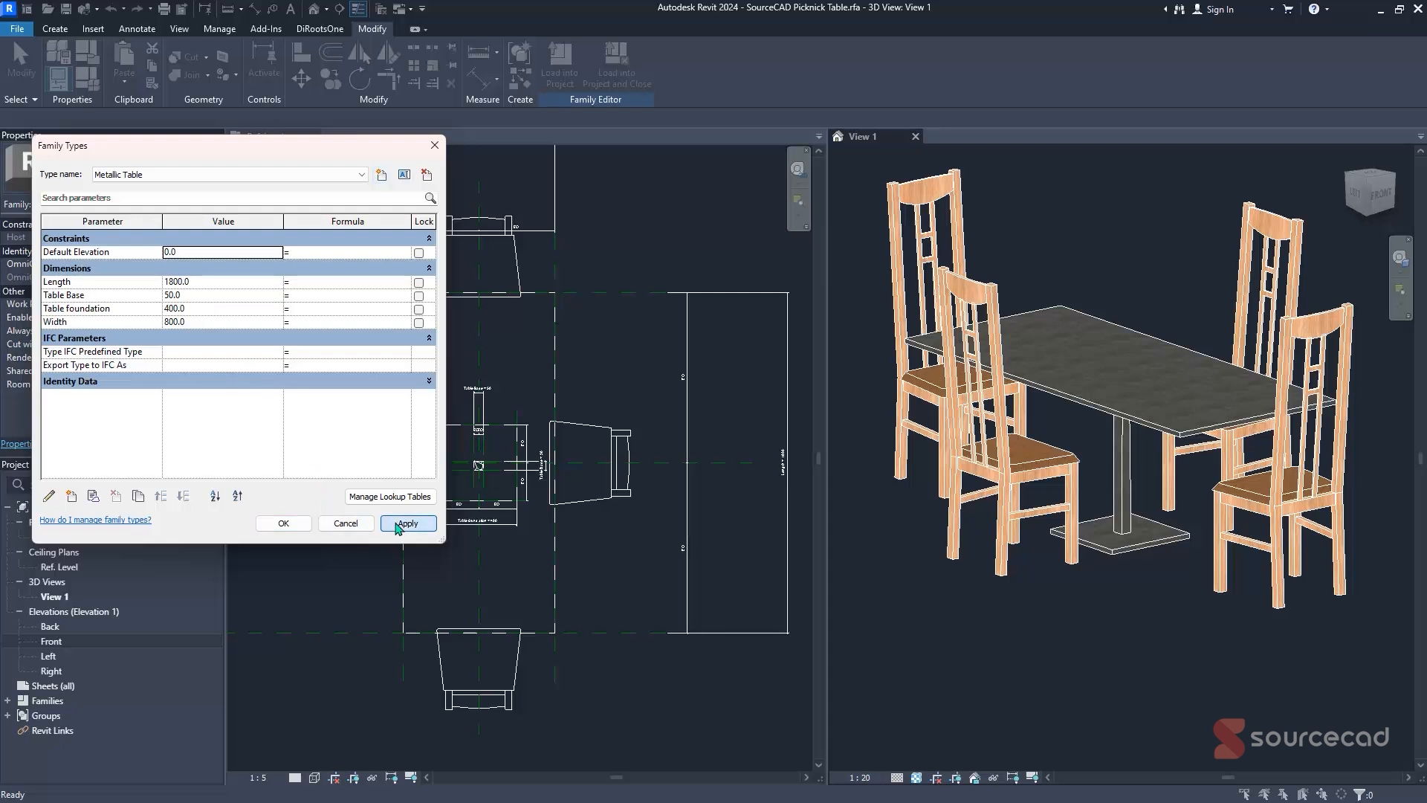
left_click(283, 523)
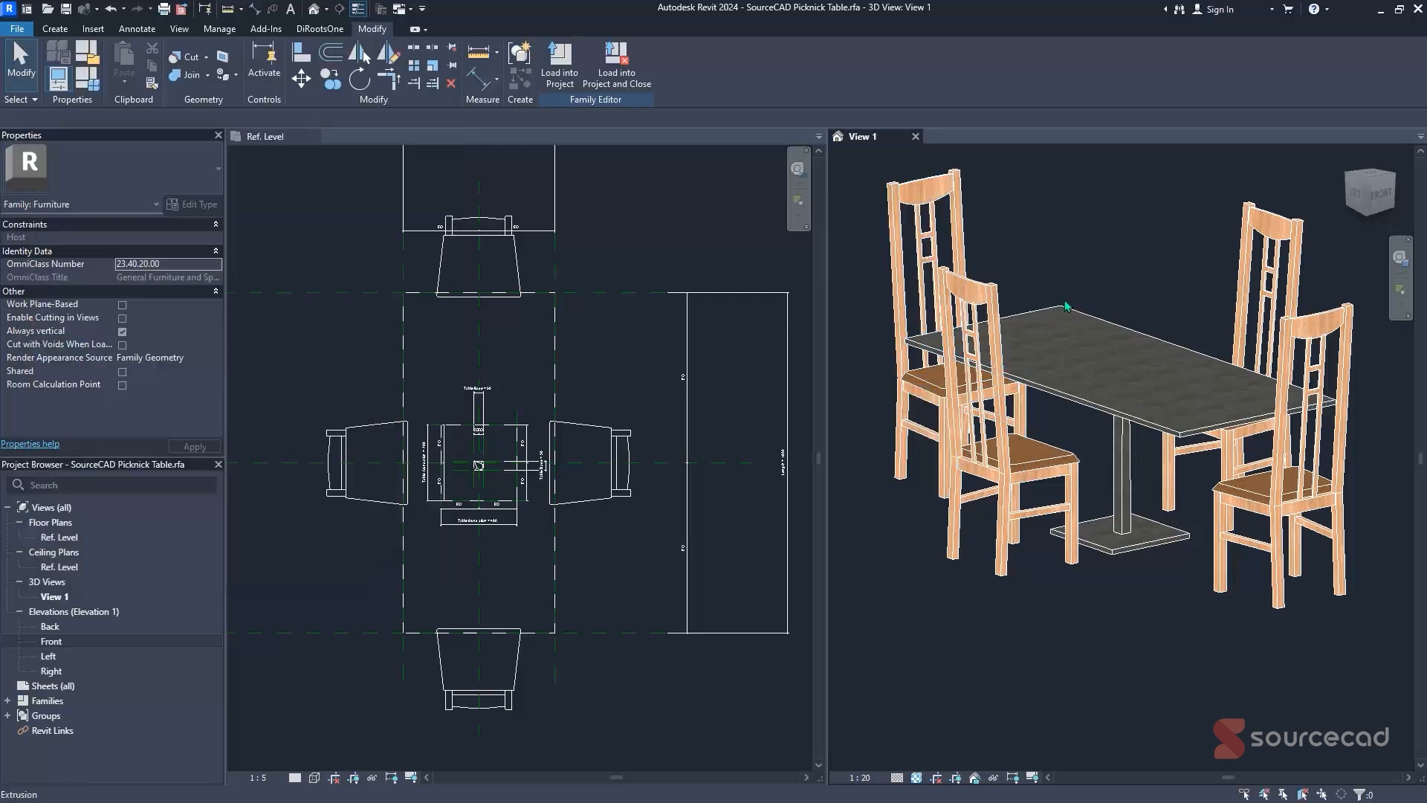
- Assign the Walnut material to the tabletop, leg and foundation slab
left_click(1104, 325)
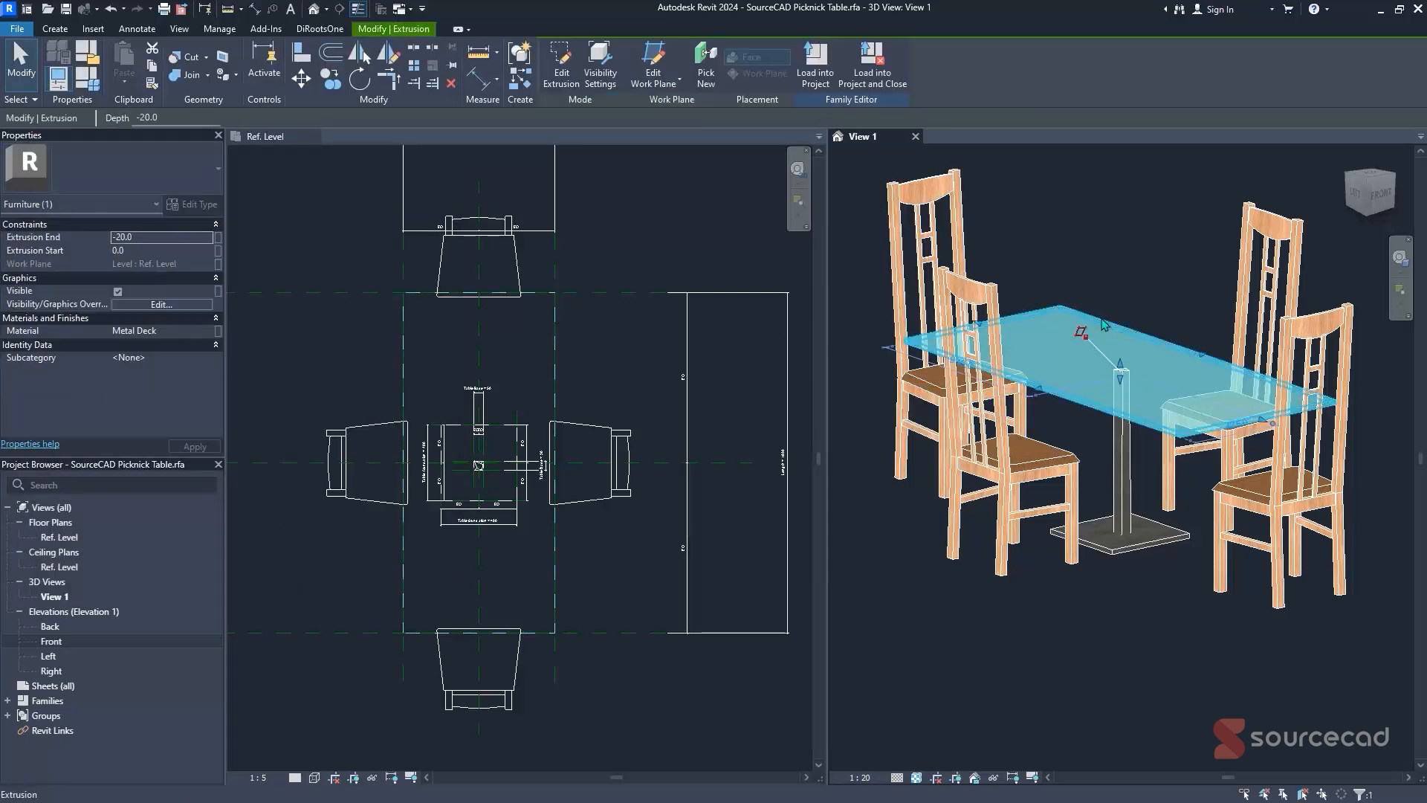
left_click(186, 331)
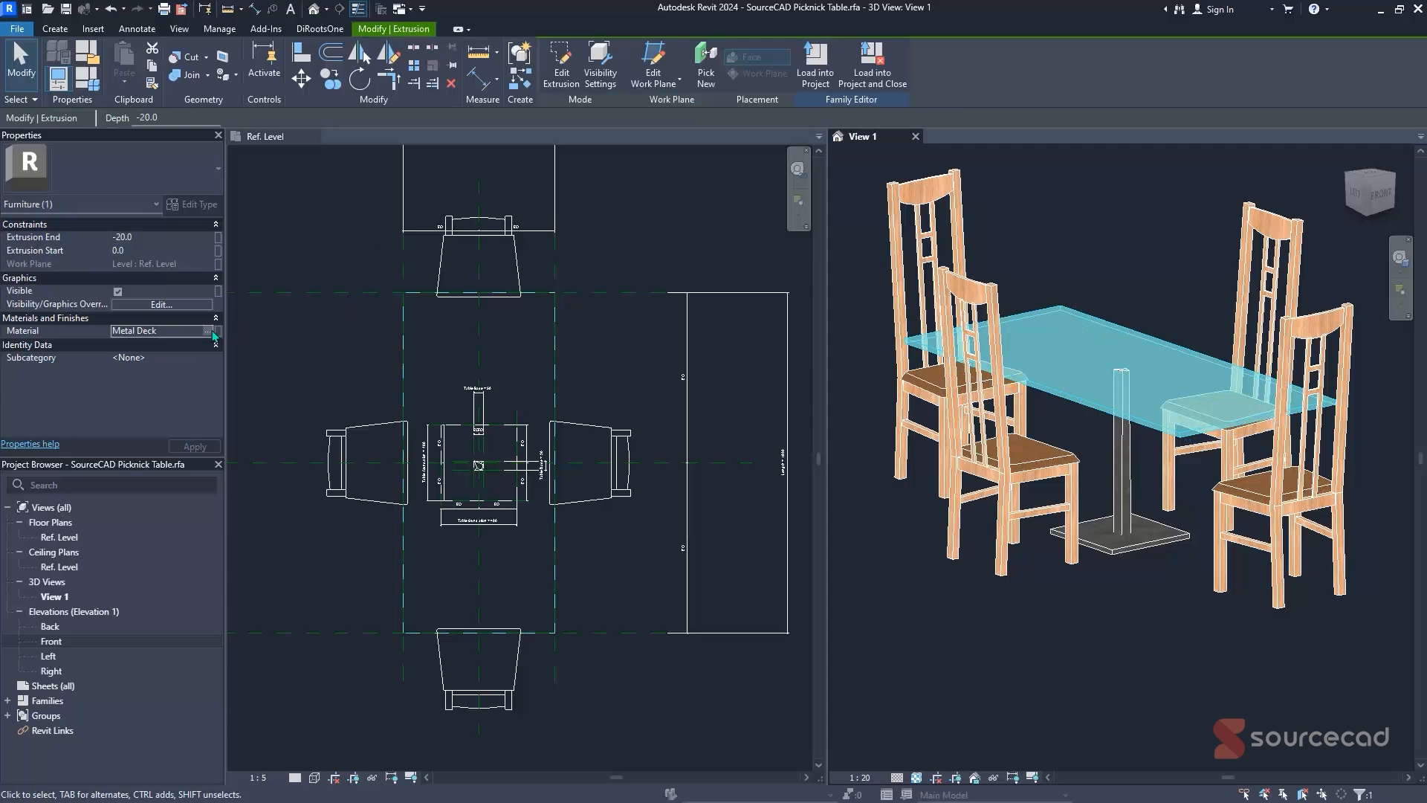
left_click(217, 331)
left_click(187, 315)
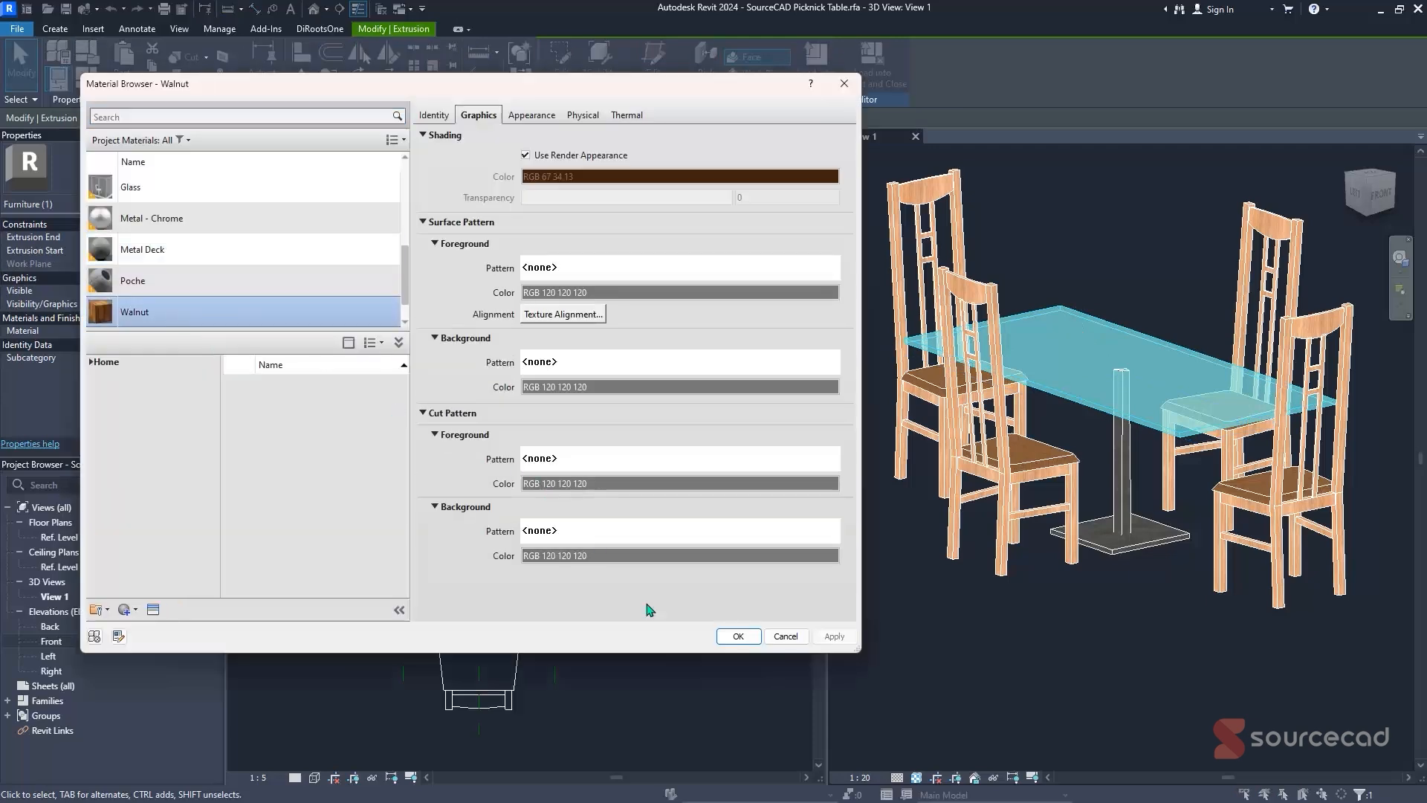
left_click(738, 636)
left_click(1051, 659)
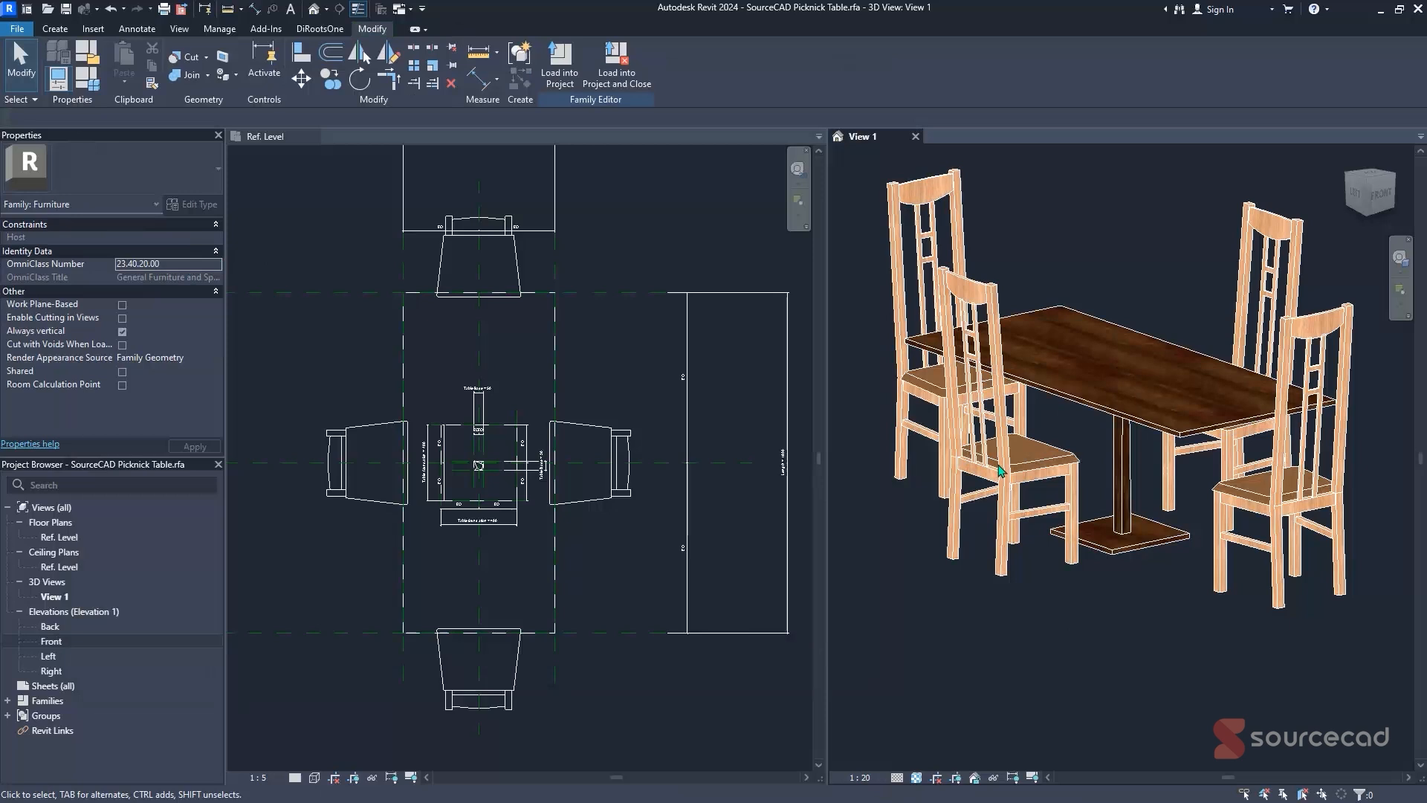
- Set the Extrusion End of both the tabletop and the foundation slab to 40
left_click(1067, 394)
left_click(1155, 545, "ctrl")
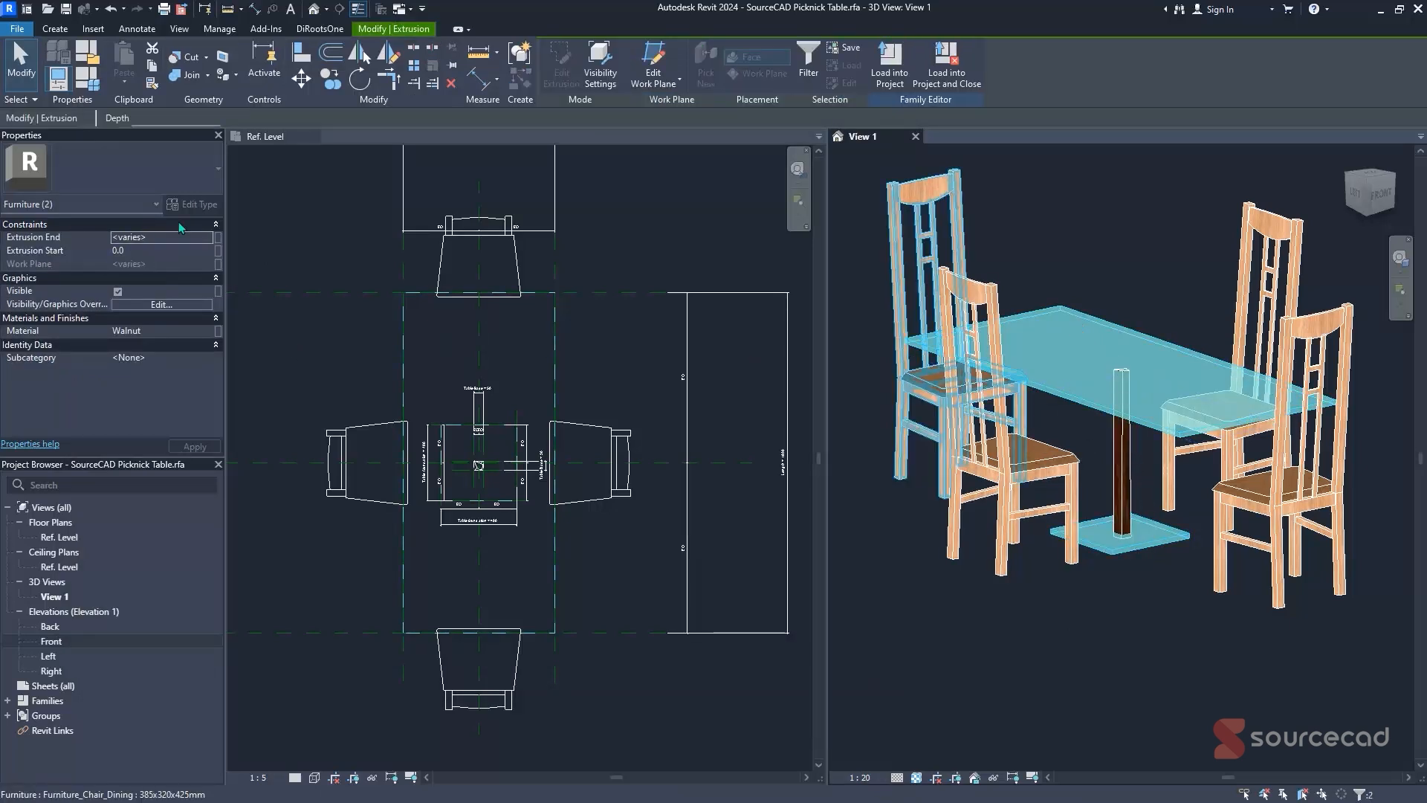
left_click(159, 237)
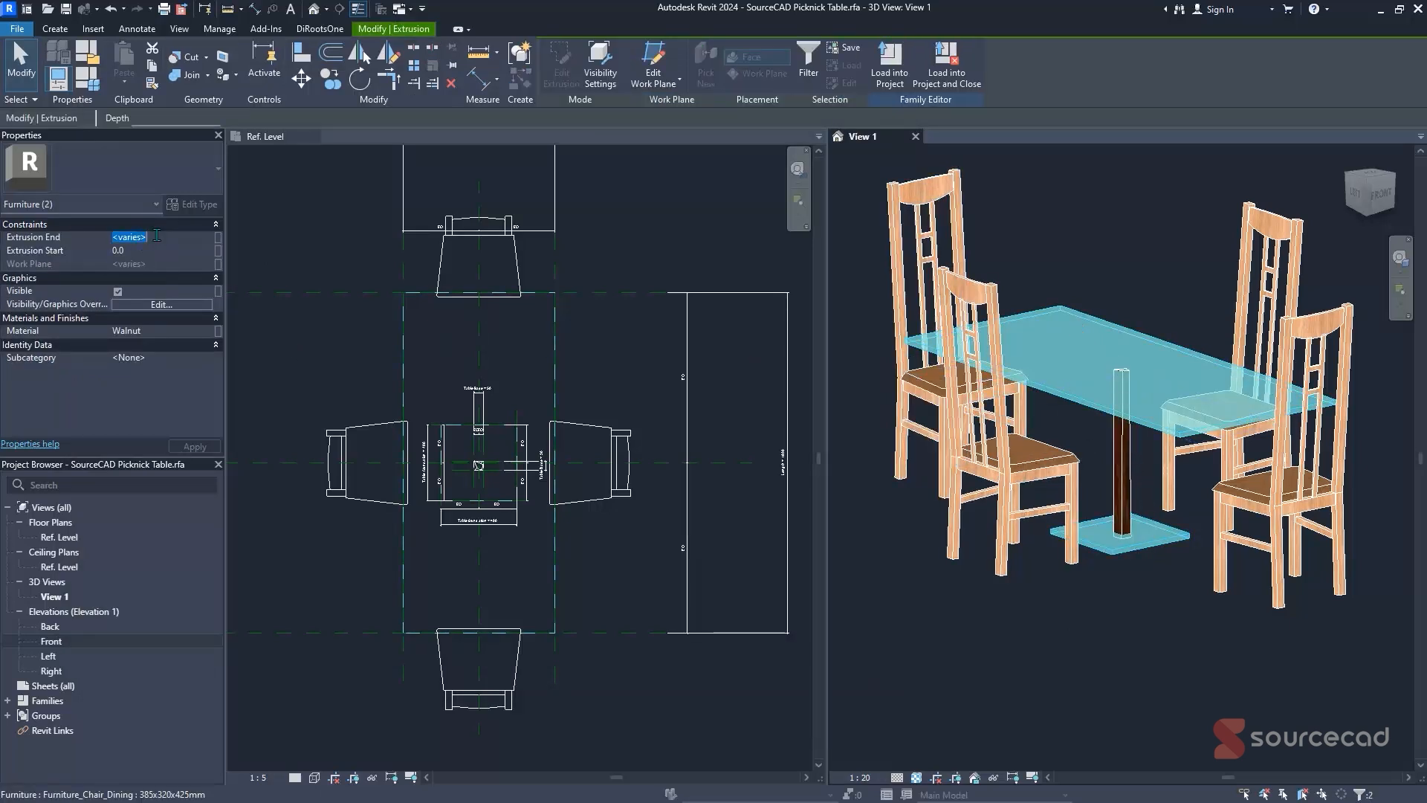
type("40")
key("Return")
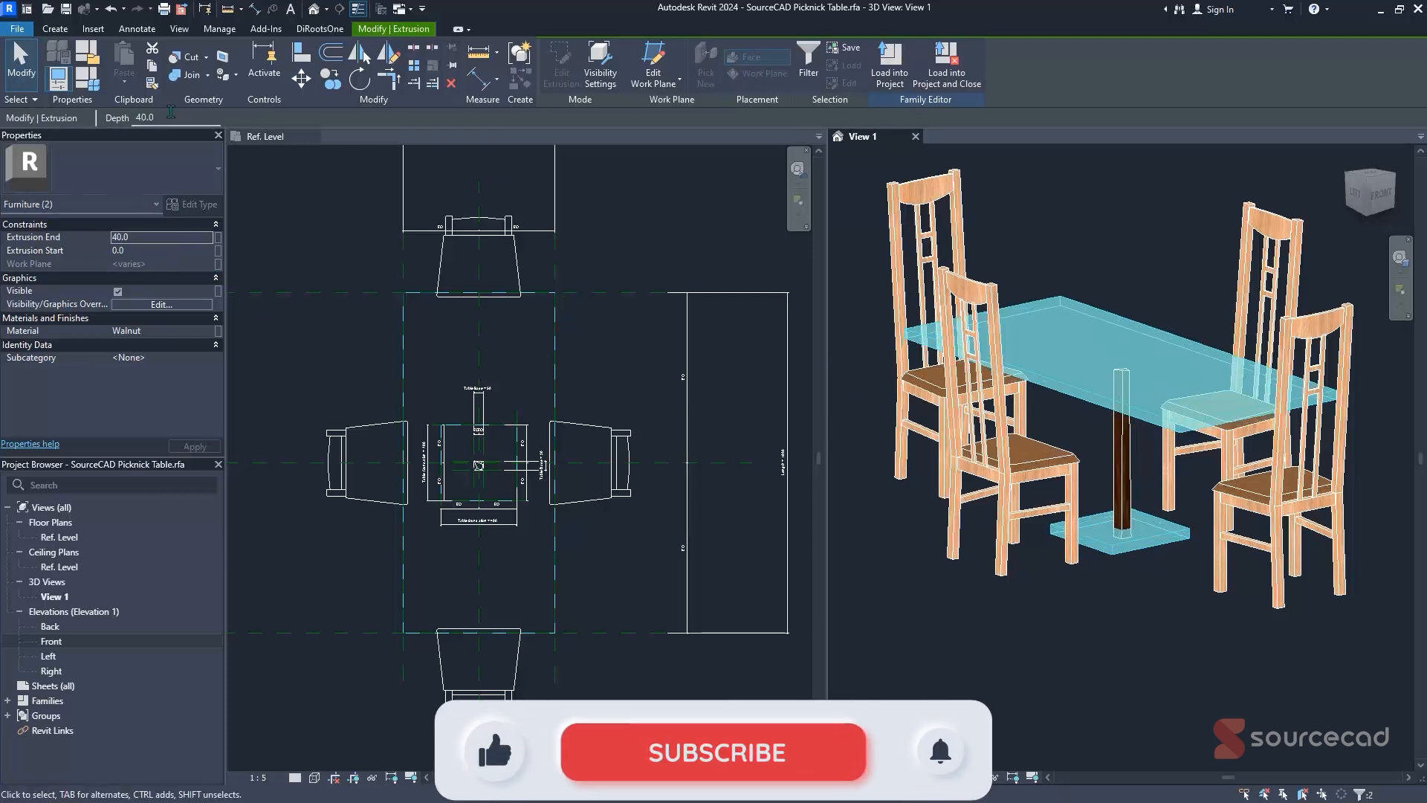
- Set the Table Base parameter to 120 in the family types and apply it to thicken the leg
left_click(87, 79)
left_click(196, 299)
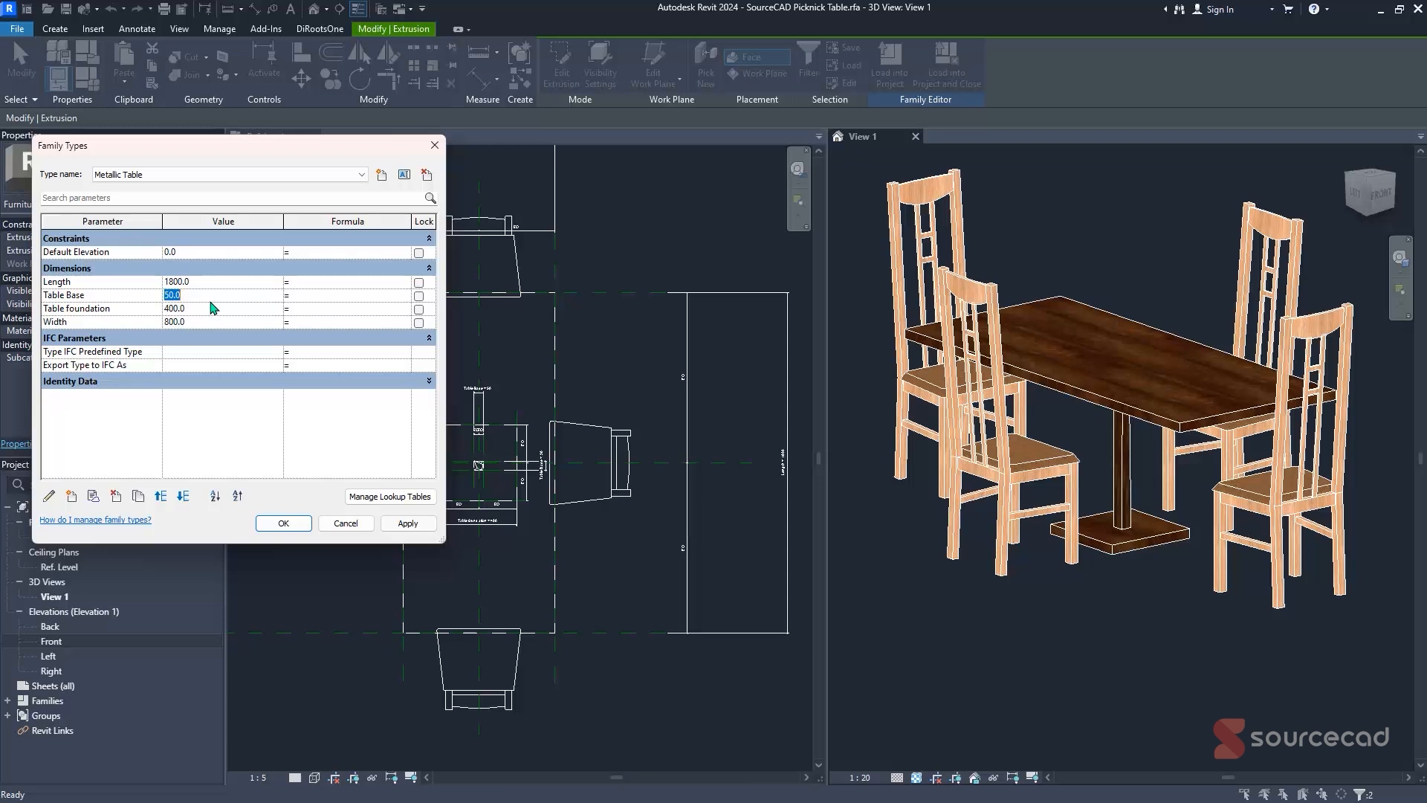
type("120")
left_click(407, 522)
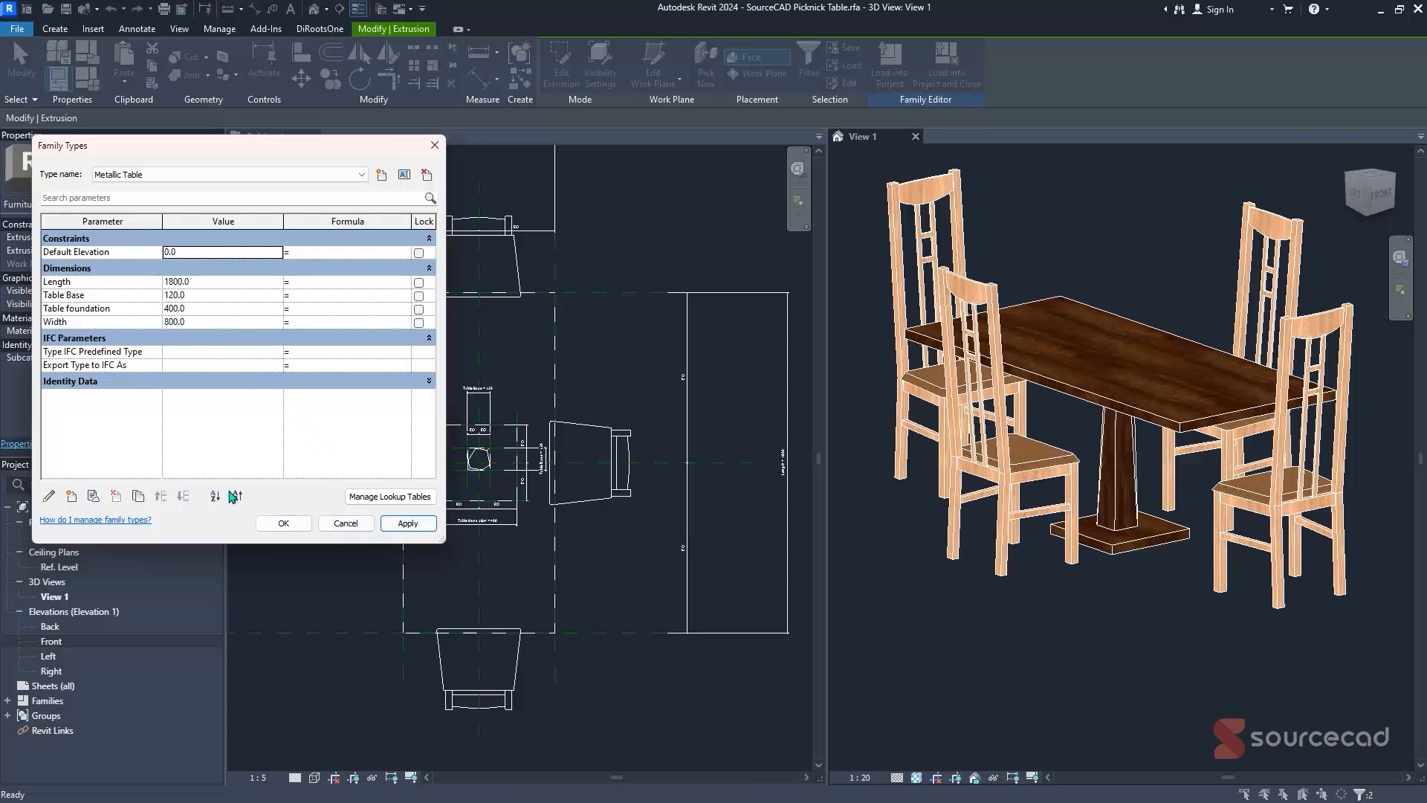
- Create a family type named Wooden Table from the current dimensions and accept it
left_click(385, 181)
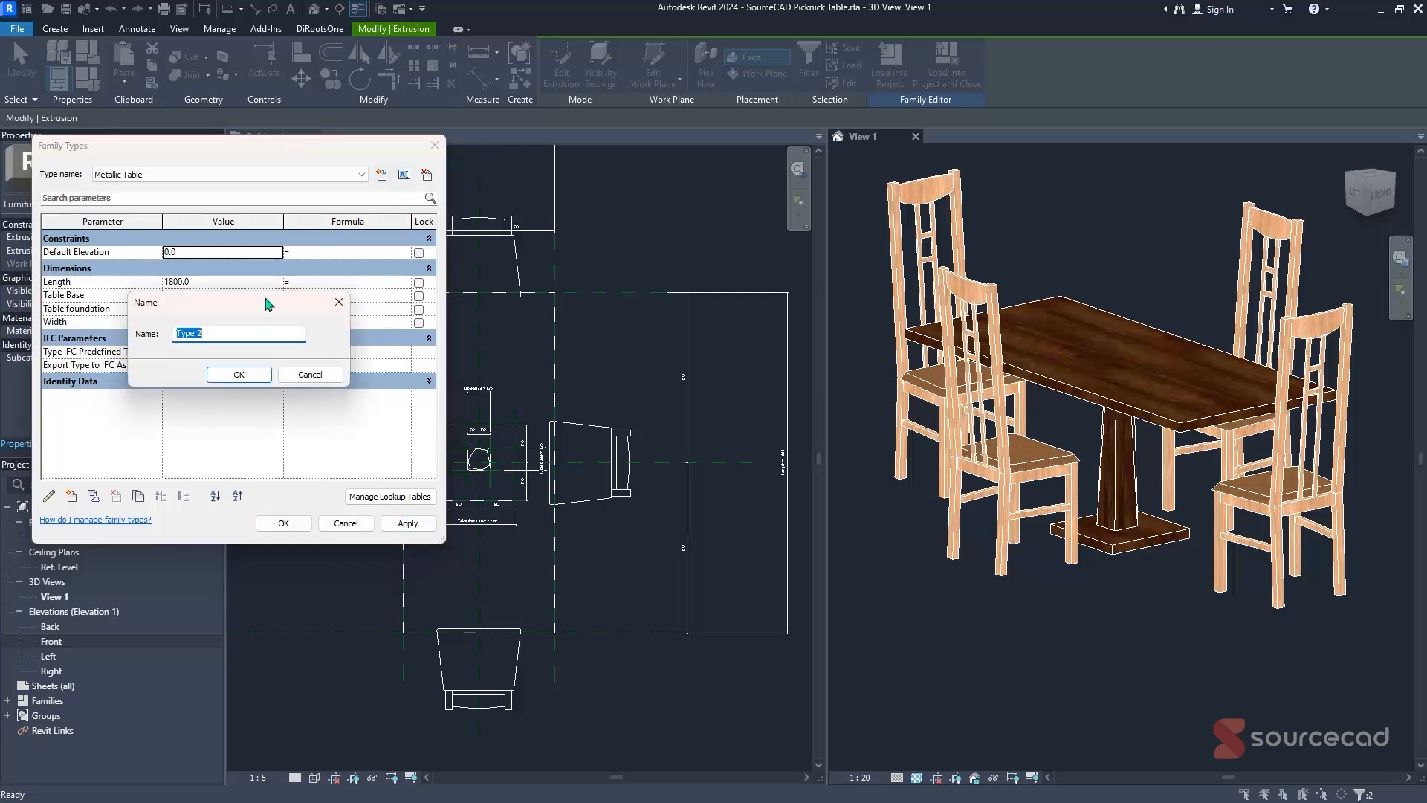
type("Wooden Table")
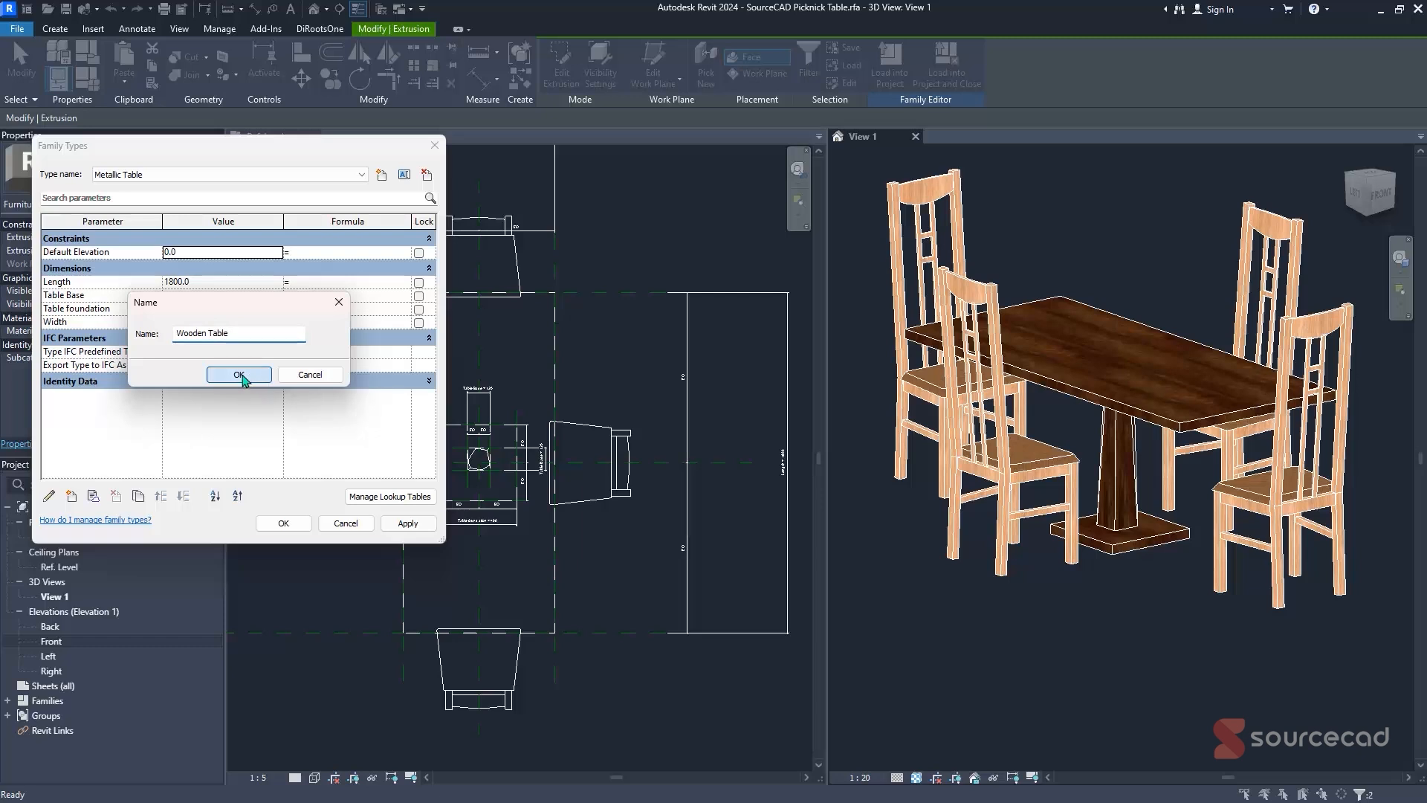
left_click(251, 377)
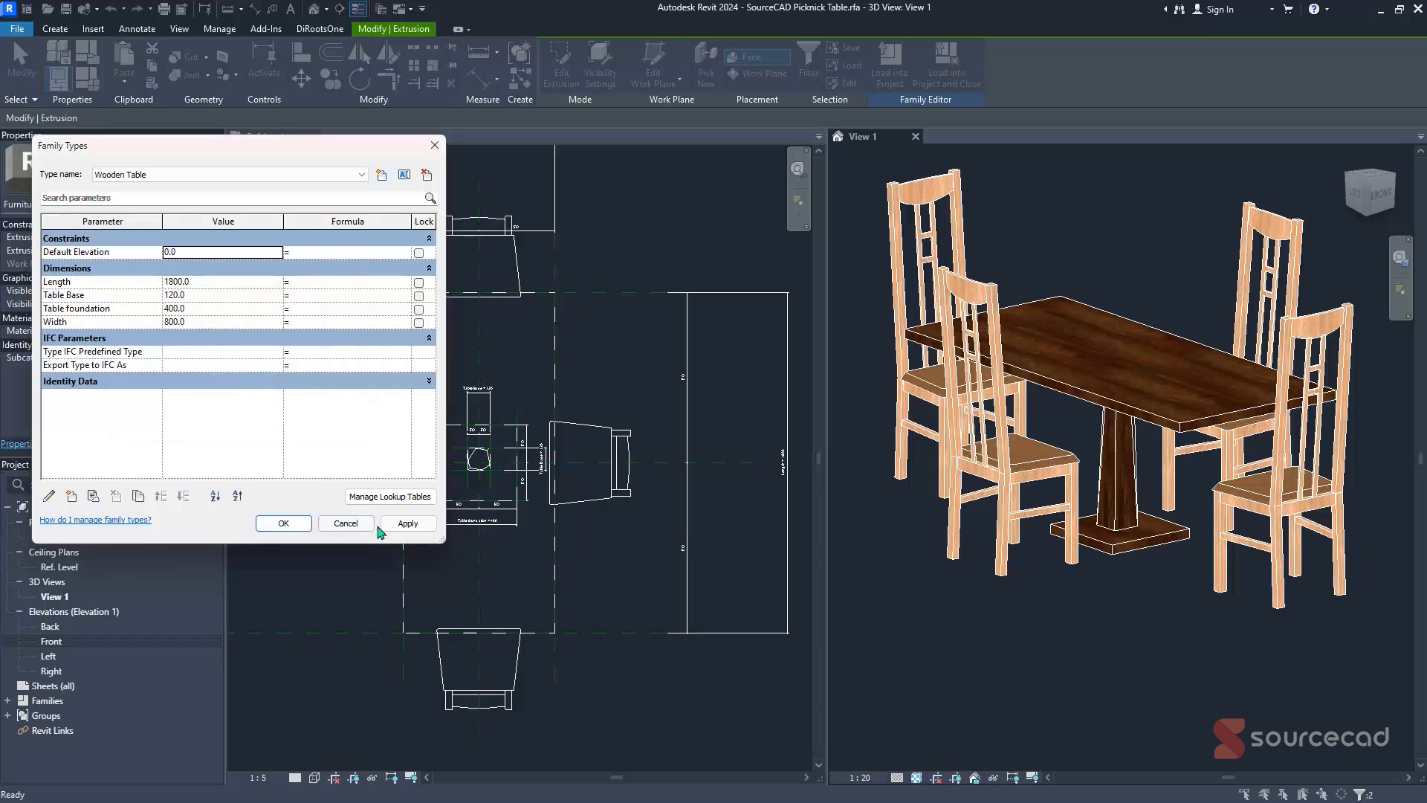
left_click(283, 523)
- Check which family types are saved in the table family
left_click(87, 79)
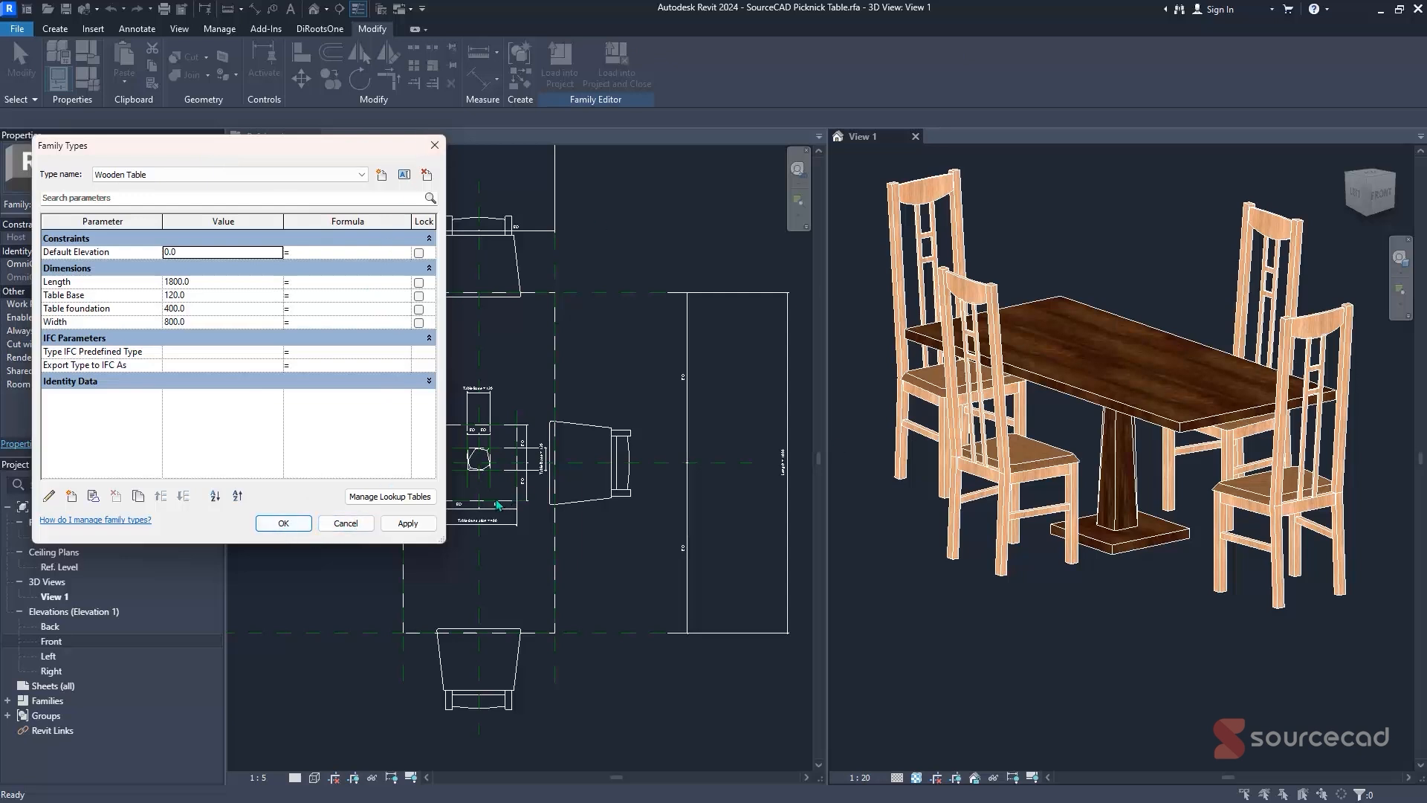
left_click(237, 173)
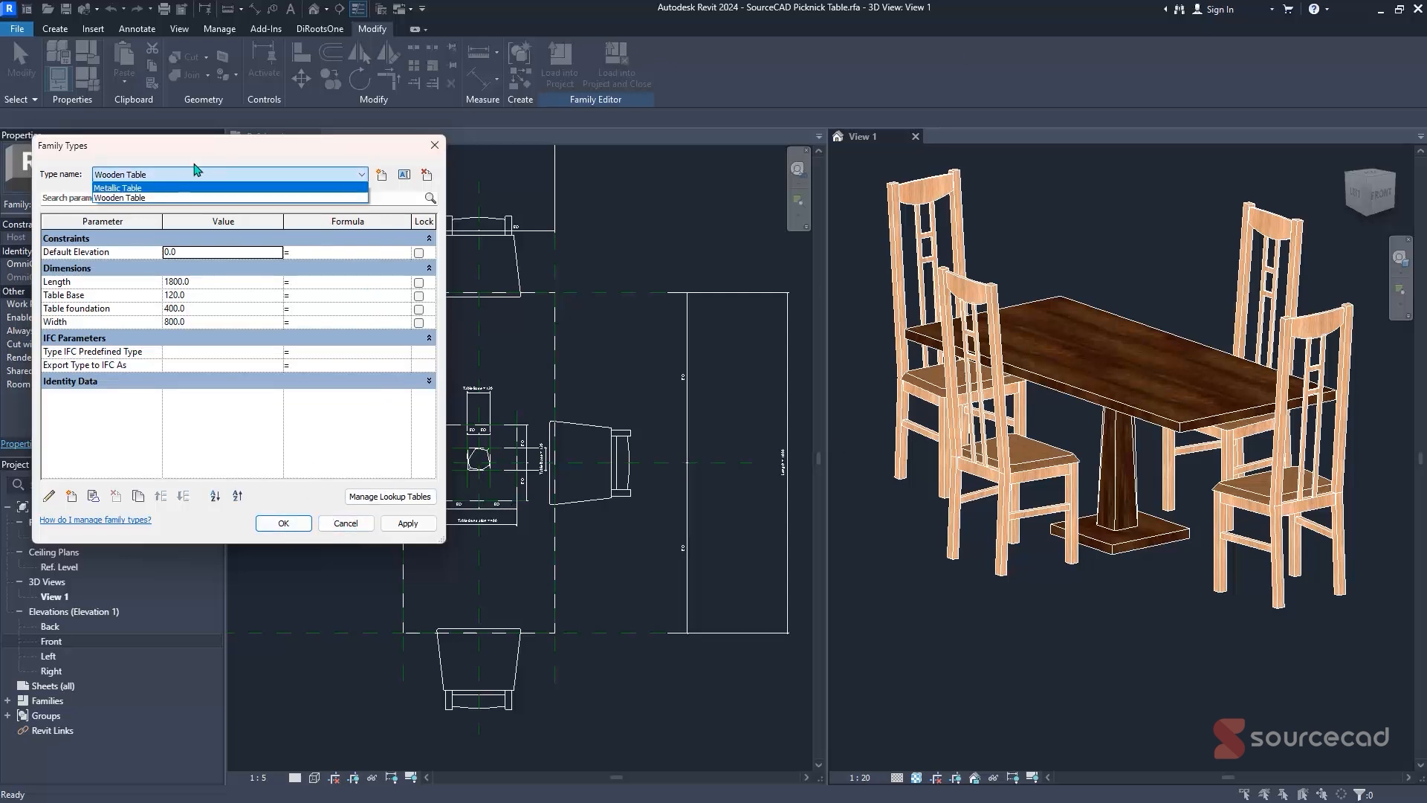
left_click(232, 152)
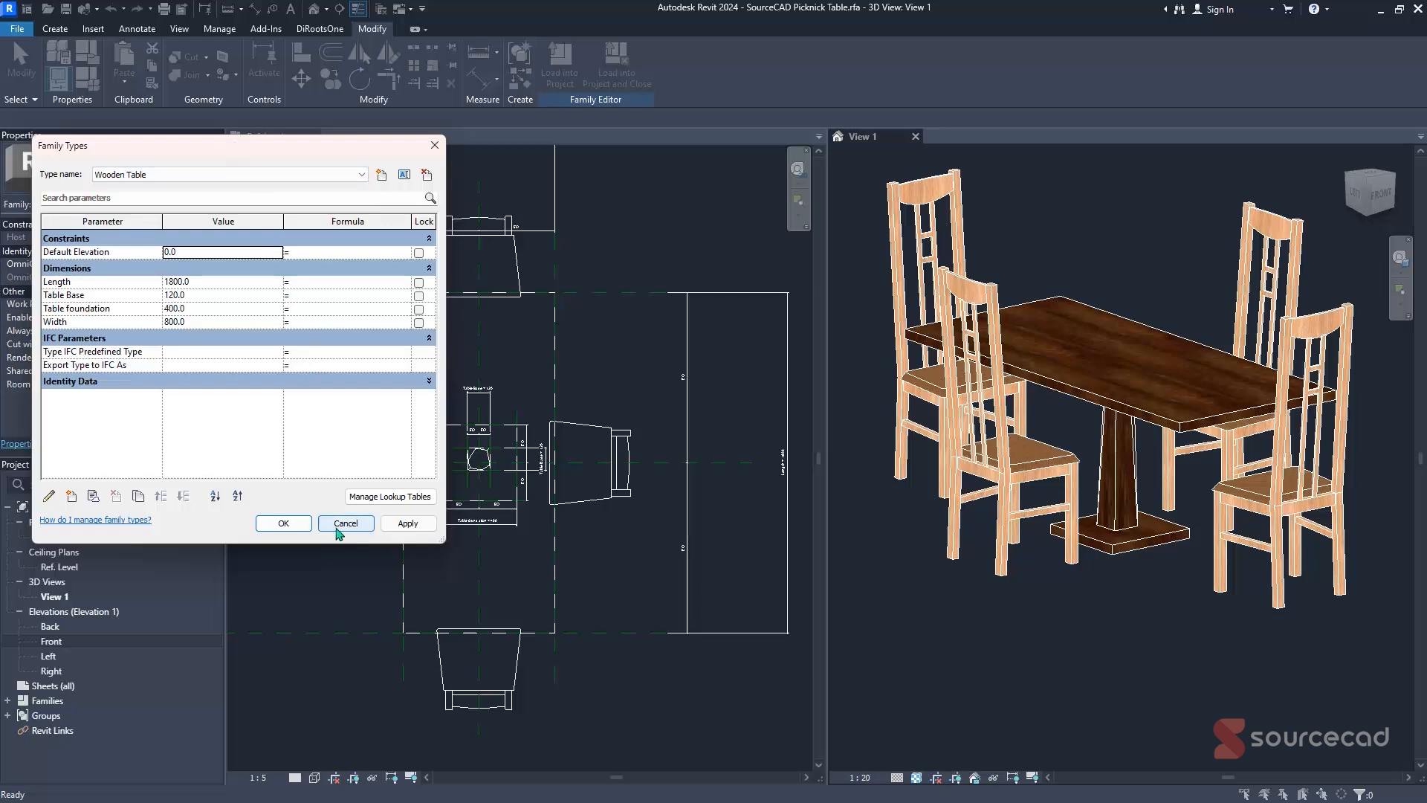
left_click(312, 524)
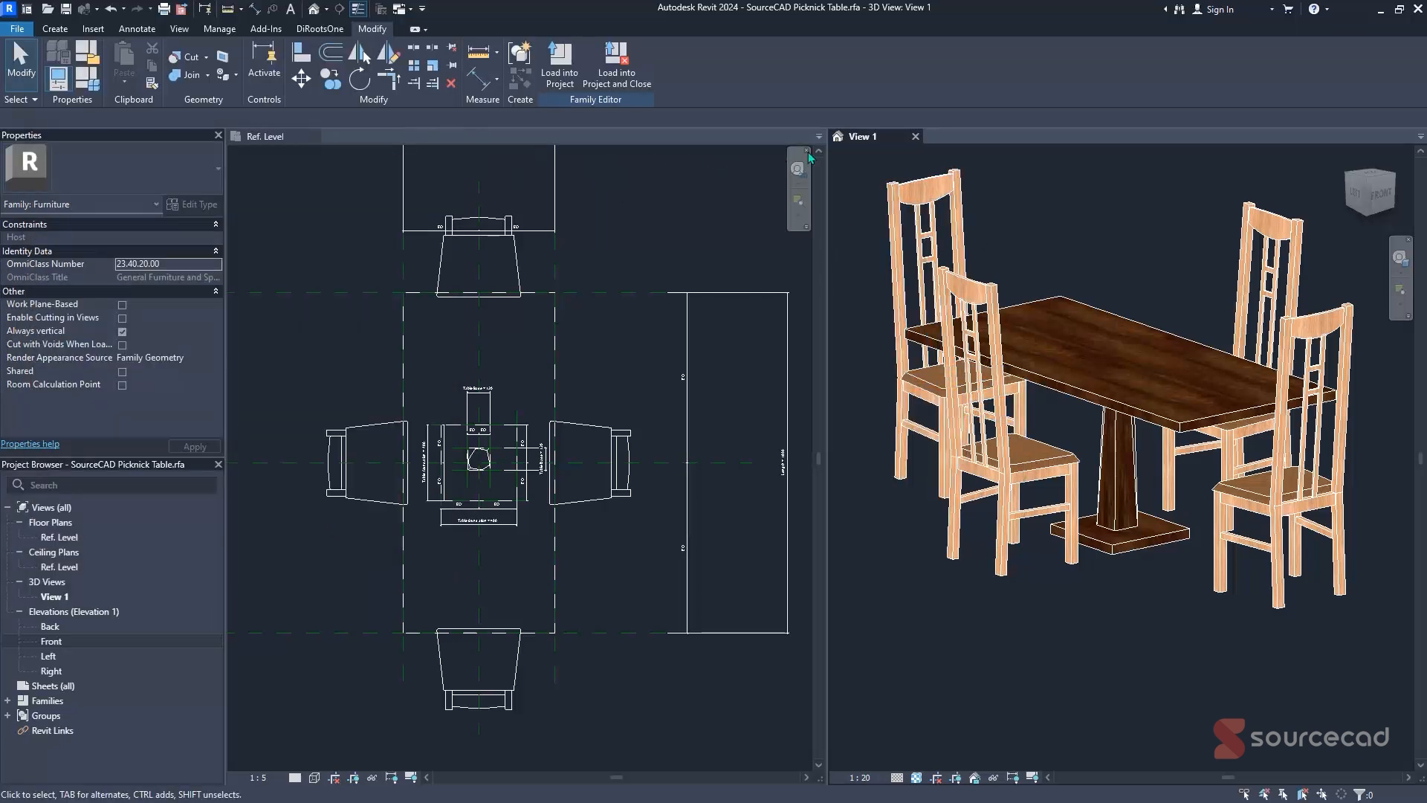
- Close the family's Ref. Level view and open the E.Home 2022.rvt project at its Level 0 floor plan
left_click(314, 135)
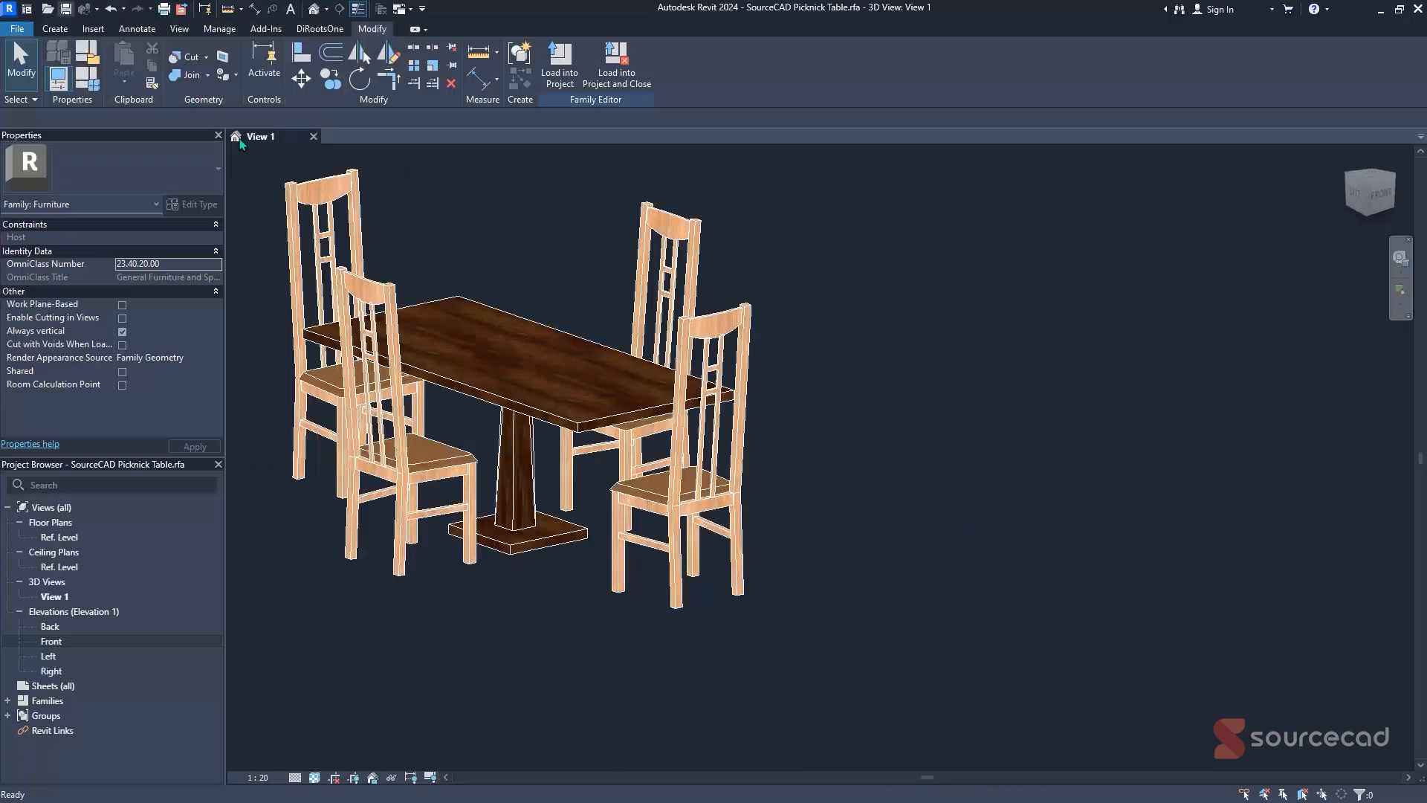
left_click(27, 9)
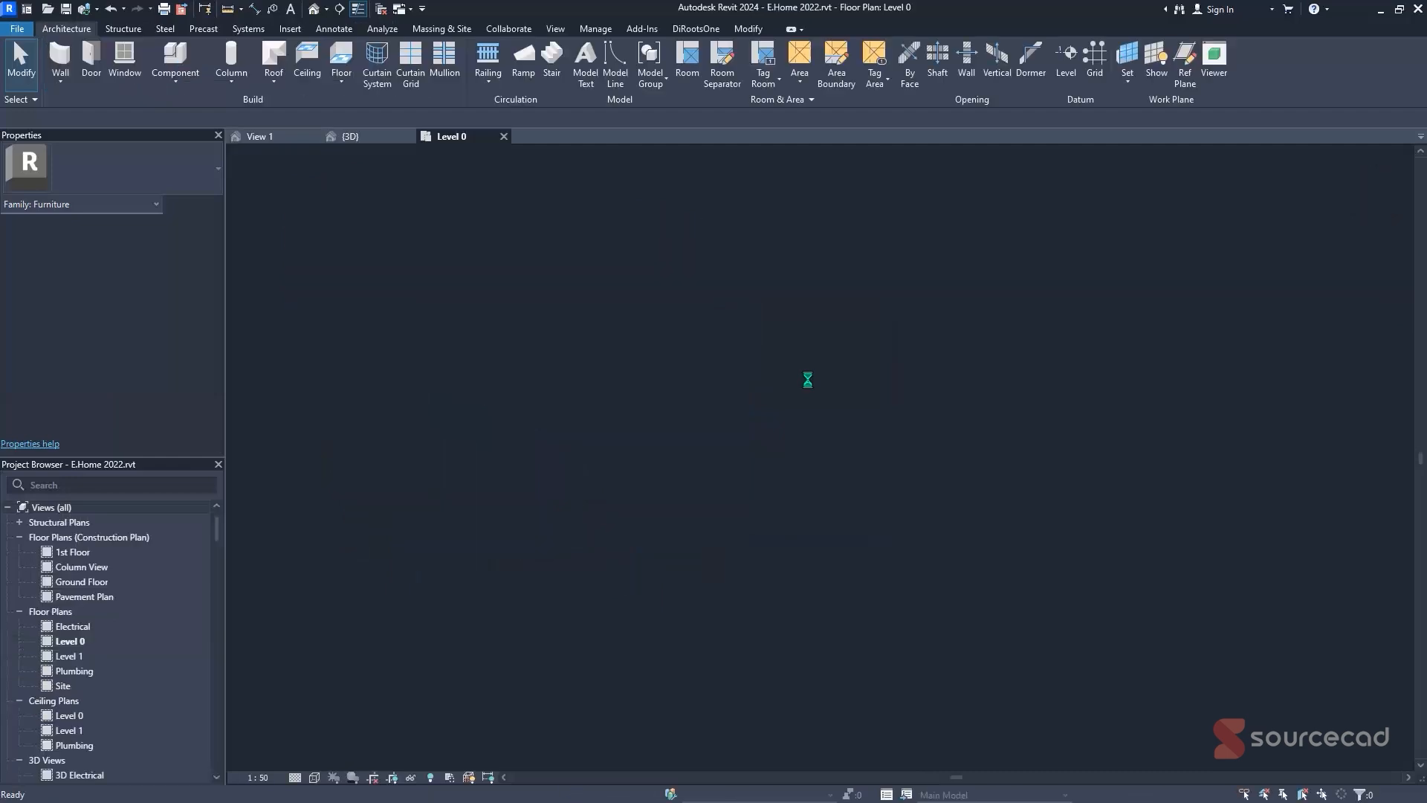
scroll(1032, 422, "up", 4)
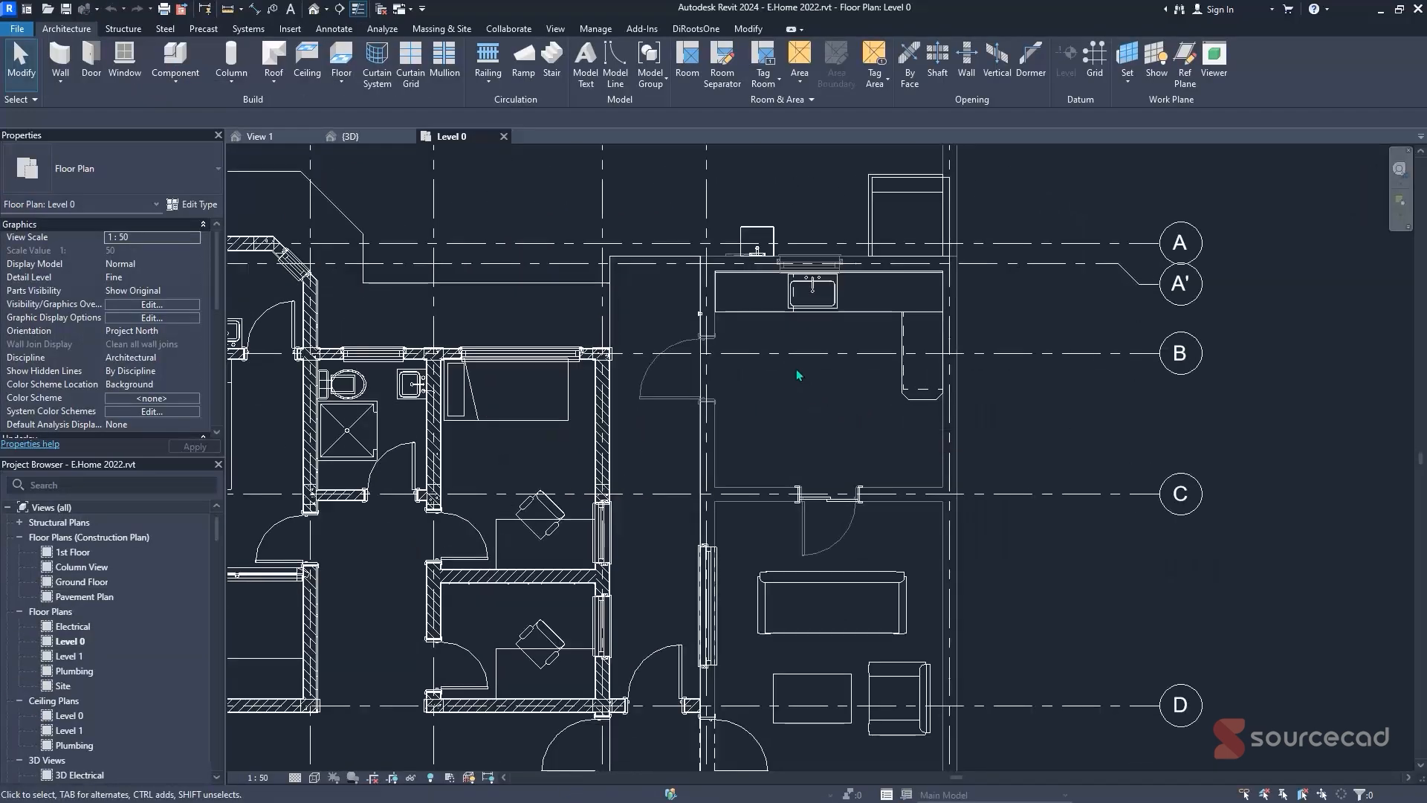
- Close the house project's {3D} view, keeping the Level 0 plan and the table family's View 1 open
left_click(272, 138)
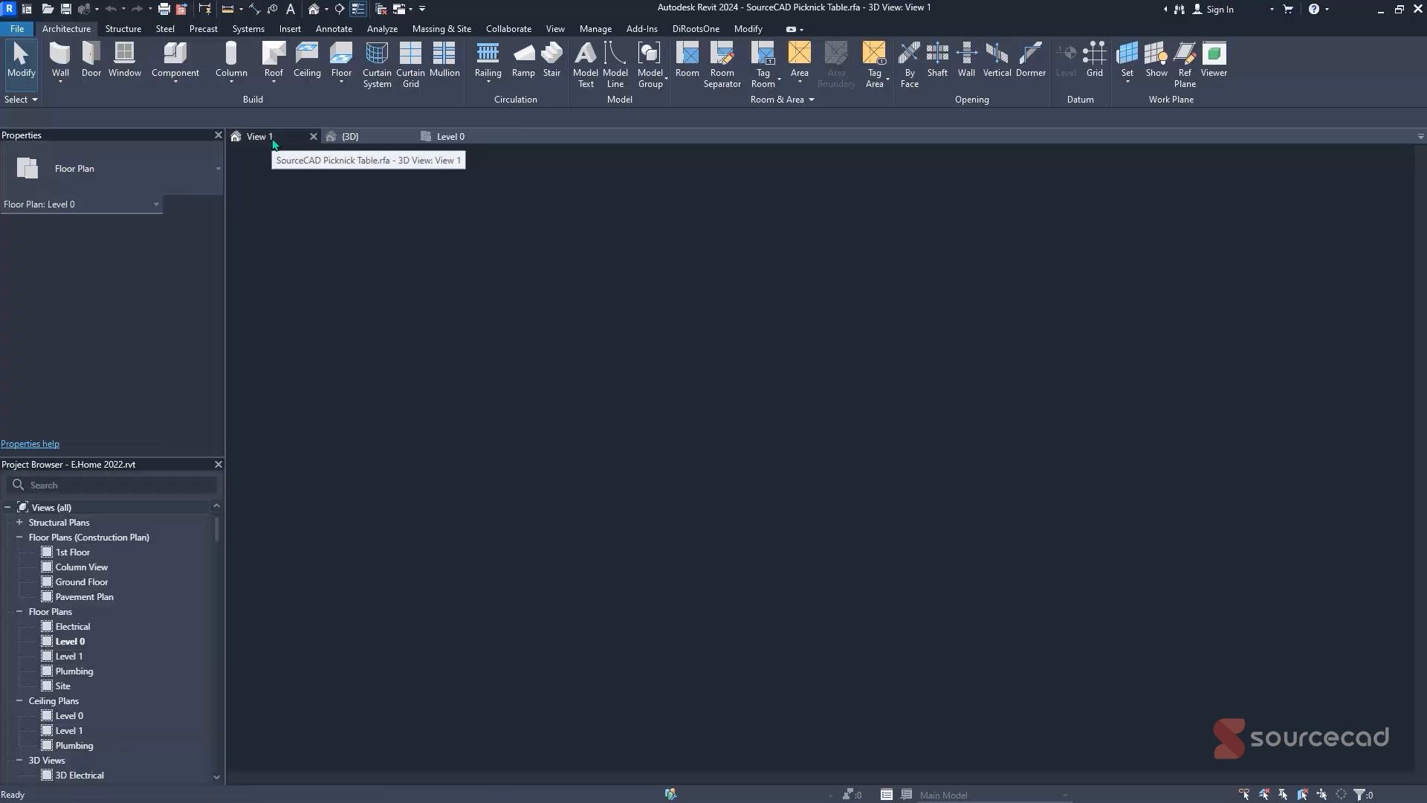
middle_click_drag(550, 359, 601, 403)
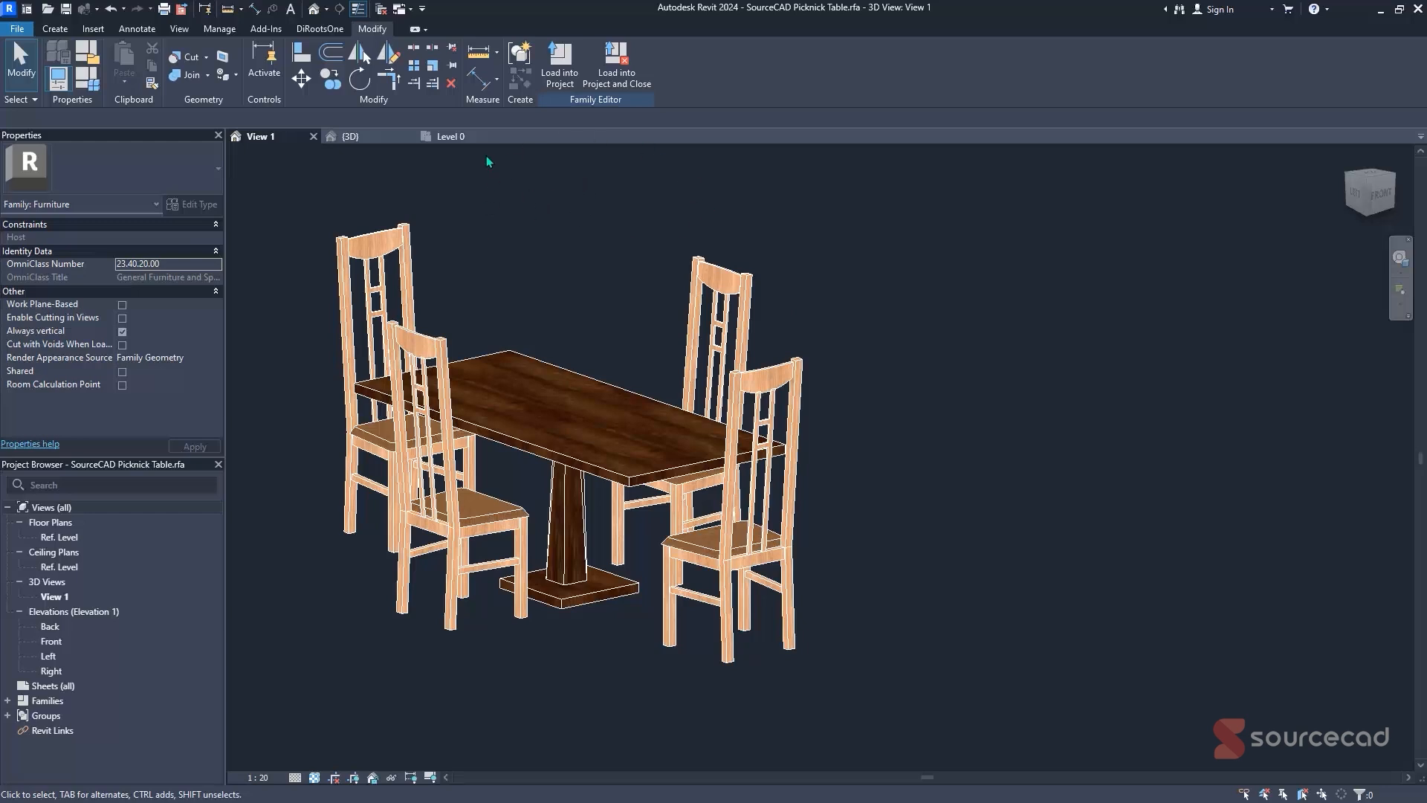
left_click(364, 137)
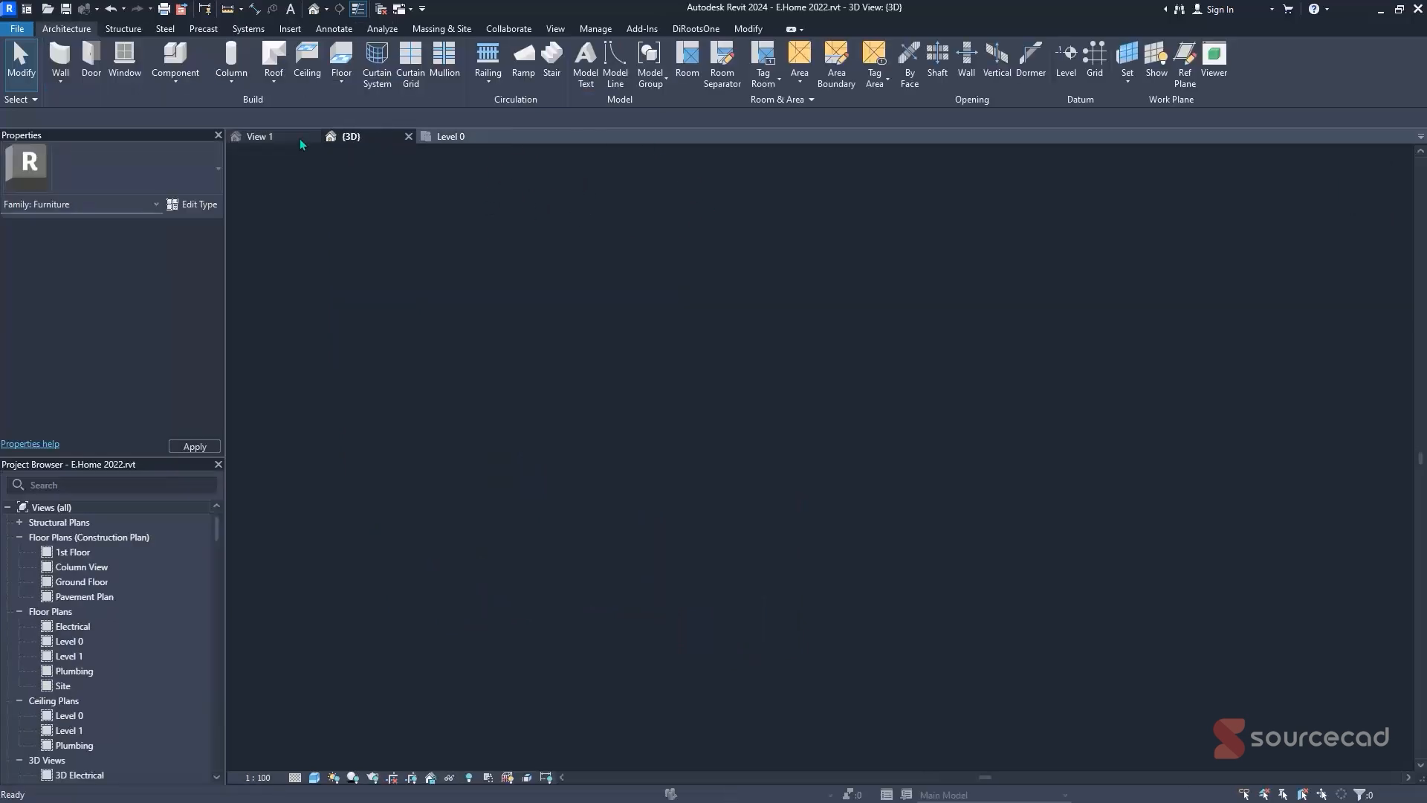
left_click(408, 136)
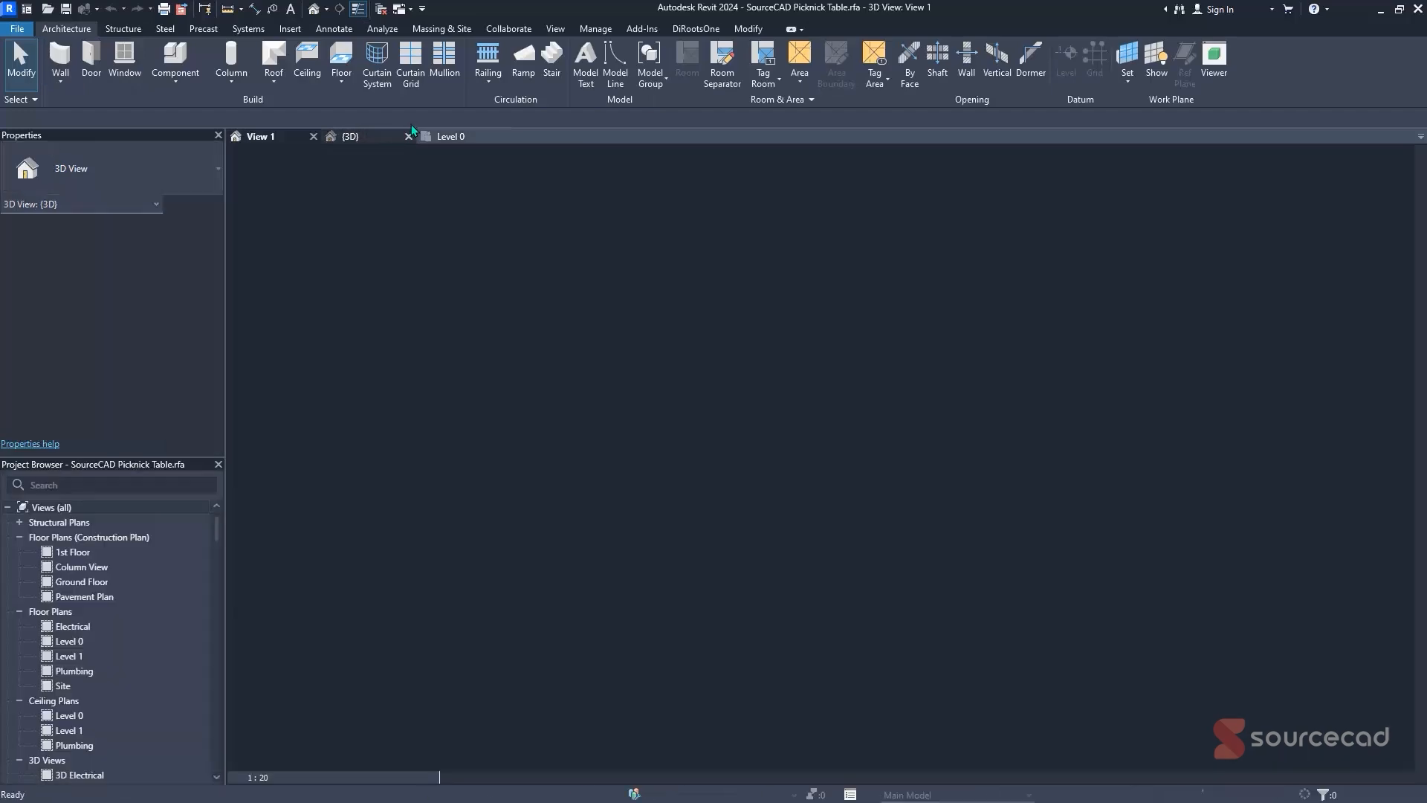
- Tile the table family's View 1 and the project's Level 0 plan side by side
left_click(377, 138)
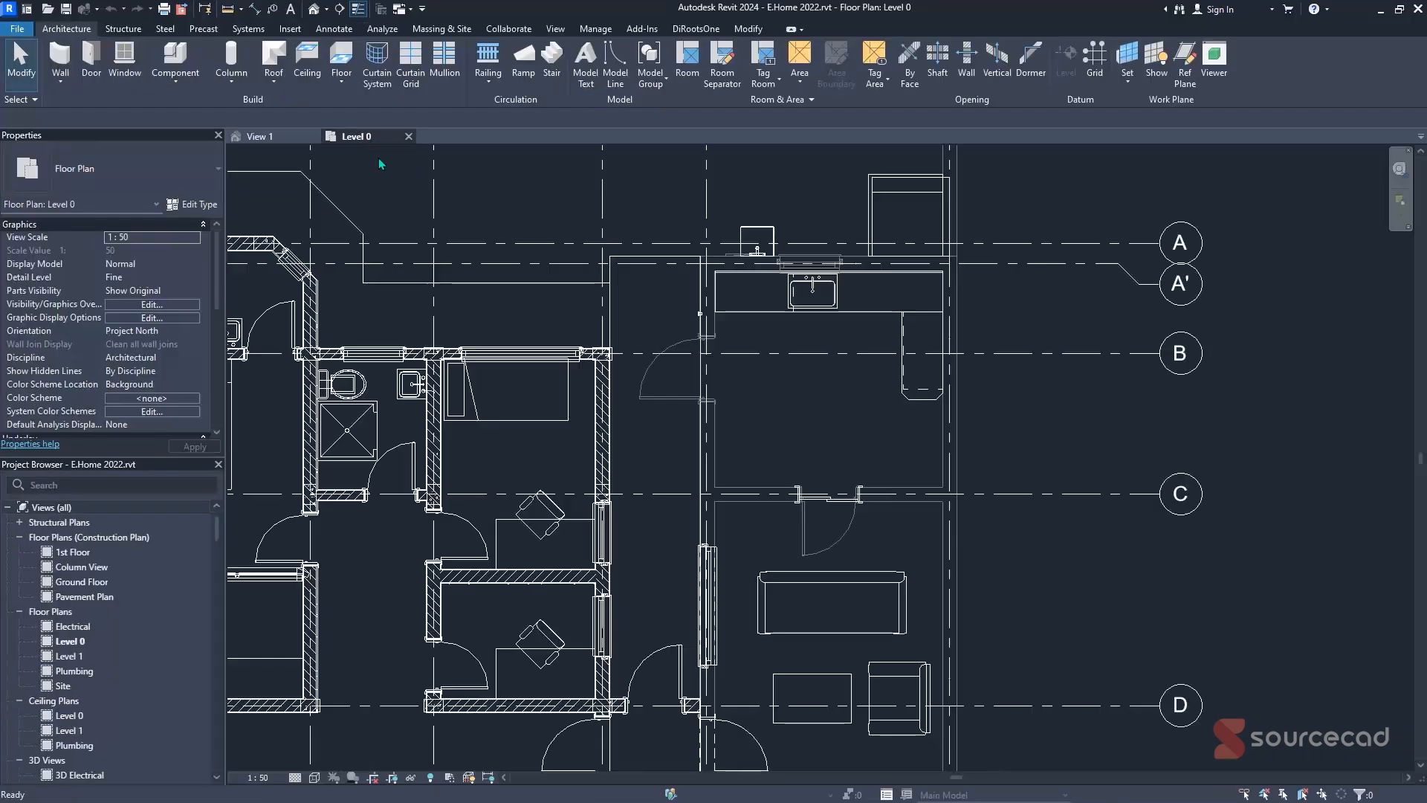
left_click(280, 141)
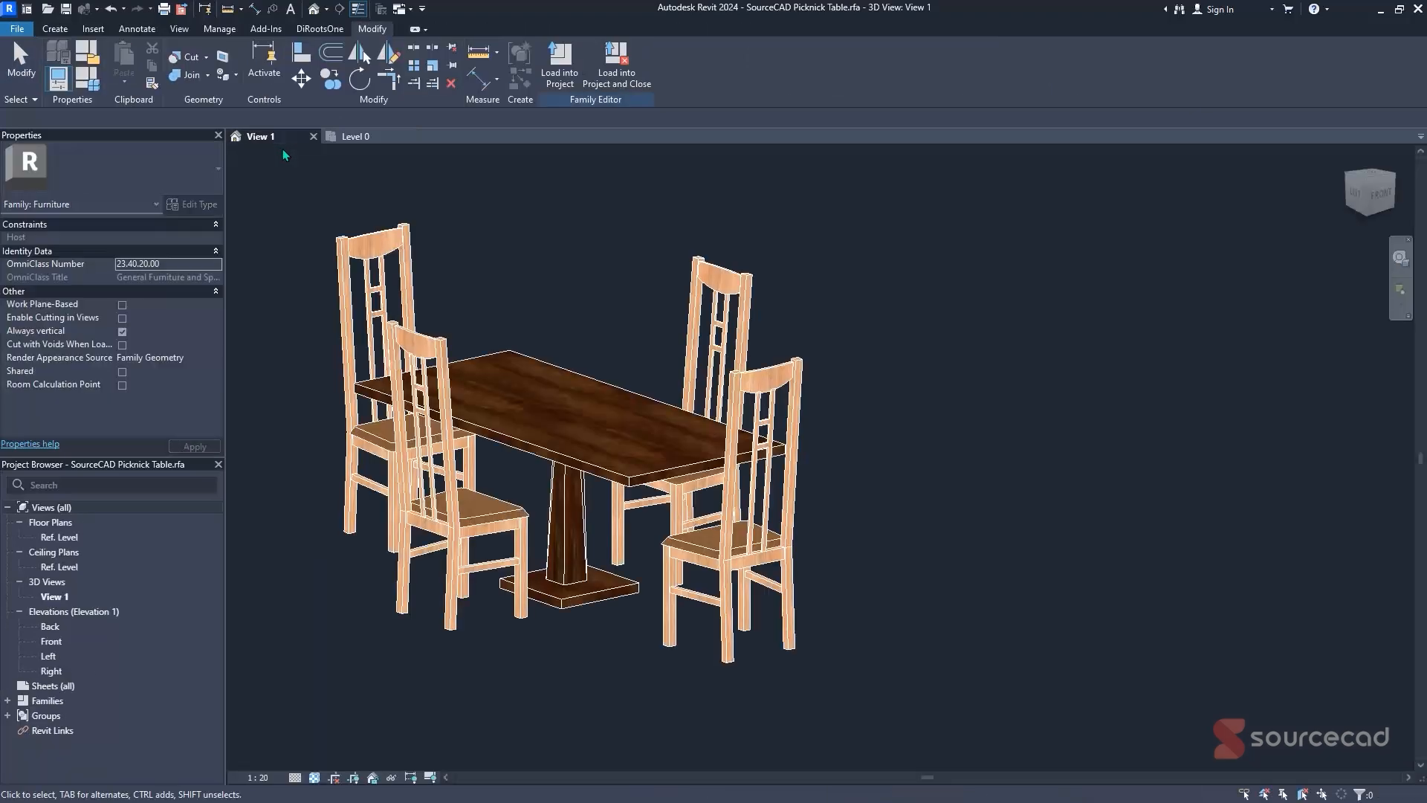
key("w")
key("t")
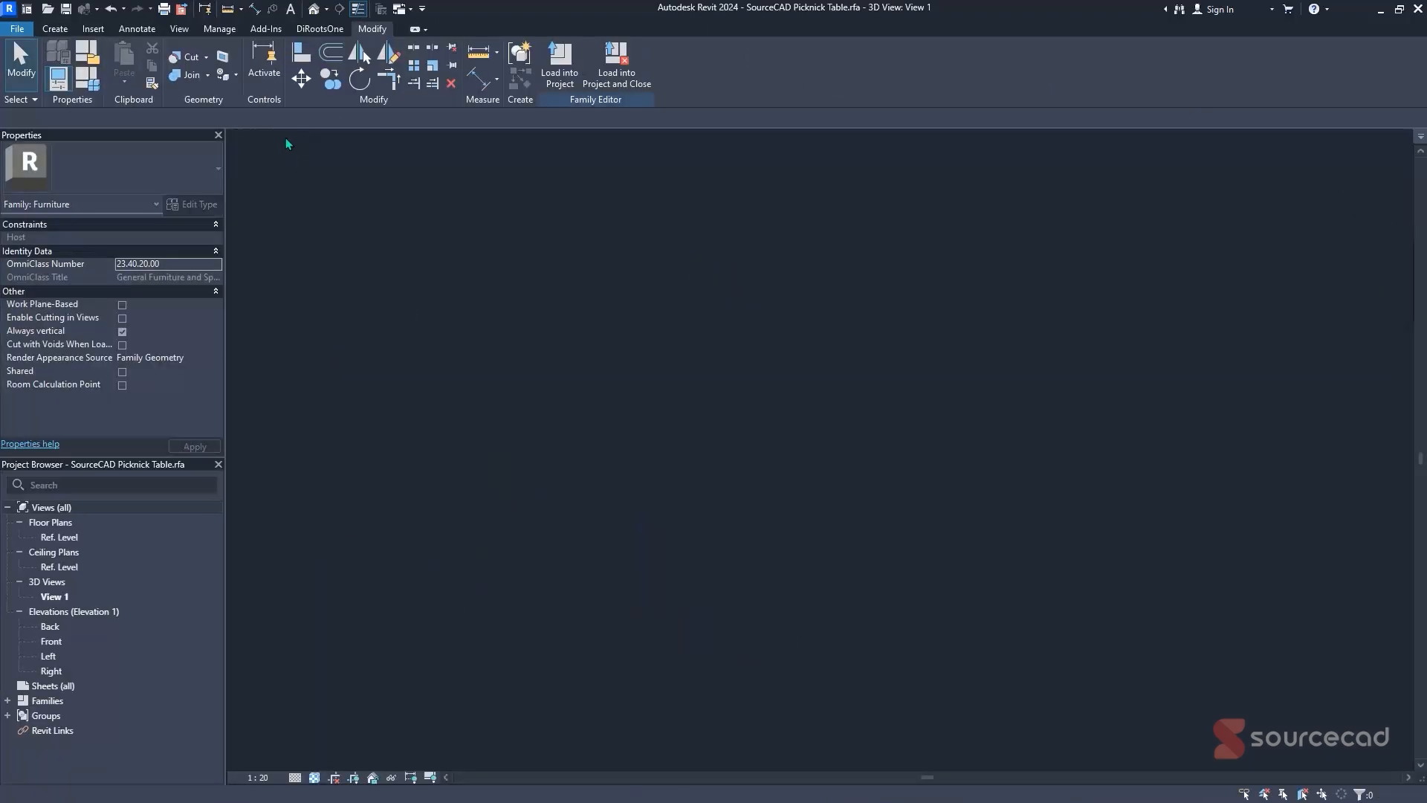
scroll(601, 351, "down", 2)
middle_click_drag(601, 351, 488, 405)
scroll(1086, 481, "down", 1)
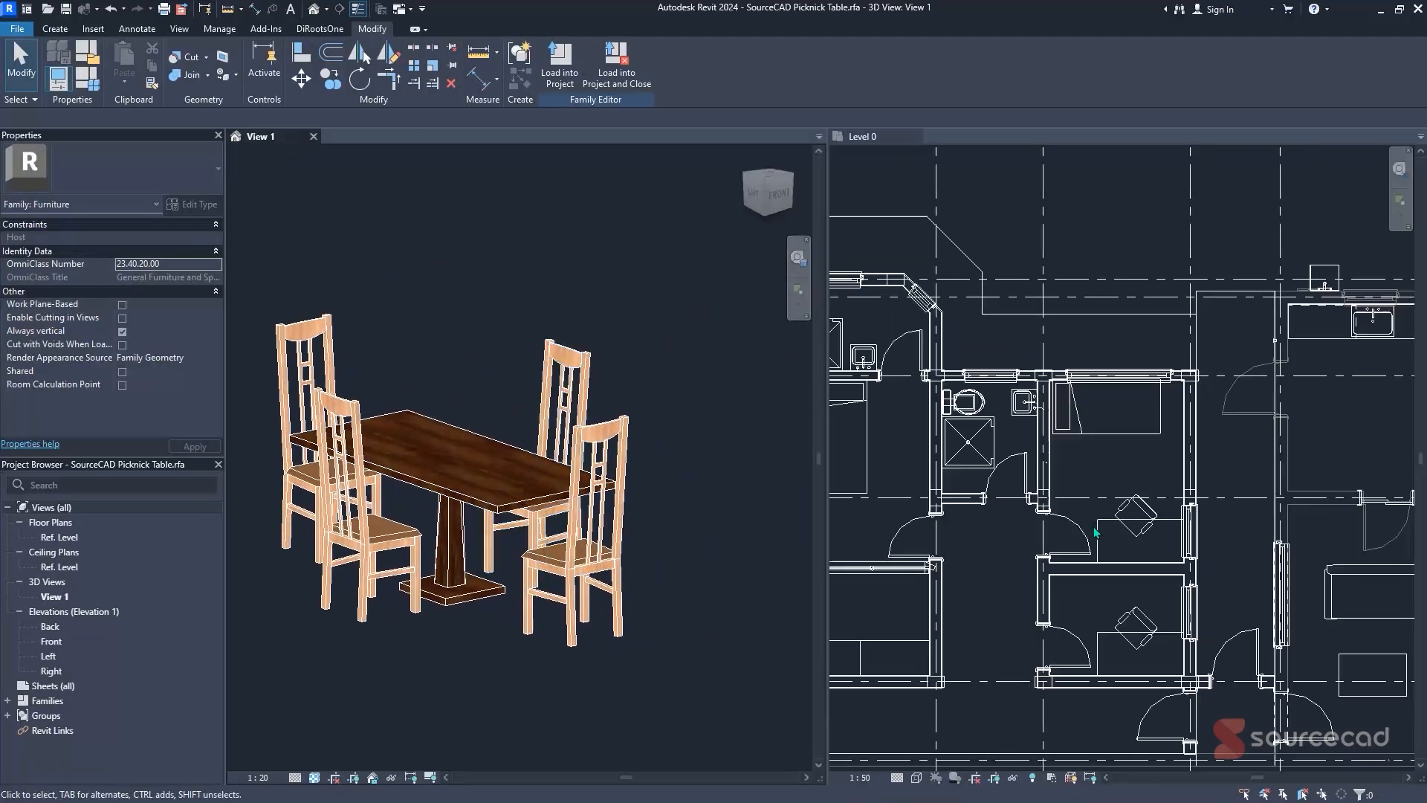
- Load the picnic table family into the E.Home 2022 project, with the Level 0 plan framed on the kitchen
left_click(1086, 481)
scroll(1070, 461, "up", 4)
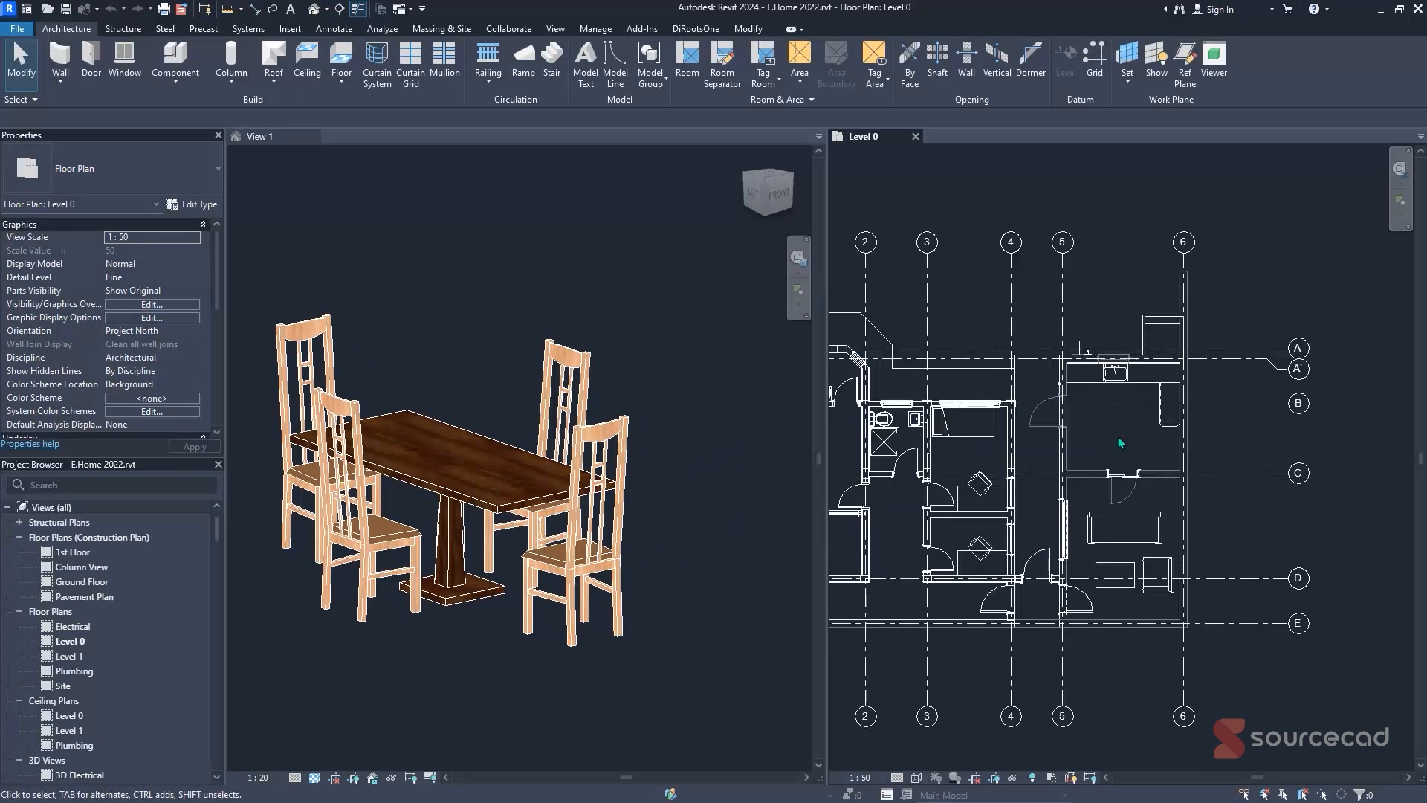
left_click(471, 246)
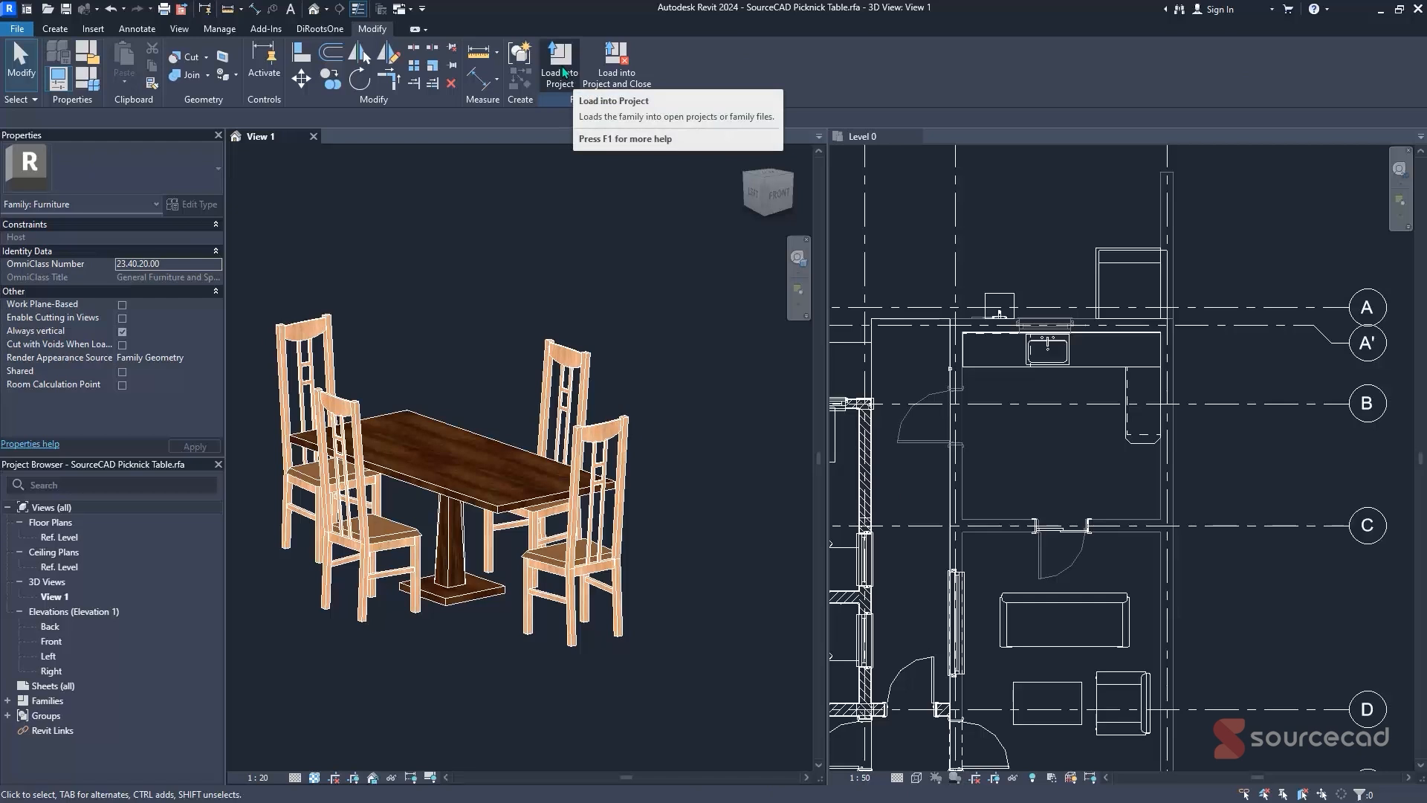
left_click(917, 236)
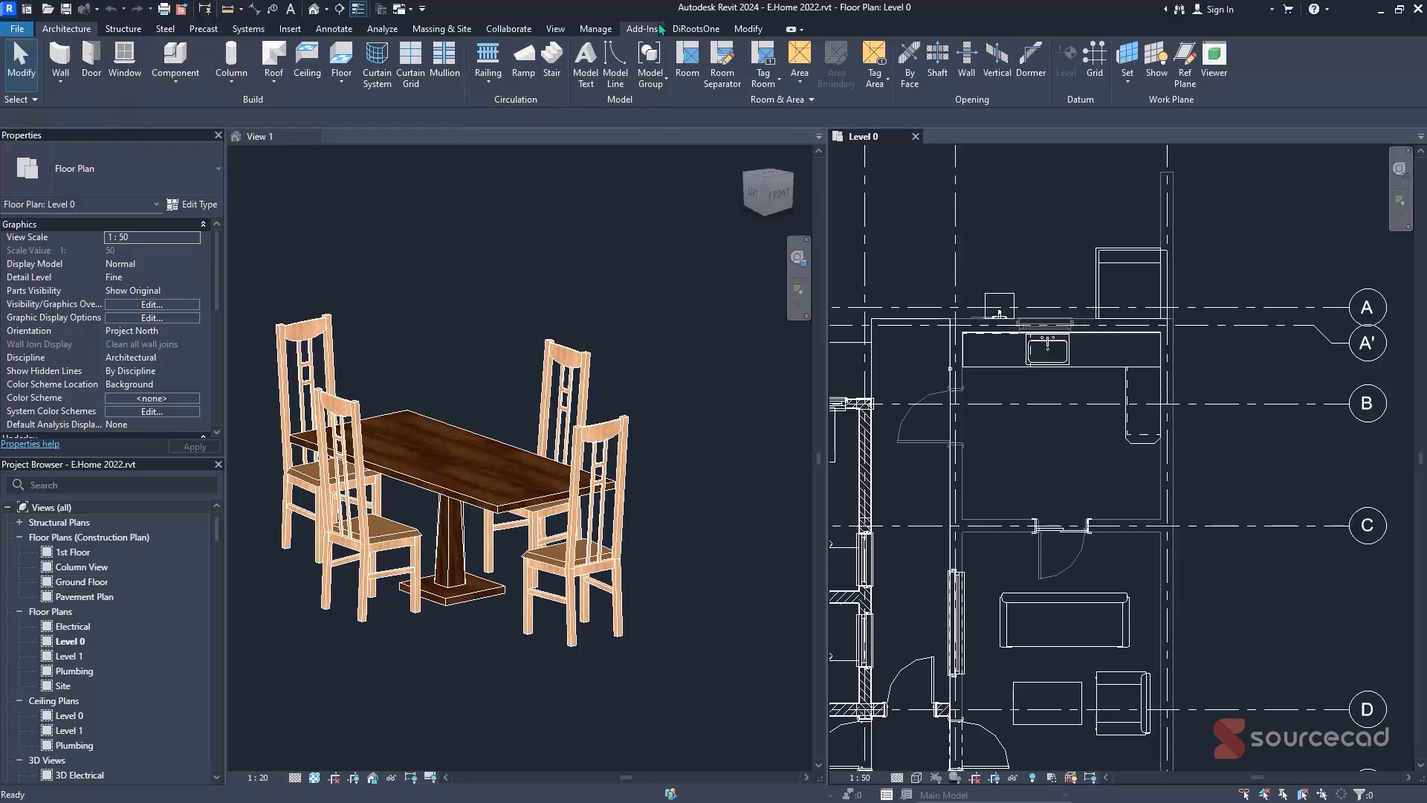
left_click(477, 263)
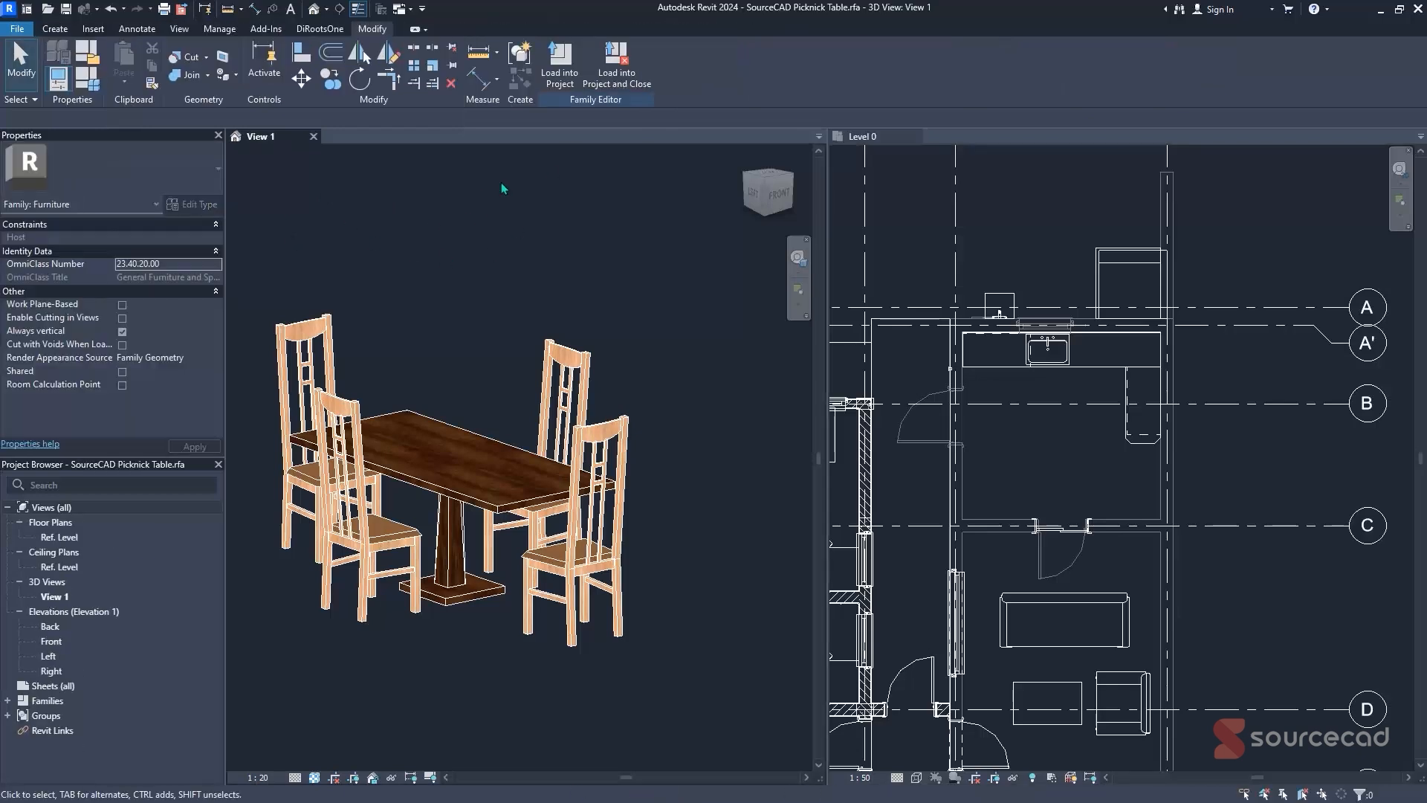
left_click(562, 75)
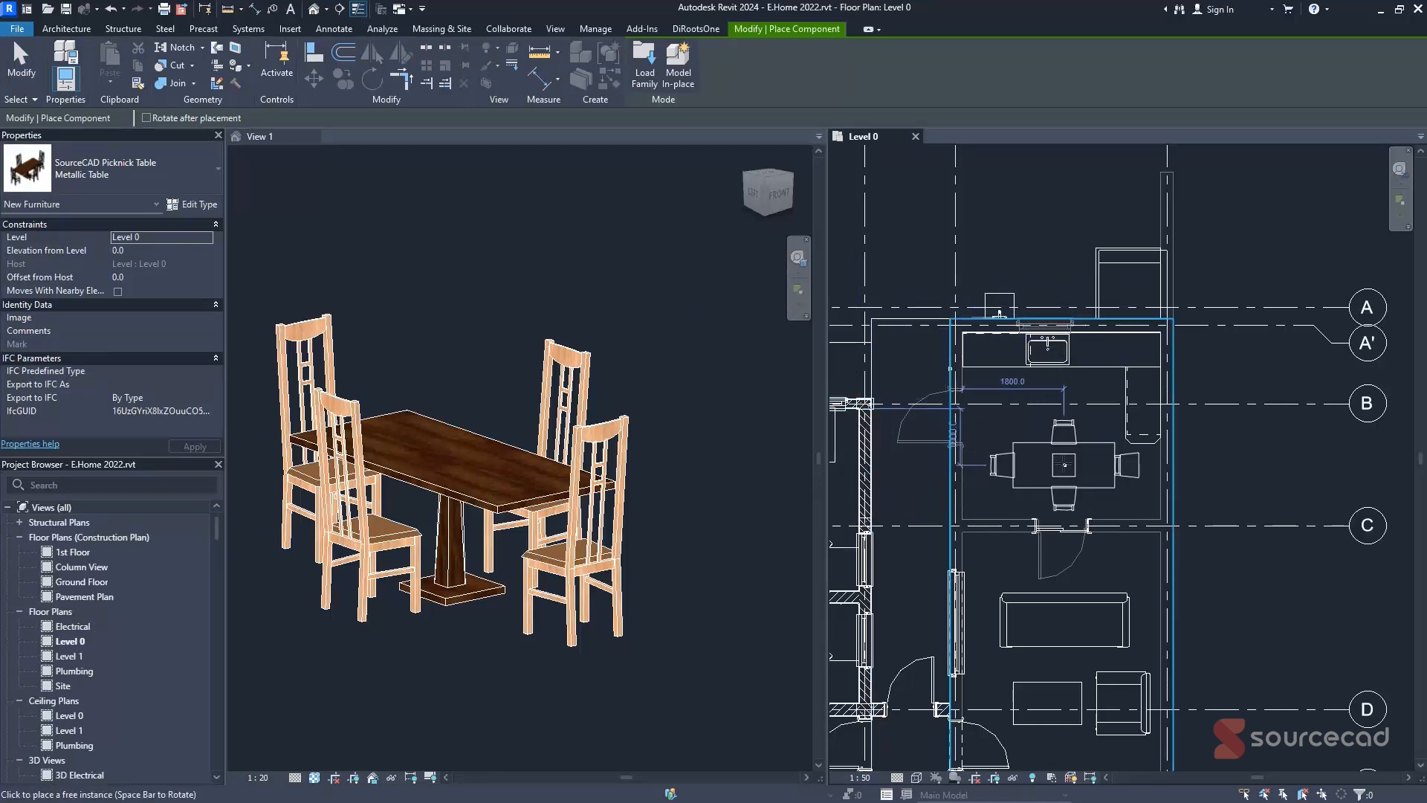
- Place a Metallic Table instance in the kitchen on Level 0, about 1860 from the left wall and 2340 below the upper wall
scroll(1065, 465, "up", 3)
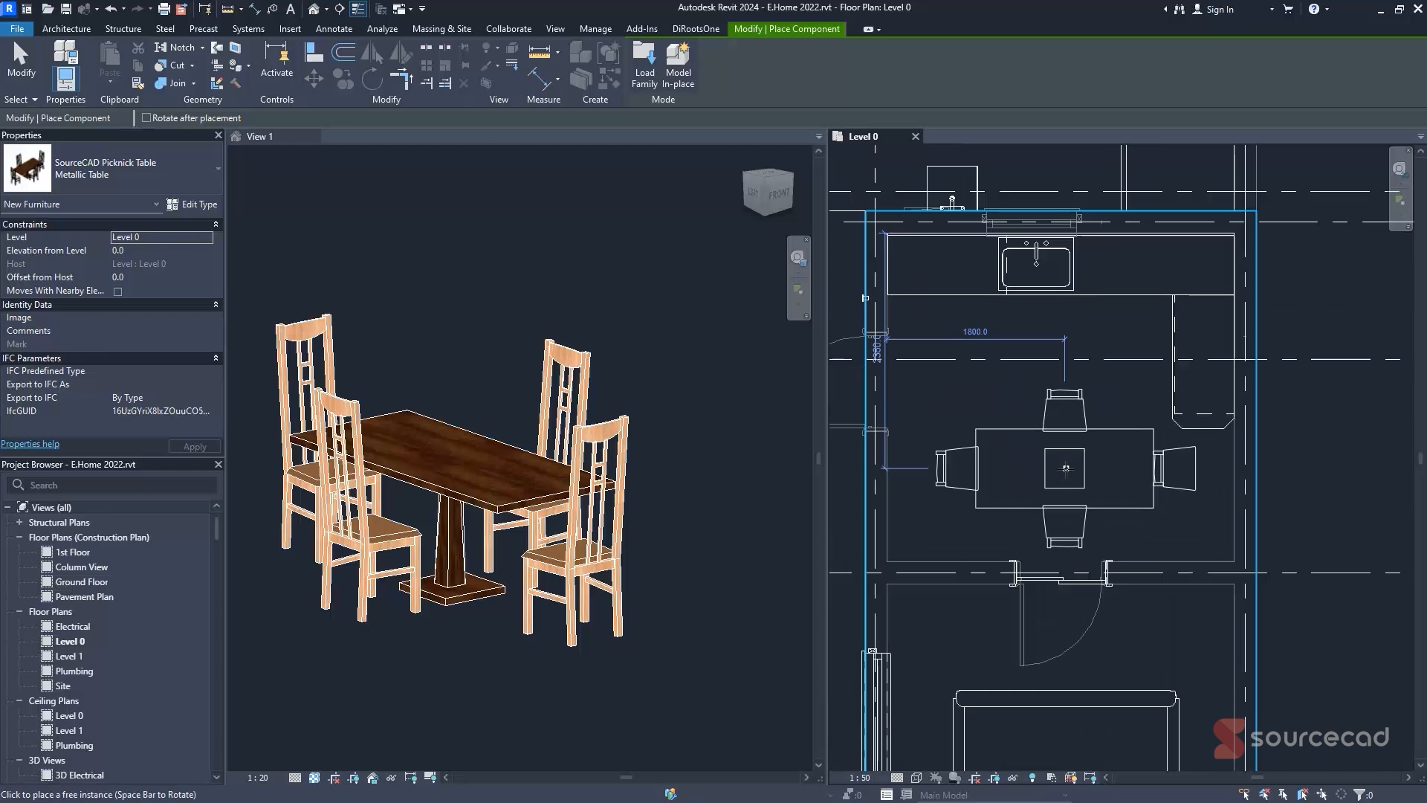
scroll(1068, 468, "up", 1)
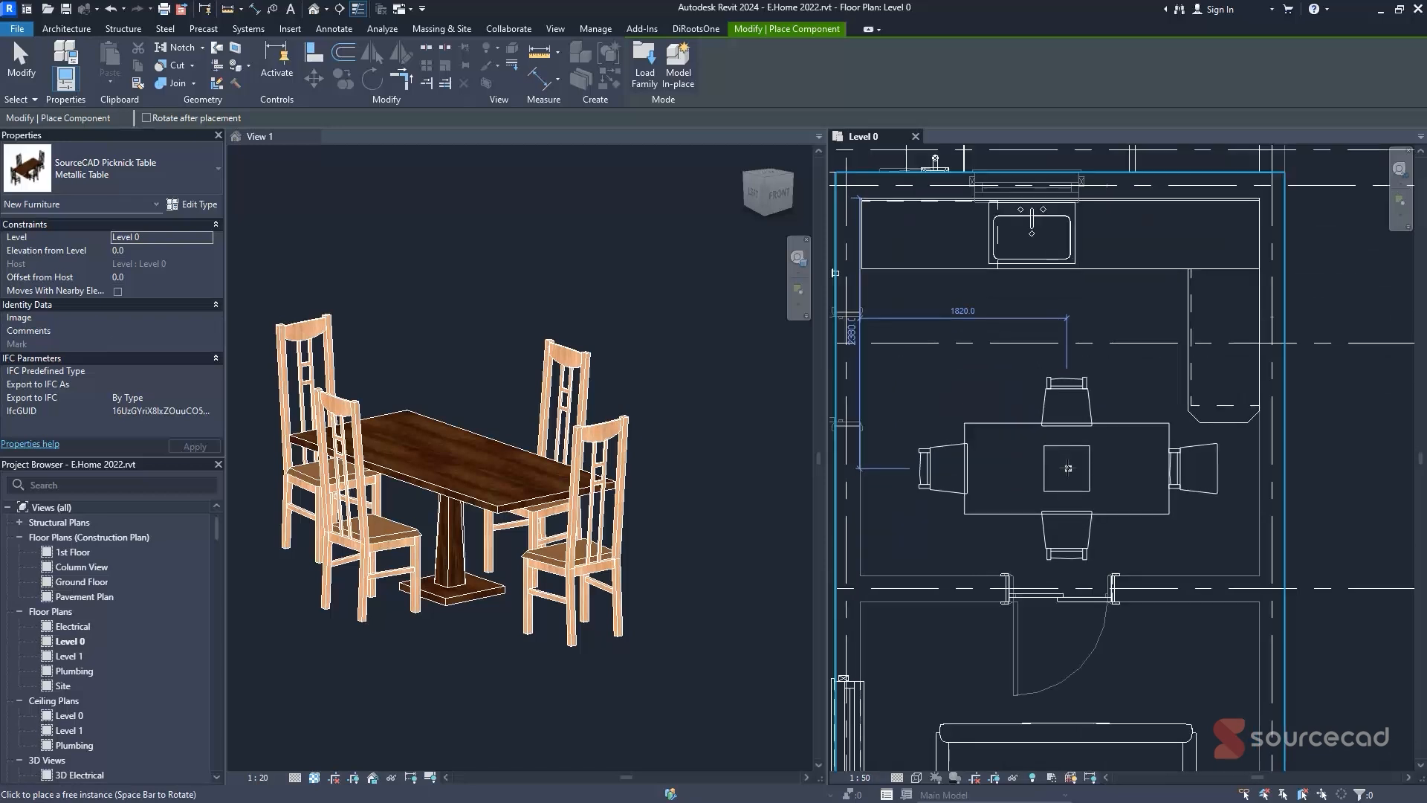
left_click(1074, 464)
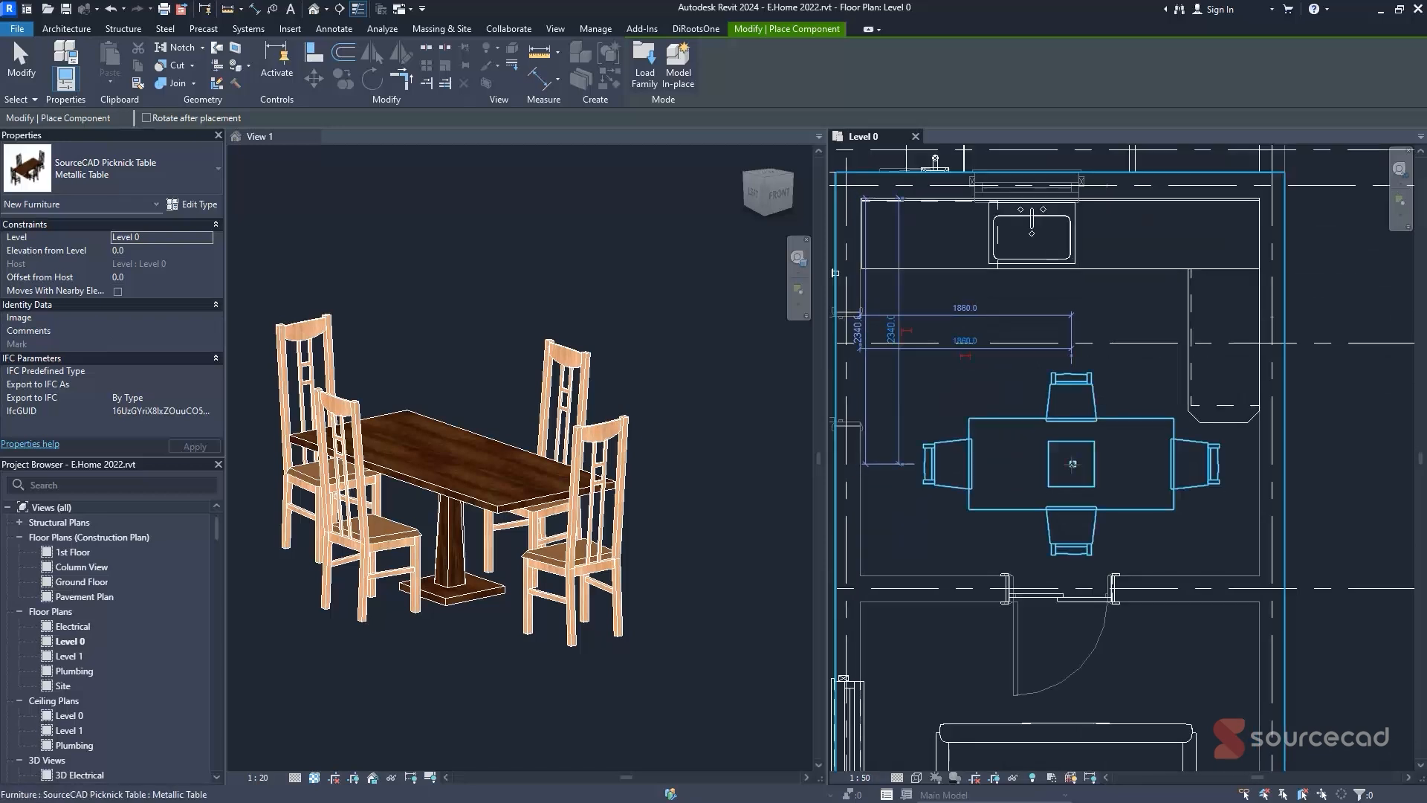
- Finish placing the table and create a perspective camera view from the kitchen's upper-left corner on Level 0, aimed past the table's lower-right side
key("Escape")
key("Escape")
scroll(989, 327, "down", 2)
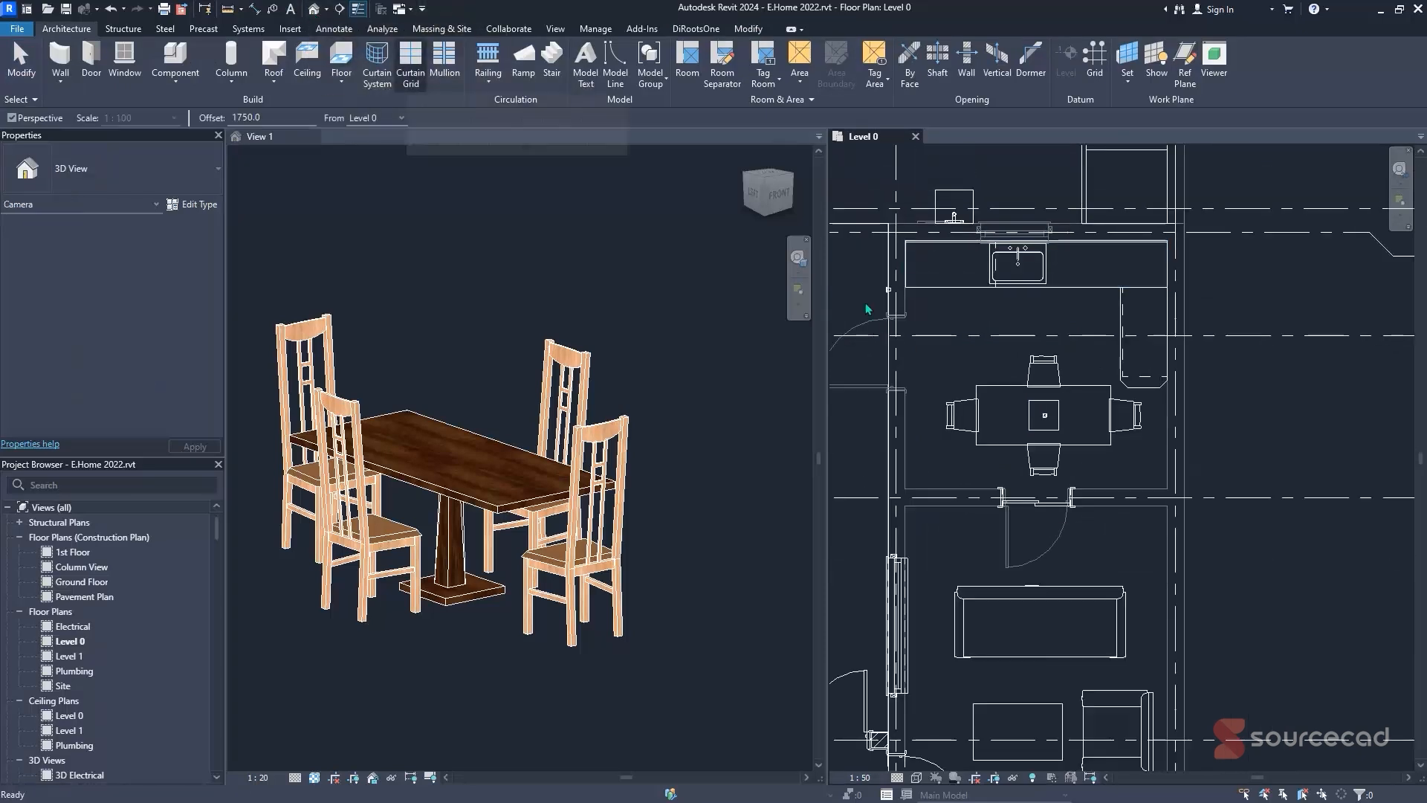
left_click(915, 296)
left_click(1197, 505)
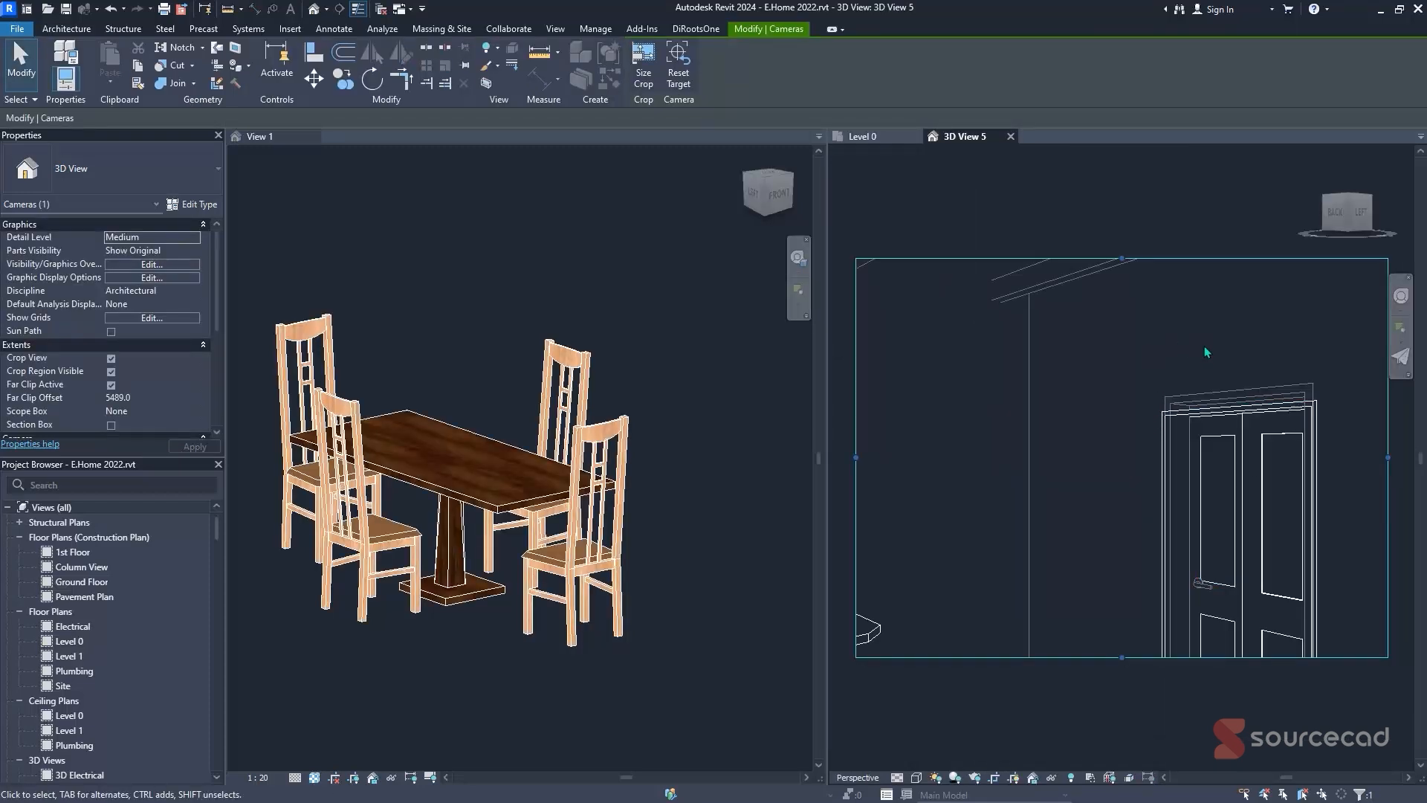
- Aim the new camera view down at the table and chairs and display it in a realistic visual style with material textures
left_click(1401, 356)
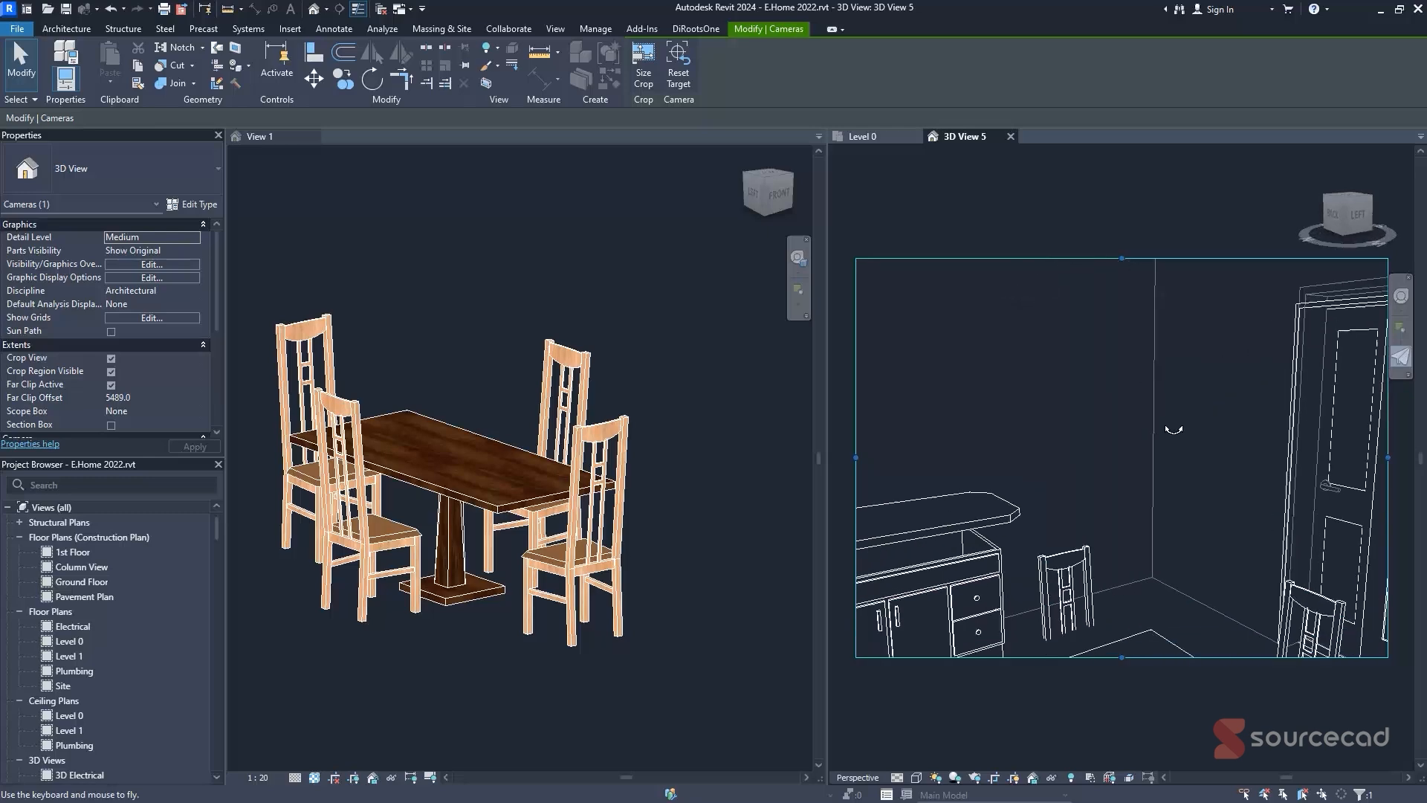
left_click_drag(1124, 450, 1274, 434)
left_click_drag(1152, 465, 1157, 559)
key("Escape")
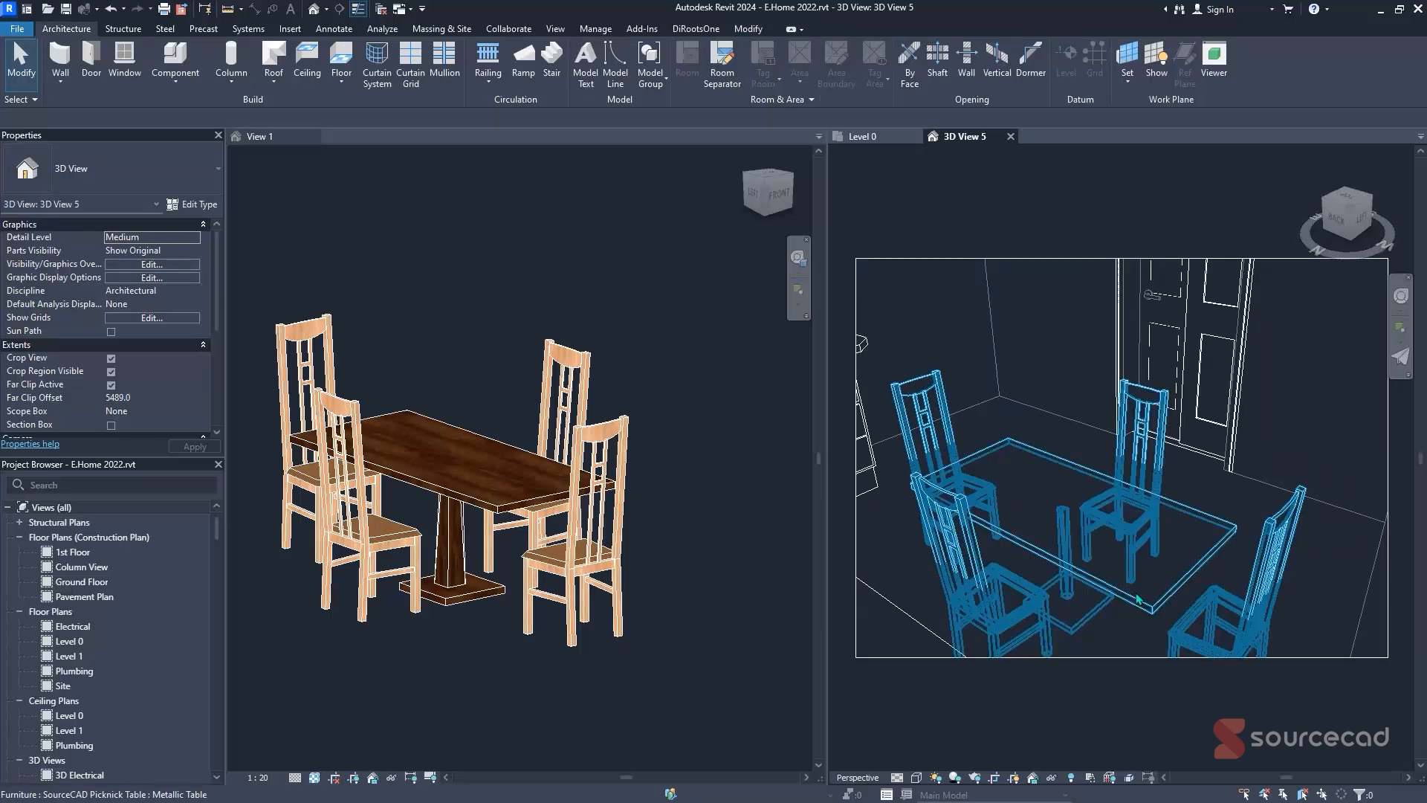
left_click(917, 777)
left_click(940, 759)
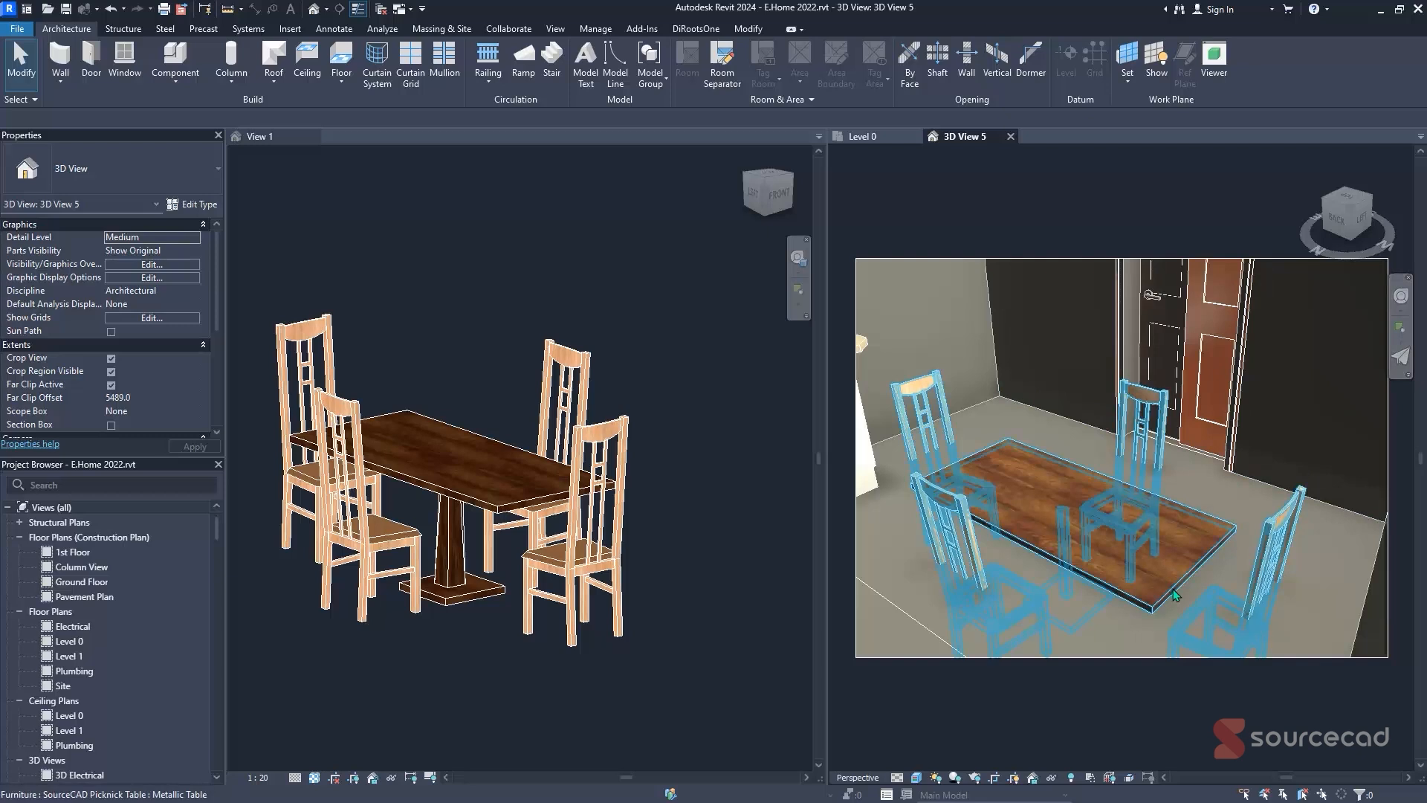
- Keep the placed picnic table on Level 0 and set its elevation from that level to 700
left_click(1182, 562)
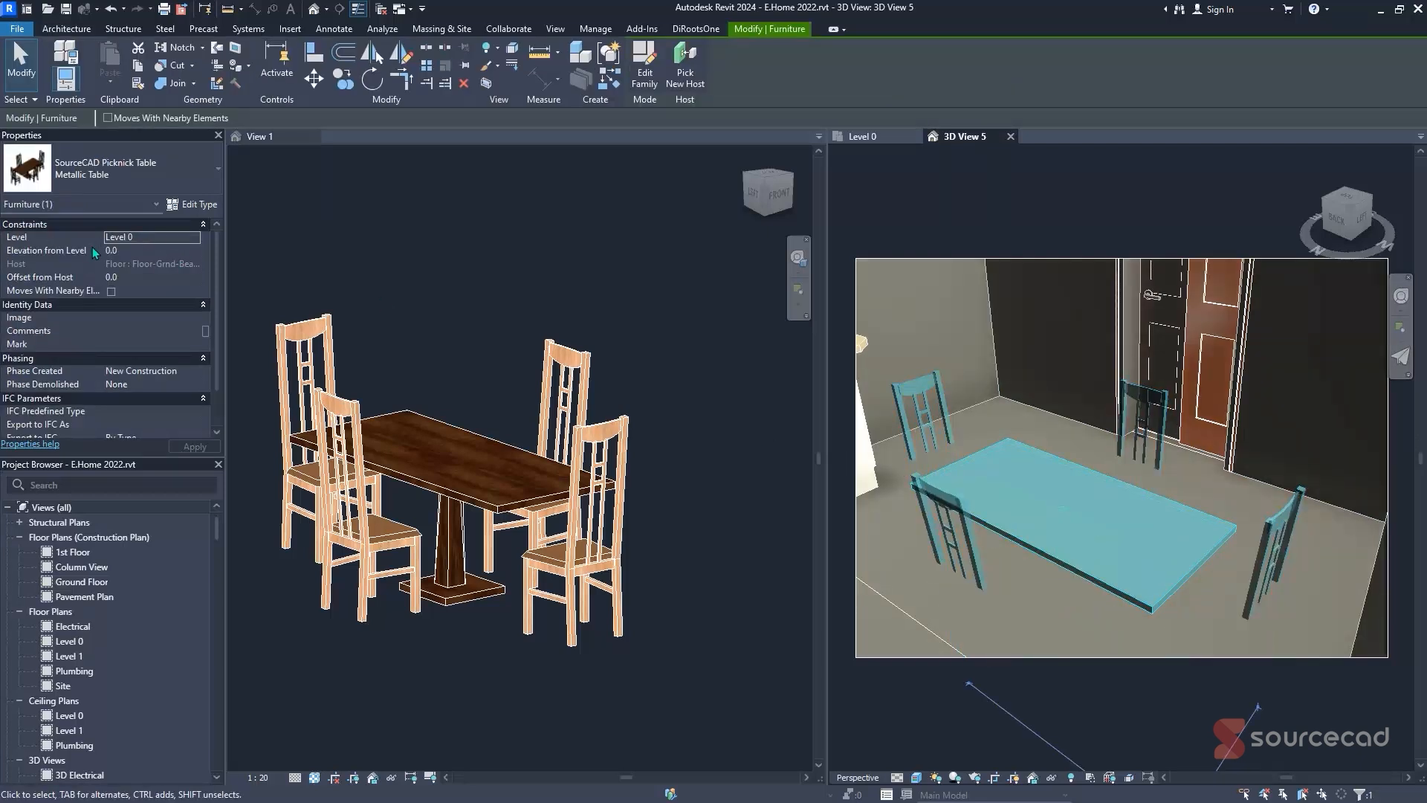
left_click(198, 238)
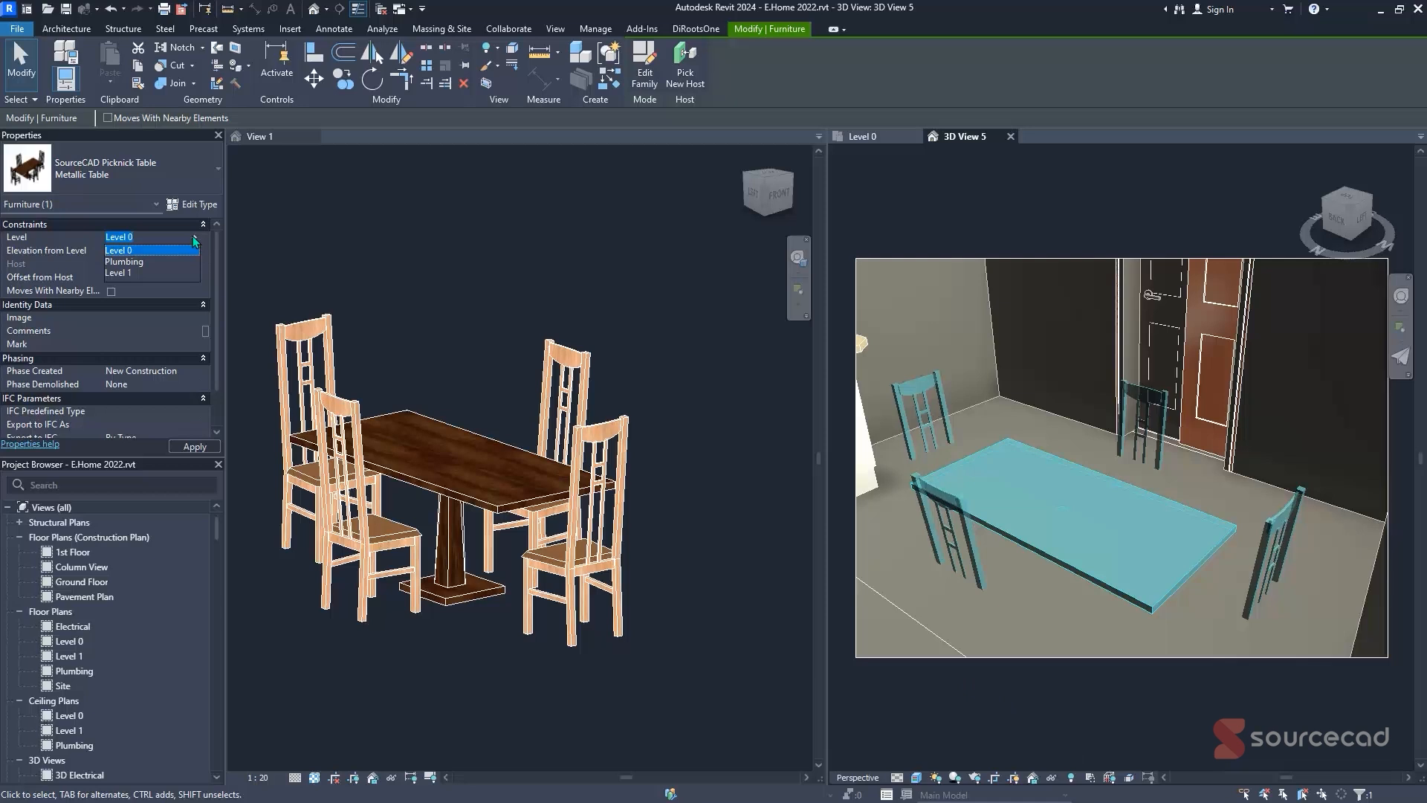
left_click(156, 252)
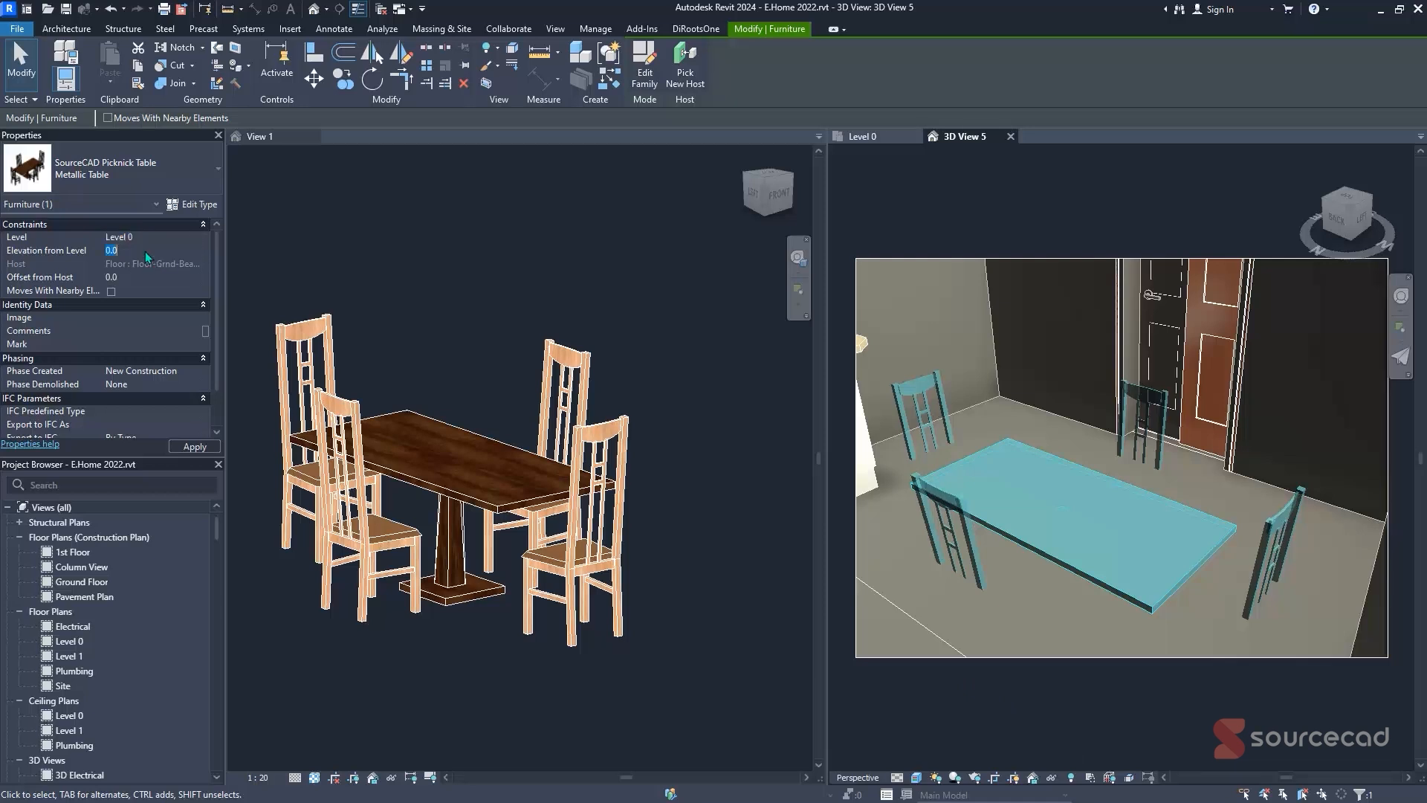
type("700")
key("Return")
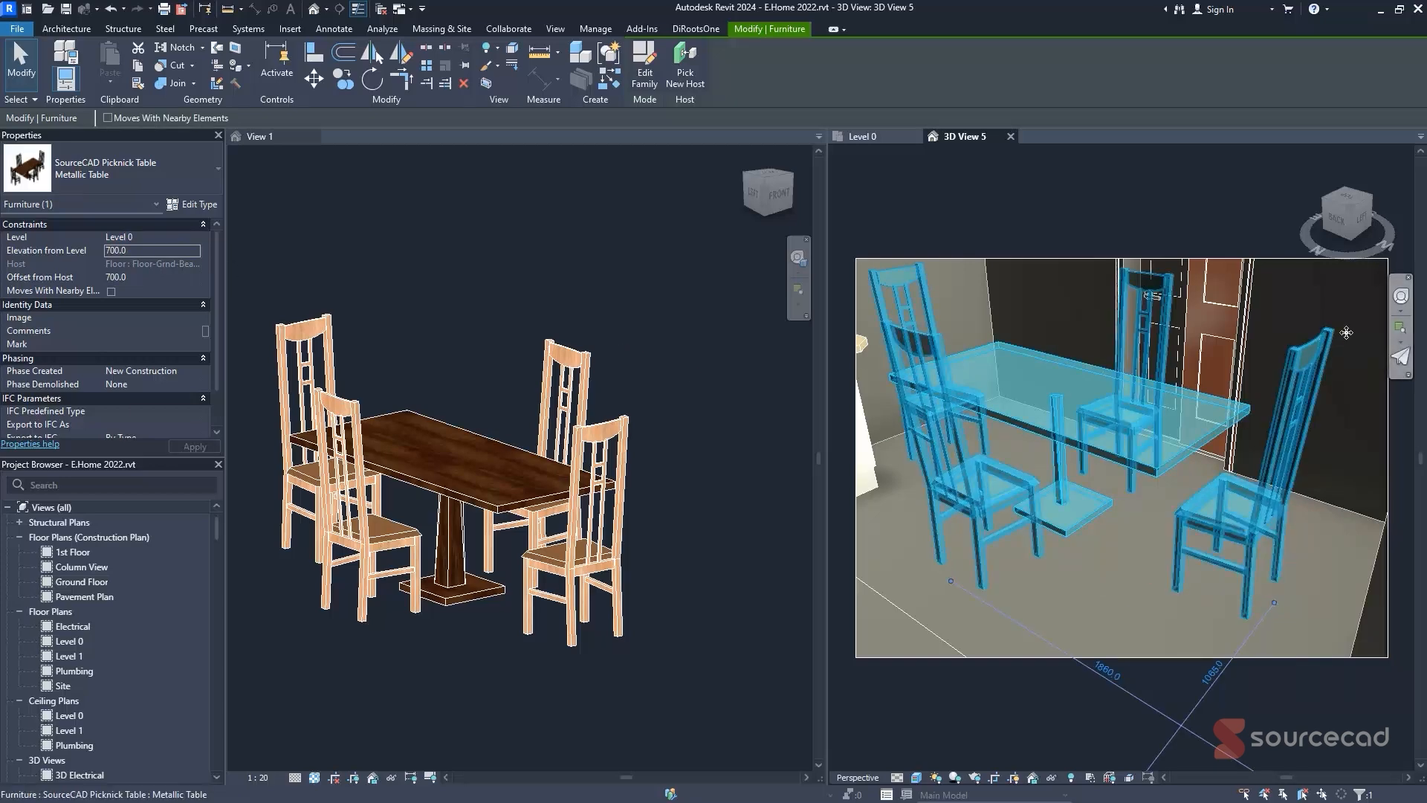
- Examine the raised table and chairs in 3D View 5 from slightly different camera angles
left_click(1401, 357)
left_click_drag(1248, 381, 1223, 361)
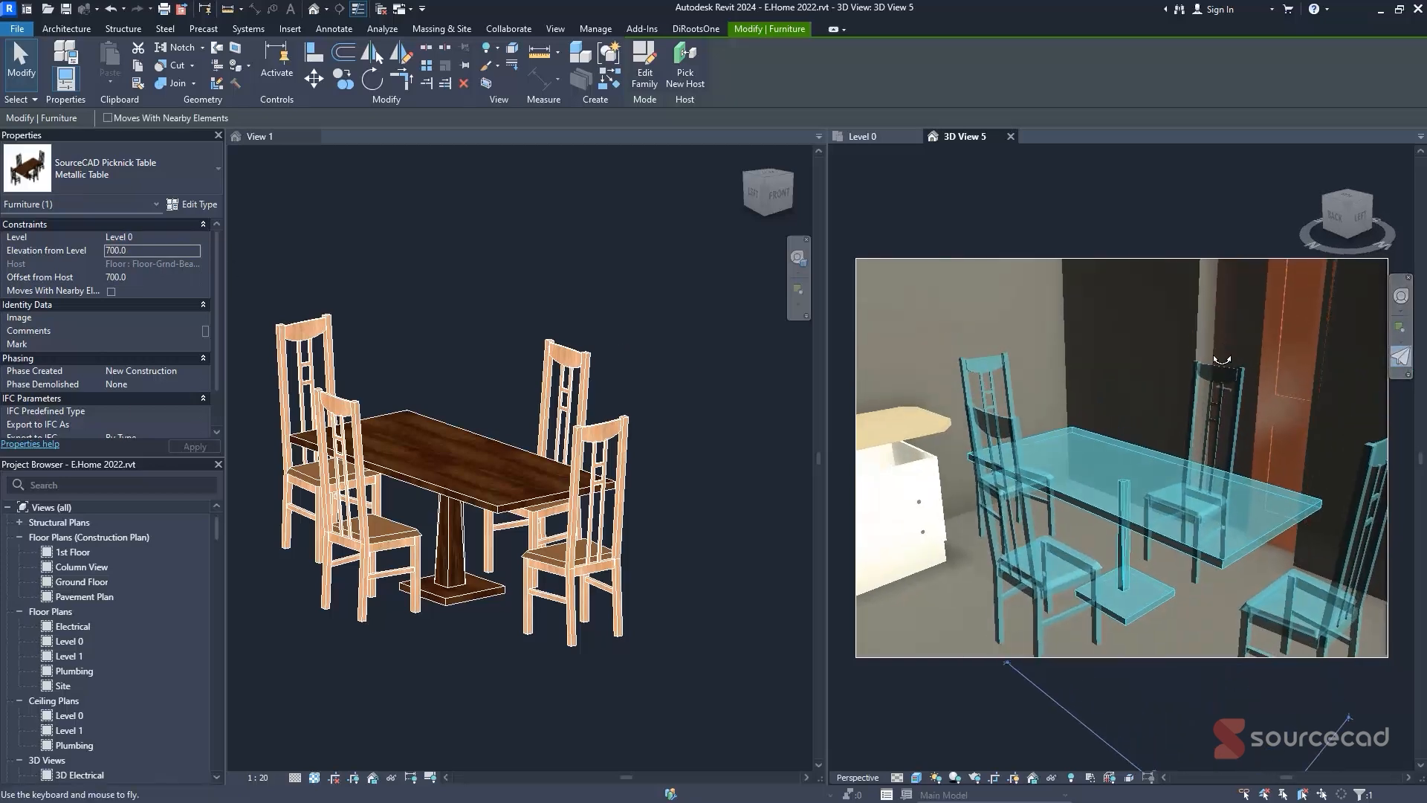
key("Escape")
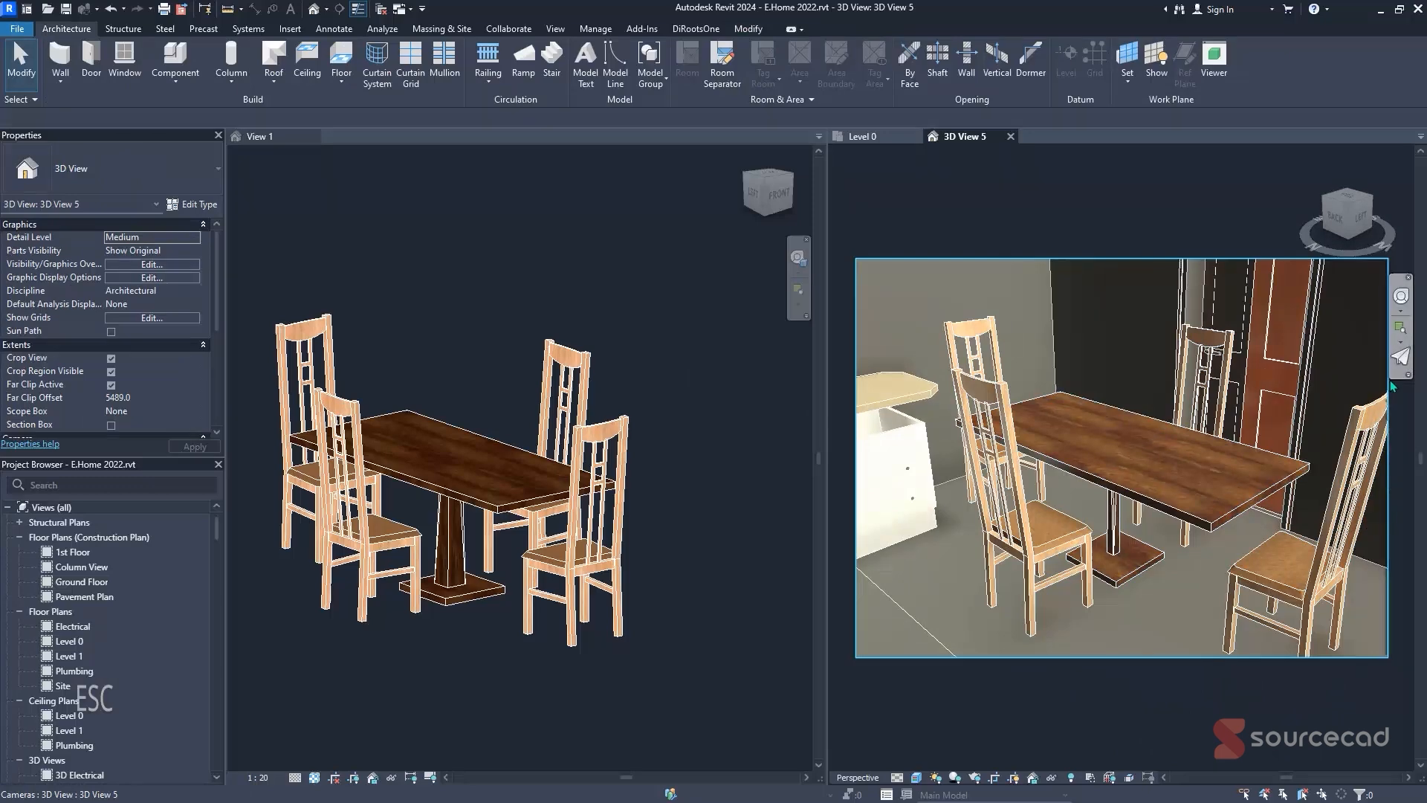
left_click(1402, 357)
left_click_drag(1074, 429, 1103, 467)
left_click_drag(1071, 541, 1040, 478)
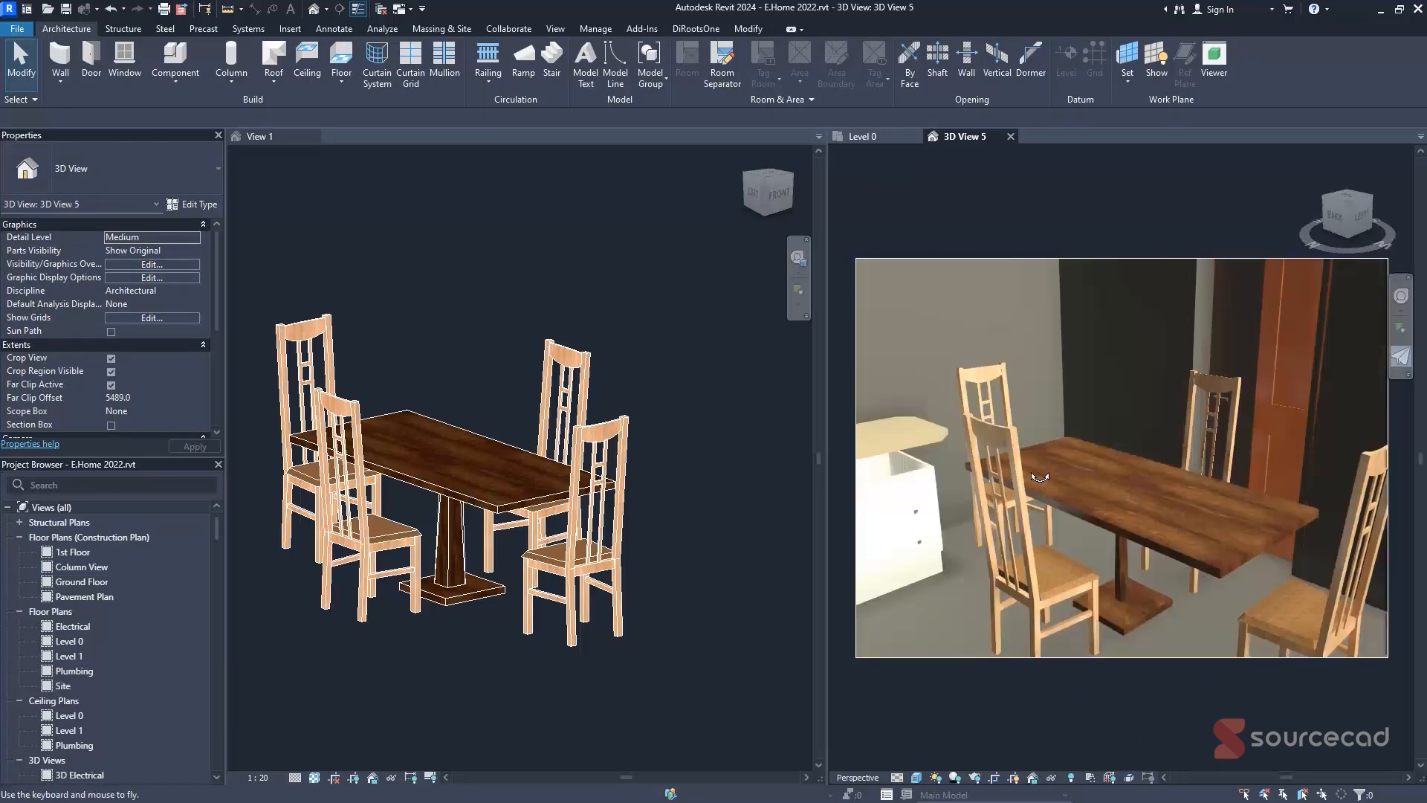
left_click_drag(1136, 535, 1039, 538)
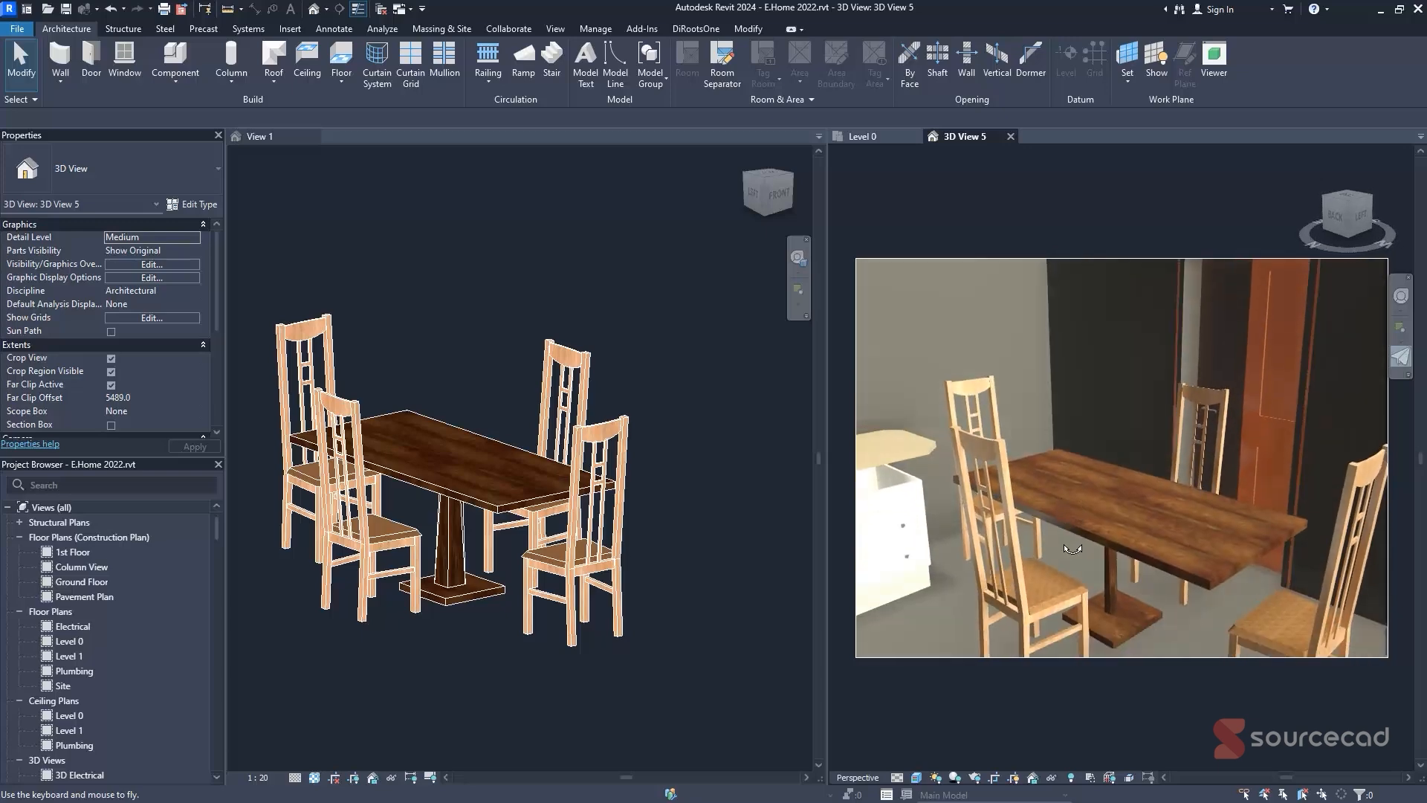
- On the Level 0 plan, move the living room sofa, armchair and coffee table up toward the kitchen wall
left_click(858, 139)
scroll(1042, 475, "up", 5)
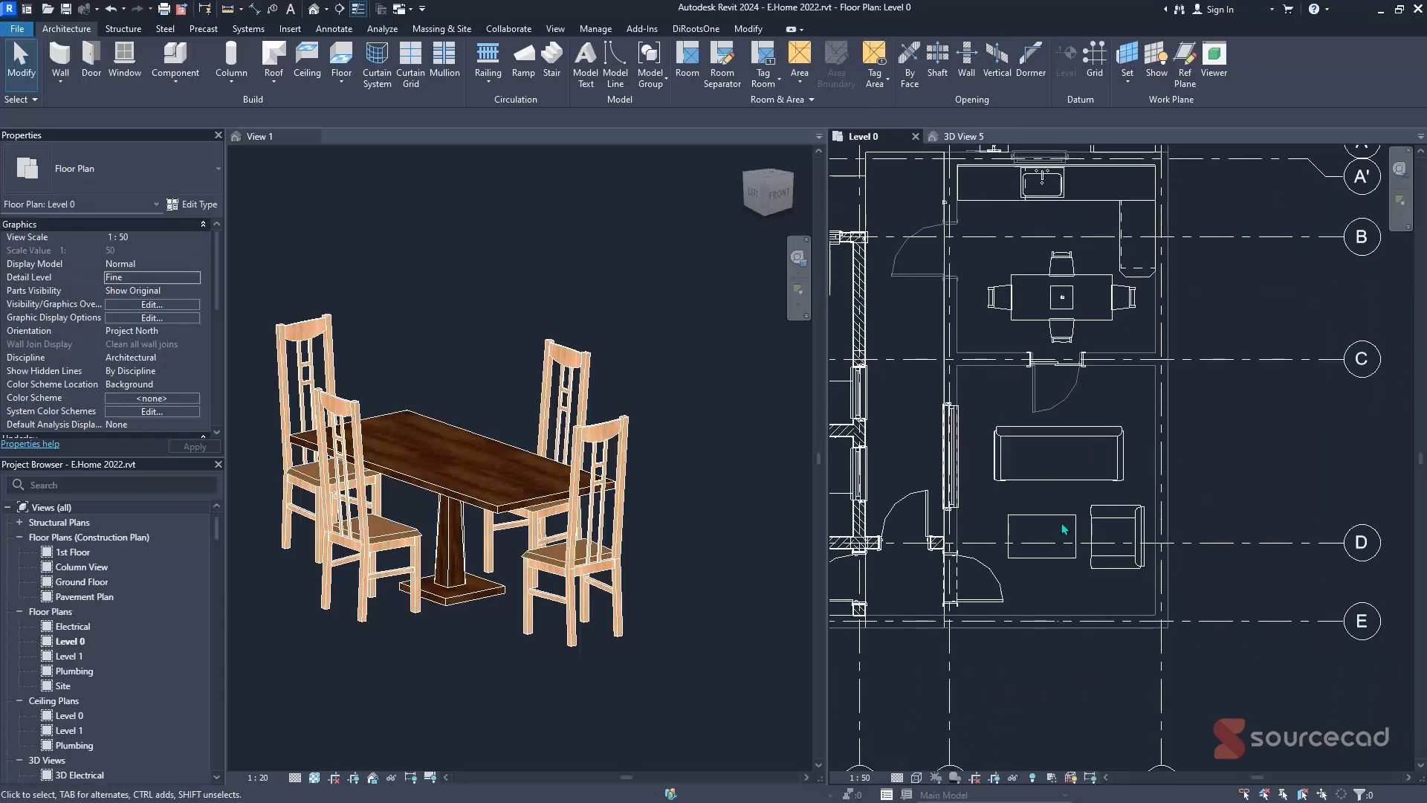
left_click(1079, 436)
left_click_drag(1079, 436, 1095, 383)
left_click(1096, 512)
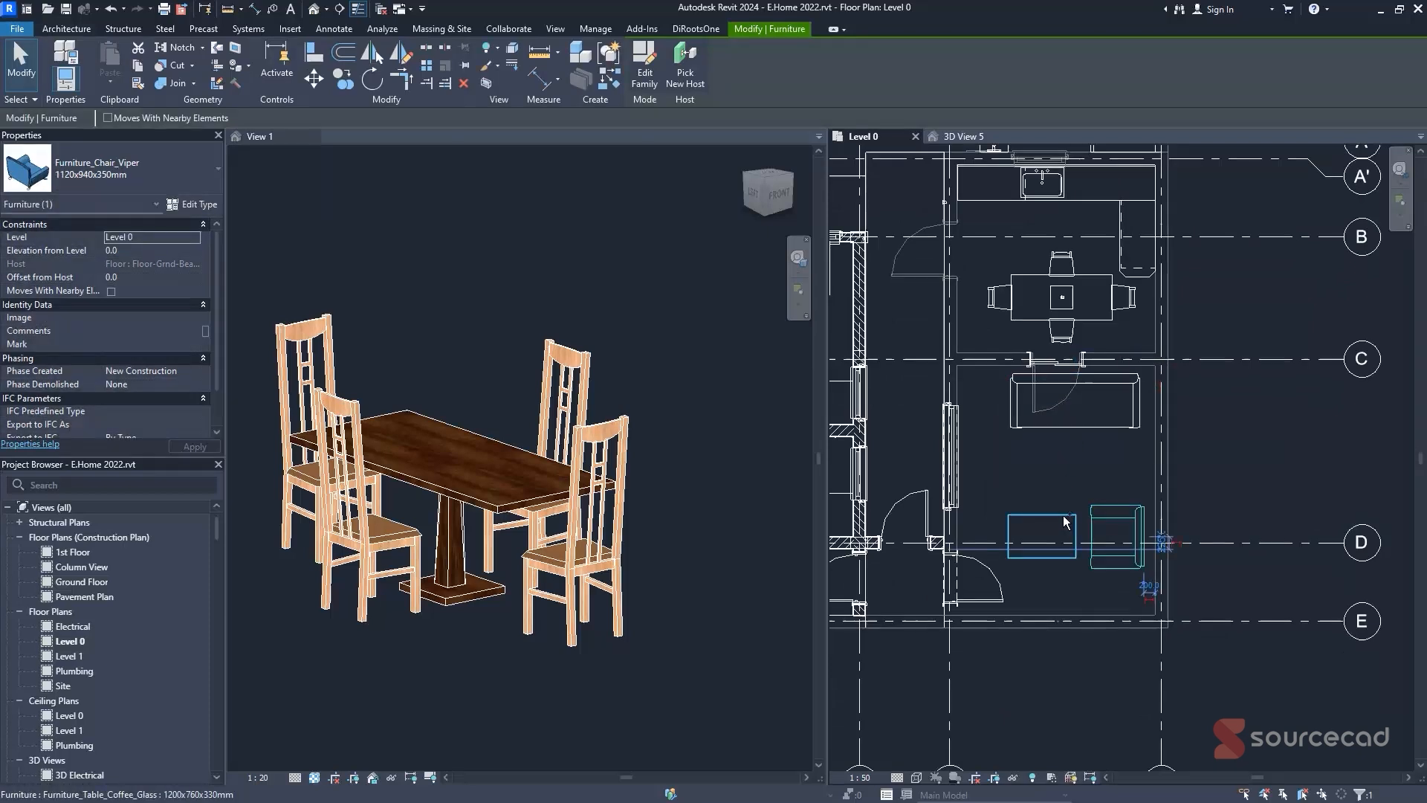
left_click(1068, 520, "ctrl")
left_click_drag(1097, 511, 1104, 446)
key("Escape")
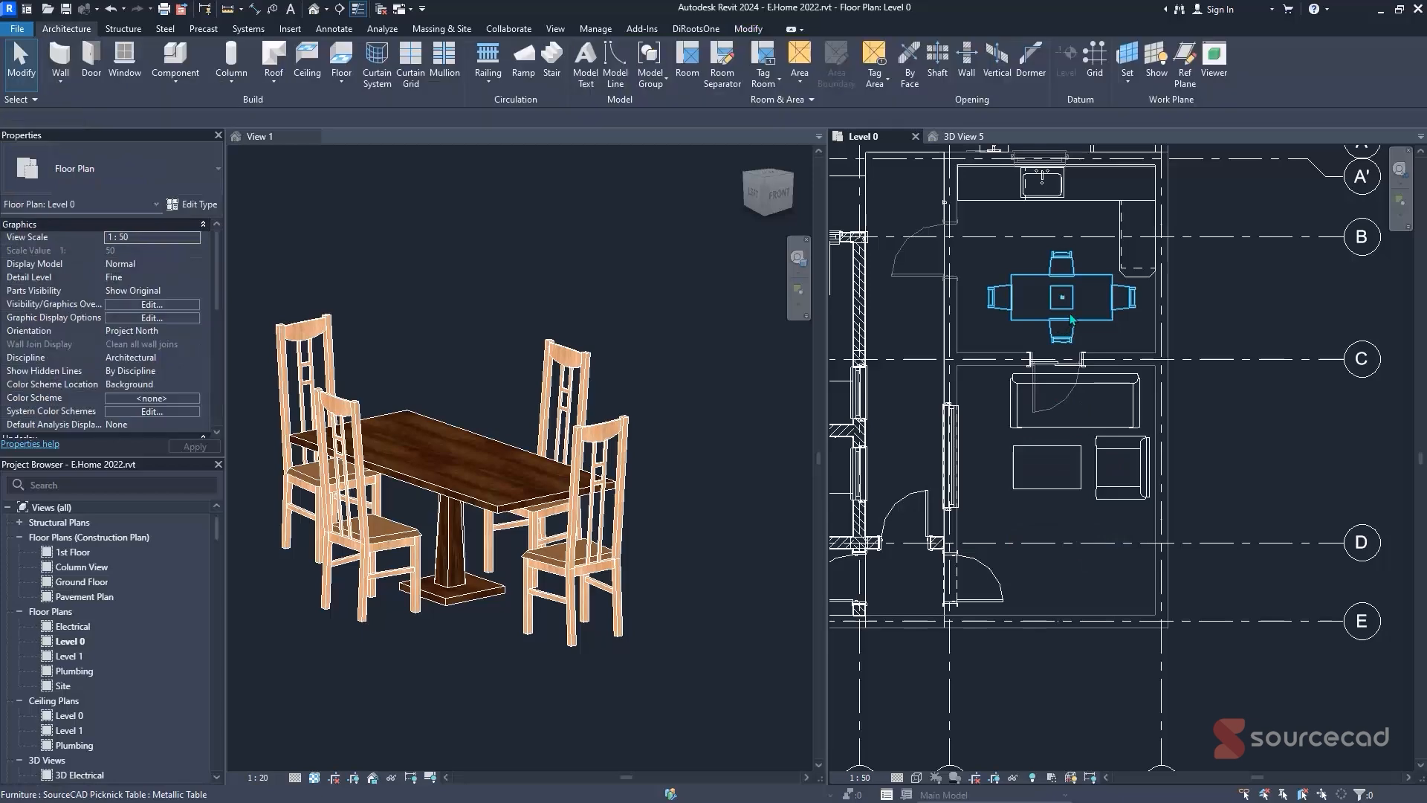
- Move the picnic table from the kitchen to the free area below the coffee table in the living room
left_click(1089, 318)
left_click_drag(1082, 522, 1100, 584)
left_click(1106, 335)
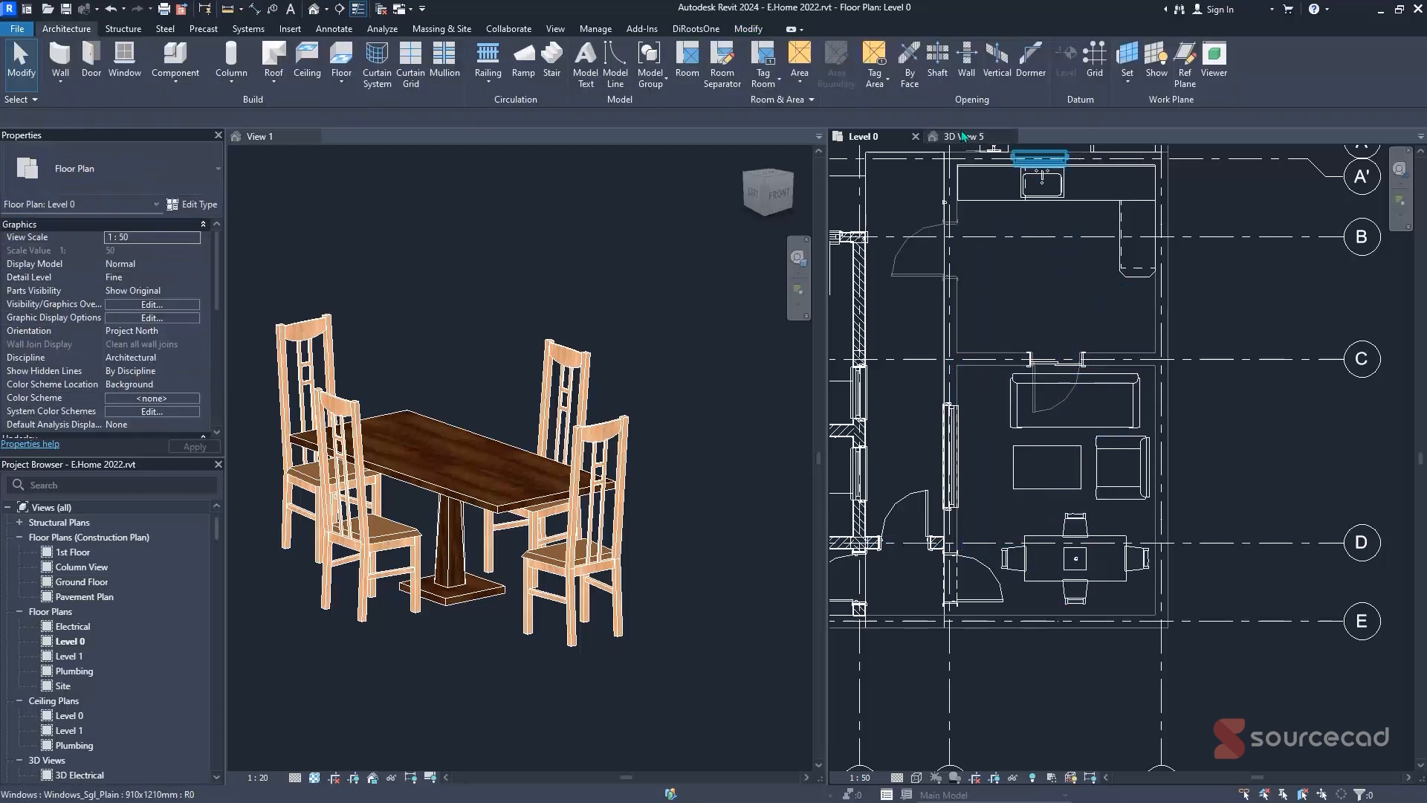
- Fly 3D View 5 into the living room and examine the relocated table beside the sofa and coffee table
left_click(966, 137)
left_click(1400, 356)
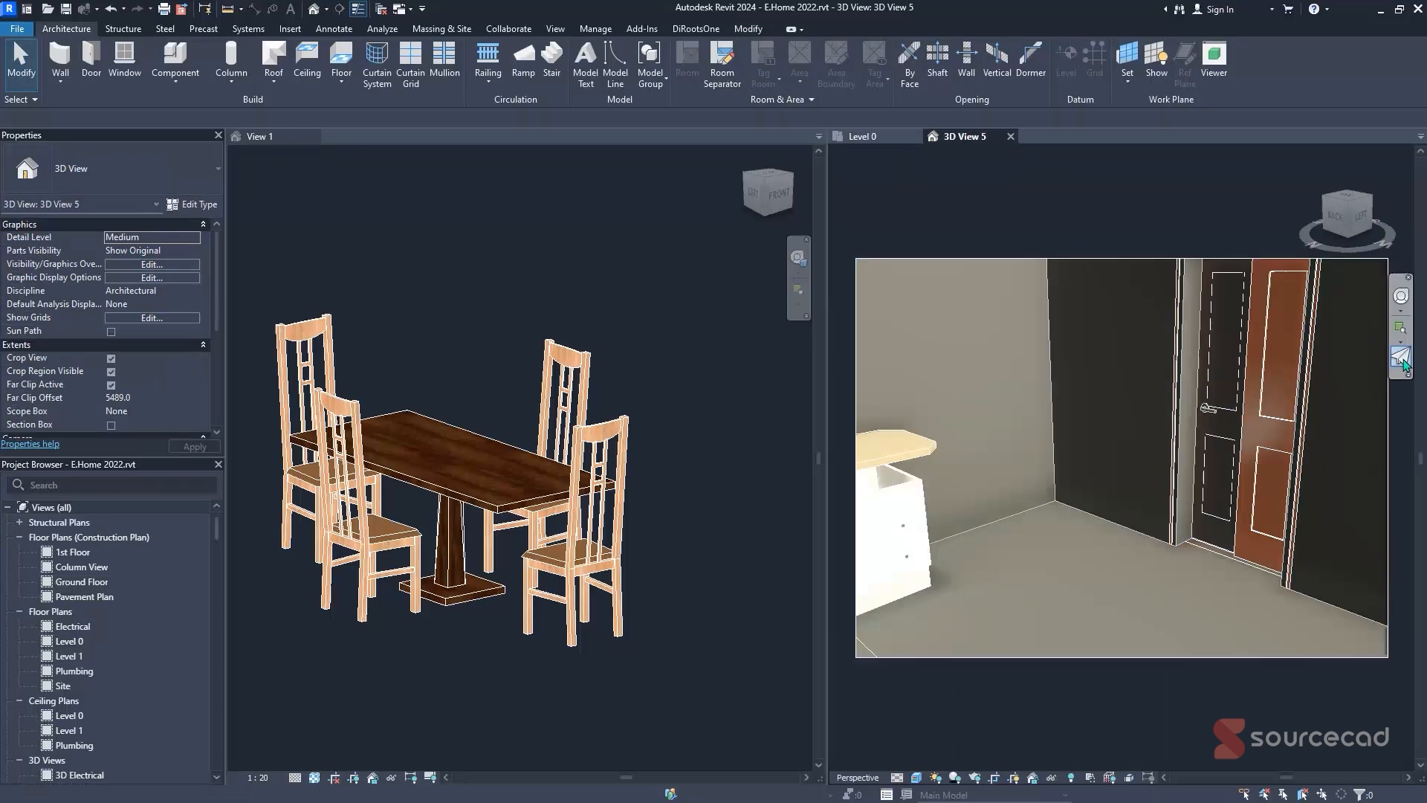
key("w")
left_click_drag(1098, 418, 1132, 587)
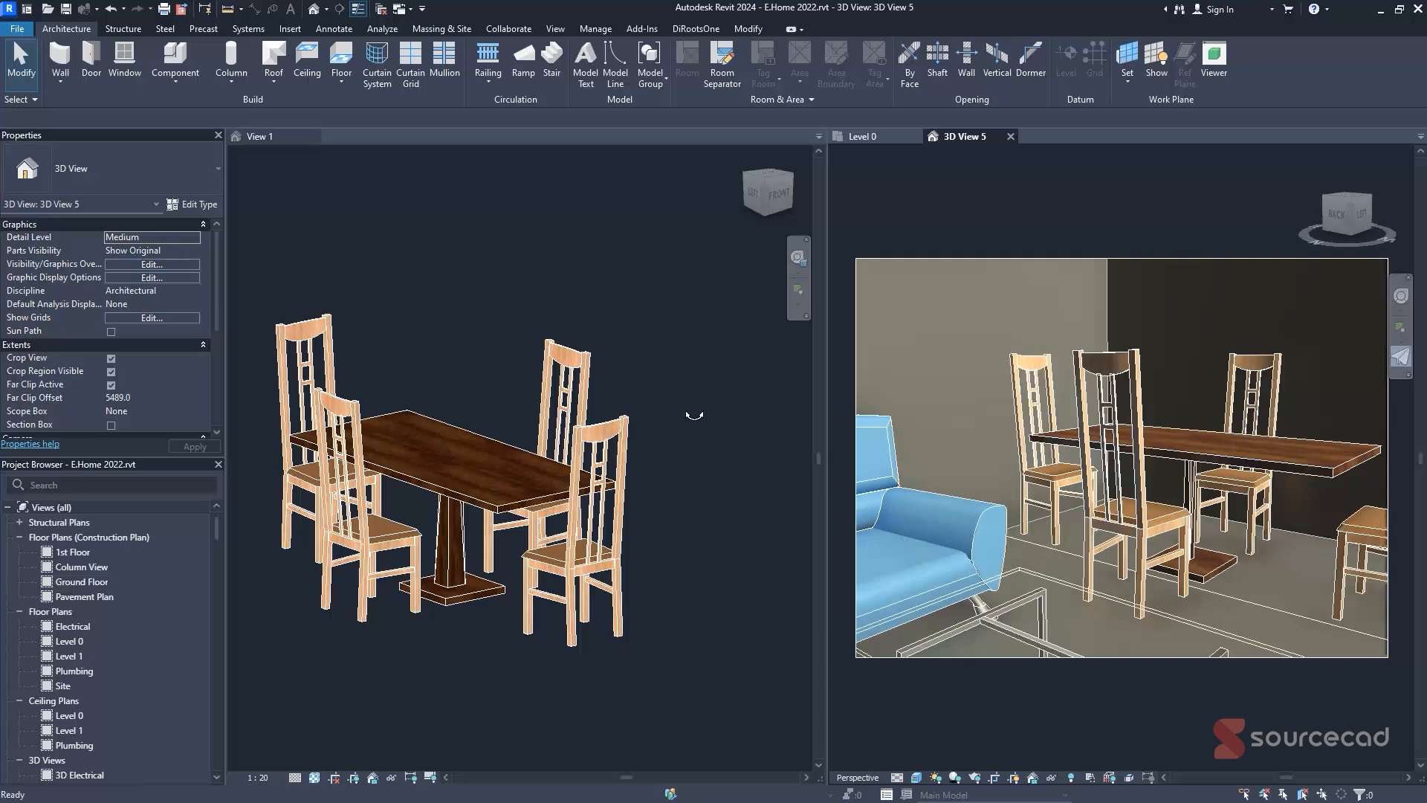
left_click(525, 602)
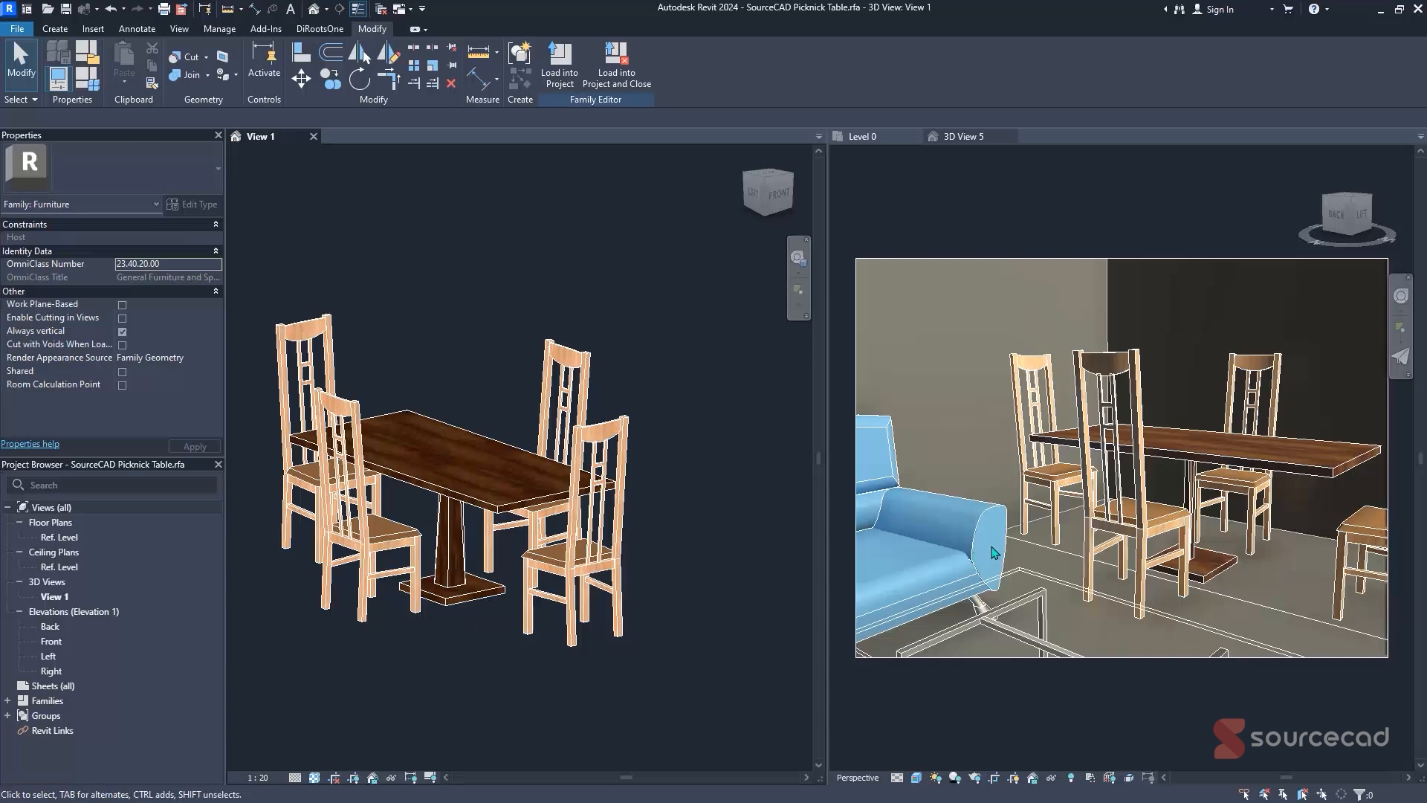
left_click(991, 217)
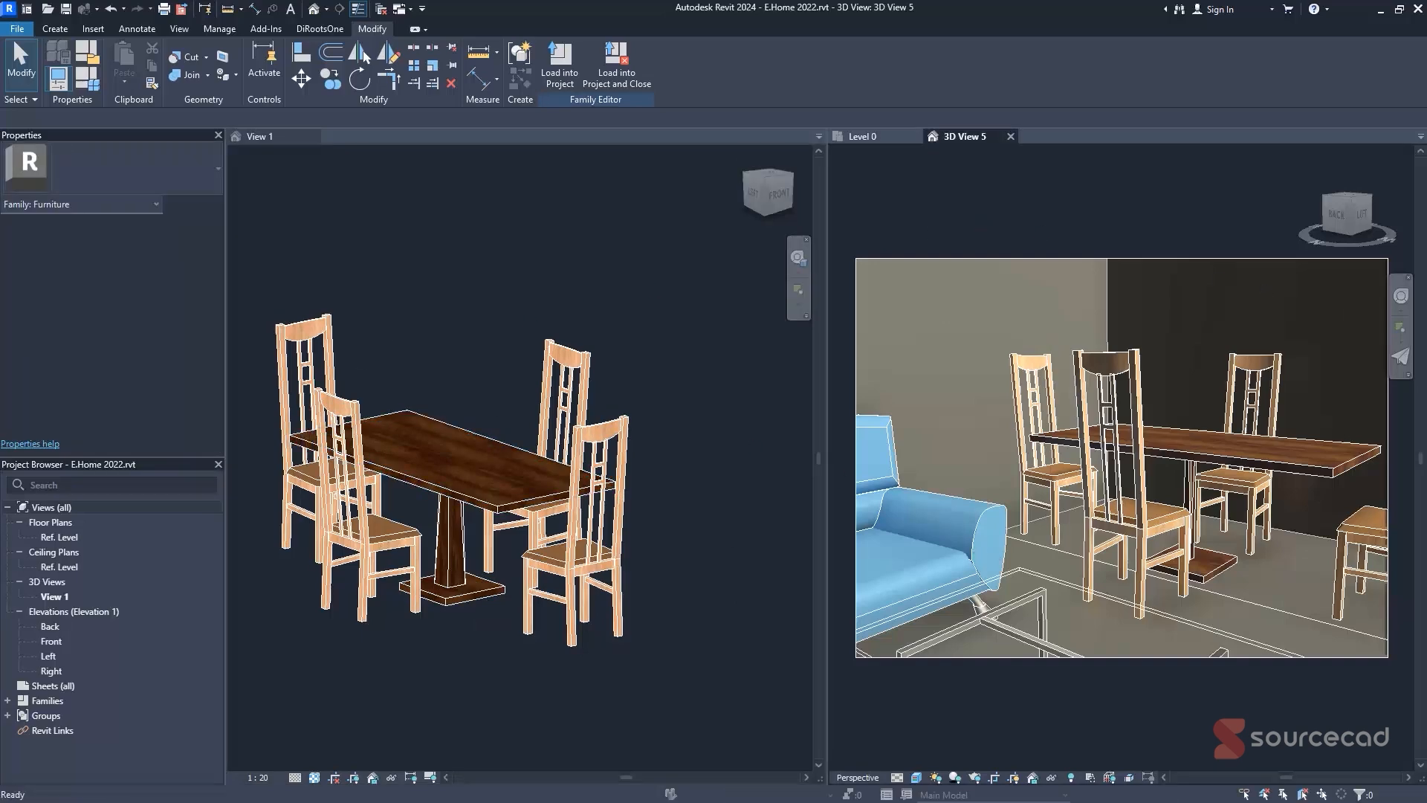
left_click(1401, 357)
left_click_drag(996, 385, 1049, 395)
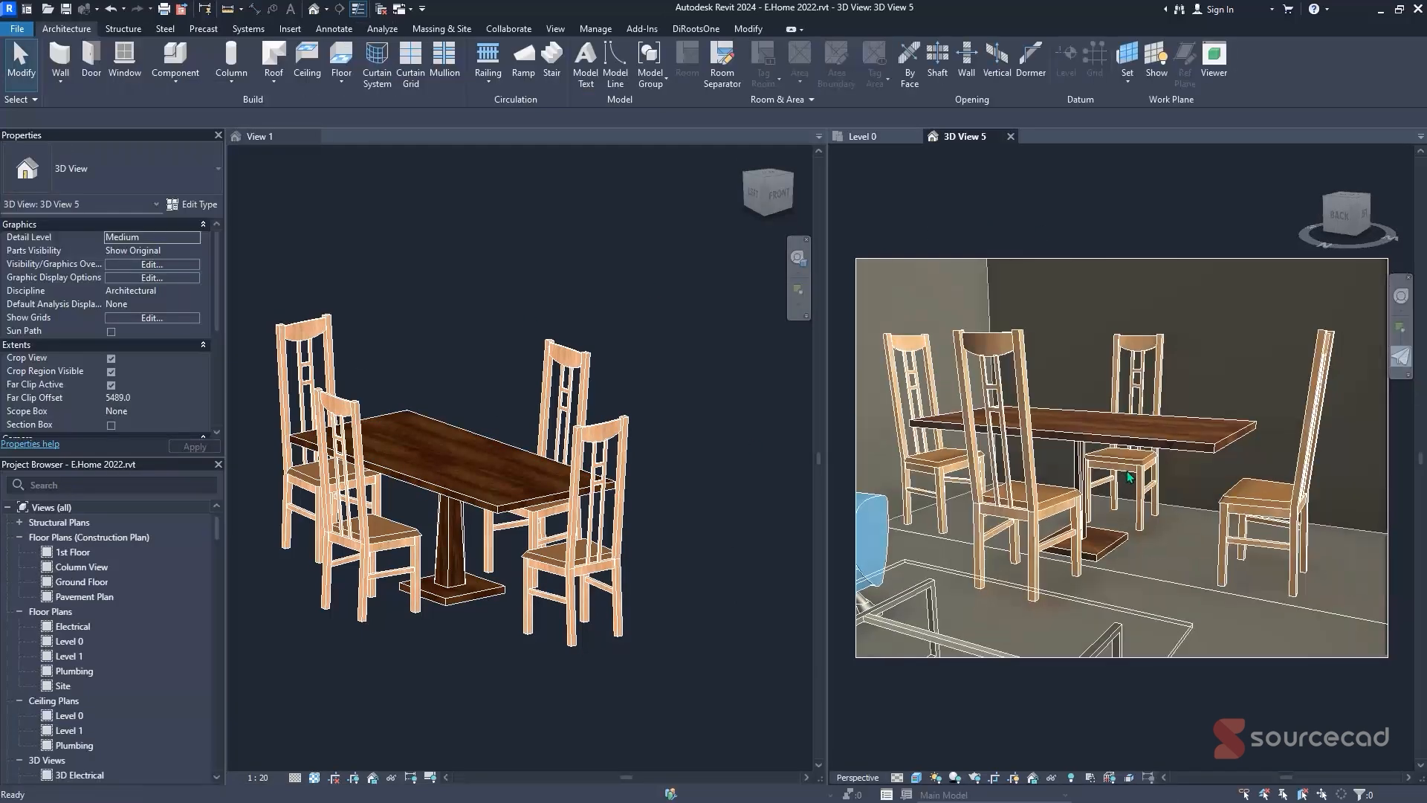
- Change the placed picnic table's type to Wooden Table
left_click(1046, 413)
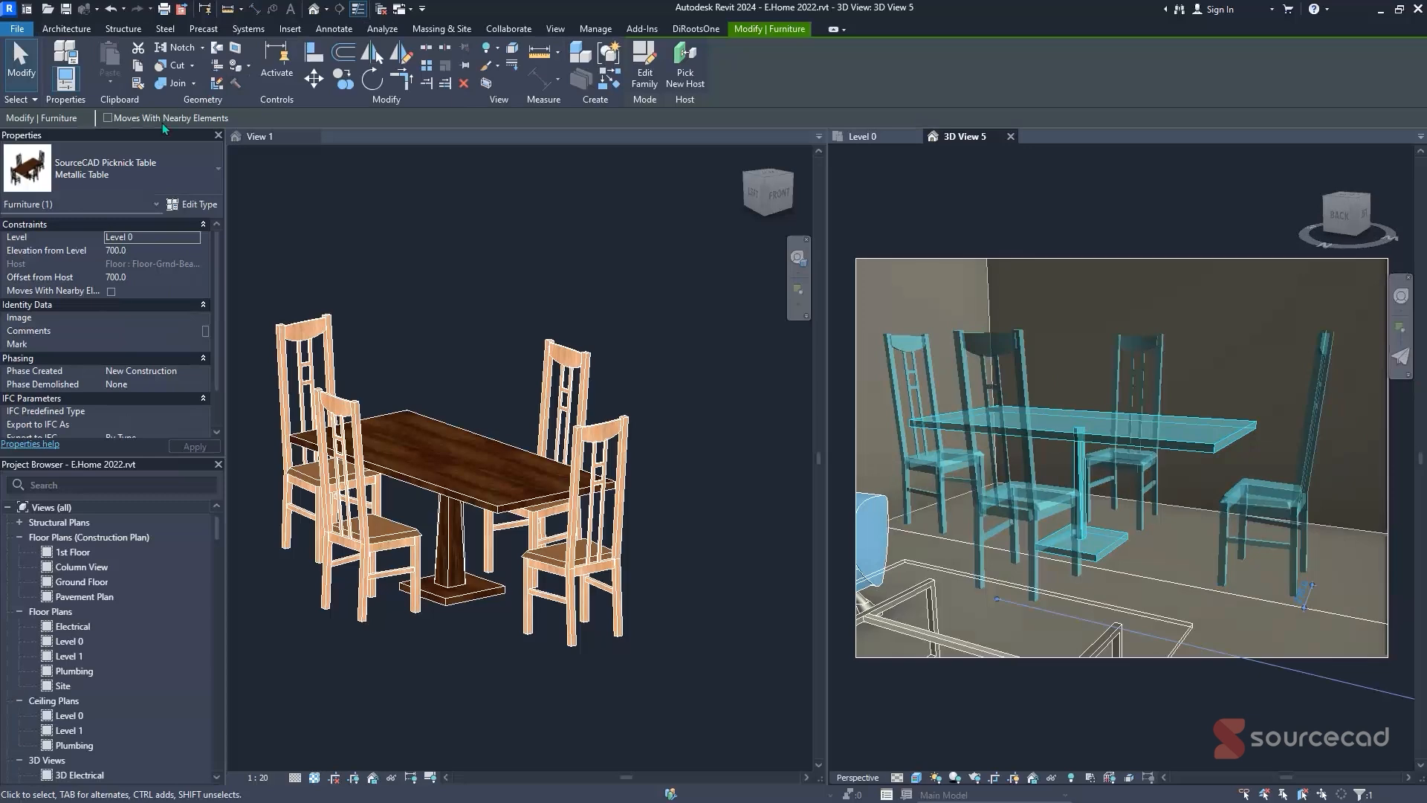
left_click(85, 178)
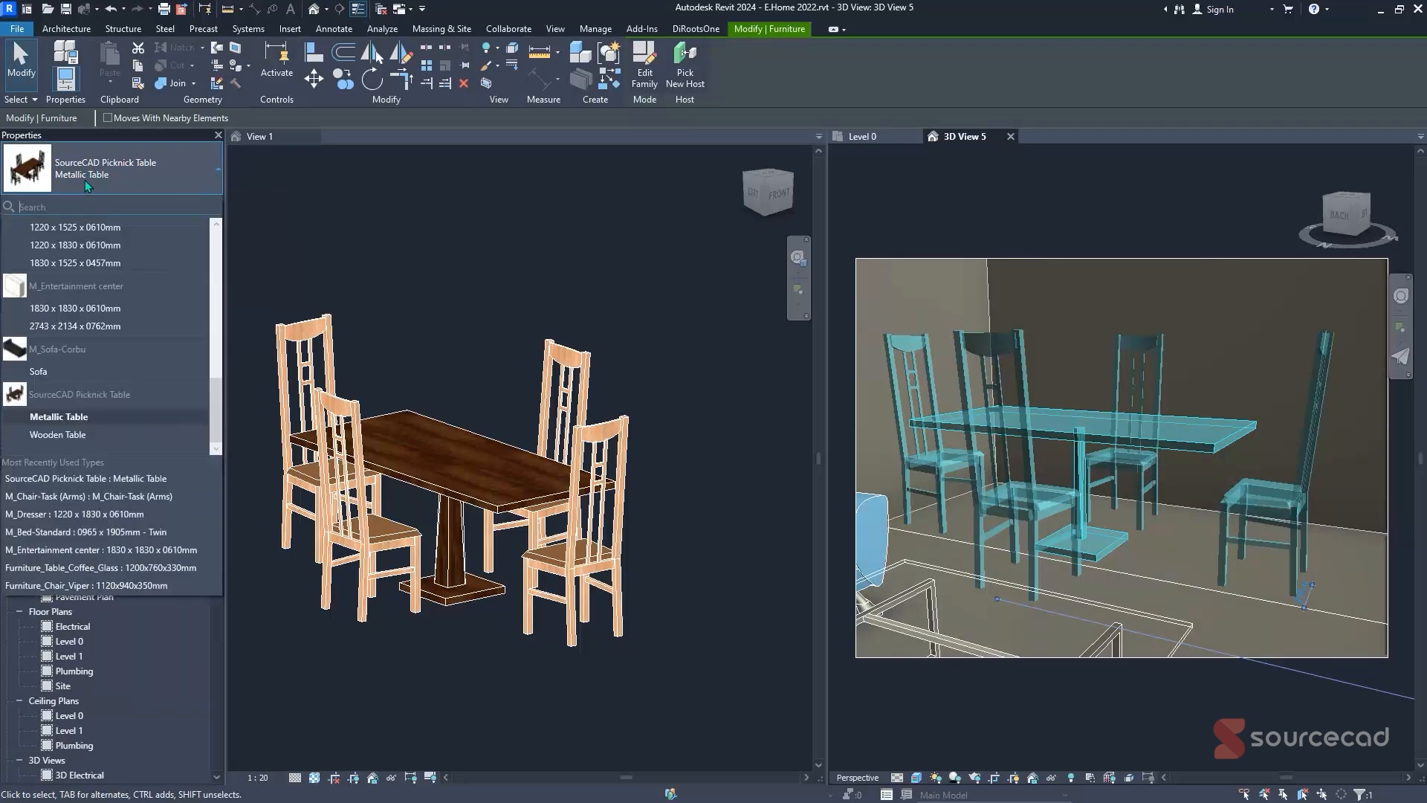
left_click(36, 436)
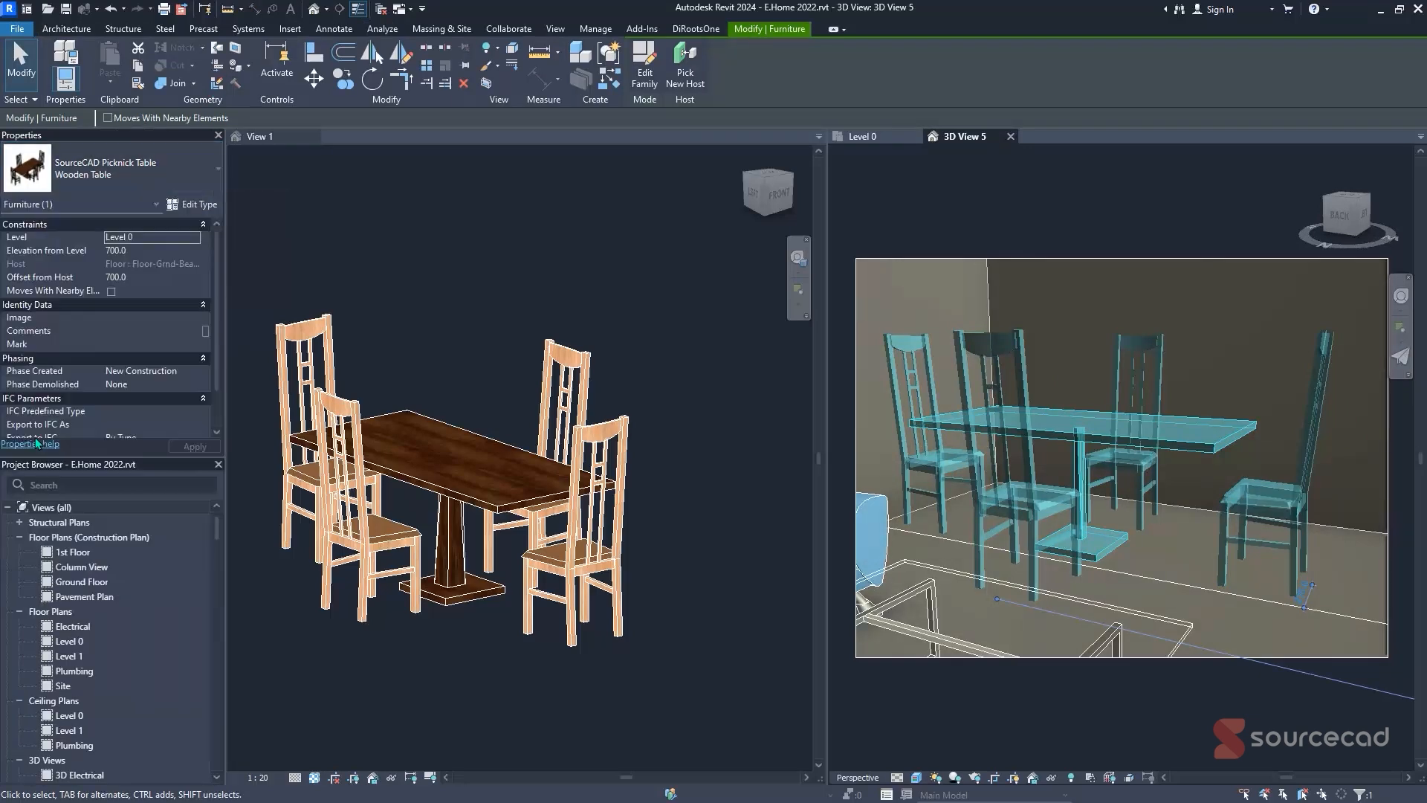
key("Escape")
key("Escape")
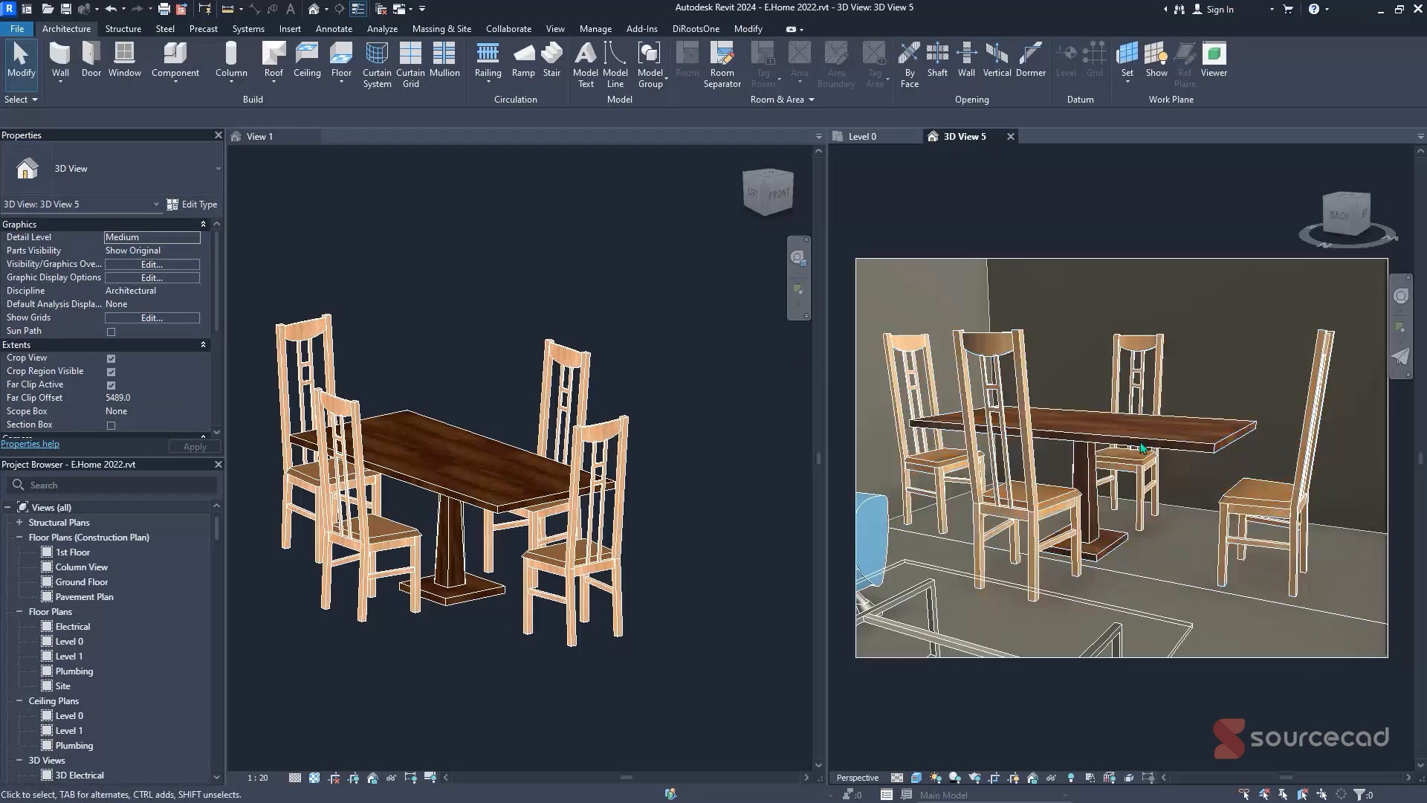
- Set the Wooden Table type's Length to 1500, Table foundation to 600 and Width to 1000
left_click(1086, 476)
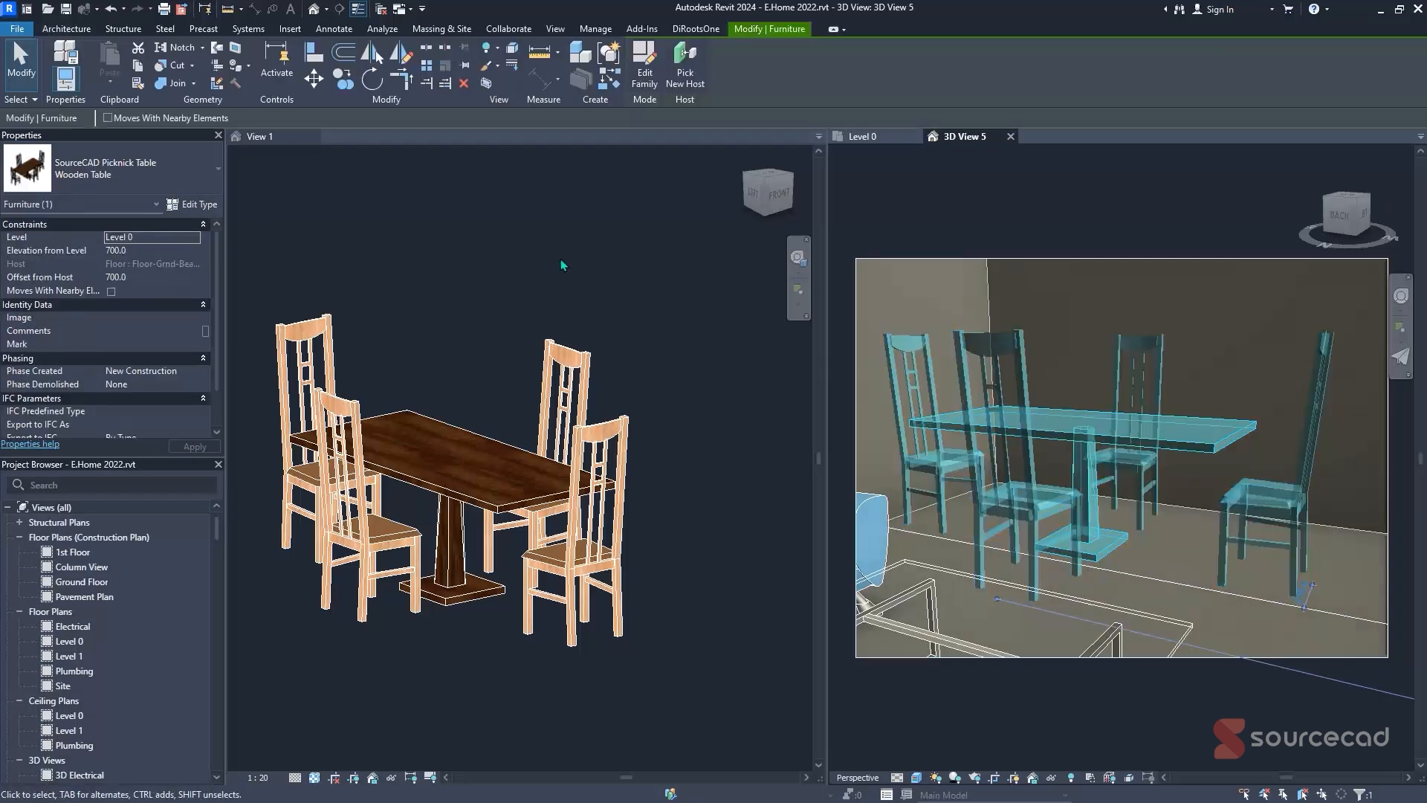
left_click(200, 202)
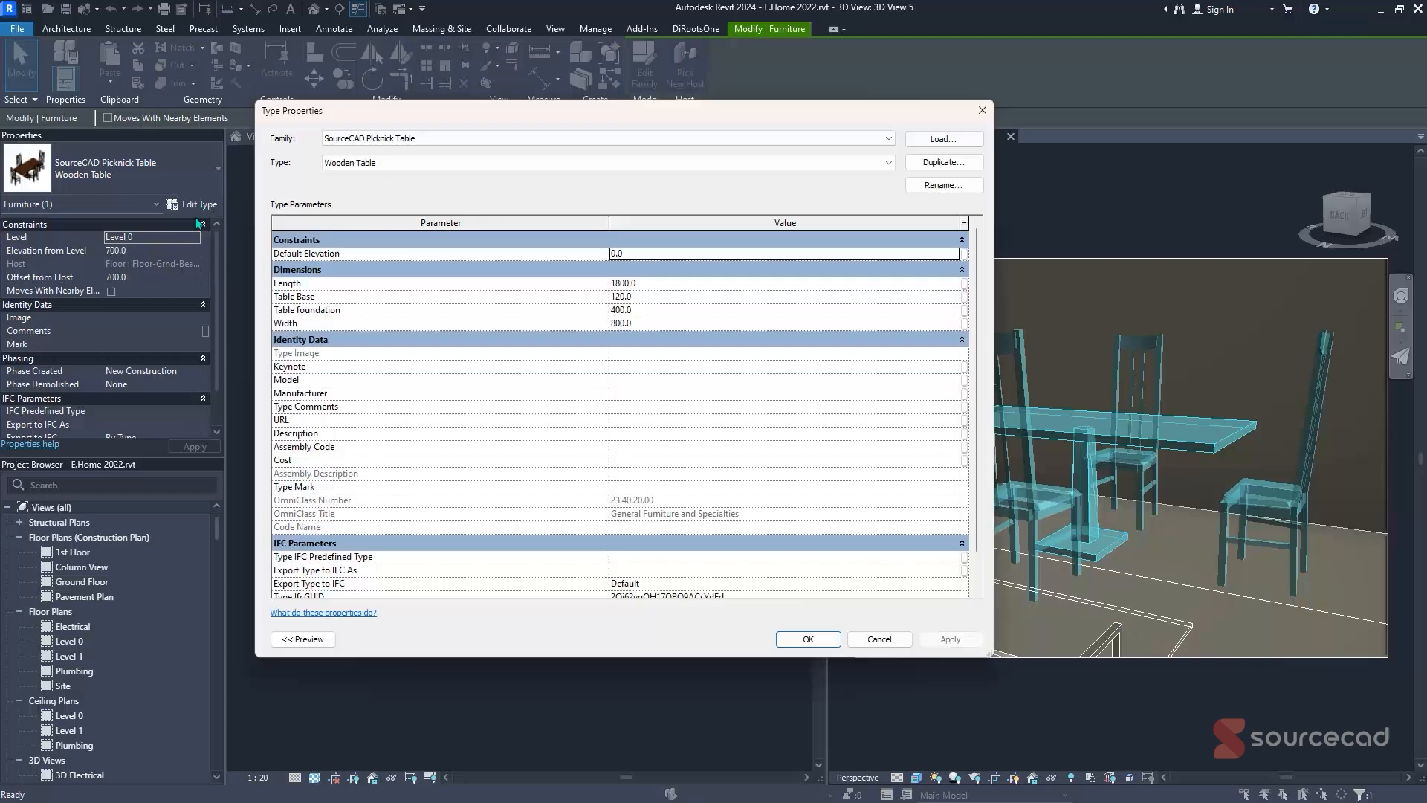
left_click(657, 315)
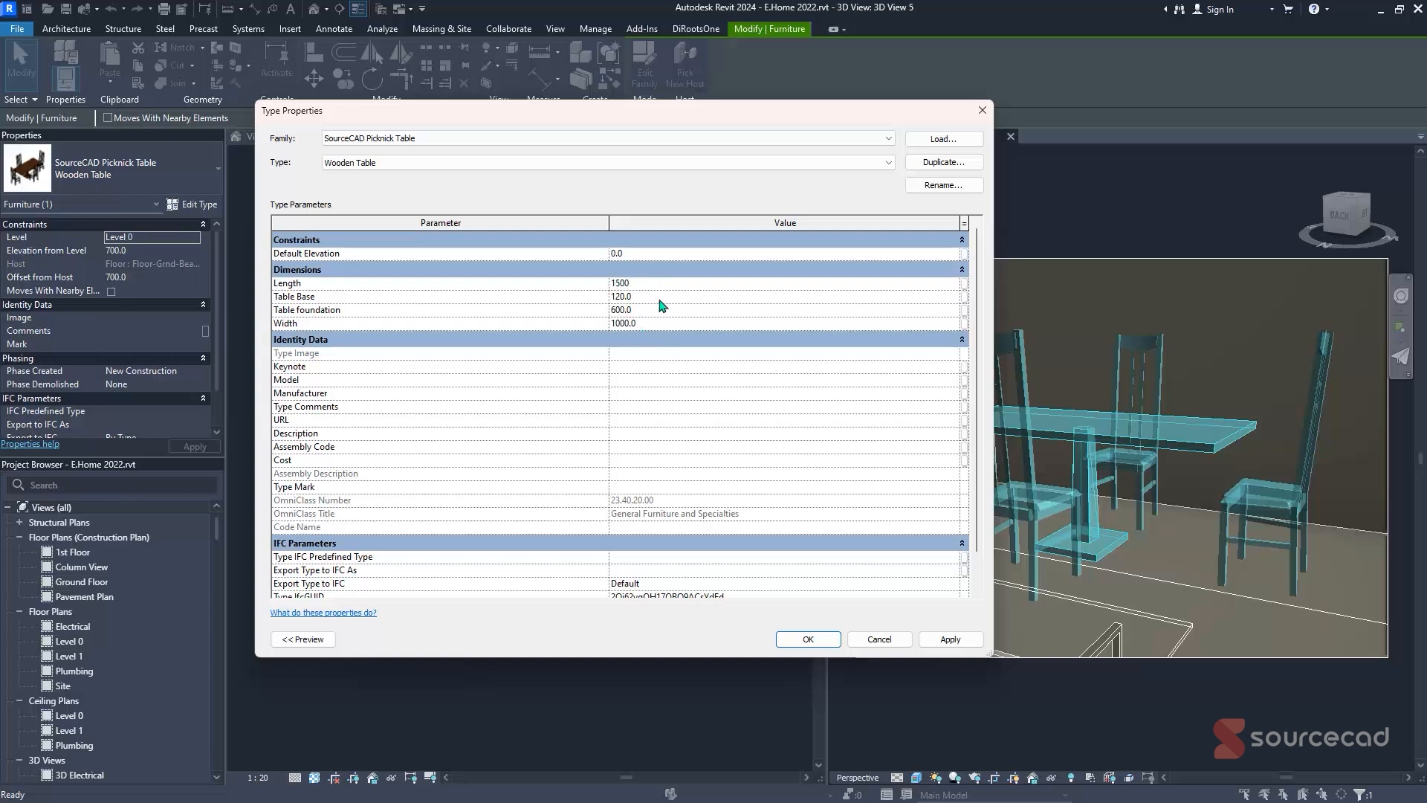
left_click(937, 641)
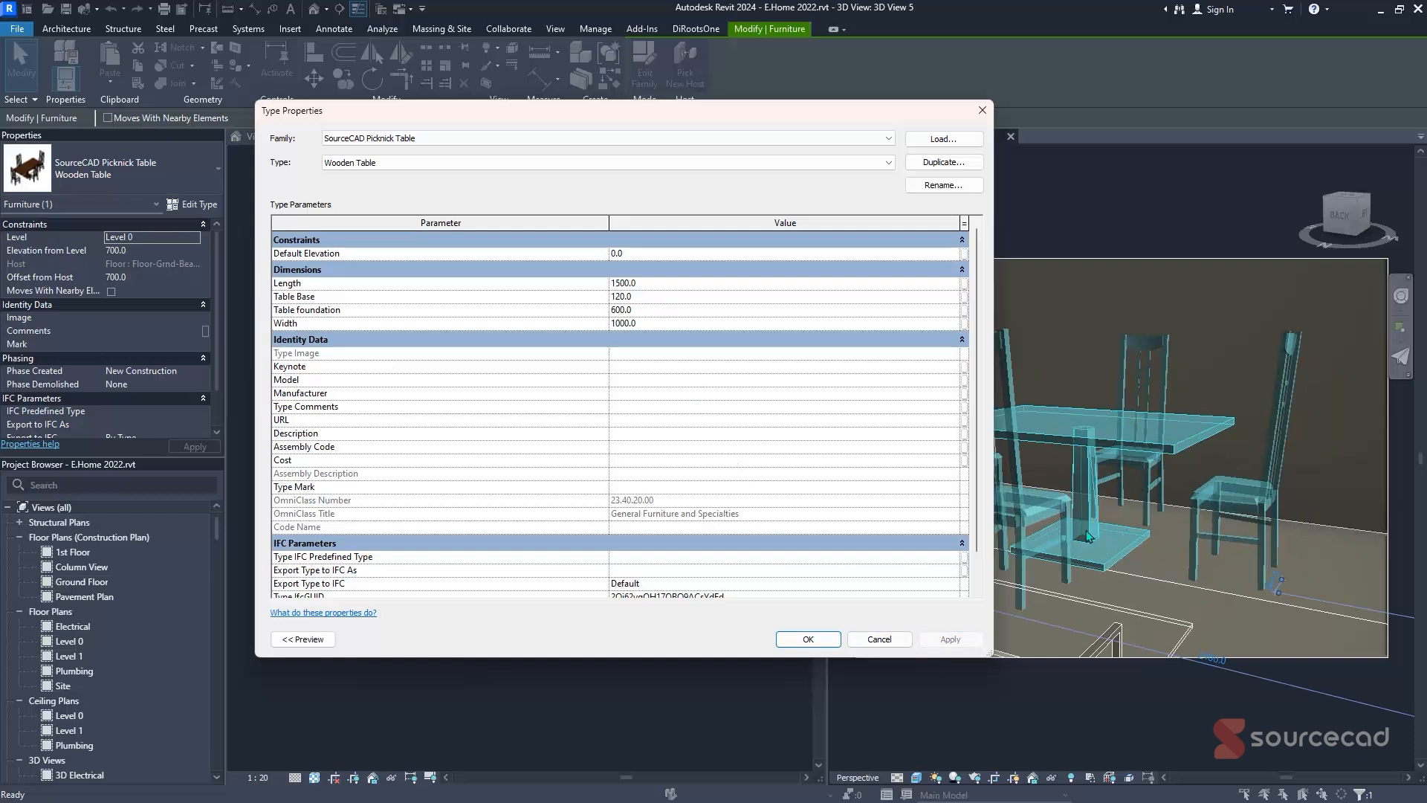
- Set the Wooden Table type's Table foundation to 200 and Table Base to 100, and review the resized table in 3D View 5
left_click(659, 302)
left_click(654, 311)
left_click(946, 639)
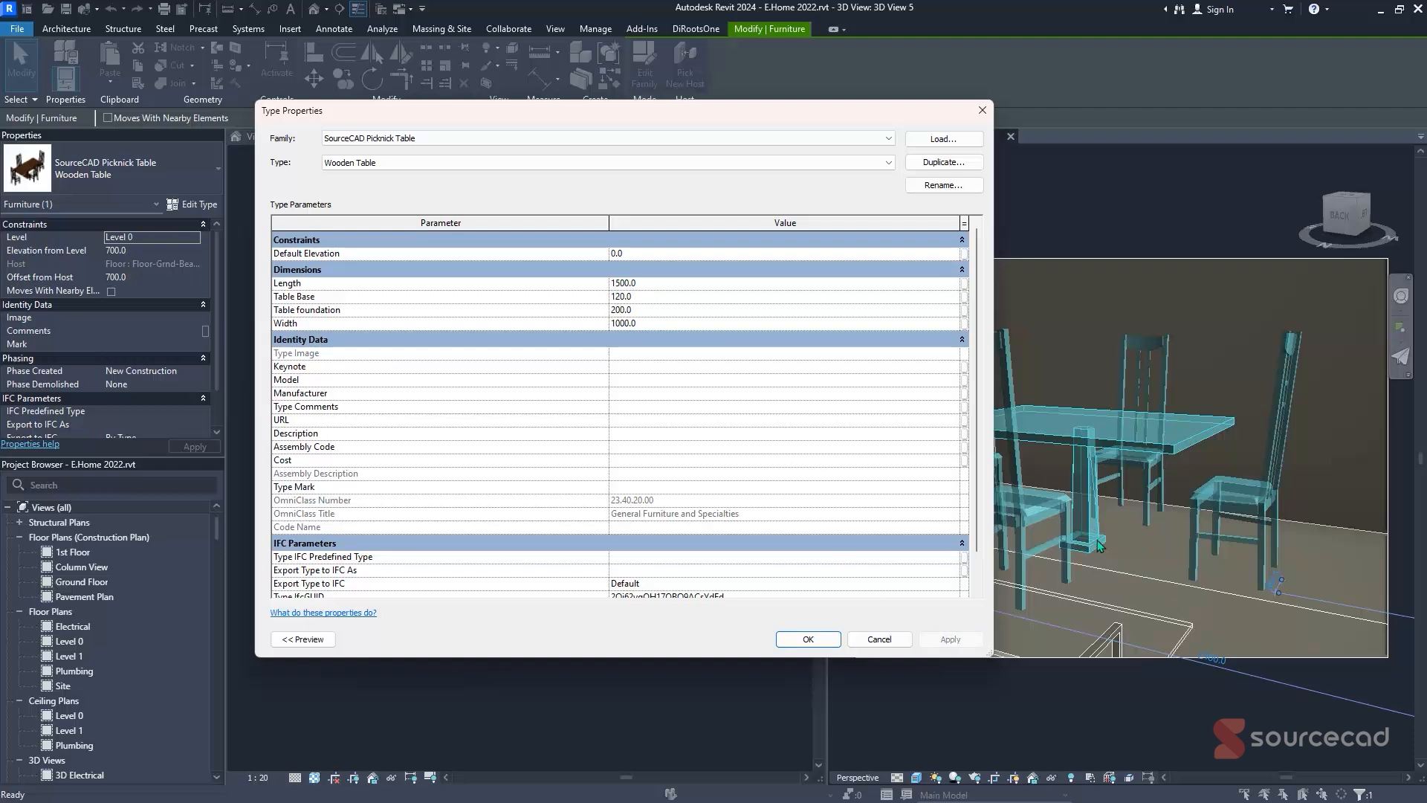
left_click(648, 298)
left_click(807, 641)
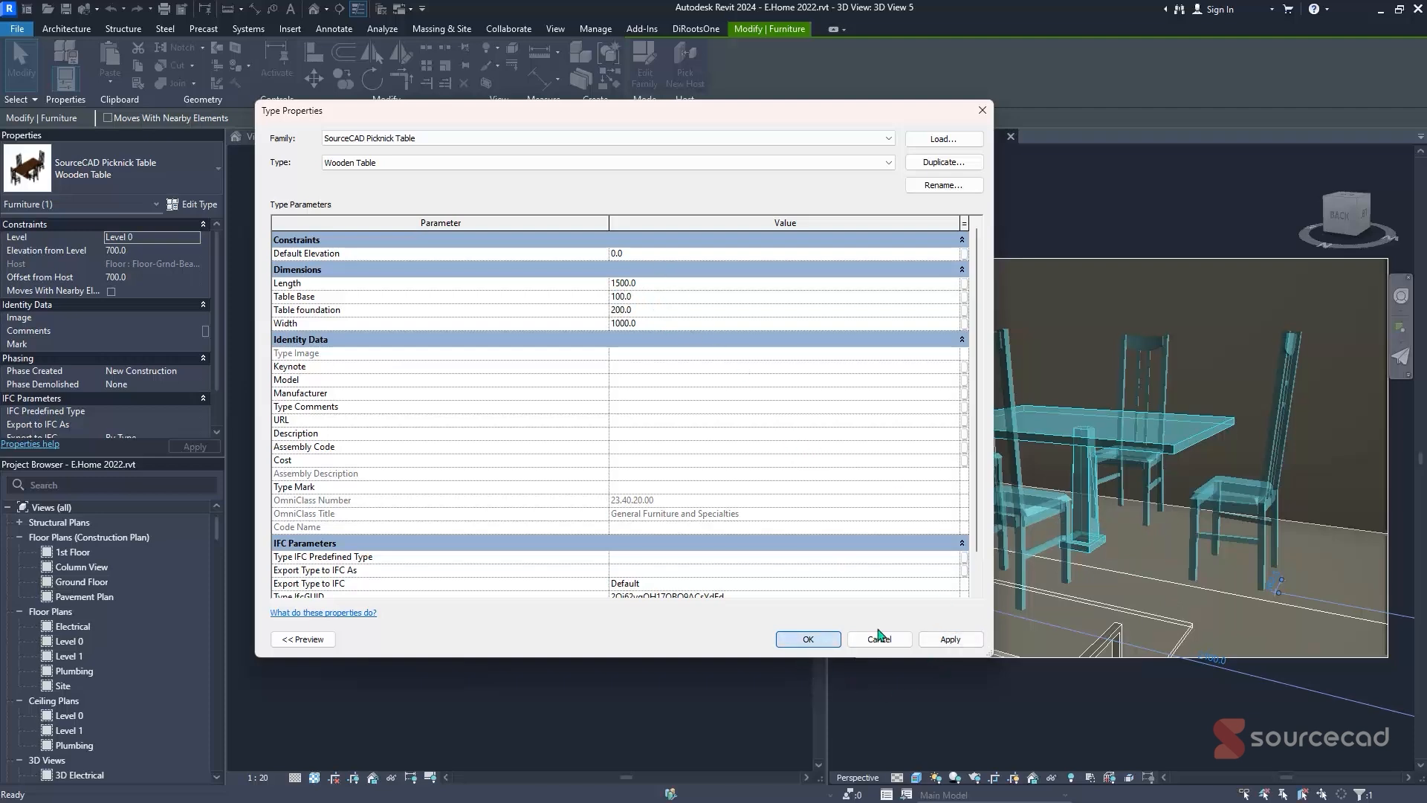
key("Escape")
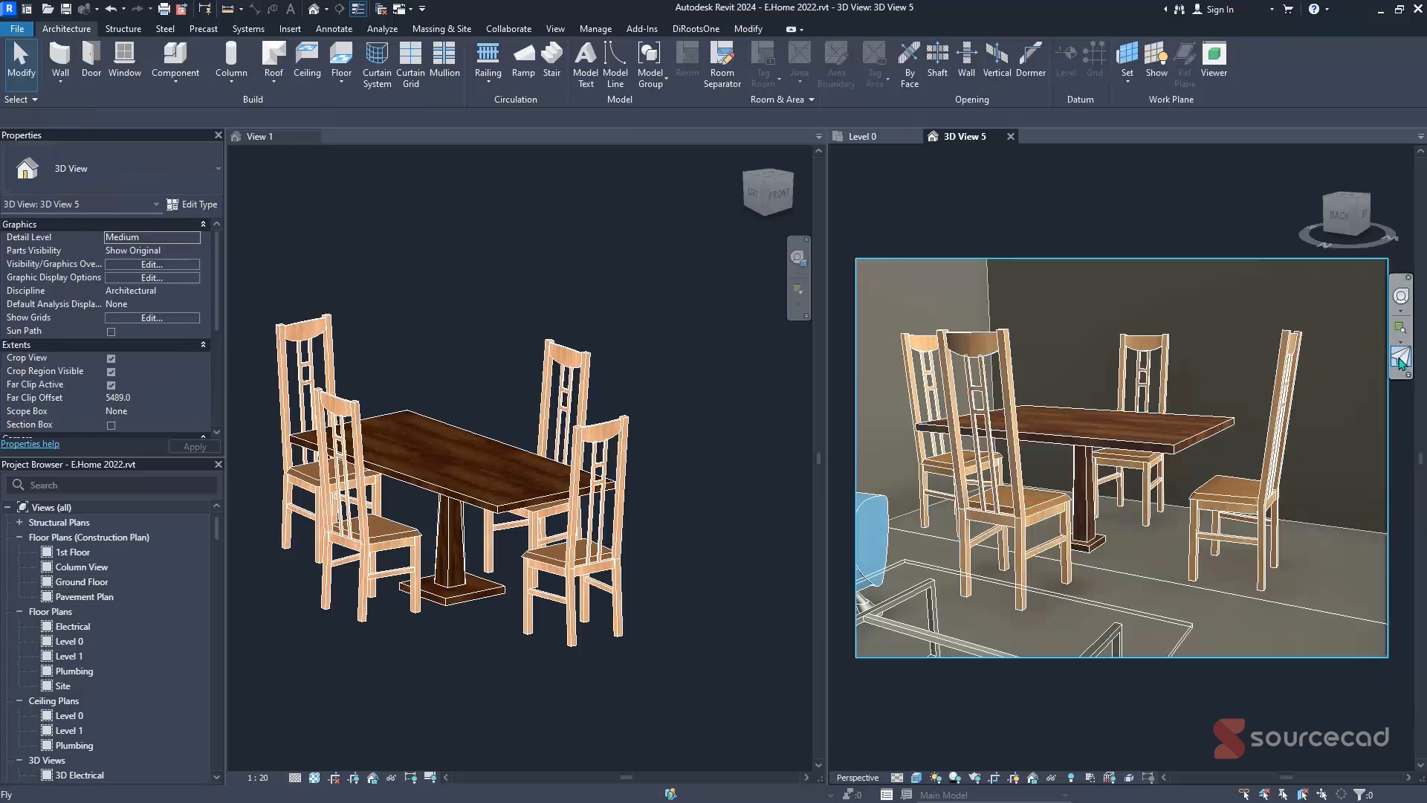
left_click(1400, 357)
mouse_move(1156, 441)
left_mouse_down()
mouse_move(1188, 446)
mouse_move(1125, 427)
mouse_move(1139, 431)
left_mouse_up()
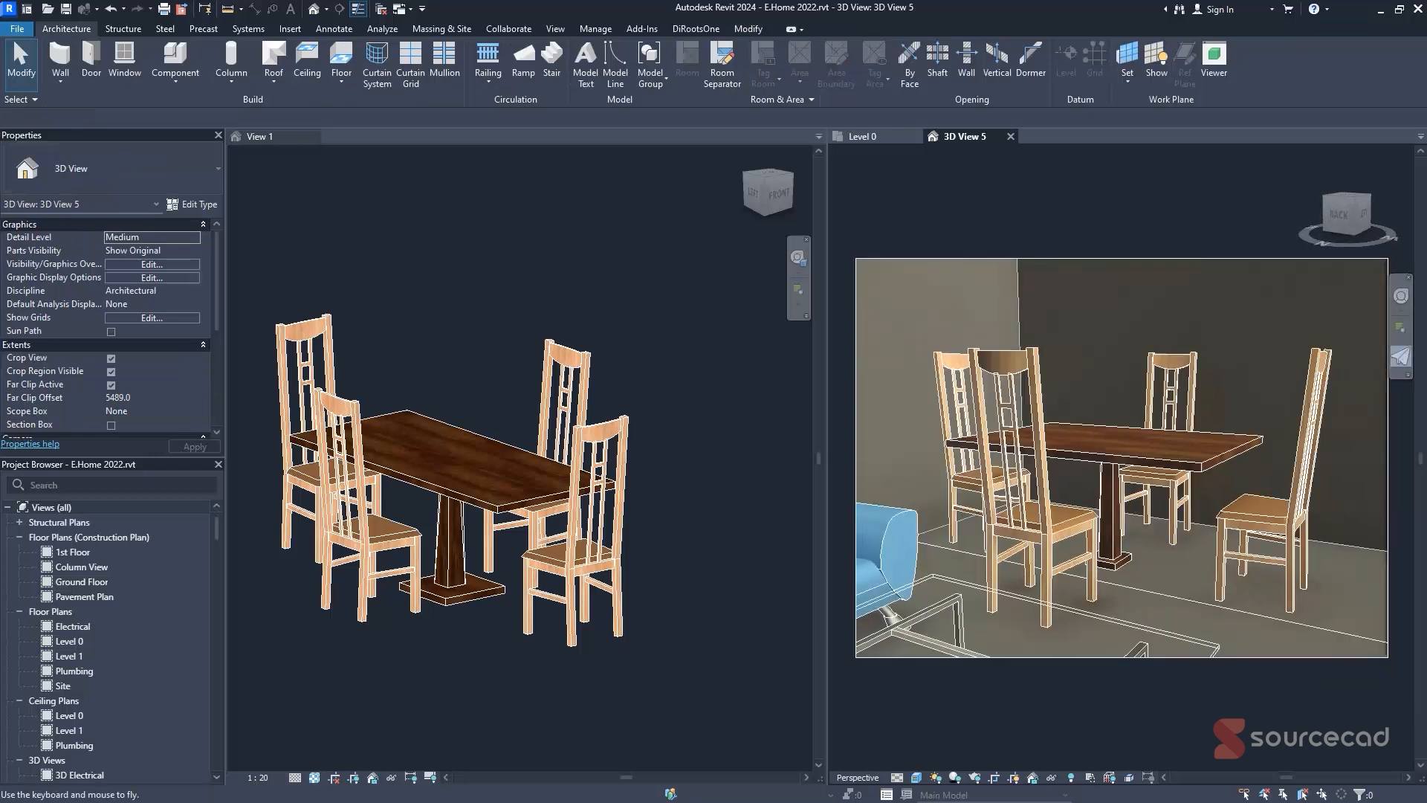